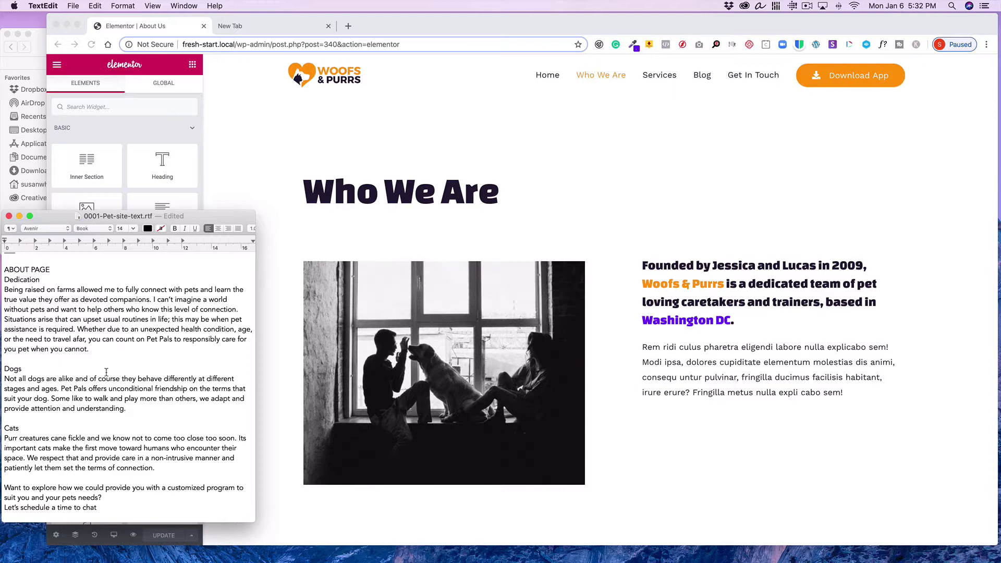
Copy the Dedication paragraph from the text document
{"action": "left_click_drag", "start_coordinate": [89, 349], "coordinate": [1, 288]}
{"action": "key", "text": "super+c"}
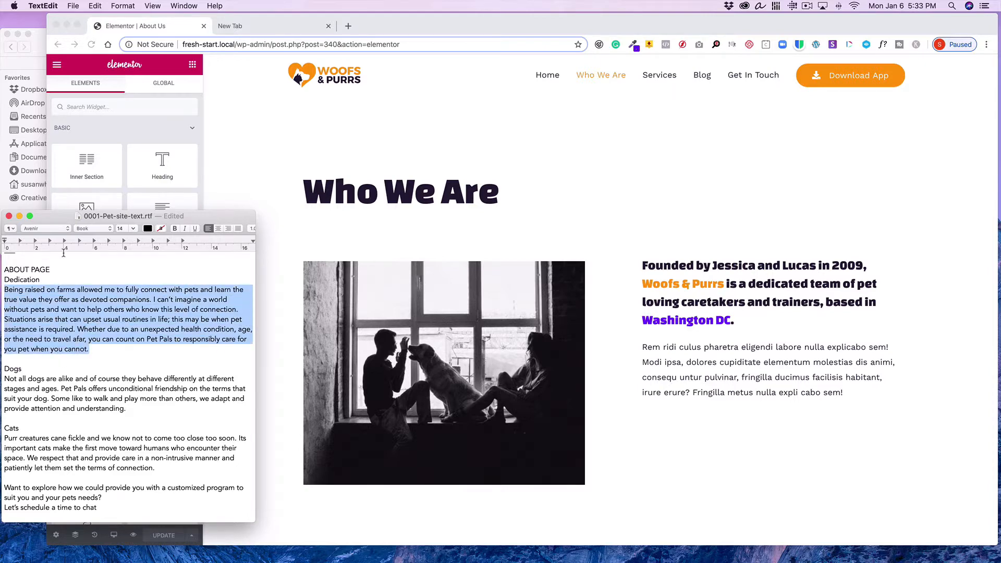
{"action": "left_click", "coordinate": [95, 6]}
{"action": "left_click", "coordinate": [110, 51]}
Open the image box beside the founders photo for editing and paste the paragraph over its placeholder description
{"action": "left_click", "coordinate": [809, 290]}
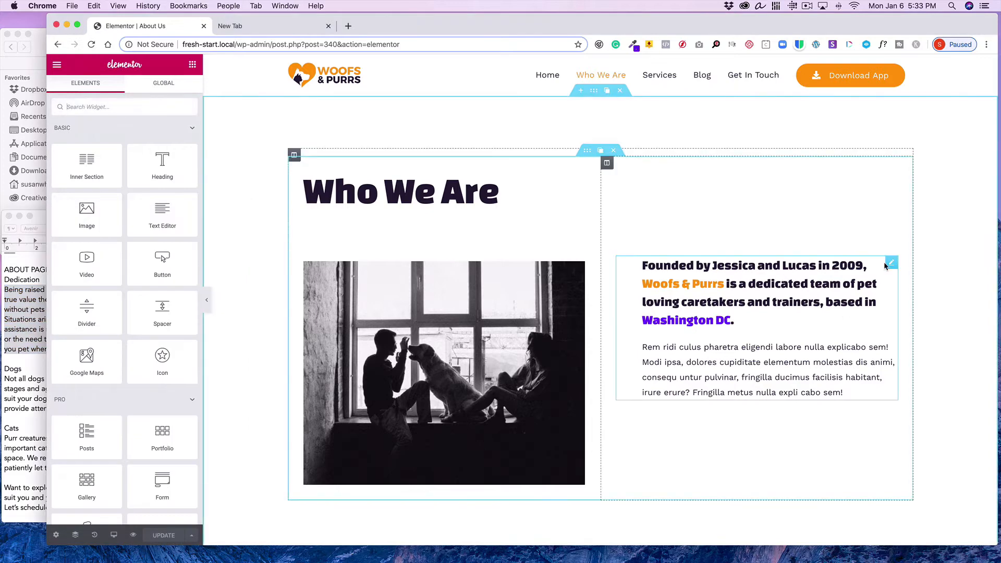
{"action": "left_click", "coordinate": [892, 264]}
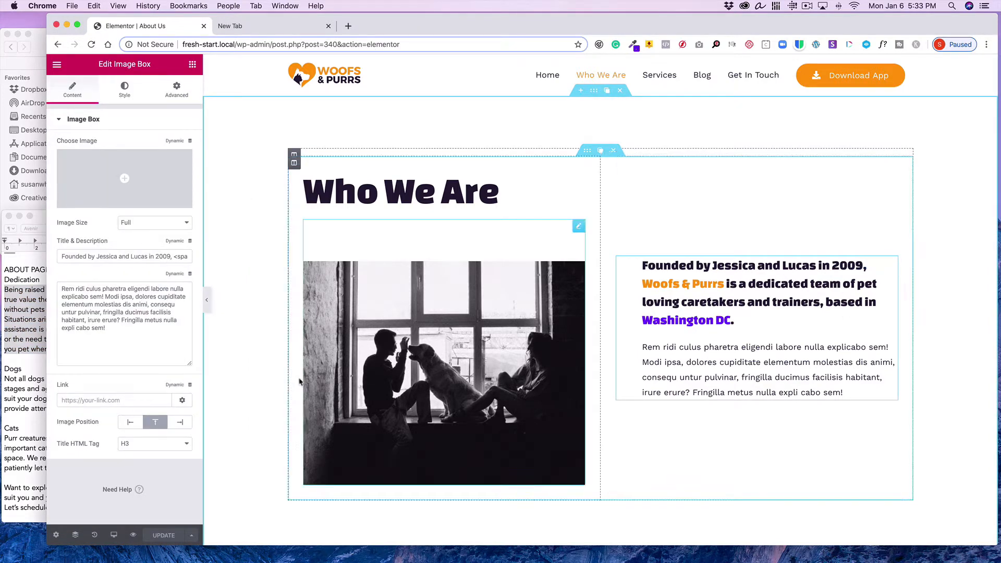
{"action": "left_click_drag", "start_coordinate": [120, 332], "coordinate": [57, 287]}
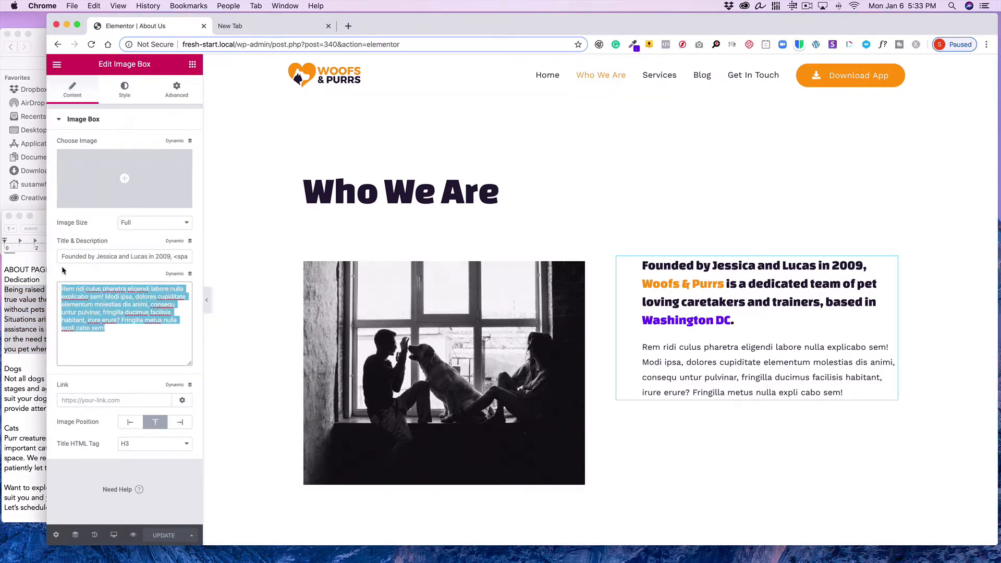
{"action": "left_click", "coordinate": [89, 8]}
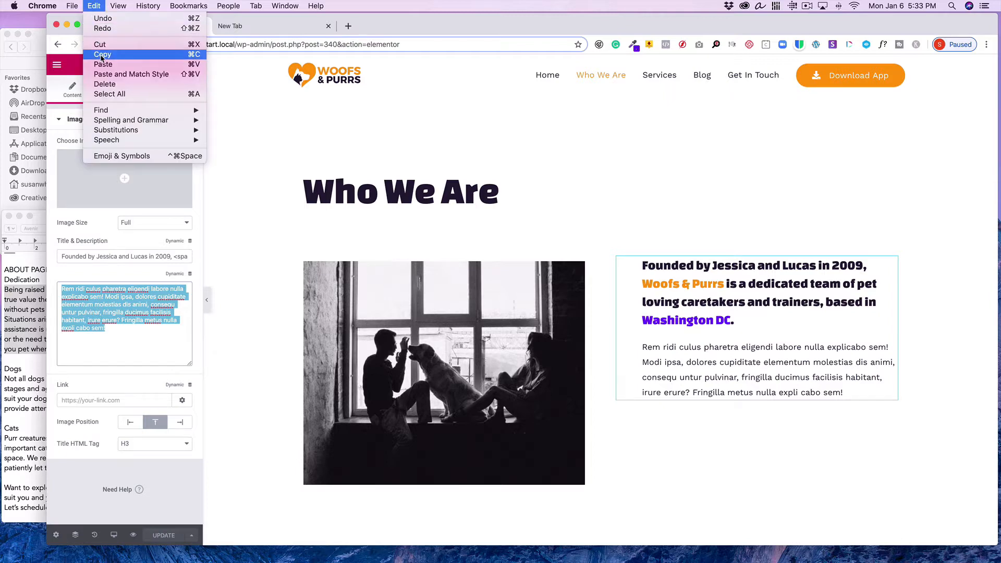
{"action": "left_click", "coordinate": [106, 75]}
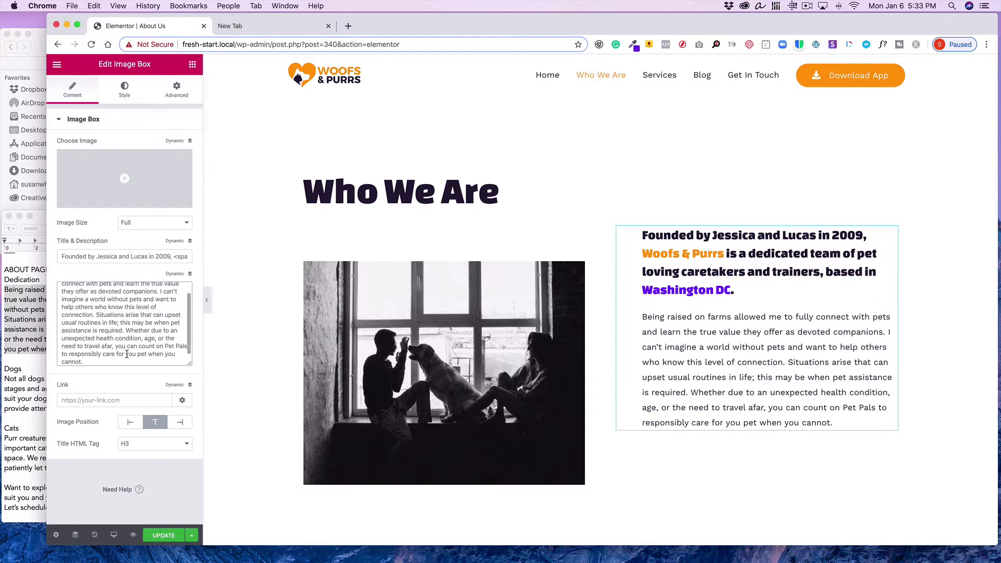
Replace the image box title with "Company Onwer Yet to Announce"
{"action": "left_click_drag", "start_coordinate": [60, 254], "coordinate": [203, 257]}
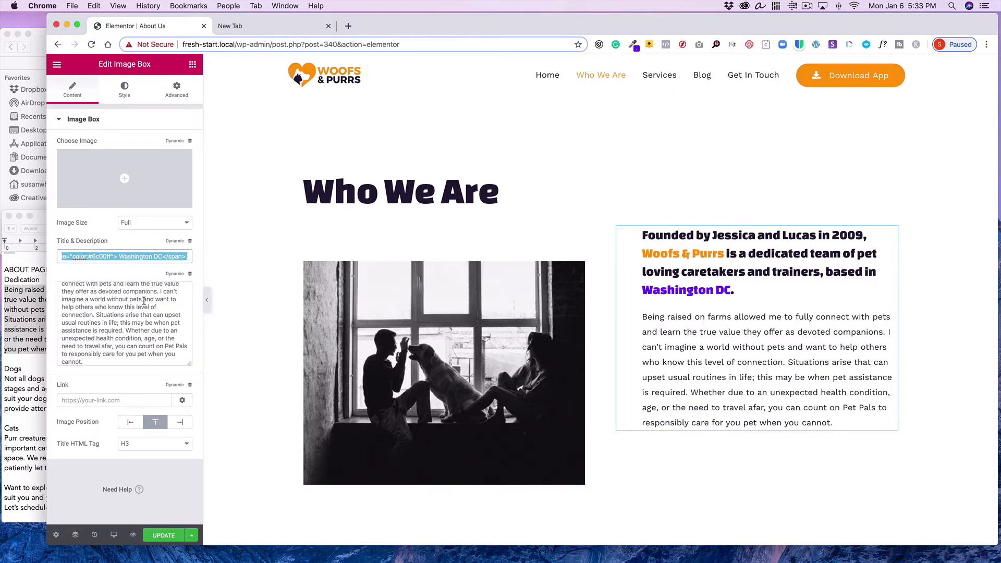
{"action": "key", "text": "BackSpace"}
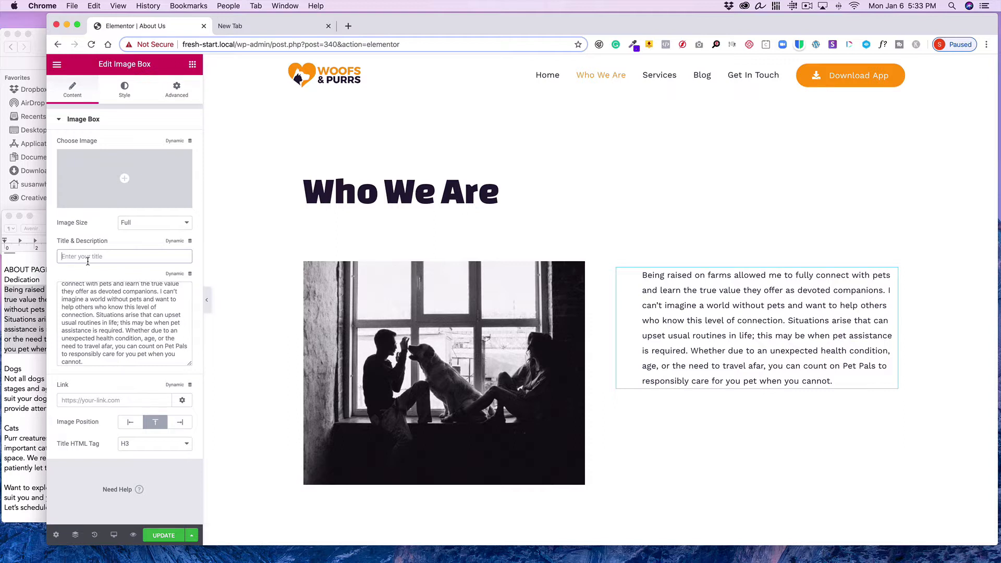
{"action": "type", "text": "Com"}
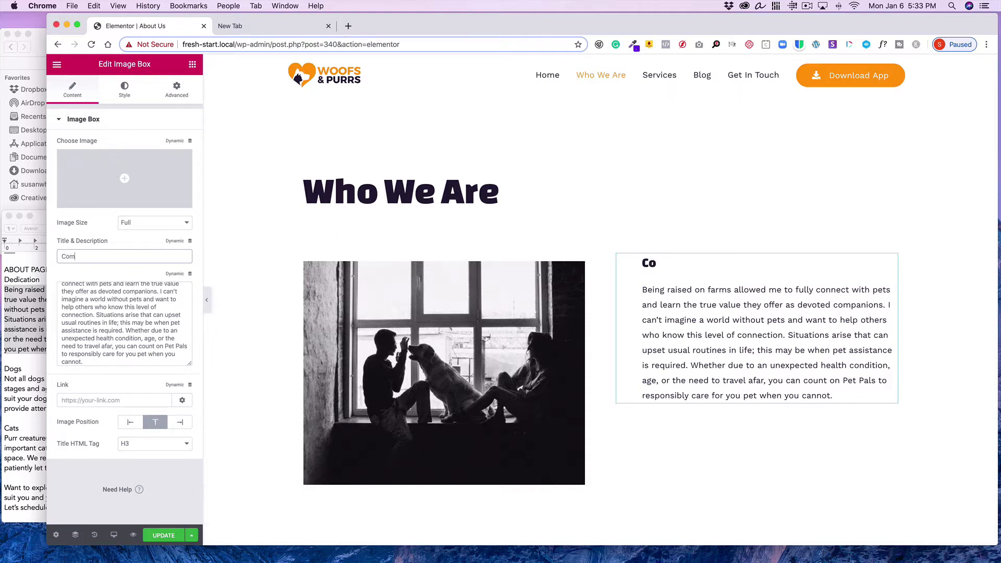
{"action": "type", "text": "pany Onwer"}
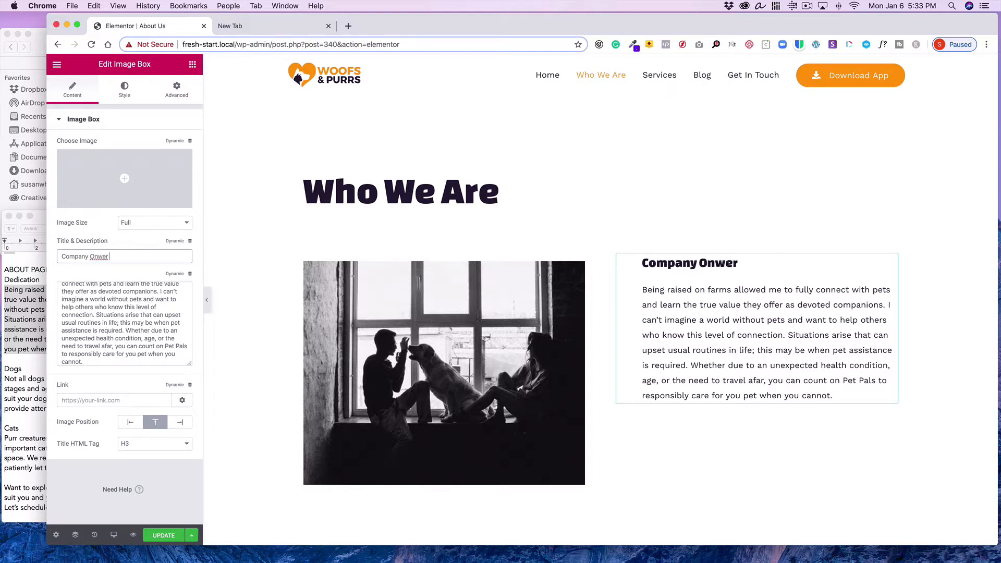
{"action": "type", "text": " Yet to Announce"}
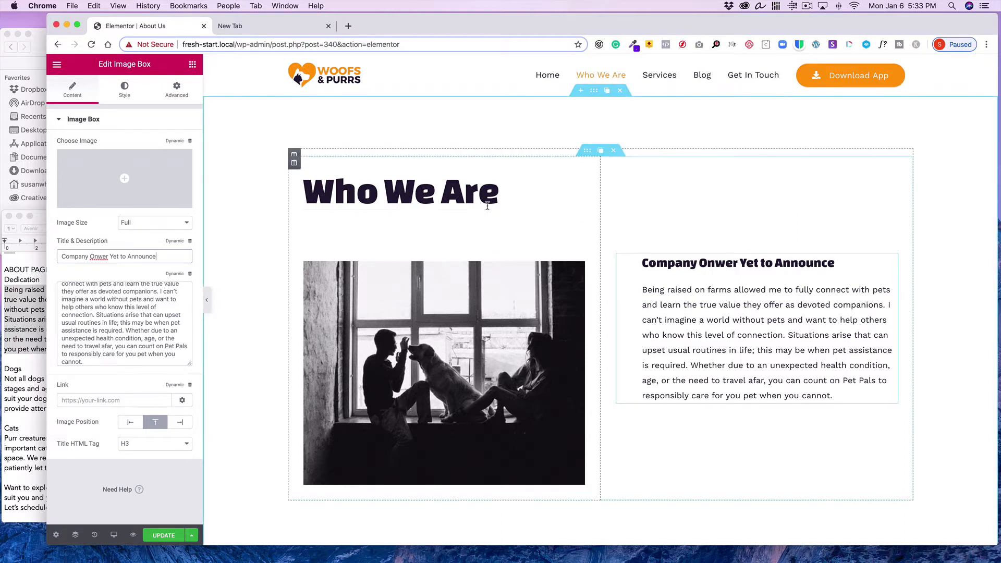
Copy the "Dedication" heading from the text document
{"action": "left_click", "coordinate": [17, 313]}
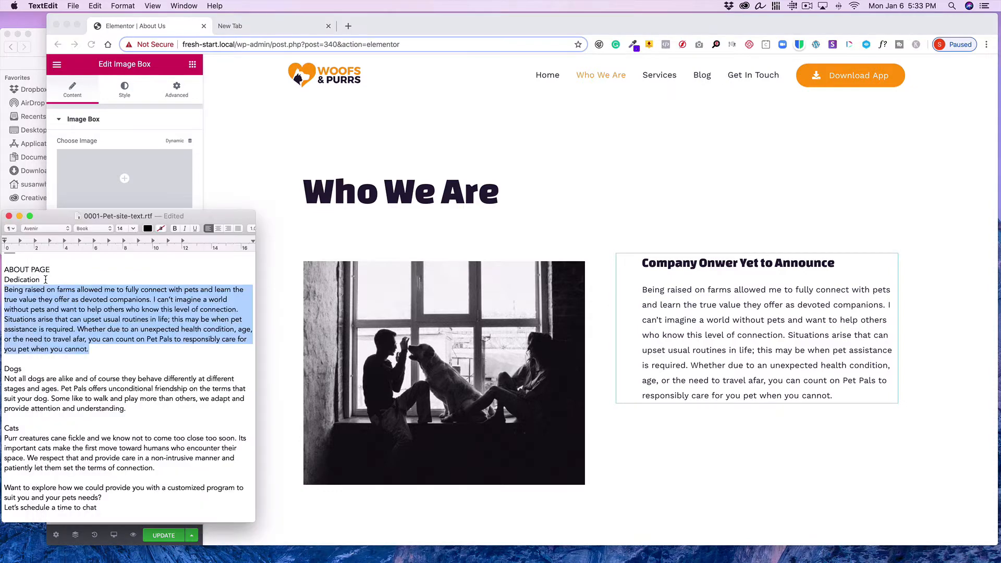
{"action": "left_click_drag", "start_coordinate": [45, 280], "coordinate": [1, 277]}
{"action": "left_click", "coordinate": [95, 6]}
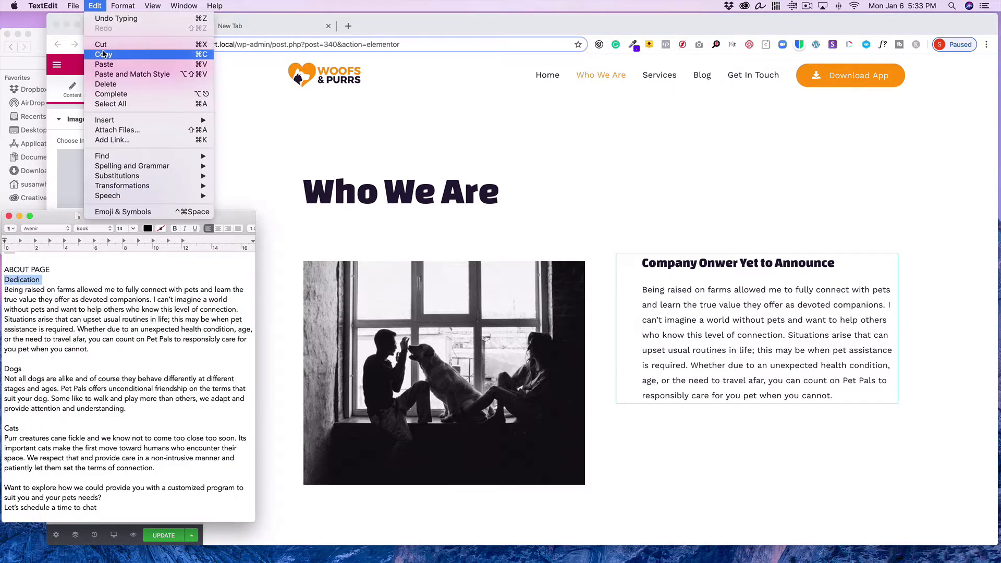
{"action": "left_click", "coordinate": [104, 54]}
Replace the image box title with the copied "Dedication" heading
{"action": "left_click", "coordinate": [175, 158]}
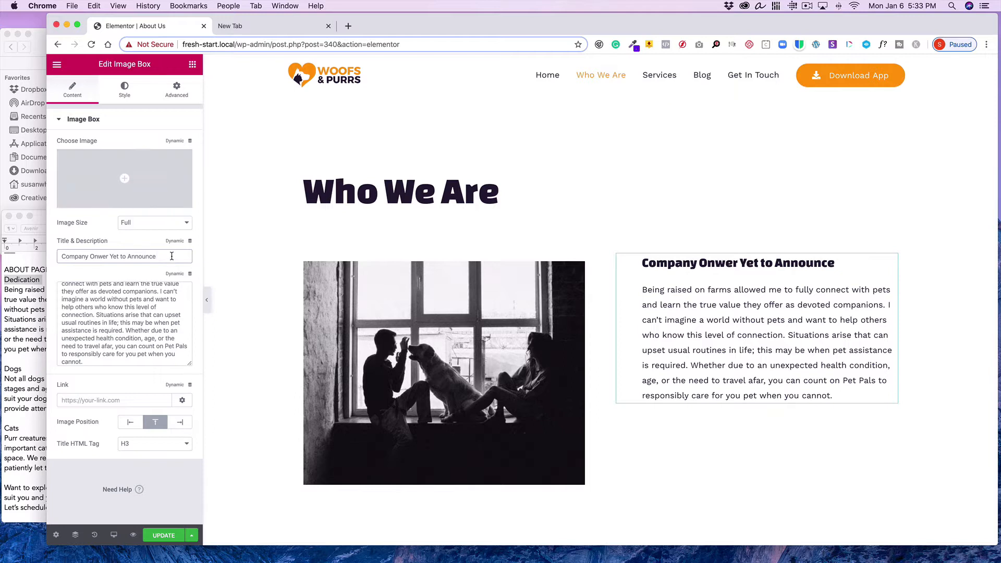
{"action": "left_click_drag", "start_coordinate": [172, 256], "coordinate": [30, 242]}
{"action": "left_click", "coordinate": [94, 6]}
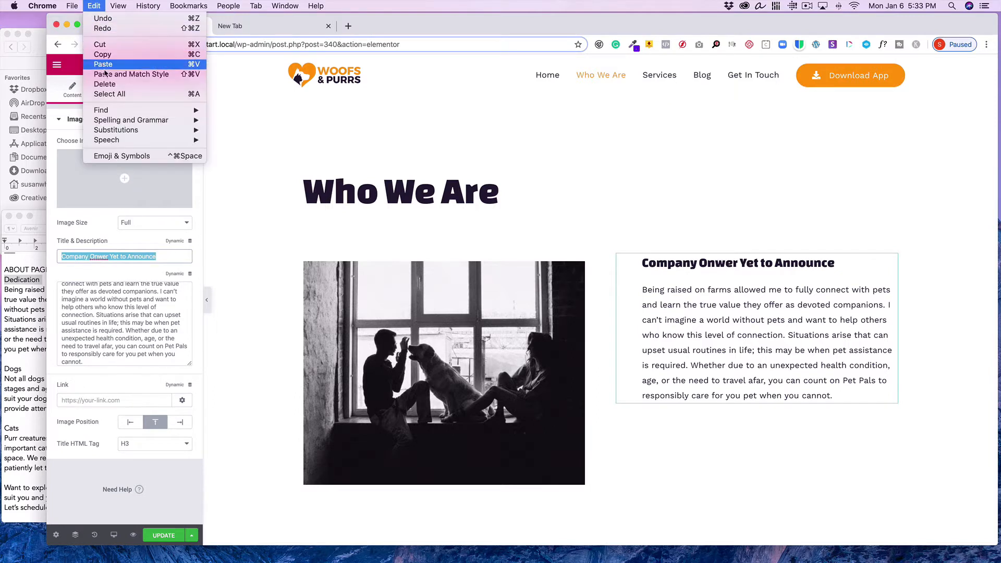
{"action": "left_click", "coordinate": [103, 65]}
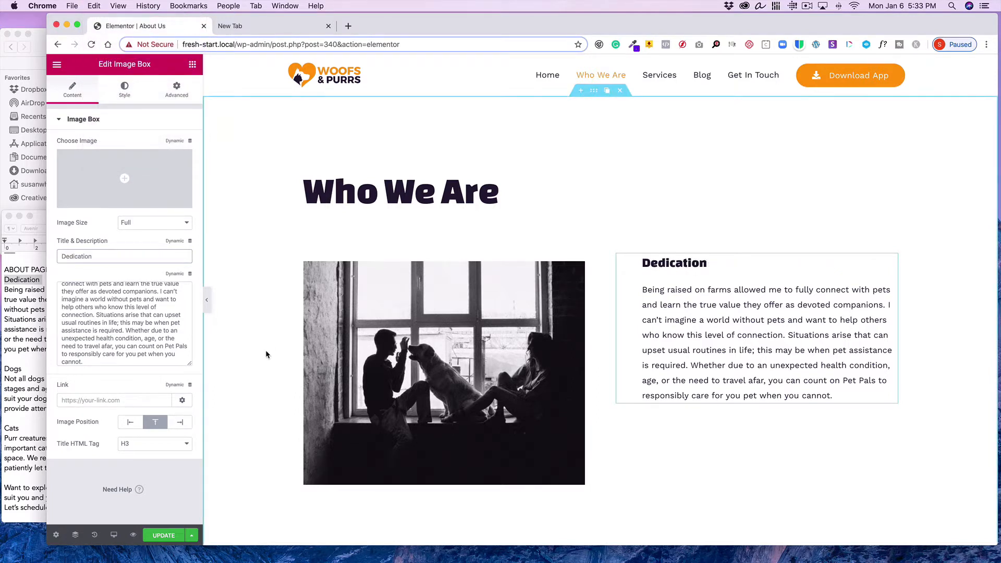
Select the founders image widget and inspect its Advanced settings
{"action": "scroll", "coordinate": [266, 354], "scroll_direction": "down", "scroll_amount": 1}
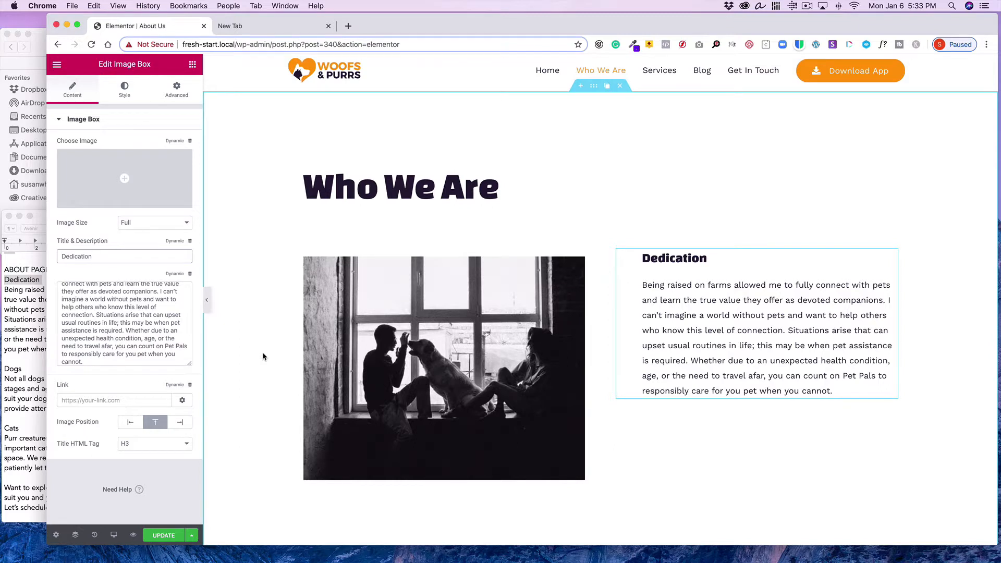
{"action": "scroll", "coordinate": [456, 197], "scroll_direction": "down", "scroll_amount": 1}
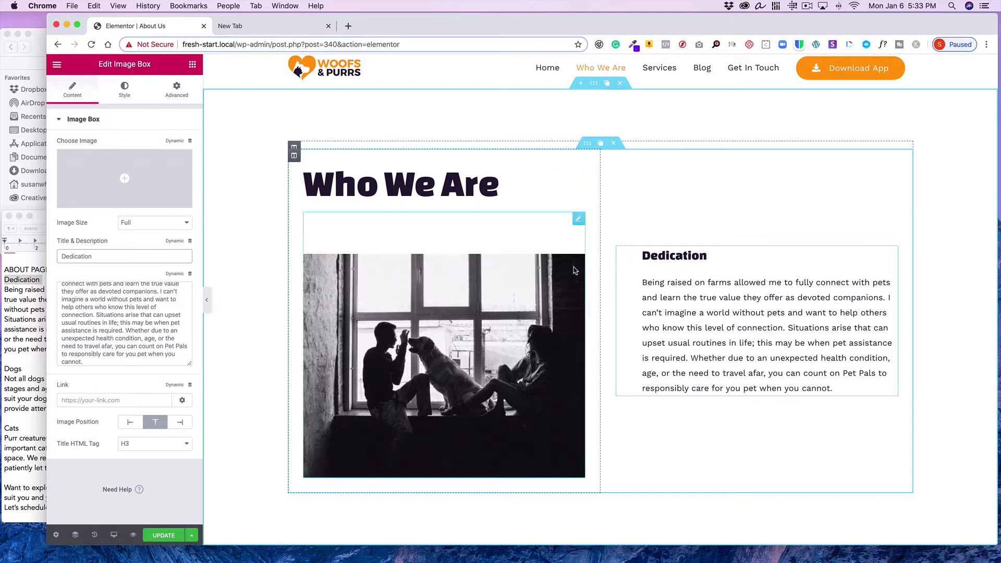
{"action": "left_click", "coordinate": [580, 219]}
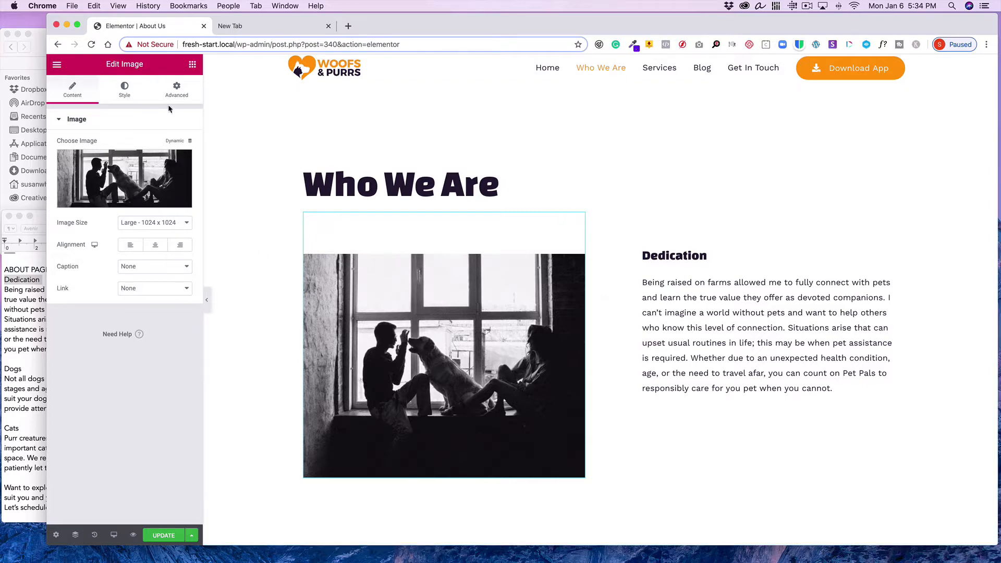
{"action": "left_click", "coordinate": [175, 91]}
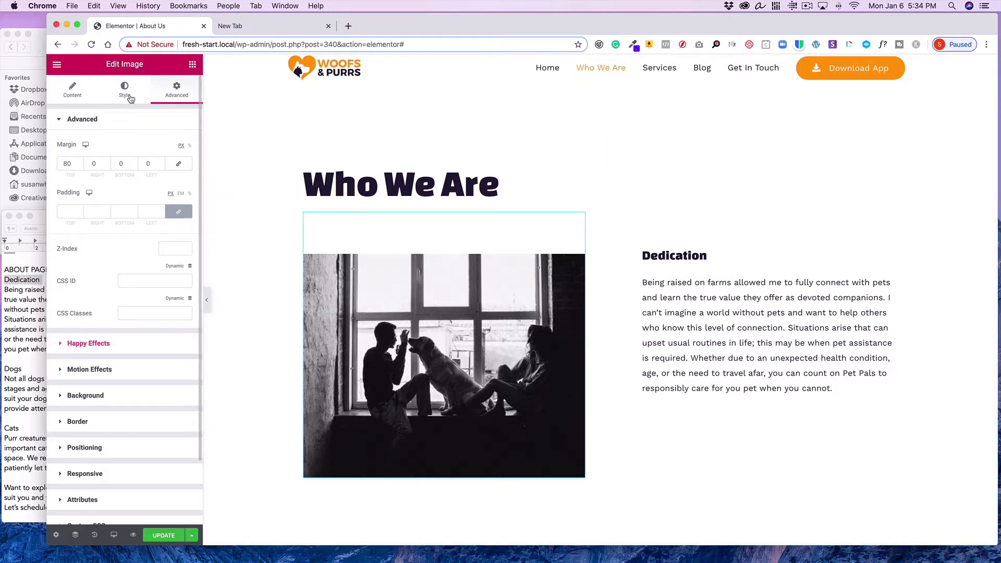
{"action": "left_click", "coordinate": [61, 92]}
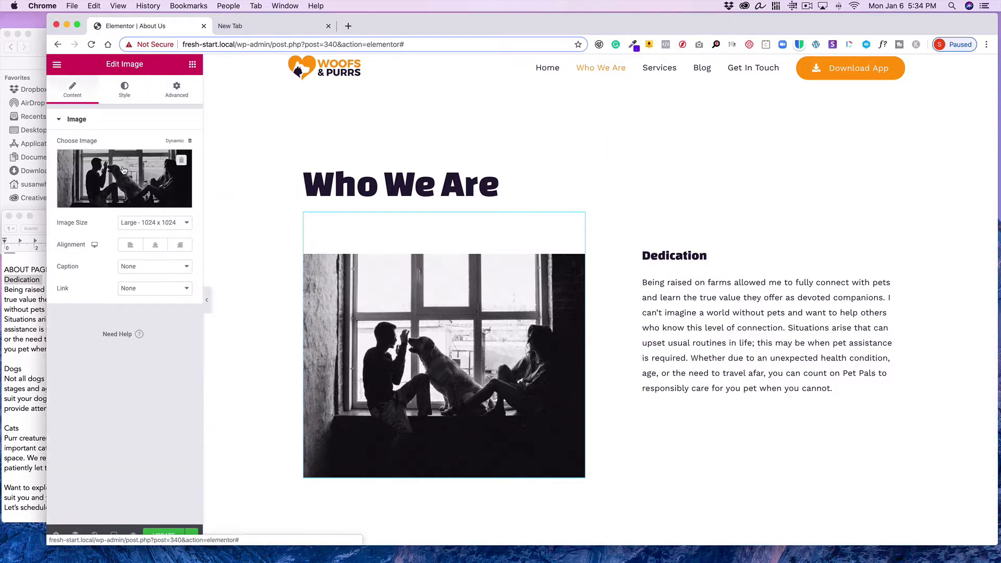
{"action": "left_click", "coordinate": [131, 180]}
{"action": "left_click", "coordinate": [90, 106]}
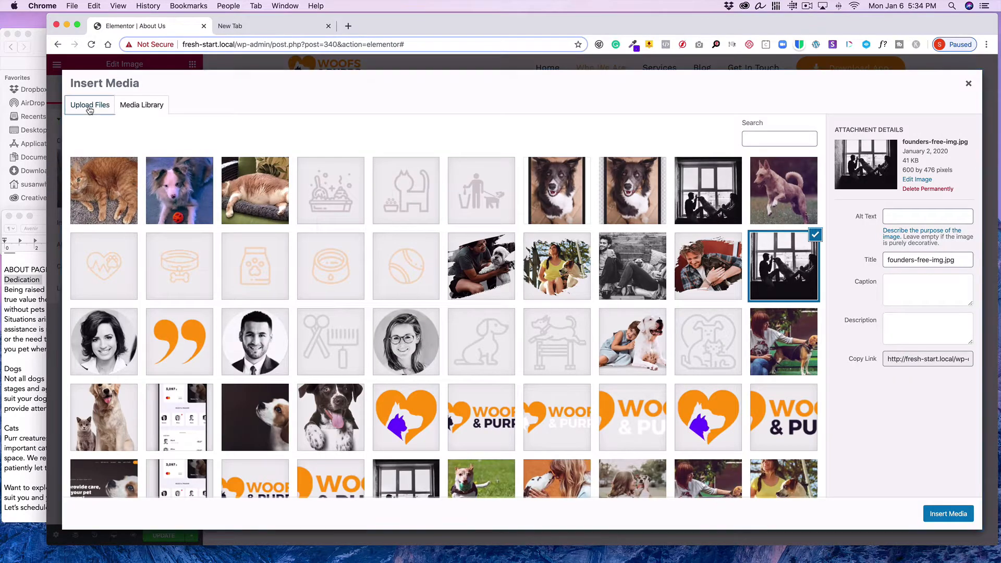
{"action": "left_click", "coordinate": [520, 288]}
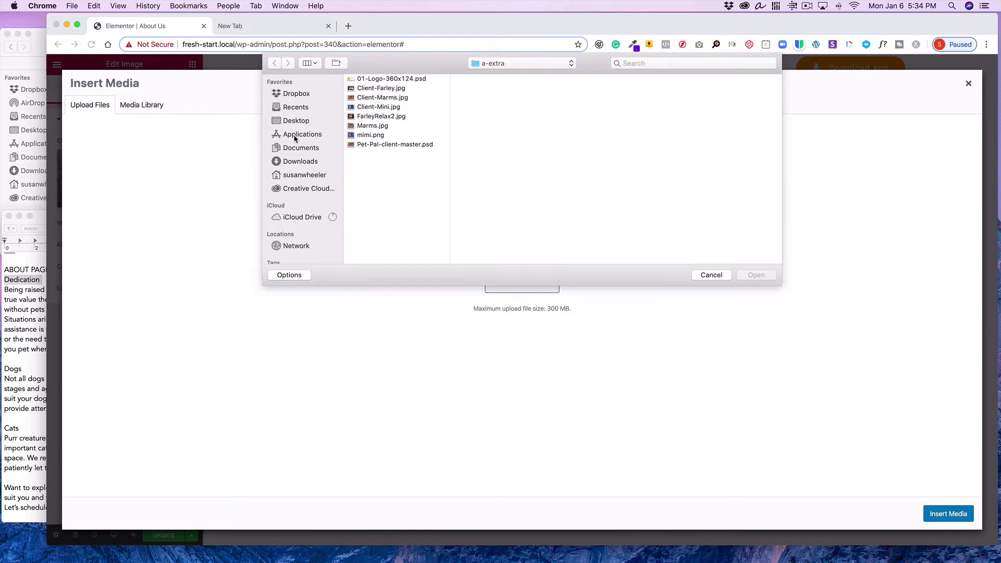
{"action": "left_click", "coordinate": [710, 275]}
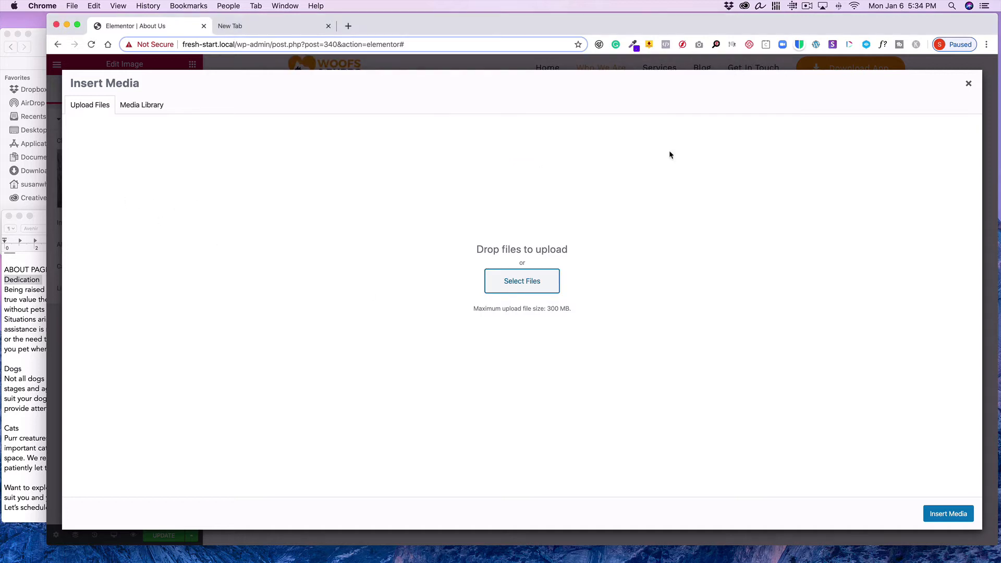
{"action": "left_click", "coordinate": [969, 84]}
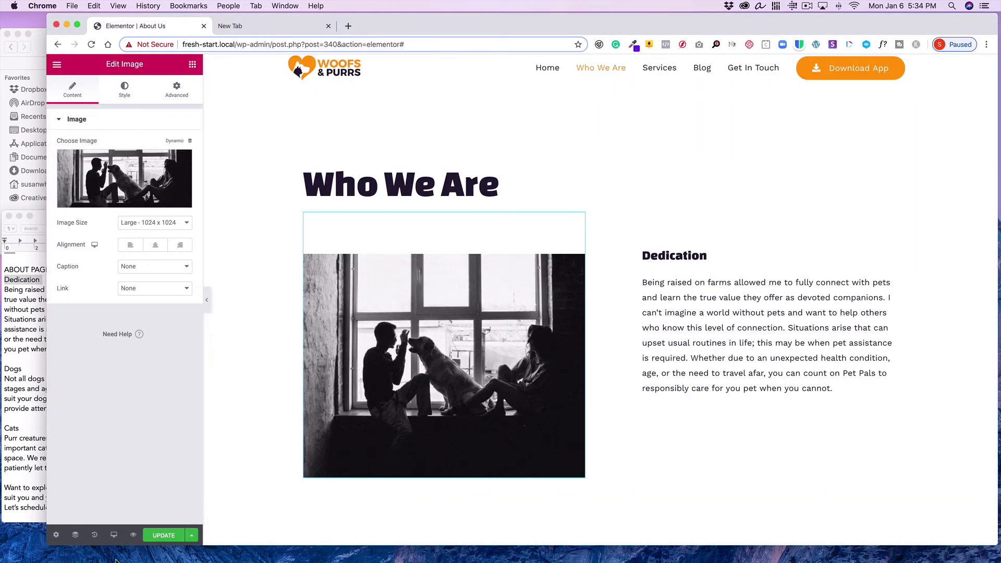
Update the page and leave Elementor for the WordPress page editor
{"action": "left_click", "coordinate": [155, 537]}
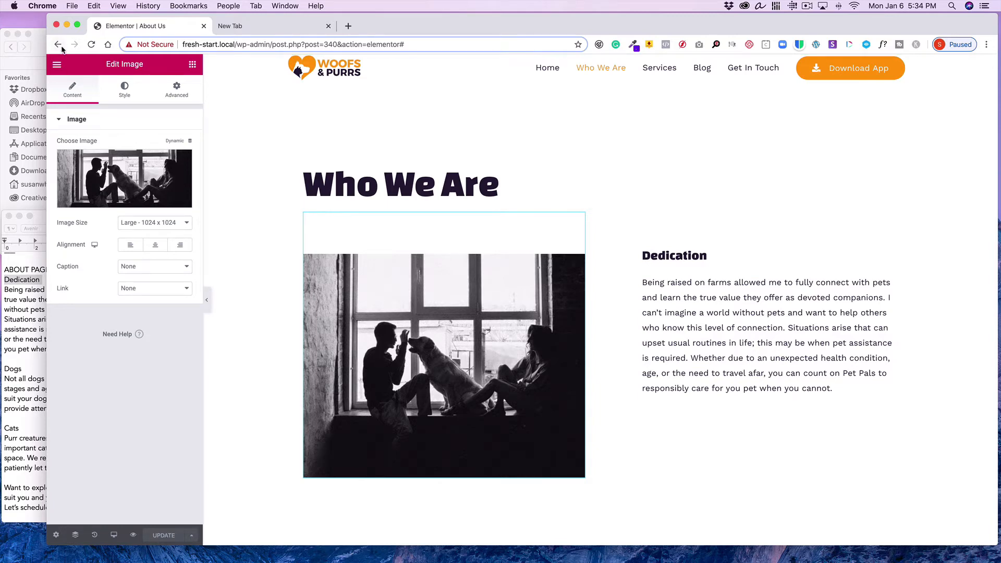
{"action": "left_click", "coordinate": [57, 64]}
{"action": "left_click", "coordinate": [147, 382]}
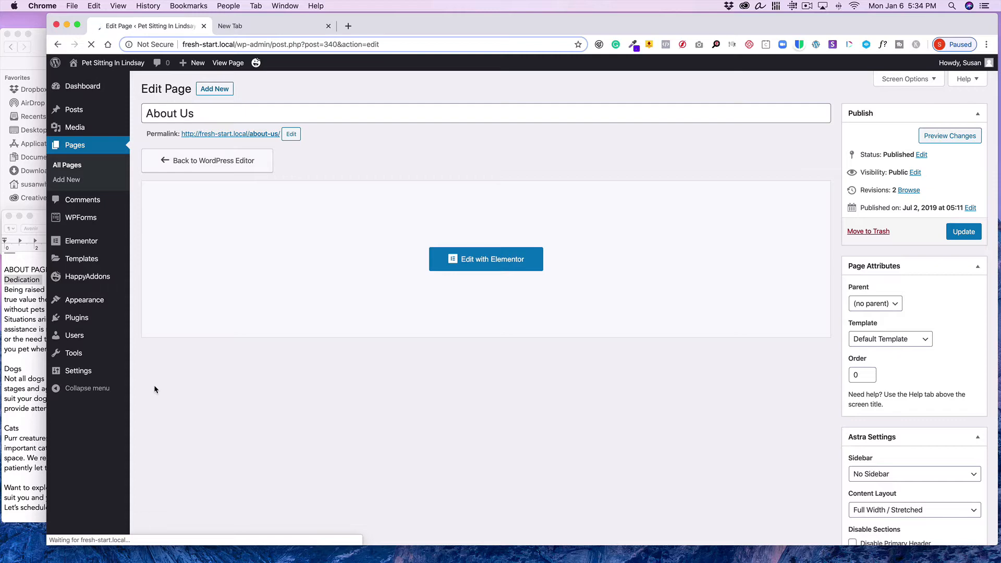
Open the Media Library and browse the uploaded images
{"action": "left_click", "coordinate": [80, 132]}
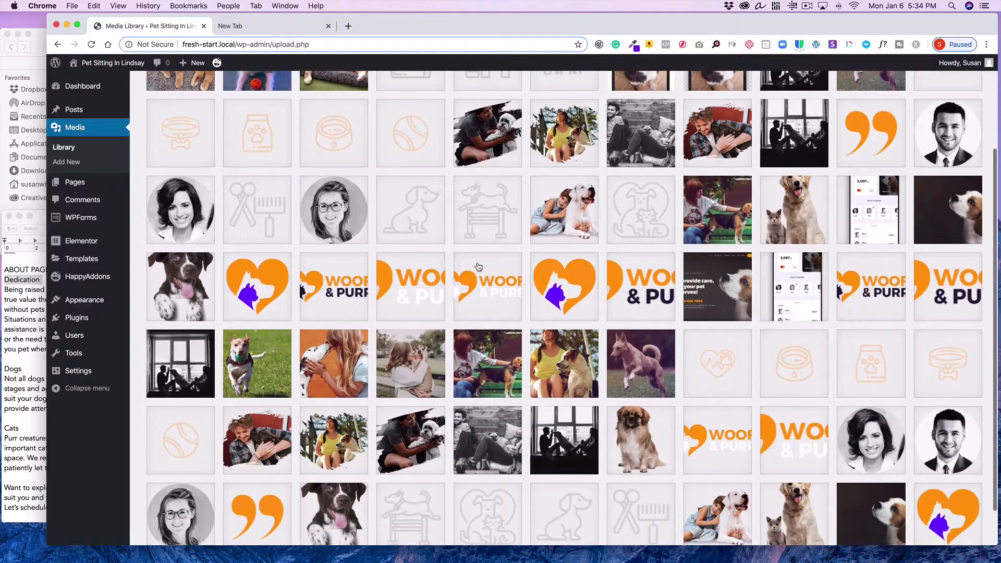
{"action": "scroll", "coordinate": [478, 267], "scroll_direction": "down", "scroll_amount": 5}
{"action": "scroll", "coordinate": [479, 266], "scroll_direction": "up", "scroll_amount": 5}
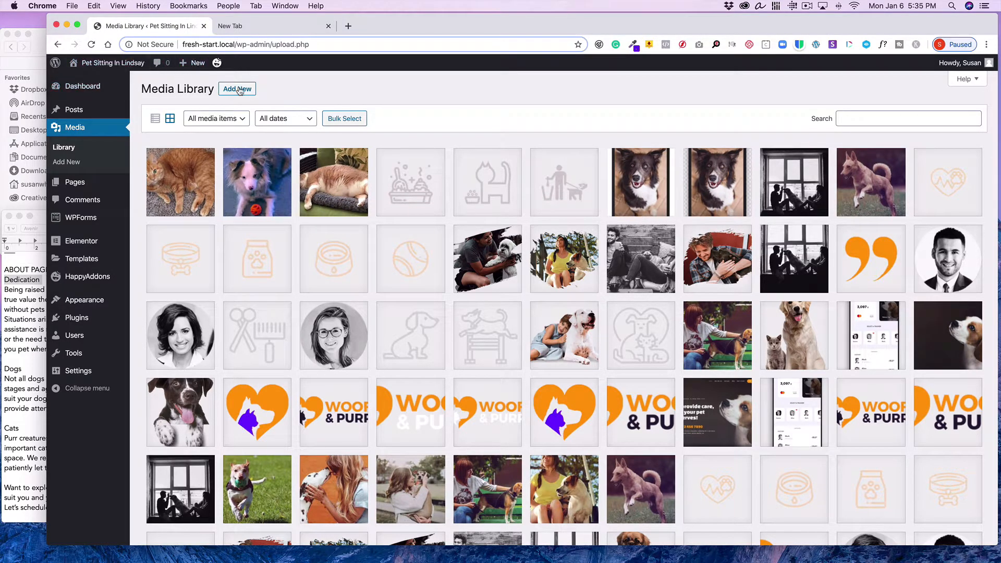
Switch to Finder and examine the image files in the 02Wk folder
{"action": "left_click_drag", "start_coordinate": [38, 50], "coordinate": [41, 84]}
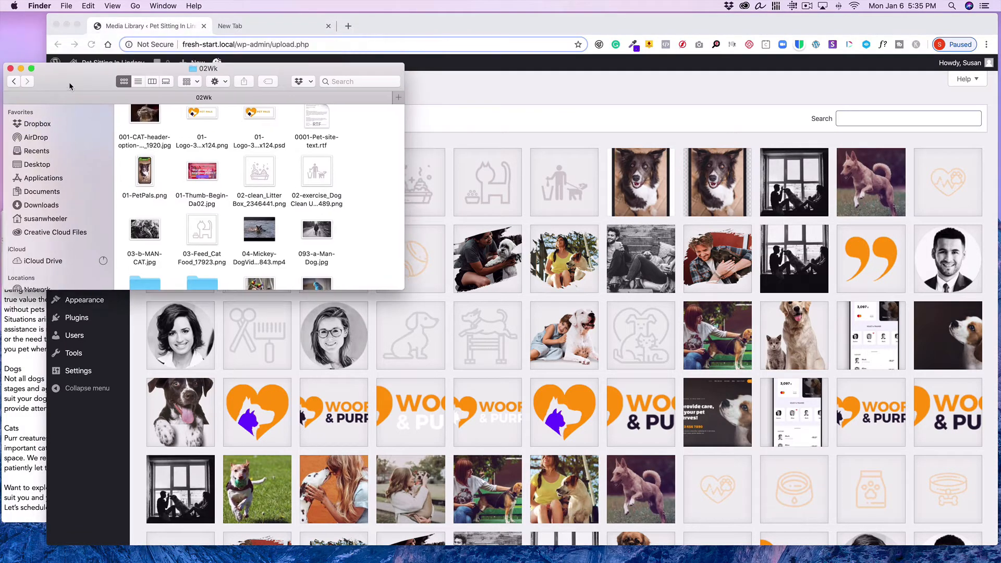
{"action": "scroll", "coordinate": [170, 171], "scroll_direction": "down", "scroll_amount": 3}
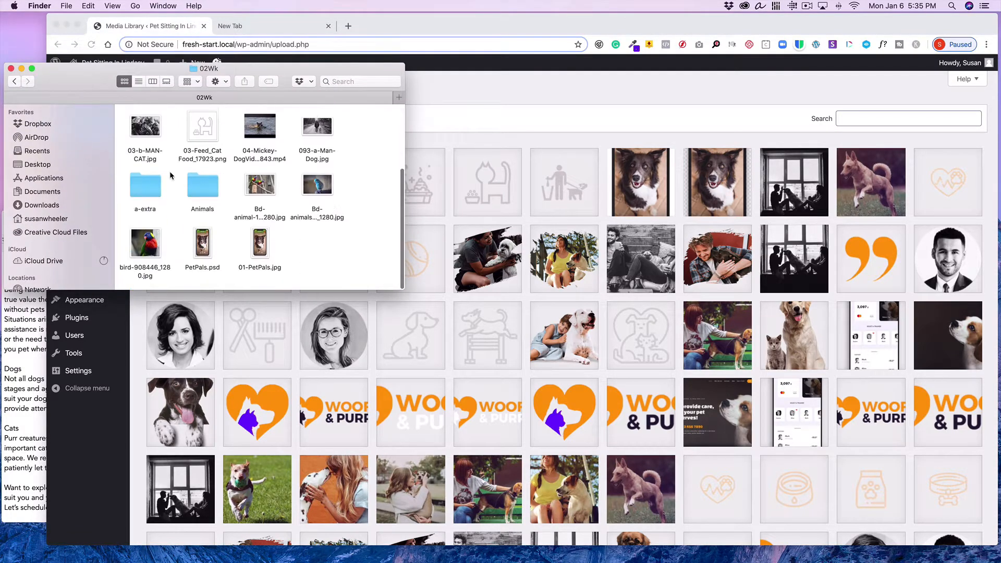
{"action": "scroll", "coordinate": [170, 171], "scroll_direction": "up", "scroll_amount": 3}
{"action": "scroll", "coordinate": [170, 176], "scroll_direction": "up", "scroll_amount": 2}
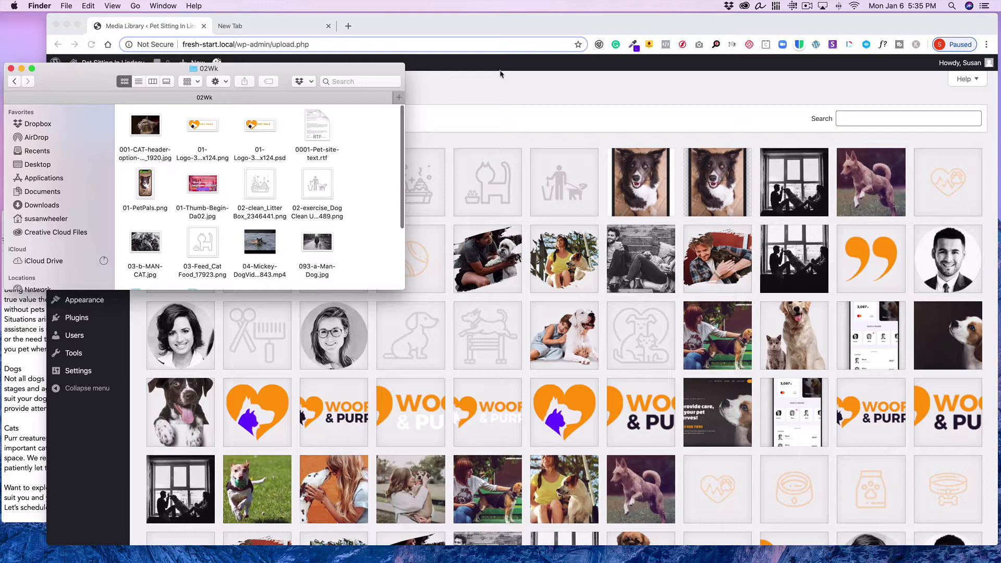
Upload the animal photos from the Animals folder to the WordPress Media Library
{"action": "left_click_drag", "start_coordinate": [449, 23], "coordinate": [453, 30]}
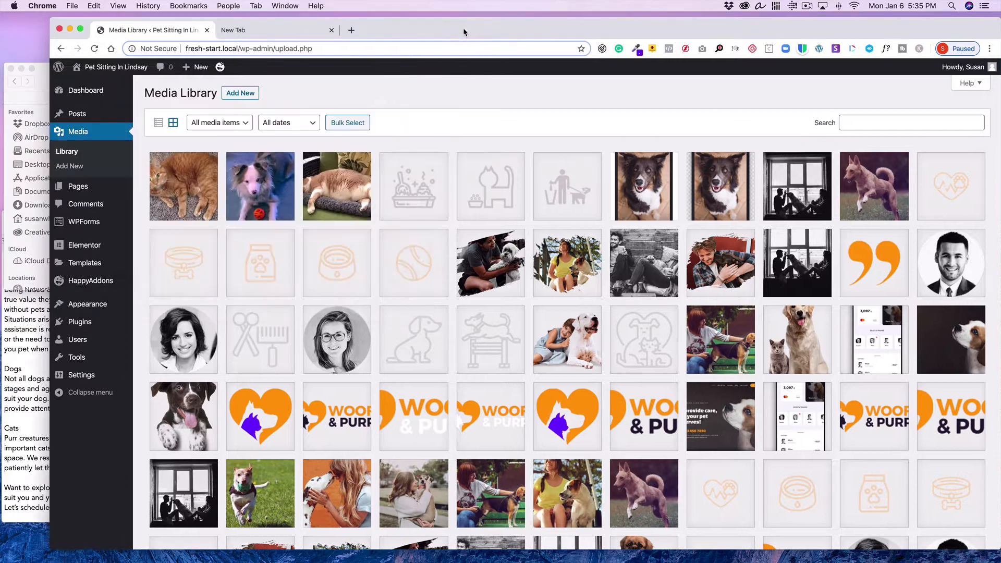
{"action": "left_click", "coordinate": [243, 101]}
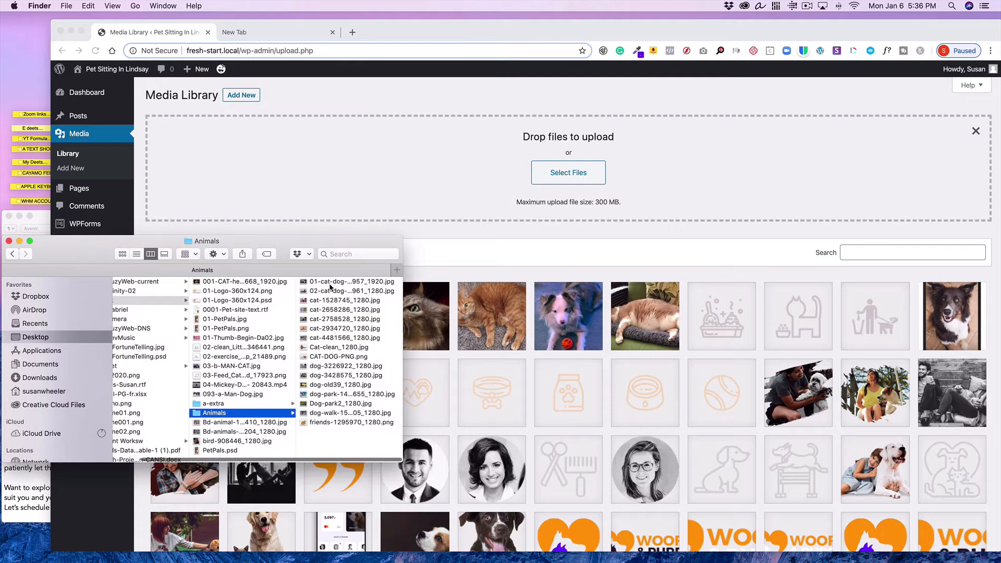
{"action": "left_click", "coordinate": [329, 286]}
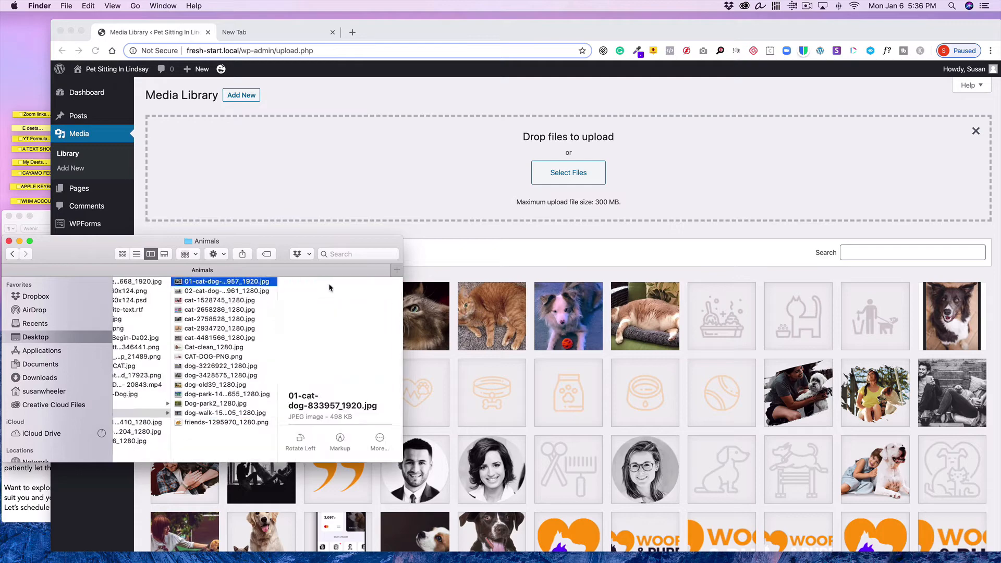
{"action": "left_click", "coordinate": [211, 422], "text": "shift"}
{"action": "left_click_drag", "start_coordinate": [211, 422], "coordinate": [415, 198]}
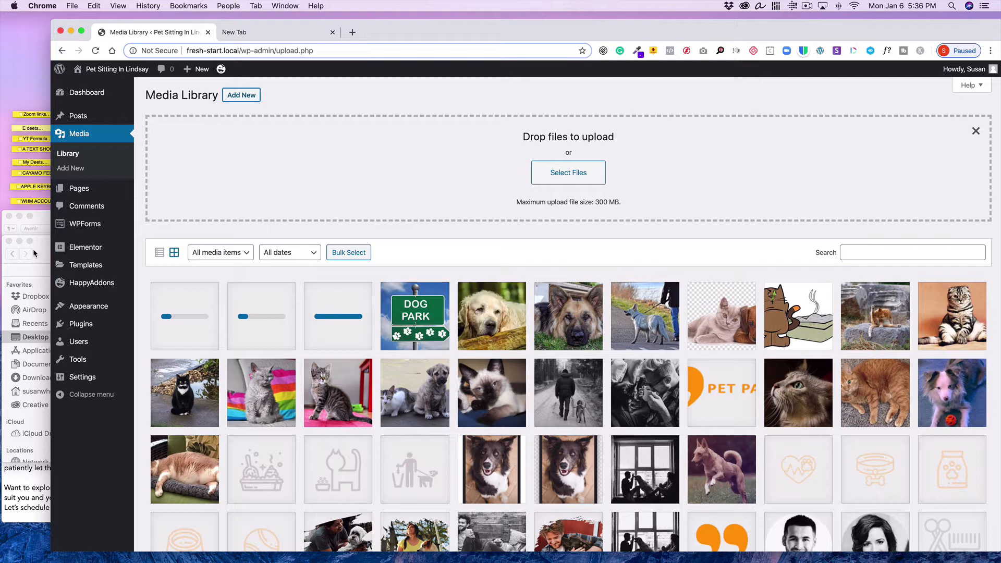
Open the About Us page in the Elementor editor from the Pages list
{"action": "left_click", "coordinate": [41, 215]}
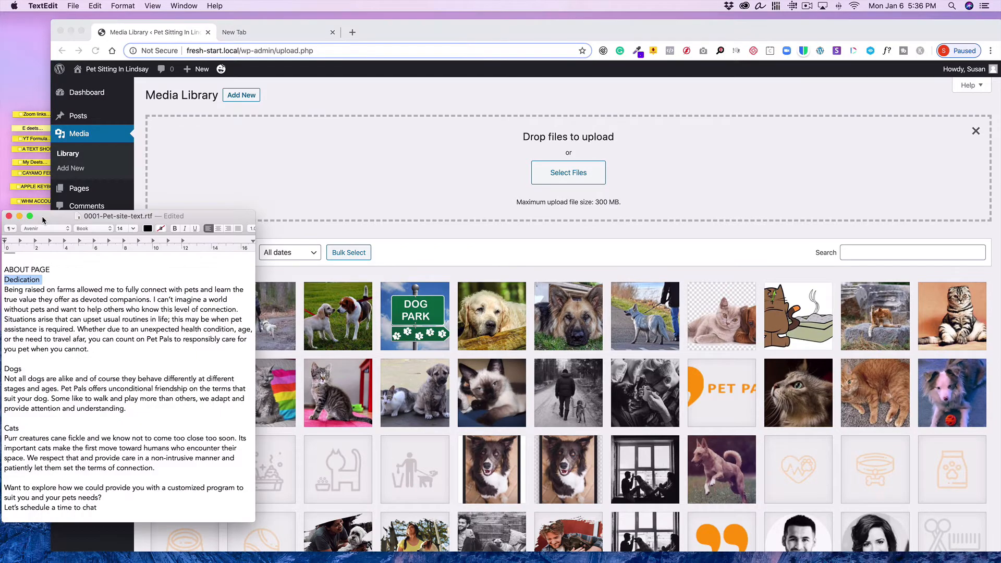
{"action": "left_click", "coordinate": [176, 112]}
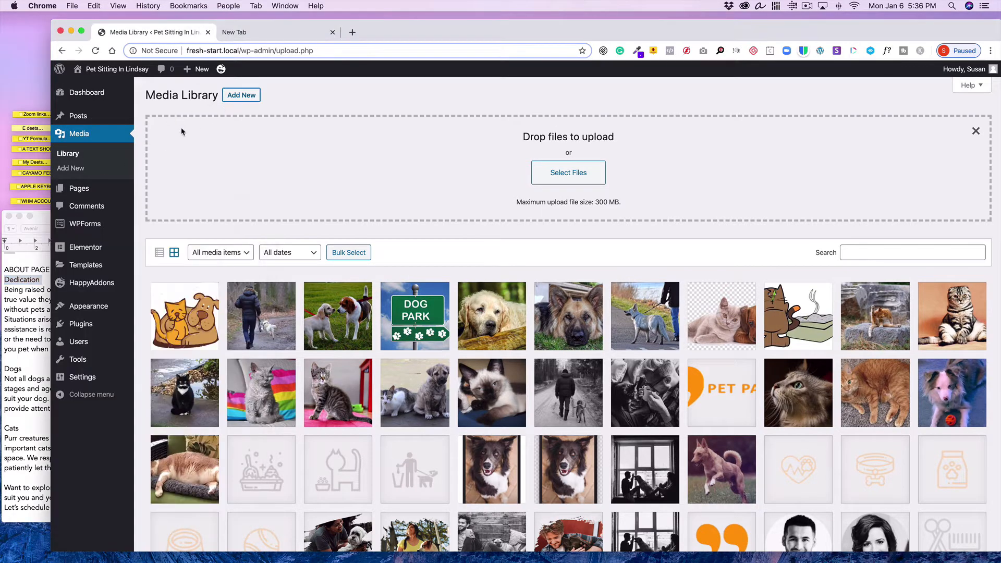
{"action": "left_click", "coordinate": [75, 190]}
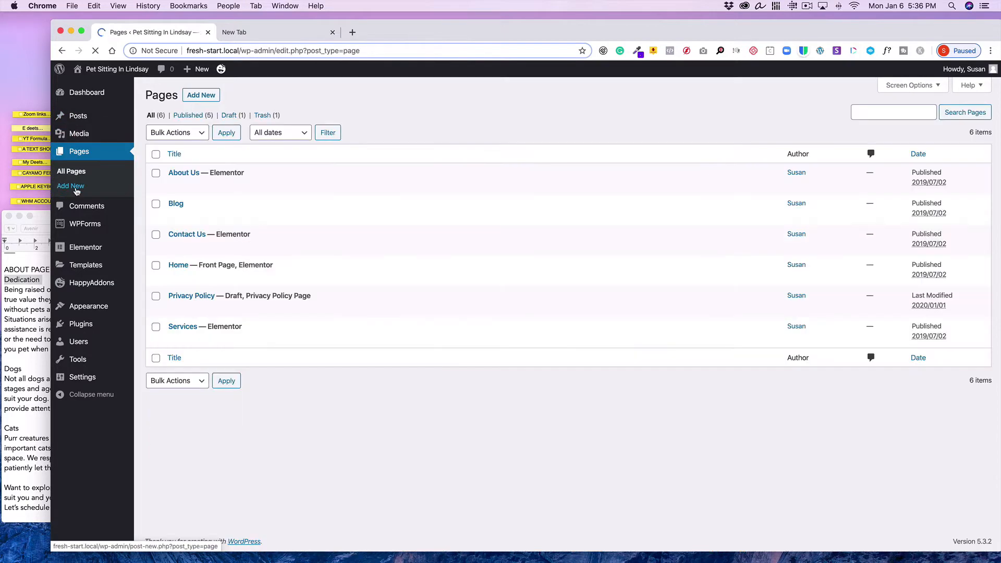
{"action": "left_click", "coordinate": [331, 186]}
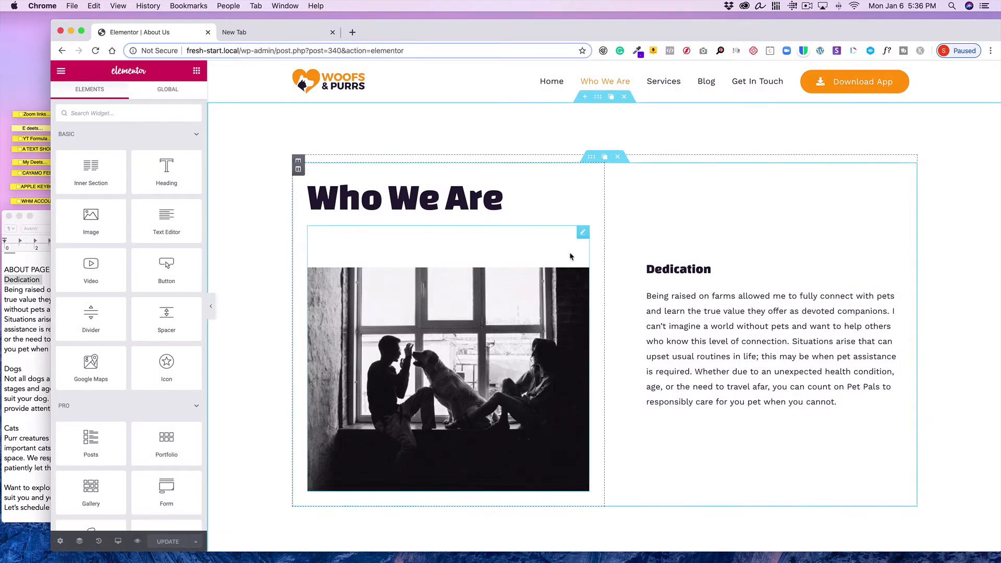
Replace the Who We Are section image with 093-a-Man-Dog from the Media Library
{"action": "left_click", "coordinate": [580, 232]}
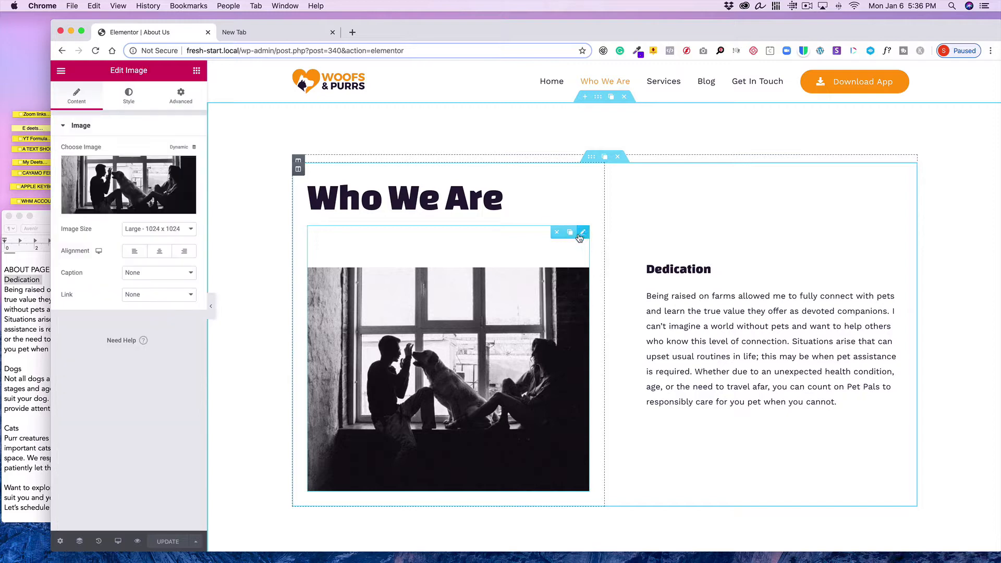
{"action": "left_click", "coordinate": [92, 187]}
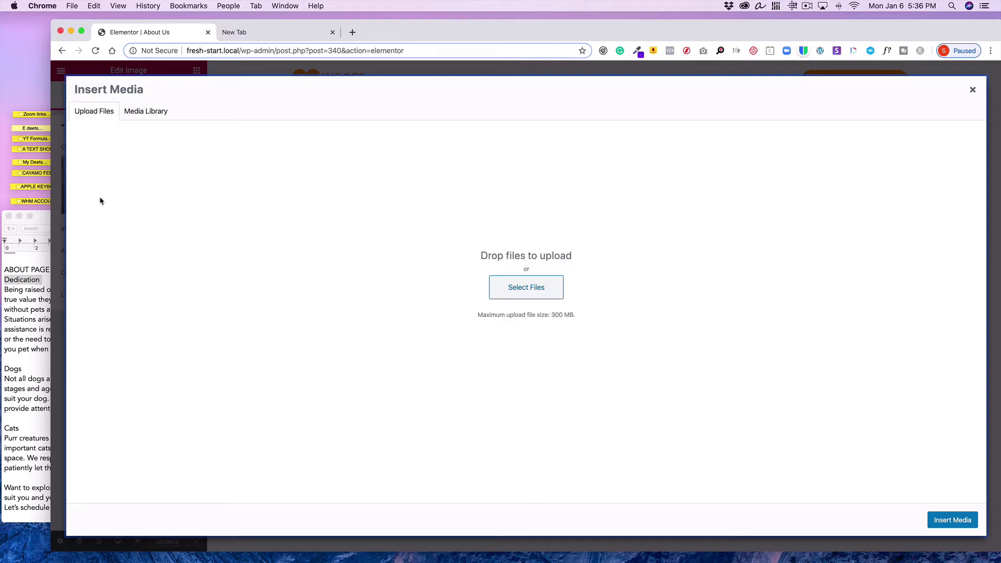
{"action": "left_click", "coordinate": [166, 112]}
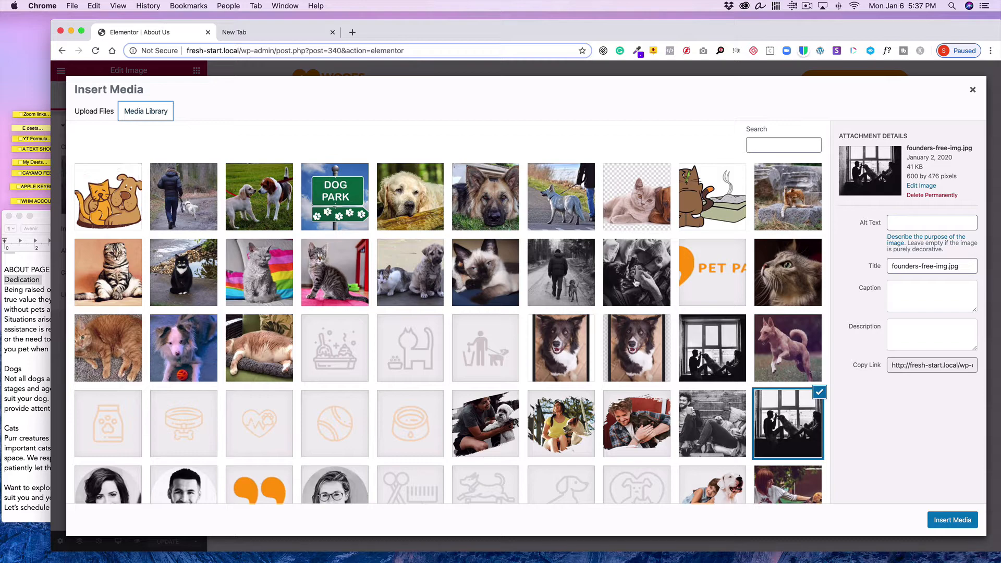
{"action": "left_click", "coordinate": [556, 274]}
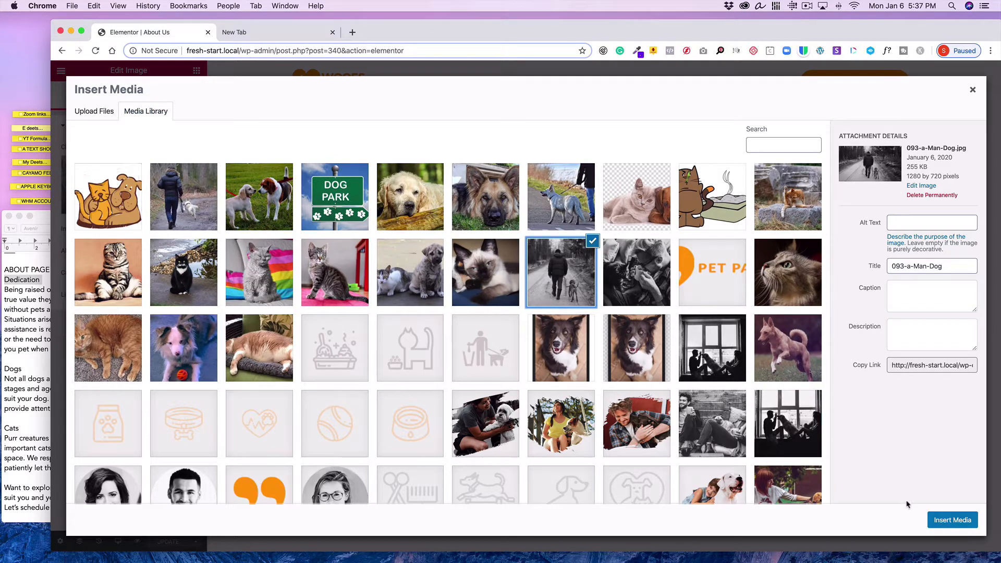
{"action": "left_click", "coordinate": [949, 522]}
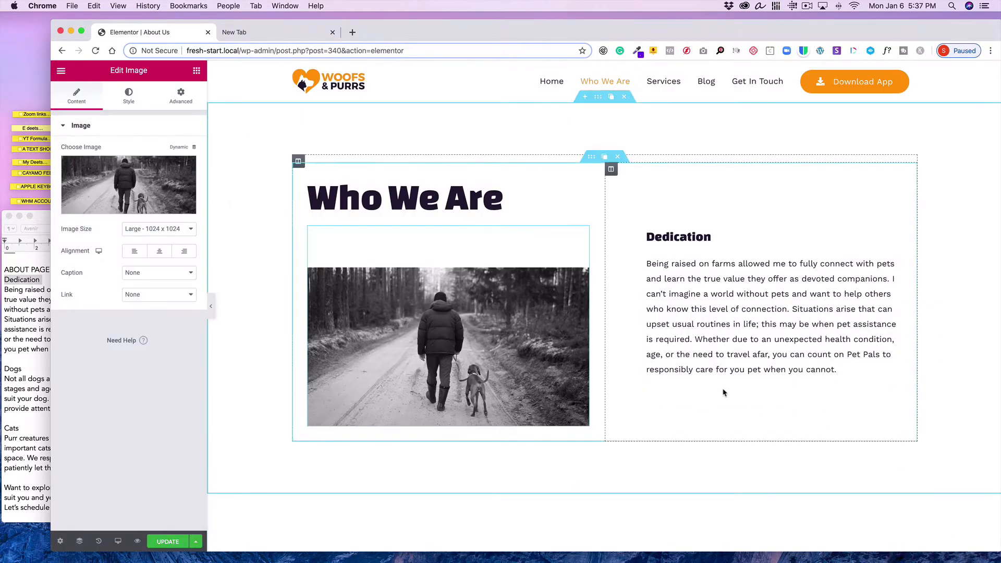
Replace the Meet the founders image with the photo of a man holding a cat
{"action": "scroll", "coordinate": [725, 393], "scroll_direction": "down", "scroll_amount": 5}
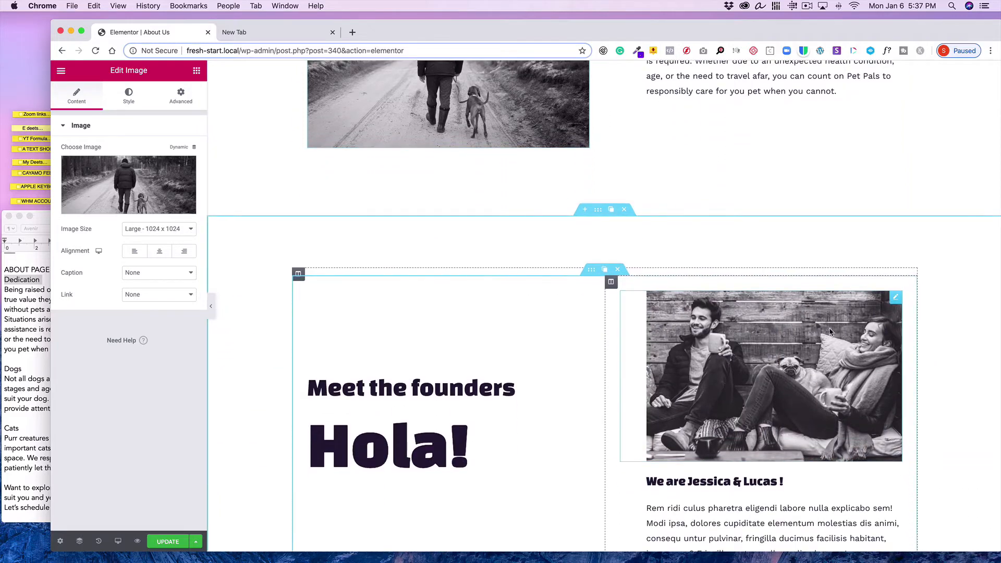
{"action": "left_click", "coordinate": [897, 298]}
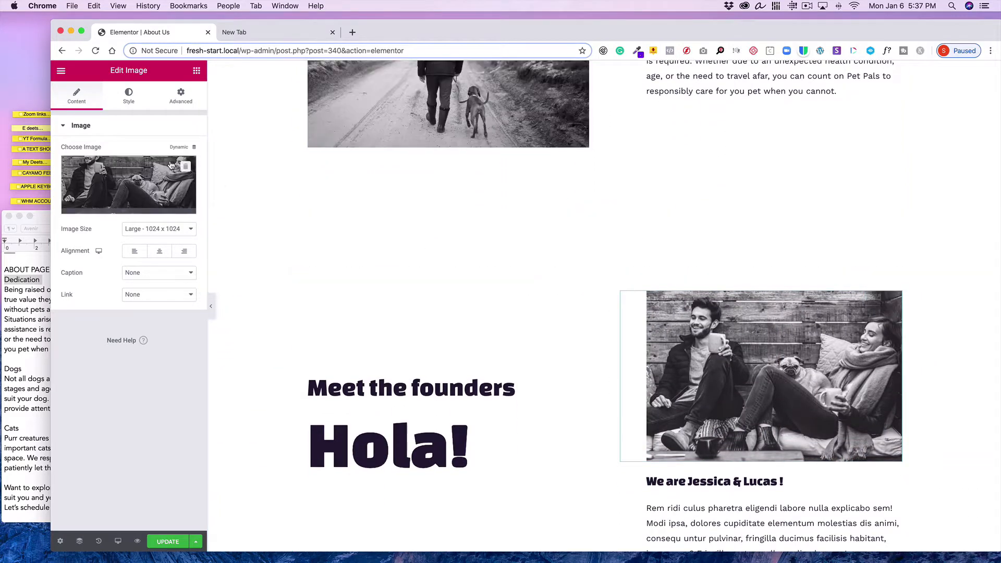
{"action": "left_click", "coordinate": [157, 183]}
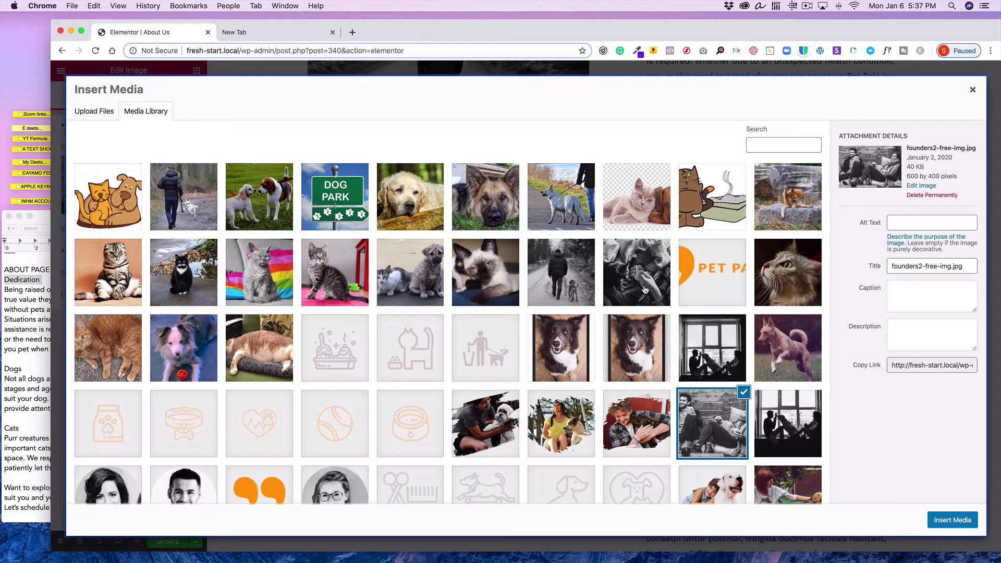
{"action": "left_click", "coordinate": [933, 520]}
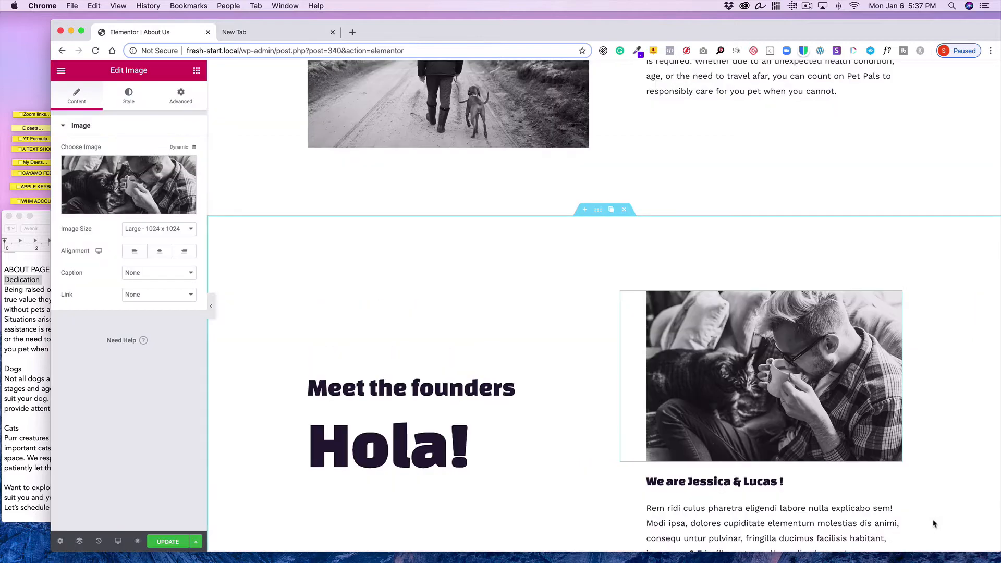
Scroll through the About Us page sections, comparing them with the 0001-Pet-site-text document
{"action": "scroll", "coordinate": [681, 457], "scroll_direction": "down", "scroll_amount": 3}
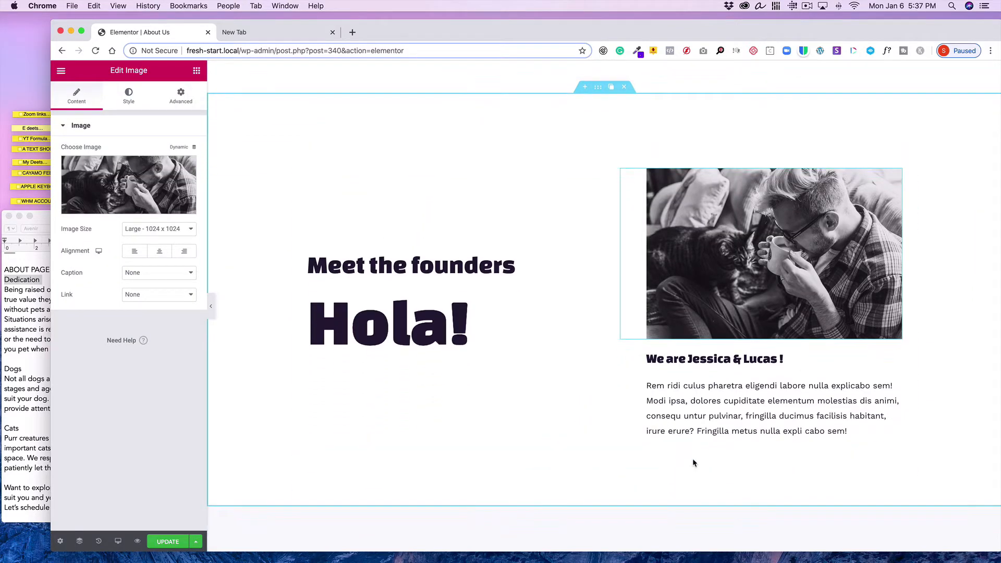
{"action": "left_click", "coordinate": [27, 390]}
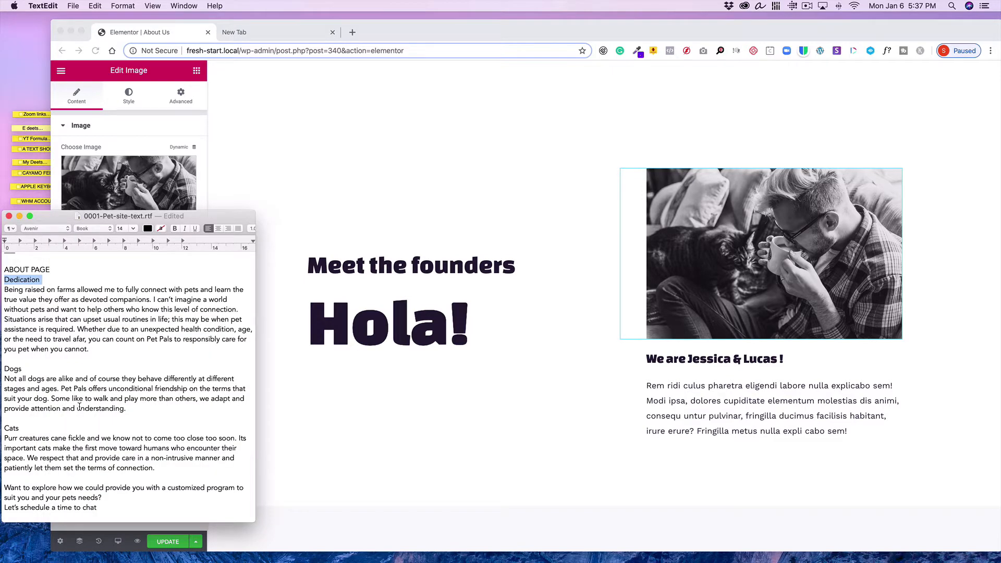
{"action": "scroll", "coordinate": [361, 326], "scroll_direction": "down", "scroll_amount": 6}
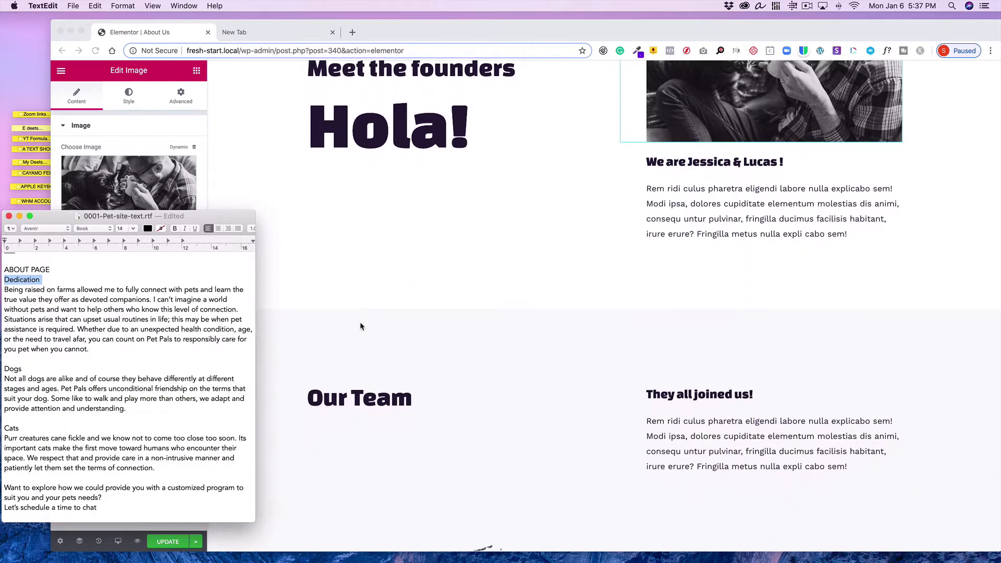
{"action": "scroll", "coordinate": [360, 326], "scroll_direction": "up", "scroll_amount": 10}
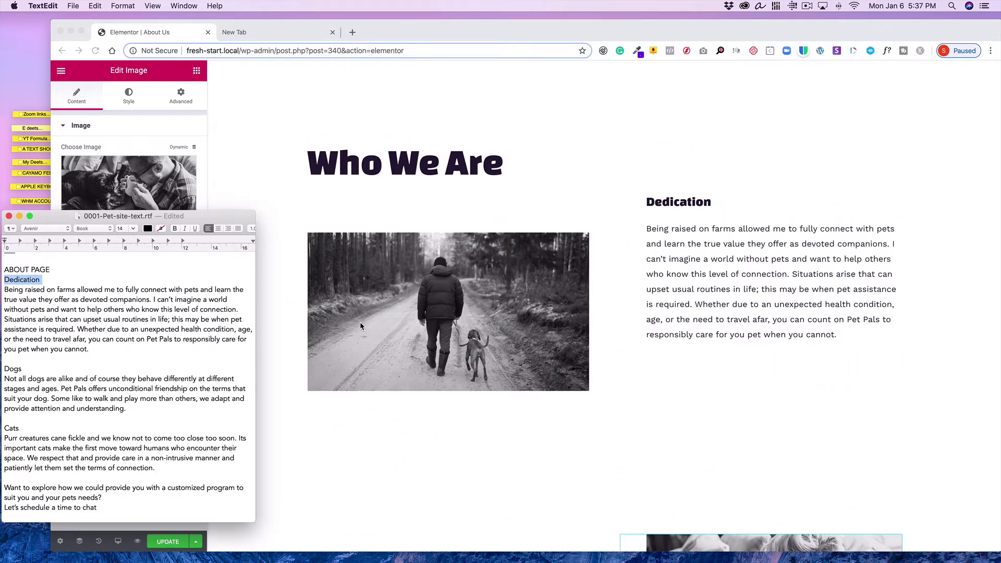
{"action": "scroll", "coordinate": [360, 325], "scroll_direction": "down", "scroll_amount": 7}
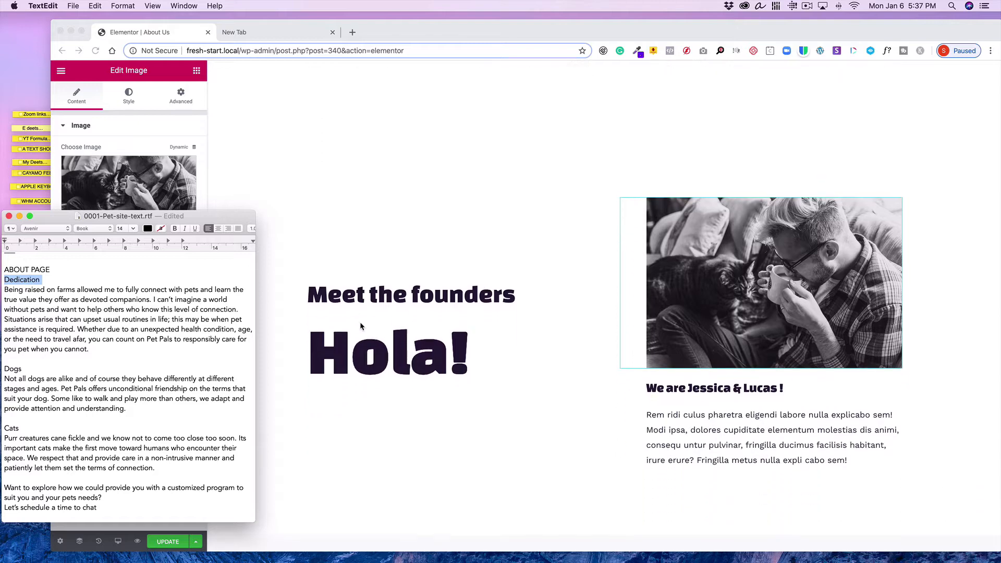
{"action": "scroll", "coordinate": [360, 325], "scroll_direction": "down", "scroll_amount": 2}
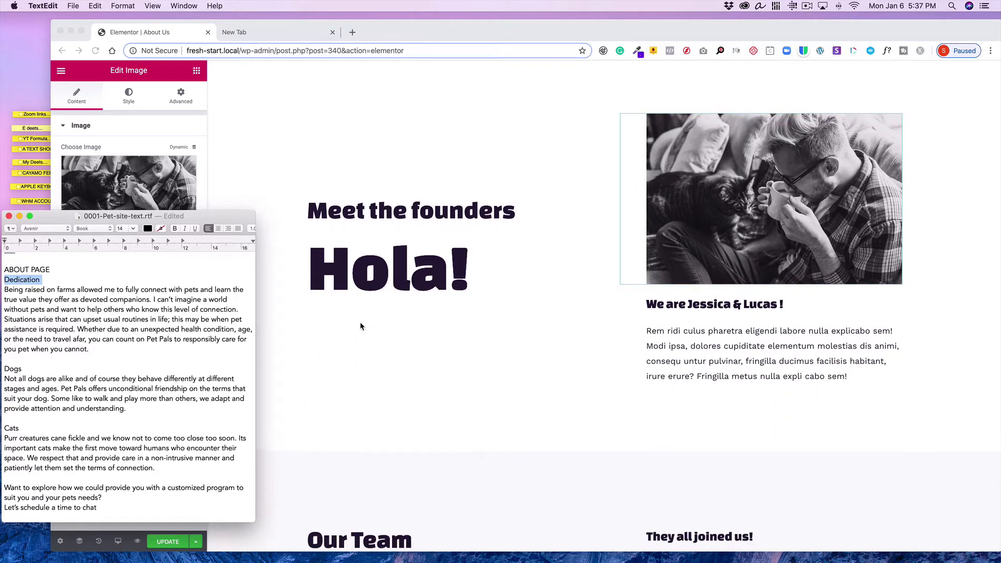
{"action": "scroll", "coordinate": [361, 326], "scroll_direction": "up", "scroll_amount": 1}
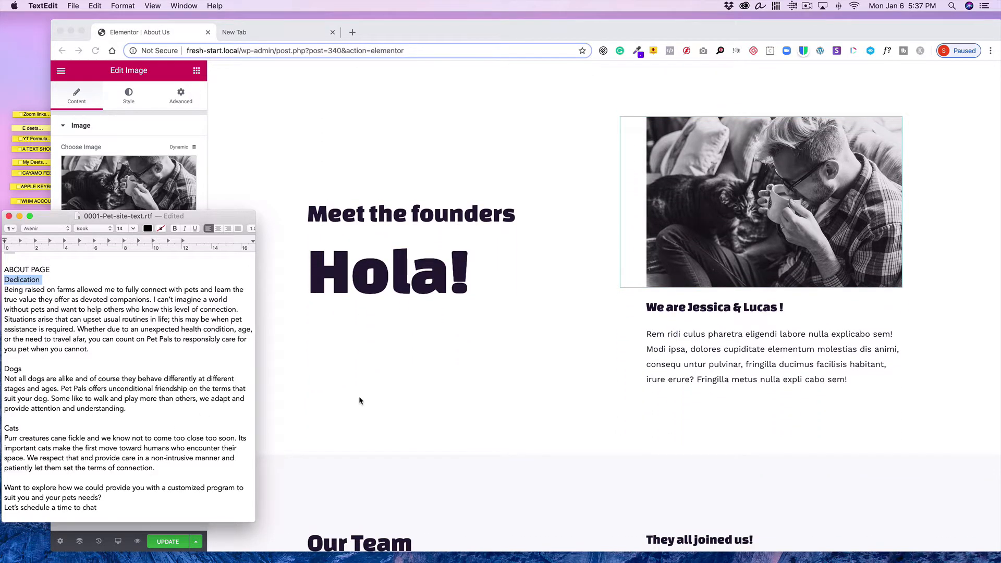
{"action": "scroll", "coordinate": [359, 400], "scroll_direction": "down", "scroll_amount": 10}
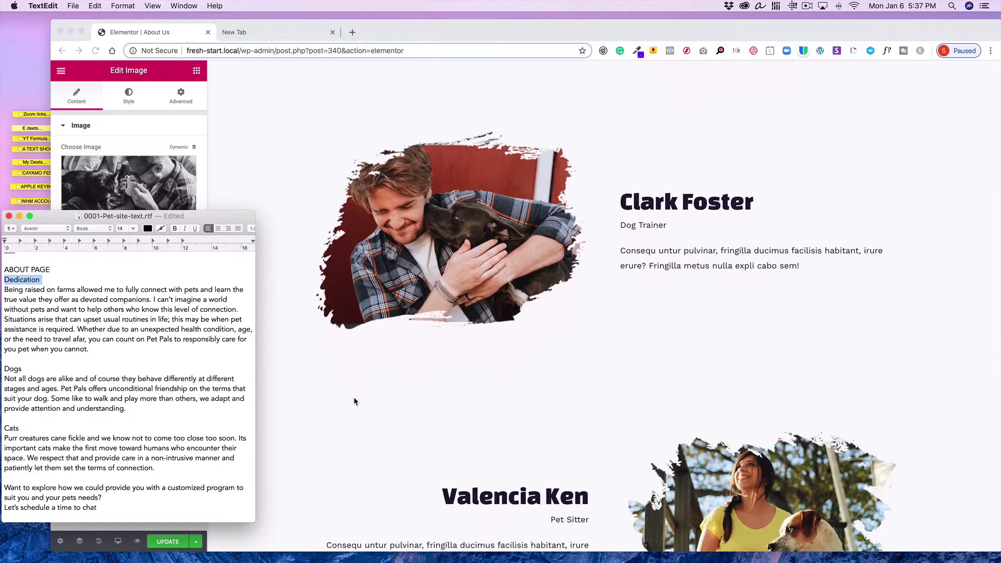
{"action": "scroll", "coordinate": [353, 401], "scroll_direction": "down", "scroll_amount": 10}
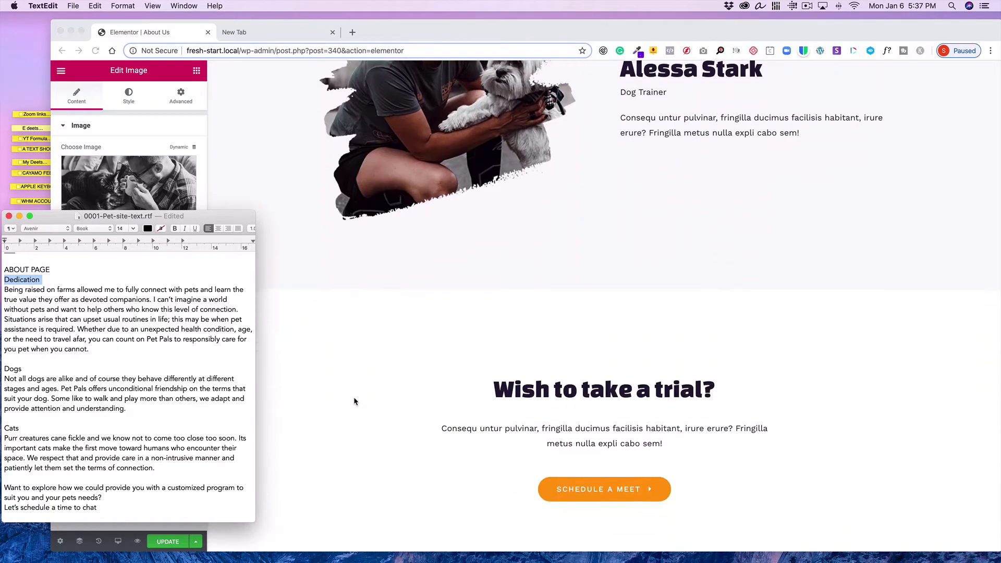
{"action": "scroll", "coordinate": [354, 400], "scroll_direction": "up", "scroll_amount": 10}
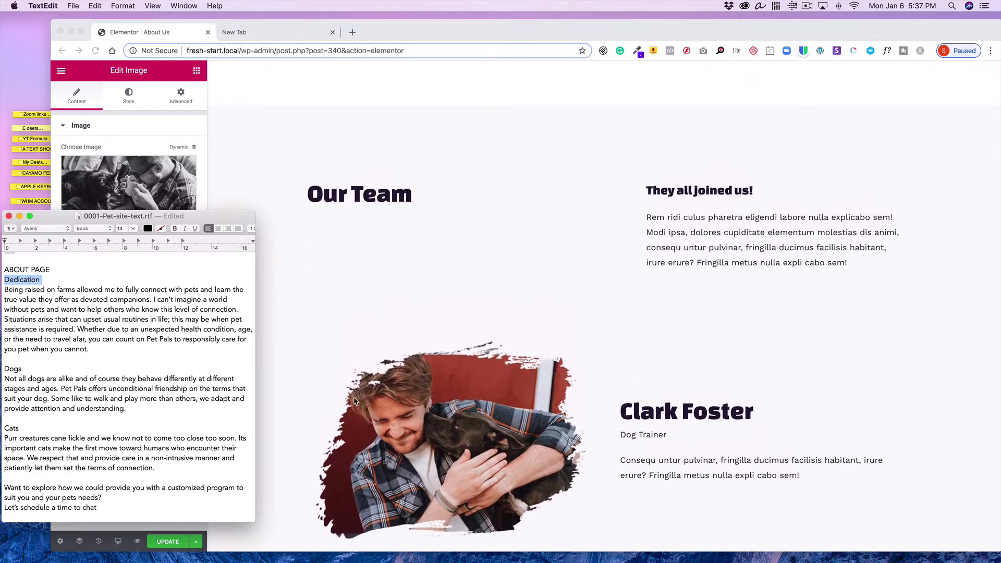
{"action": "scroll", "coordinate": [581, 258], "scroll_direction": "up", "scroll_amount": 5}
{"action": "left_click", "coordinate": [619, 270]}
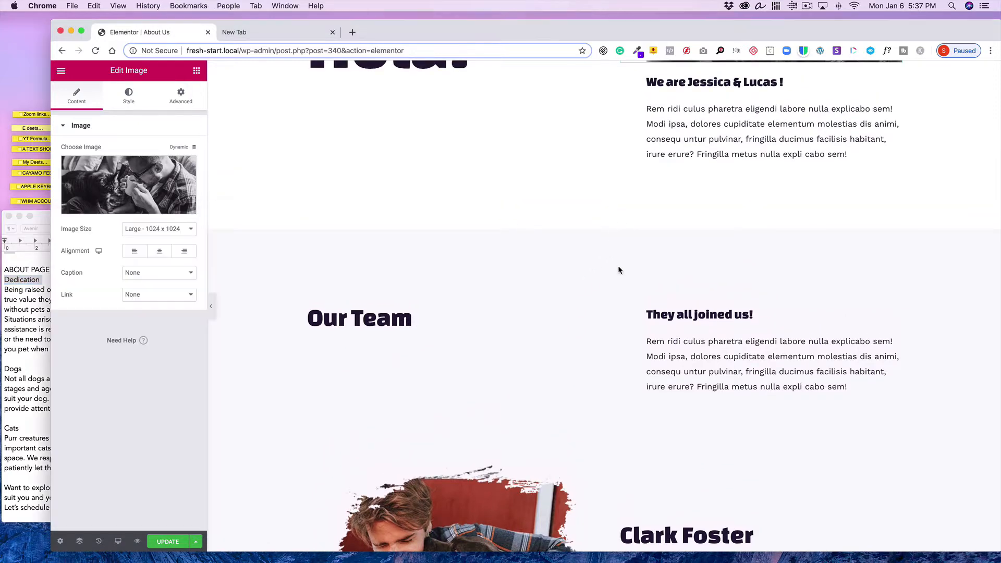
{"action": "left_click", "coordinate": [623, 228]}
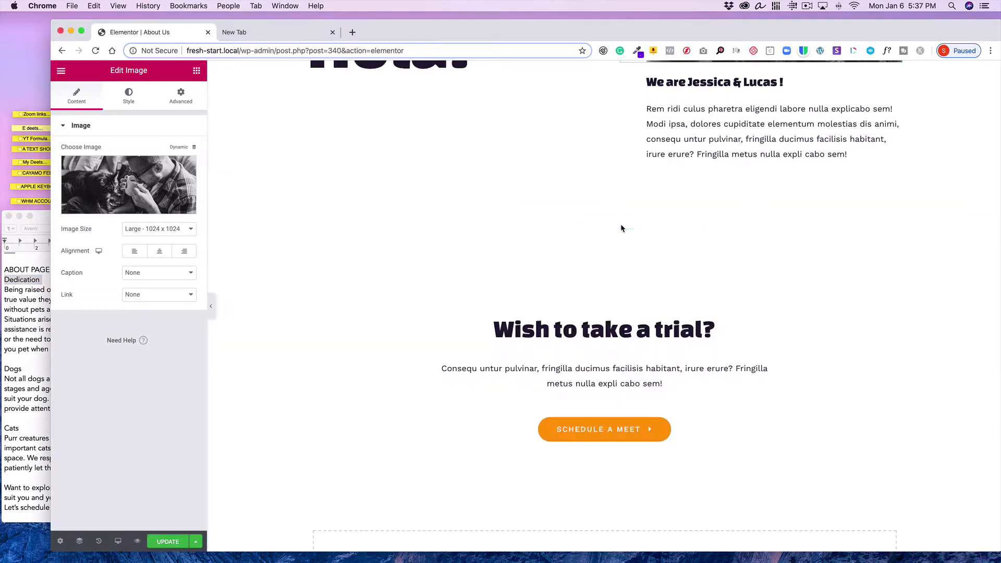
{"action": "scroll", "coordinate": [561, 257], "scroll_direction": "up", "scroll_amount": 10}
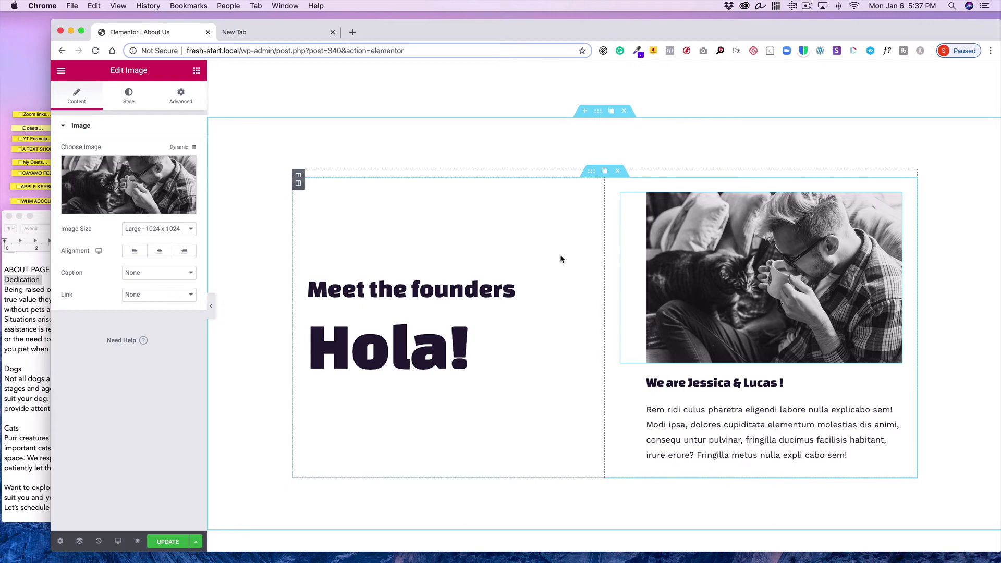
{"action": "scroll", "coordinate": [561, 259], "scroll_direction": "up", "scroll_amount": 10}
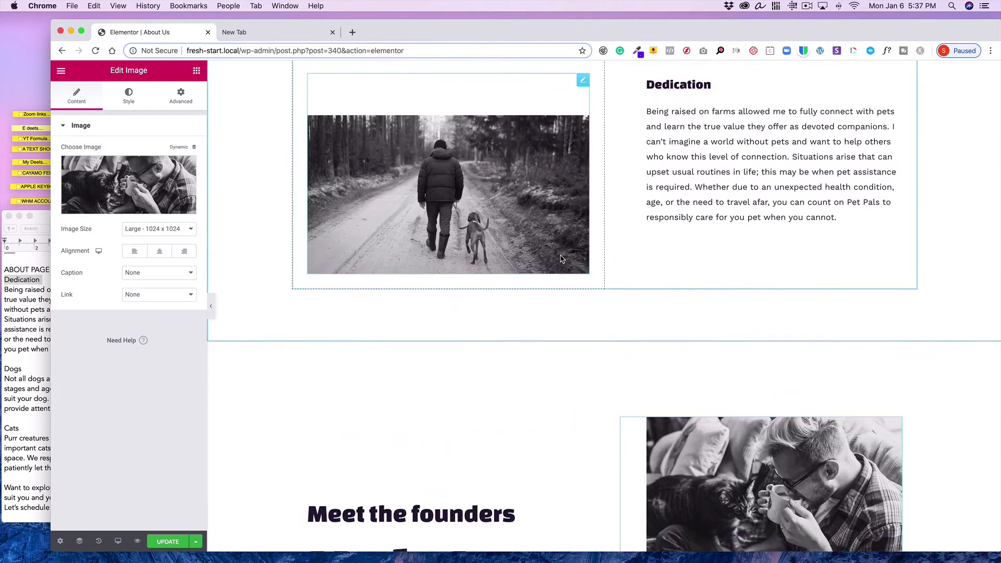
{"action": "scroll", "coordinate": [561, 258], "scroll_direction": "up", "scroll_amount": 1}
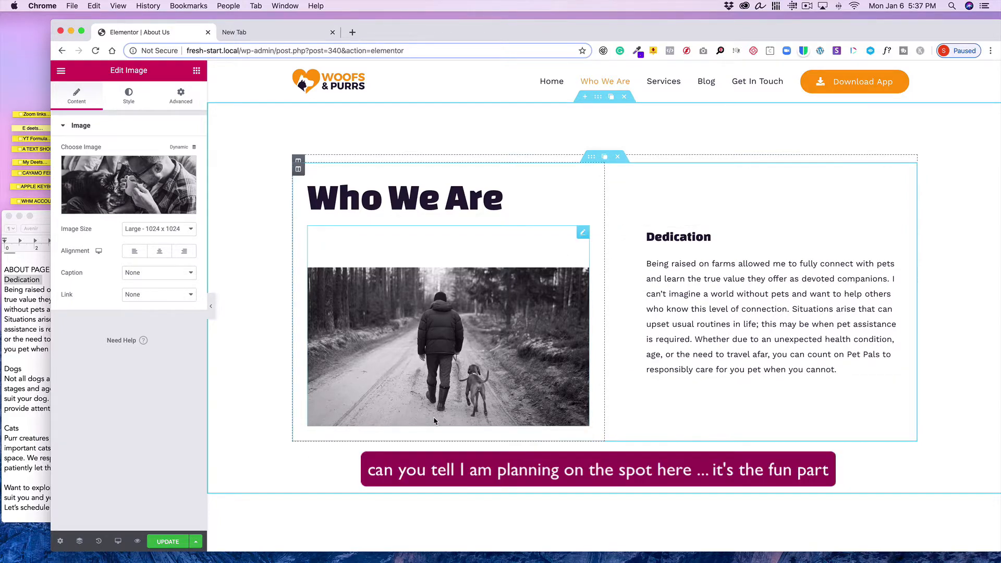
{"action": "left_click", "coordinate": [22, 399]}
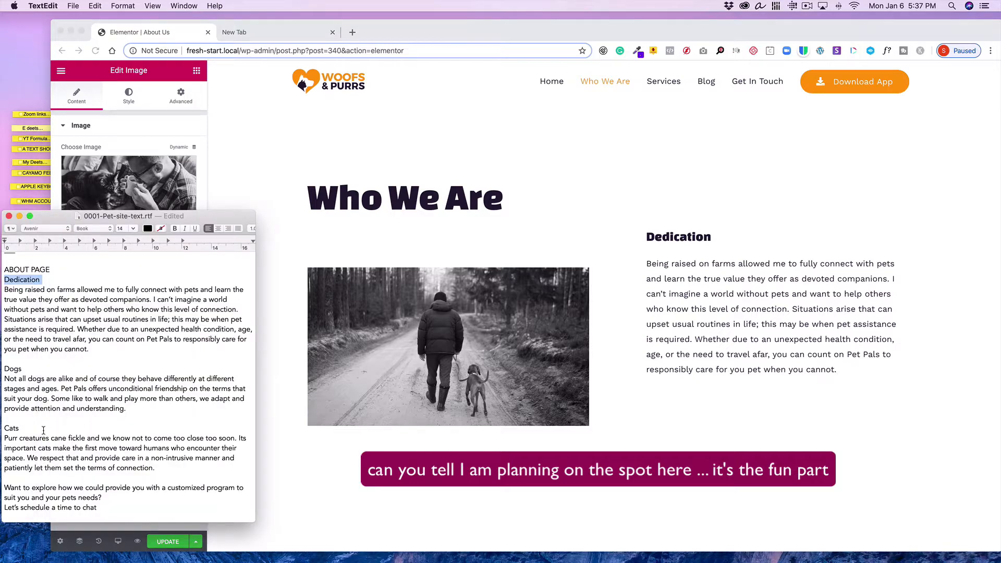
{"action": "scroll", "coordinate": [497, 376], "scroll_direction": "down", "scroll_amount": 6}
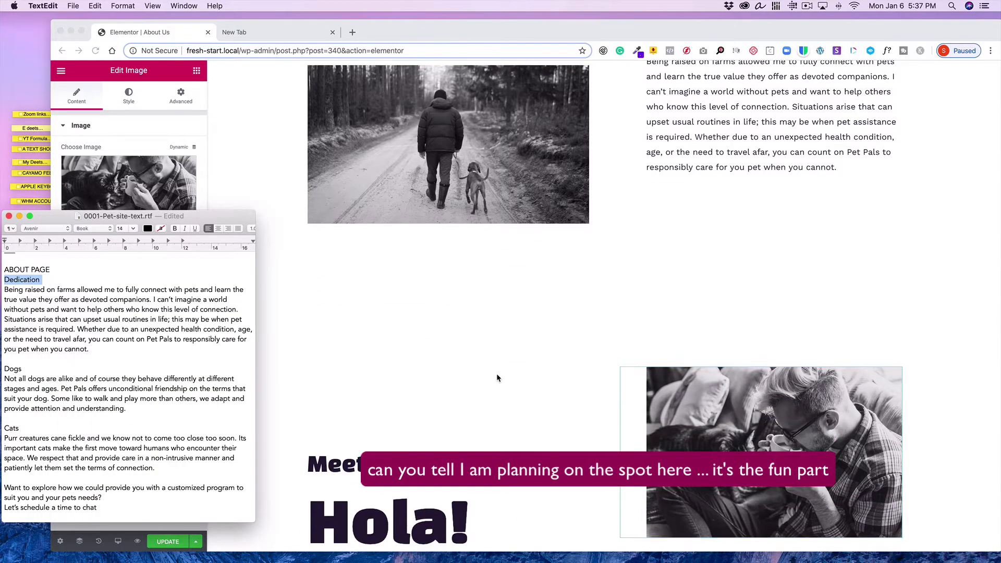
{"action": "scroll", "coordinate": [497, 375], "scroll_direction": "down", "scroll_amount": 1}
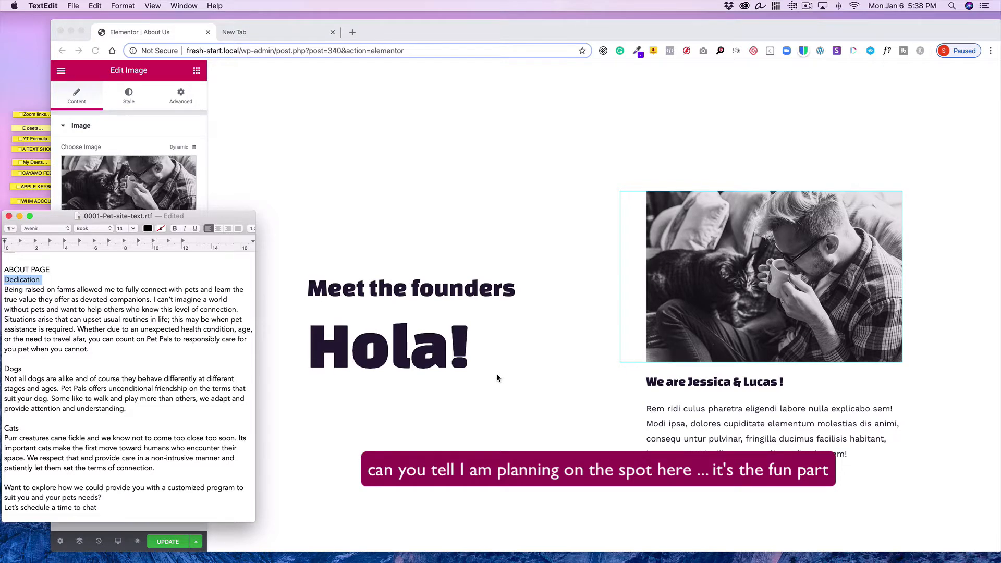
Duplicate the Who We Are inner section
{"action": "scroll", "coordinate": [497, 373], "scroll_direction": "up", "scroll_amount": 6}
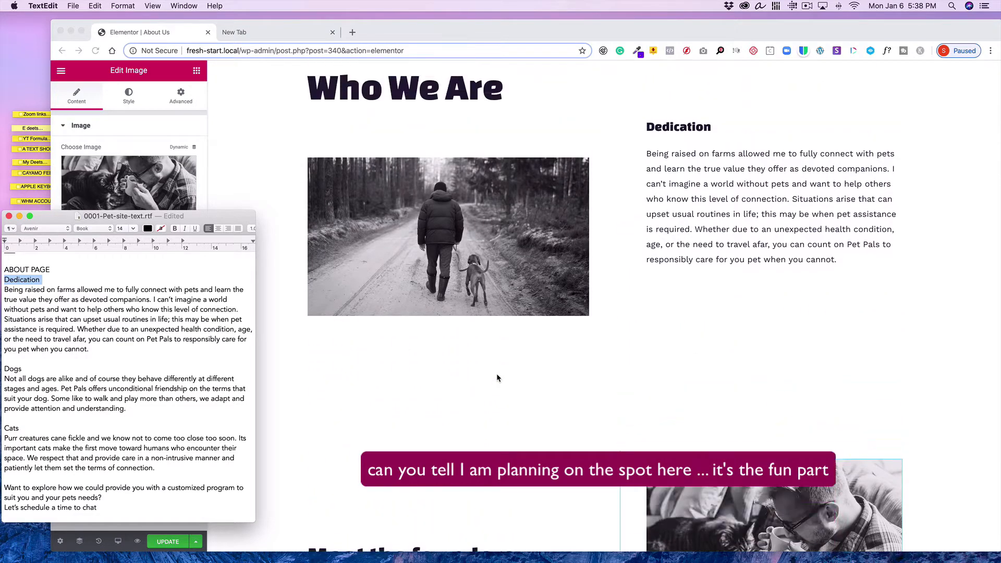
{"action": "scroll", "coordinate": [496, 373], "scroll_direction": "up", "scroll_amount": 1}
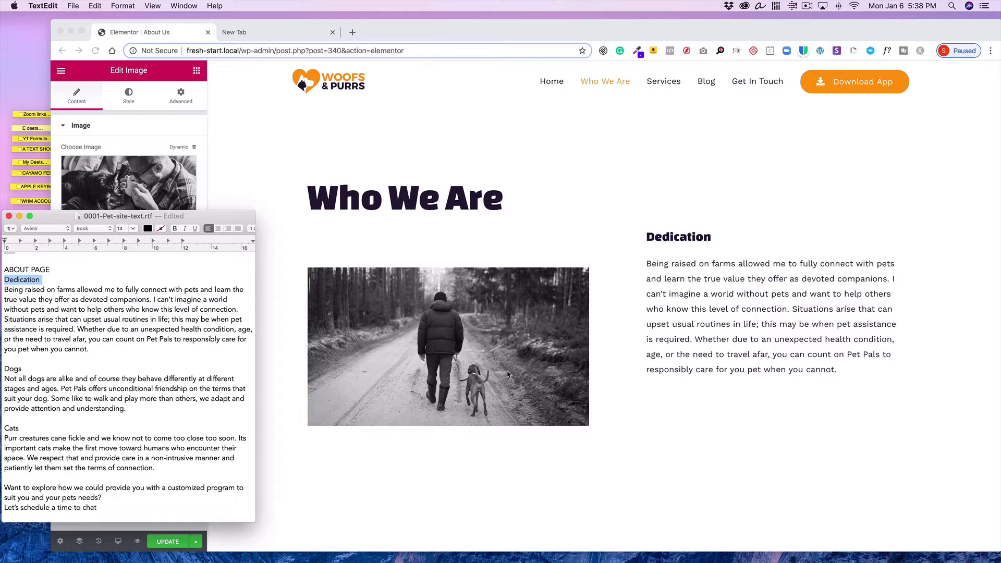
{"action": "left_click", "coordinate": [505, 212]}
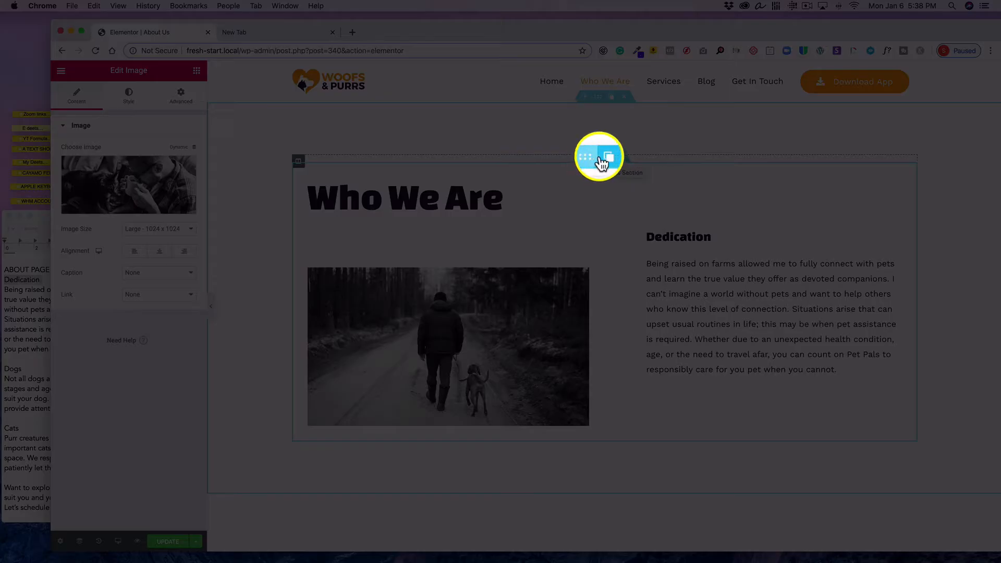
{"action": "left_click", "coordinate": [605, 158]}
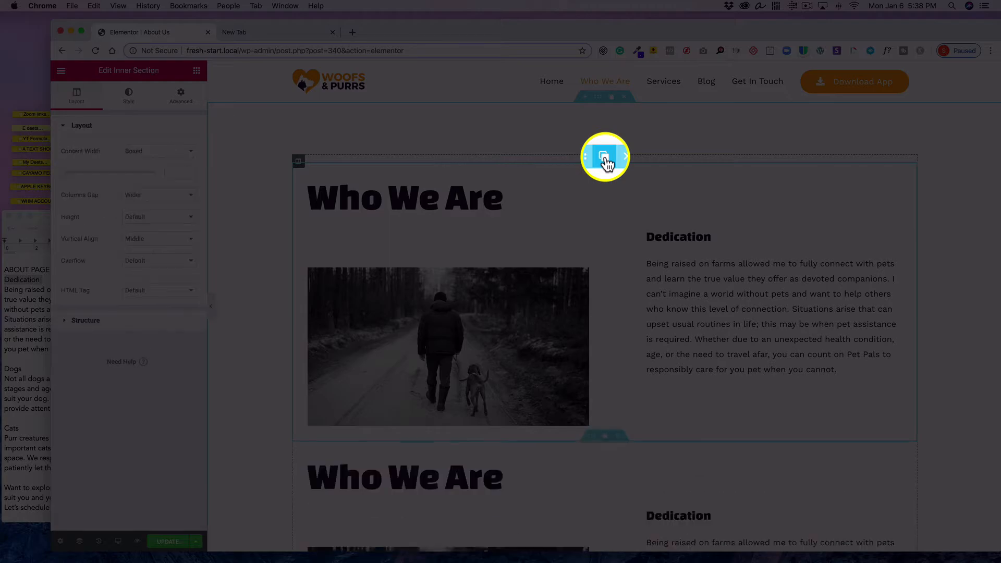
{"action": "scroll", "coordinate": [602, 269], "scroll_direction": "down", "scroll_amount": 3}
{"action": "scroll", "coordinate": [603, 270], "scroll_direction": "up", "scroll_amount": 3}
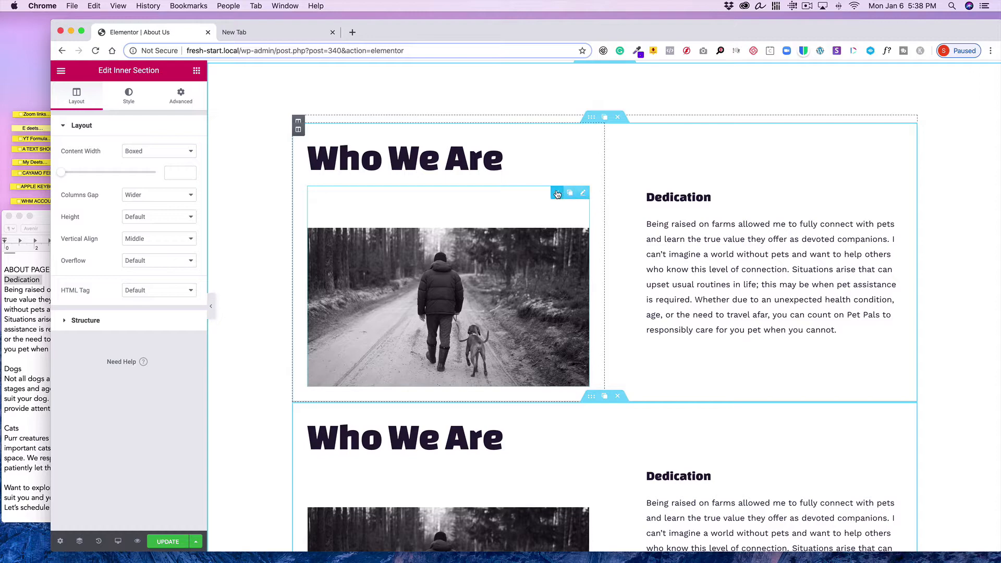
Delete the image from the original Who We Are section and the heading from its duplicate
{"action": "left_click", "coordinate": [556, 193]}
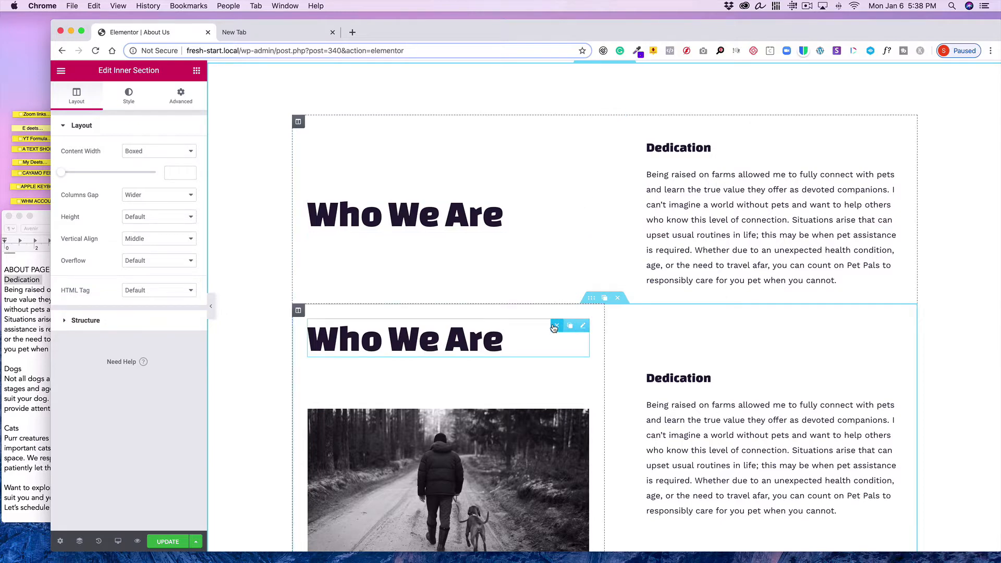
{"action": "left_click", "coordinate": [555, 326]}
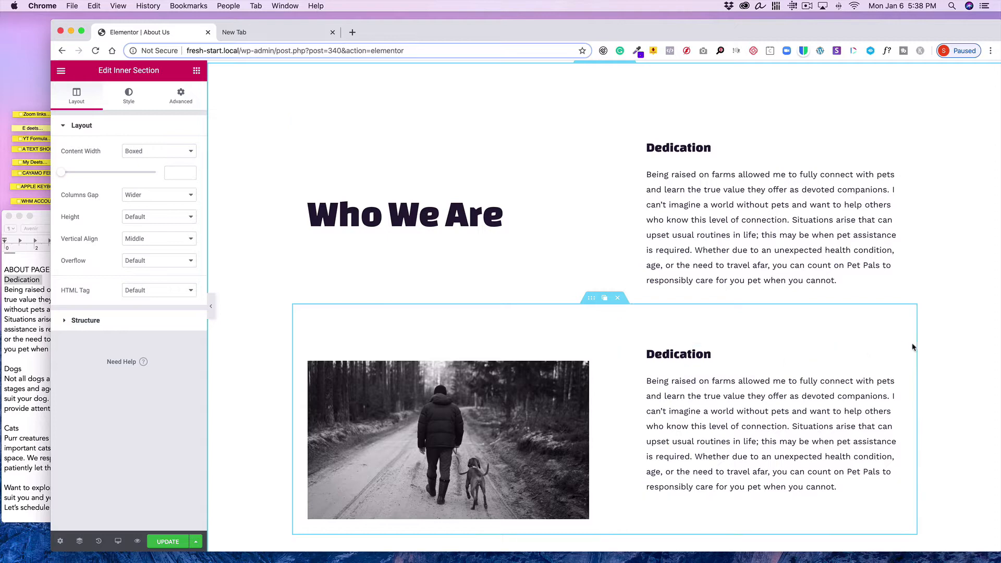
Replace the duplicate image box's description with the Dogs paragraph from the text document and retitle it Dogs
{"action": "left_click", "coordinate": [895, 352]}
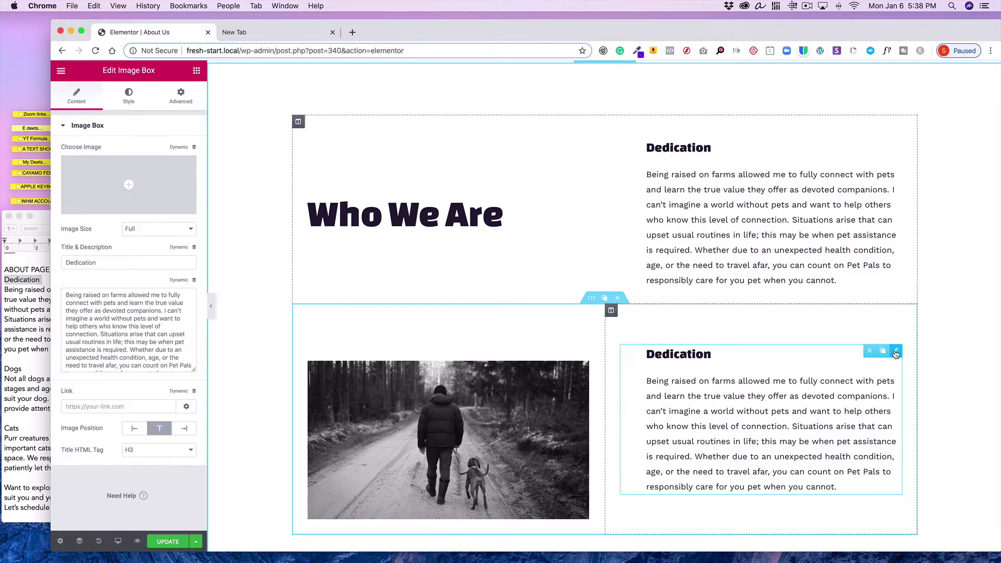
{"action": "left_click", "coordinate": [21, 351]}
{"action": "left_click_drag", "start_coordinate": [127, 409], "coordinate": [1, 380]}
{"action": "key", "text": "super+c"}
{"action": "left_click", "coordinate": [94, 5]}
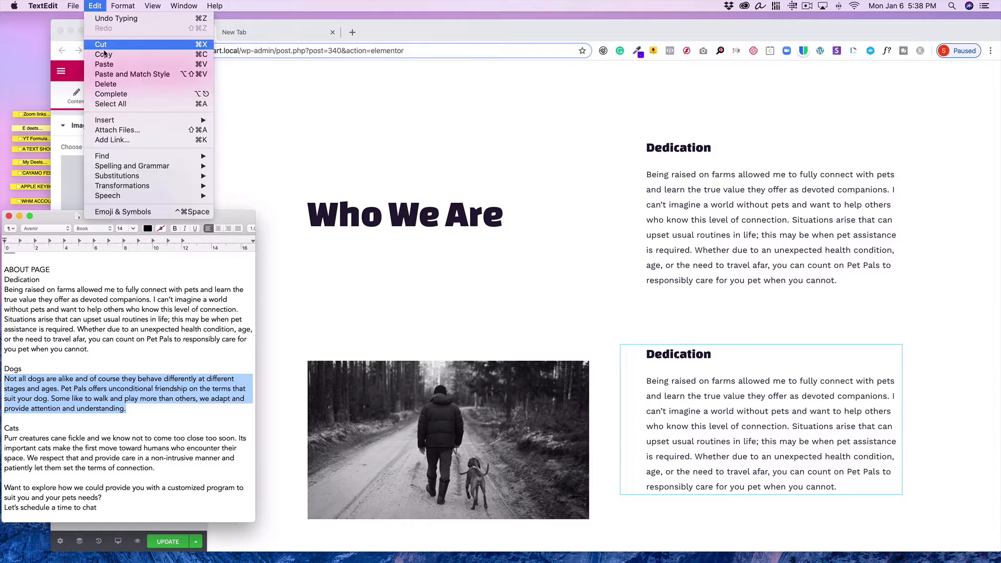
{"action": "left_click", "coordinate": [106, 54]}
{"action": "left_click", "coordinate": [342, 278]}
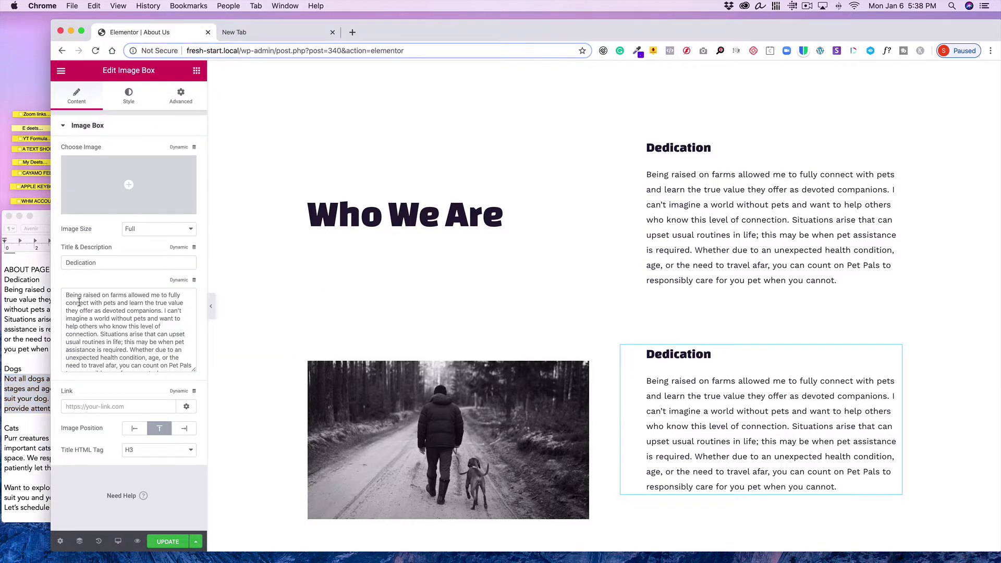
{"action": "left_click_drag", "start_coordinate": [67, 293], "coordinate": [121, 385]}
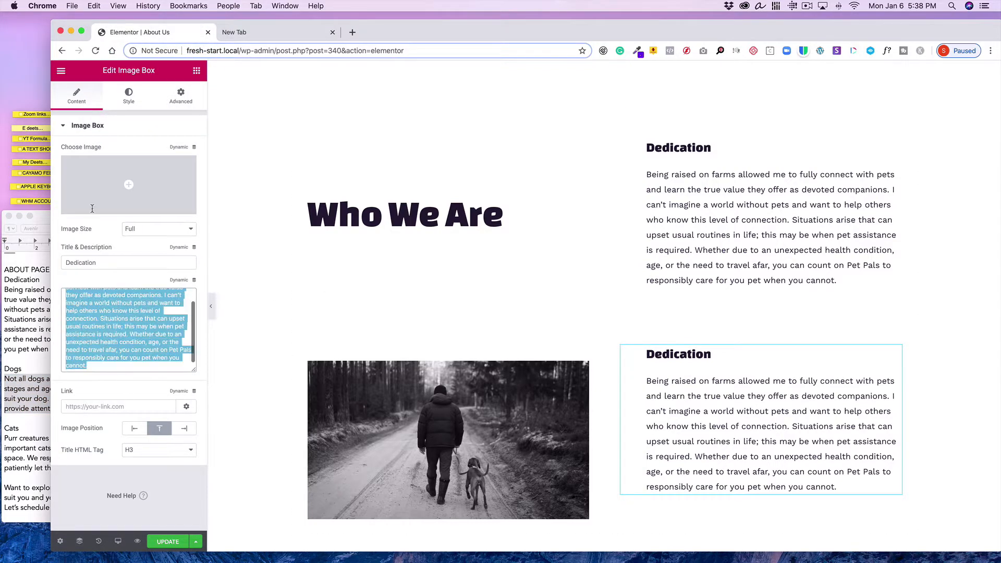
{"action": "left_click", "coordinate": [97, 6]}
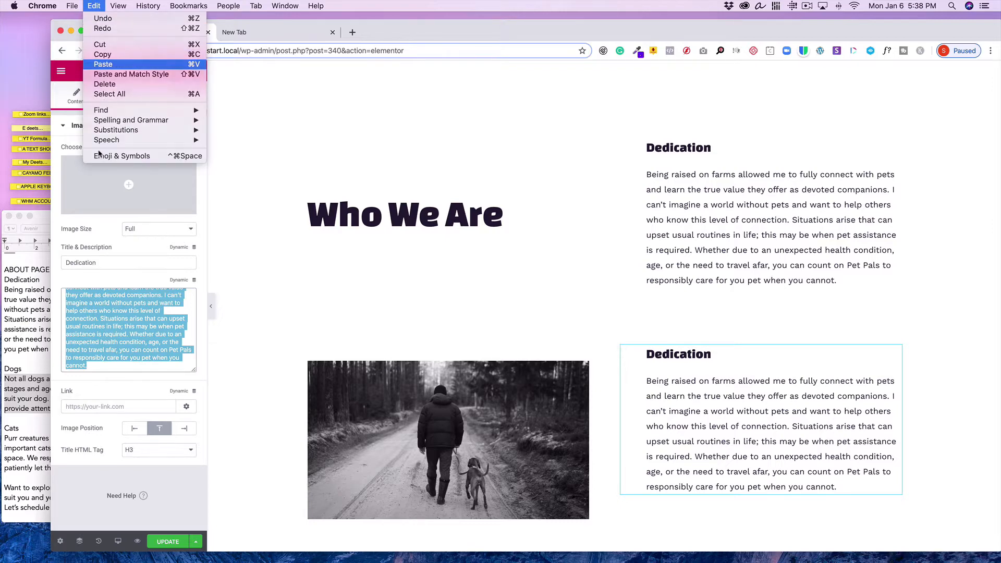
{"action": "left_click", "coordinate": [104, 64]}
{"action": "left_click_drag", "start_coordinate": [112, 262], "coordinate": [23, 243]}
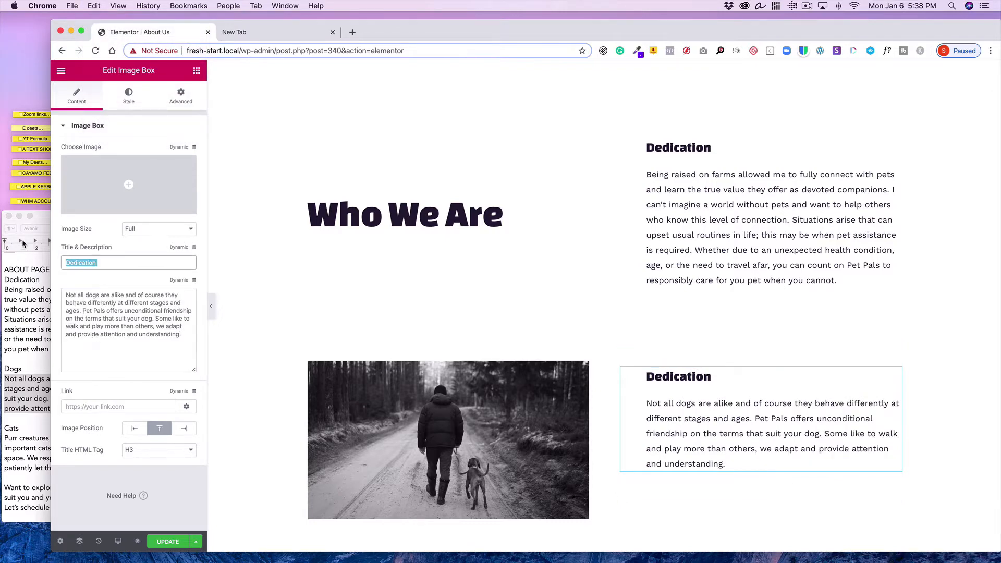
{"action": "type", "text": "Dogs"}
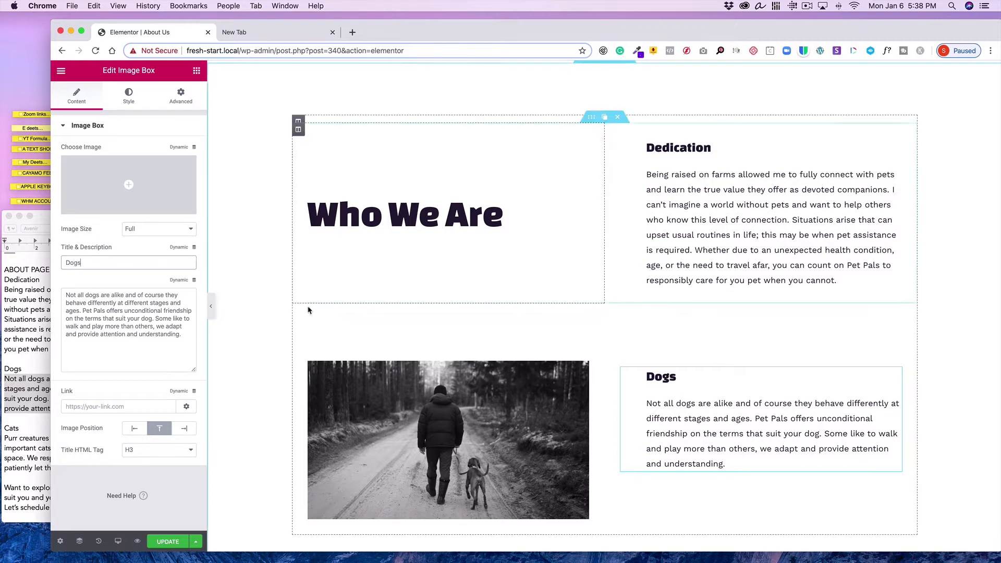
Delete the Meet the founders section below the Dogs section
{"action": "scroll", "coordinate": [308, 309], "scroll_direction": "down", "scroll_amount": 3}
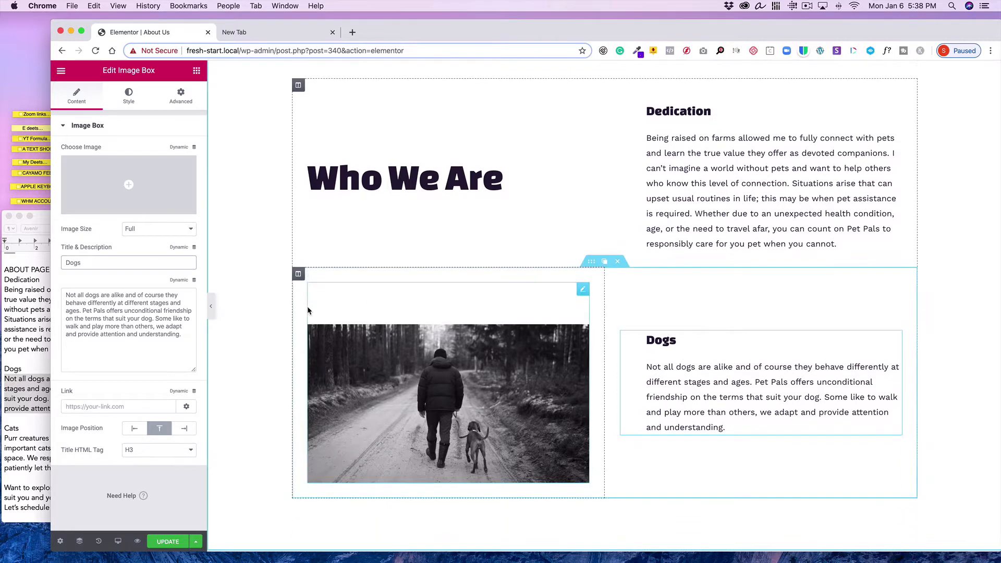
{"action": "scroll", "coordinate": [307, 310], "scroll_direction": "up", "scroll_amount": 3}
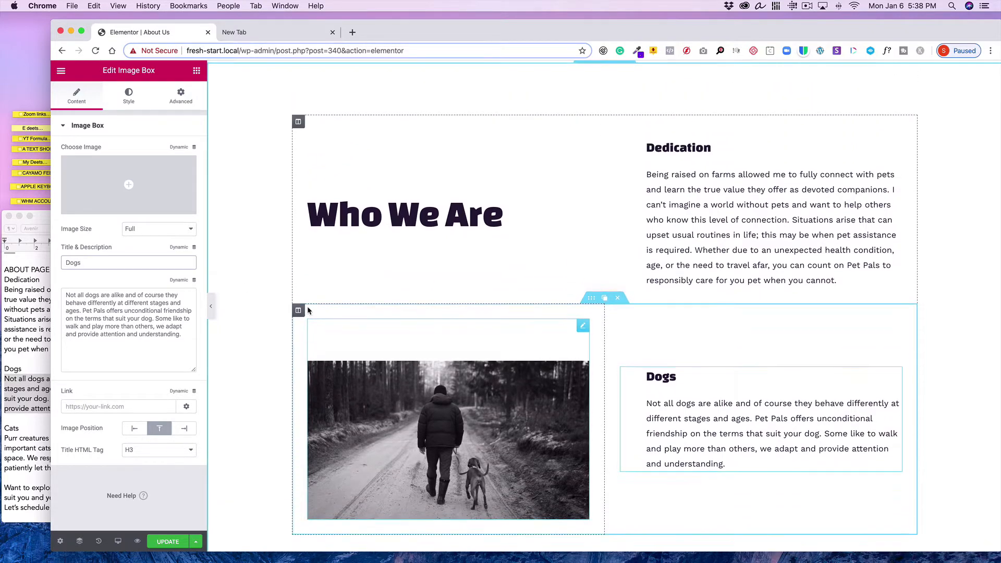
{"action": "scroll", "coordinate": [308, 310], "scroll_direction": "down", "scroll_amount": 6}
{"action": "scroll", "coordinate": [308, 310], "scroll_direction": "down", "scroll_amount": 7}
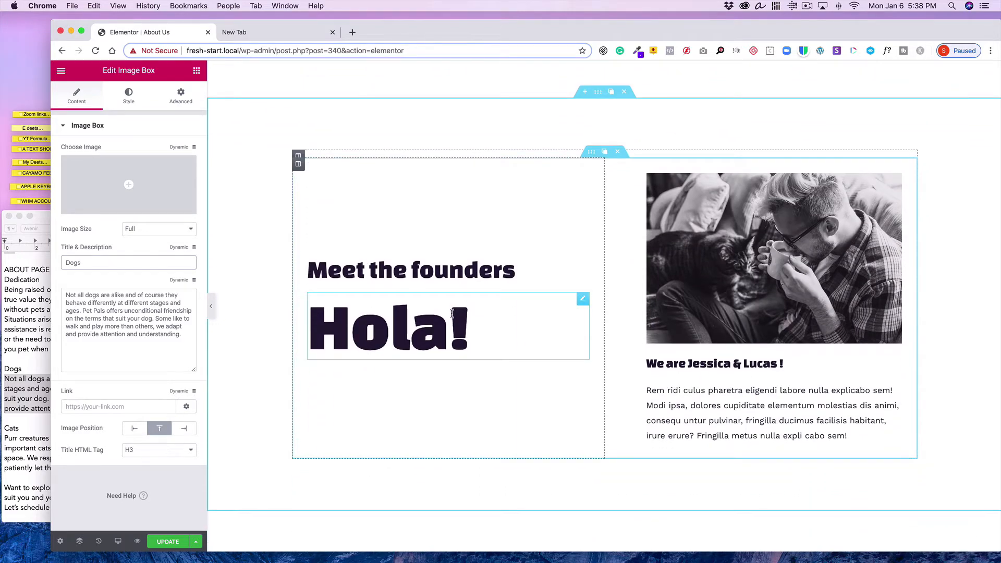
{"action": "scroll", "coordinate": [451, 316], "scroll_direction": "up", "scroll_amount": 15}
{"action": "scroll", "coordinate": [451, 318], "scroll_direction": "down", "scroll_amount": 10}
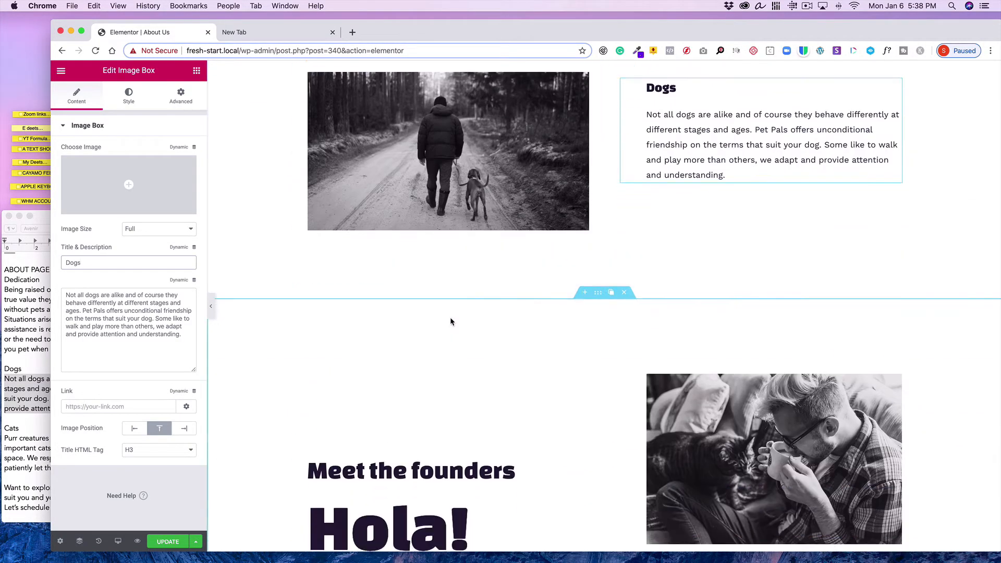
{"action": "scroll", "coordinate": [451, 322], "scroll_direction": "down", "scroll_amount": 5}
{"action": "scroll", "coordinate": [459, 330], "scroll_direction": "up", "scroll_amount": 8}
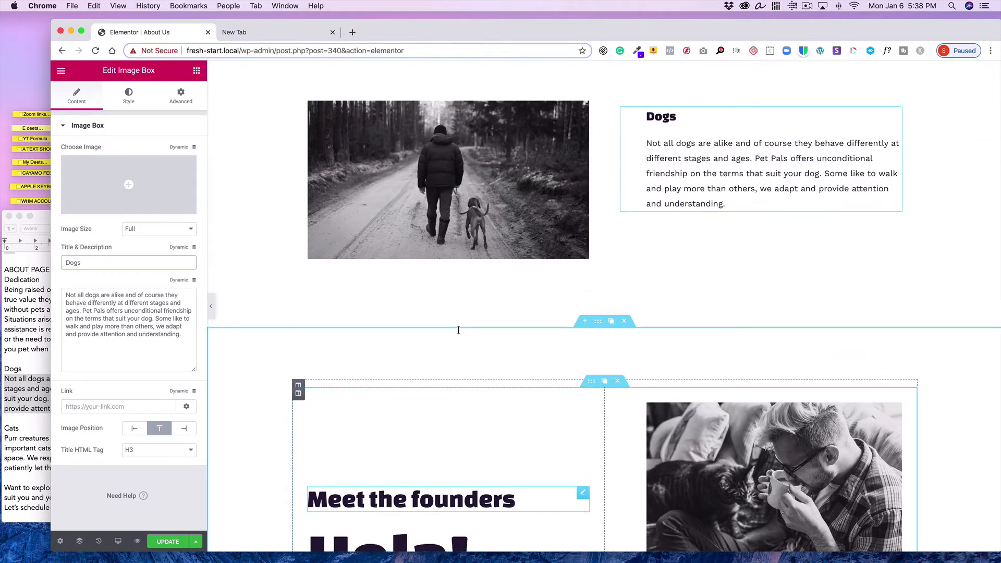
{"action": "scroll", "coordinate": [511, 341], "scroll_direction": "down", "scroll_amount": 5}
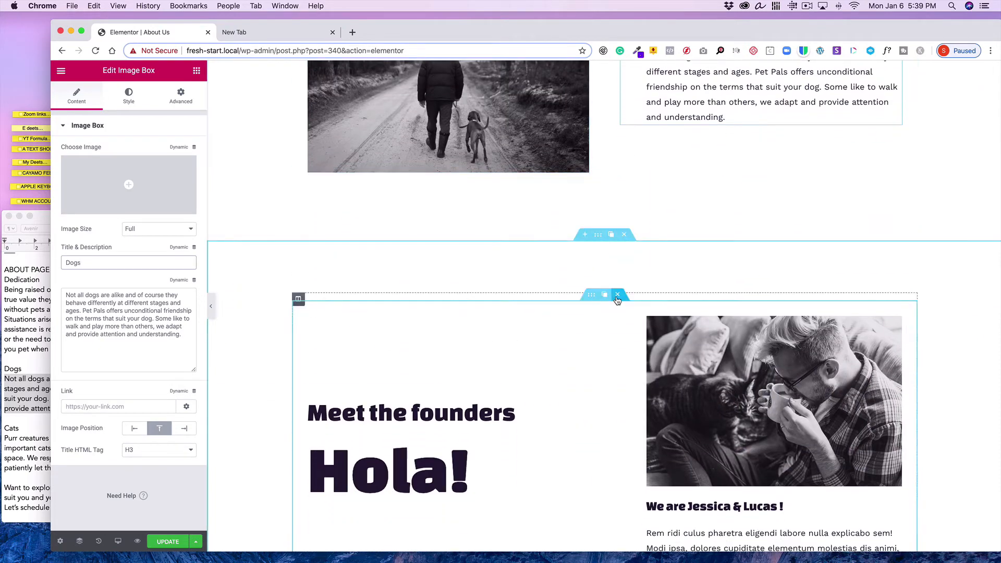
{"action": "scroll", "coordinate": [596, 268], "scroll_direction": "down", "scroll_amount": 8}
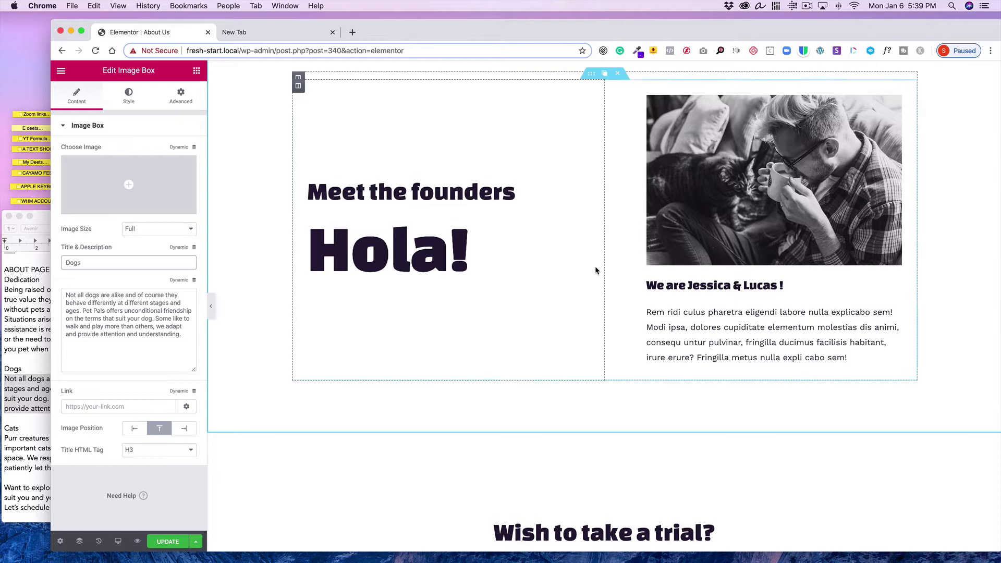
{"action": "scroll", "coordinate": [595, 268], "scroll_direction": "down", "scroll_amount": 2}
{"action": "scroll", "coordinate": [596, 268], "scroll_direction": "up", "scroll_amount": 8}
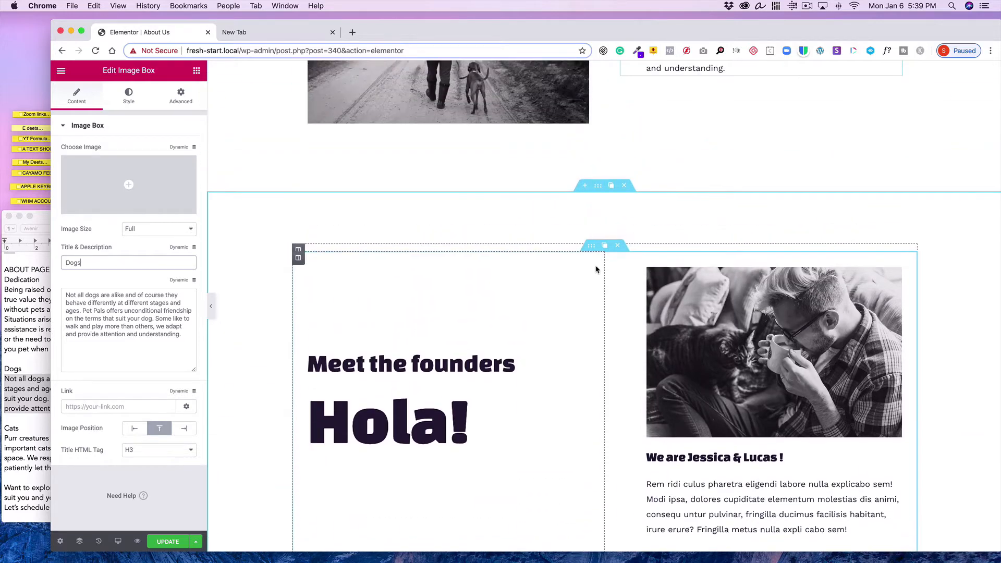
{"action": "left_click", "coordinate": [624, 186]}
Duplicate the Dogs section and move the copy's text column to the left of its image
{"action": "scroll", "coordinate": [622, 259], "scroll_direction": "up", "scroll_amount": 9}
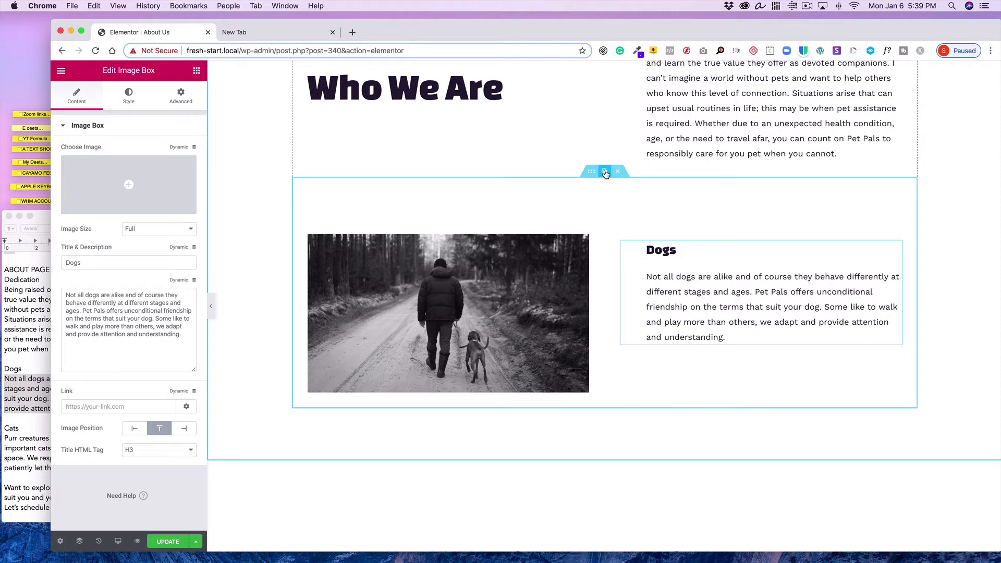
{"action": "left_click", "coordinate": [605, 173]}
{"action": "scroll", "coordinate": [615, 250], "scroll_direction": "down", "scroll_amount": 3}
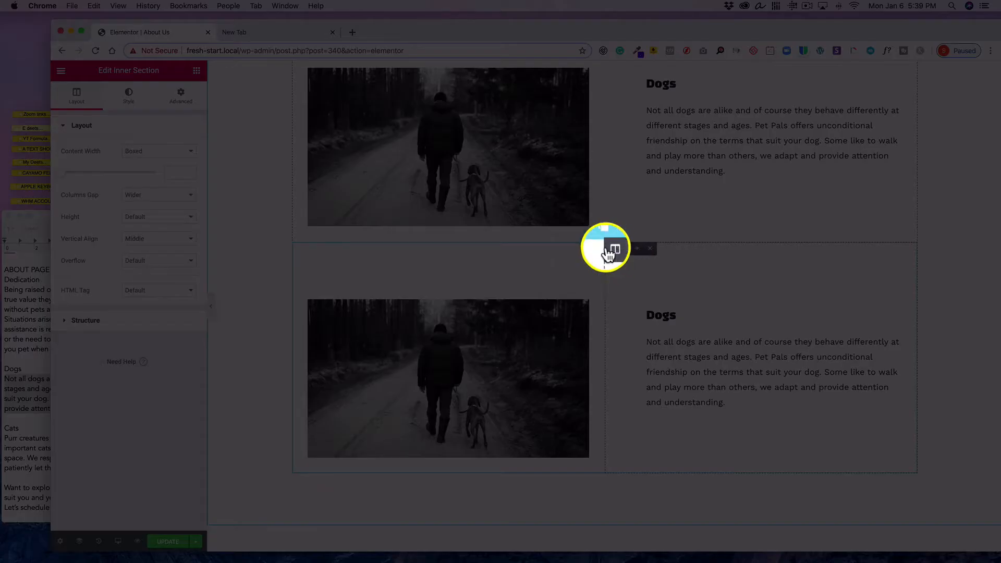
{"action": "left_click_drag", "start_coordinate": [611, 248], "coordinate": [385, 324]}
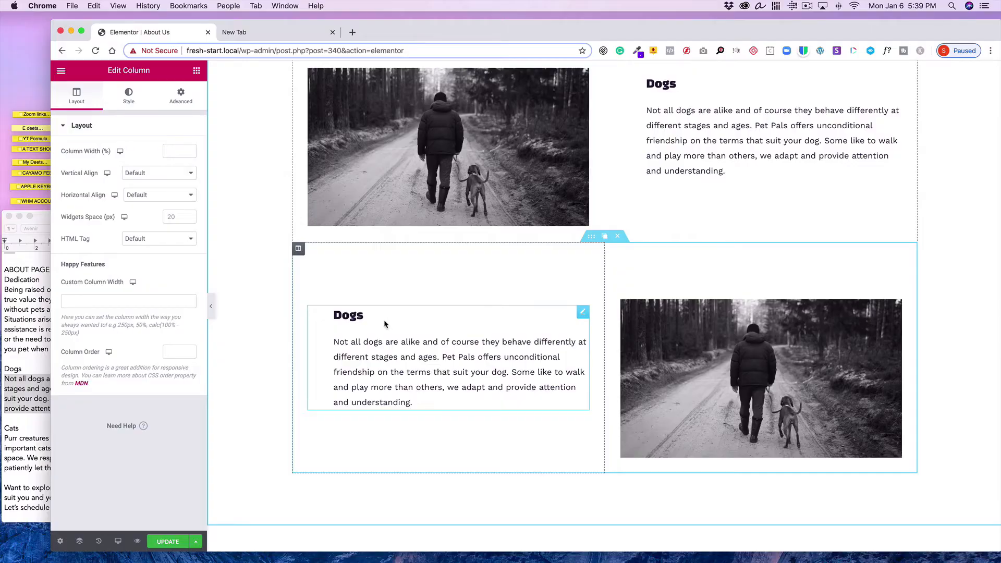
Retitle the copied image box as Cats
{"action": "left_click", "coordinate": [582, 310]}
{"action": "left_click", "coordinate": [125, 265]}
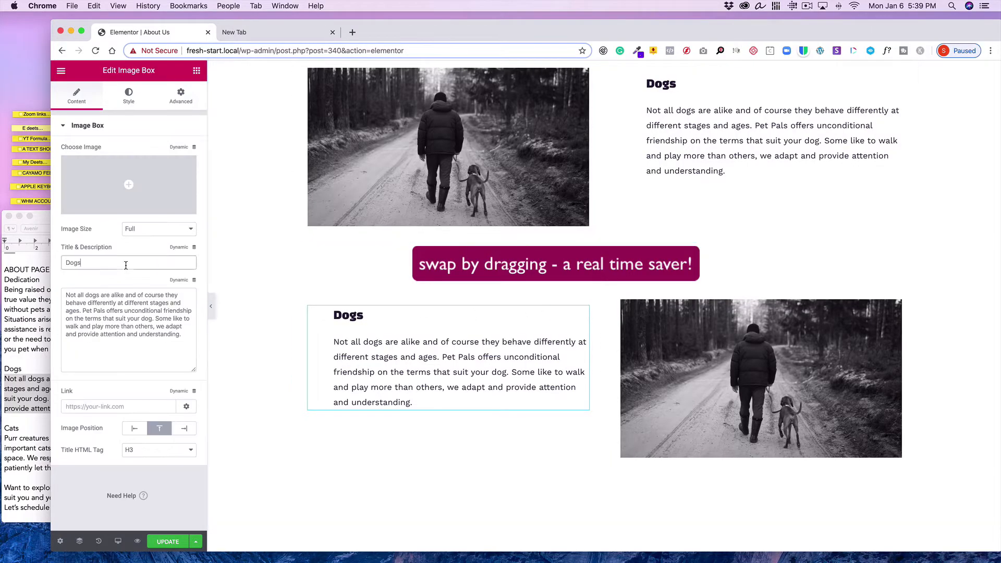
{"action": "type", "text": "Cats"}
Replace the Cats image box description with the Cats paragraph copied from the text document
{"action": "left_click", "coordinate": [14, 365]}
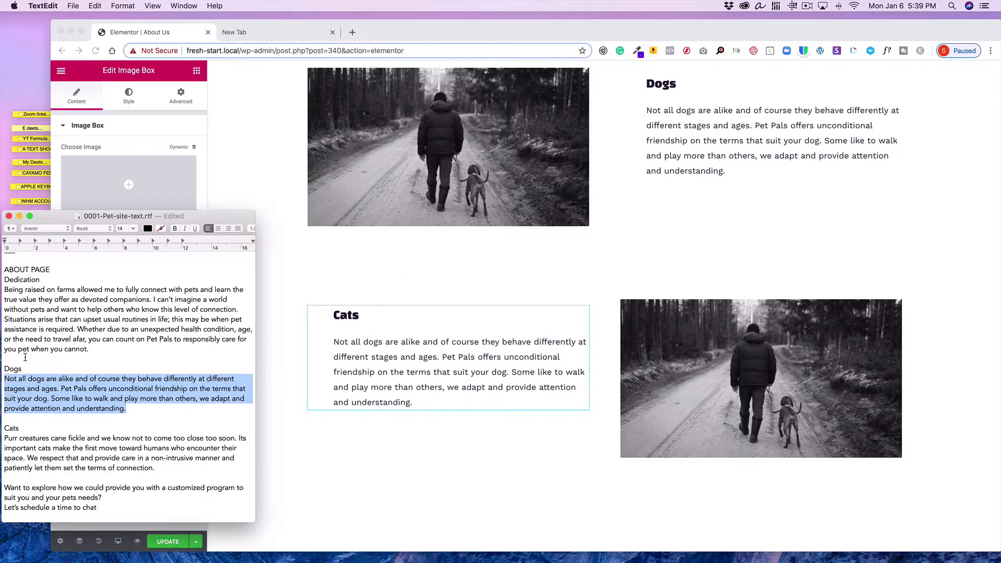
{"action": "scroll", "coordinate": [176, 312], "scroll_direction": "down", "scroll_amount": 5}
{"action": "left_click_drag", "start_coordinate": [163, 336], "coordinate": [1, 305]}
{"action": "left_click", "coordinate": [95, 5]}
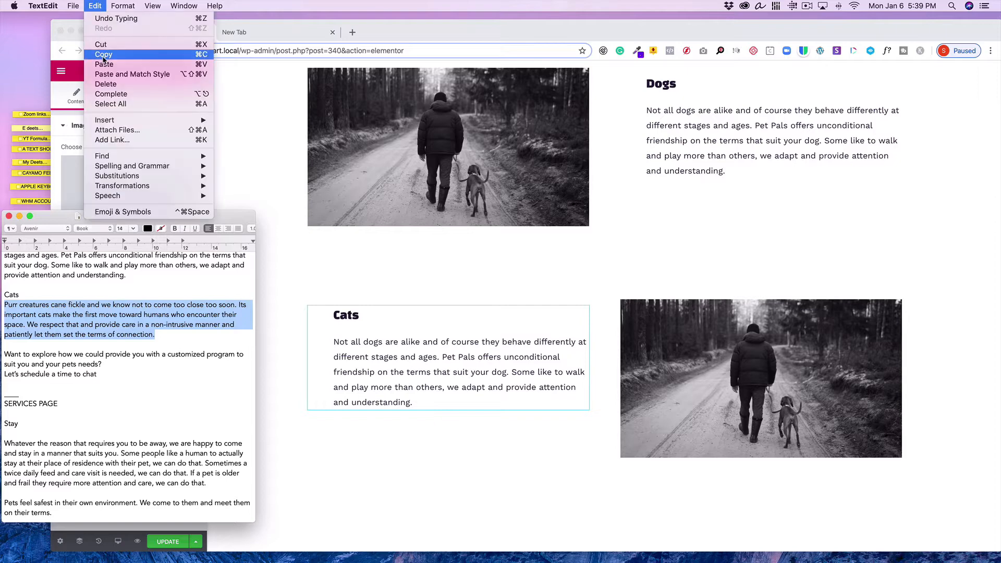
{"action": "left_click", "coordinate": [99, 56]}
{"action": "left_click", "coordinate": [441, 360]}
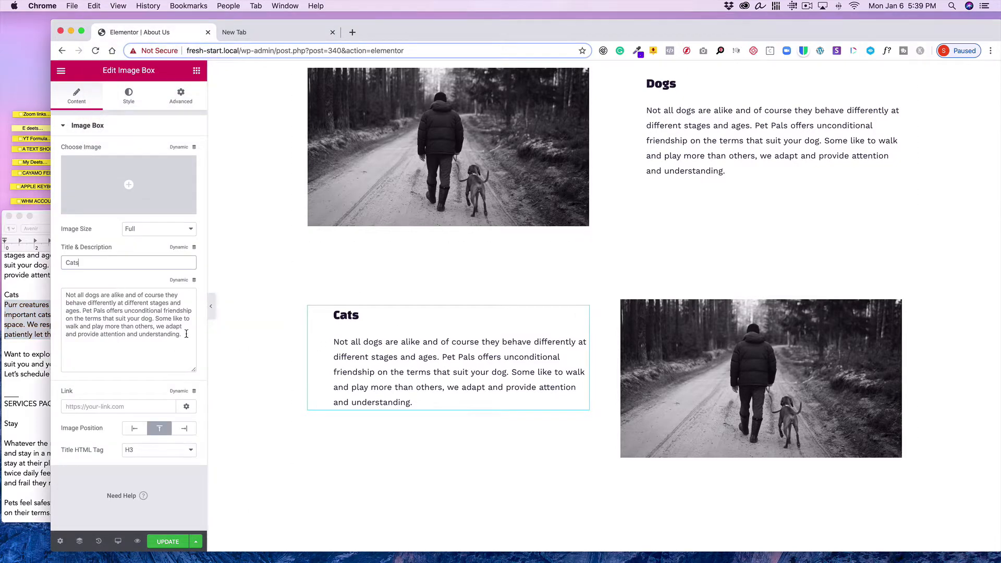
{"action": "left_click_drag", "start_coordinate": [186, 334], "coordinate": [28, 289]}
{"action": "left_click", "coordinate": [93, 5]}
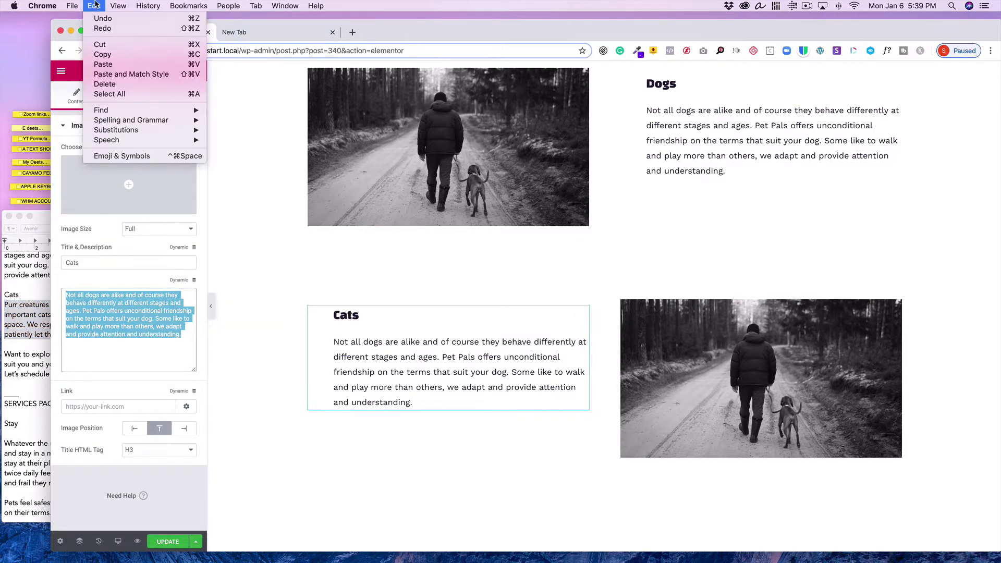
{"action": "left_click", "coordinate": [104, 66]}
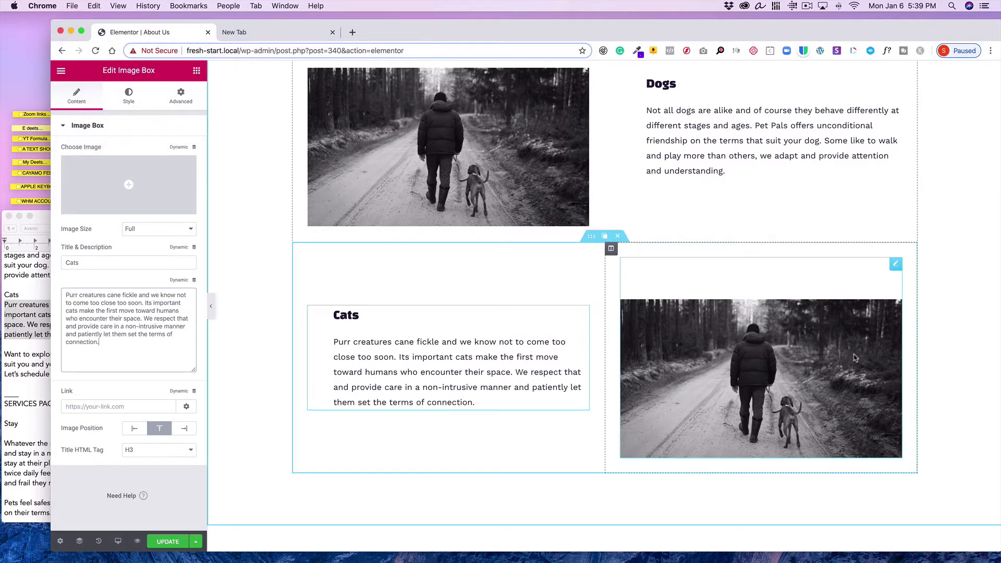
Replace the Cats section image with 03-b-MAN-CAT from the Media Library
{"action": "left_click", "coordinate": [896, 265]}
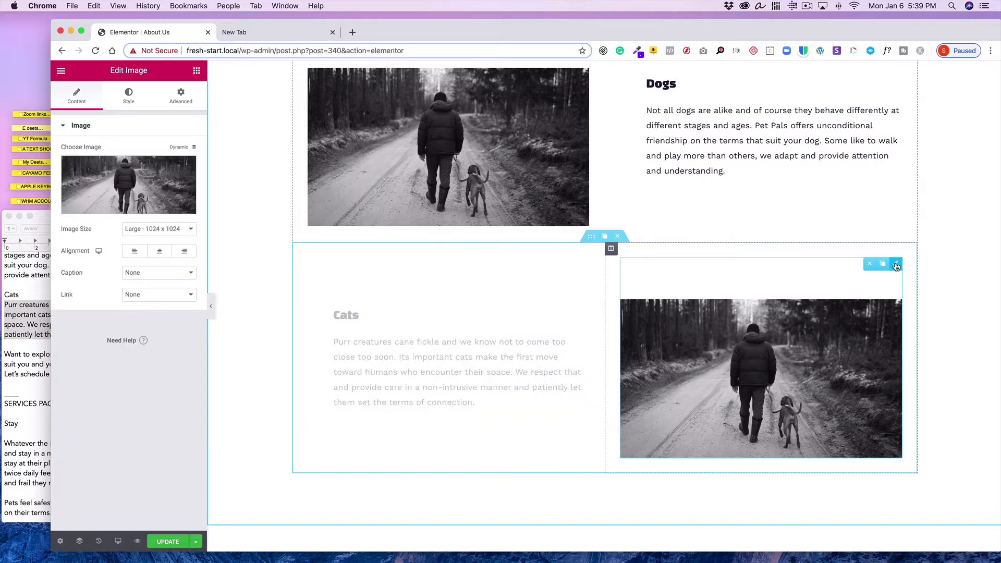
{"action": "left_click", "coordinate": [130, 201]}
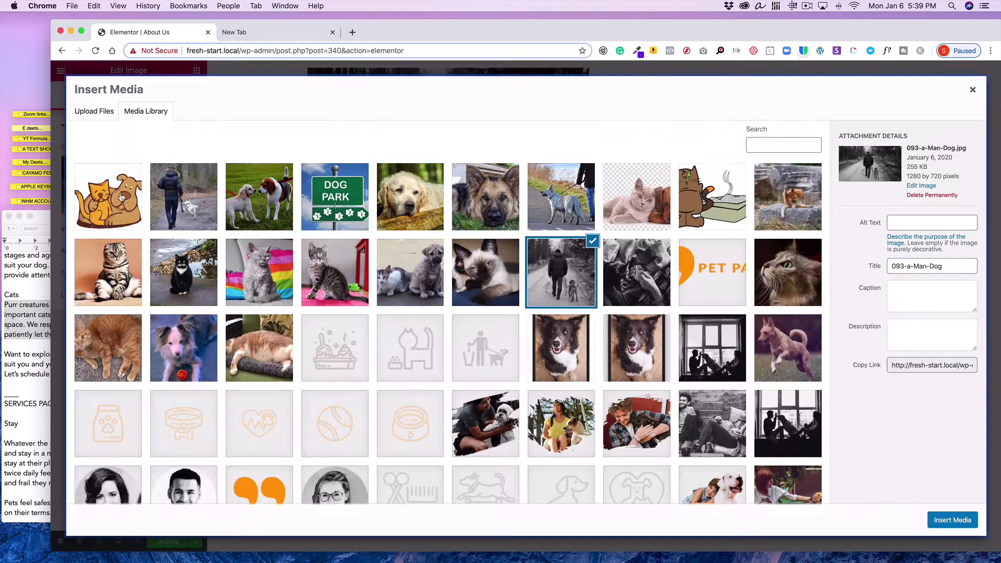
{"action": "left_click", "coordinate": [632, 277]}
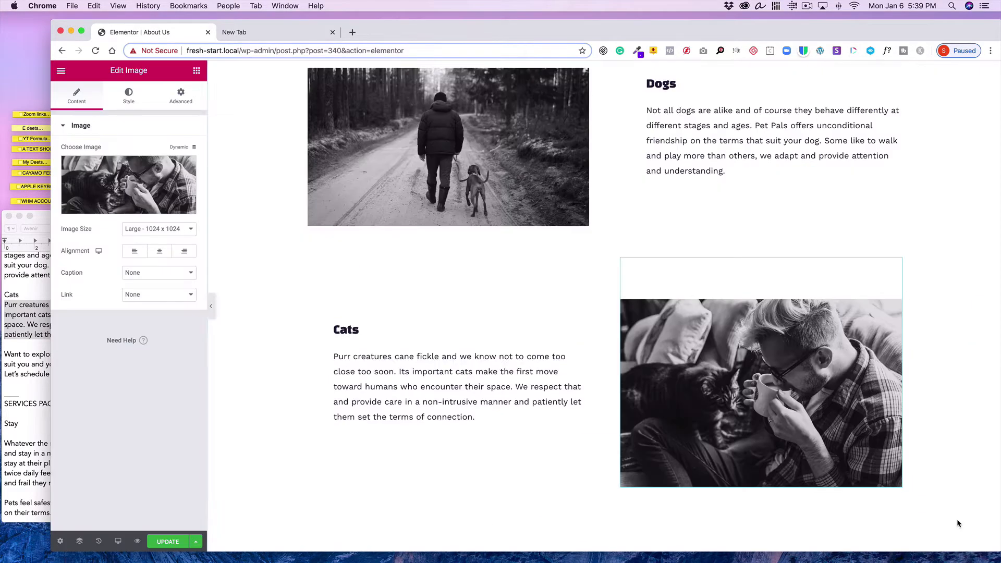
{"action": "left_click", "coordinate": [951, 520]}
{"action": "scroll", "coordinate": [859, 380], "scroll_direction": "up", "scroll_amount": 6}
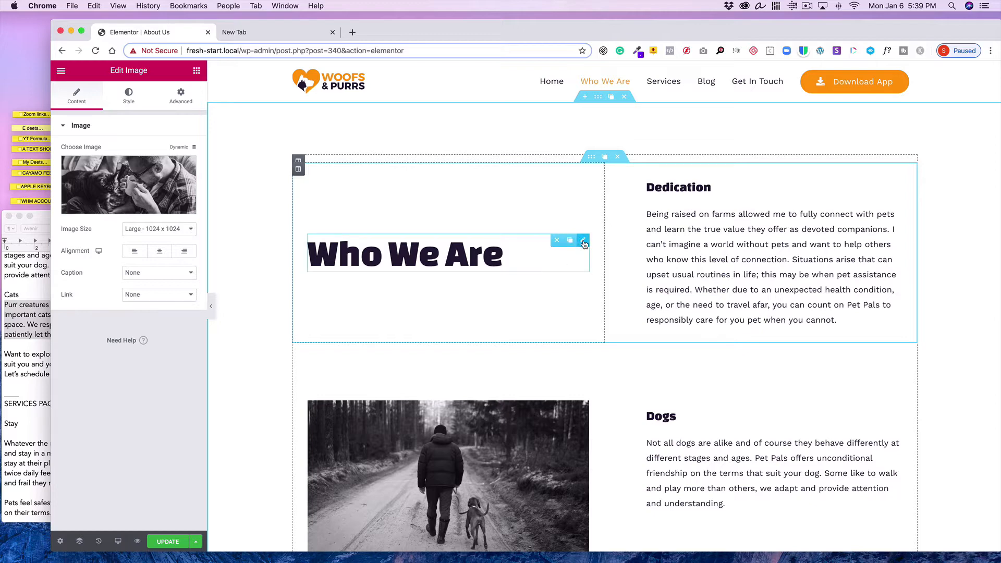
Set the vertical alignment of the Who We Are heading's column to Top
{"action": "scroll", "coordinate": [586, 244], "scroll_direction": "down", "scroll_amount": 2}
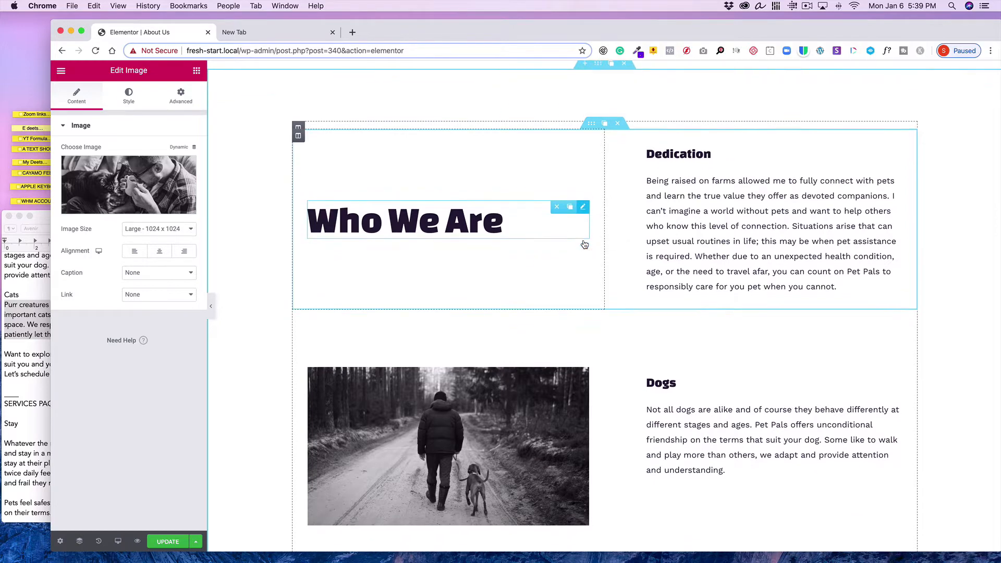
{"action": "left_click", "coordinate": [584, 208]}
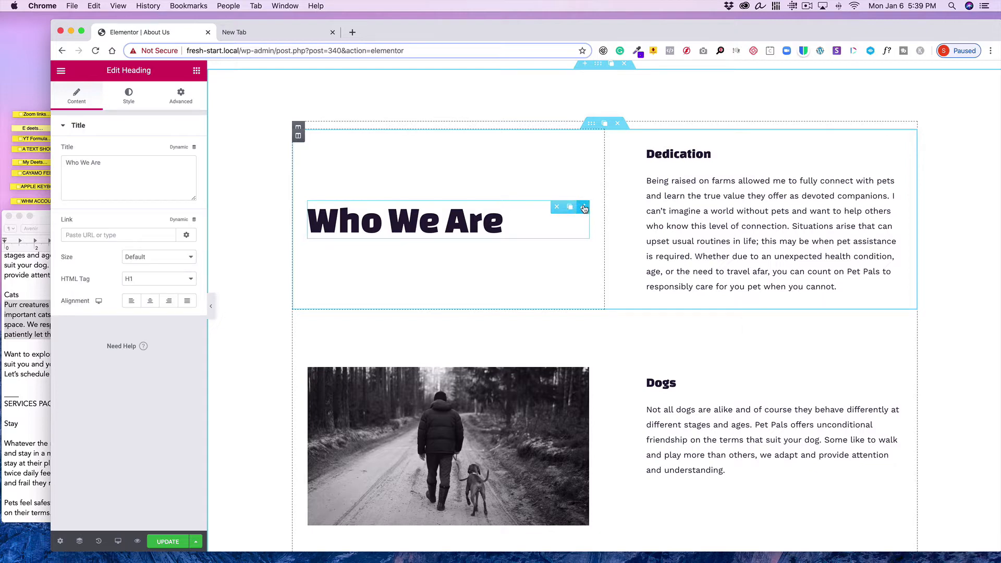
{"action": "left_click", "coordinate": [187, 92]}
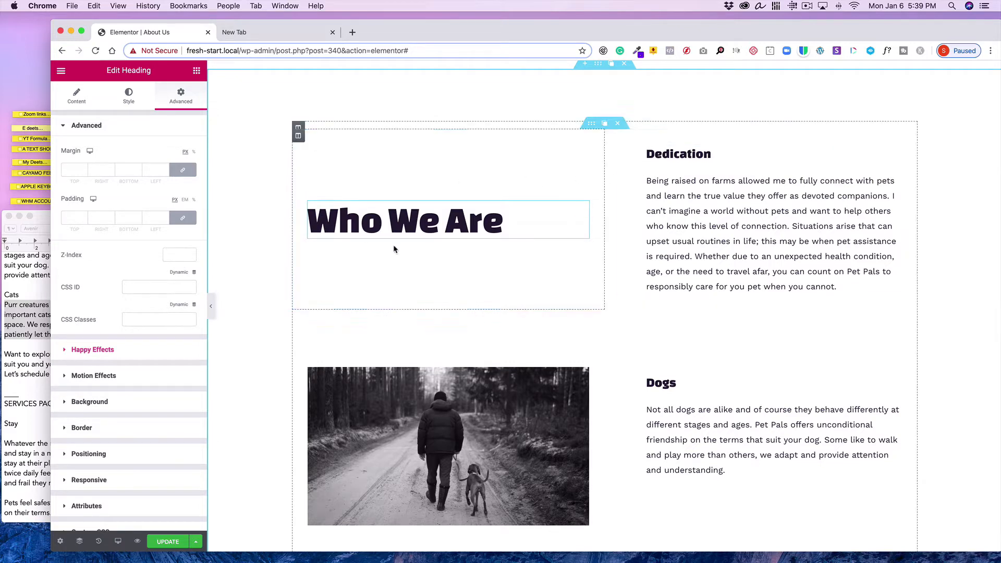
{"action": "mouse_move", "coordinate": [299, 140]}
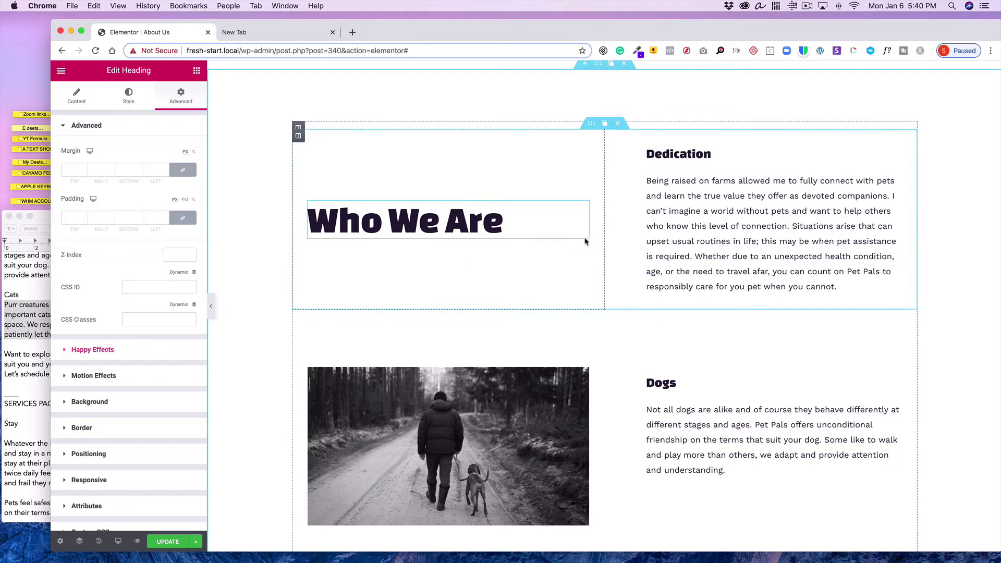
{"action": "mouse_move", "coordinate": [583, 209]}
{"action": "left_click", "coordinate": [299, 137]}
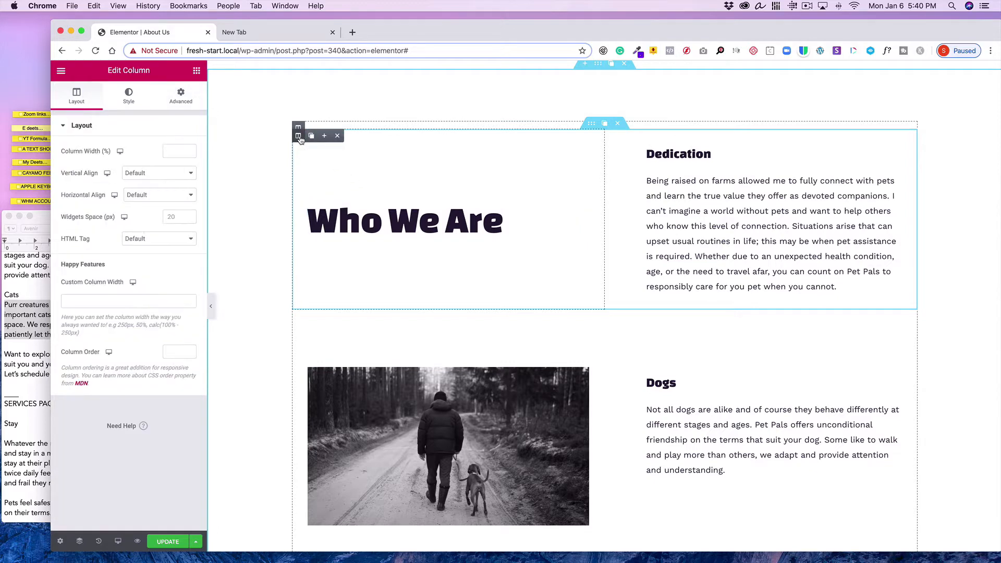
{"action": "left_click", "coordinate": [175, 99]}
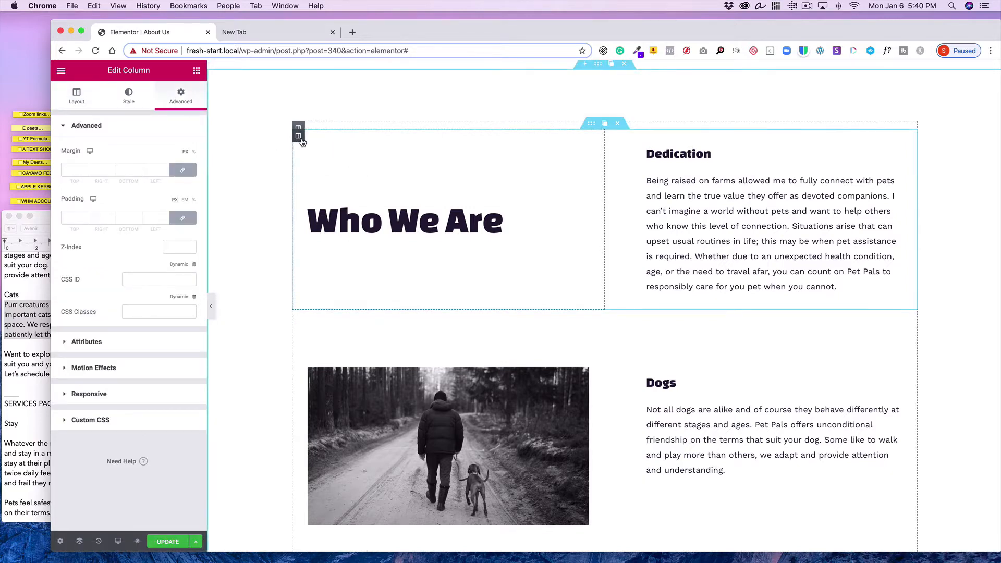
{"action": "left_click", "coordinate": [77, 96]}
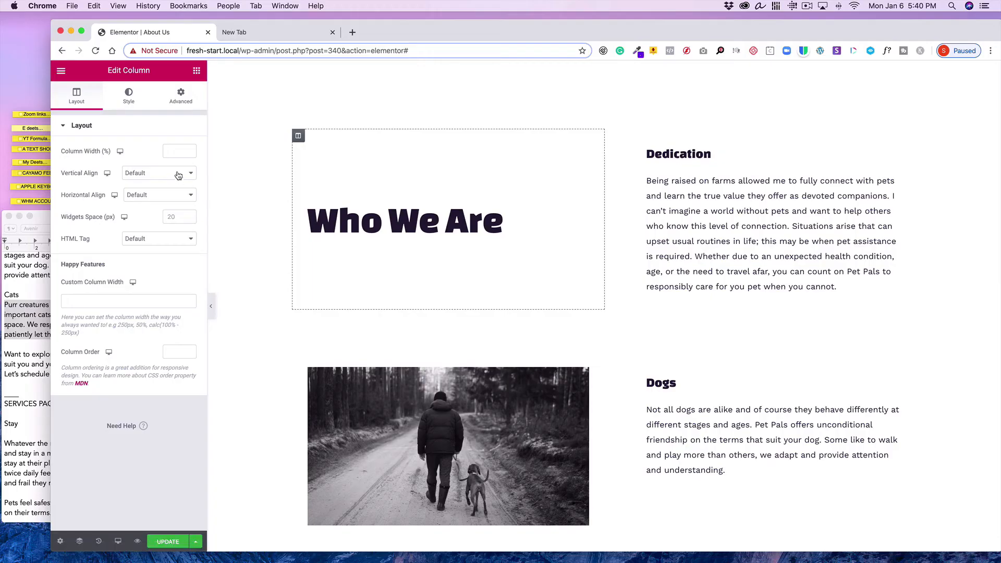
{"action": "left_click", "coordinate": [177, 174]}
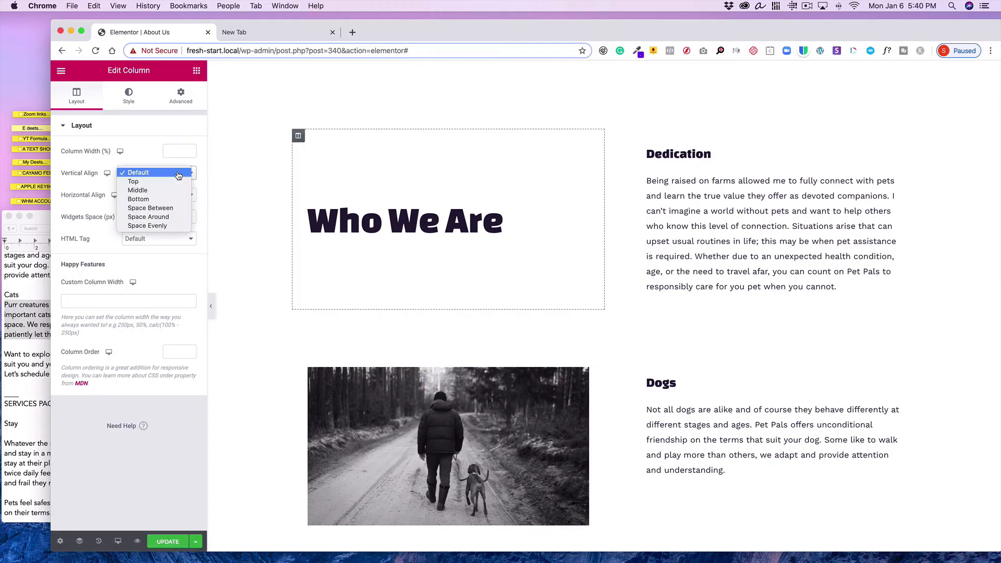
{"action": "left_click", "coordinate": [180, 180]}
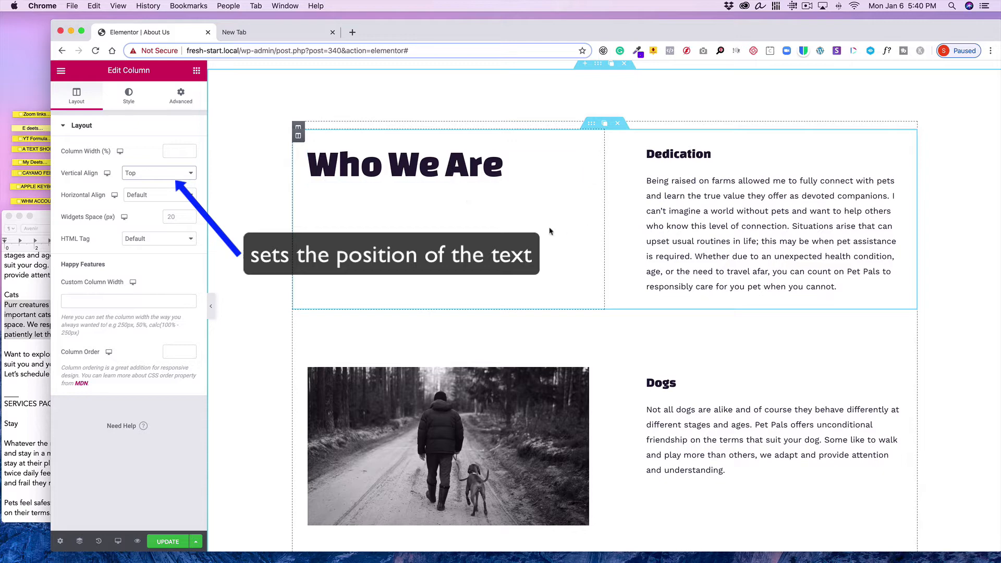
Set the Dedication column's vertical alignment to Top as well
{"action": "scroll", "coordinate": [534, 236], "scroll_direction": "down", "scroll_amount": 3}
{"action": "scroll", "coordinate": [533, 235], "scroll_direction": "up", "scroll_amount": 4}
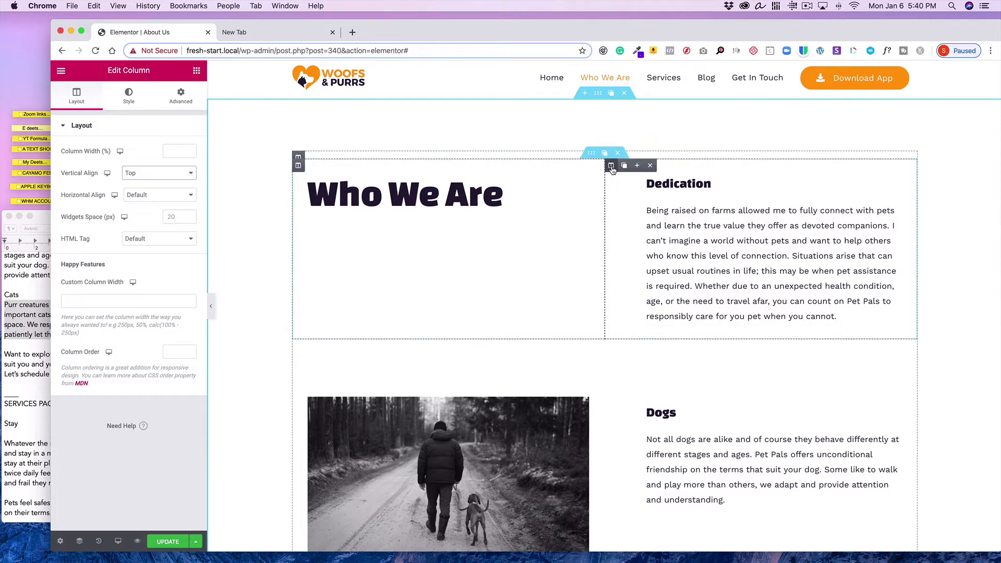
{"action": "left_click", "coordinate": [611, 171]}
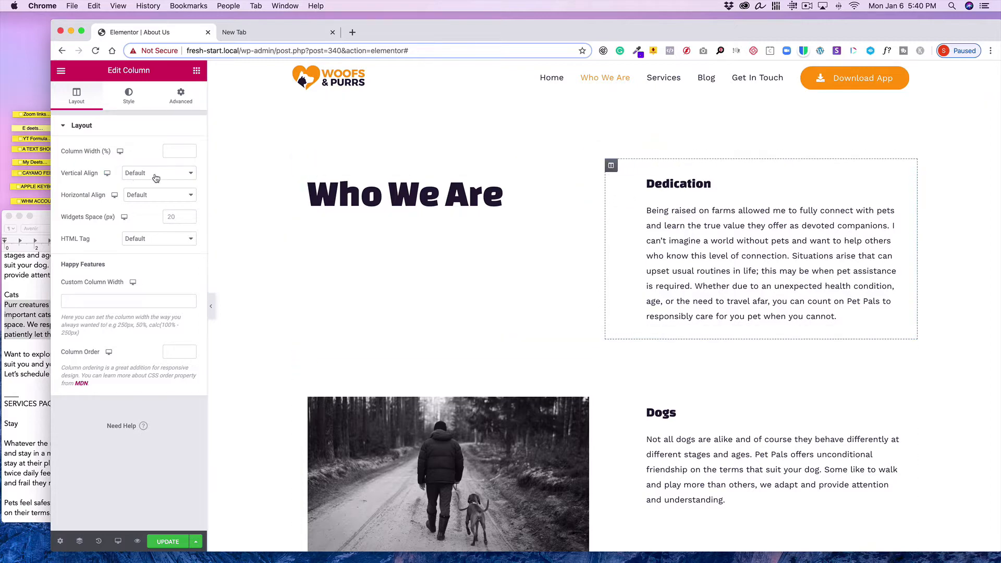
{"action": "left_click", "coordinate": [133, 172]}
{"action": "left_click", "coordinate": [155, 183]}
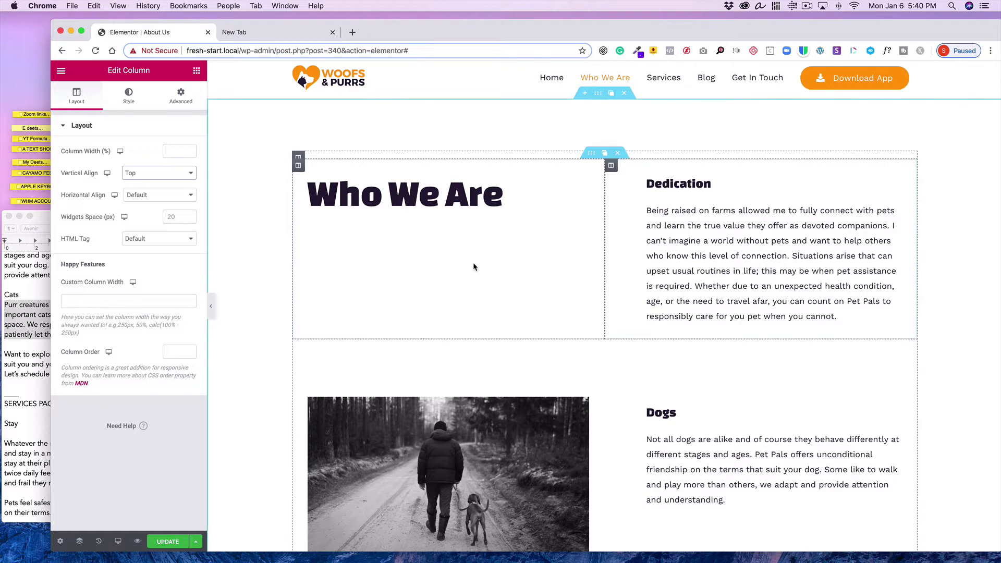
Leave the editor for the dashboard and open the Home page in Elementor
{"action": "scroll", "coordinate": [472, 266], "scroll_direction": "down", "scroll_amount": 1}
{"action": "scroll", "coordinate": [472, 265], "scroll_direction": "down", "scroll_amount": 5}
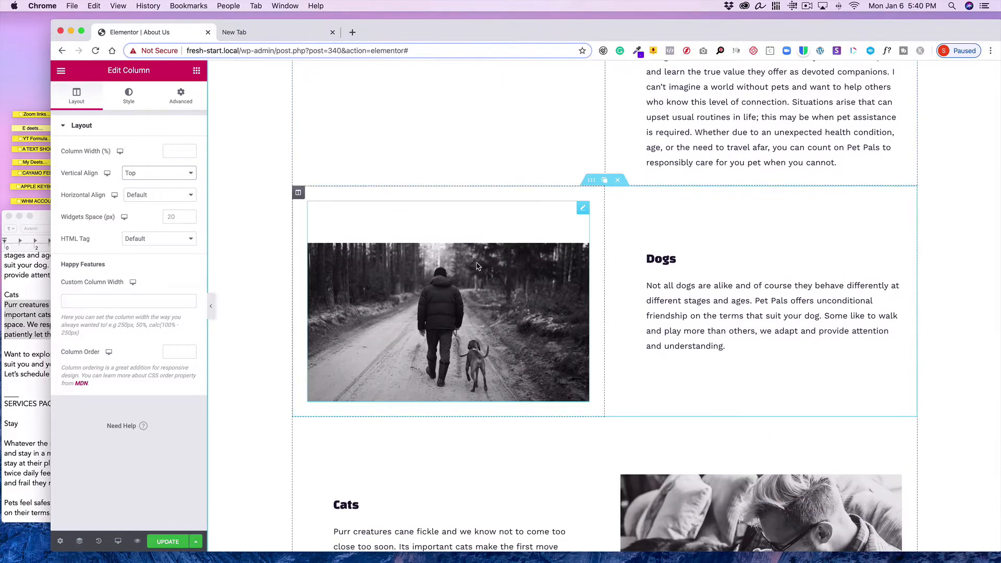
{"action": "scroll", "coordinate": [639, 322], "scroll_direction": "down", "scroll_amount": 8}
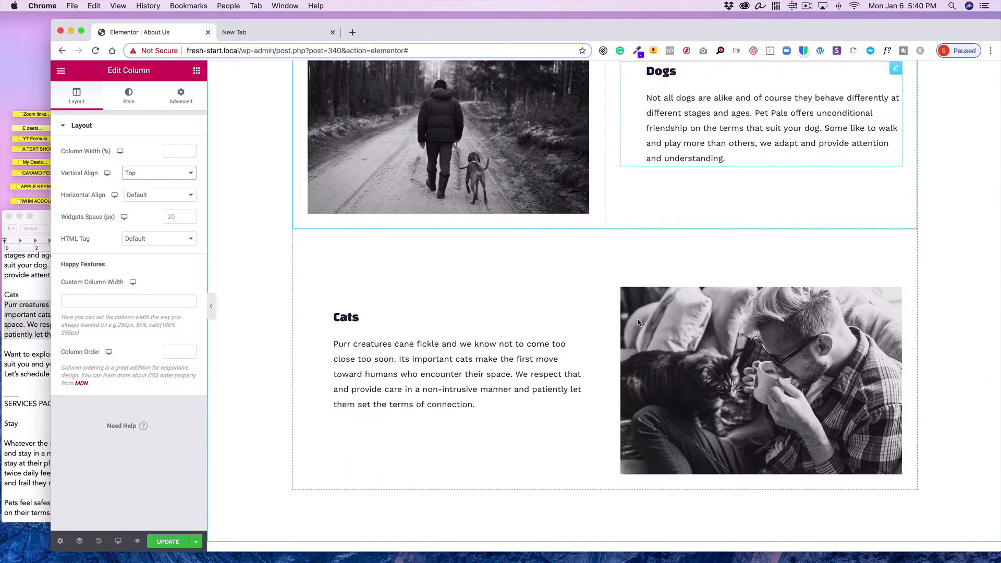
{"action": "scroll", "coordinate": [511, 351], "scroll_direction": "down", "scroll_amount": 10}
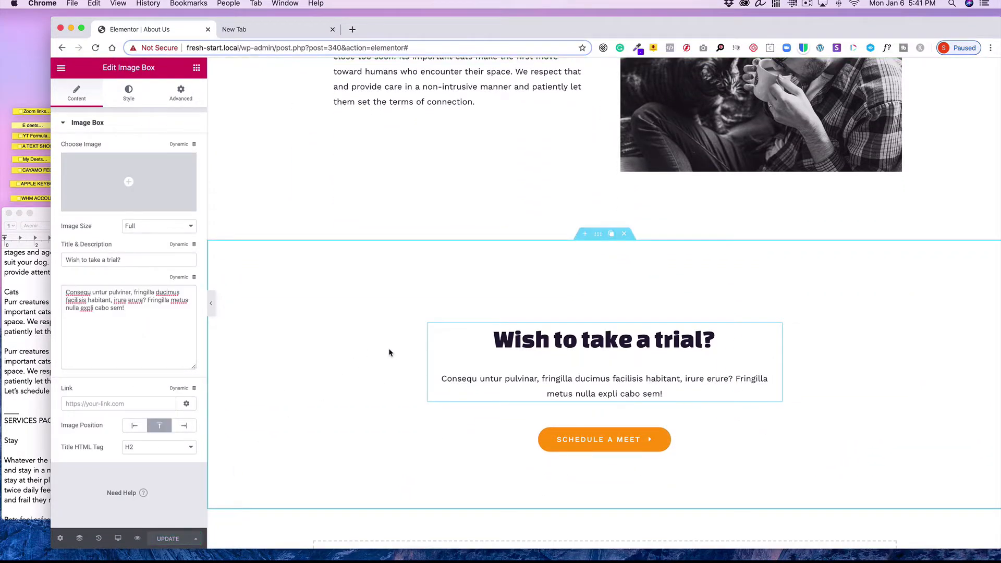
{"action": "left_click", "coordinate": [63, 69]}
{"action": "left_click", "coordinate": [137, 385]}
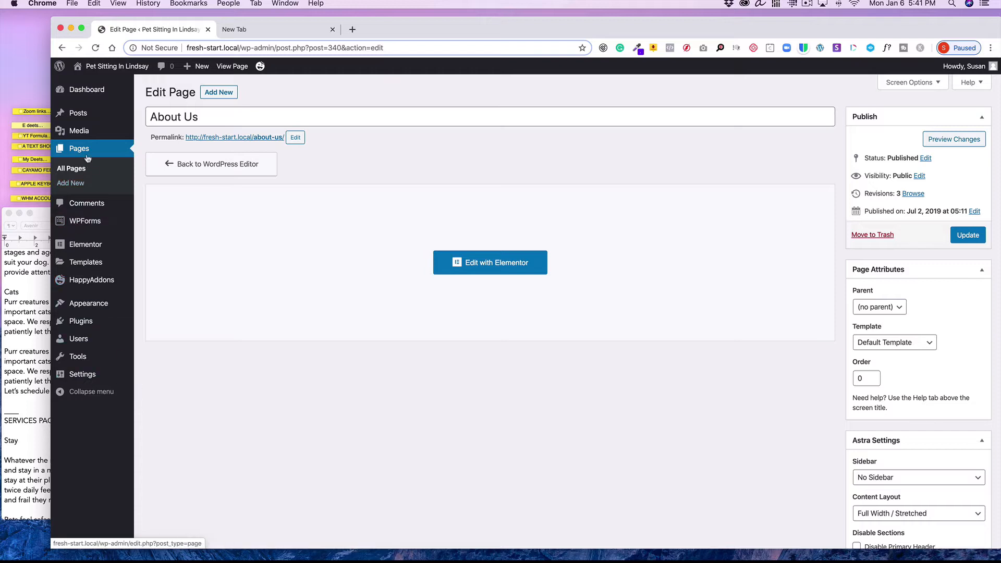
{"action": "left_click", "coordinate": [78, 171]}
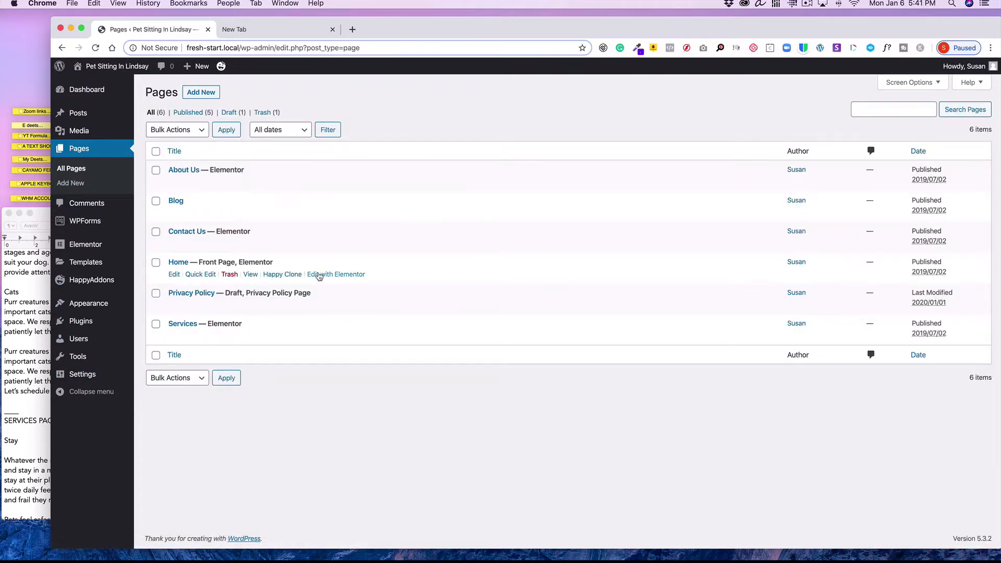
{"action": "left_click", "coordinate": [320, 276]}
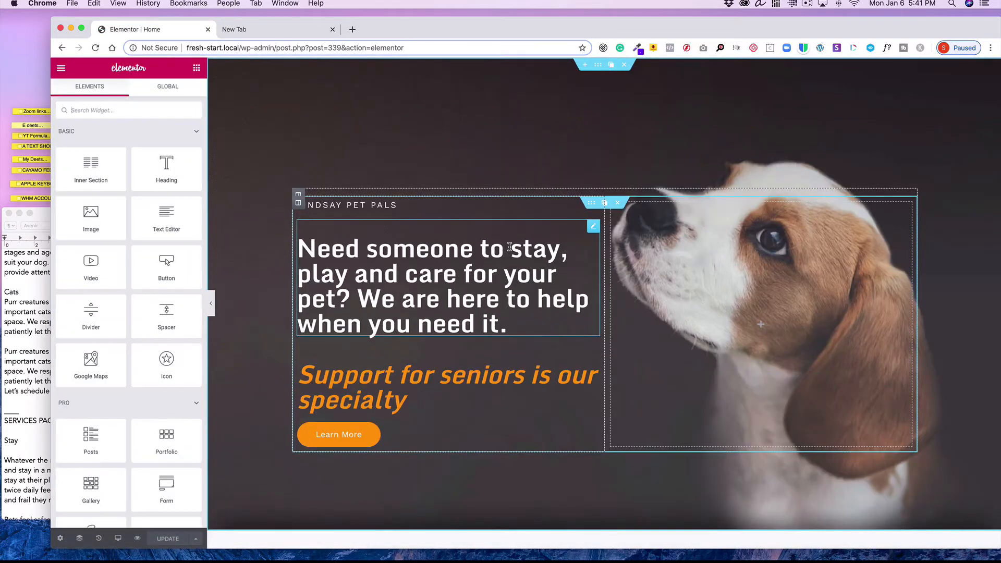
Save the Home page's "Want to explore" call-to-action section as a template named Expl
{"action": "scroll", "coordinate": [510, 246], "scroll_direction": "down", "scroll_amount": 20}
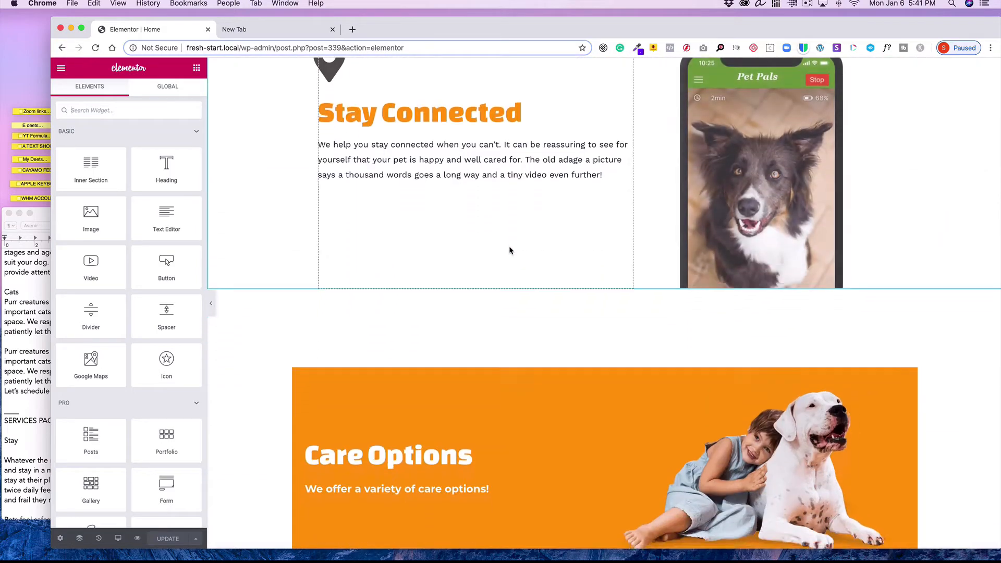
{"action": "scroll", "coordinate": [509, 250], "scroll_direction": "down", "scroll_amount": 20}
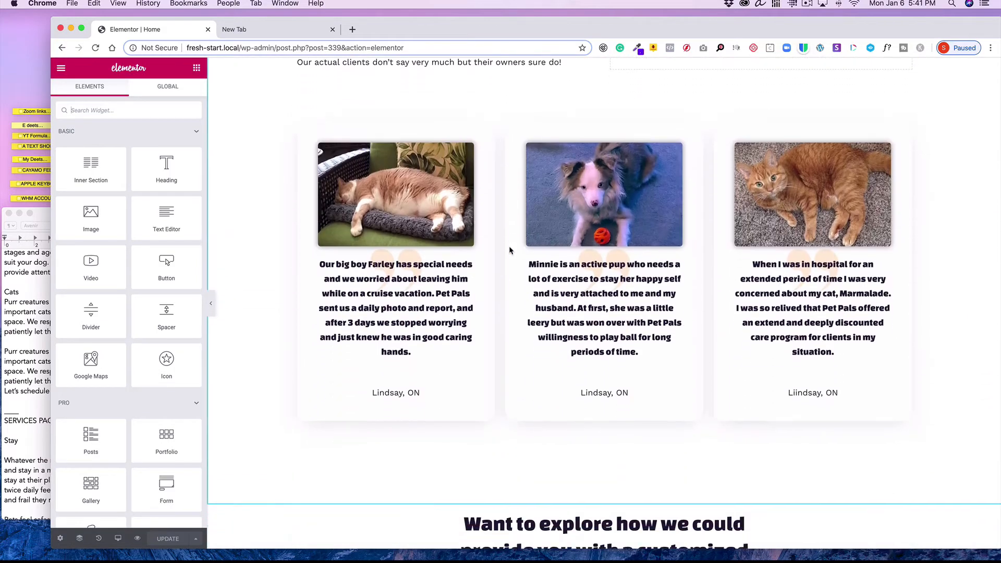
{"action": "scroll", "coordinate": [510, 250], "scroll_direction": "down", "scroll_amount": 8}
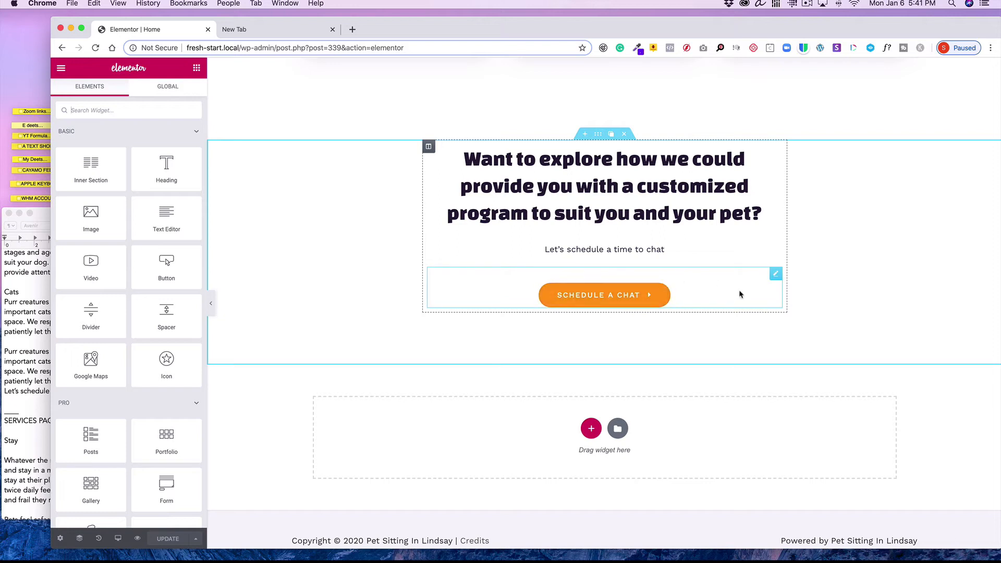
{"action": "right_click", "coordinate": [598, 136]}
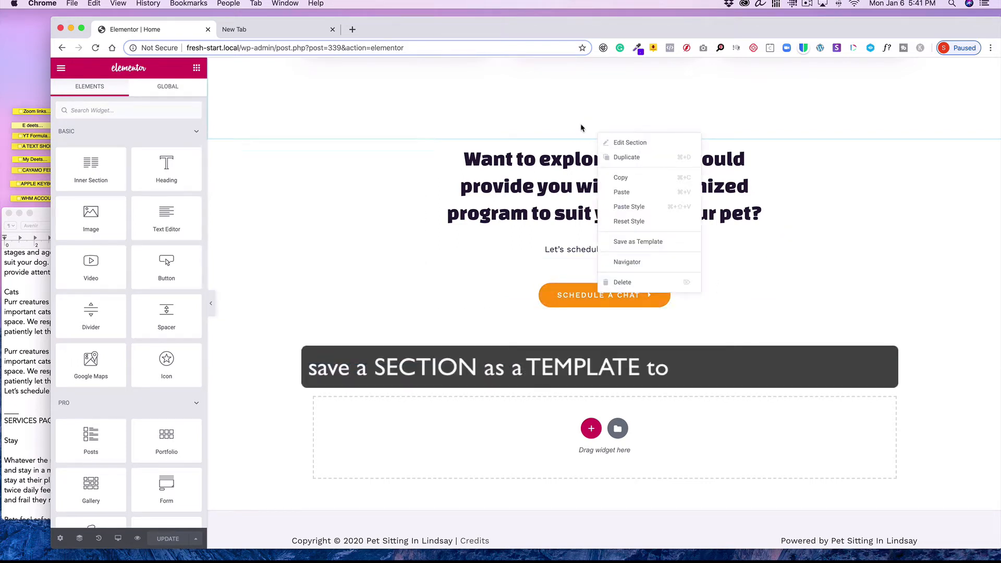
{"action": "left_click", "coordinate": [581, 127]}
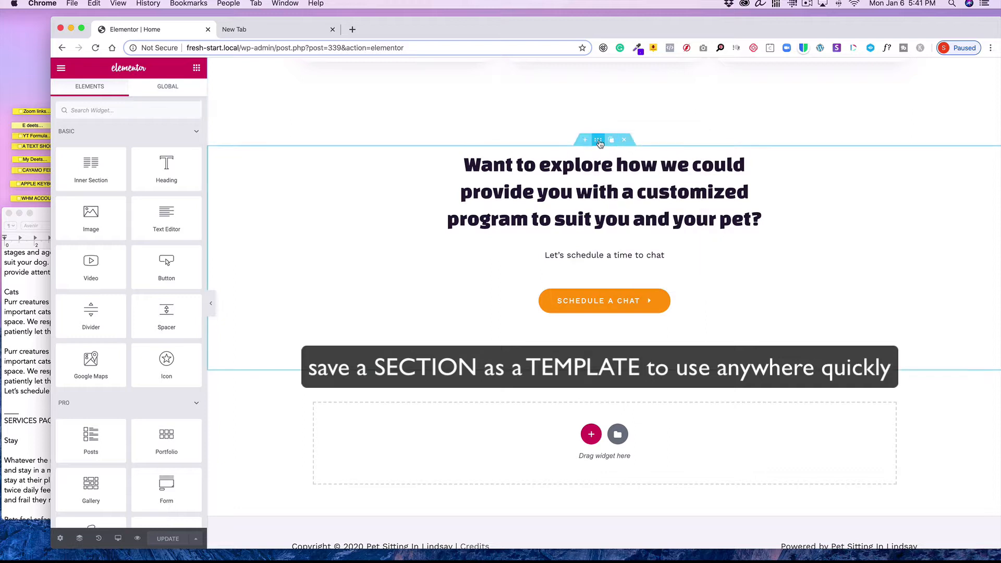
{"action": "right_click", "coordinate": [600, 143]}
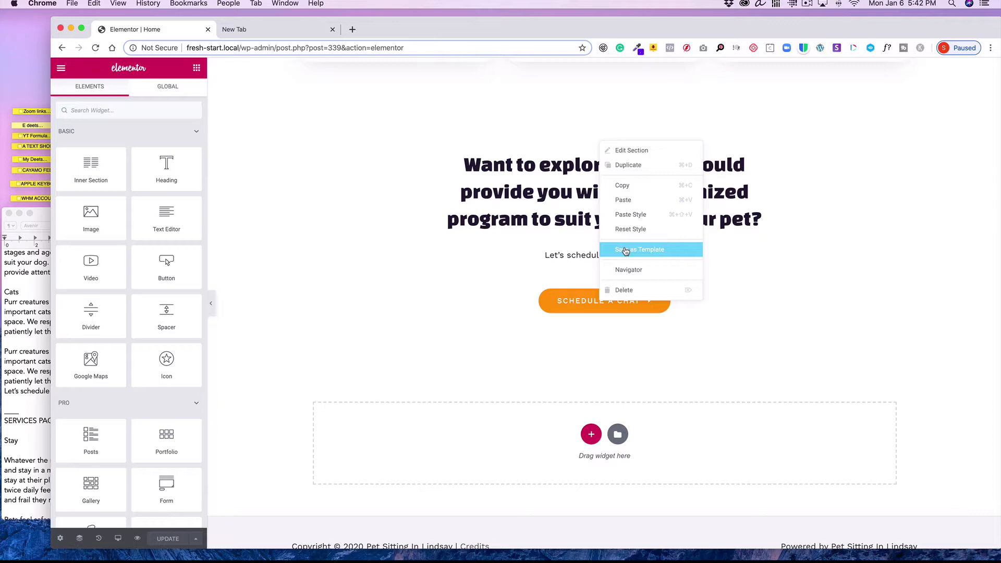
{"action": "left_click", "coordinate": [625, 251]}
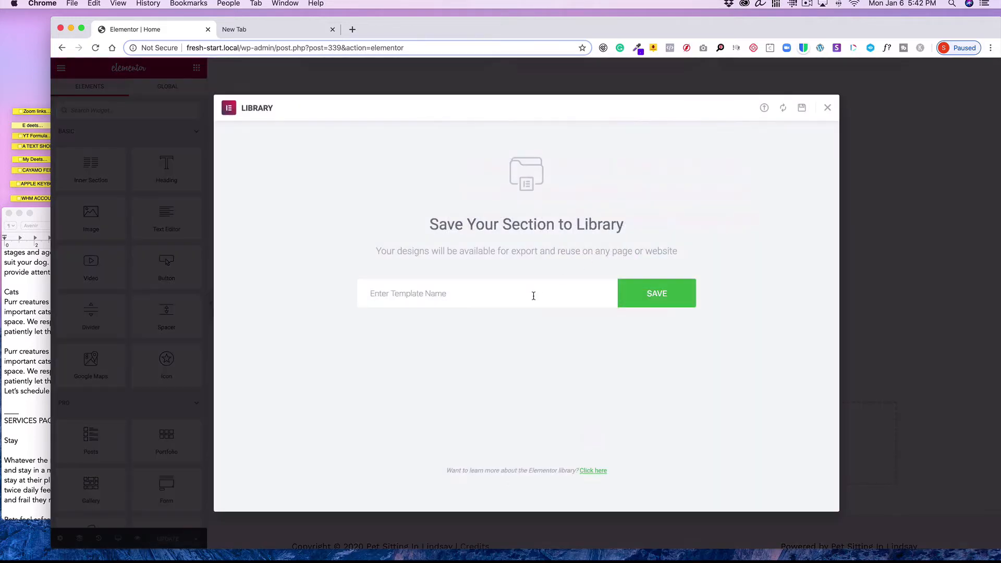
{"action": "left_click", "coordinate": [523, 292]}
{"action": "type", "text": "Explore Chat"}
{"action": "left_click", "coordinate": [680, 300]}
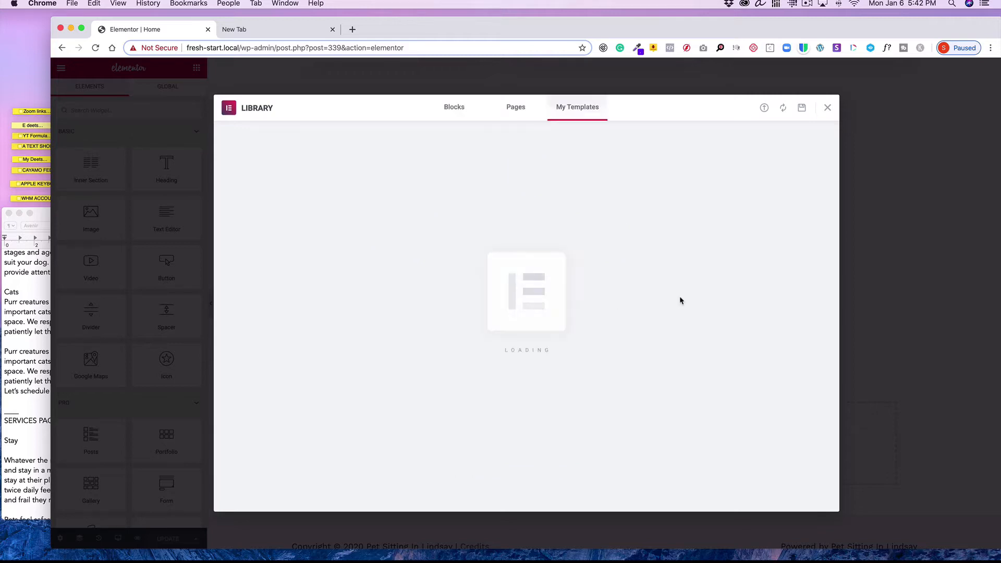
{"action": "left_click", "coordinate": [827, 107]}
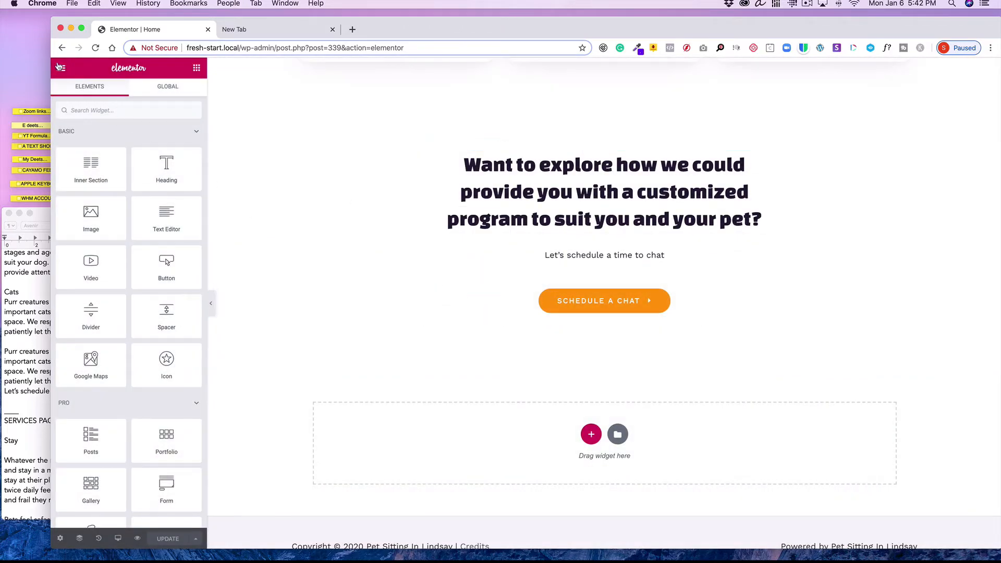
Return to the dashboard and reopen the About Us page in Elementor
{"action": "left_click", "coordinate": [61, 68]}
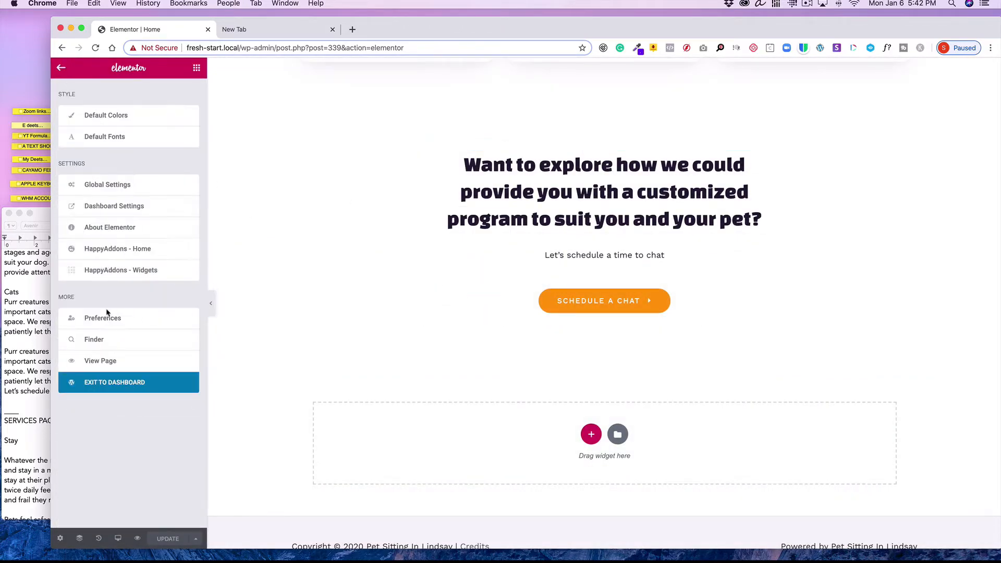
{"action": "left_click", "coordinate": [113, 384]}
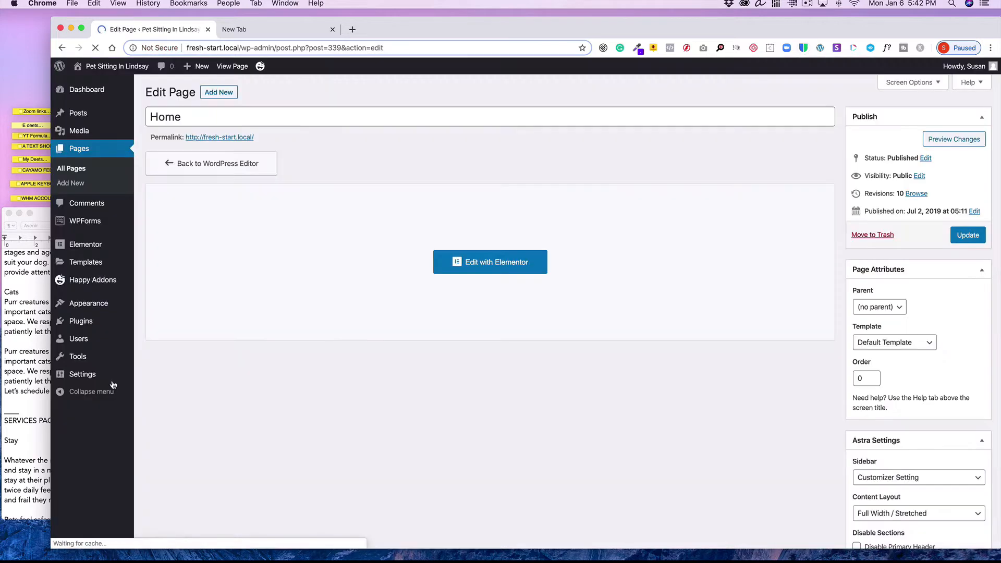
{"action": "left_click", "coordinate": [73, 168]}
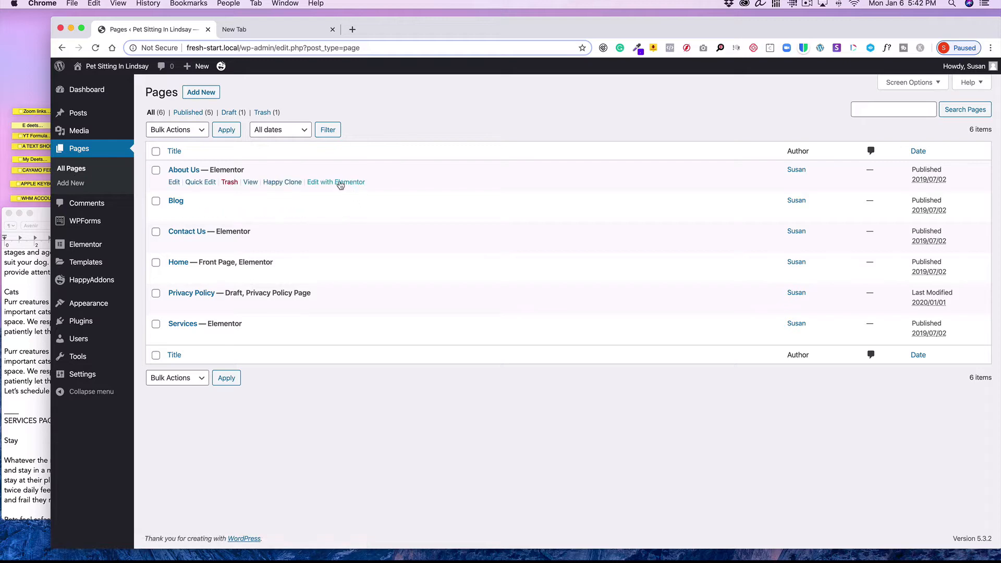
{"action": "left_click", "coordinate": [339, 183]}
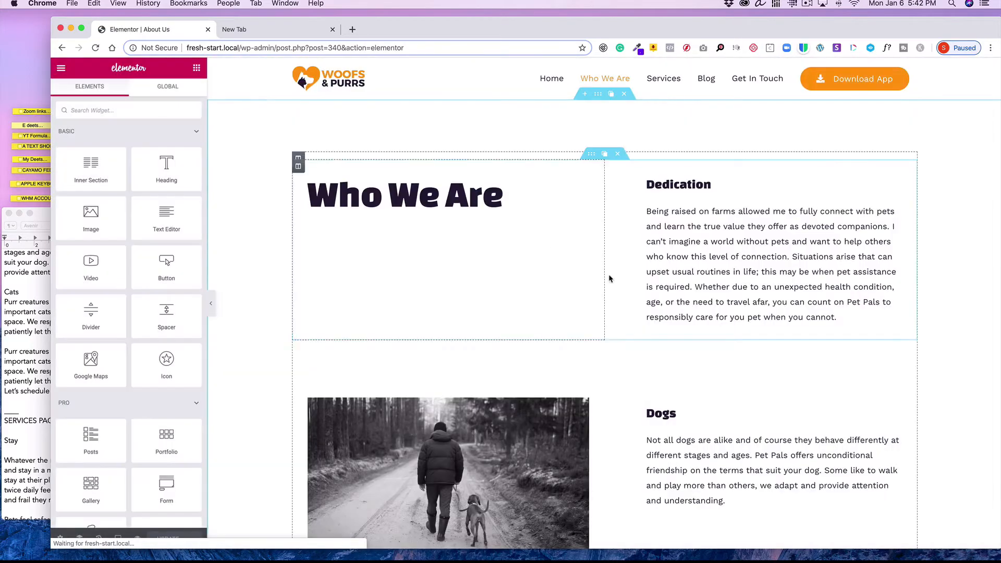
Insert the saved "Explore Chat" section template above the "Wish to take a trial?" section, importing its document settings
{"action": "scroll", "coordinate": [603, 278], "scroll_direction": "down", "scroll_amount": 5}
{"action": "scroll", "coordinate": [604, 279], "scroll_direction": "down", "scroll_amount": 10}
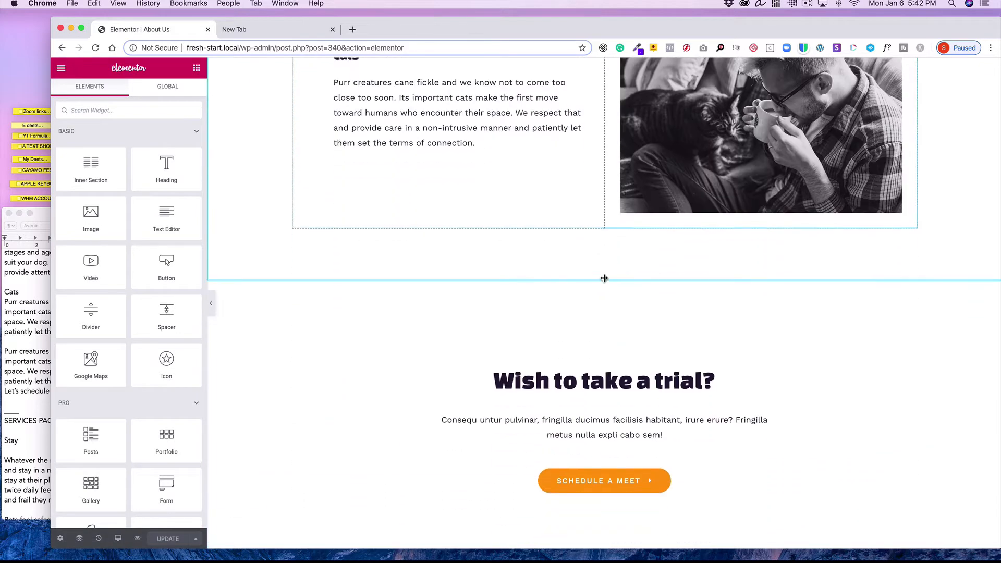
{"action": "scroll", "coordinate": [605, 277], "scroll_direction": "up", "scroll_amount": 2}
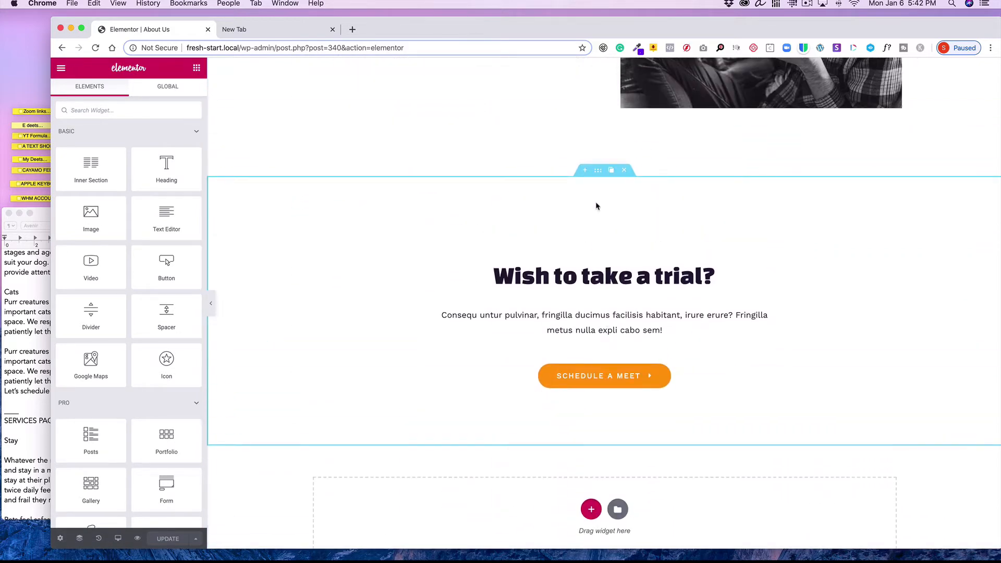
{"action": "left_click", "coordinate": [586, 171]}
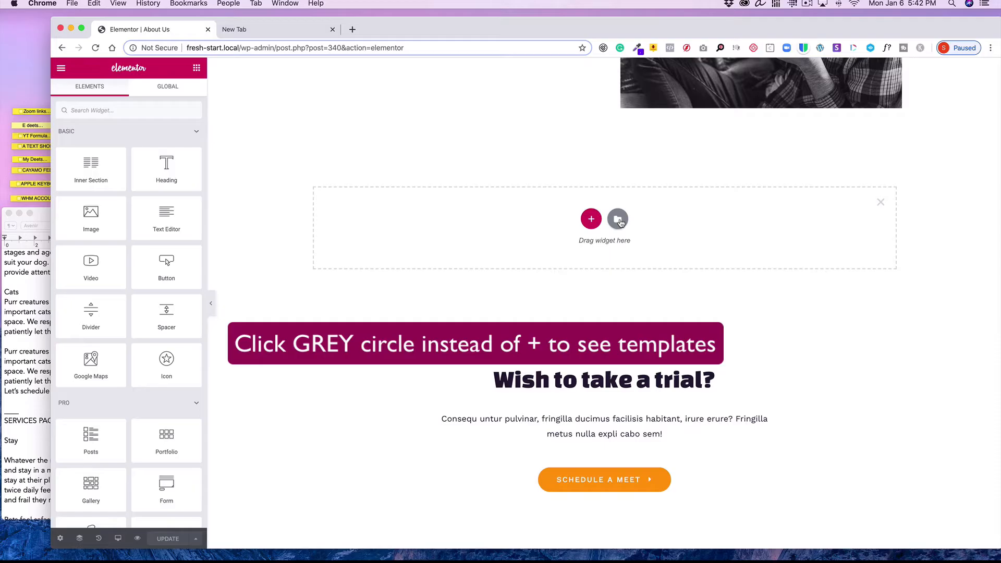
{"action": "left_click", "coordinate": [619, 221]}
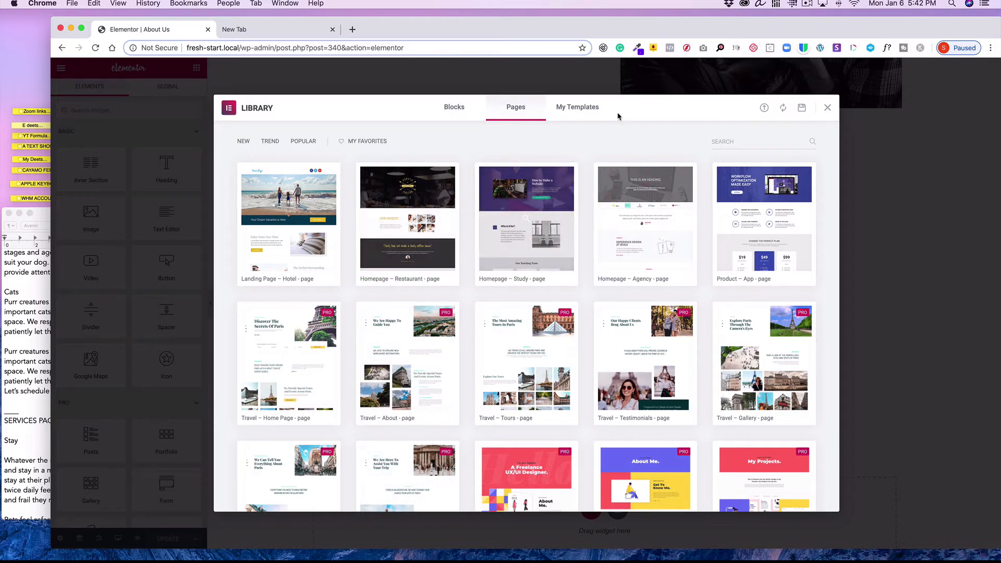
{"action": "left_click", "coordinate": [587, 111]}
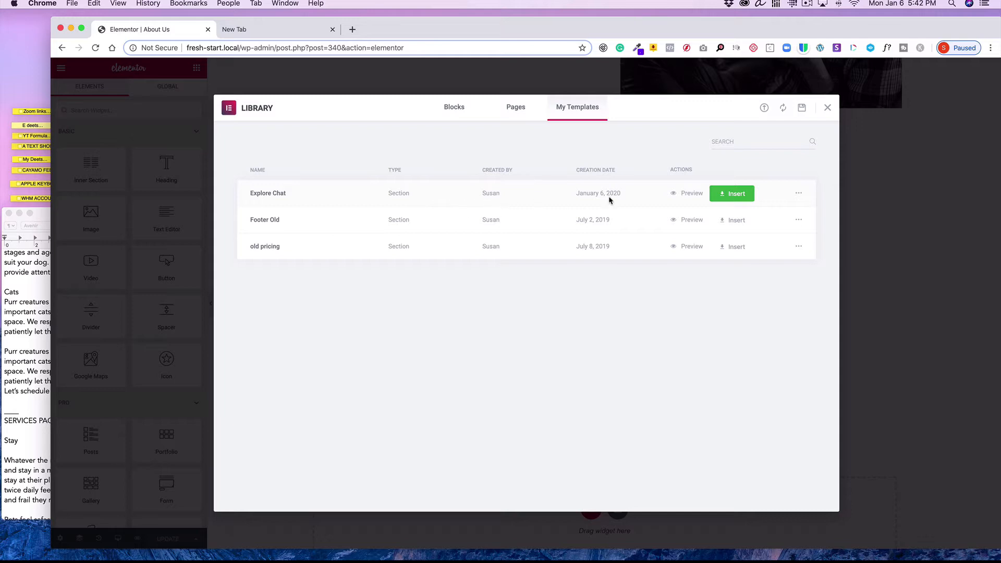
{"action": "left_click", "coordinate": [733, 195]}
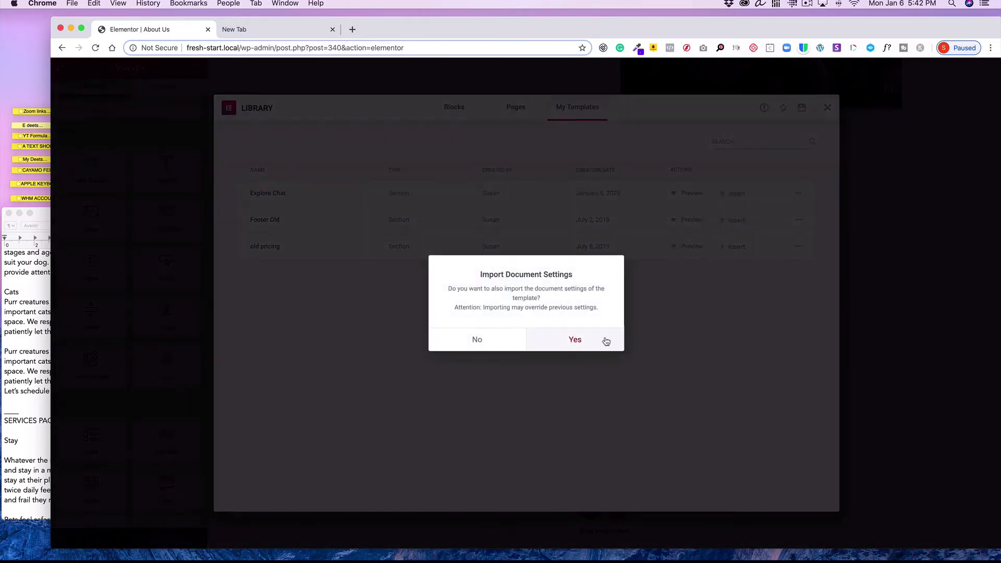
{"action": "left_click", "coordinate": [575, 341]}
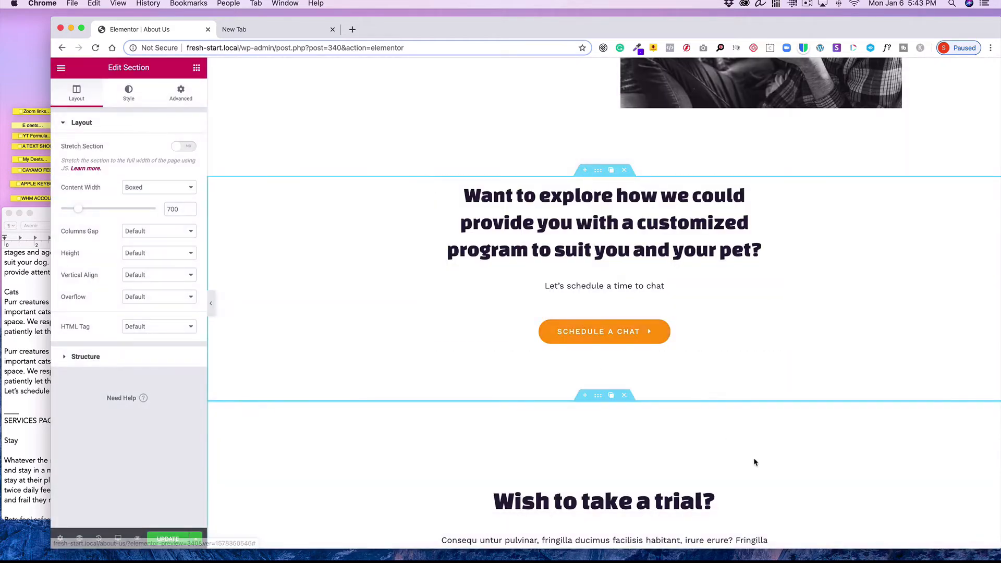
Delete the old "Wish to take a trial?" section and update the About Us page
{"action": "left_click", "coordinate": [624, 395]}
{"action": "scroll", "coordinate": [708, 483], "scroll_direction": "down", "scroll_amount": 2}
{"action": "scroll", "coordinate": [708, 482], "scroll_direction": "up", "scroll_amount": 4}
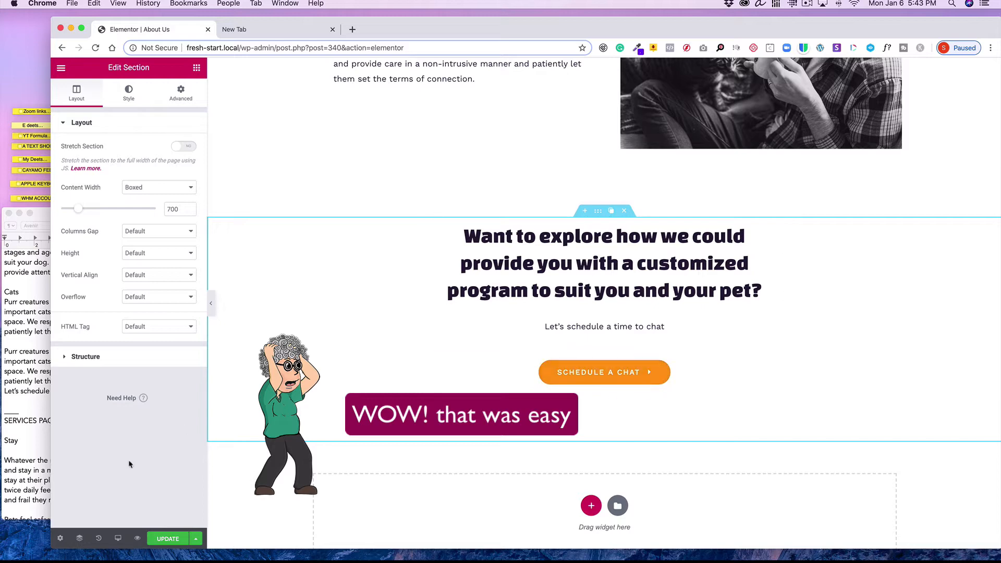
{"action": "left_click", "coordinate": [166, 537]}
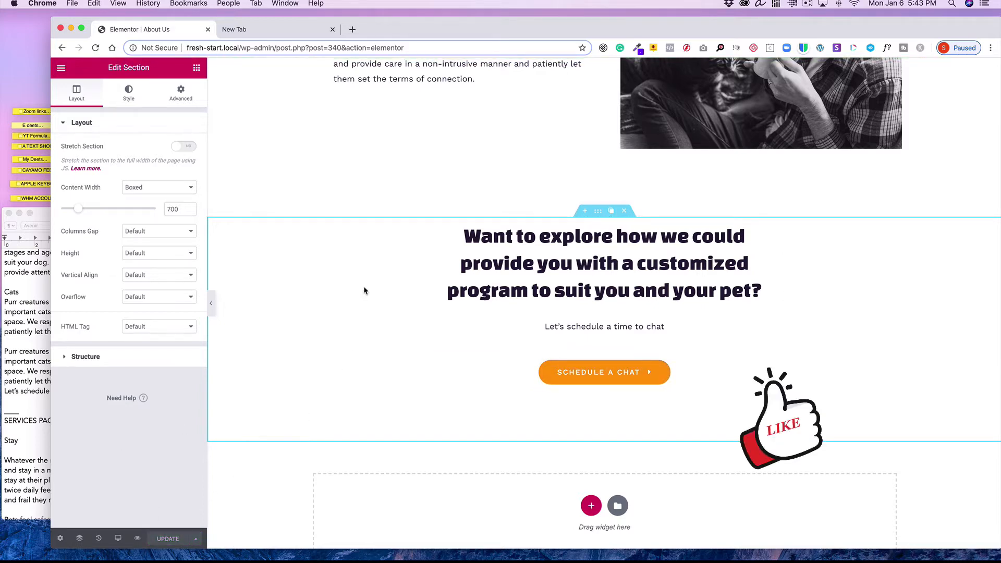
Exit to the dashboard's list of all pages and open the Services page in Elementor
{"action": "scroll", "coordinate": [364, 291], "scroll_direction": "up", "scroll_amount": 10}
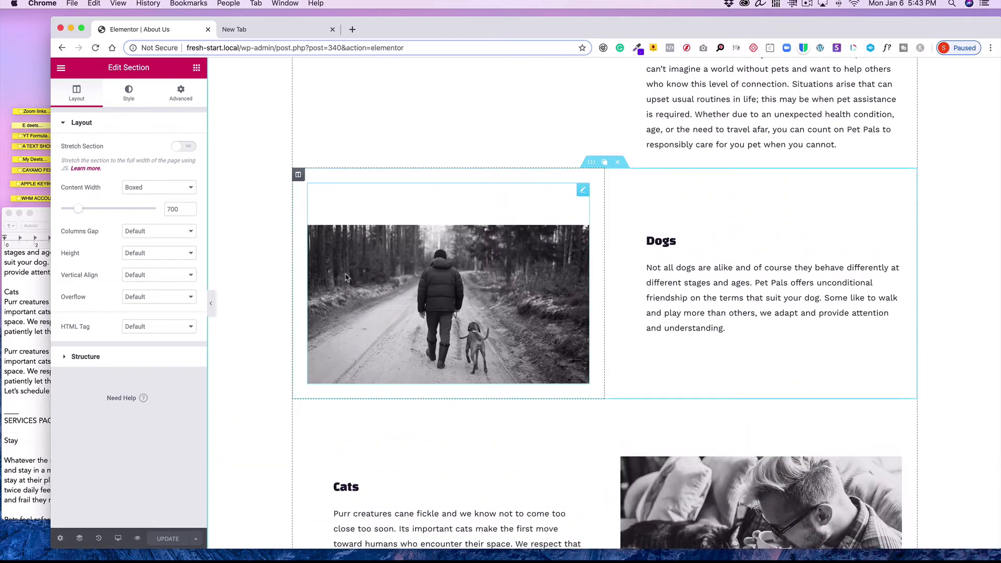
{"action": "left_click", "coordinate": [61, 68]}
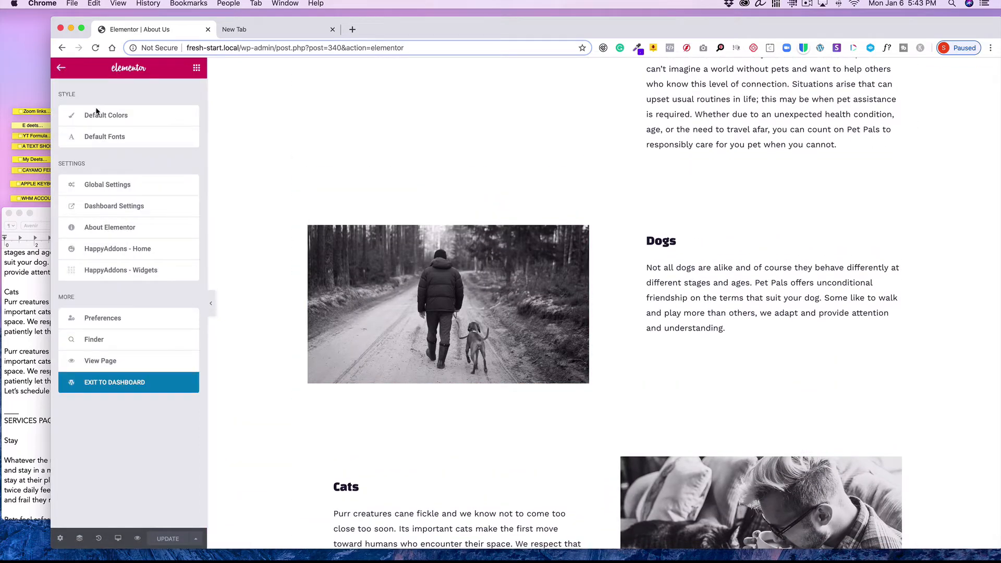
{"action": "left_click", "coordinate": [121, 383]}
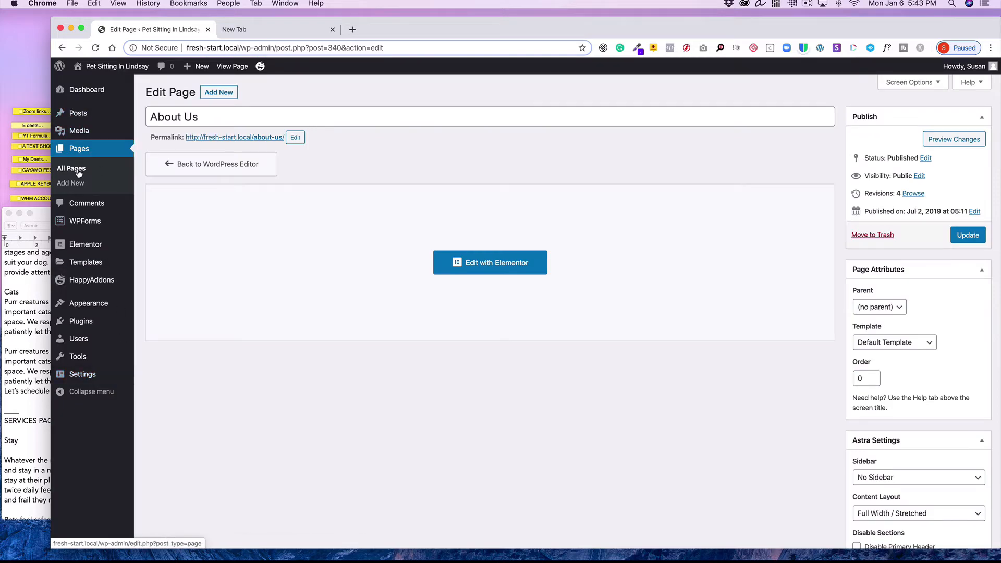
{"action": "left_click", "coordinate": [78, 172]}
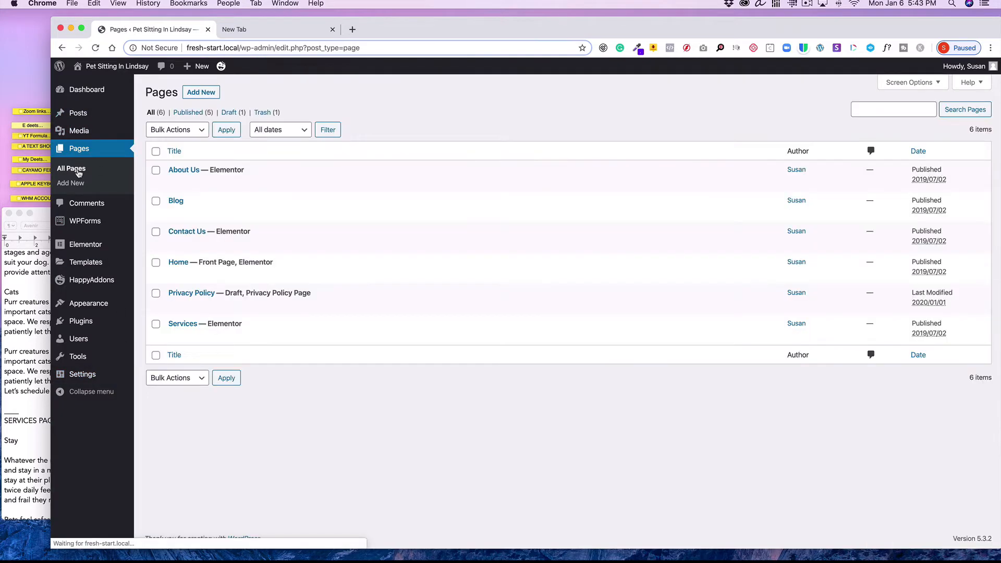
{"action": "mouse_move", "coordinate": [239, 170]}
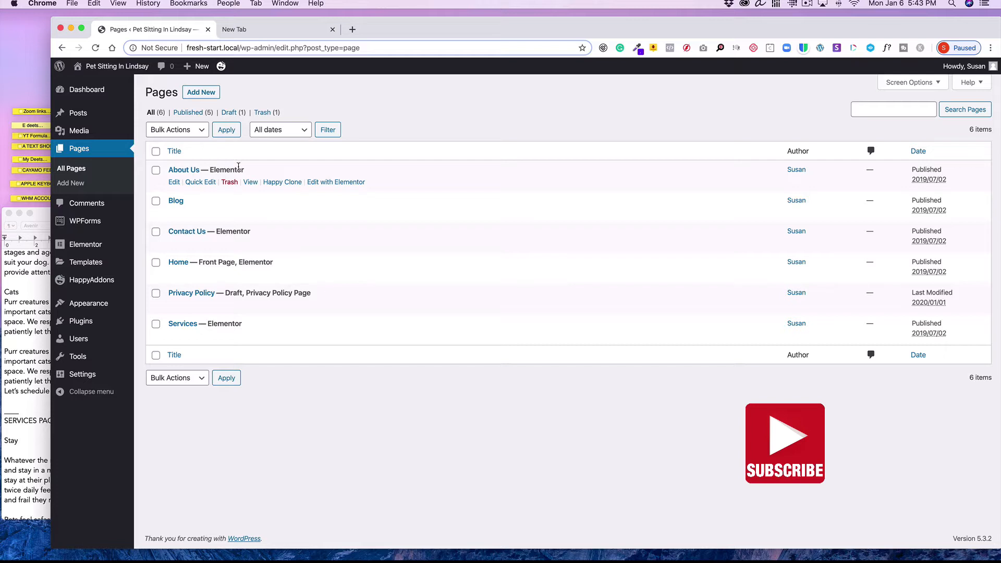
{"action": "mouse_move", "coordinate": [296, 260]}
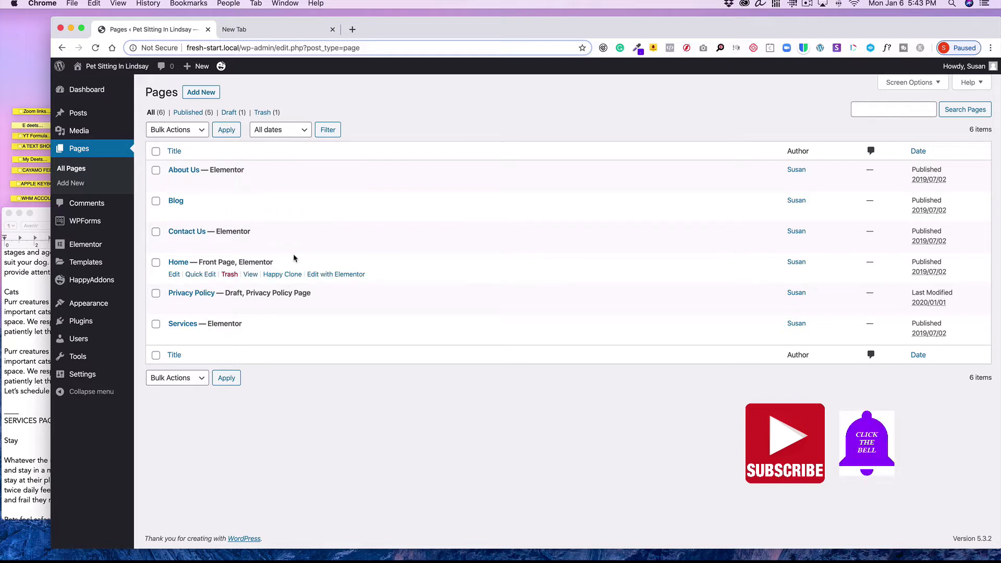
{"action": "mouse_move", "coordinate": [346, 326]}
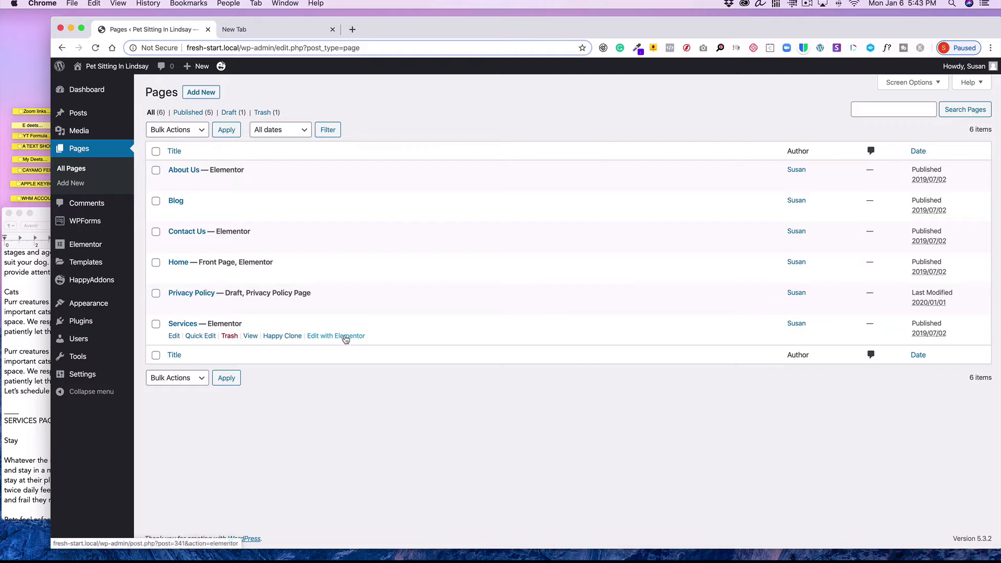
{"action": "left_click", "coordinate": [345, 337]}
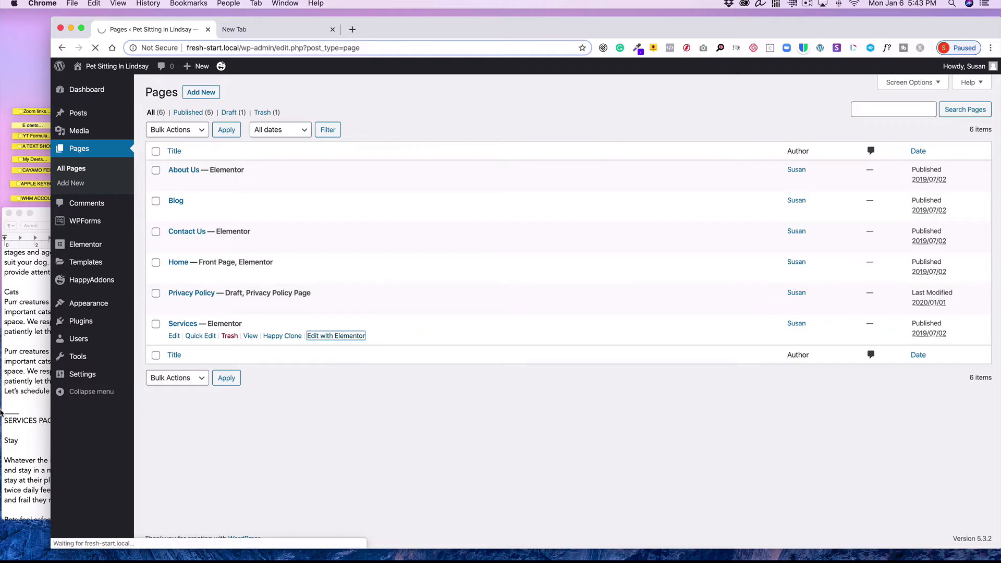
Review the Services page copy in the text document and scroll through the current Services page layout
{"action": "left_click", "coordinate": [1, 413]}
{"action": "scroll", "coordinate": [11, 407], "scroll_direction": "down", "scroll_amount": 5}
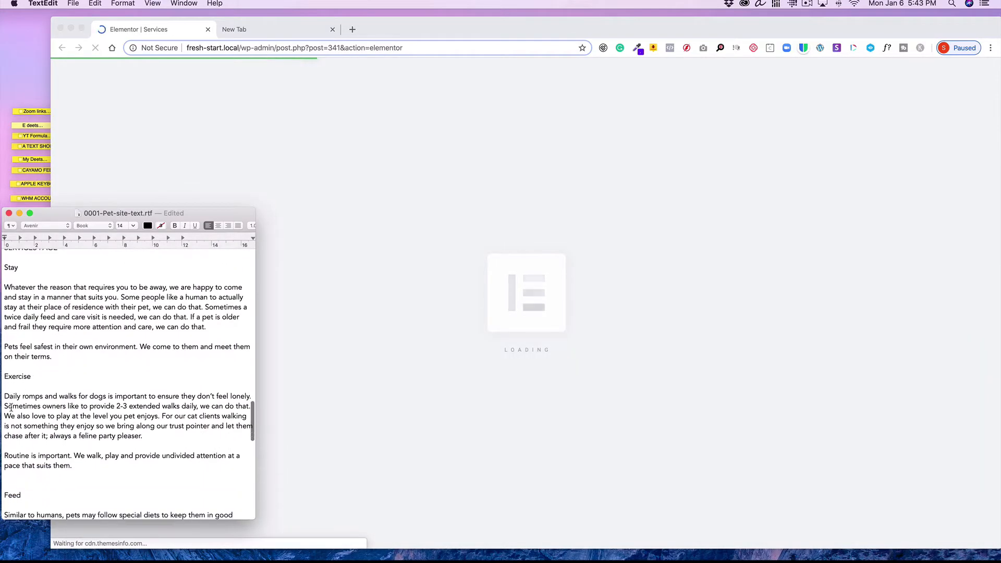
{"action": "scroll", "coordinate": [11, 408], "scroll_direction": "down", "scroll_amount": 5}
{"action": "scroll", "coordinate": [11, 408], "scroll_direction": "up", "scroll_amount": 6}
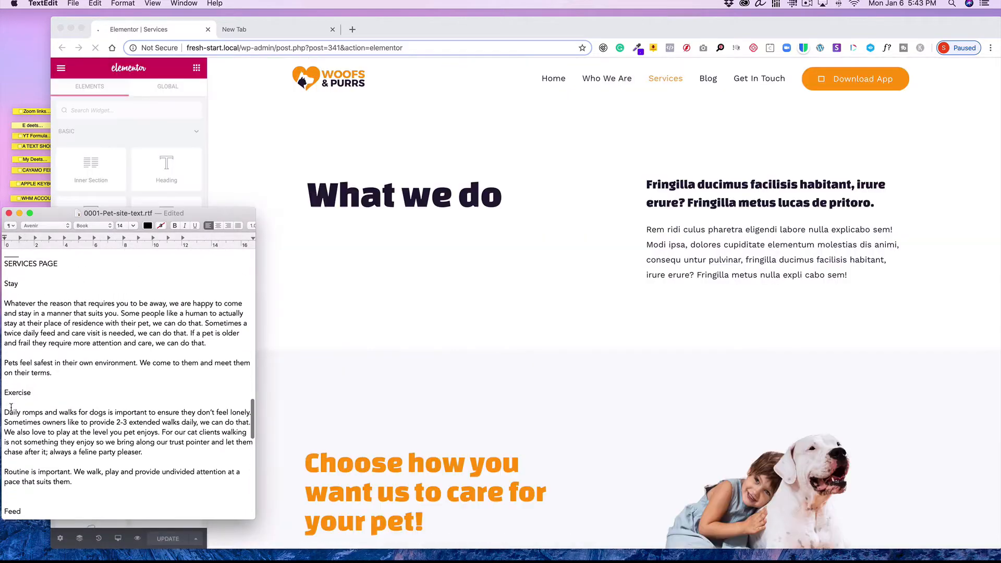
{"action": "scroll", "coordinate": [11, 408], "scroll_direction": "up", "scroll_amount": 1}
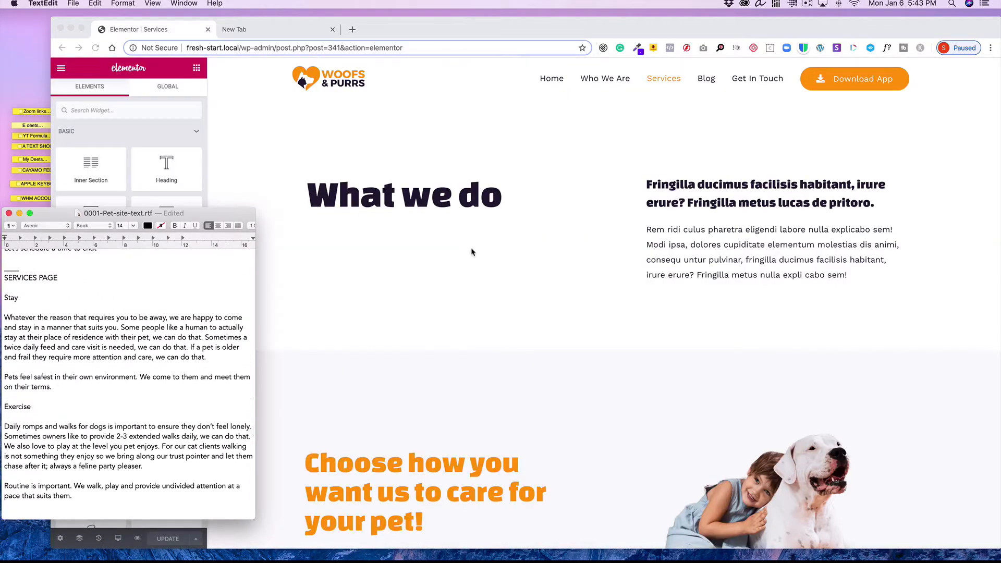
{"action": "left_click", "coordinate": [484, 254]}
{"action": "scroll", "coordinate": [486, 264], "scroll_direction": "down", "scroll_amount": 5}
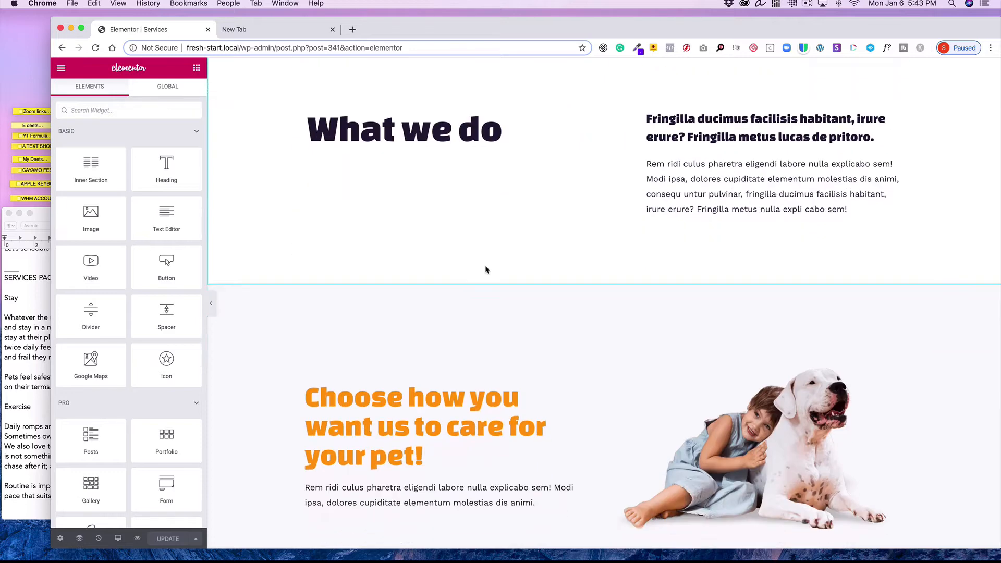
{"action": "scroll", "coordinate": [486, 268], "scroll_direction": "down", "scroll_amount": 10}
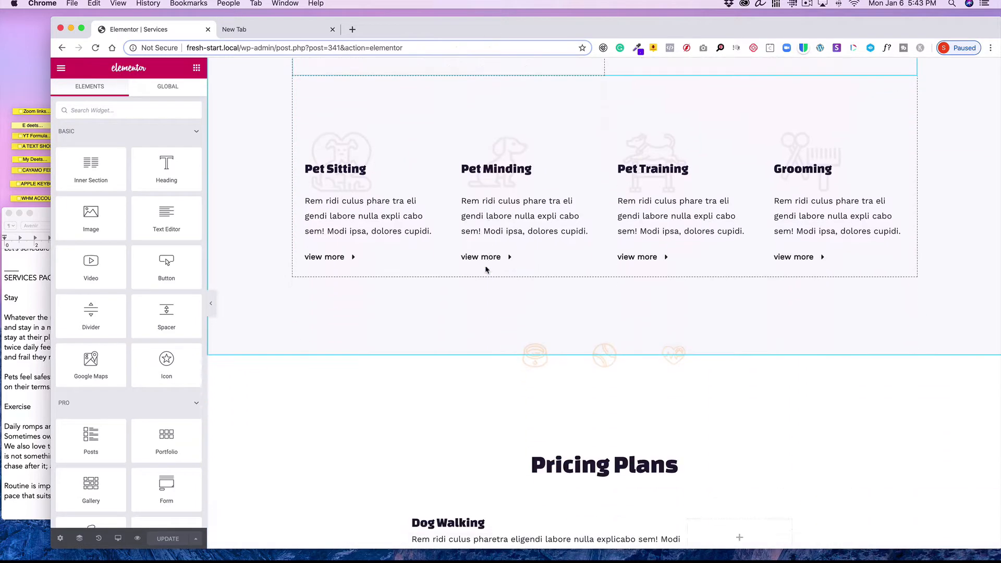
{"action": "scroll", "coordinate": [485, 266], "scroll_direction": "up", "scroll_amount": 10}
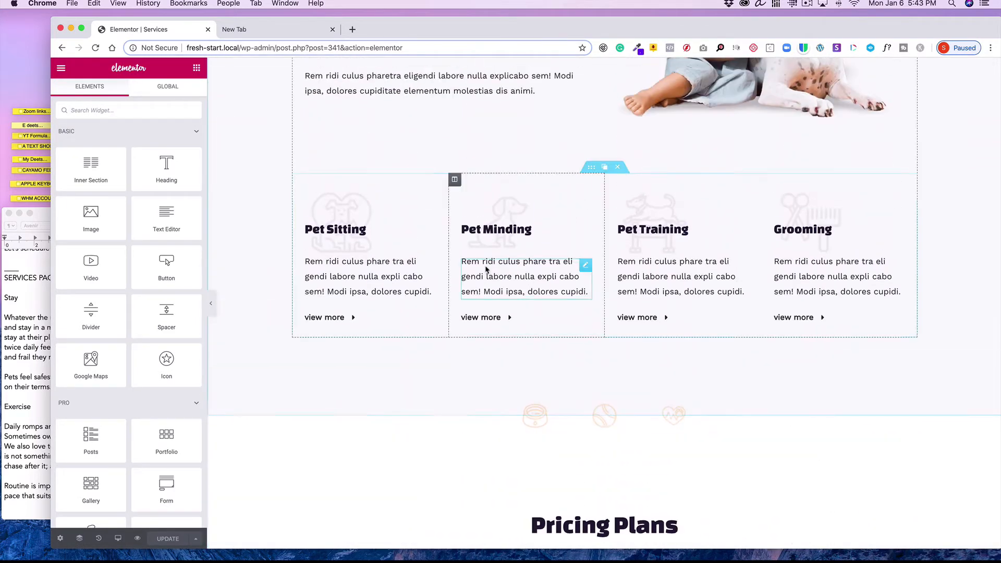
{"action": "scroll", "coordinate": [485, 269], "scroll_direction": "up", "scroll_amount": 6}
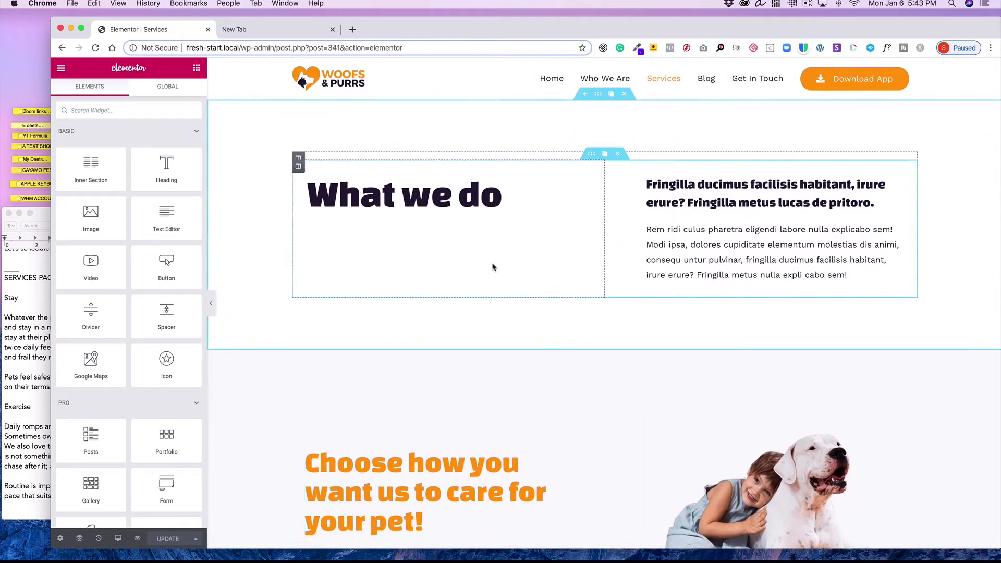
Retitle the top heading to Our Services and set the adjacent image box title to "We offer a variety of care choices"
{"action": "left_click", "coordinate": [407, 206]}
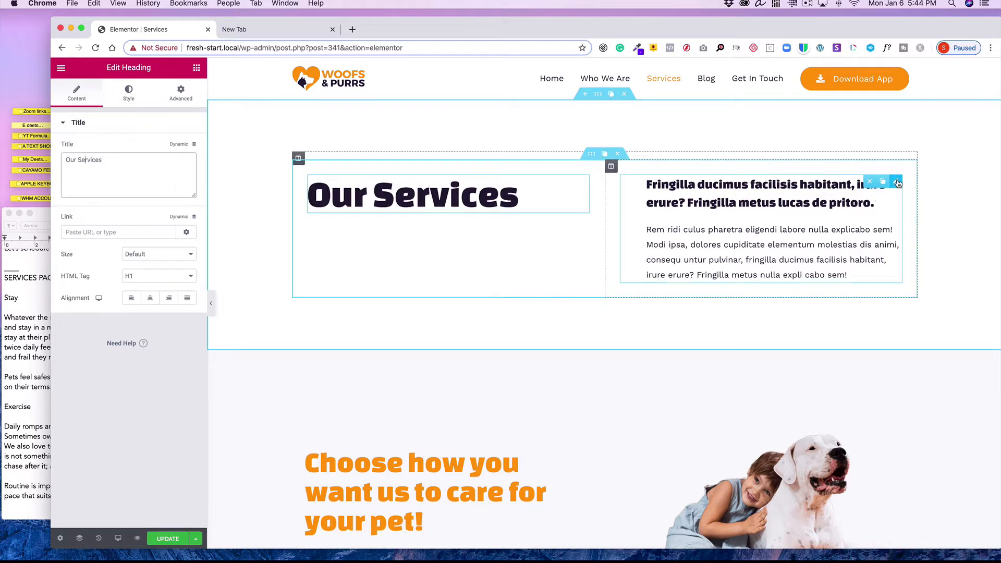
{"action": "left_click", "coordinate": [897, 183]}
{"action": "left_click_drag", "start_coordinate": [65, 257], "coordinate": [217, 260]}
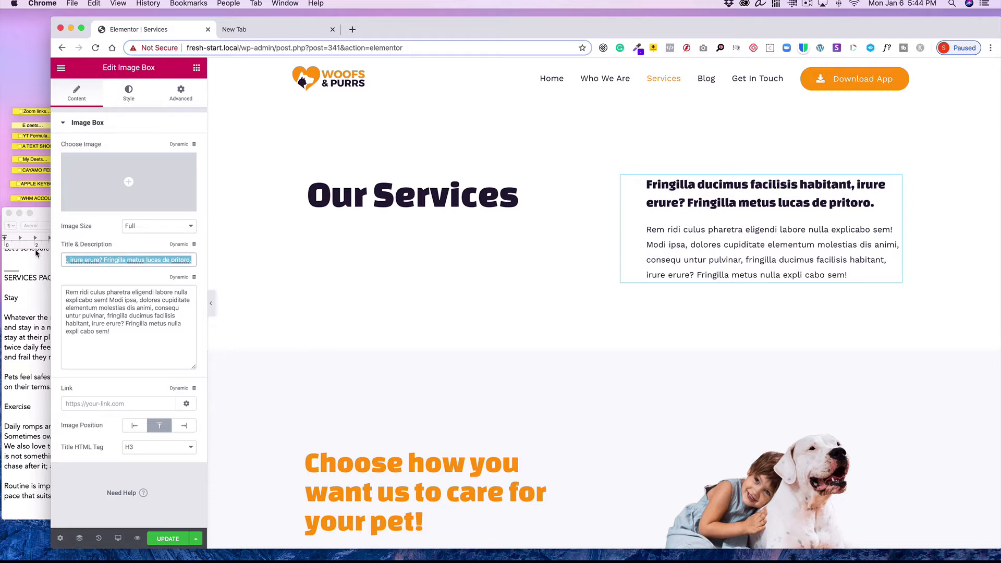
{"action": "type", "text": "We "}
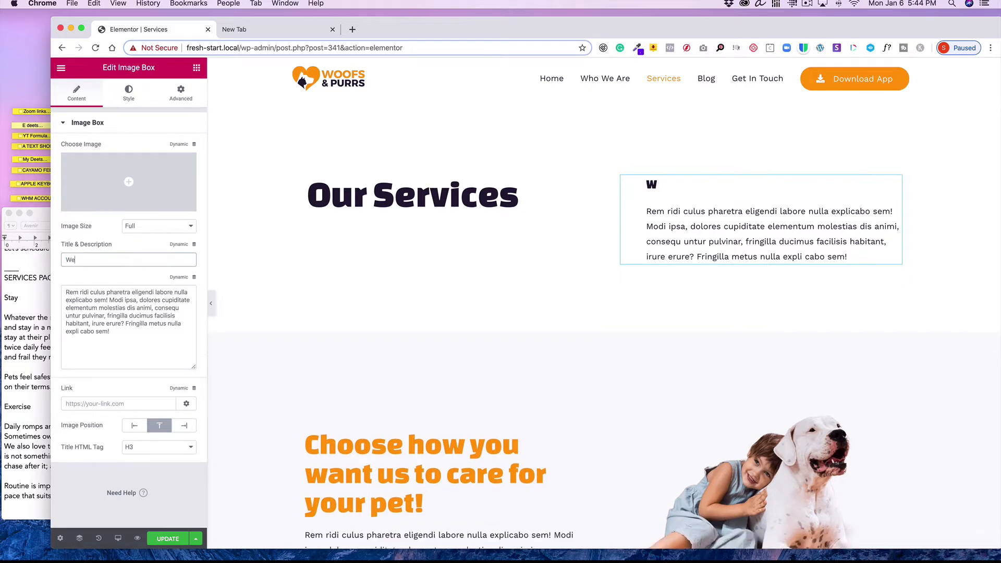
{"action": "type", "text": "offer a va"}
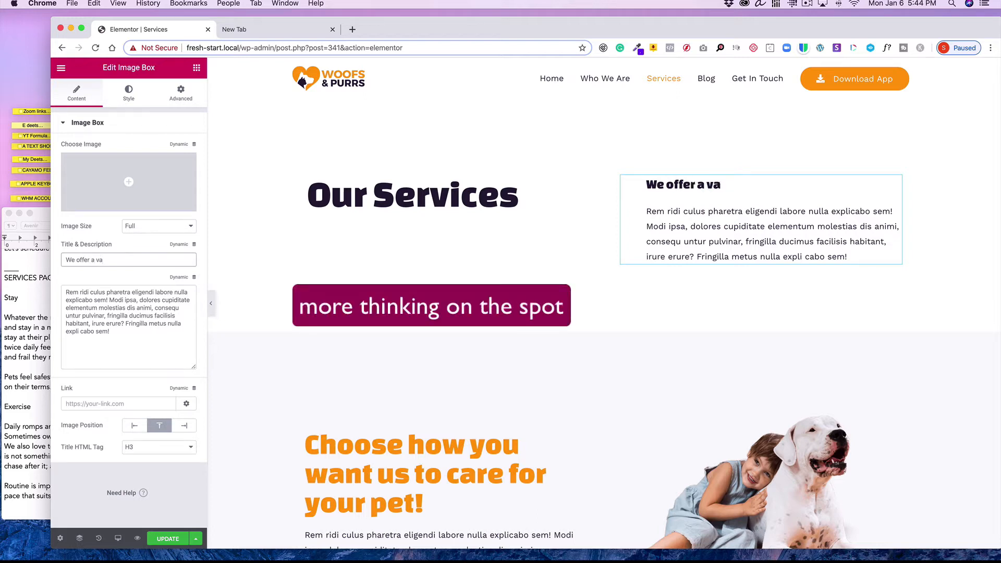
{"action": "type", "text": "riety of care"}
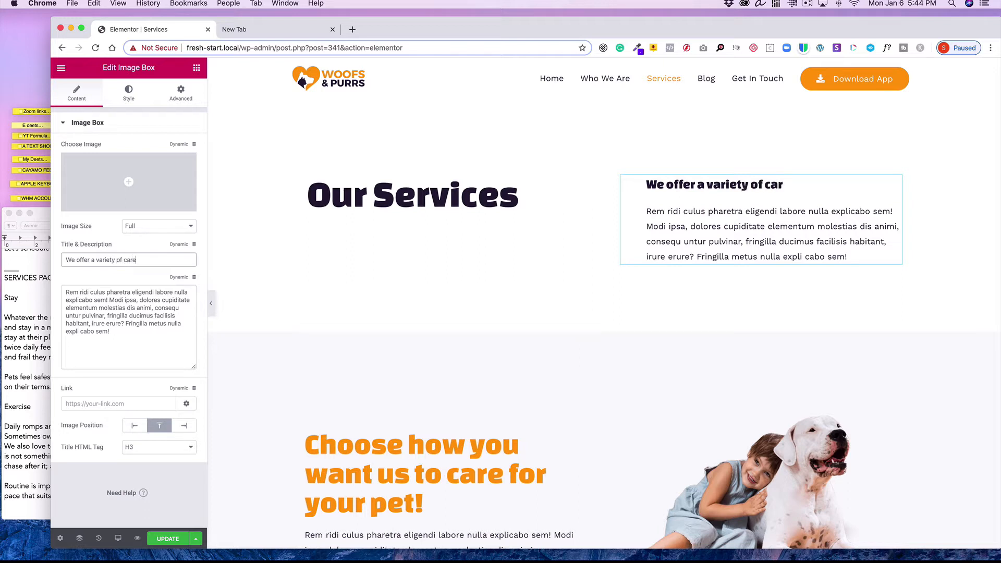
{"action": "type", "text": " choices"}
Replace the image box description with "We are also happy to provide customizes services, we know not all pets are alike!"
{"action": "left_click_drag", "start_coordinate": [179, 353], "coordinate": [37, 285]}
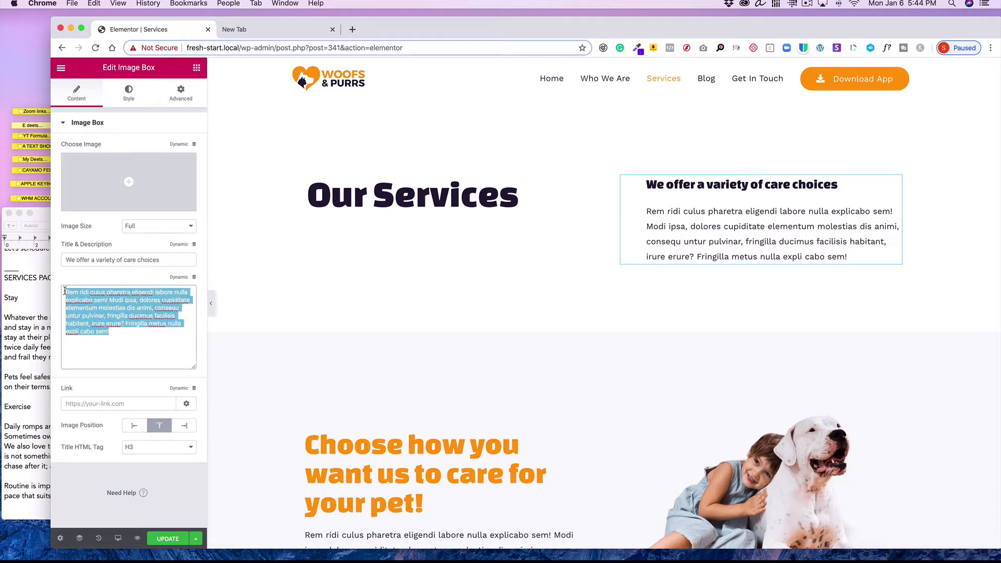
{"action": "type", "text": "We"}
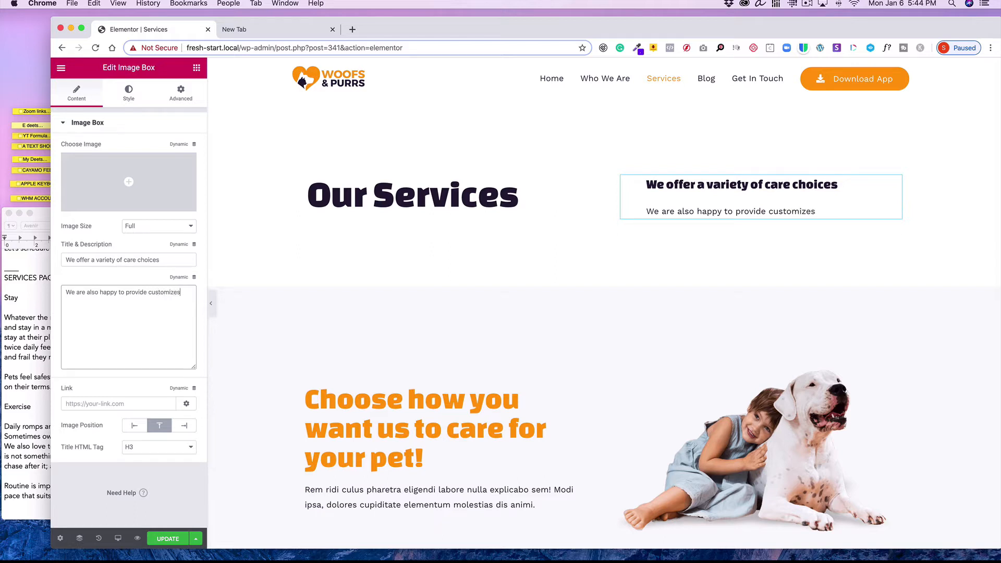
{"action": "type", "text": "vvi"}
{"action": "type", "text": "services if you don't see"}
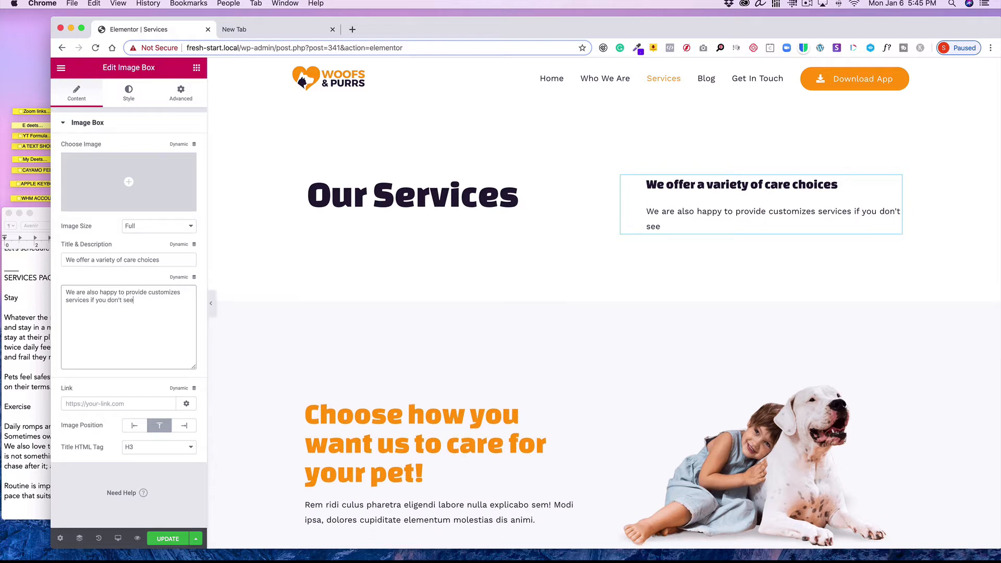
{"action": "key", "text": "BackSpace"}
{"action": "key", "text": "BackSpace"}
{"action": "key", "text": "BackSpace"}
{"action": "key", "text": "BackSpace"}
{"action": "key", "text": "BackSpace"}
{"action": "key", "text": "BackSpace"}
{"action": "key", "text": "BackSpace"}
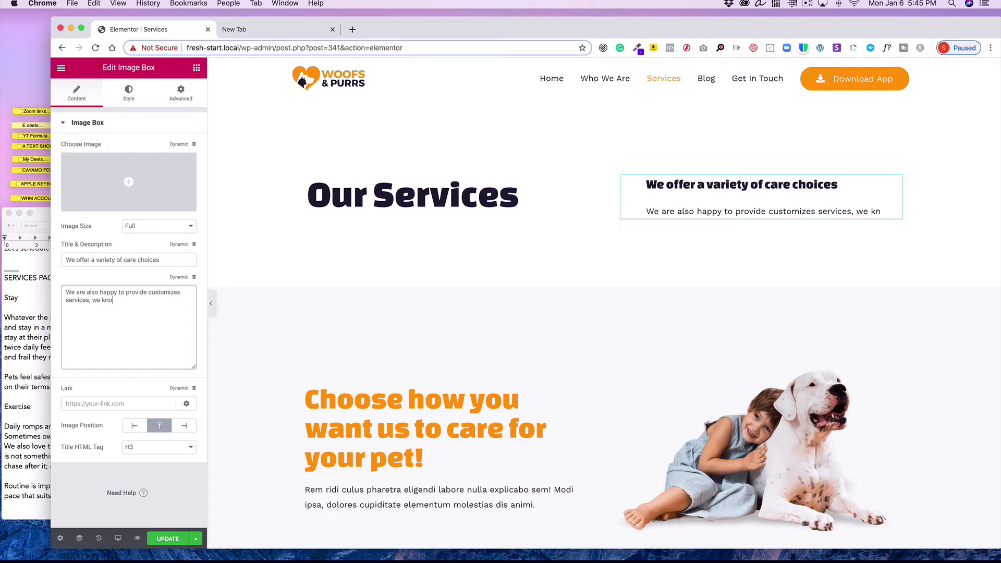
{"action": "type", "text": "w not all "}
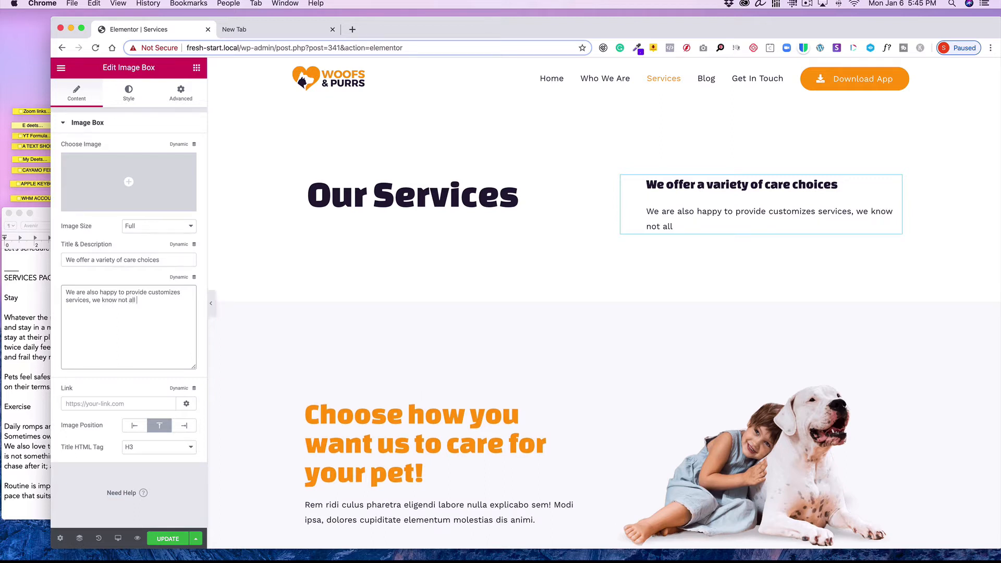
{"action": "type", "text": "pets are alike!"}
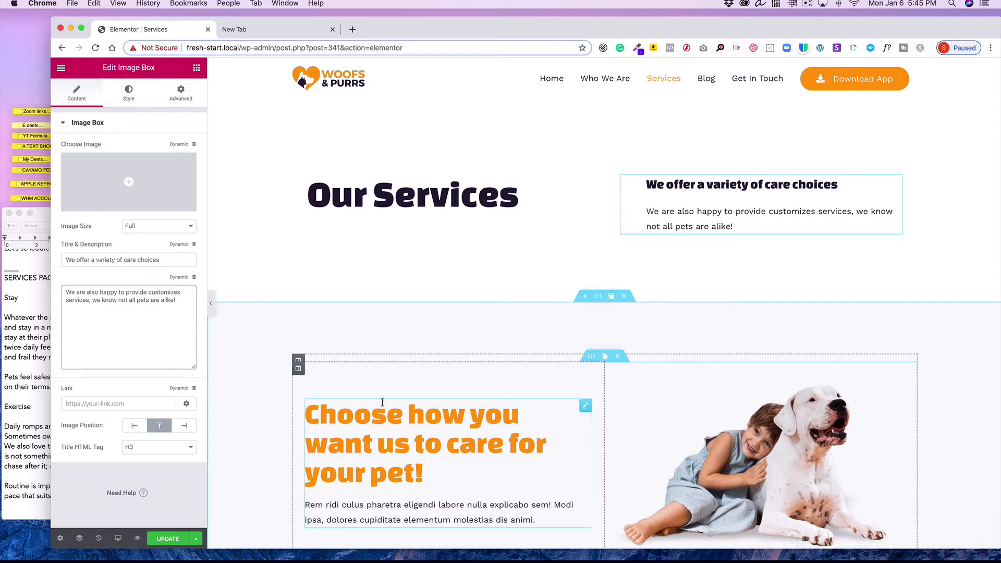
Scroll through the Services copy in the text document to check the Stay, Exercise and later sections
{"action": "scroll", "coordinate": [383, 404], "scroll_direction": "down", "scroll_amount": 5}
{"action": "scroll", "coordinate": [384, 404], "scroll_direction": "up", "scroll_amount": 3}
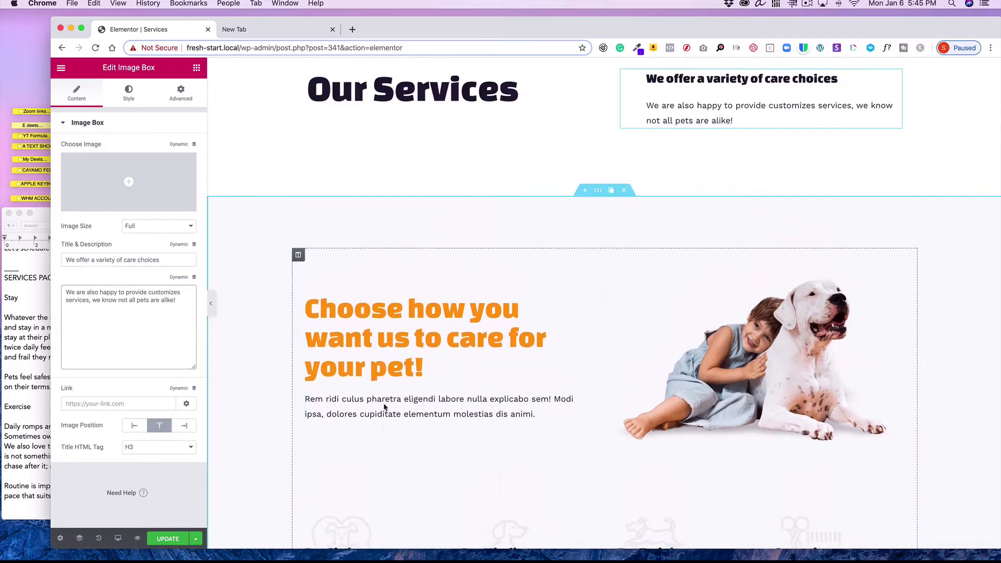
{"action": "left_click", "coordinate": [30, 367]}
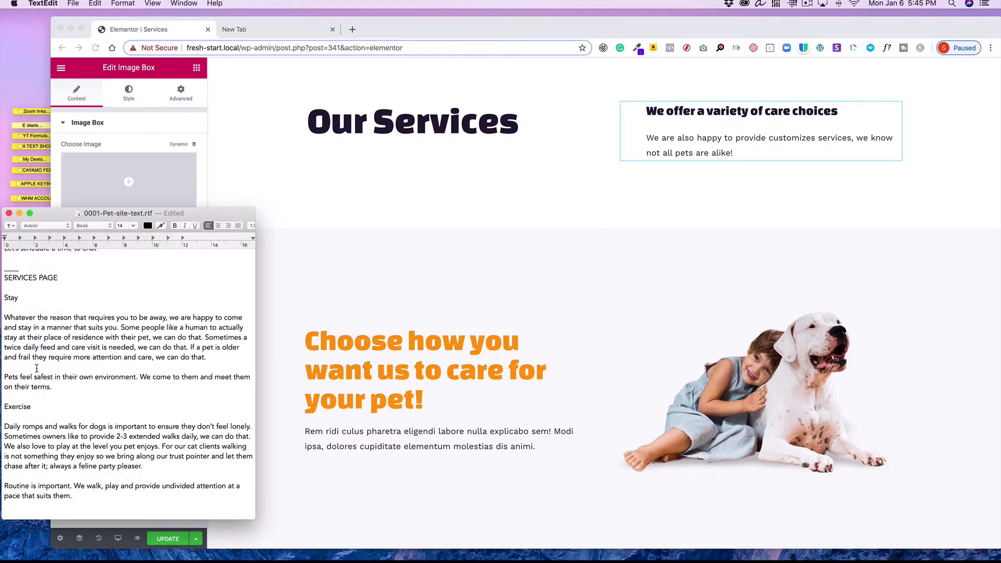
{"action": "scroll", "coordinate": [35, 369], "scroll_direction": "down", "scroll_amount": 8}
{"action": "scroll", "coordinate": [35, 370], "scroll_direction": "down", "scroll_amount": 5}
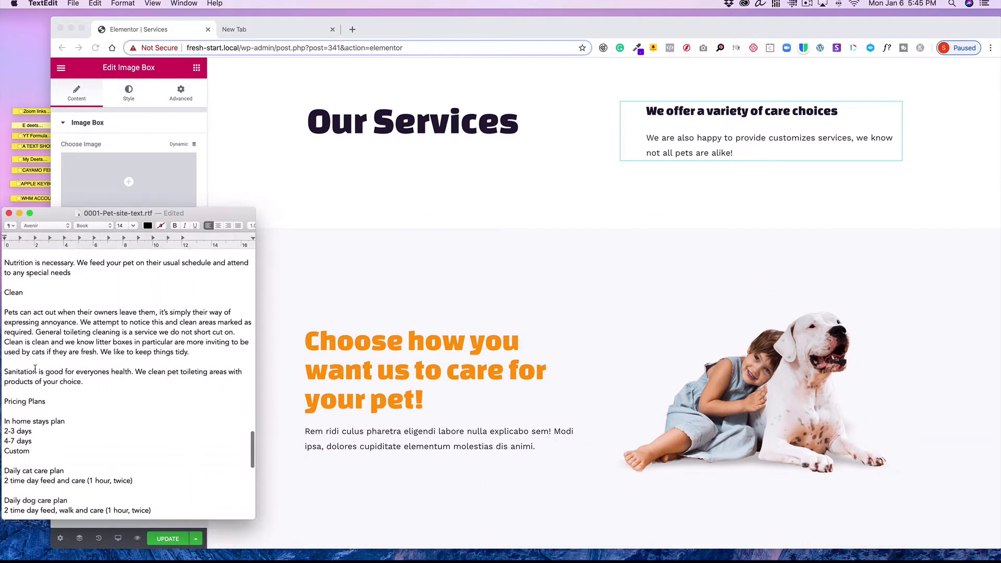
{"action": "scroll", "coordinate": [34, 369], "scroll_direction": "up", "scroll_amount": 10}
{"action": "scroll", "coordinate": [35, 369], "scroll_direction": "up", "scroll_amount": 5}
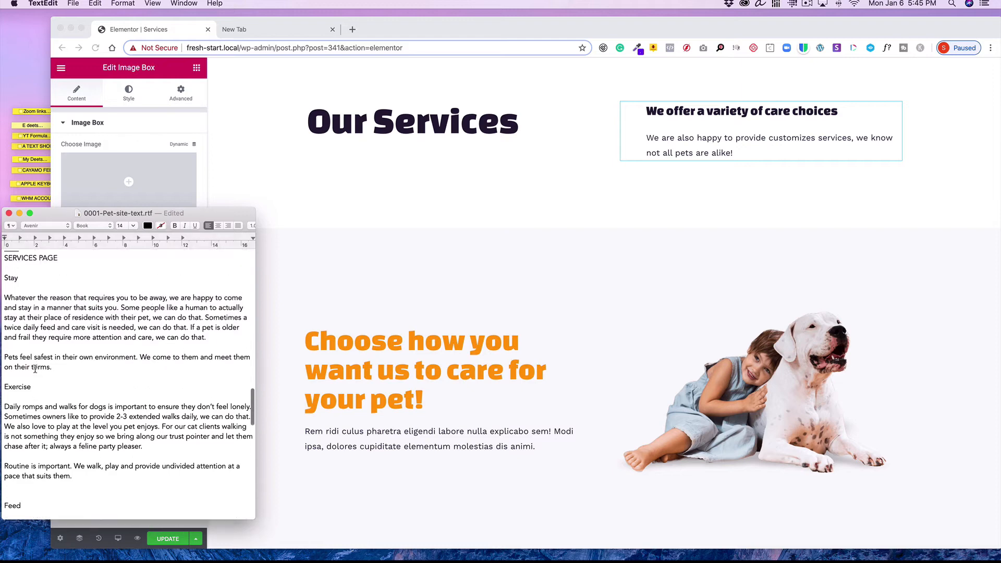
Add a new two-column section above the "Choose how you want us to care for your pet!" section
{"action": "left_click", "coordinate": [592, 271]}
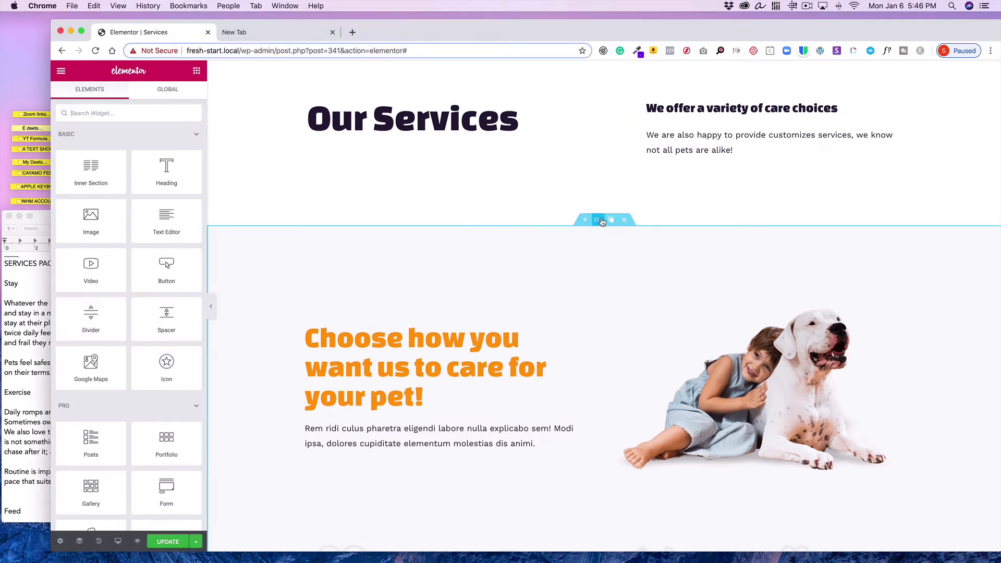
{"action": "left_click", "coordinate": [585, 220]}
{"action": "left_click", "coordinate": [594, 270]}
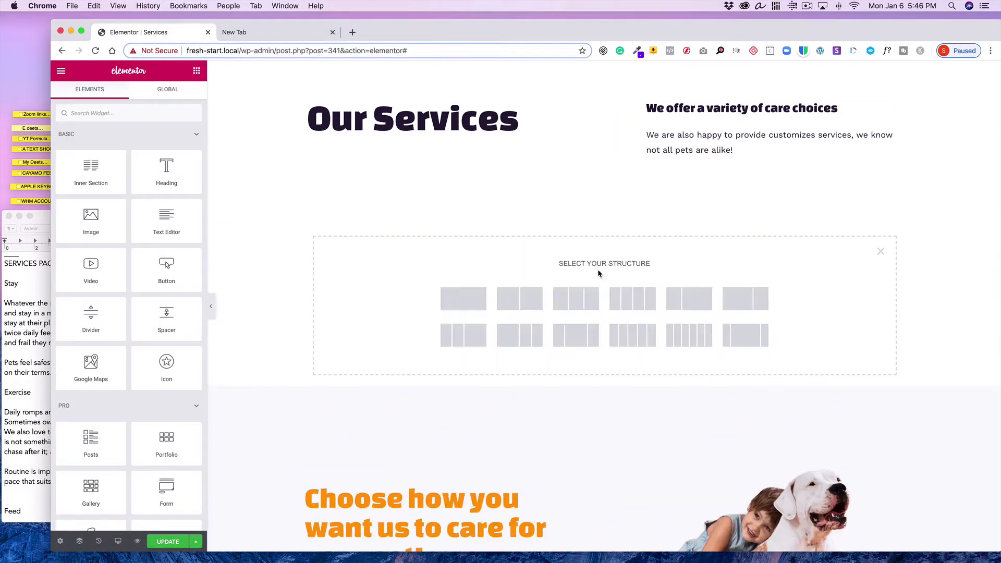
{"action": "left_click", "coordinate": [519, 299]}
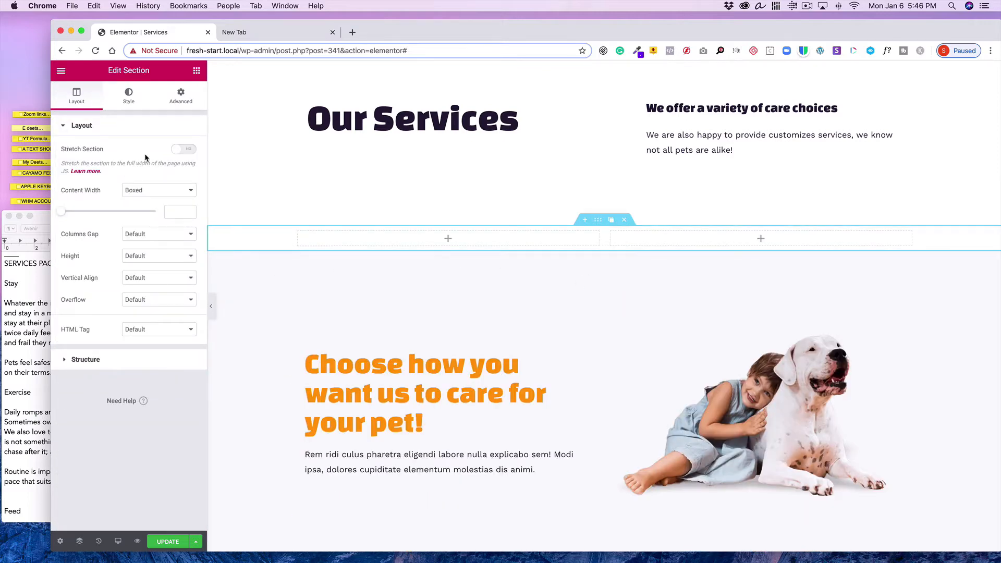
Unlink the new section's padding and set top and bottom padding to 30
{"action": "left_click", "coordinate": [182, 96]}
{"action": "left_click", "coordinate": [183, 217]}
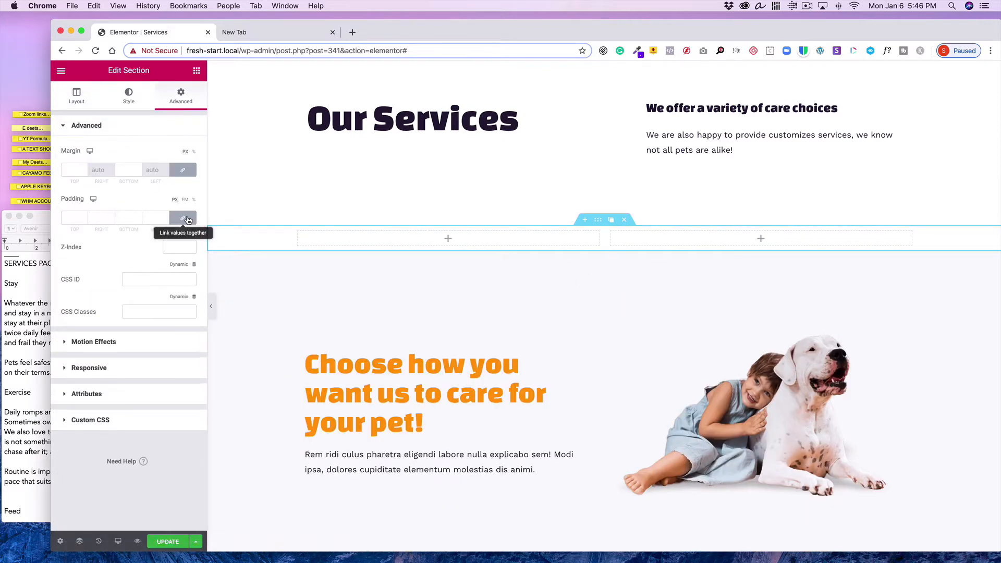
{"action": "double_click", "coordinate": [76, 217]}
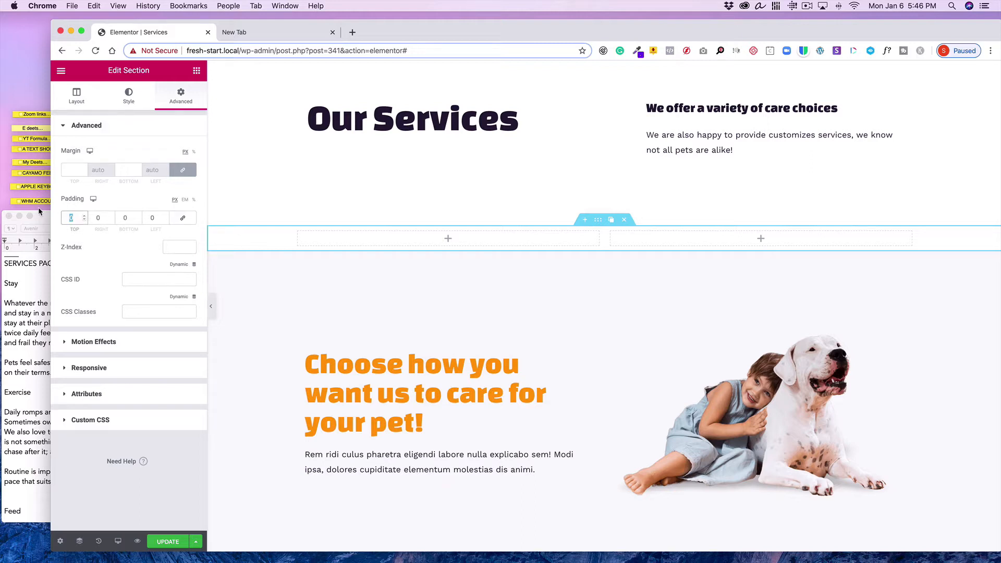
{"action": "type", "text": "30"}
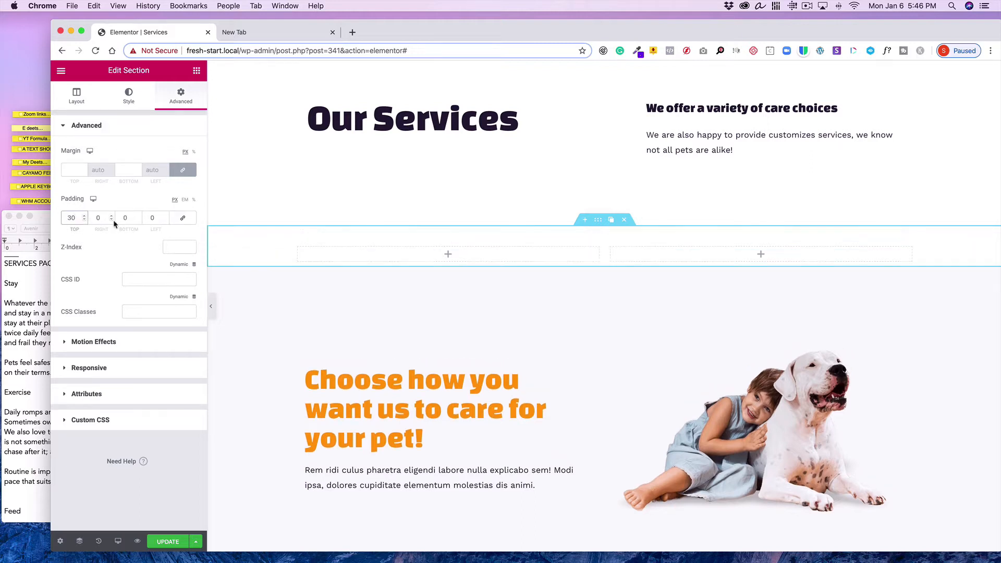
{"action": "double_click", "coordinate": [130, 218]}
{"action": "type", "text": "30"}
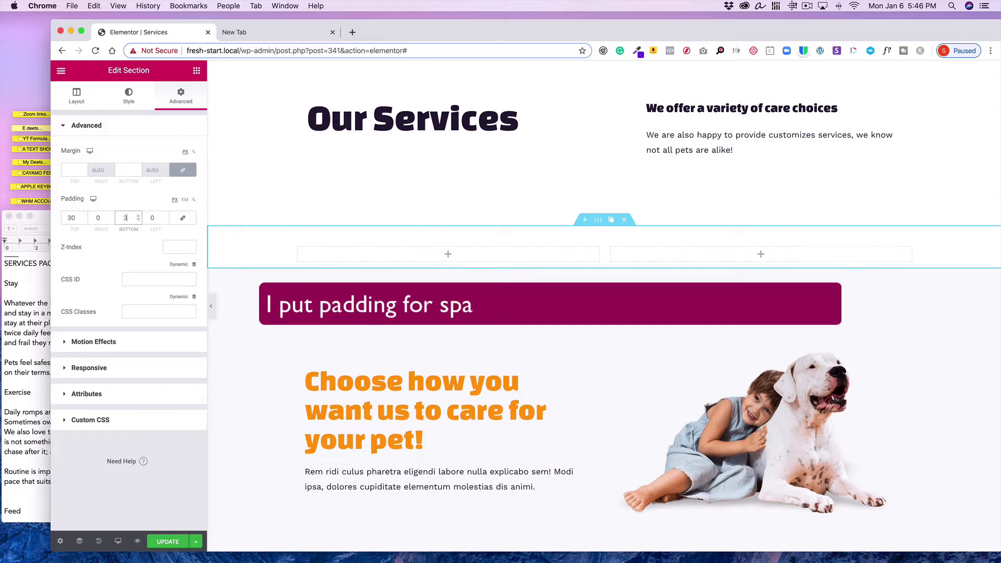
Select and copy the Stay paragraph from the text document
{"action": "left_click", "coordinate": [23, 343]}
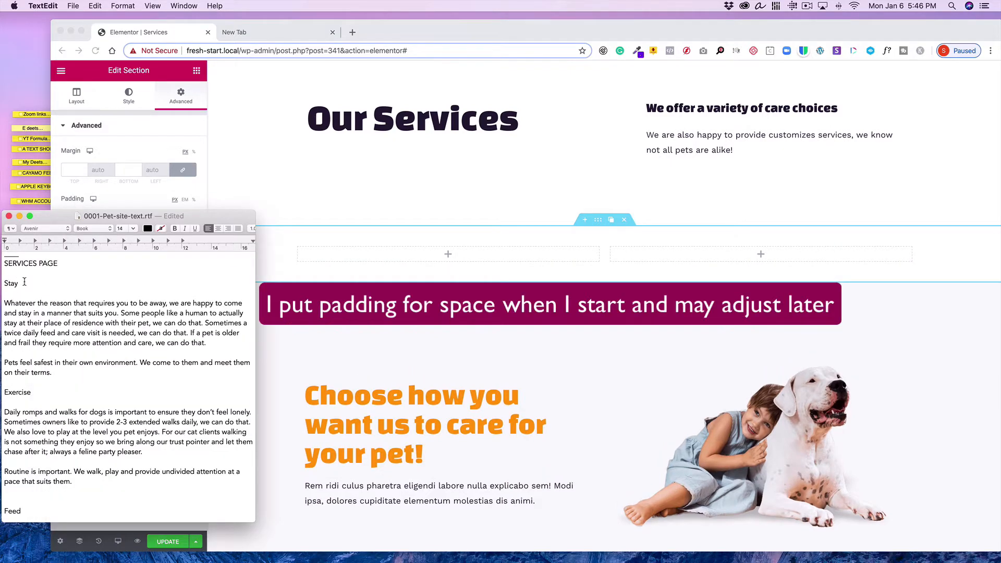
{"action": "left_click_drag", "start_coordinate": [211, 345], "coordinate": [2, 307]}
{"action": "left_click", "coordinate": [95, 5]}
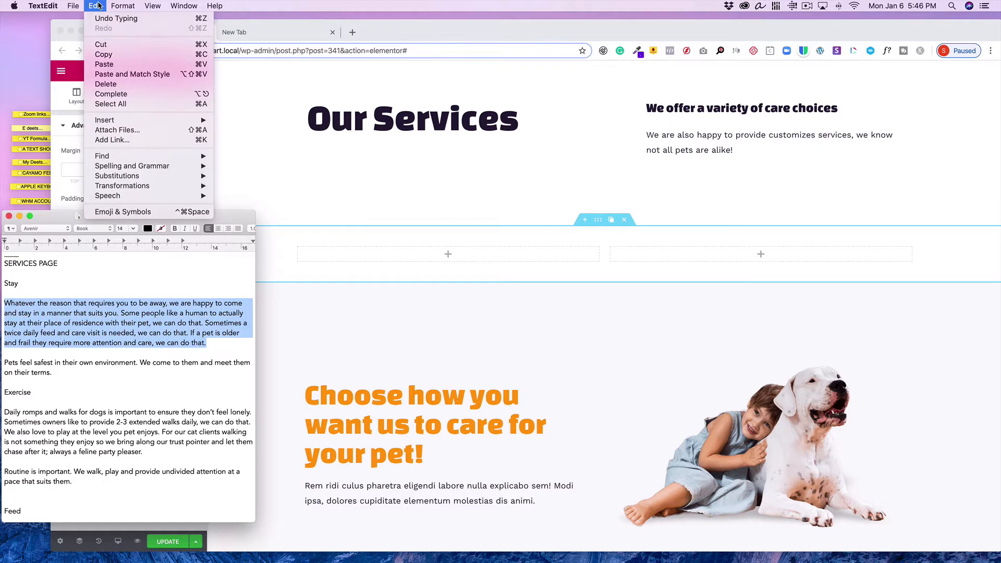
{"action": "left_click", "coordinate": [105, 57]}
{"action": "left_click", "coordinate": [365, 249]}
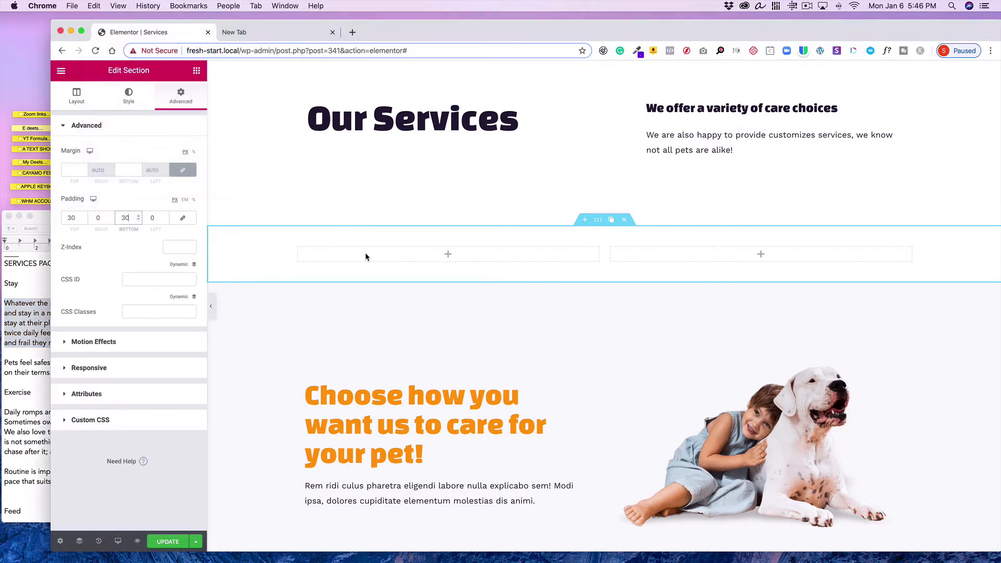
Add a Heading widget to the section's left column and set its title to Stay
{"action": "left_click", "coordinate": [197, 70]}
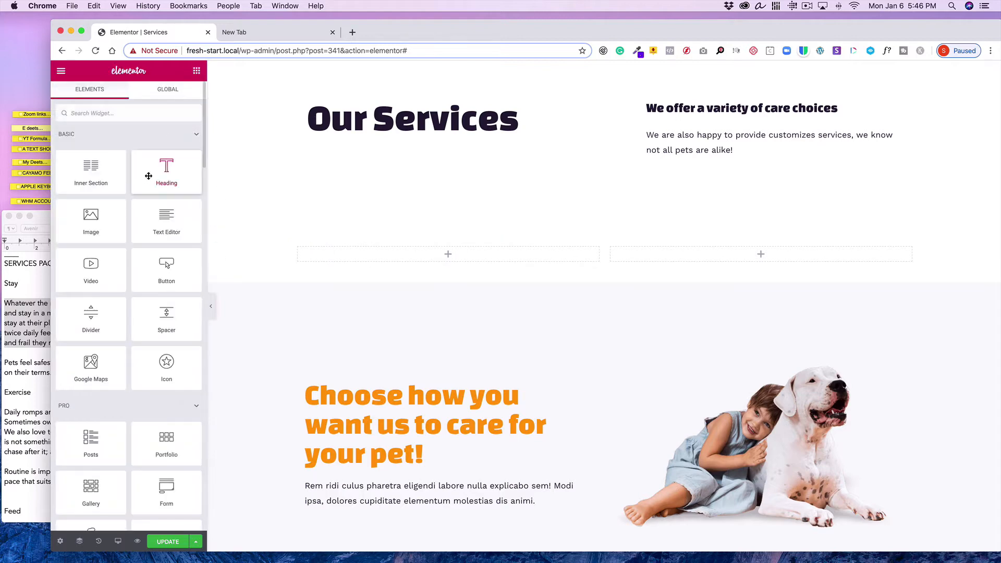
{"action": "left_click_drag", "start_coordinate": [156, 178], "coordinate": [389, 257]}
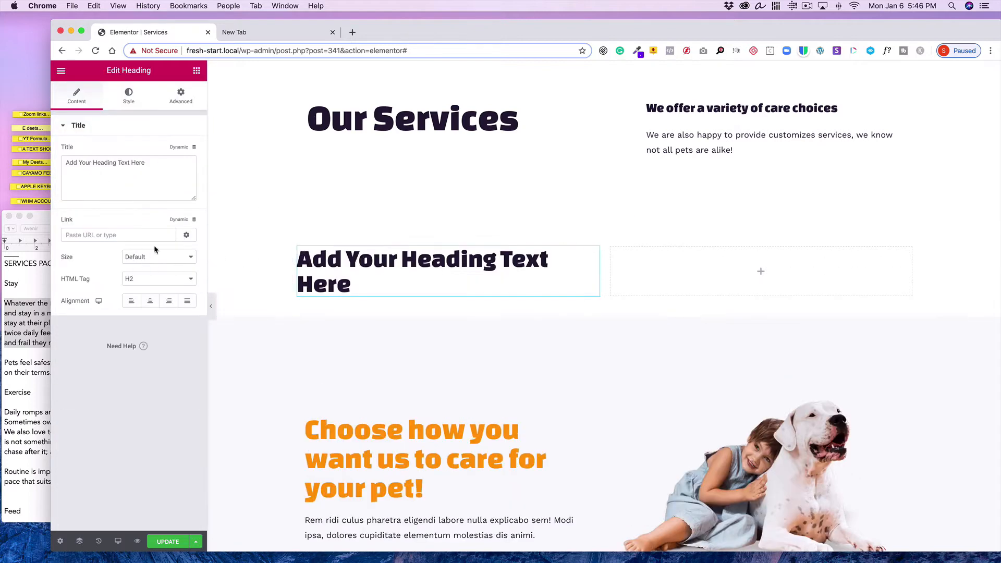
{"action": "left_click_drag", "start_coordinate": [154, 165], "coordinate": [37, 150]}
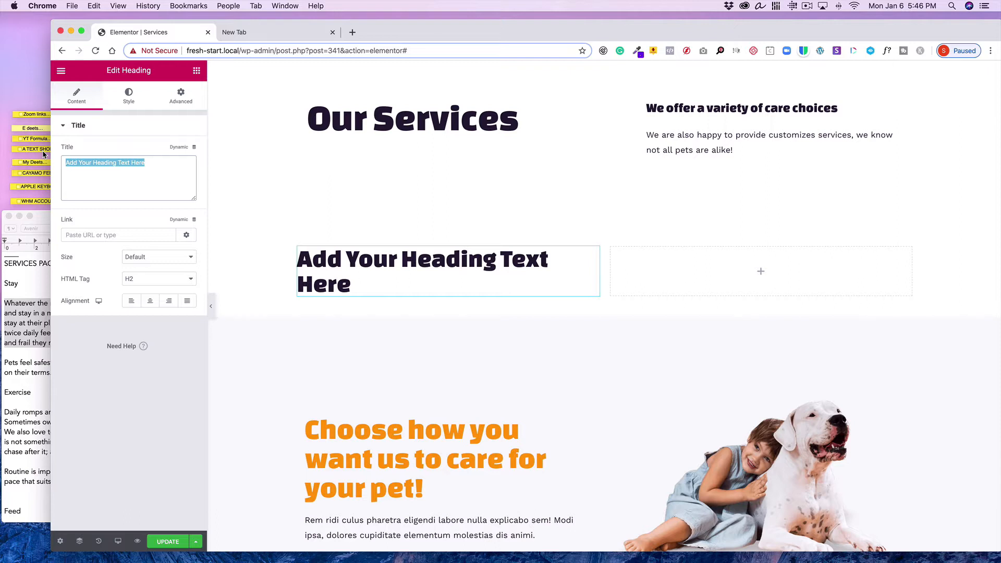
{"action": "type", "text": "Stay"}
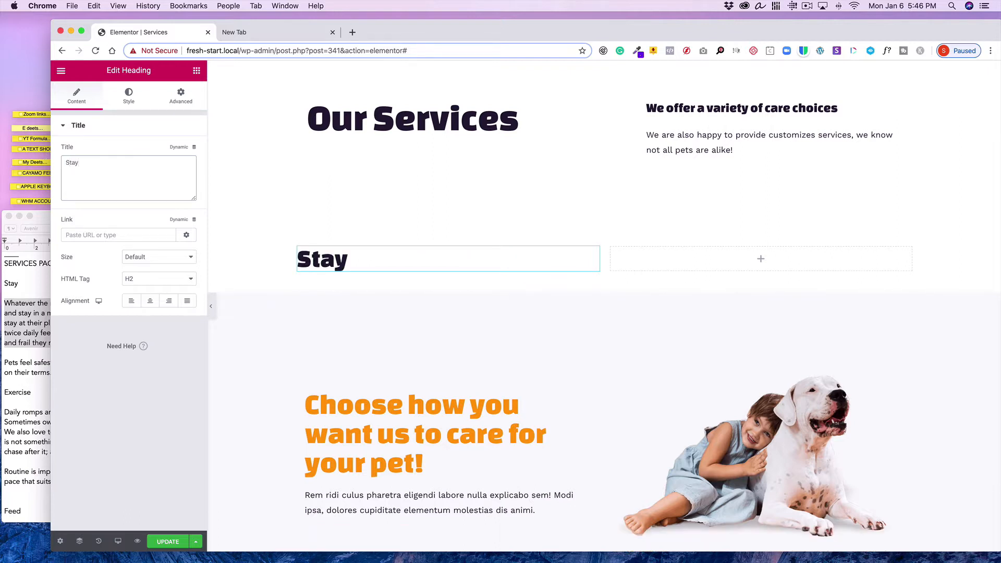
Add a Text Editor widget below the Stay heading and copy the Stay paragraph from the document again
{"action": "left_click", "coordinate": [197, 70]}
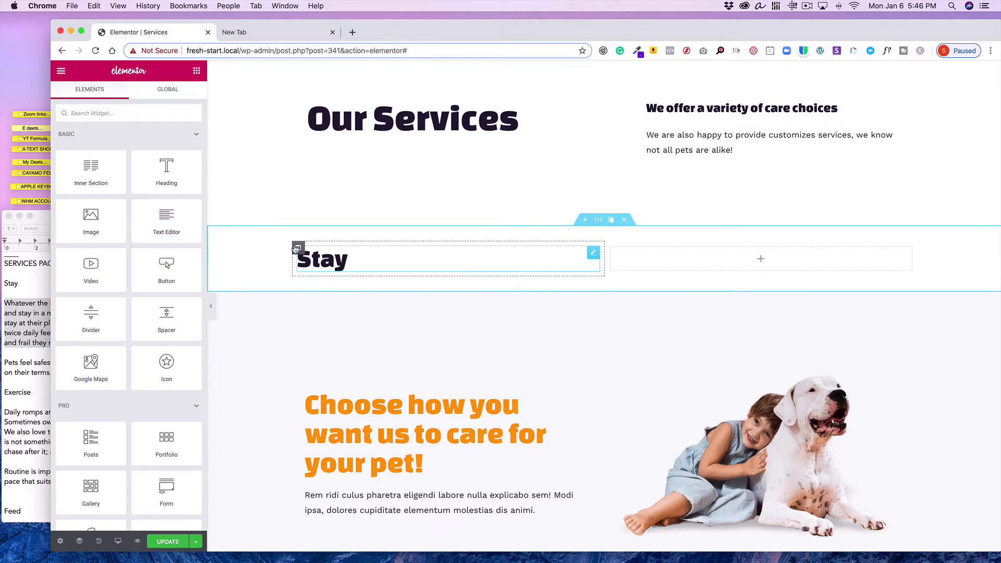
{"action": "left_click_drag", "start_coordinate": [152, 206], "coordinate": [360, 271]}
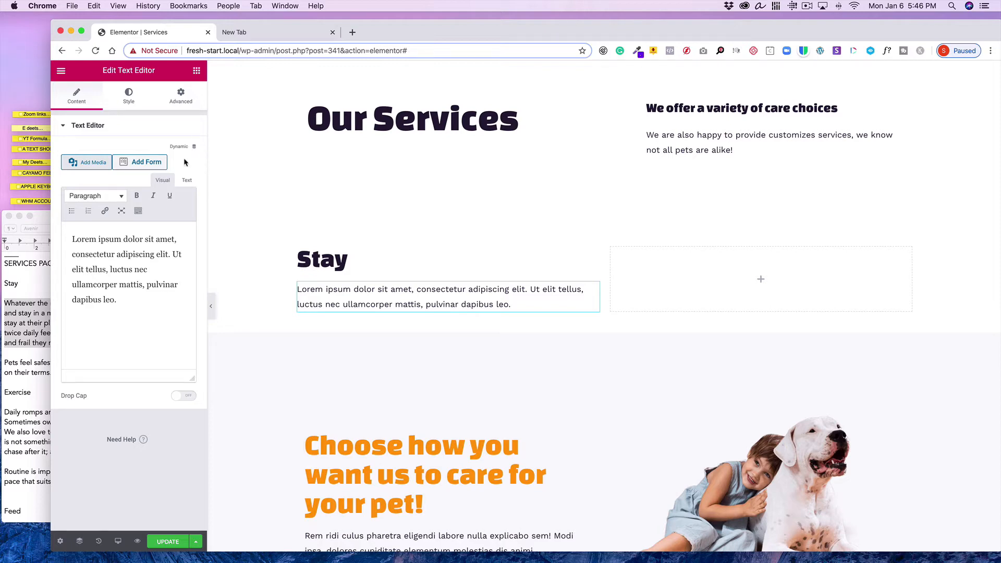
{"action": "left_click", "coordinate": [19, 329]}
{"action": "left_click", "coordinate": [95, 5]}
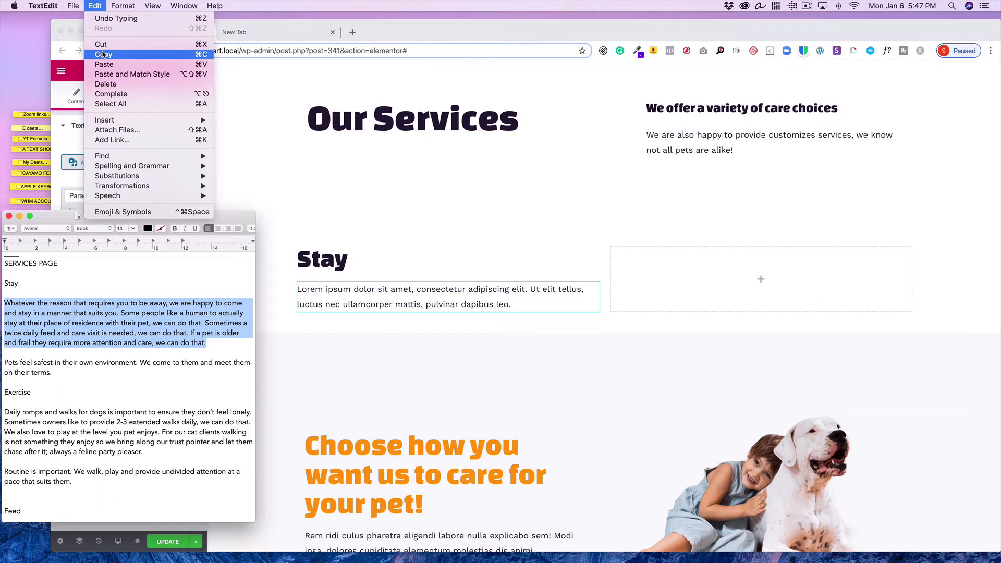
{"action": "left_click", "coordinate": [105, 50]}
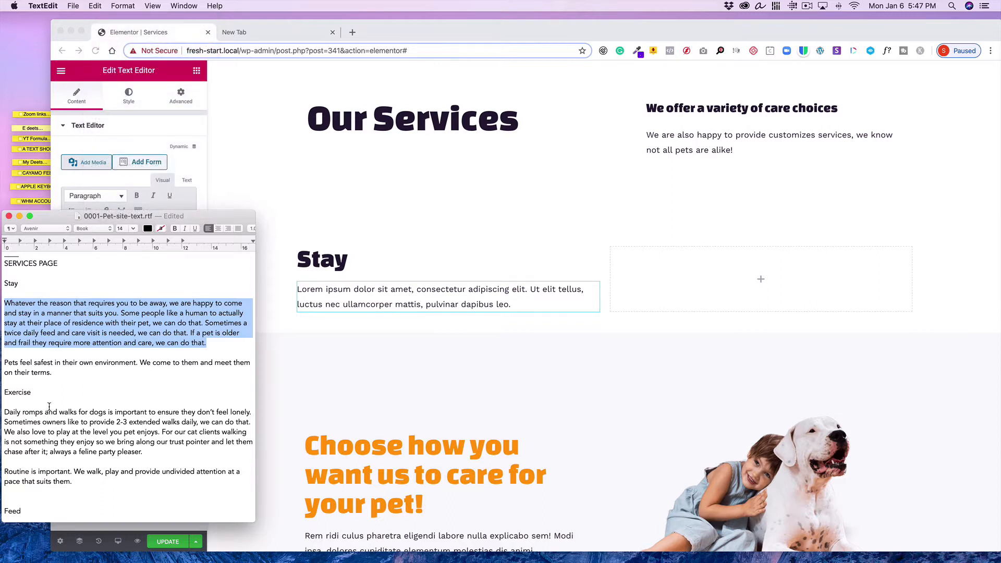
Replace the text editor's placeholder text with the pasted Stay paragraph
{"action": "left_click", "coordinate": [214, 196]}
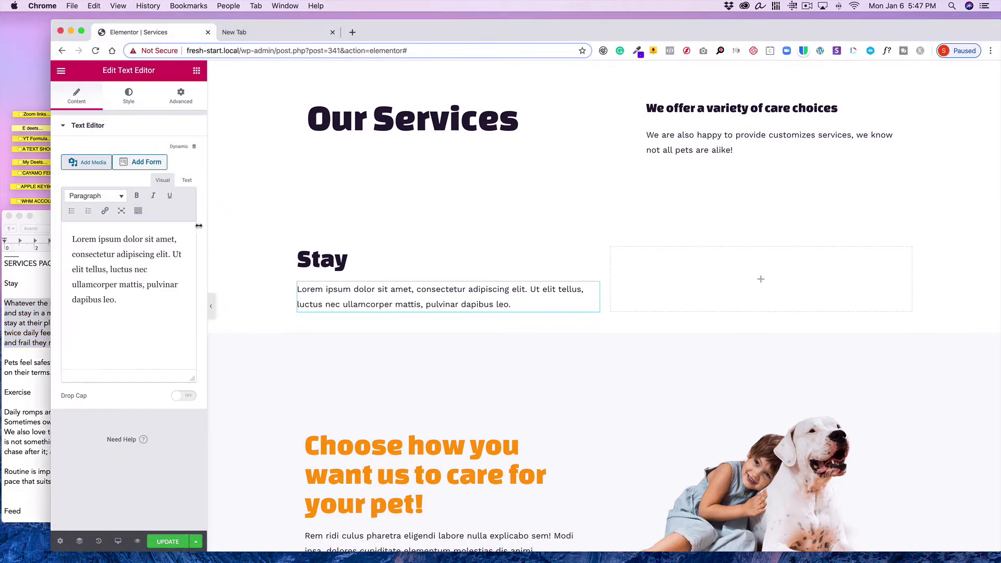
{"action": "left_click", "coordinate": [187, 180]}
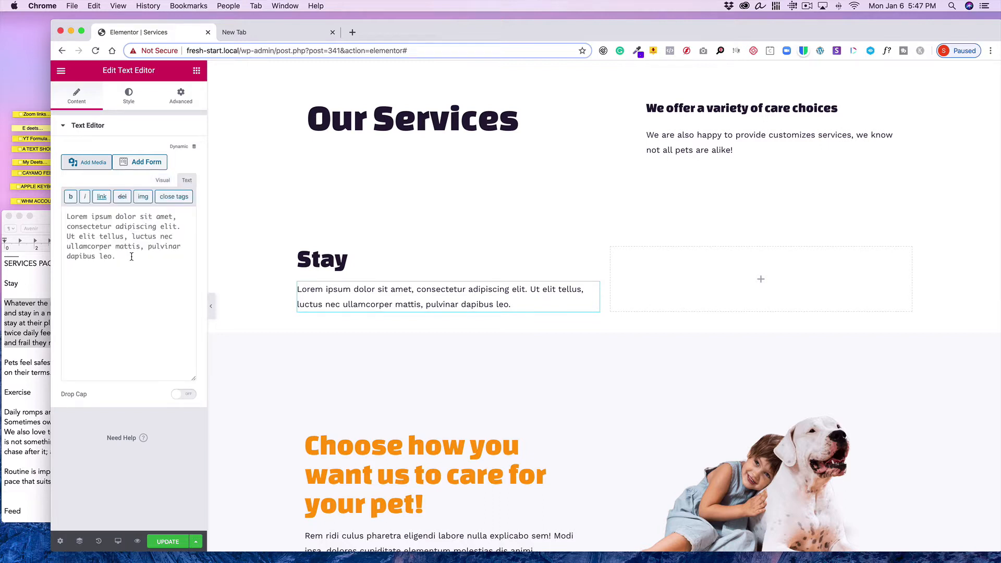
{"action": "left_click_drag", "start_coordinate": [133, 261], "coordinate": [44, 191]}
{"action": "left_click", "coordinate": [100, 8]}
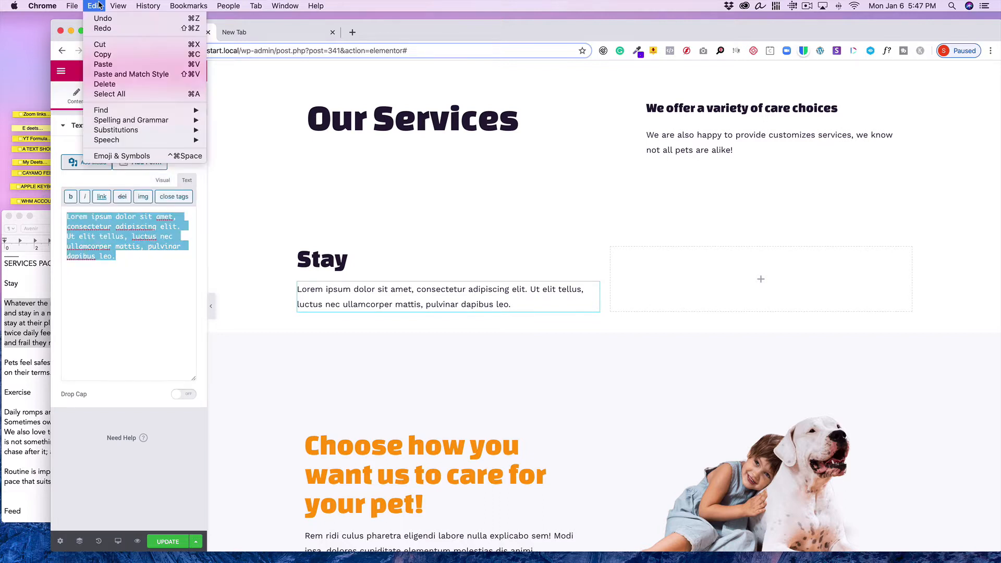
{"action": "left_click", "coordinate": [112, 65]}
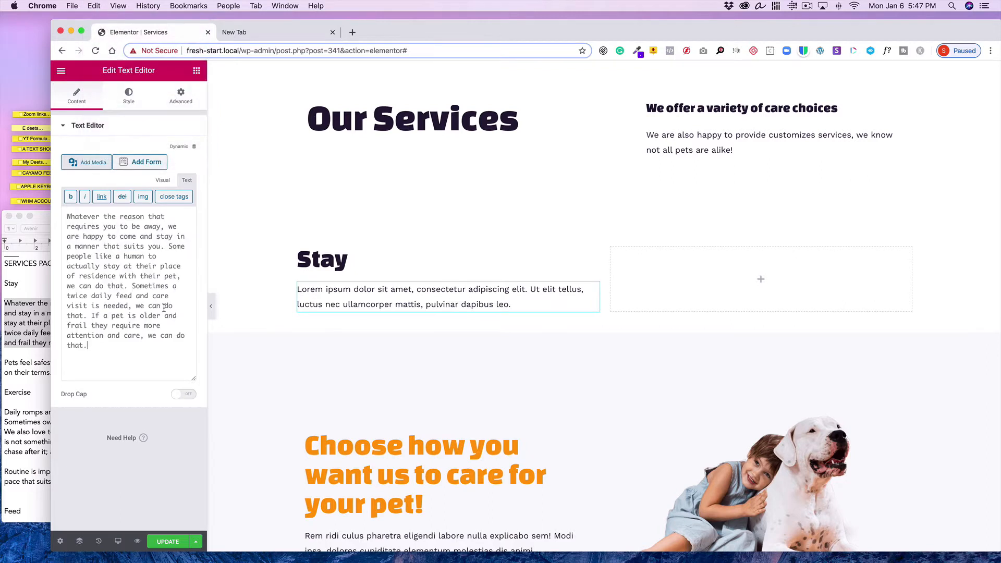
{"action": "left_click", "coordinate": [164, 180]}
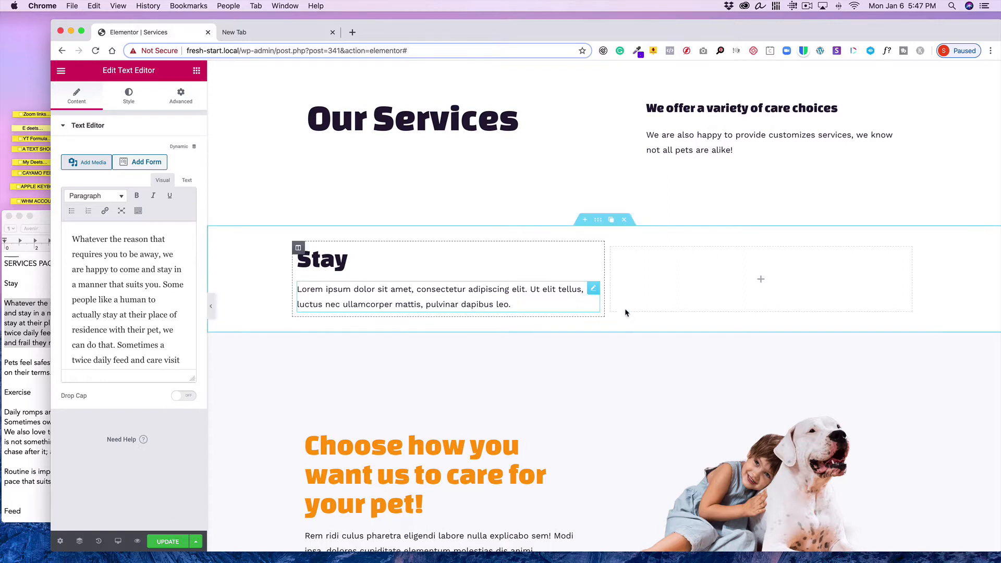
{"action": "left_click", "coordinate": [669, 297]}
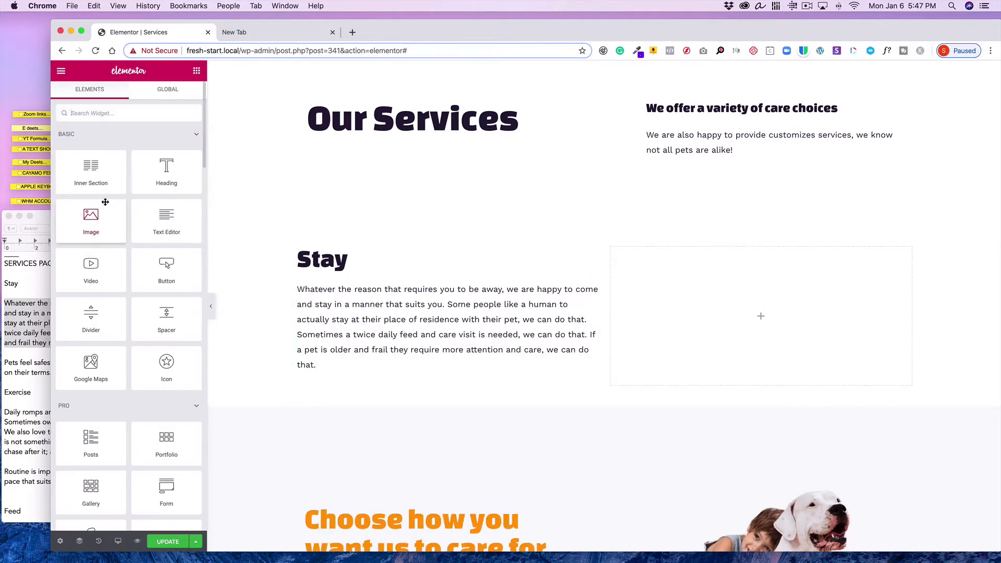
{"action": "key", "text": "a"}
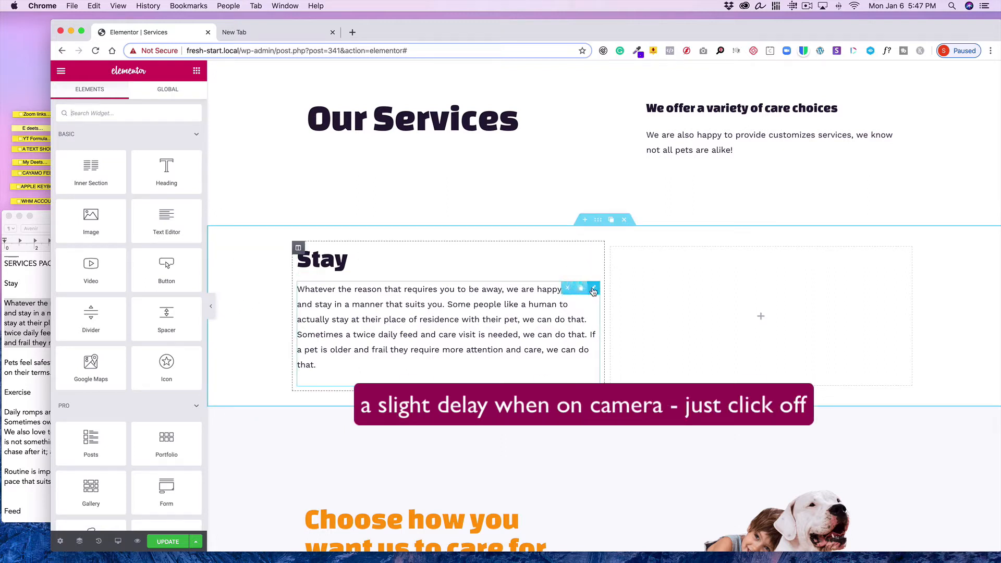
{"action": "left_click", "coordinate": [594, 290]}
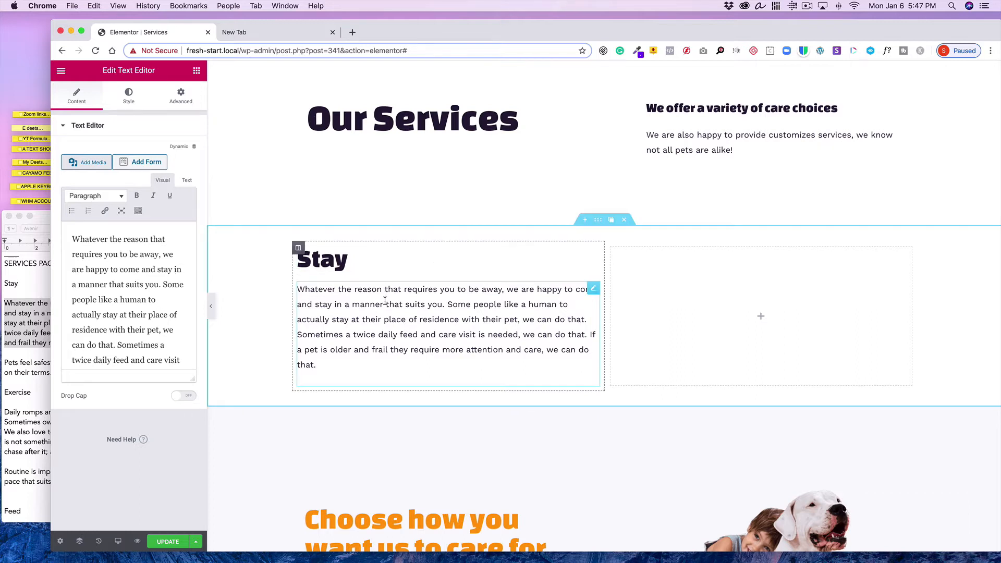
Select and copy the "Pets feel safest in their own environment…" paragraph from the text document
{"action": "left_click", "coordinate": [23, 329]}
{"action": "scroll", "coordinate": [58, 336], "scroll_direction": "down", "scroll_amount": 2}
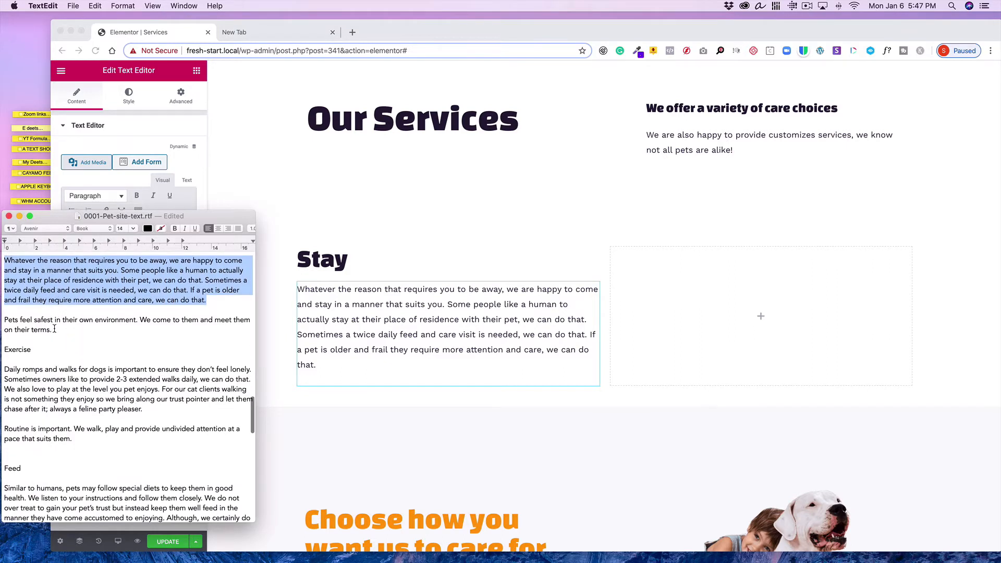
{"action": "left_click_drag", "start_coordinate": [54, 329], "coordinate": [3, 318]}
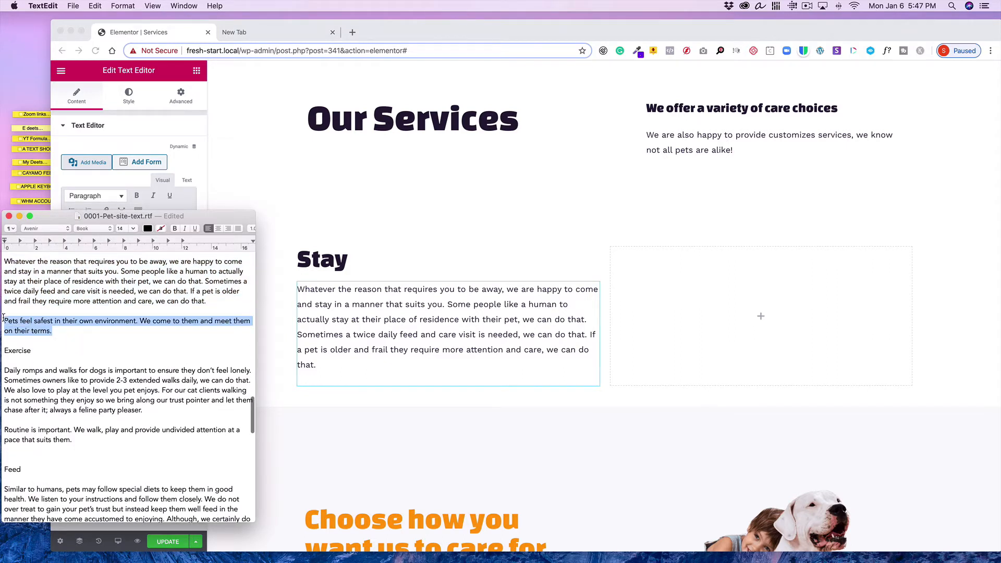
{"action": "left_click", "coordinate": [95, 6]}
{"action": "left_click", "coordinate": [119, 54]}
{"action": "left_click", "coordinate": [364, 223]}
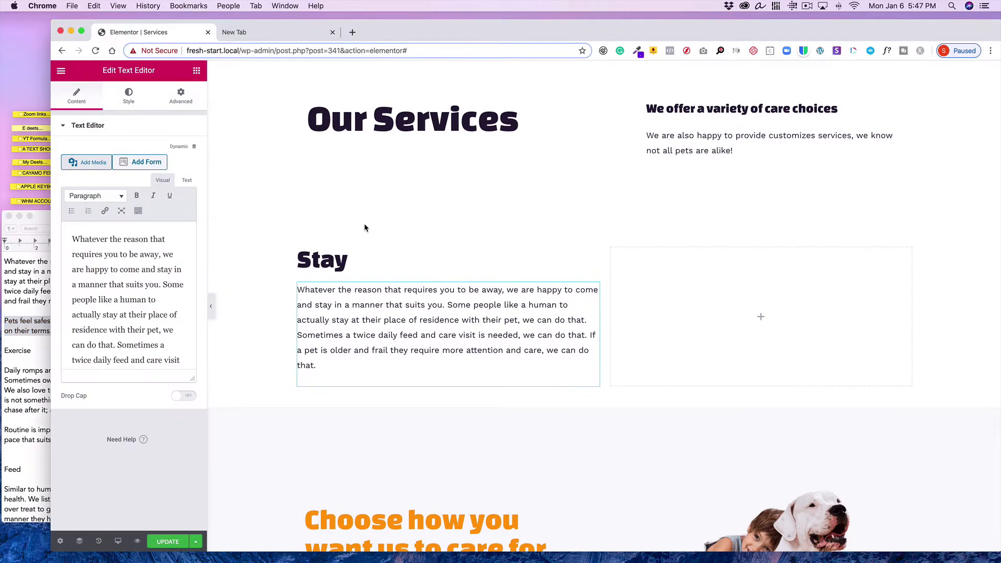
Add a Heading widget below the Stay paragraph and paste the copied "Pets feel safest…" text as its title, matching style
{"action": "left_click", "coordinate": [196, 71]}
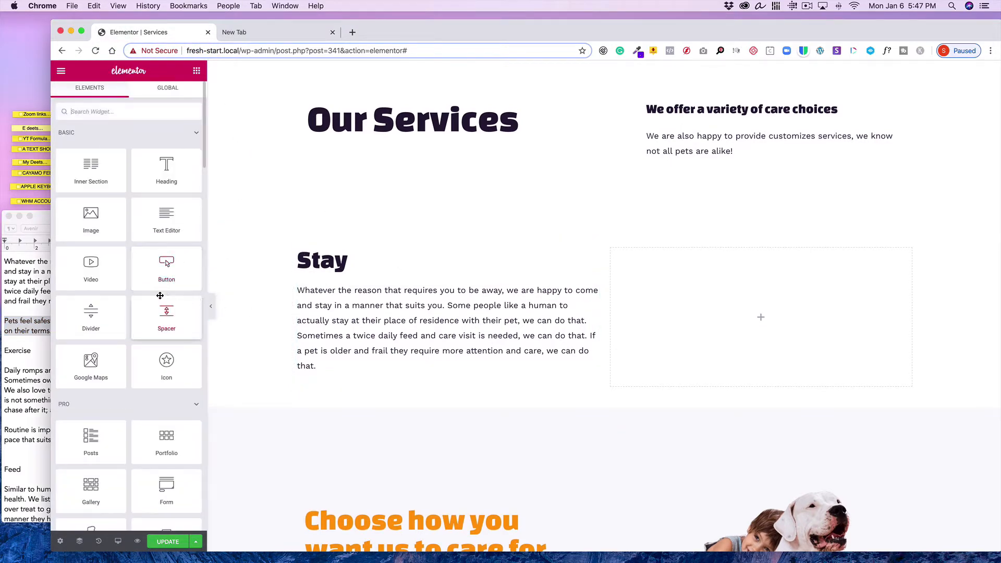
{"action": "left_click_drag", "start_coordinate": [155, 169], "coordinate": [328, 367]}
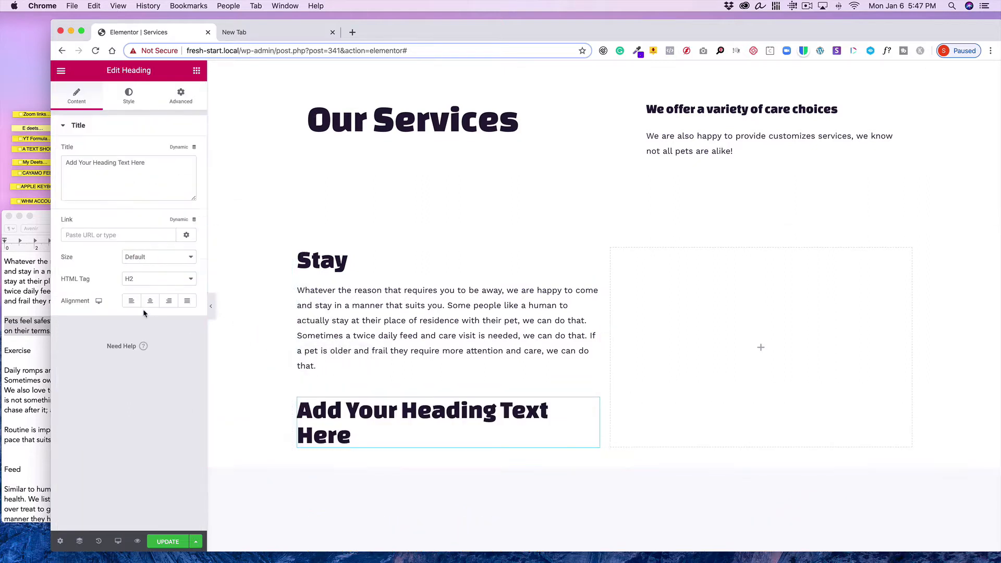
{"action": "triple_click", "coordinate": [149, 161]}
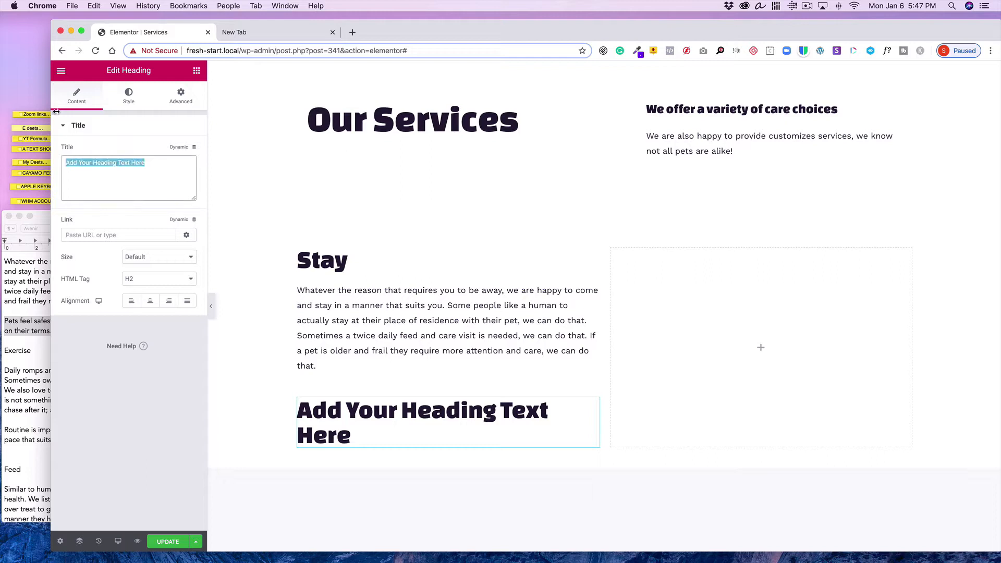
{"action": "left_click", "coordinate": [94, 6]}
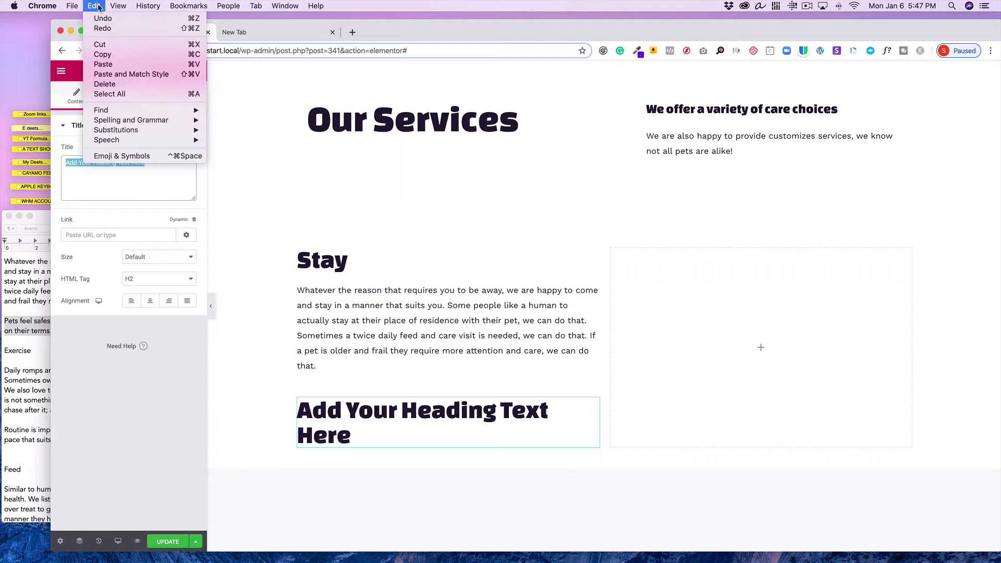
{"action": "left_click", "coordinate": [110, 75]}
Set the new heading's typography to the Montserrat font family at size 20
{"action": "left_click", "coordinate": [130, 100]}
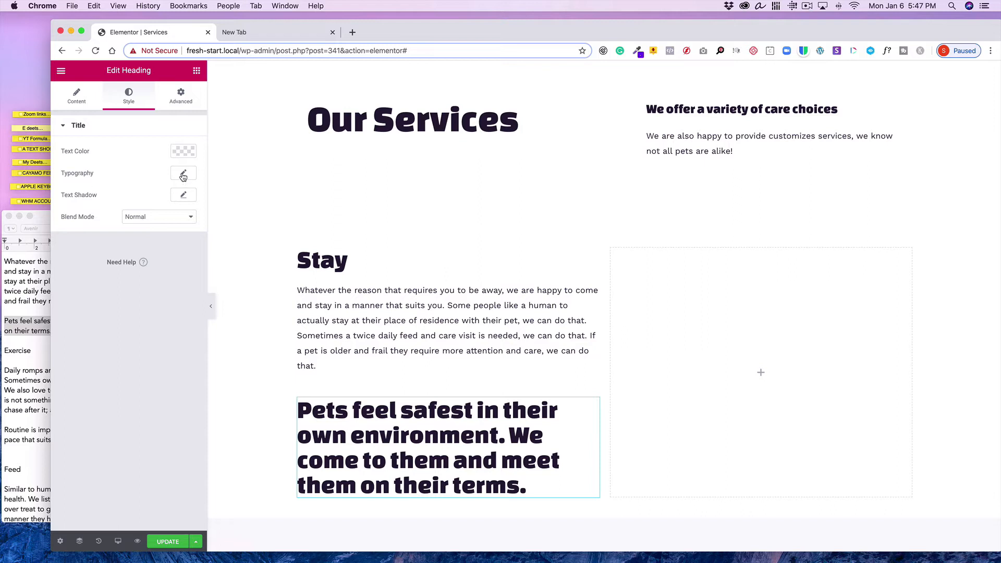
{"action": "left_click", "coordinate": [183, 175]}
{"action": "left_click", "coordinate": [164, 204]}
{"action": "type", "text": "mo"}
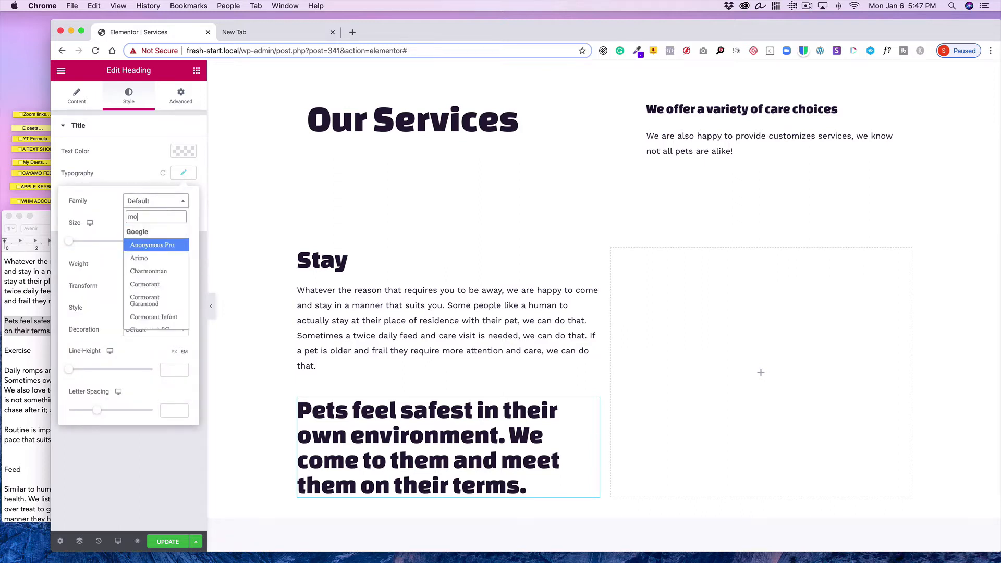
{"action": "type", "text": "nt"}
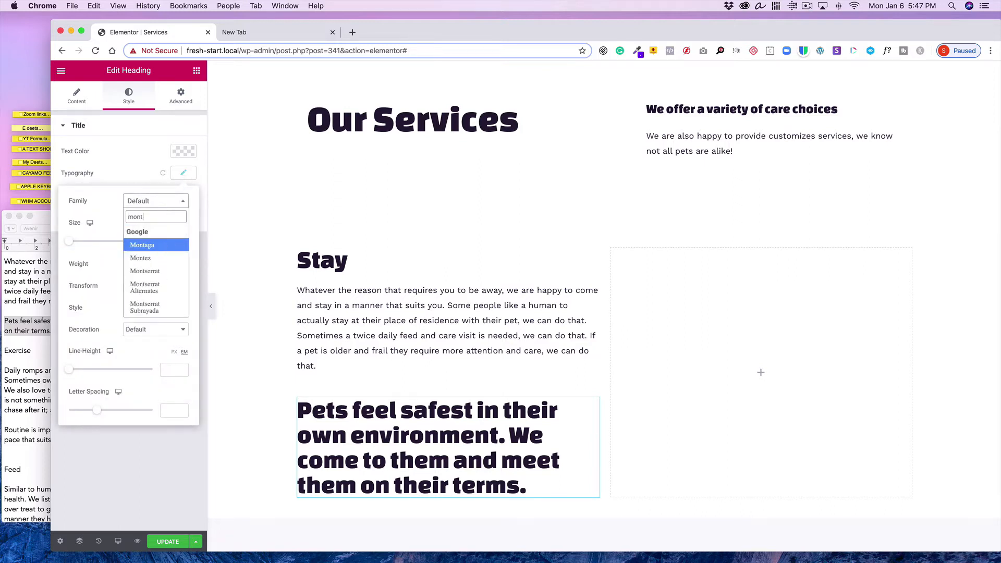
{"action": "left_click", "coordinate": [163, 272]}
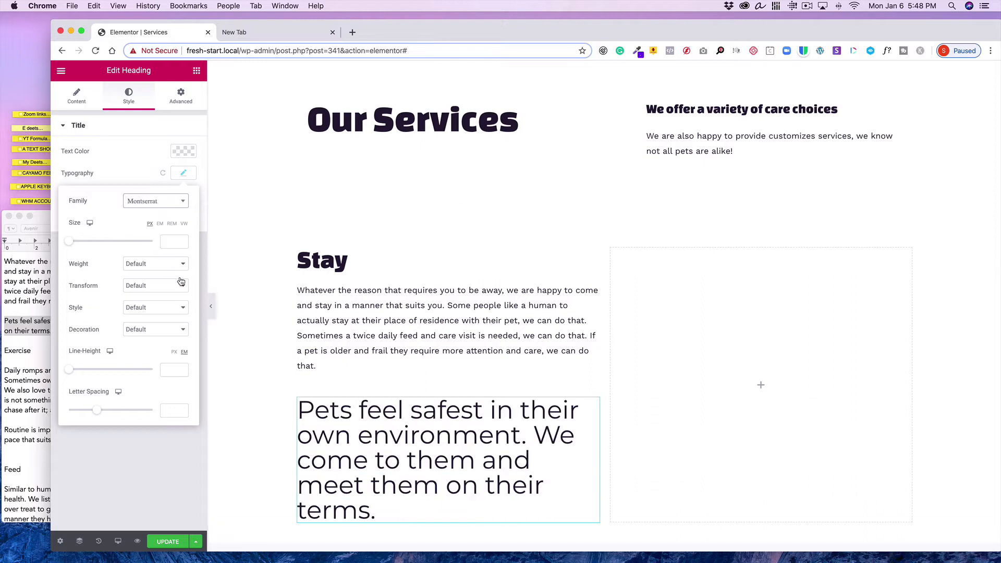
{"action": "left_click", "coordinate": [176, 242]}
{"action": "type", "text": "20"}
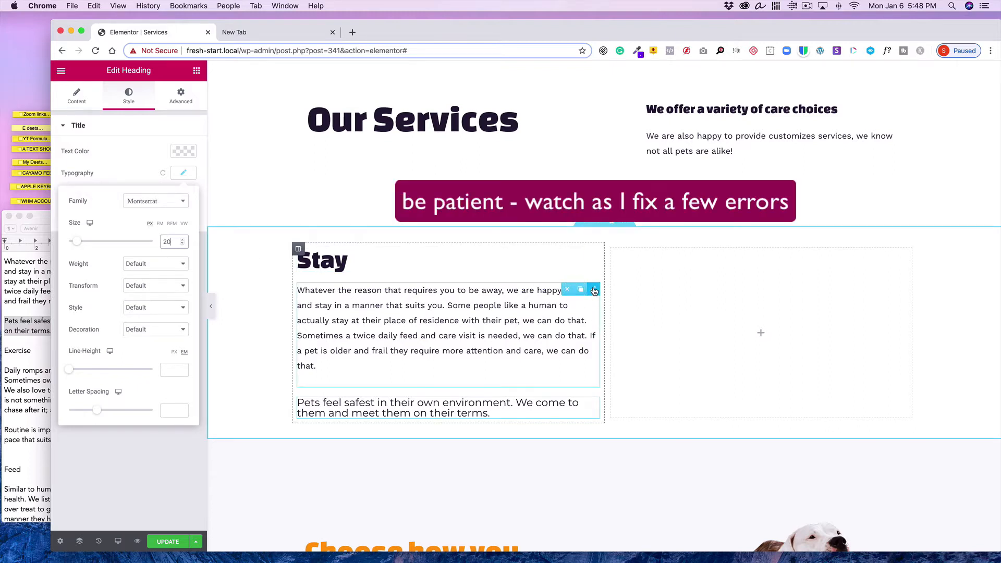
Try copying the Stay text editor's style and pasting it onto the new heading, twice
{"action": "right_click", "coordinate": [594, 290]}
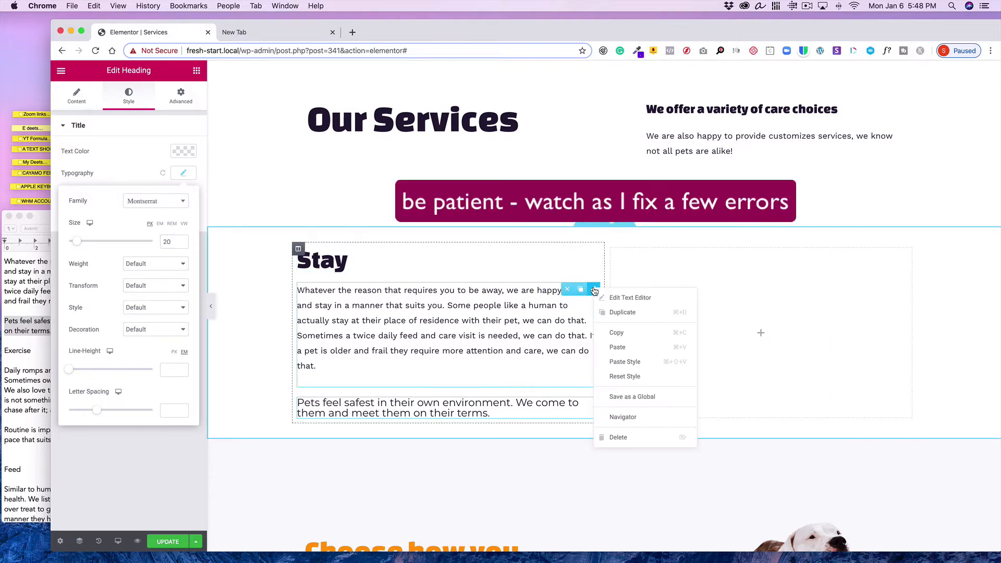
{"action": "left_click", "coordinate": [605, 334]}
{"action": "right_click", "coordinate": [595, 394]}
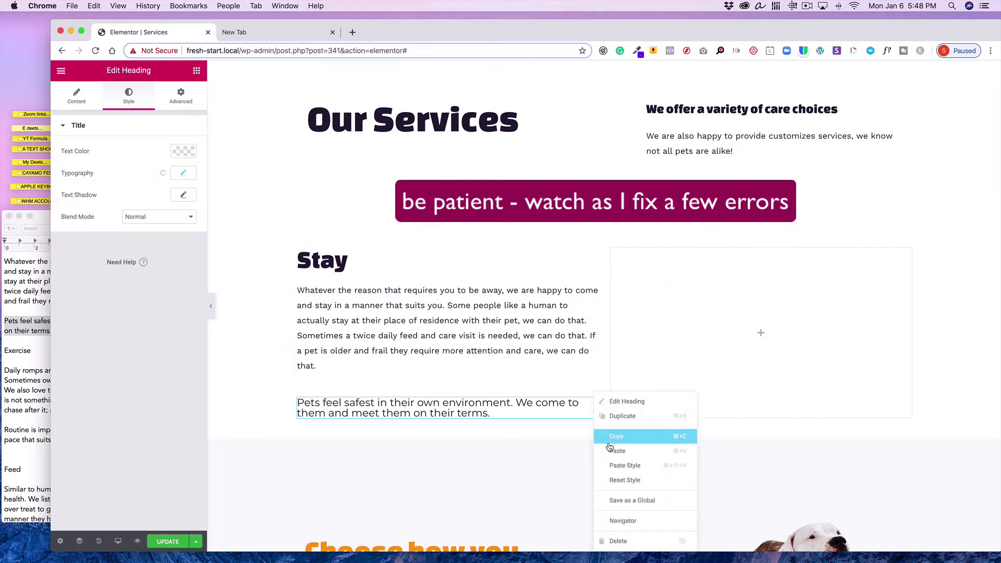
{"action": "left_click", "coordinate": [621, 465]}
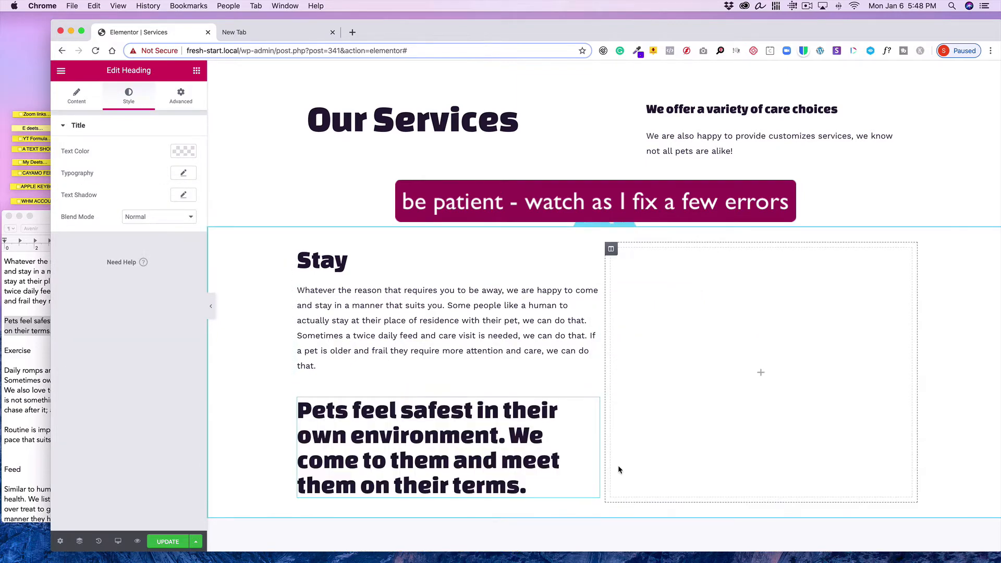
{"action": "right_click", "coordinate": [592, 290]}
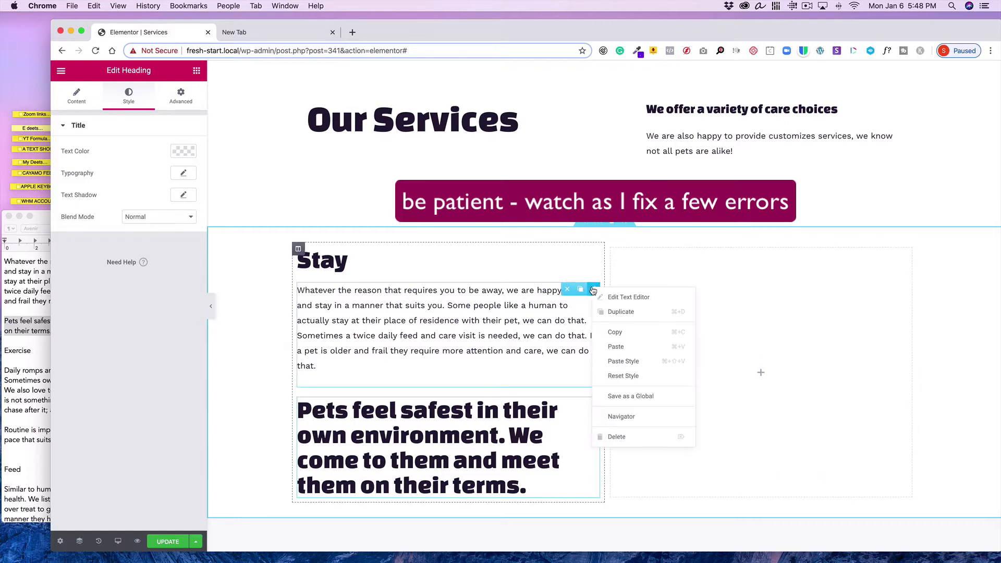
{"action": "left_click", "coordinate": [603, 332]}
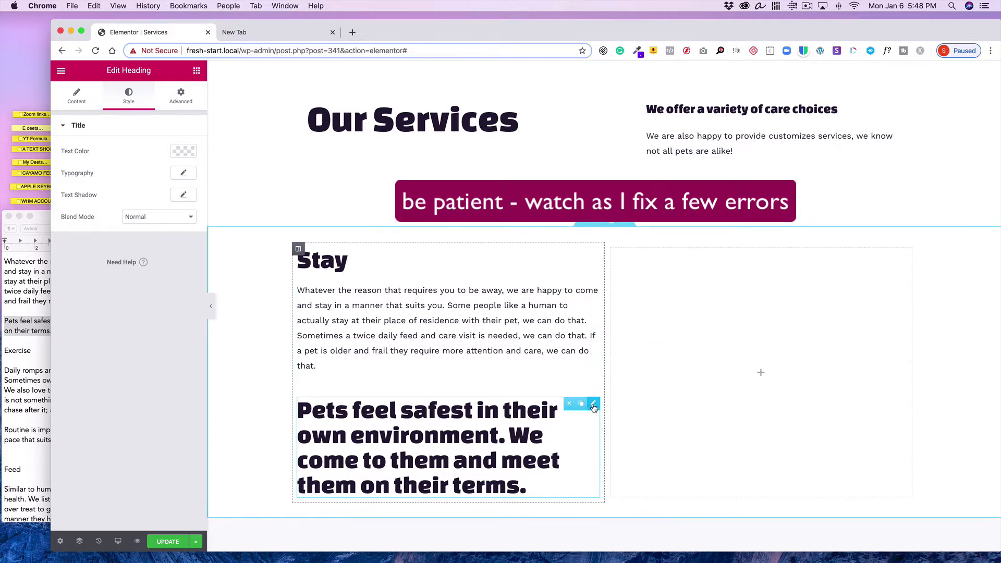
{"action": "right_click", "coordinate": [592, 405]}
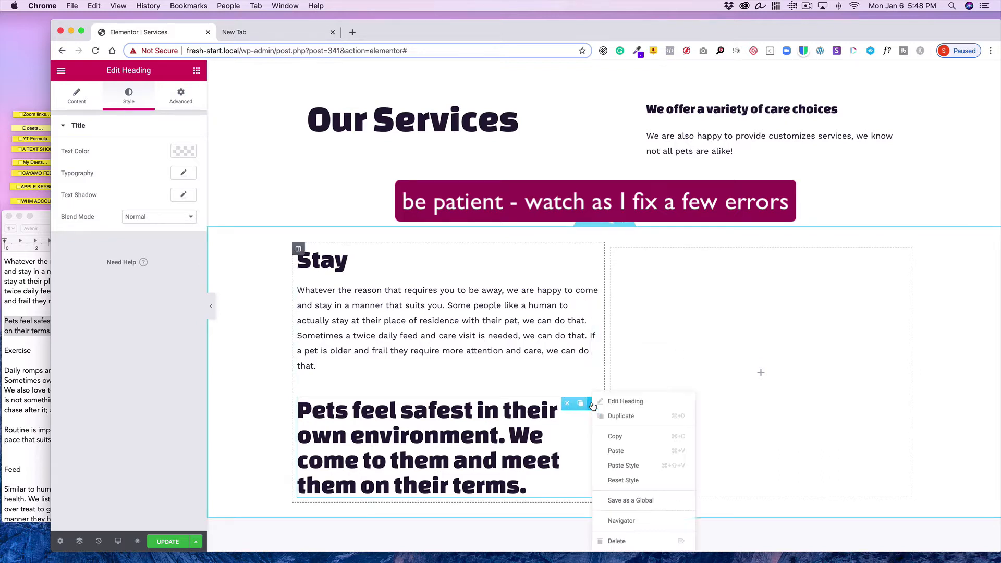
{"action": "left_click", "coordinate": [613, 464]}
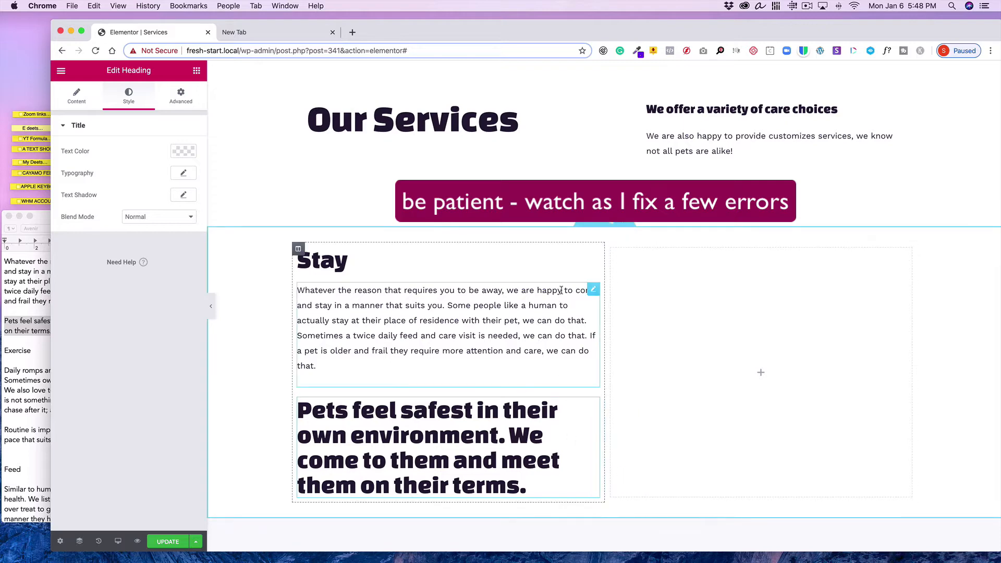
Open the Stay text editor's typography settings and set its font family to Montserrat
{"action": "left_click", "coordinate": [594, 291]}
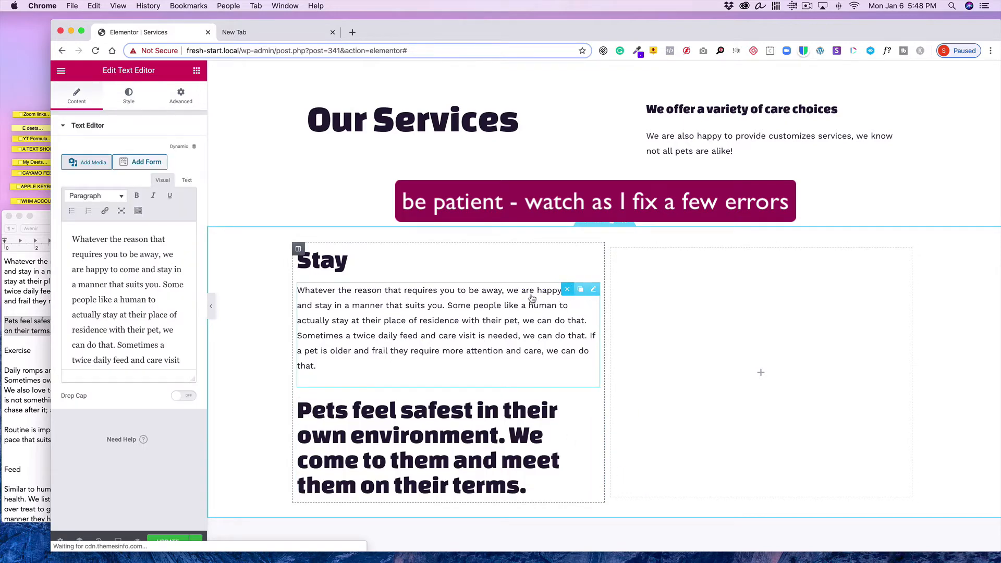
{"action": "left_click", "coordinate": [129, 96]}
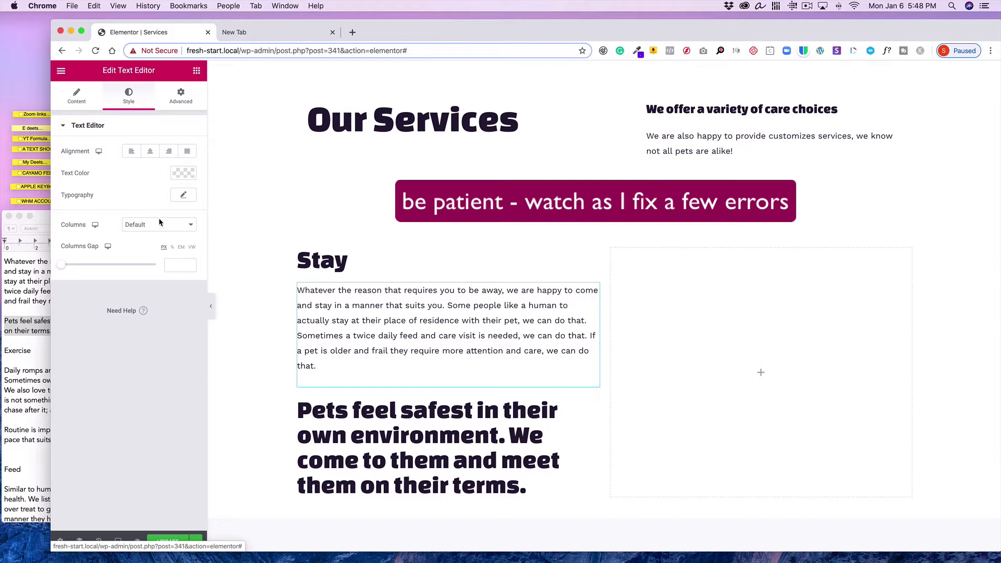
{"action": "left_click", "coordinate": [181, 196]}
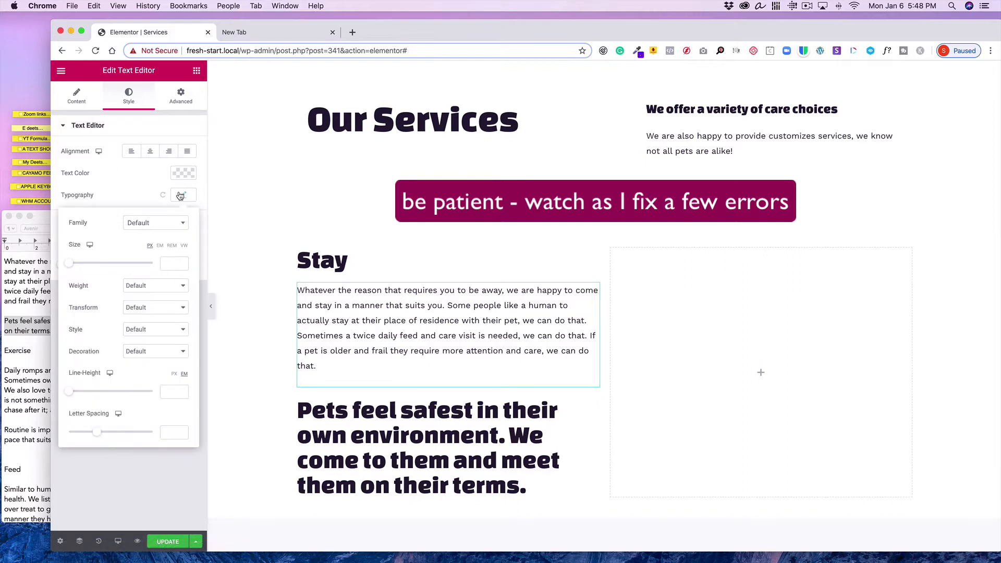
{"action": "left_click", "coordinate": [148, 223]}
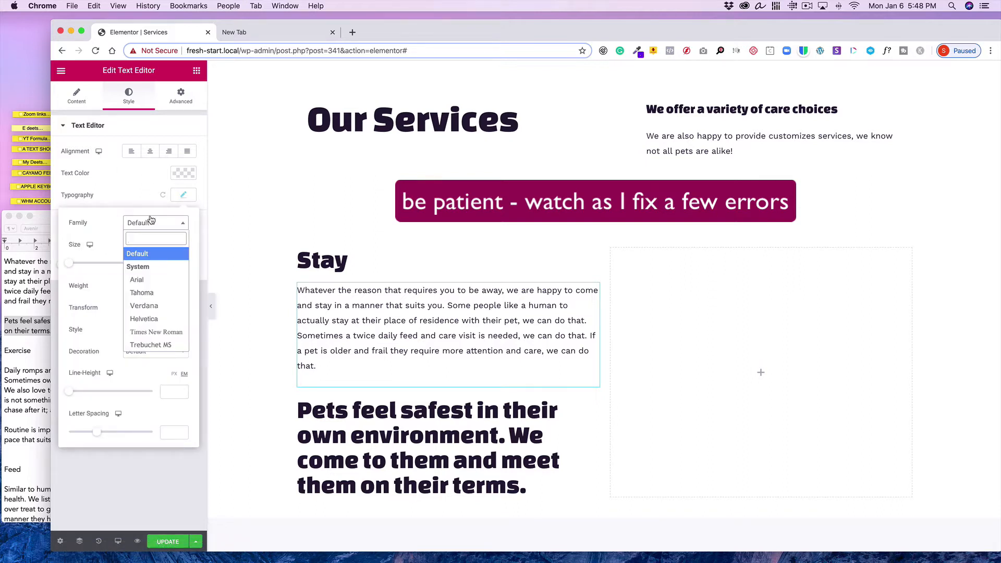
{"action": "type", "text": "Mont"}
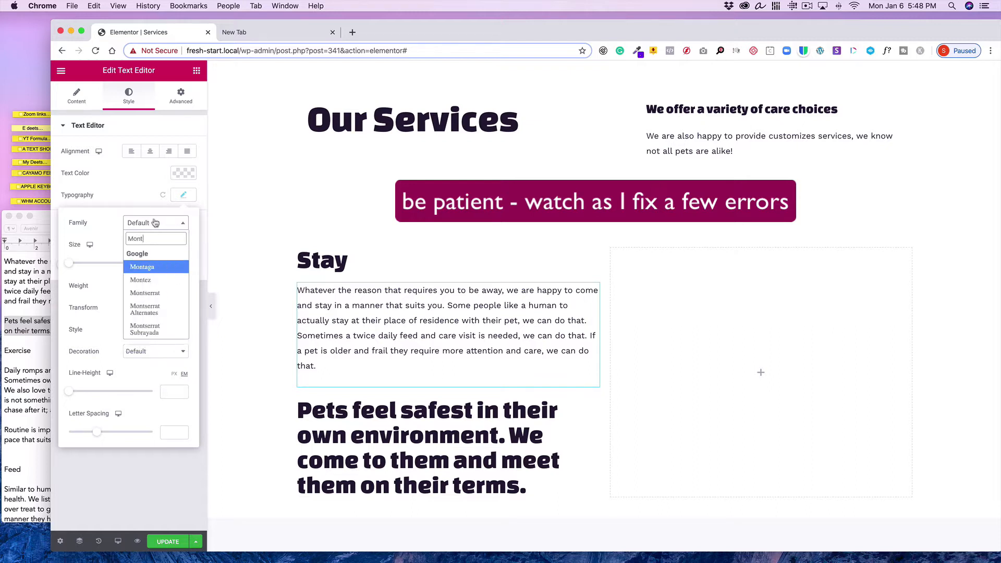
{"action": "left_click", "coordinate": [156, 293]}
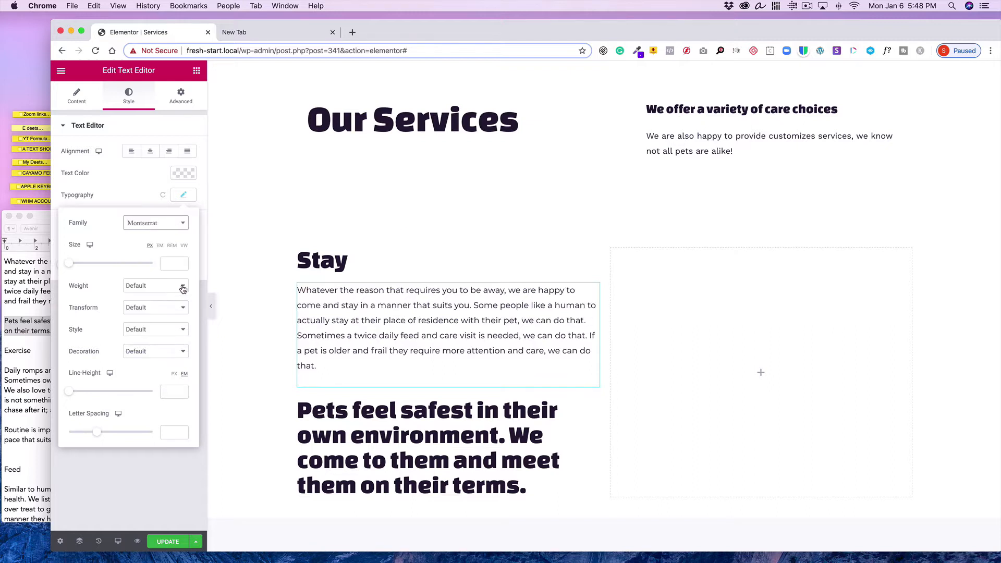
Set the Stay text editor's font size to 16 px and its weight to 500
{"action": "left_click", "coordinate": [164, 263]}
{"action": "type", "text": "1"}
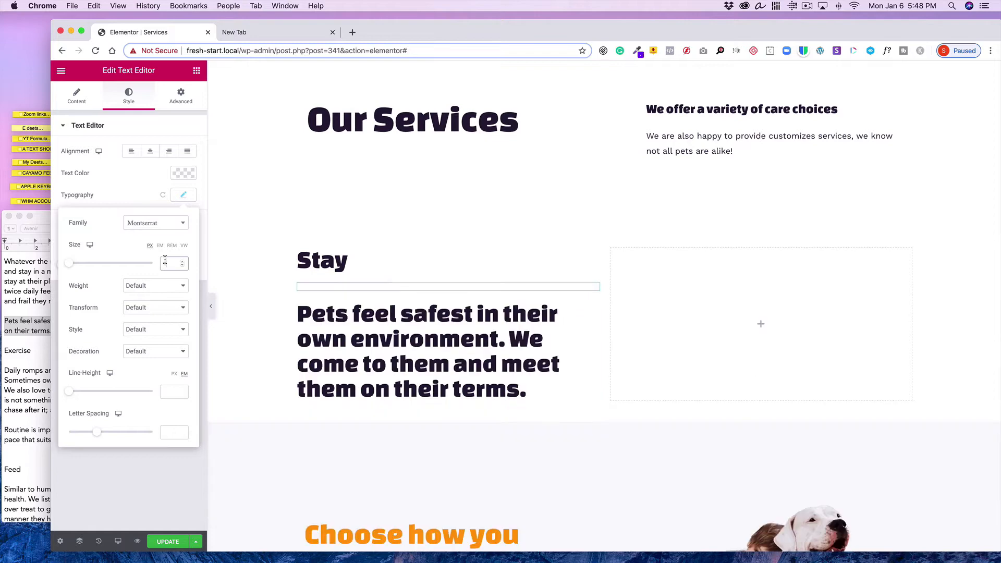
{"action": "type", "text": "18"}
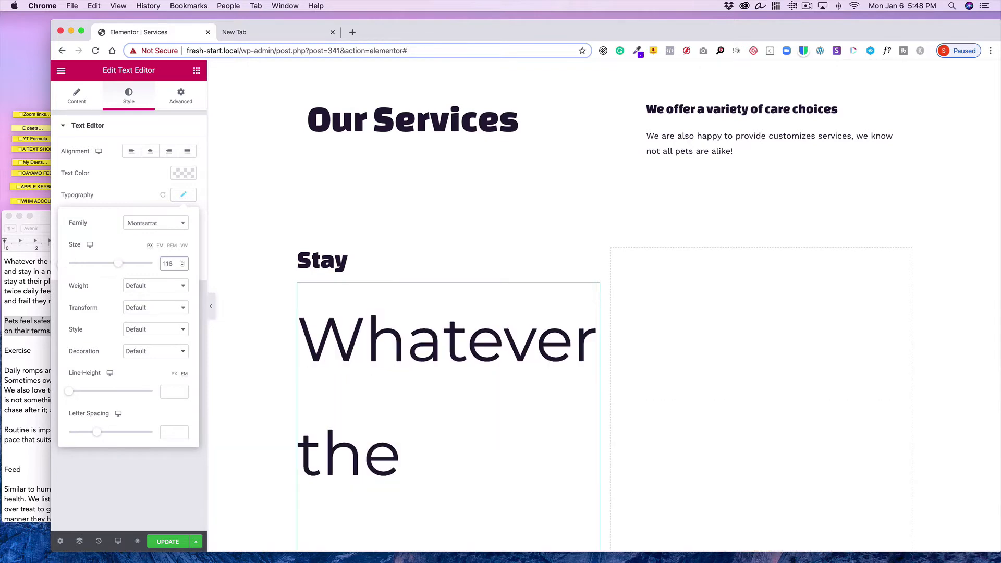
{"action": "left_click_drag", "start_coordinate": [168, 264], "coordinate": [150, 267]}
{"action": "type", "text": "1"}
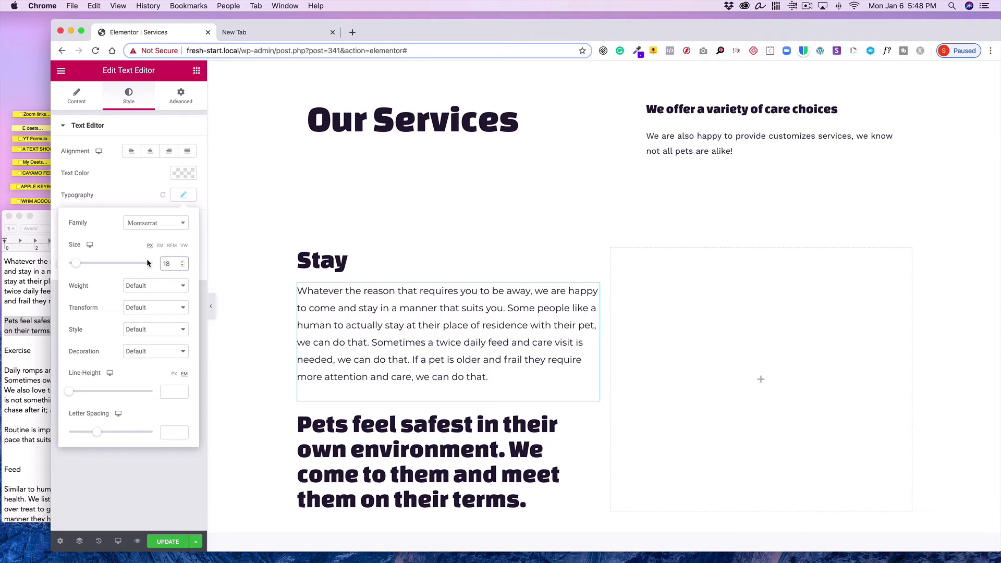
{"action": "left_click", "coordinate": [154, 282]}
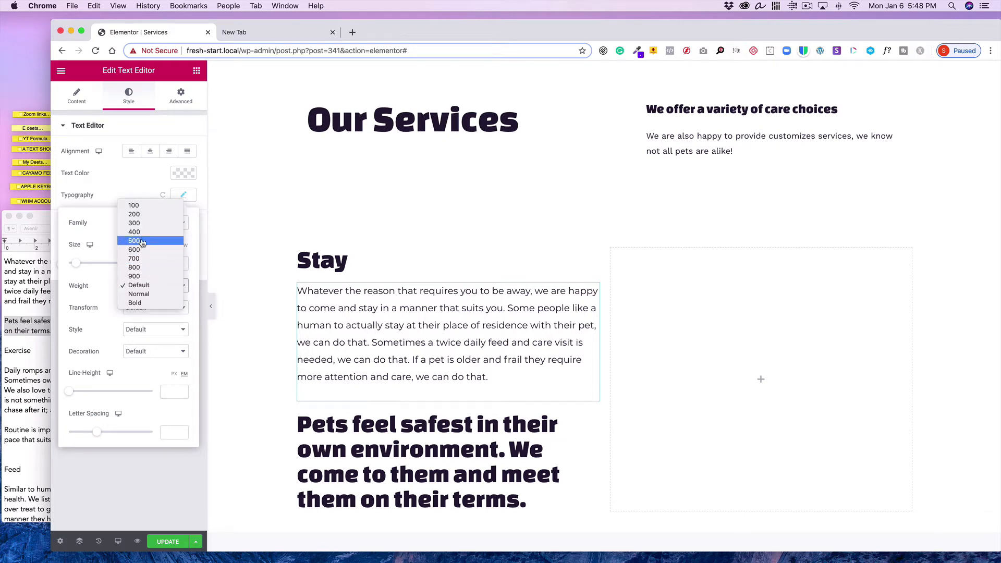
{"action": "key", "text": "Escape"}
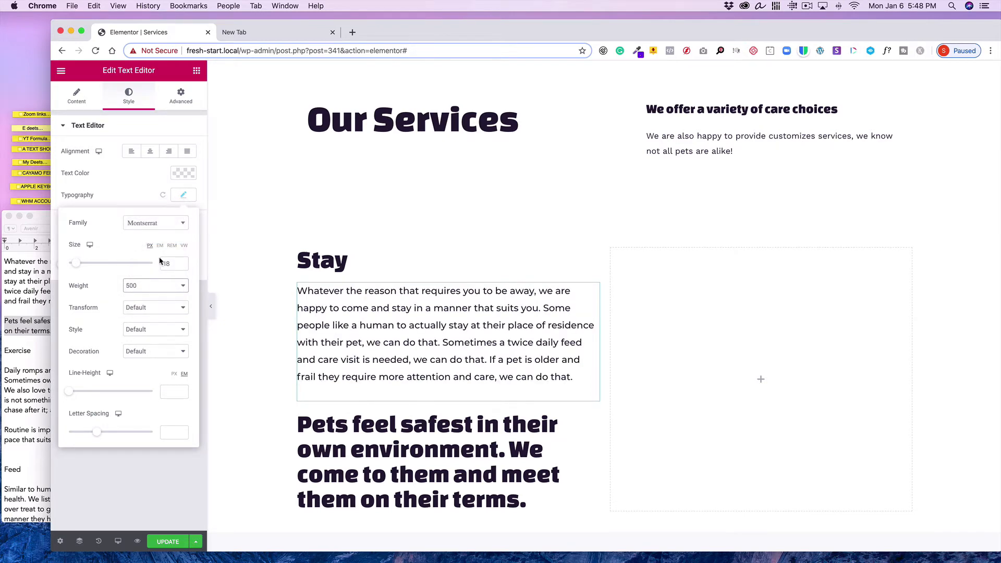
{"action": "left_click", "coordinate": [182, 266]}
{"action": "left_click", "coordinate": [182, 267]}
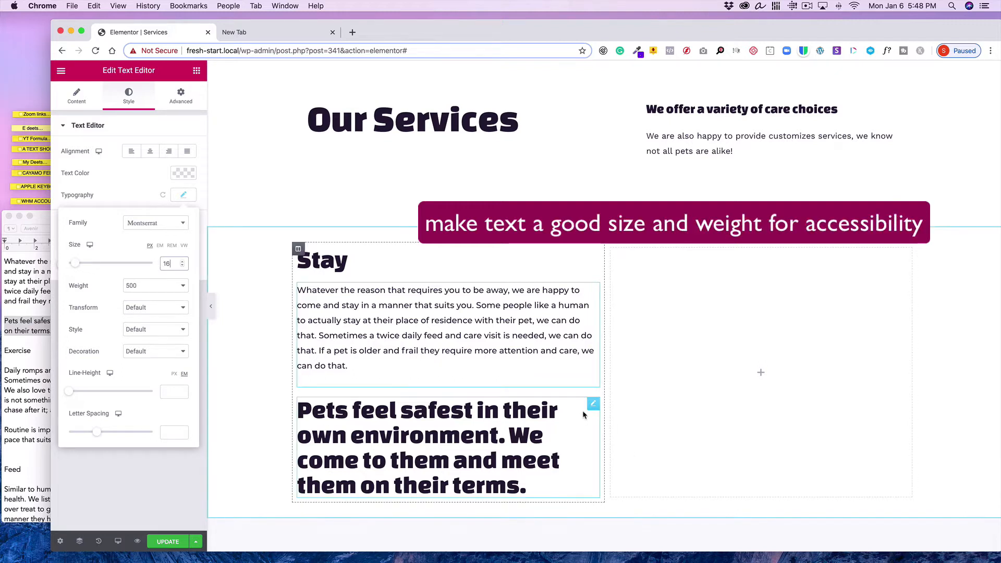
Copy the Stay text editor's style and paste it onto the "Pets feel safest…" heading
{"action": "right_click", "coordinate": [594, 292]}
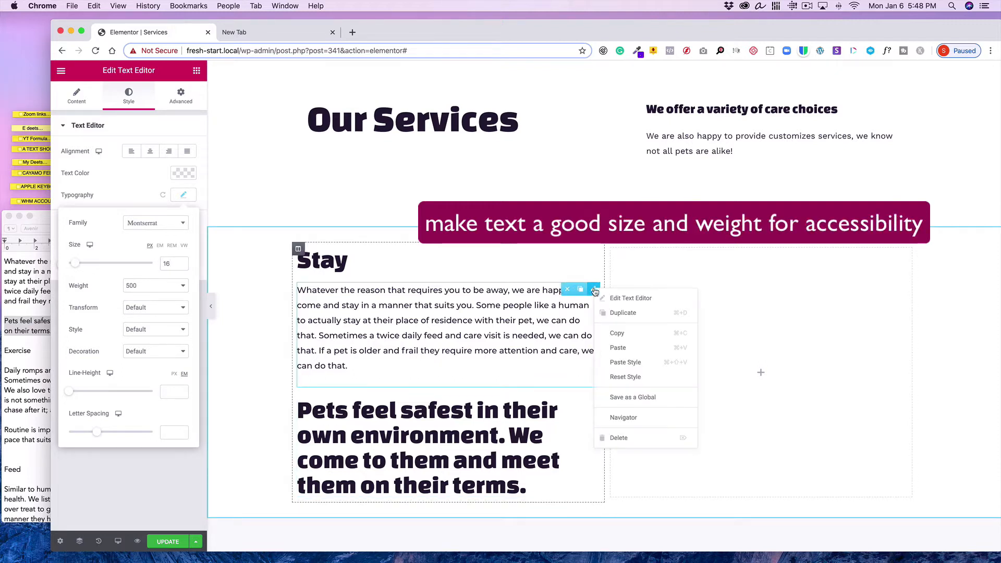
{"action": "left_click", "coordinate": [604, 329]}
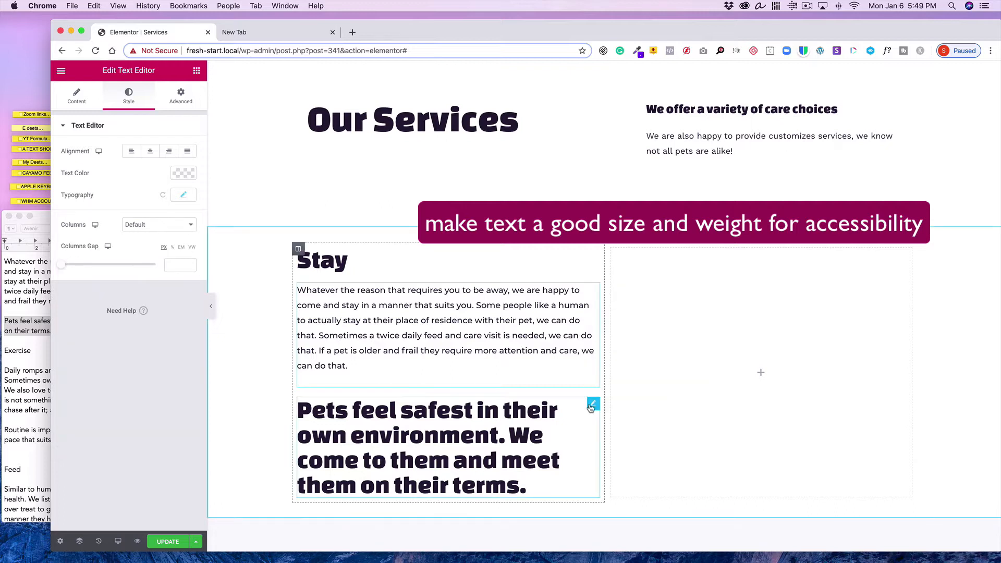
{"action": "right_click", "coordinate": [594, 405]}
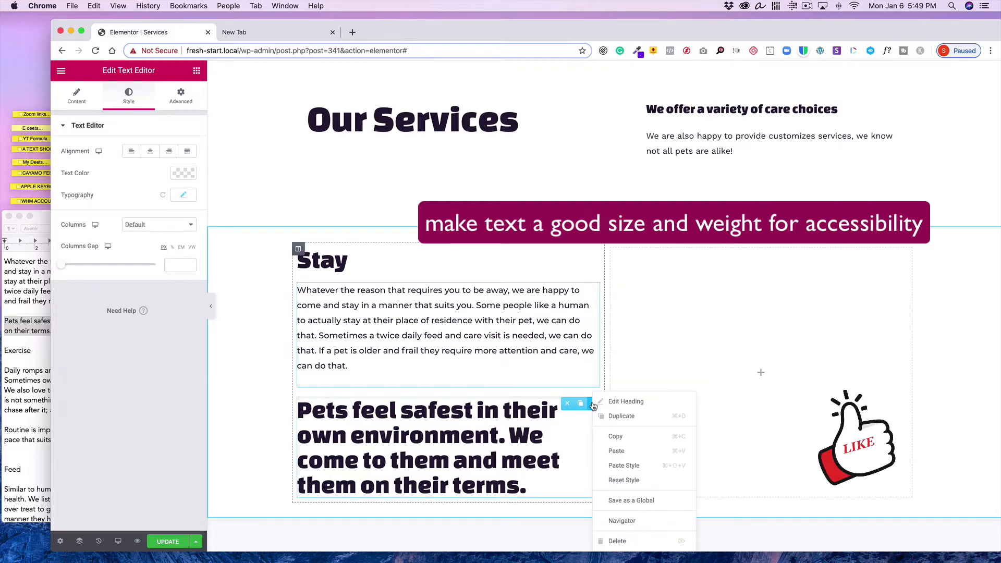
{"action": "left_click", "coordinate": [620, 466]}
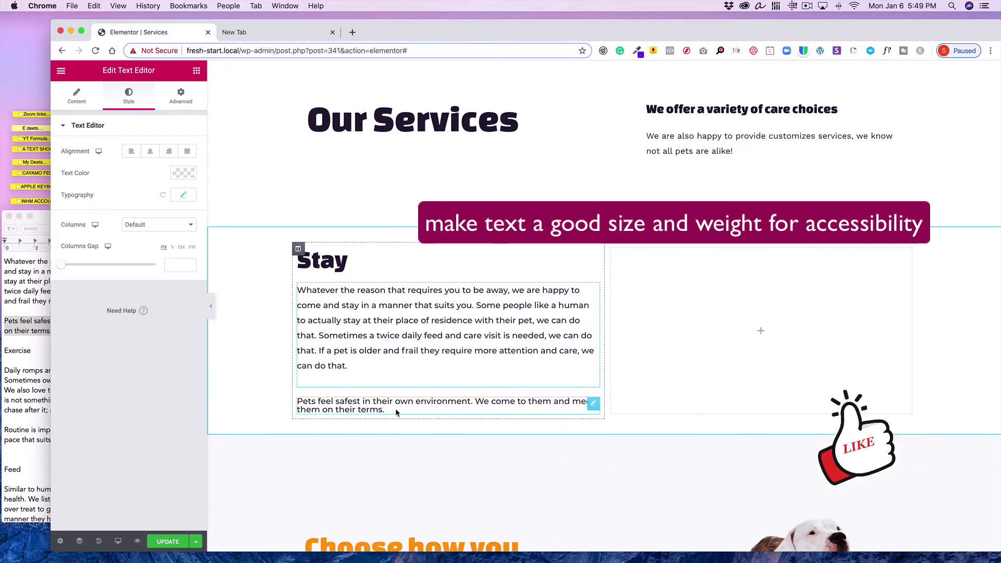
Open the "Pets feel safest…" heading's typography and set its line height to 1.6 em
{"action": "left_click", "coordinate": [593, 406]}
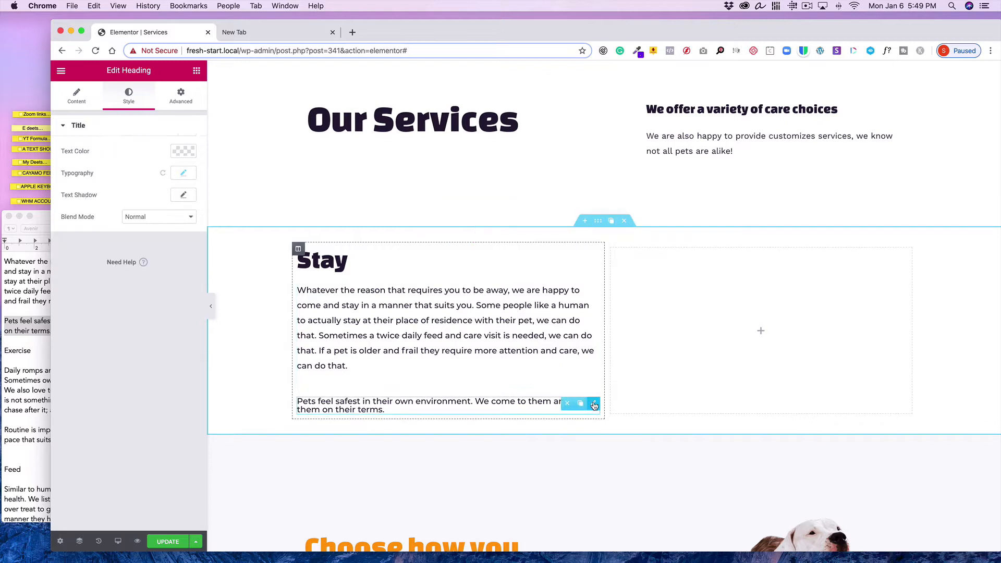
{"action": "left_click", "coordinate": [184, 175]}
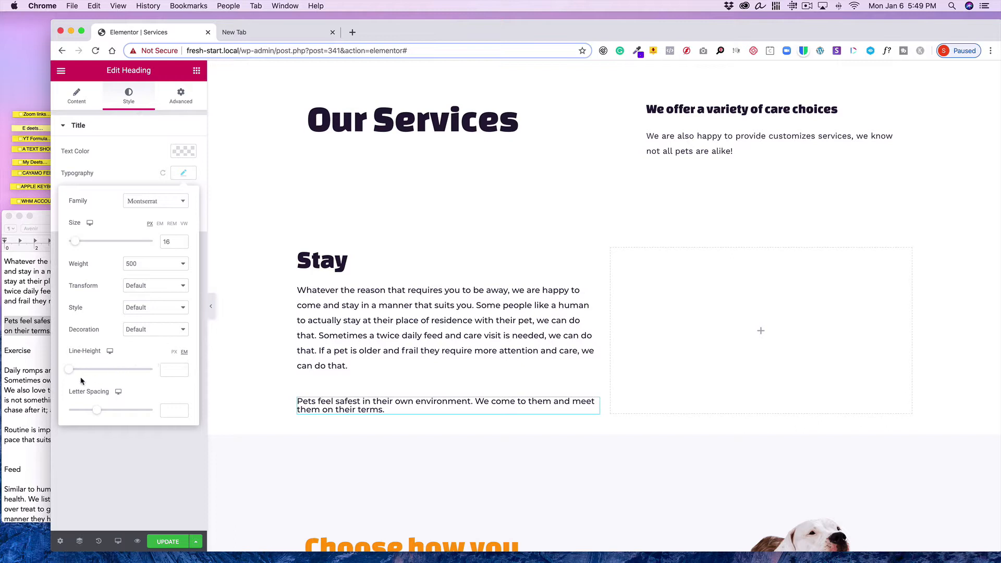
{"action": "left_click_drag", "start_coordinate": [71, 370], "coordinate": [85, 373]}
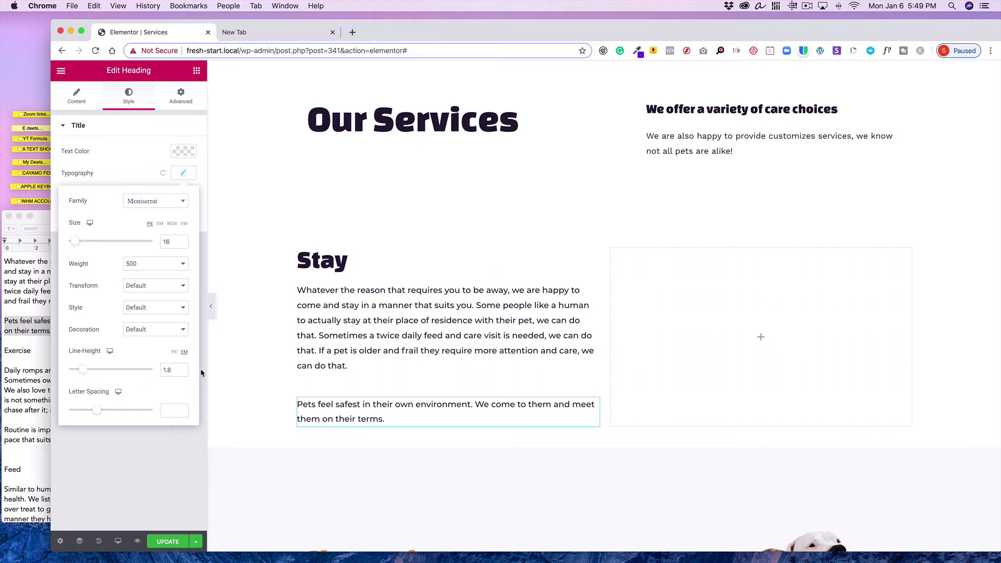
{"action": "left_click", "coordinate": [182, 373]}
{"action": "left_click", "coordinate": [182, 373]}
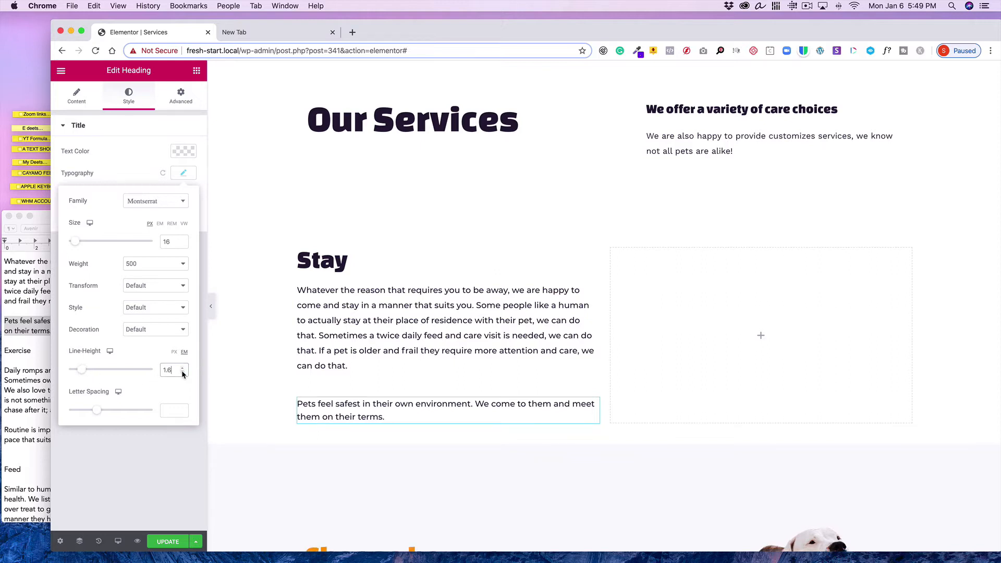
Set the "Pets feel safest…" heading's font style to Italic
{"action": "left_click", "coordinate": [137, 170]}
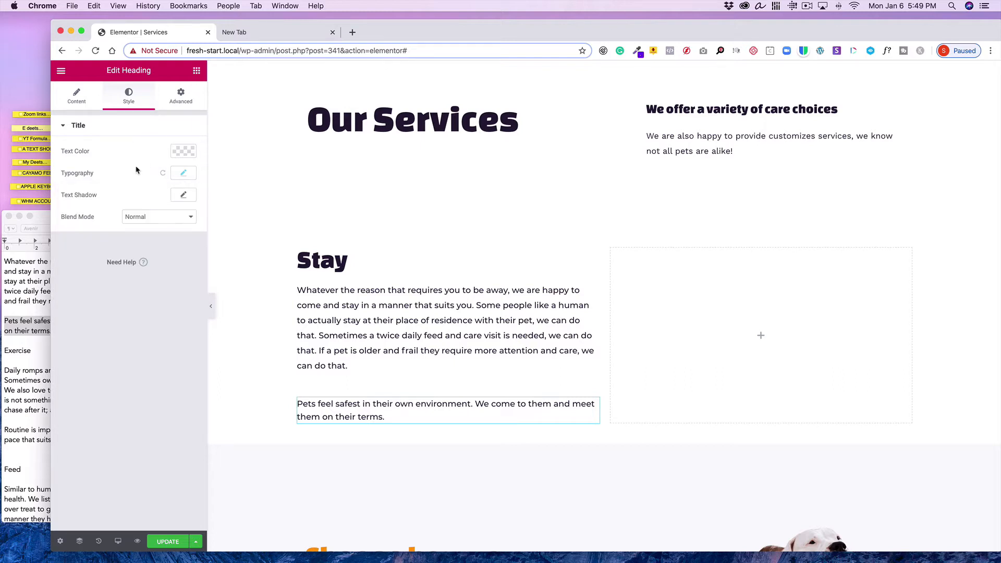
{"action": "left_click", "coordinate": [183, 173]}
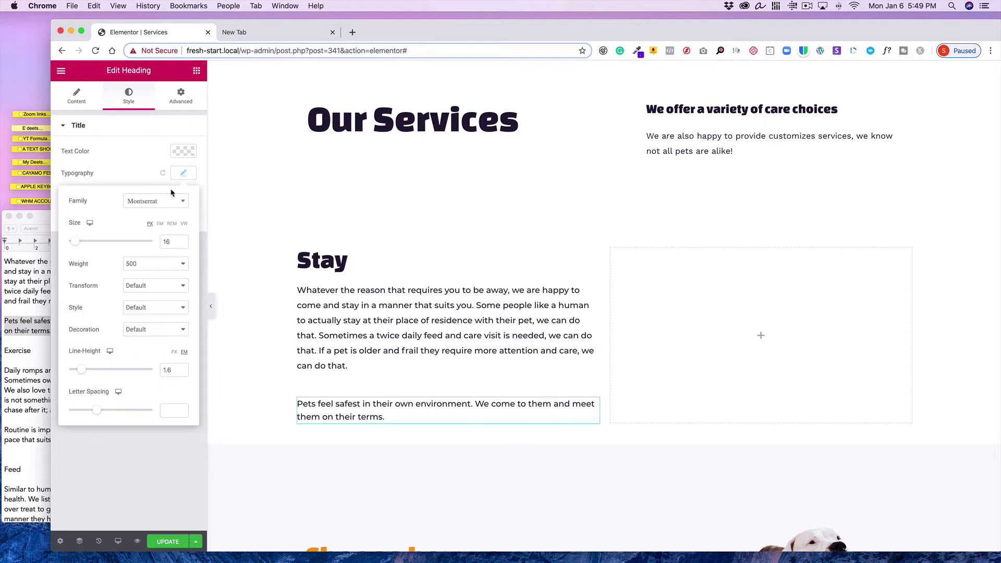
{"action": "left_click", "coordinate": [156, 307]}
{"action": "left_click", "coordinate": [156, 326]}
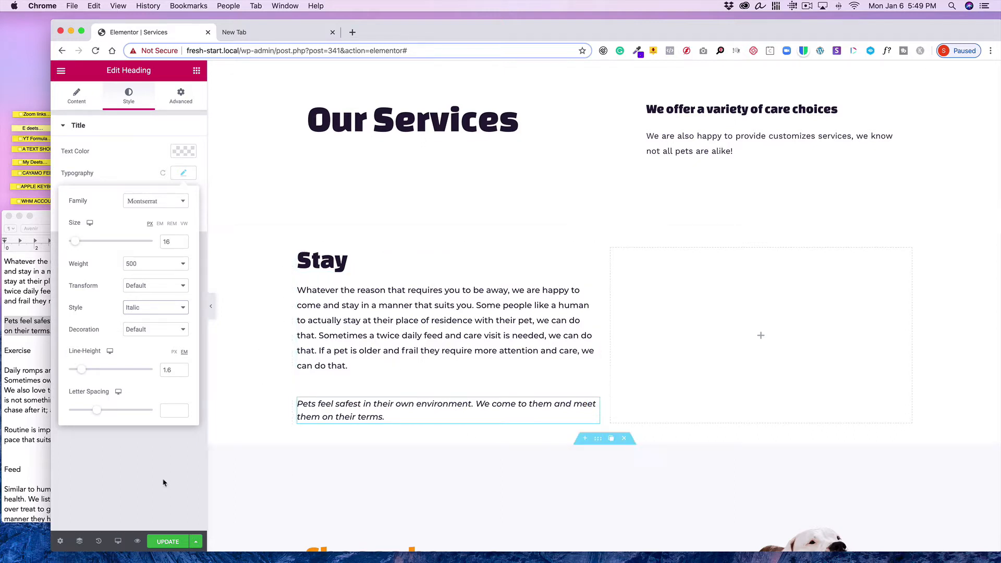
Duplicate the Stay column and delete the empty column beside it
{"action": "left_click", "coordinate": [20, 393]}
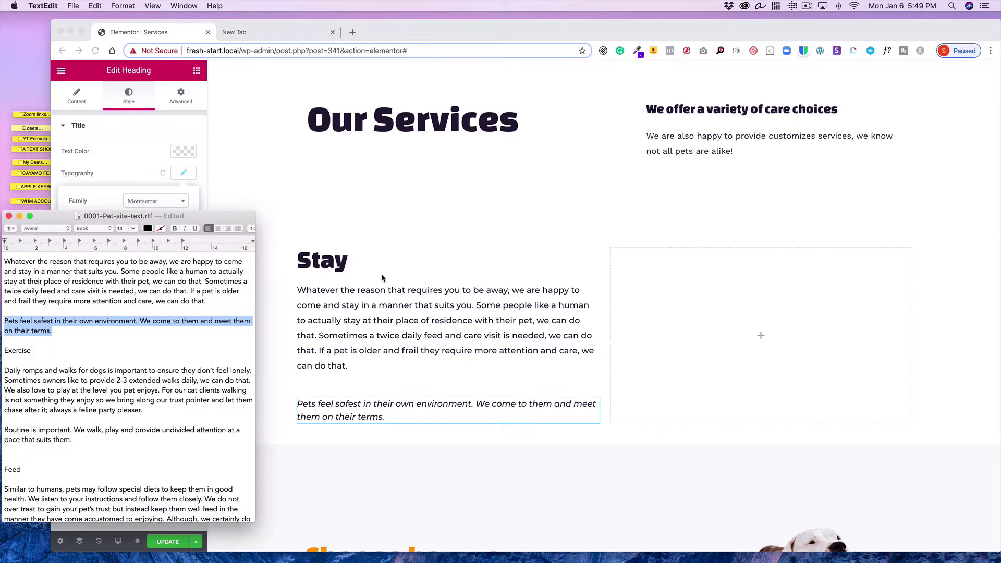
{"action": "left_click", "coordinate": [560, 300]}
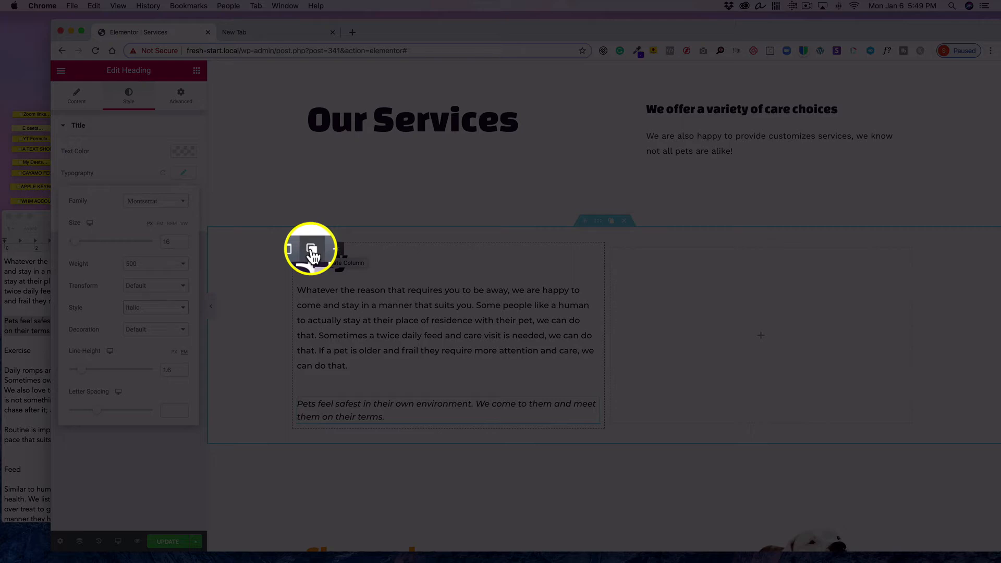
{"action": "left_click", "coordinate": [311, 254]}
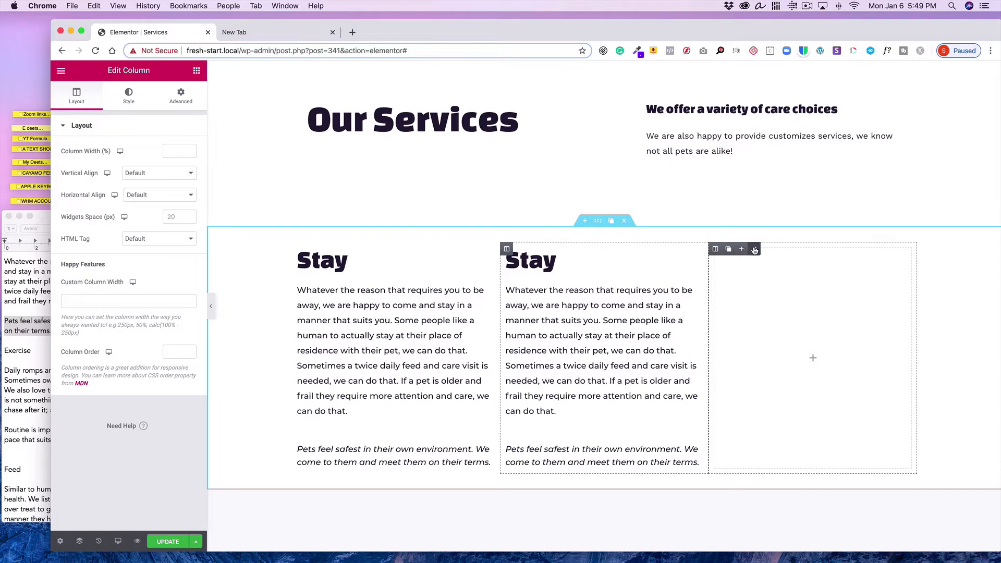
{"action": "left_click", "coordinate": [755, 249]}
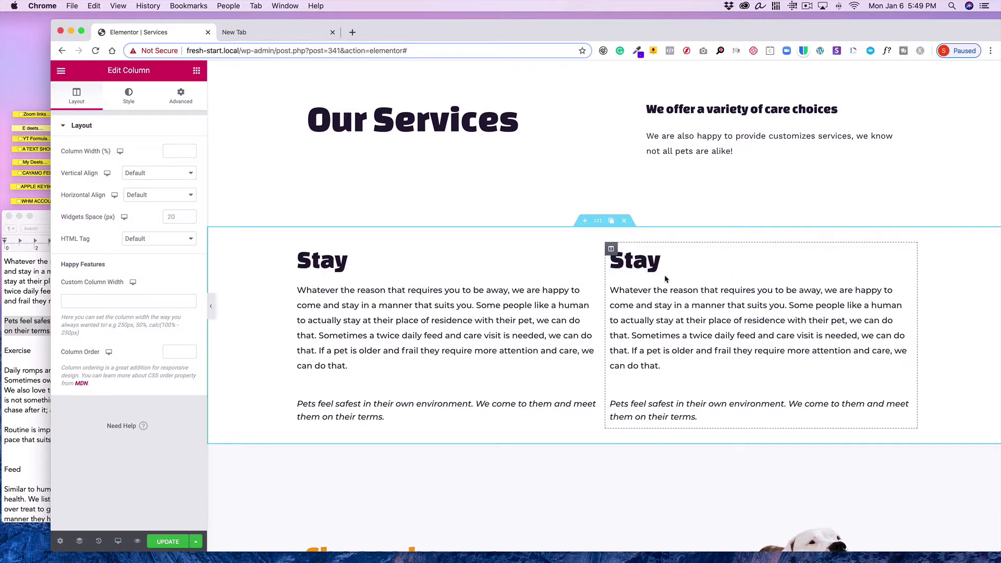
Replace the duplicated column's text editor content with the "Daily romps and walks…" paragraph copied from the text document
{"action": "left_click", "coordinate": [34, 378]}
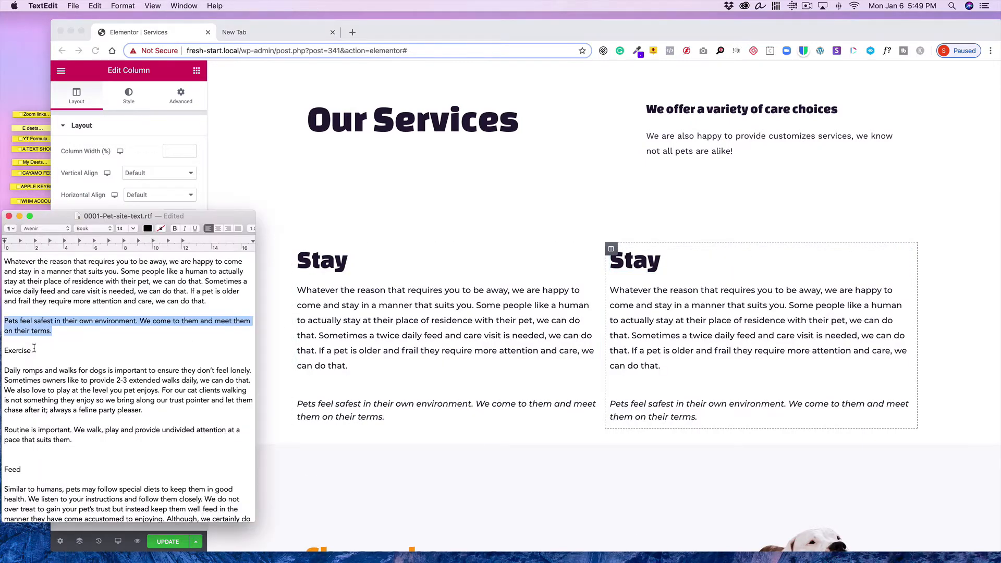
{"action": "left_click_drag", "start_coordinate": [145, 410], "coordinate": [2, 371]}
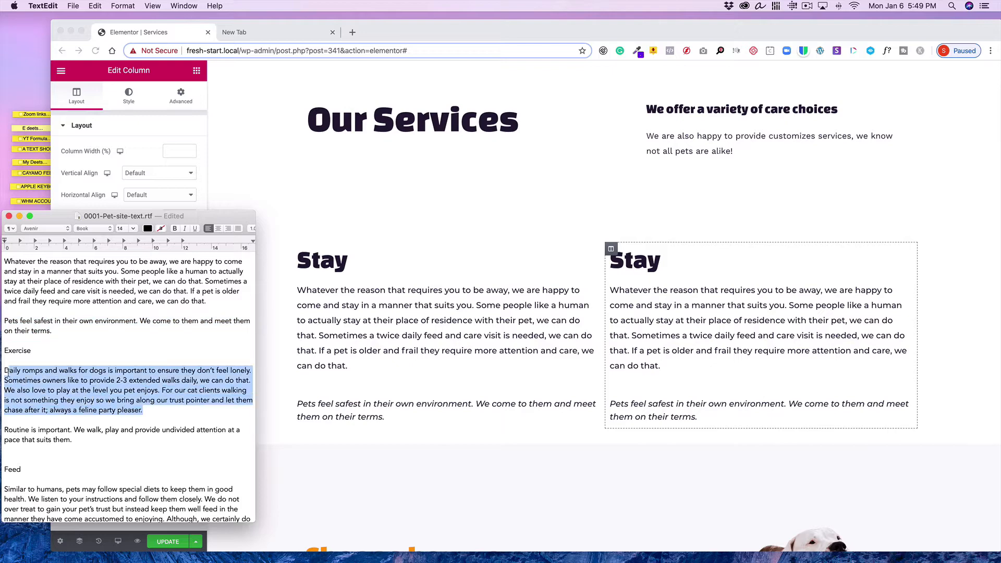
{"action": "left_click", "coordinate": [95, 6]}
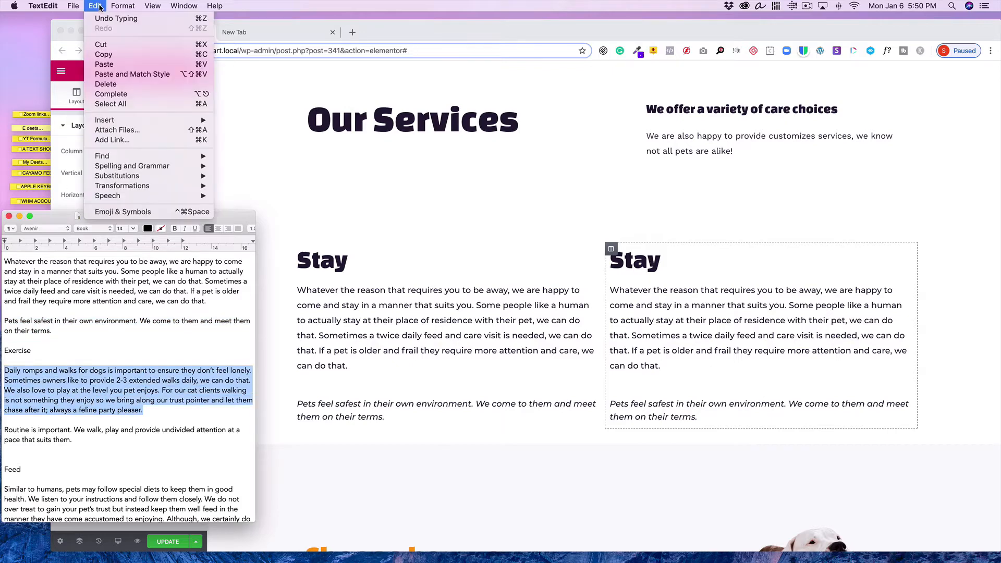
{"action": "left_click", "coordinate": [104, 54]}
{"action": "left_click", "coordinate": [120, 73]}
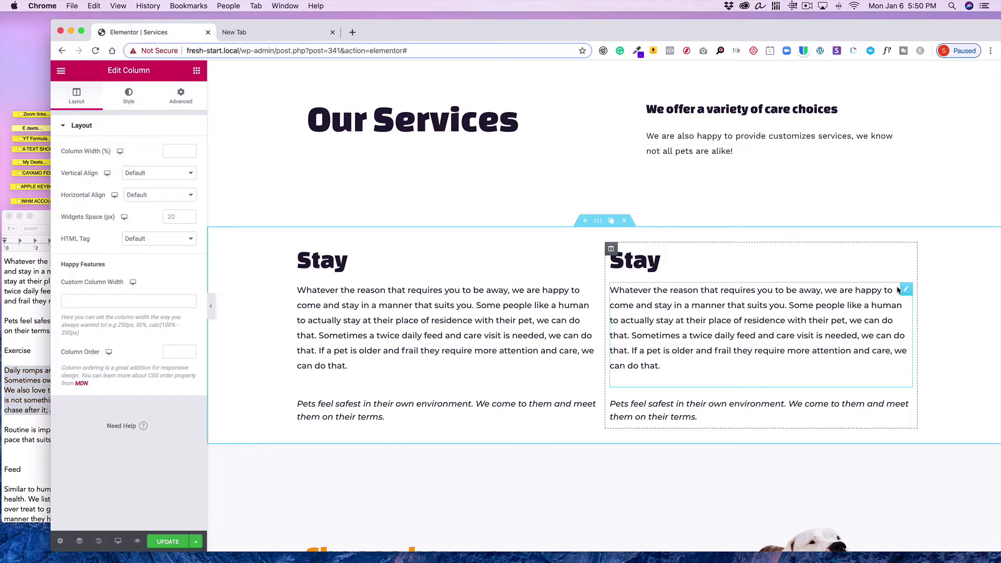
{"action": "left_click", "coordinate": [908, 290]}
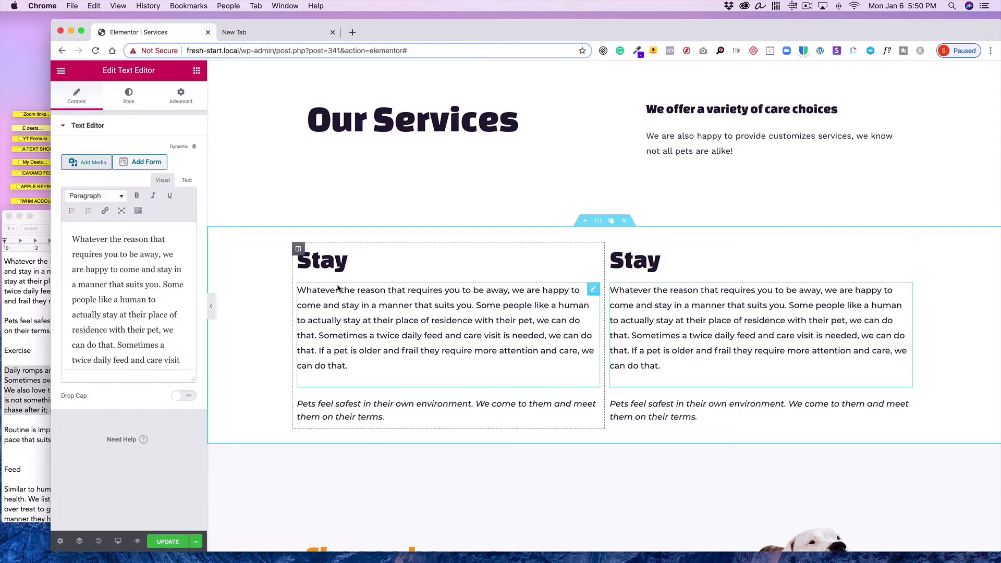
{"action": "left_click", "coordinate": [186, 180]}
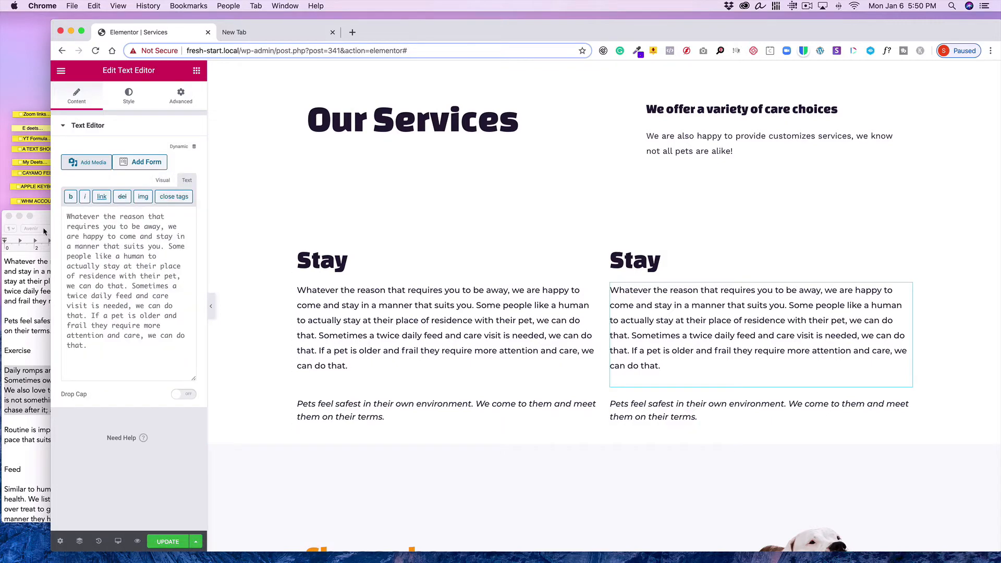
{"action": "left_click_drag", "start_coordinate": [65, 217], "coordinate": [99, 350]}
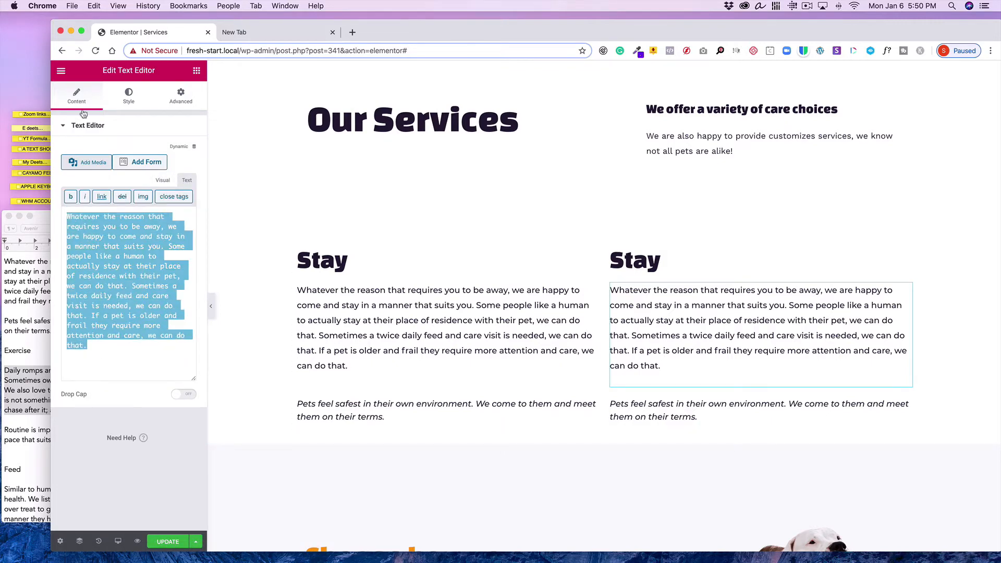
{"action": "left_click", "coordinate": [94, 6]}
{"action": "left_click", "coordinate": [104, 64]}
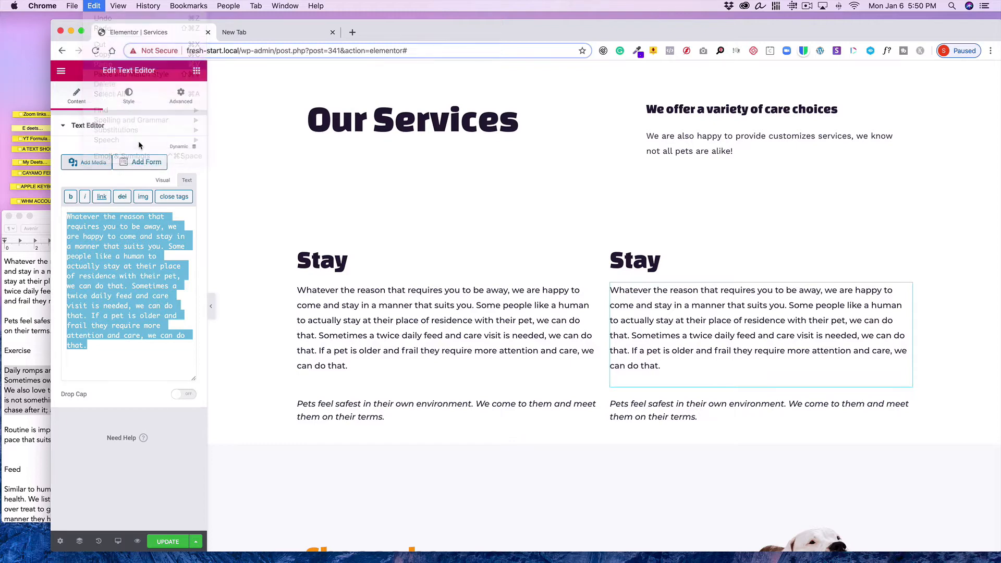
{"action": "left_click", "coordinate": [162, 181]}
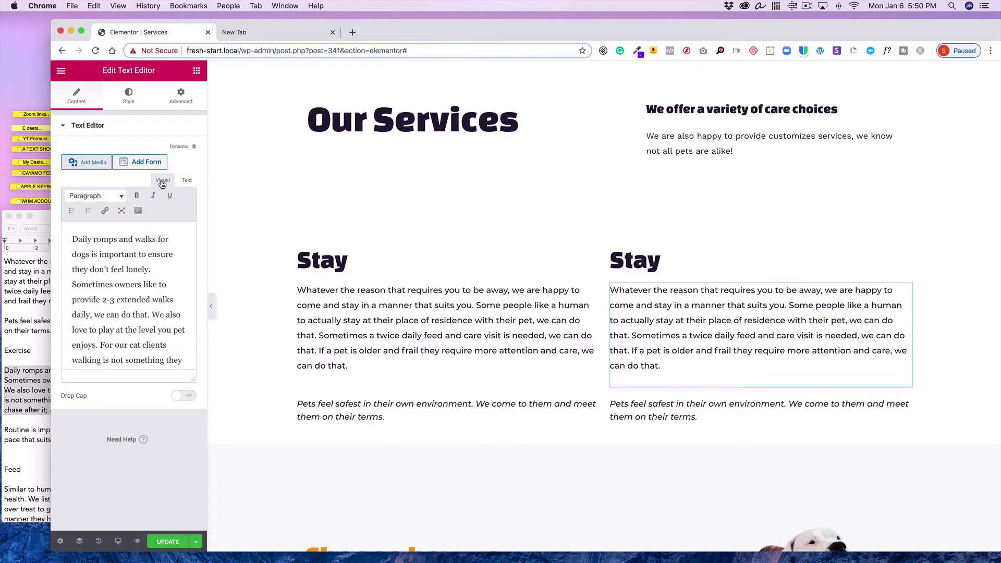
{"action": "left_click", "coordinate": [437, 339]}
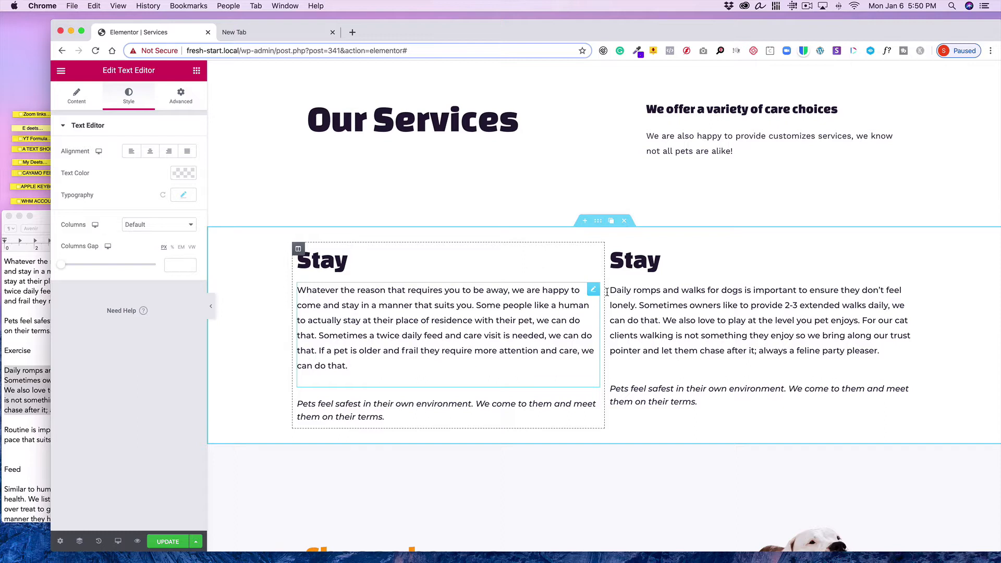
Rename the duplicated column's heading to Exercise
{"action": "left_click", "coordinate": [661, 266]}
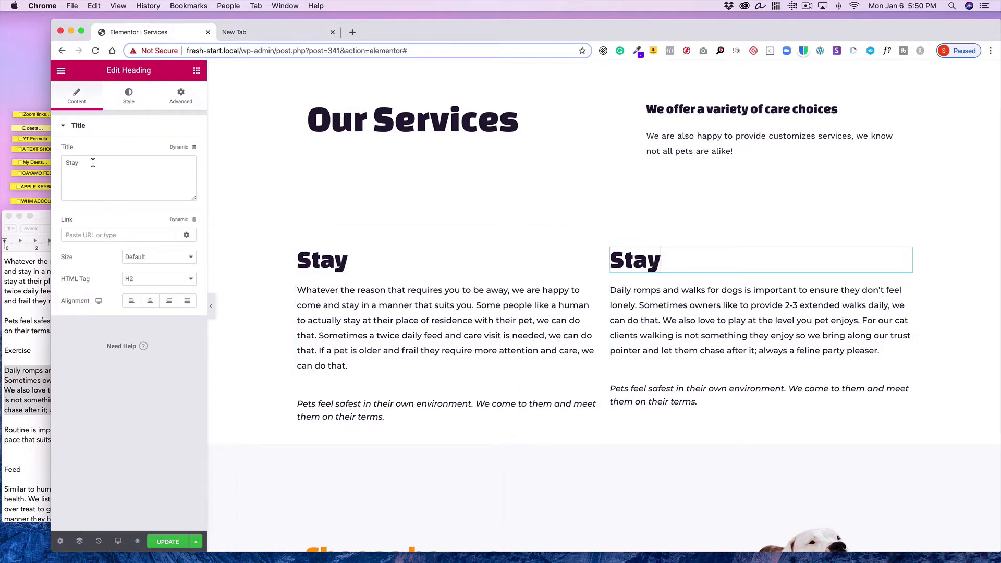
{"action": "double_click", "coordinate": [92, 162]}
{"action": "type", "text": "Ex"}
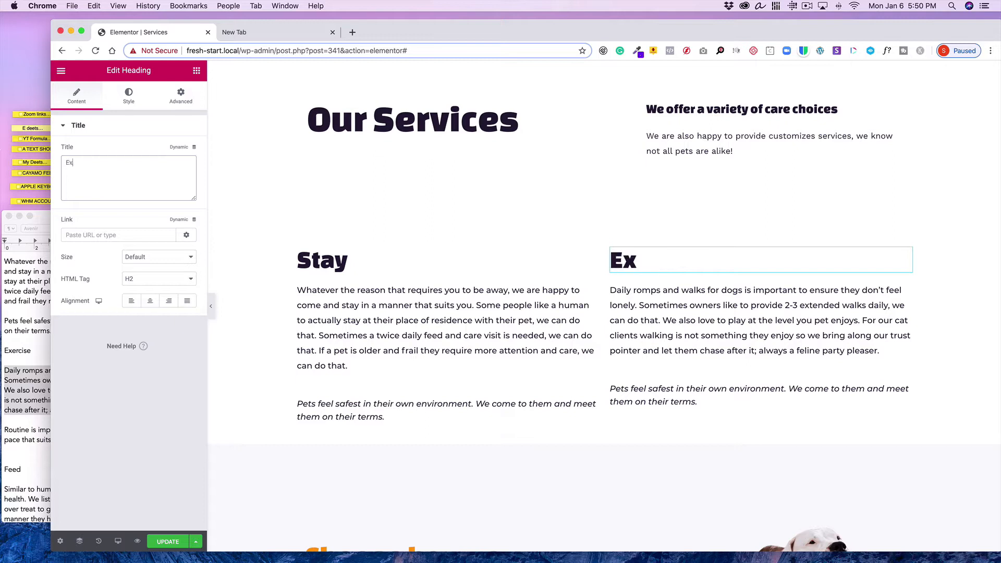
{"action": "type", "text": "ercise"}
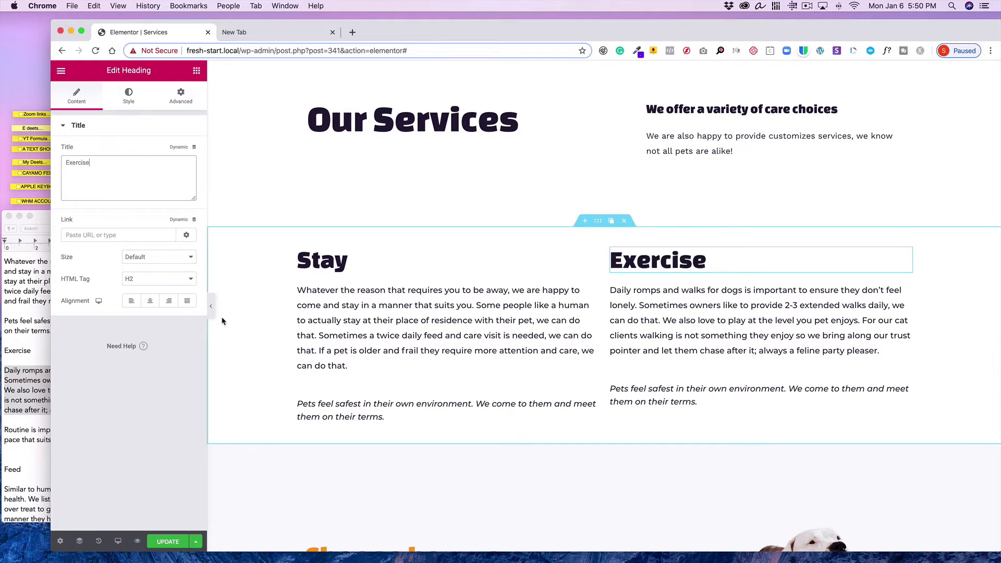
Replace the second column's italic heading with the "Routine is important…" sentence copied from the text document
{"action": "left_click", "coordinate": [10, 386]}
{"action": "left_click_drag", "start_coordinate": [76, 439], "coordinate": [5, 428]}
{"action": "key", "text": "super+c"}
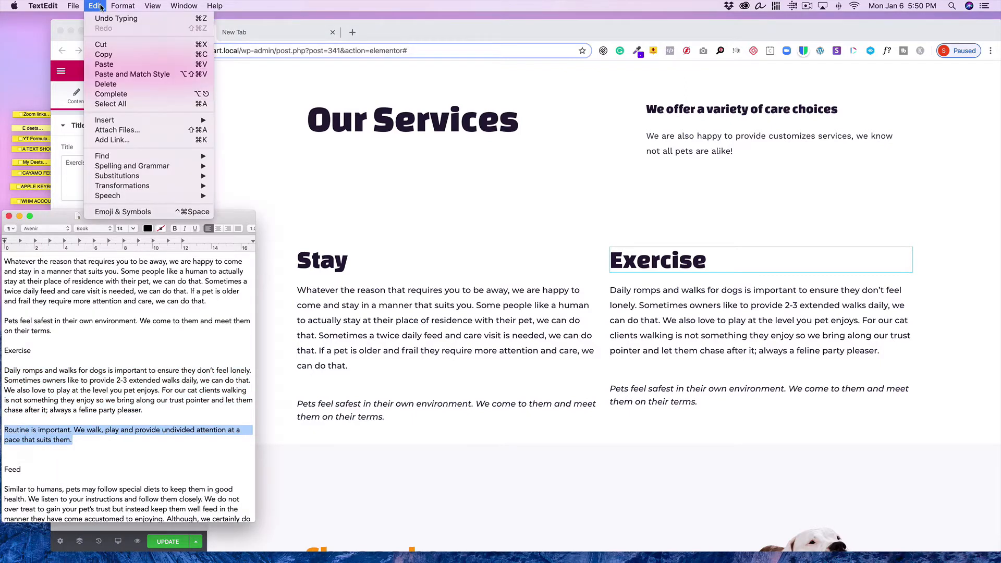
{"action": "left_click", "coordinate": [96, 6]}
{"action": "left_click", "coordinate": [125, 55]}
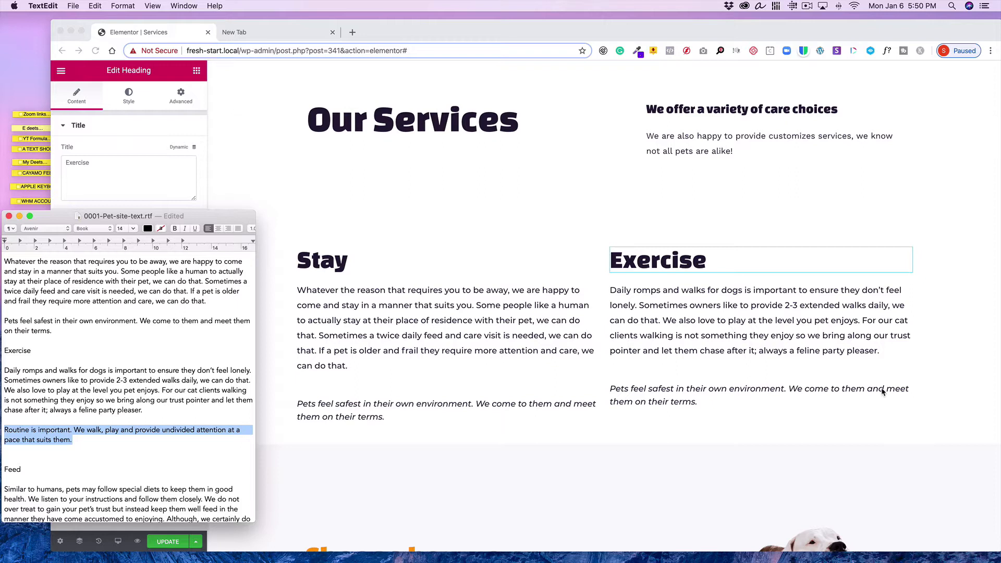
{"action": "left_click", "coordinate": [882, 389]}
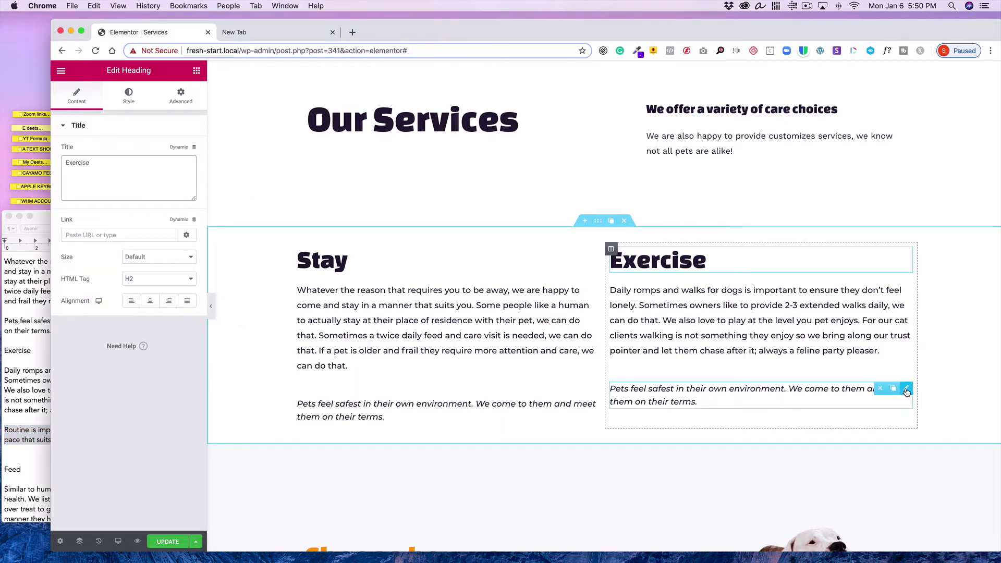
{"action": "left_click", "coordinate": [906, 392]}
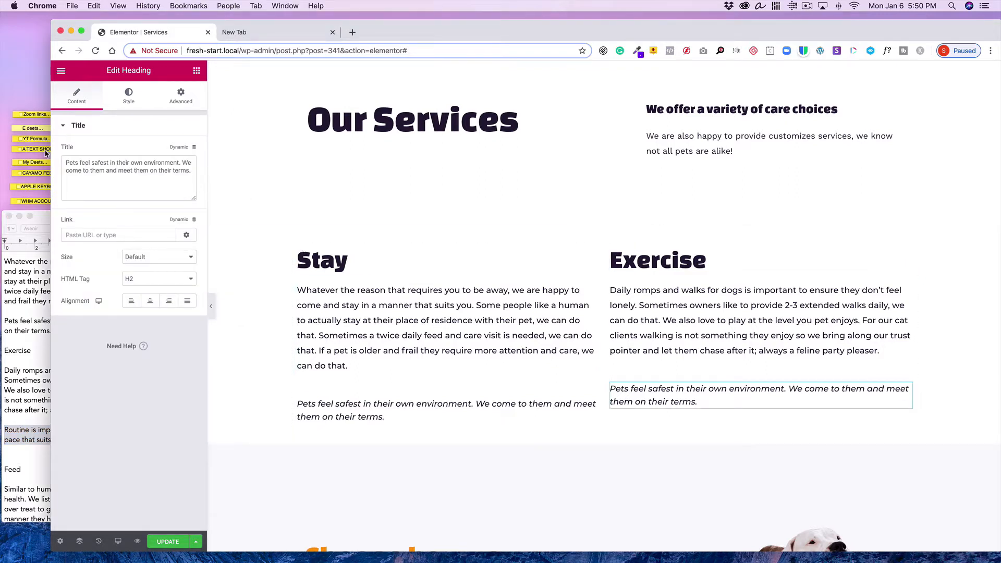
{"action": "left_click_drag", "start_coordinate": [65, 162], "coordinate": [193, 172]}
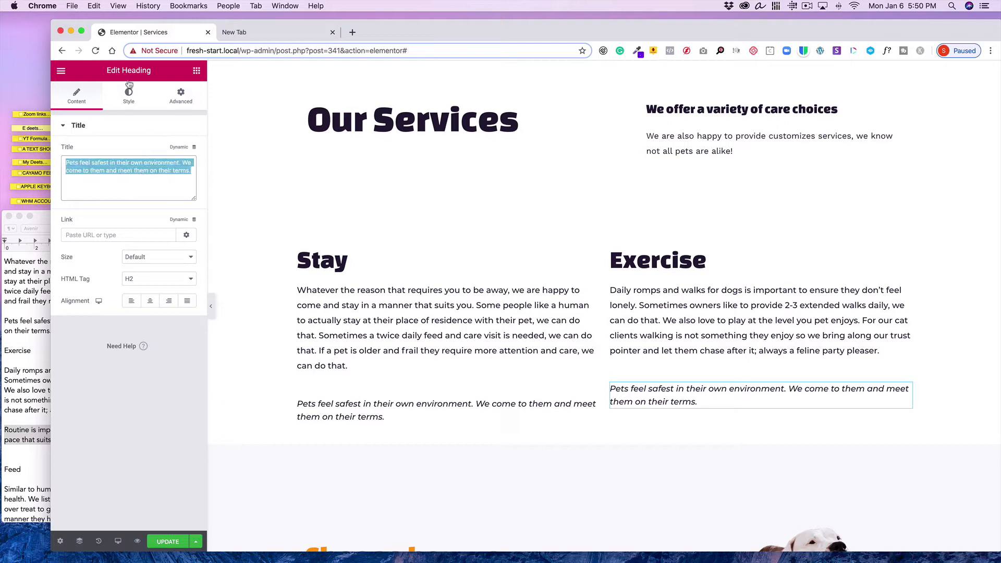
{"action": "left_click", "coordinate": [93, 6]}
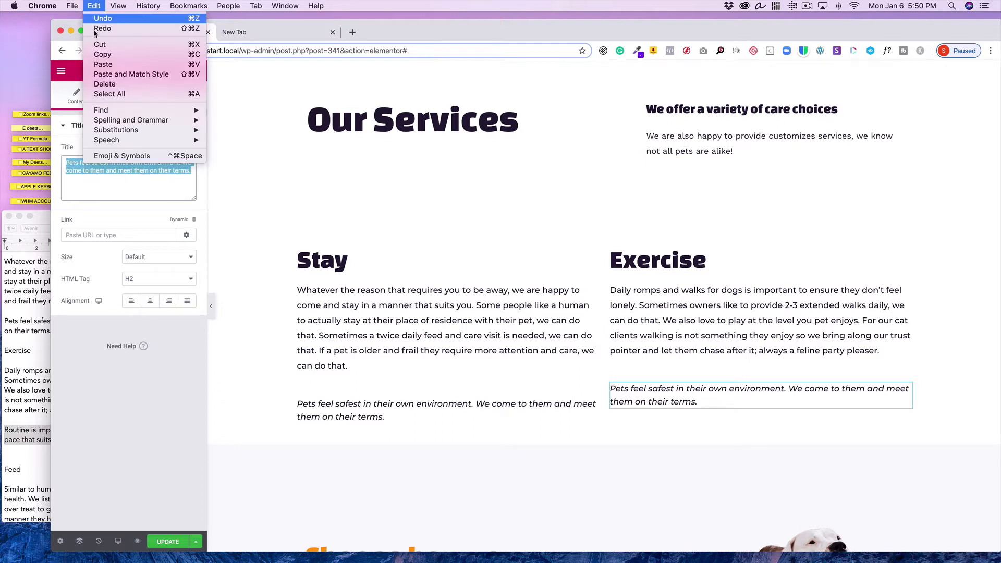
{"action": "left_click", "coordinate": [104, 64]}
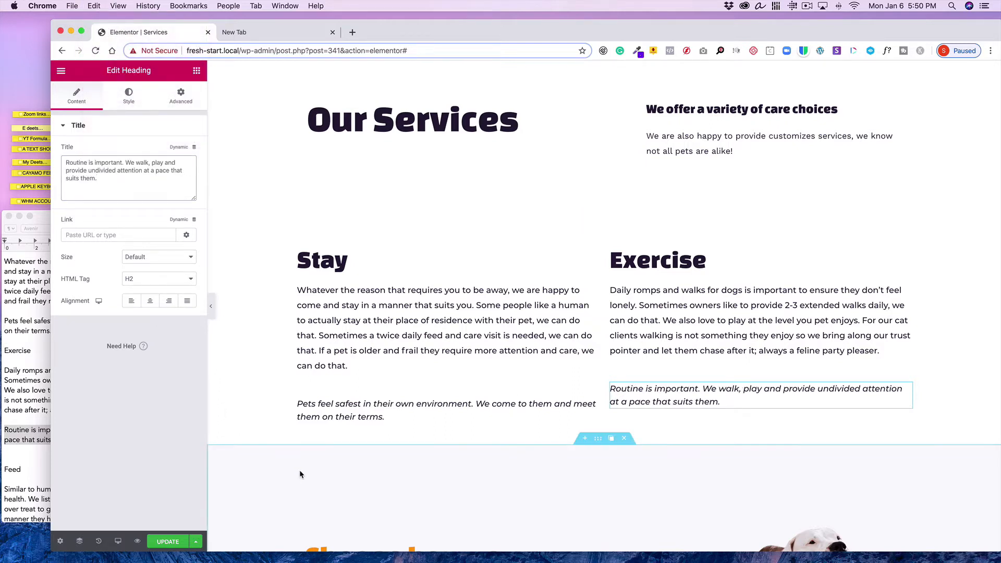
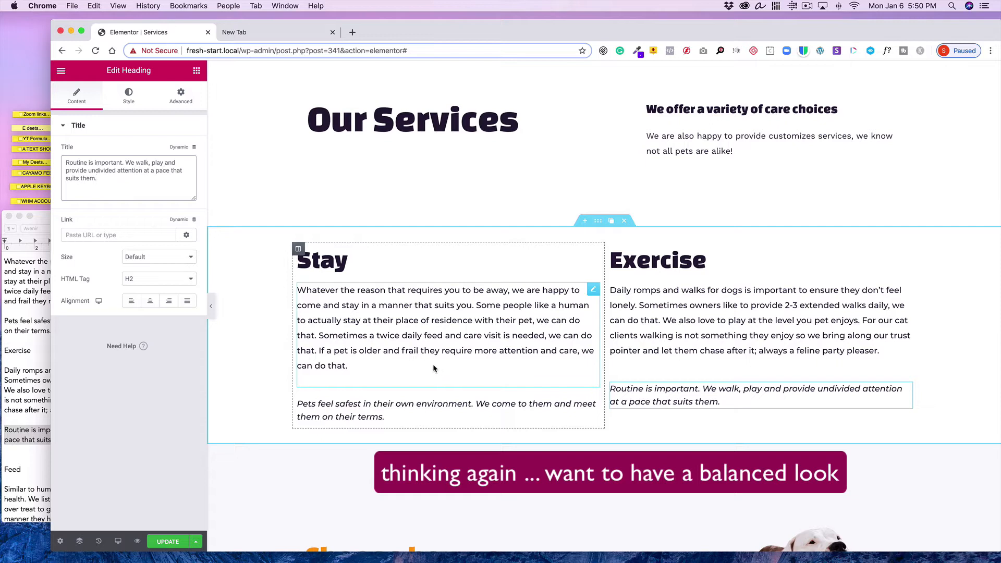
In the Stay column's text editor, change "older and frail" to "older or frail"
{"action": "left_click", "coordinate": [595, 290]}
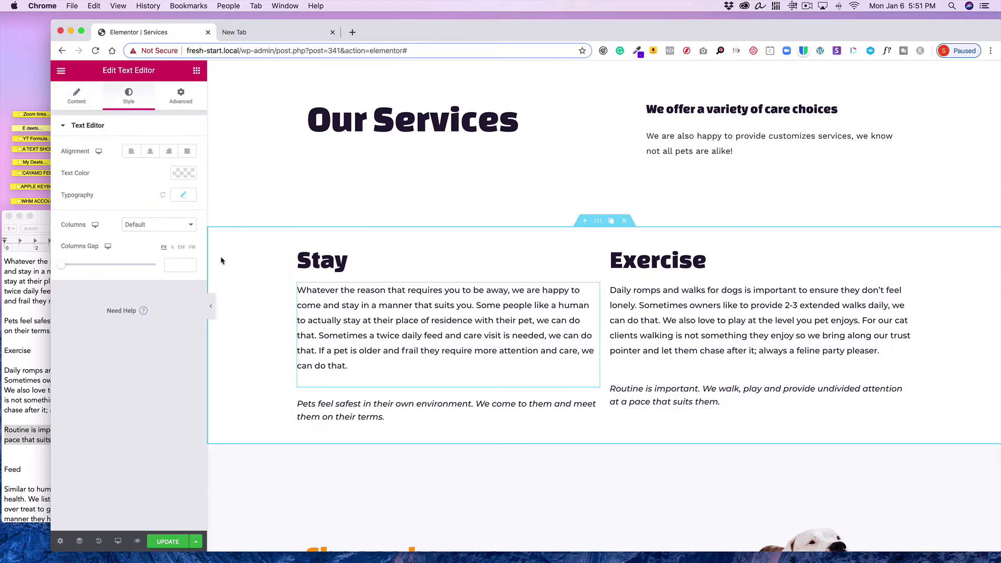
{"action": "left_click", "coordinate": [74, 98]}
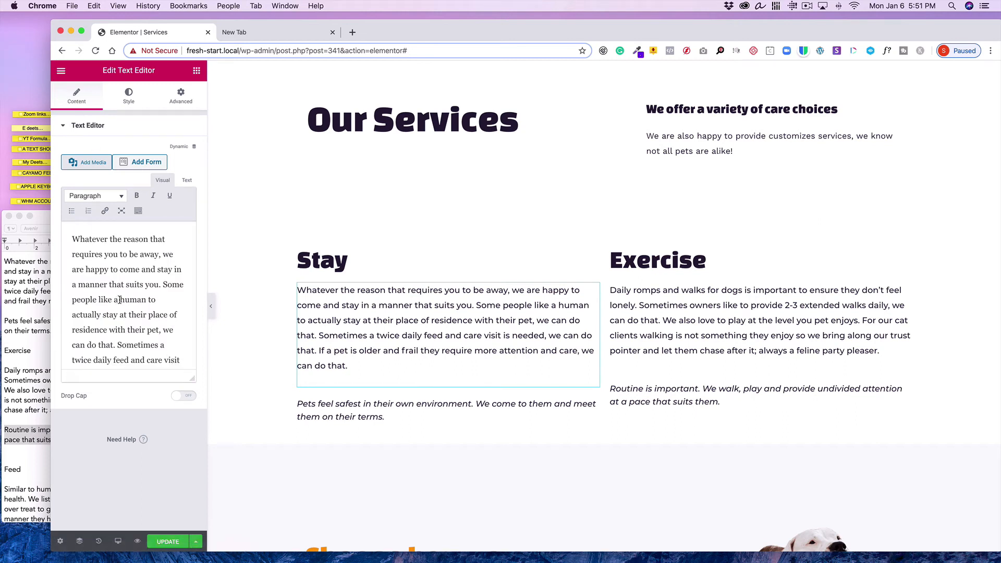
{"action": "scroll", "coordinate": [120, 299], "scroll_direction": "down", "scroll_amount": 2}
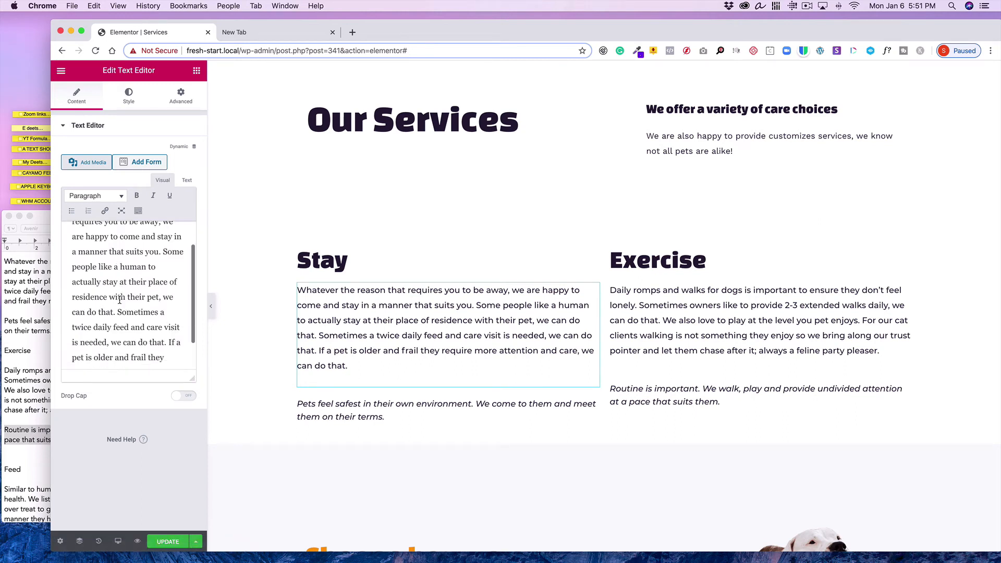
{"action": "scroll", "coordinate": [120, 300], "scroll_direction": "down", "scroll_amount": 3}
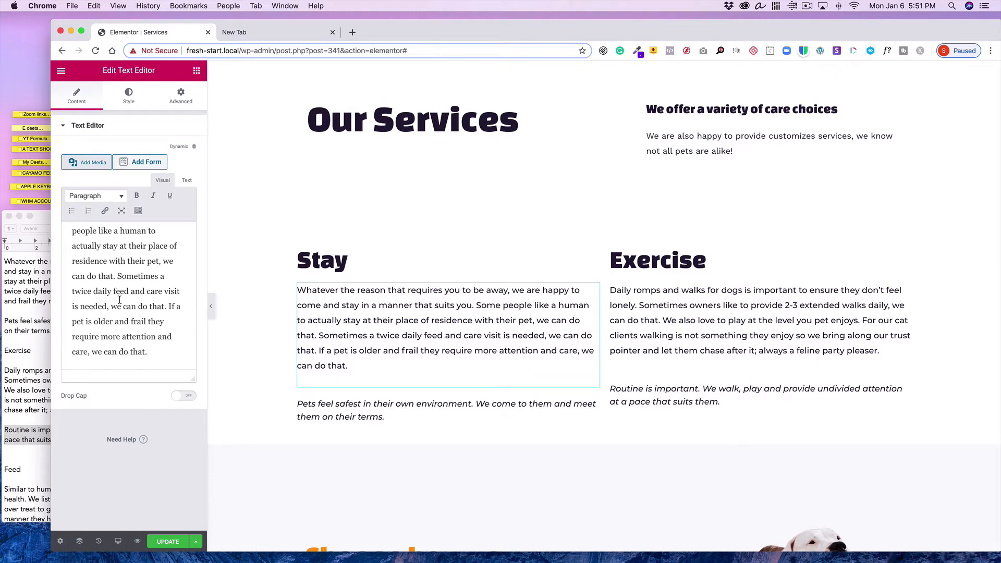
{"action": "scroll", "coordinate": [120, 300], "scroll_direction": "down", "scroll_amount": 1}
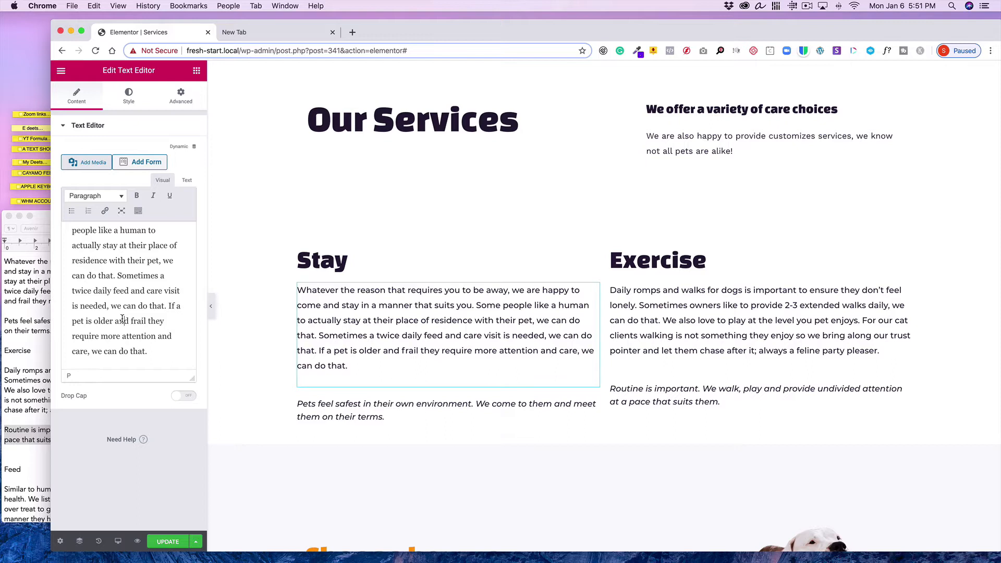
{"action": "double_click", "coordinate": [122, 319]}
{"action": "type", "text": "or"}
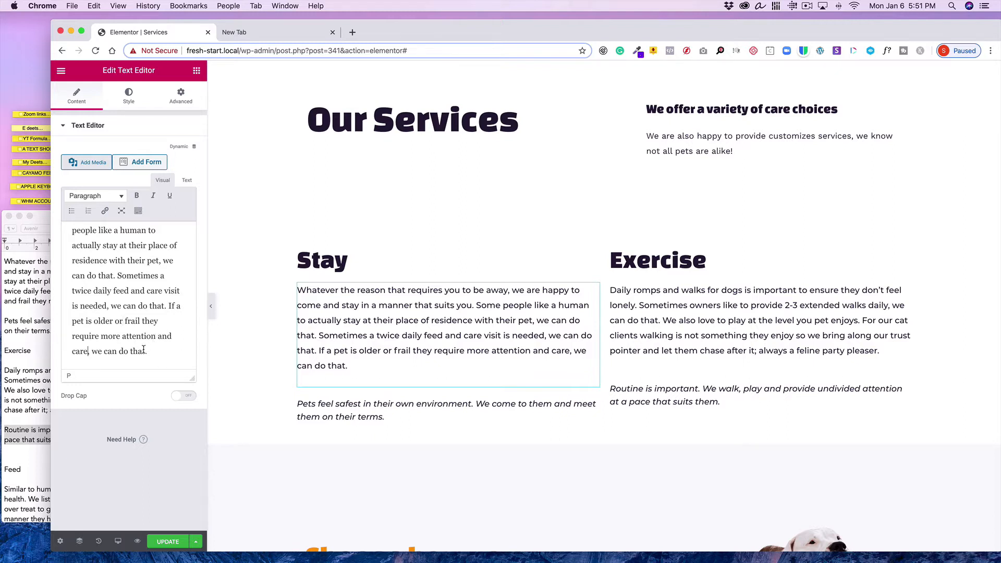
Delete the trailing ", we can do that" so the Stay paragraph ends with "attention and care."
{"action": "left_click_drag", "start_coordinate": [144, 350], "coordinate": [90, 351]}
{"action": "key", "text": "BackSpace"}
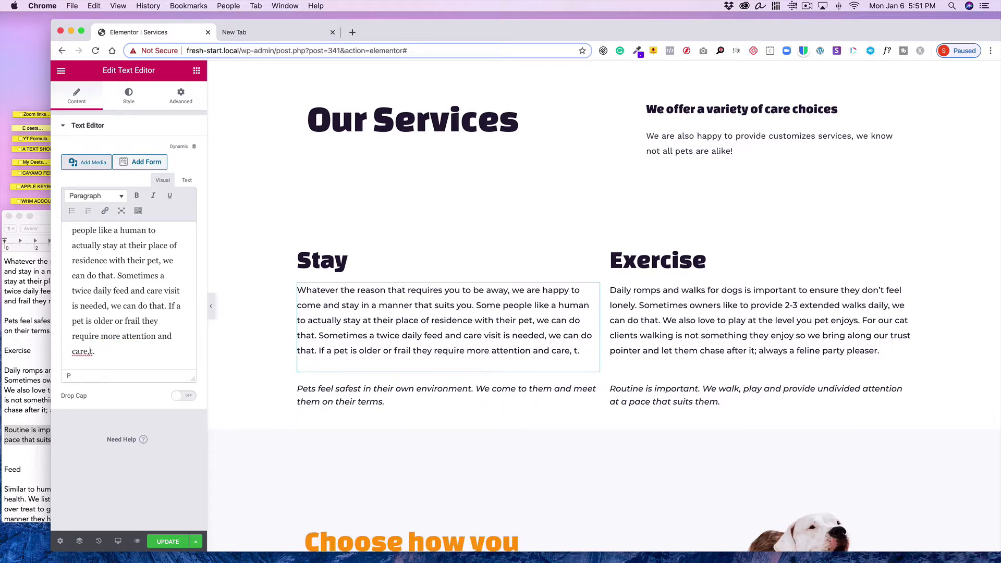
{"action": "key", "text": "BackSpace"}
{"action": "key", "text": "BackSpace"}
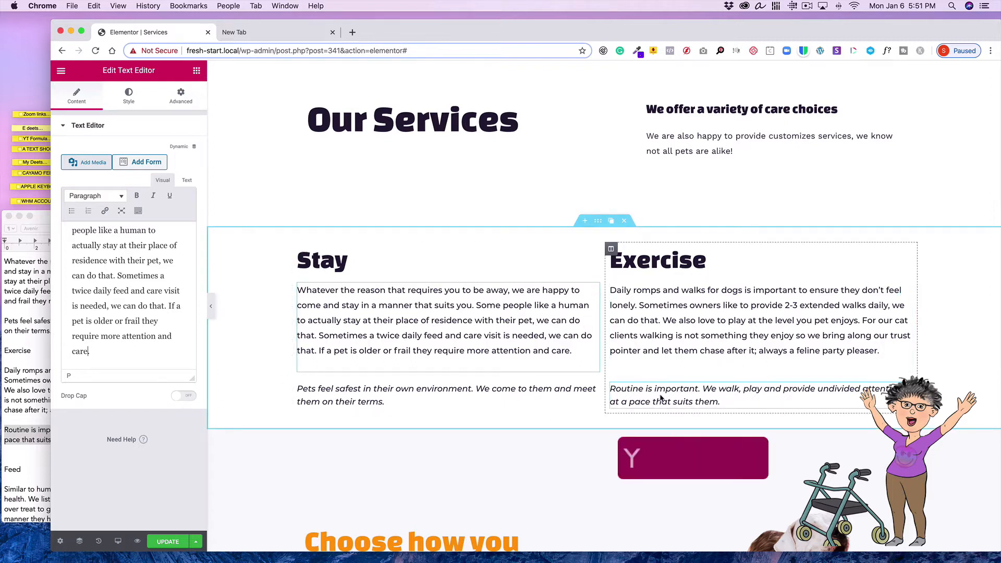
Duplicate the Stay and Exercise section
{"action": "scroll", "coordinate": [403, 331], "scroll_direction": "down", "scroll_amount": 2}
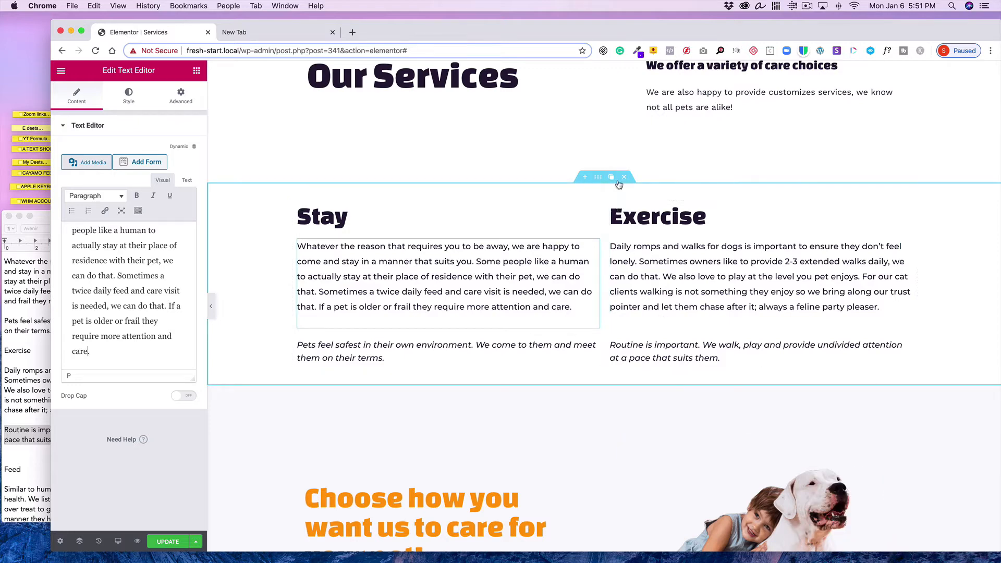
{"action": "left_click", "coordinate": [612, 178]}
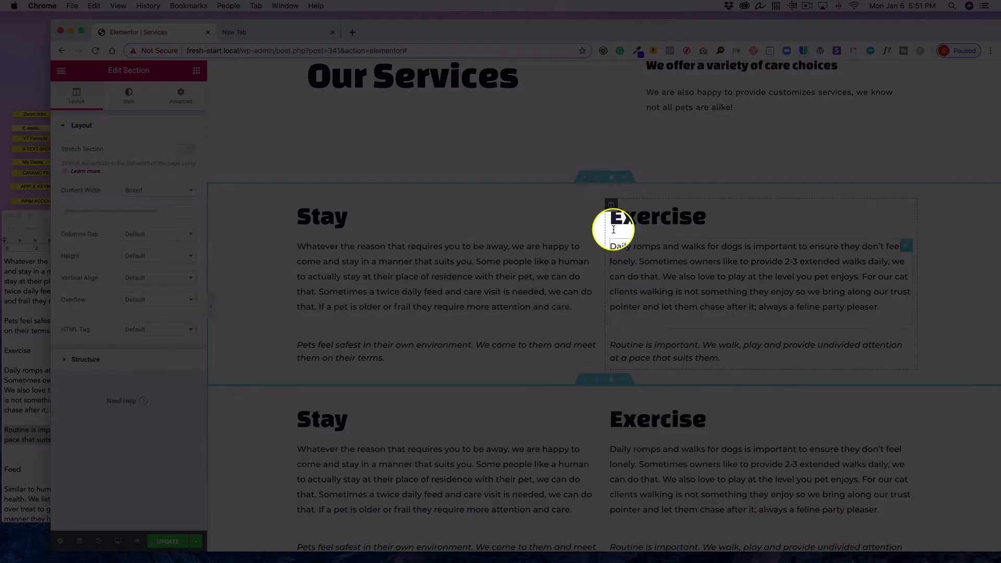
{"action": "scroll", "coordinate": [603, 386], "scroll_direction": "down", "scroll_amount": 1}
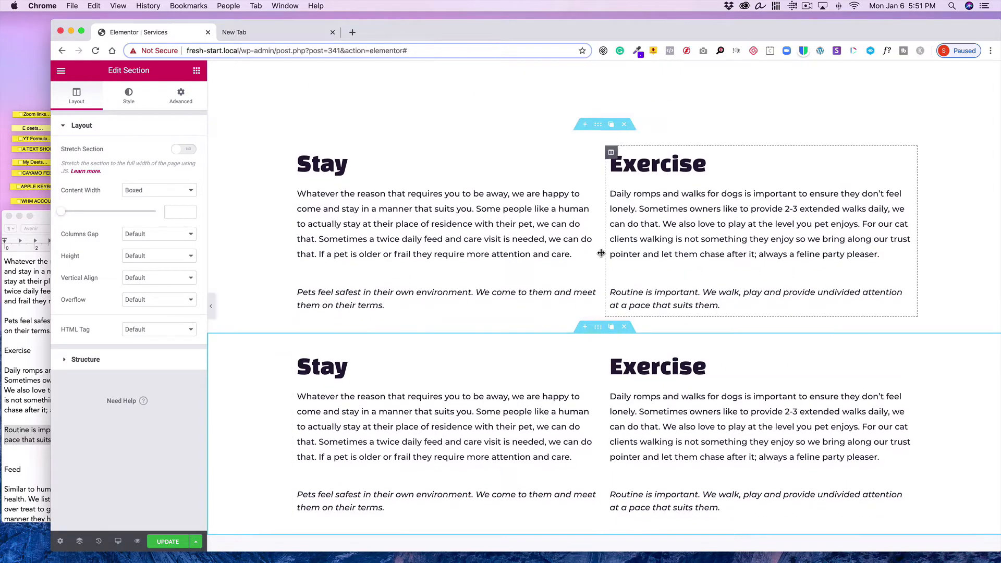
Set the original section's bottom padding to 50 px
{"action": "left_click", "coordinate": [599, 127]}
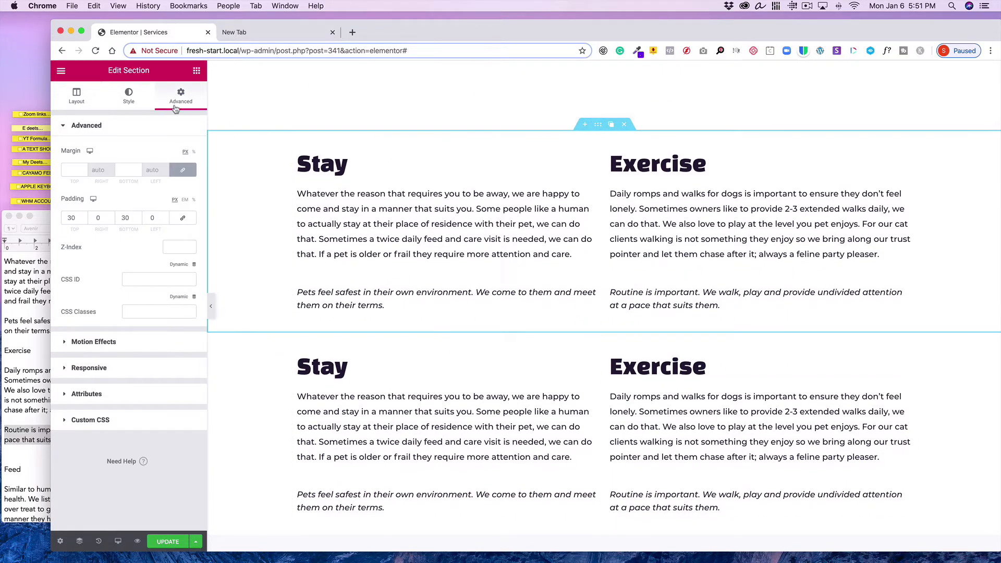
{"action": "double_click", "coordinate": [126, 217]}
{"action": "type", "text": "50"}
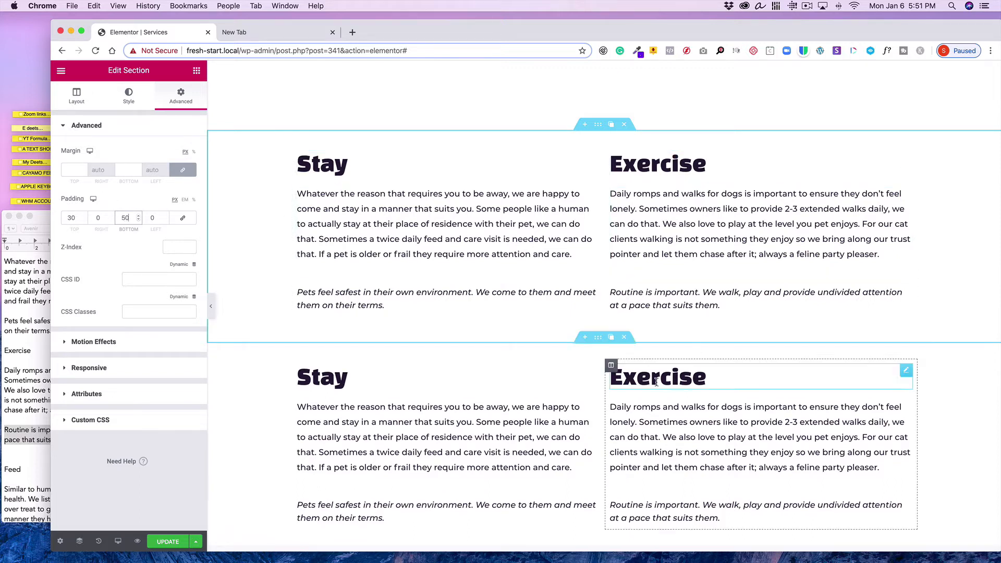
Set the duplicated section's top padding to 50 px
{"action": "left_click", "coordinate": [598, 340]}
{"action": "left_click", "coordinate": [181, 97]}
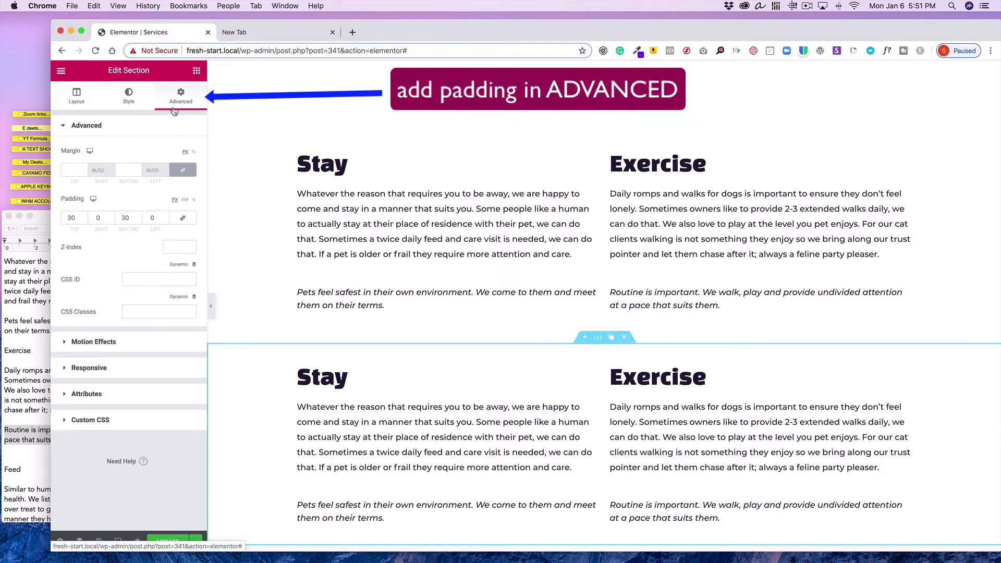
{"action": "left_click", "coordinate": [61, 217]}
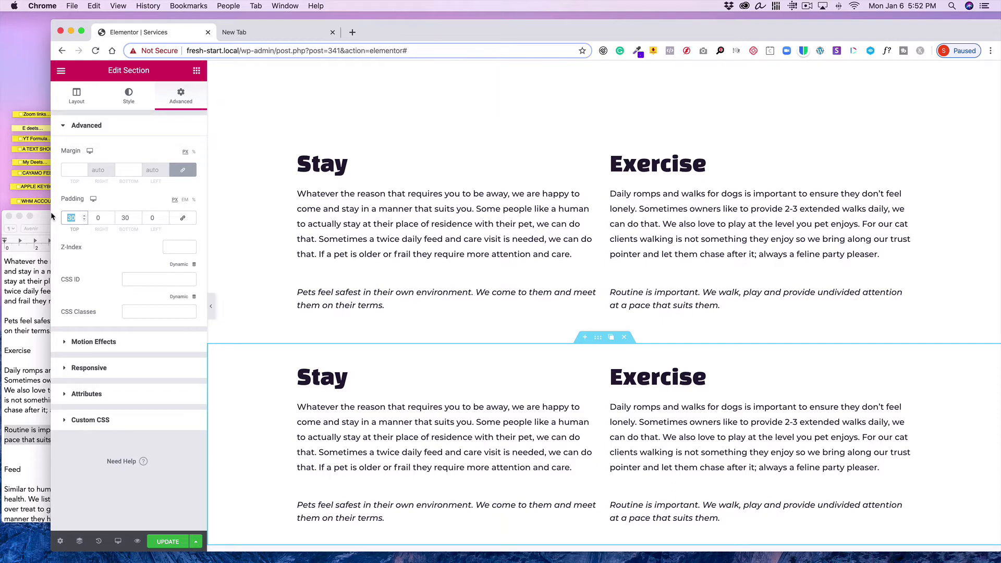
{"action": "type", "text": "50"}
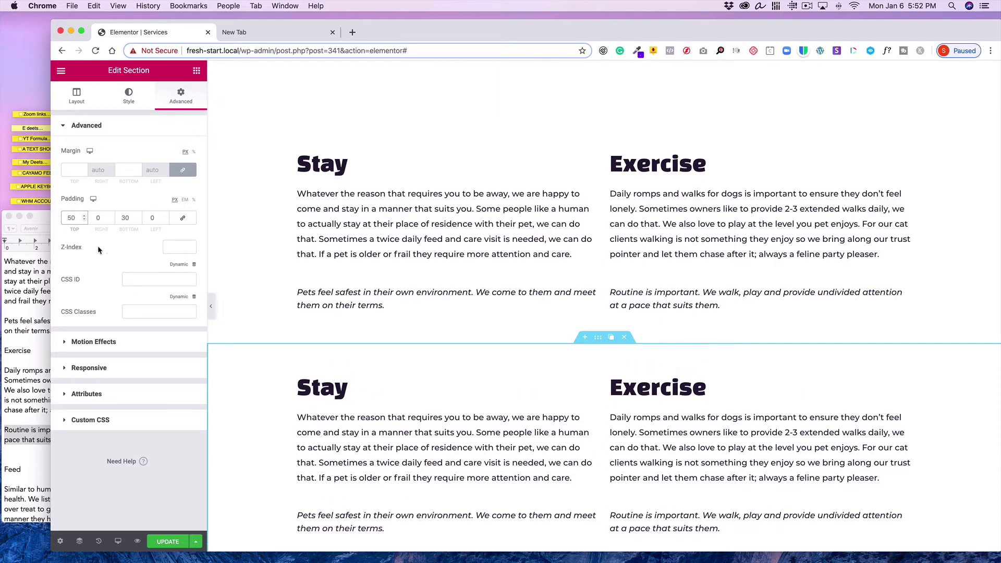
Copy the "Similar to humans, pets may follow special diets…" paragraph under Feed in the text document
{"action": "scroll", "coordinate": [497, 334], "scroll_direction": "down", "scroll_amount": 3}
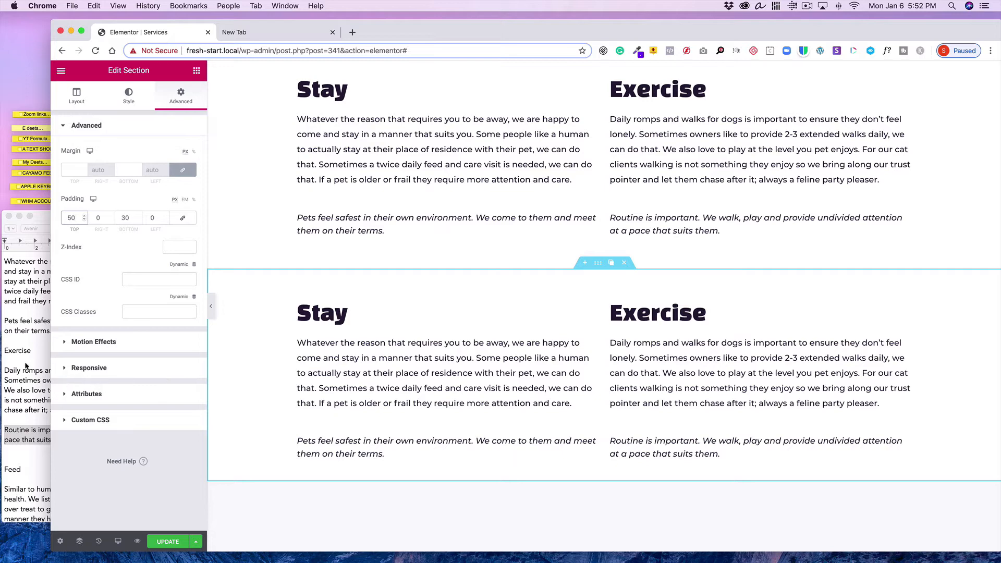
{"action": "left_click", "coordinate": [22, 361]}
{"action": "scroll", "coordinate": [22, 361], "scroll_direction": "down", "scroll_amount": 5}
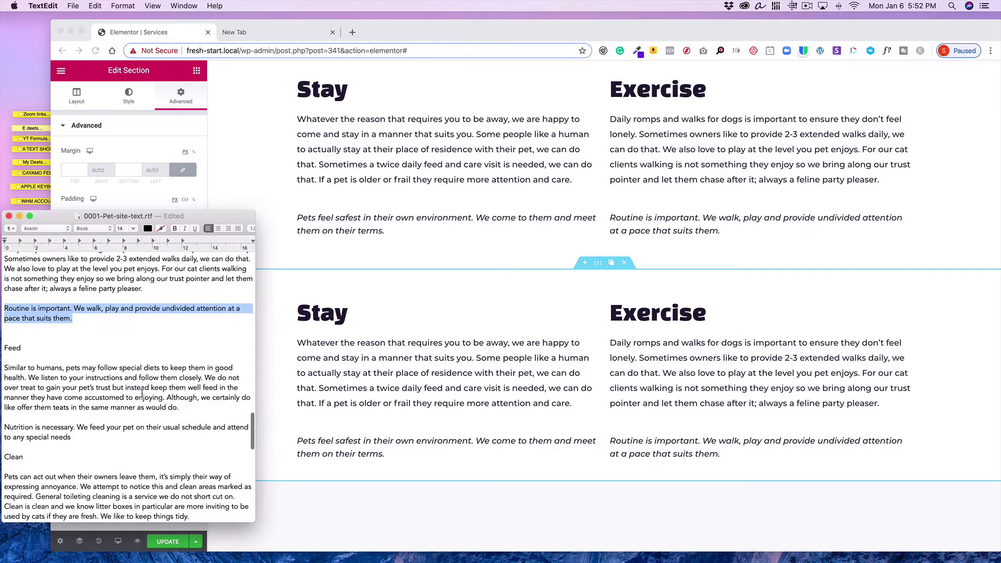
{"action": "left_click_drag", "start_coordinate": [181, 407], "coordinate": [1, 368]}
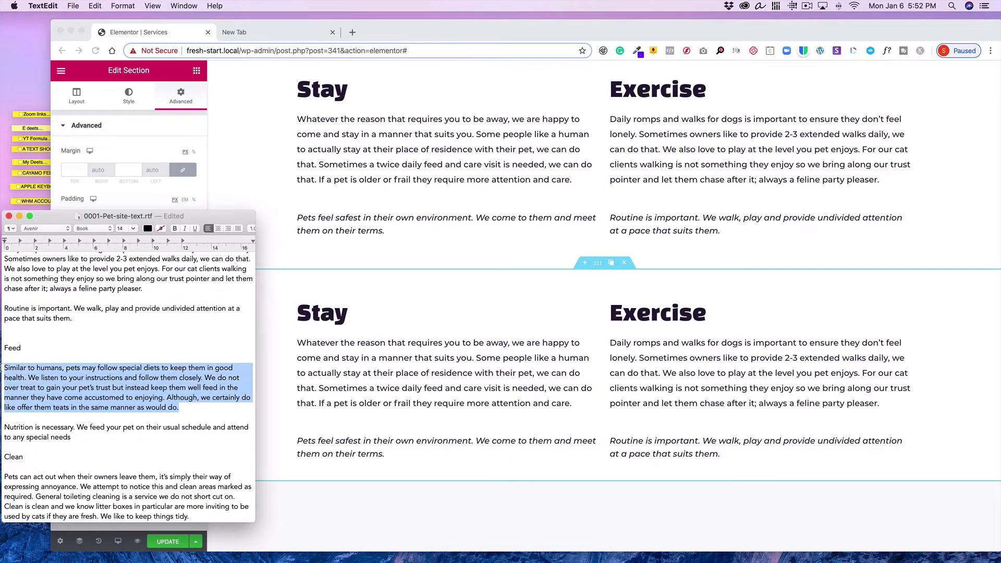
{"action": "left_click", "coordinate": [95, 5]}
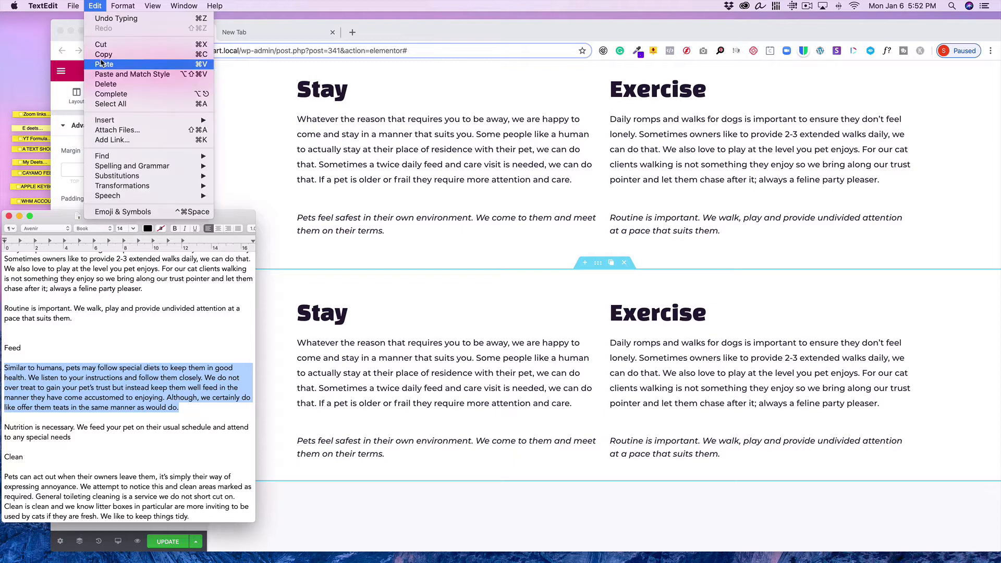
{"action": "left_click", "coordinate": [101, 55]}
Try to paste the copied paragraph over the duplicated section's Stay text in the editor's Text view
{"action": "left_click", "coordinate": [543, 359]}
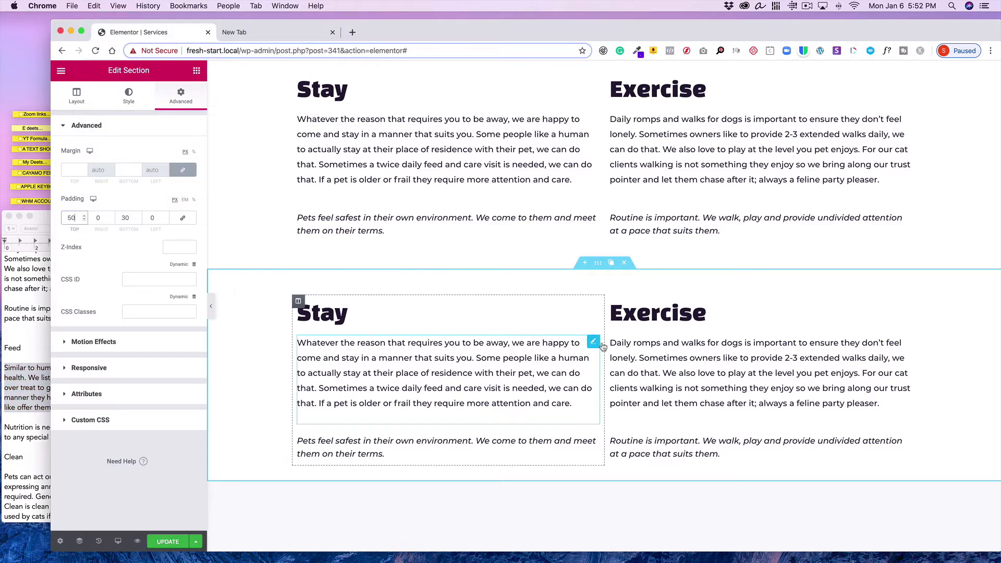
{"action": "left_click", "coordinate": [593, 343]}
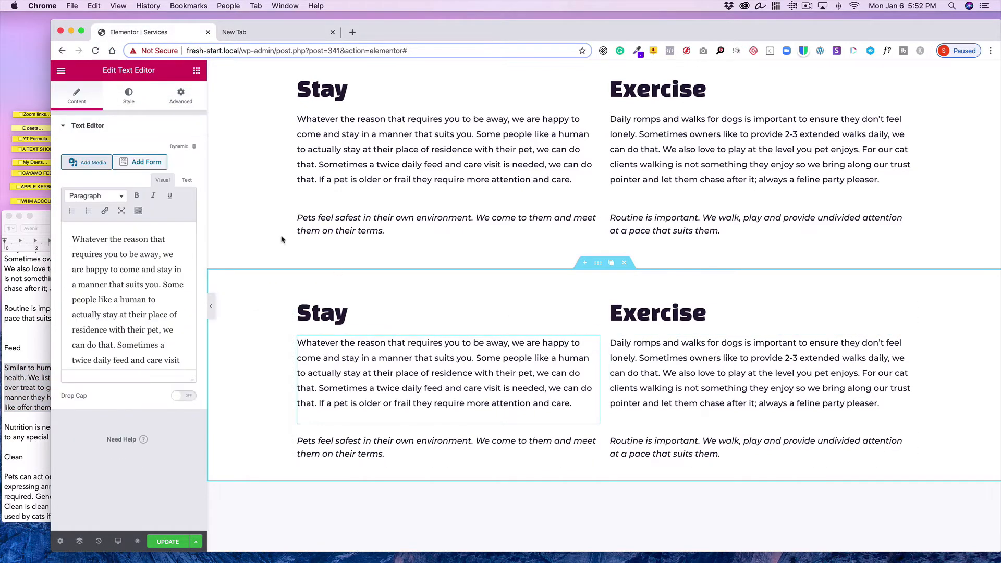
{"action": "left_click", "coordinate": [187, 180]}
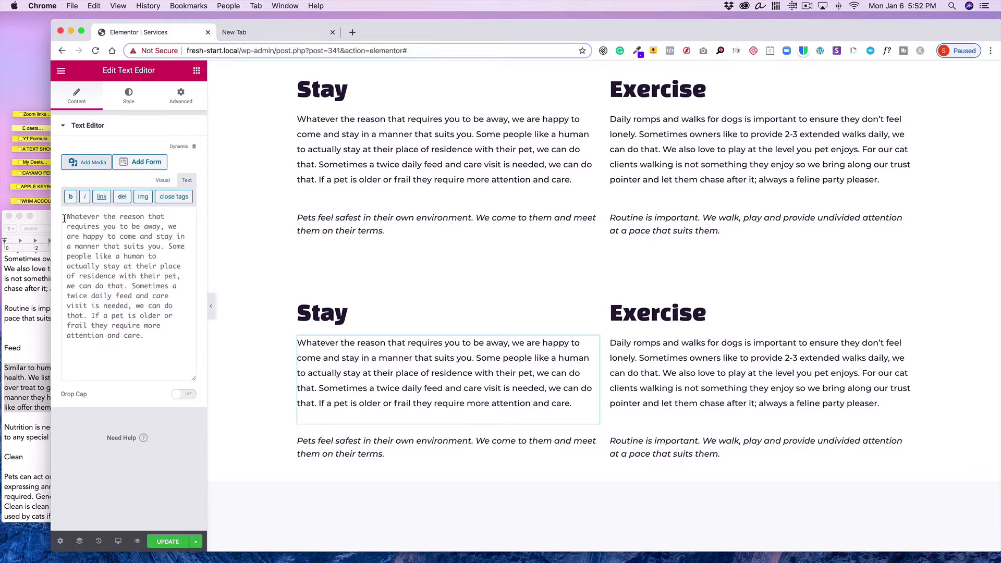
{"action": "left_click_drag", "start_coordinate": [69, 218], "coordinate": [178, 346]}
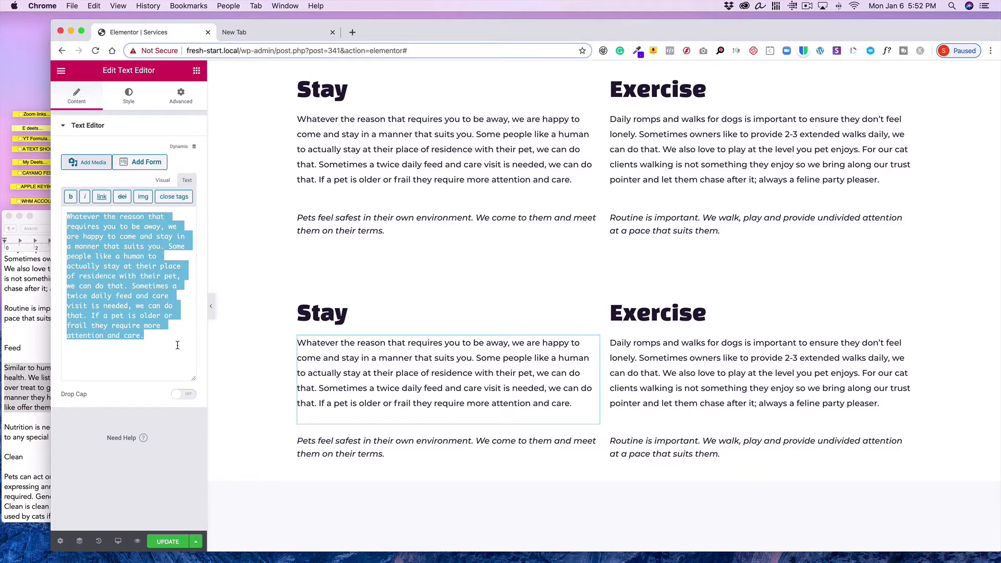
{"action": "left_click", "coordinate": [92, 6]}
{"action": "left_click", "coordinate": [95, 64]}
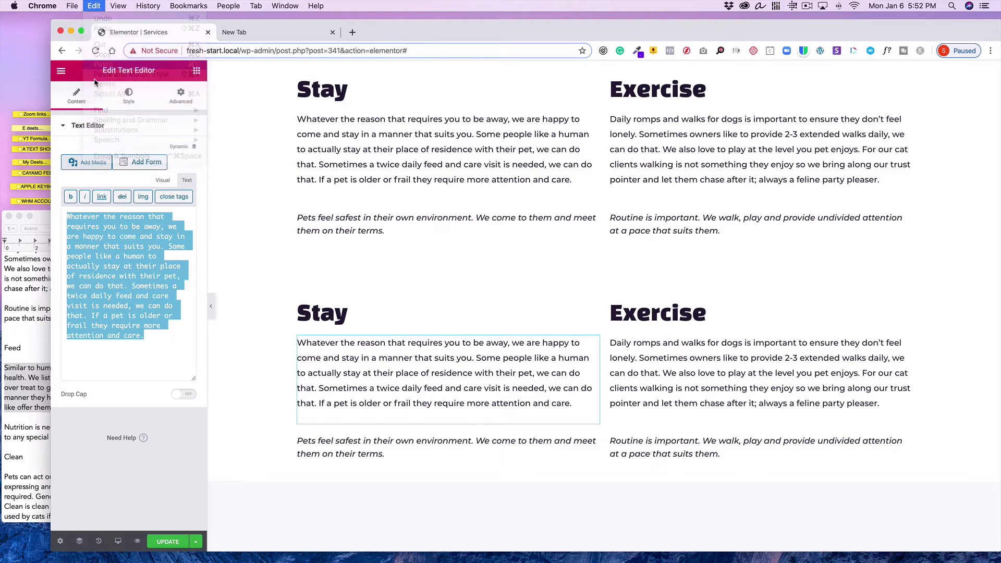
{"action": "left_click", "coordinate": [646, 354]}
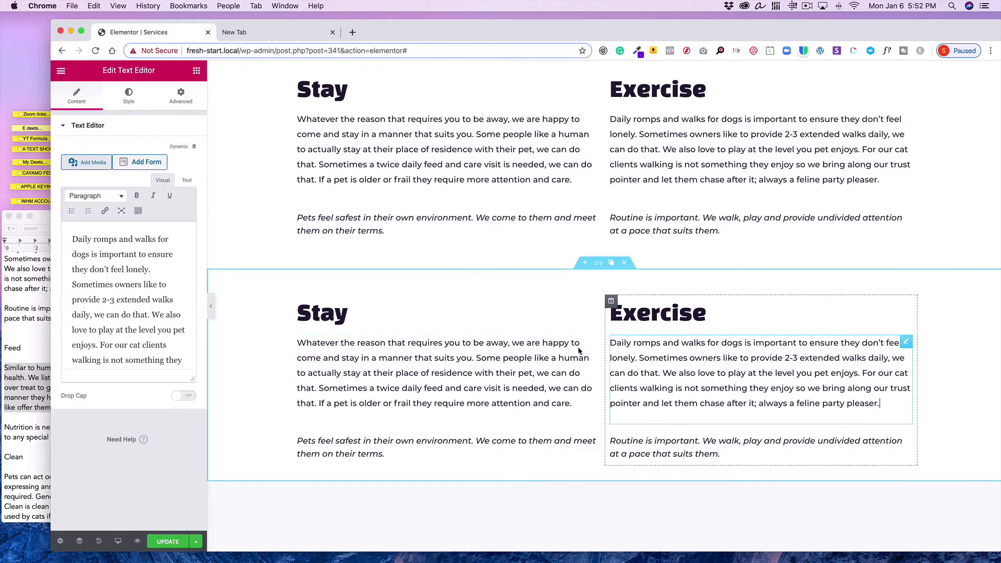
{"action": "left_click", "coordinate": [134, 283]}
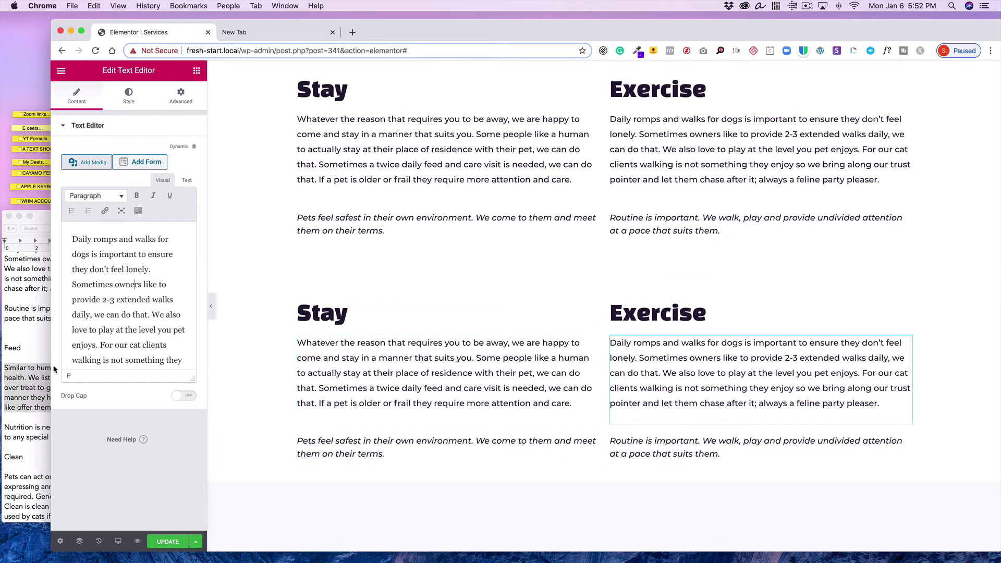
Copy the "Similar to humans…" paragraph again and paste it over the duplicated section's Stay text
{"action": "left_click", "coordinate": [34, 376]}
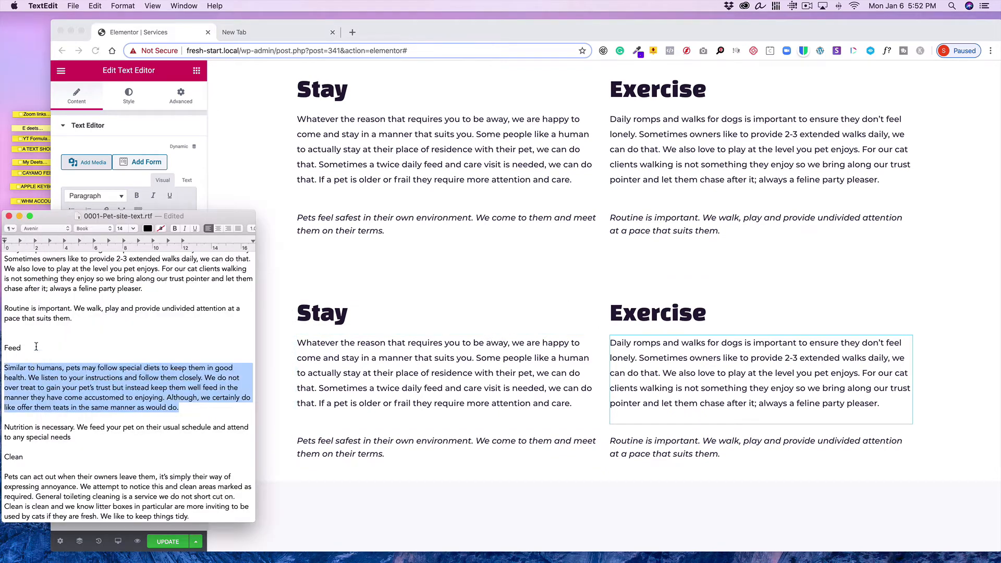
{"action": "left_click", "coordinate": [96, 6]}
{"action": "left_click", "coordinate": [116, 54]}
{"action": "left_click", "coordinate": [513, 357]}
{"action": "left_click", "coordinate": [593, 343]}
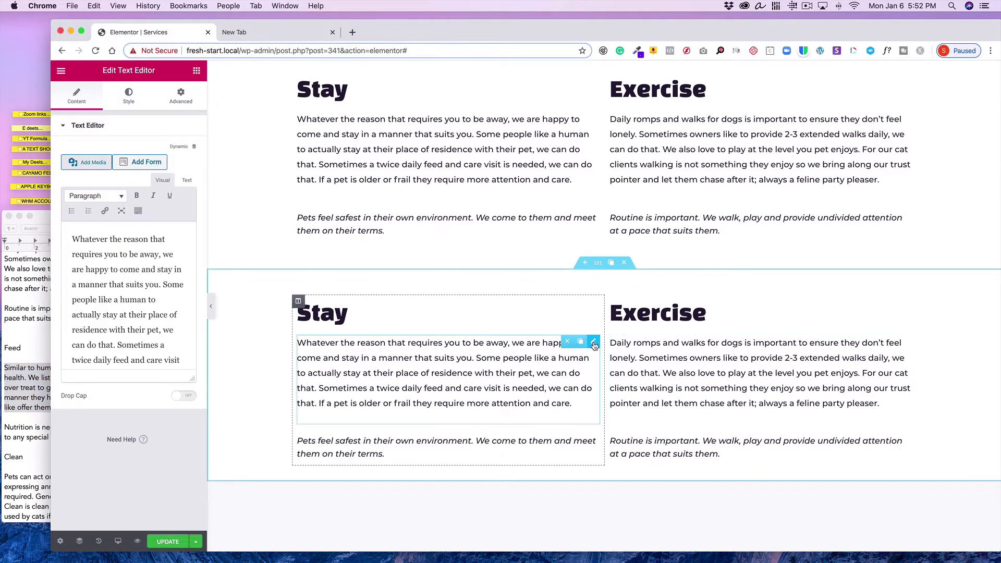
{"action": "left_click", "coordinate": [196, 181]}
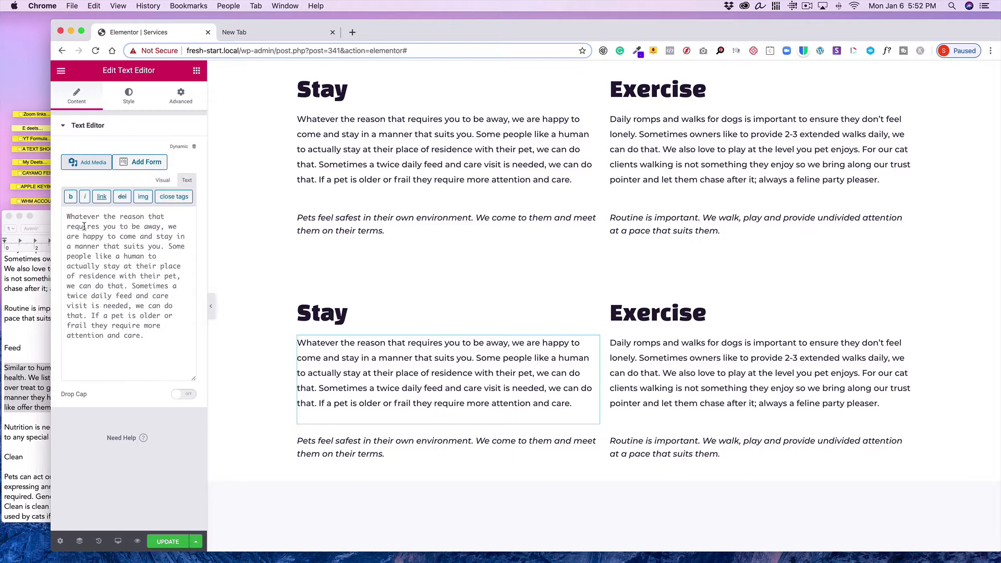
{"action": "left_click_drag", "start_coordinate": [66, 213], "coordinate": [173, 339]}
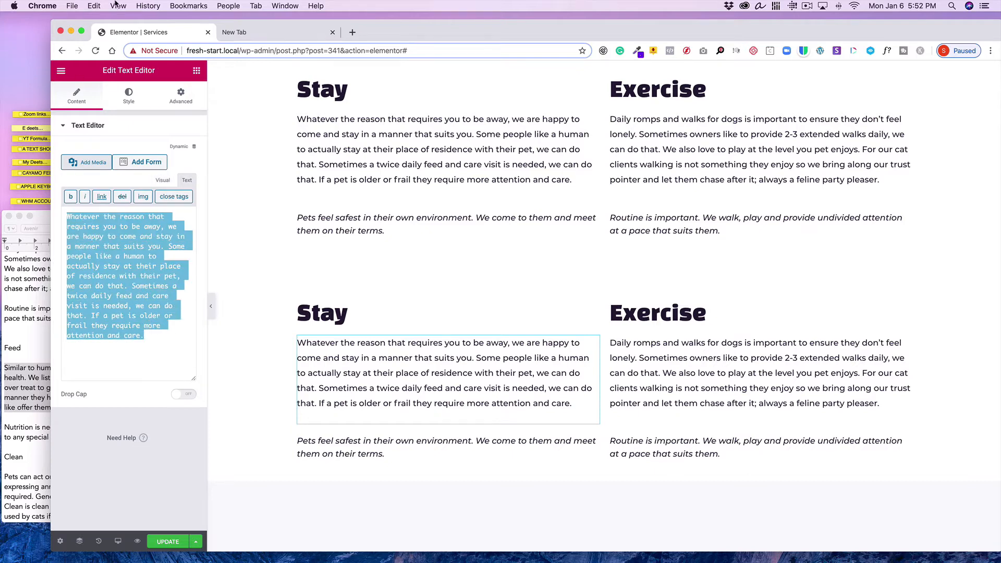
{"action": "left_click", "coordinate": [90, 7]}
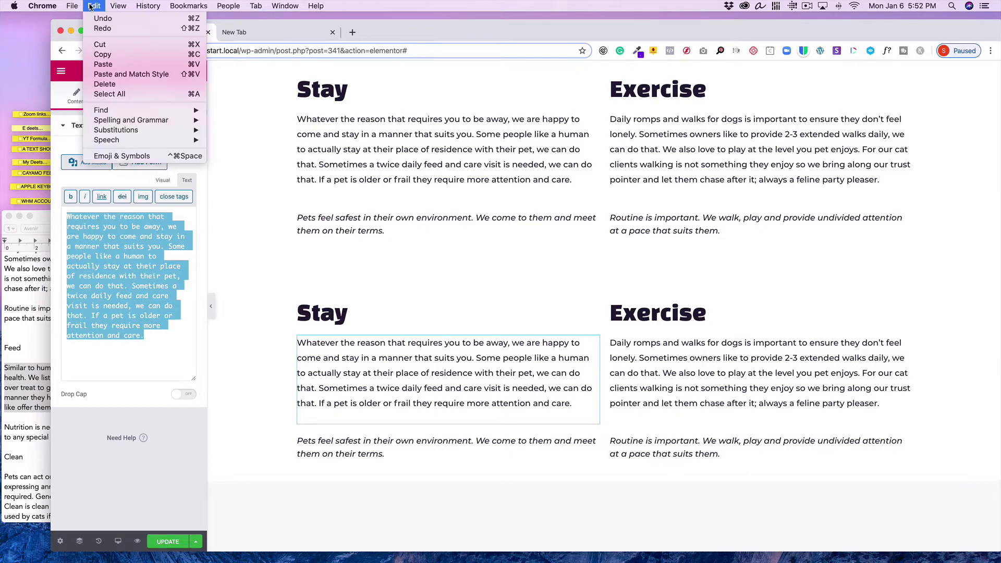
{"action": "left_click", "coordinate": [95, 65]}
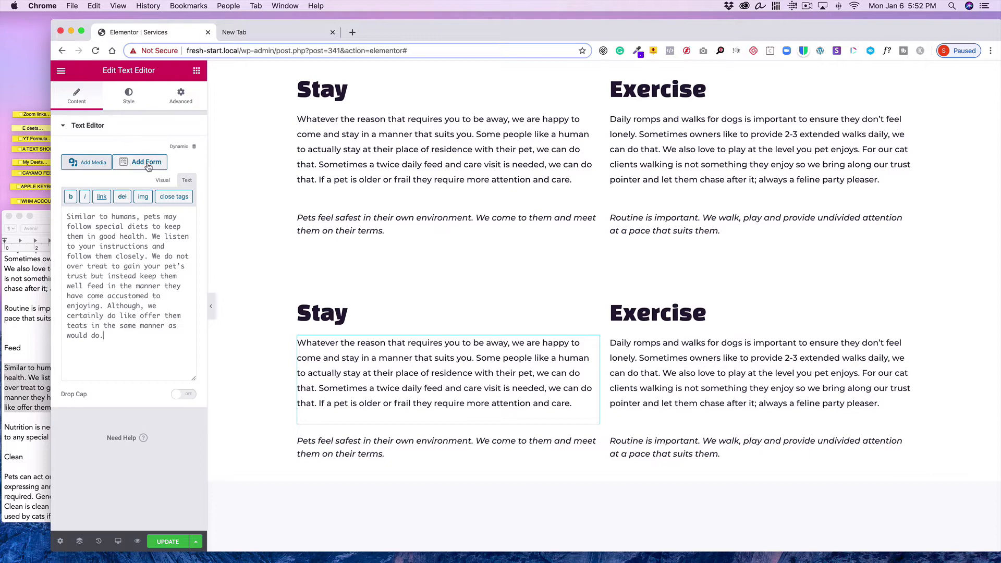
{"action": "left_click", "coordinate": [163, 180]}
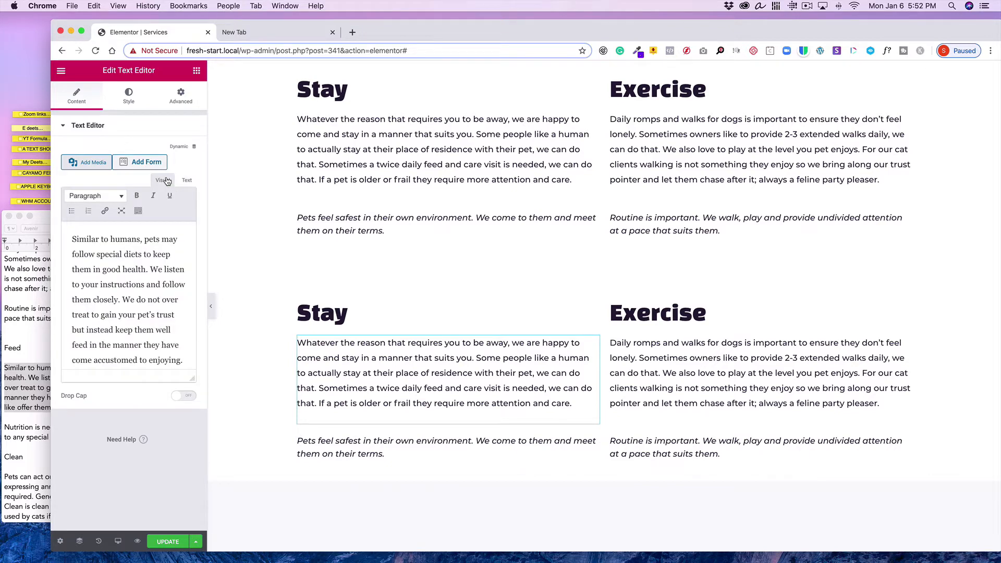
Rename the duplicated section's Stay heading to Feed
{"action": "left_click", "coordinate": [665, 376]}
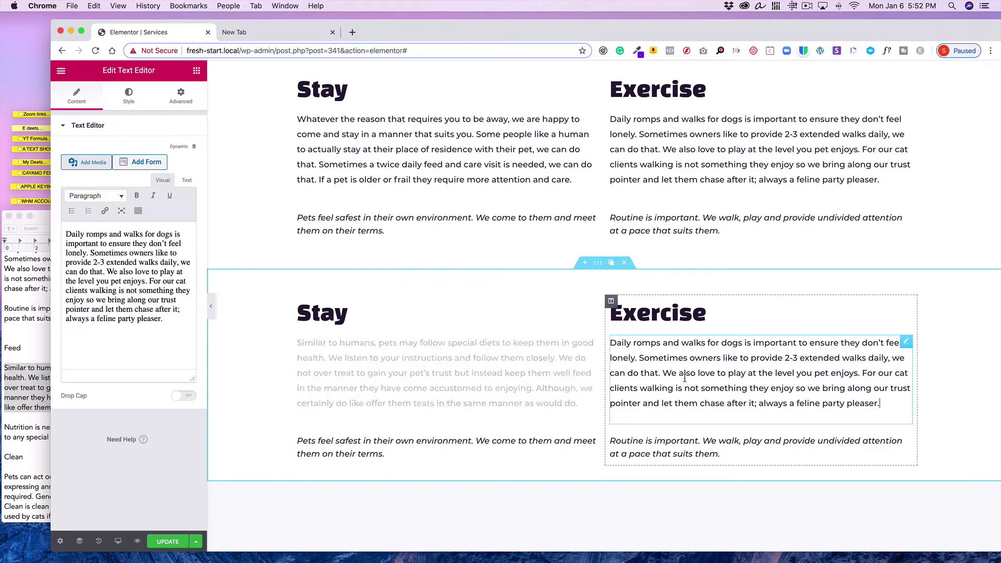
{"action": "left_click", "coordinate": [324, 307]}
{"action": "double_click", "coordinate": [74, 161]}
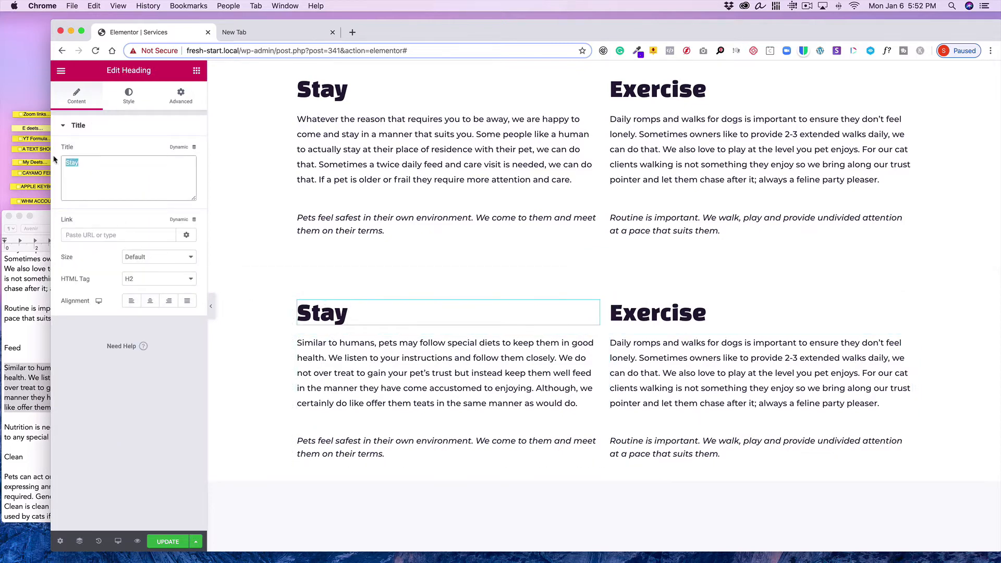
{"action": "type", "text": "Feed"}
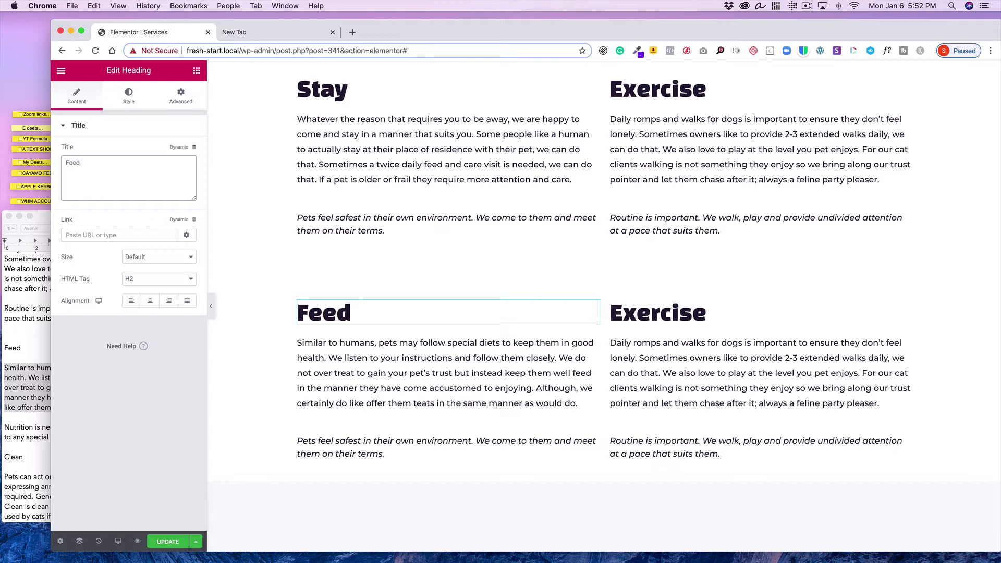
Copy the "Nutrition is necessary…" paragraph under Feed in the text document
{"action": "left_click", "coordinate": [15, 349]}
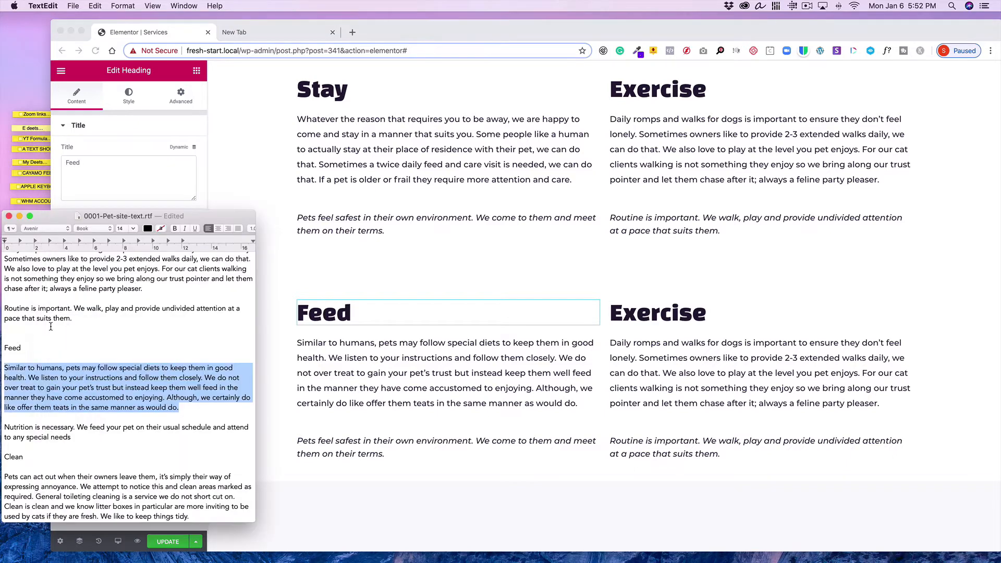
{"action": "scroll", "coordinate": [57, 336], "scroll_direction": "down", "scroll_amount": 5}
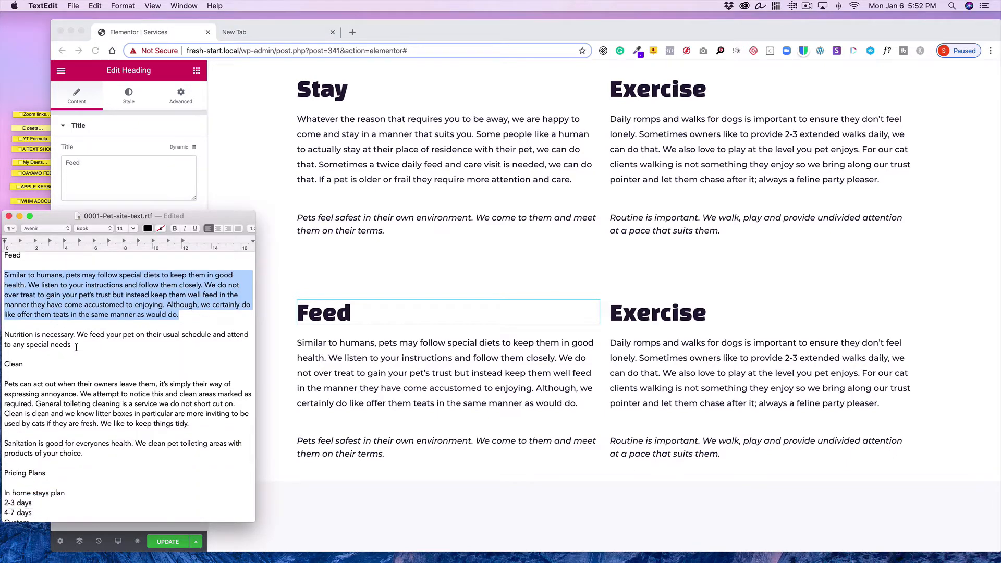
{"action": "left_click", "coordinate": [72, 345]}
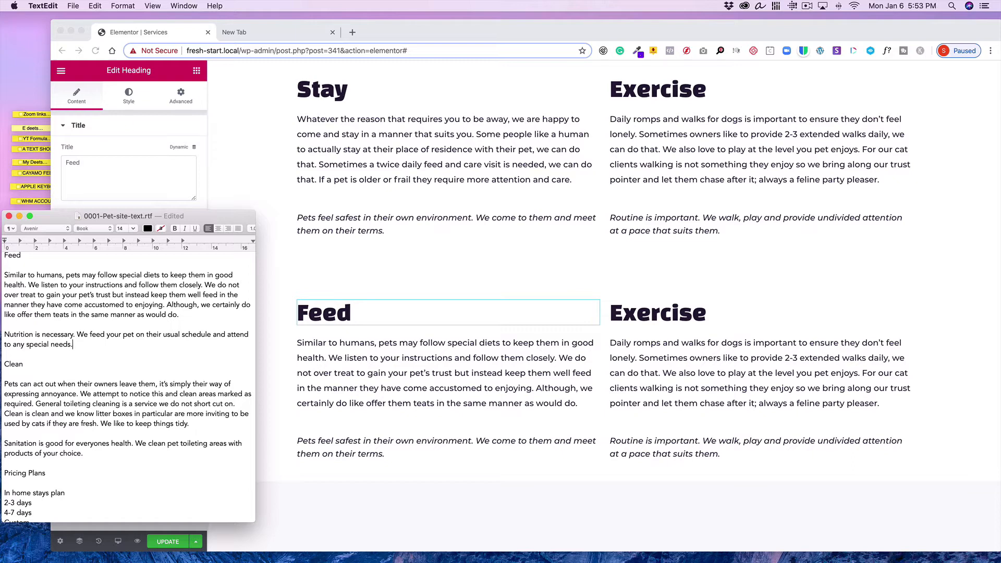
{"action": "left_click_drag", "start_coordinate": [79, 344], "coordinate": [1, 336]}
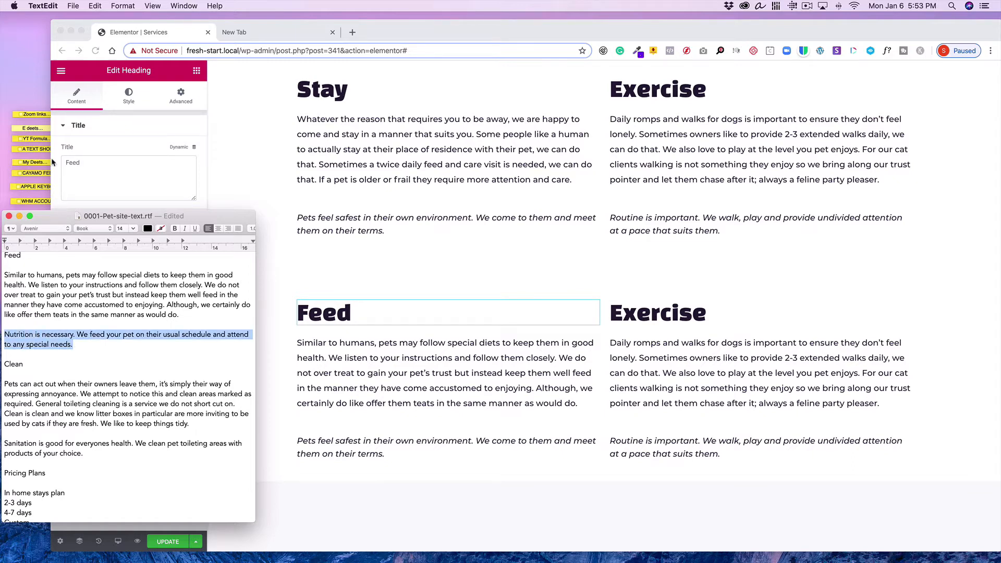
{"action": "left_click", "coordinate": [96, 6]}
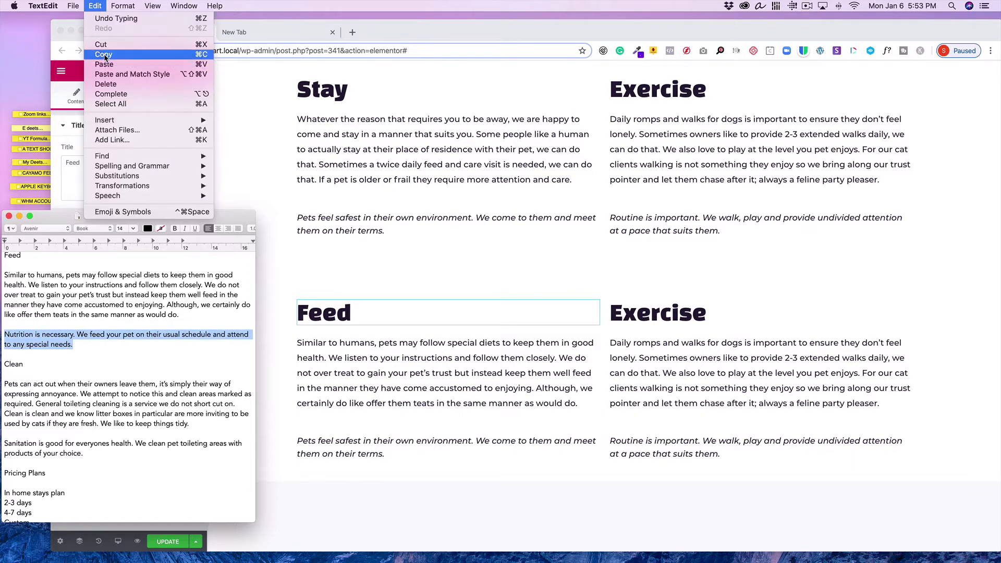
{"action": "left_click", "coordinate": [112, 50]}
Replace the italic line under the Feed column with the copied Nutrition paragraph
{"action": "left_click", "coordinate": [483, 444]}
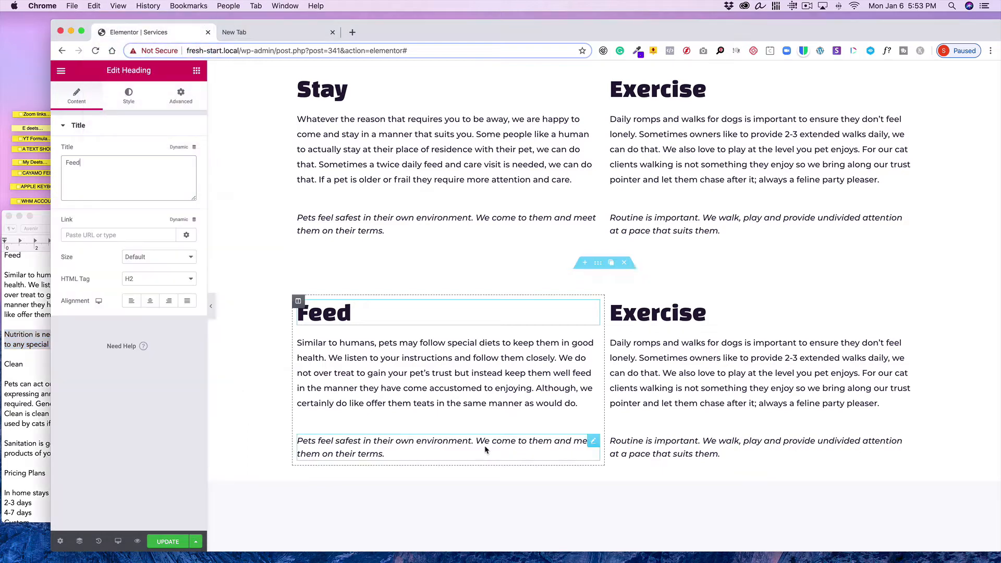
{"action": "left_click", "coordinate": [595, 442]}
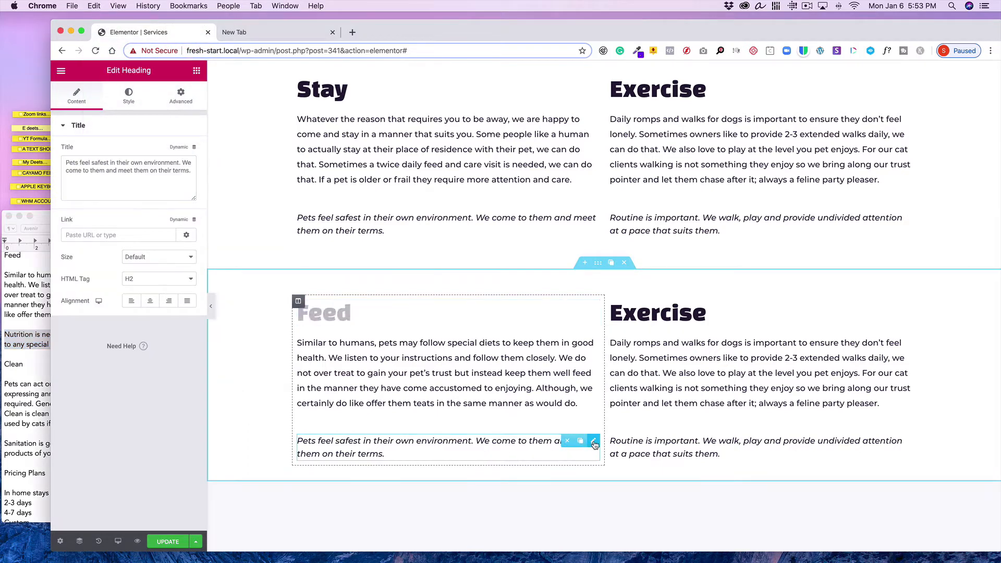
{"action": "triple_click", "coordinate": [192, 170]}
{"action": "left_click", "coordinate": [96, 5]}
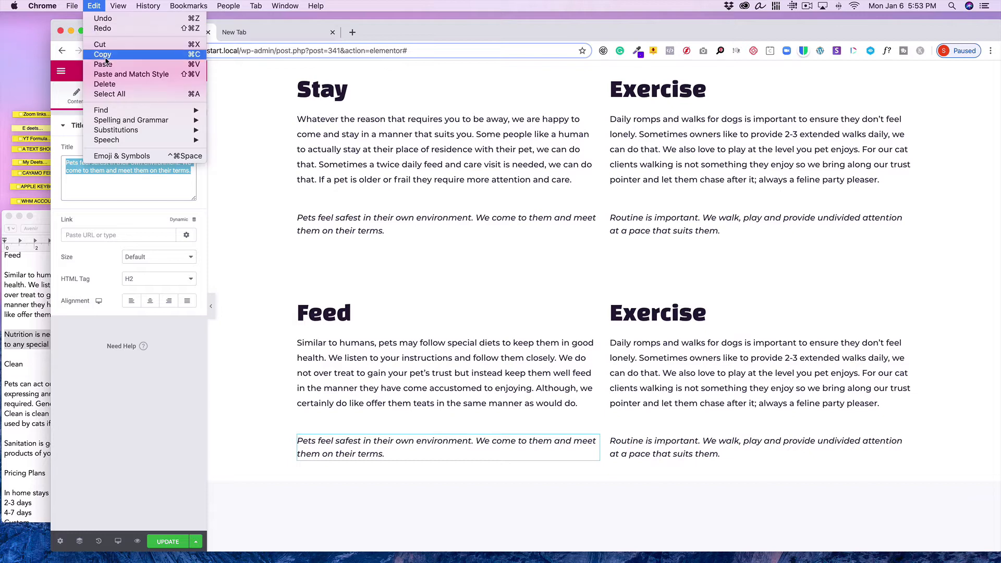
{"action": "left_click", "coordinate": [109, 68]}
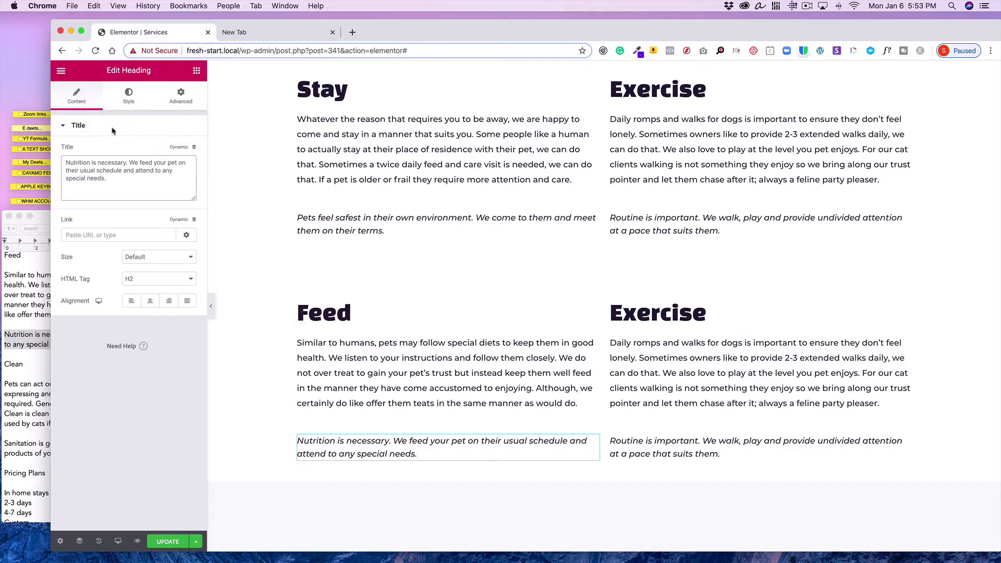
Copy the "Pets can act out when their owners leave them…" paragraph under Clean in the text document
{"action": "left_click", "coordinate": [50, 399]}
{"action": "left_click_drag", "start_coordinate": [189, 424], "coordinate": [2, 384]}
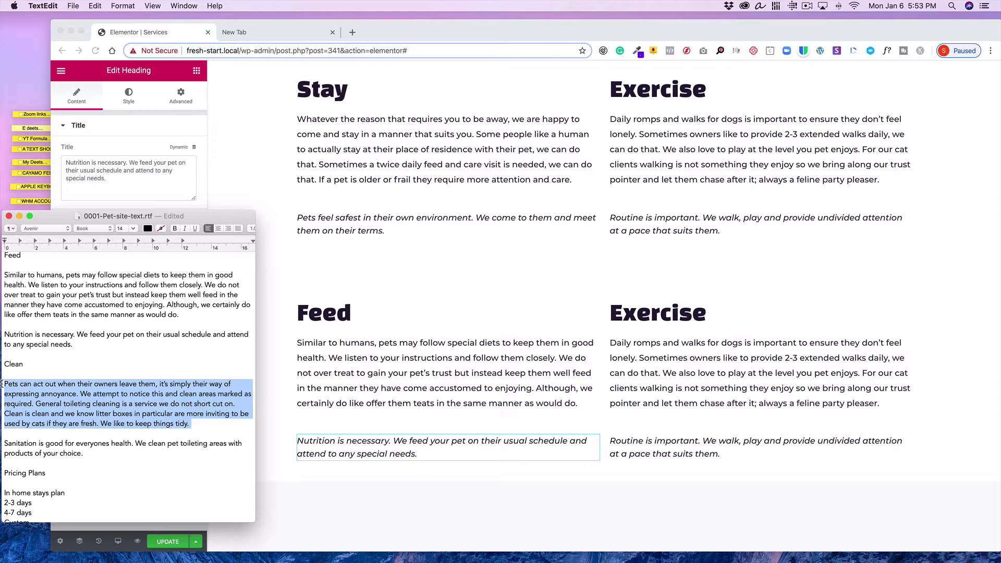
{"action": "left_click", "coordinate": [95, 5]}
{"action": "left_click", "coordinate": [107, 50]}
Paste the copied paragraph over the duplicated section's Exercise body text in the editor's Text view
{"action": "left_click", "coordinate": [751, 376]}
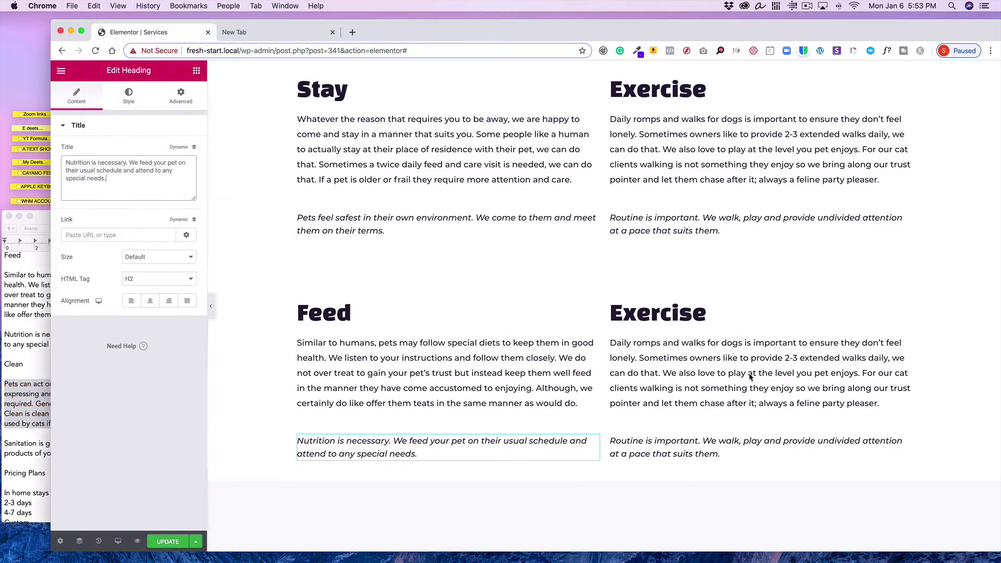
{"action": "left_click", "coordinate": [905, 343]}
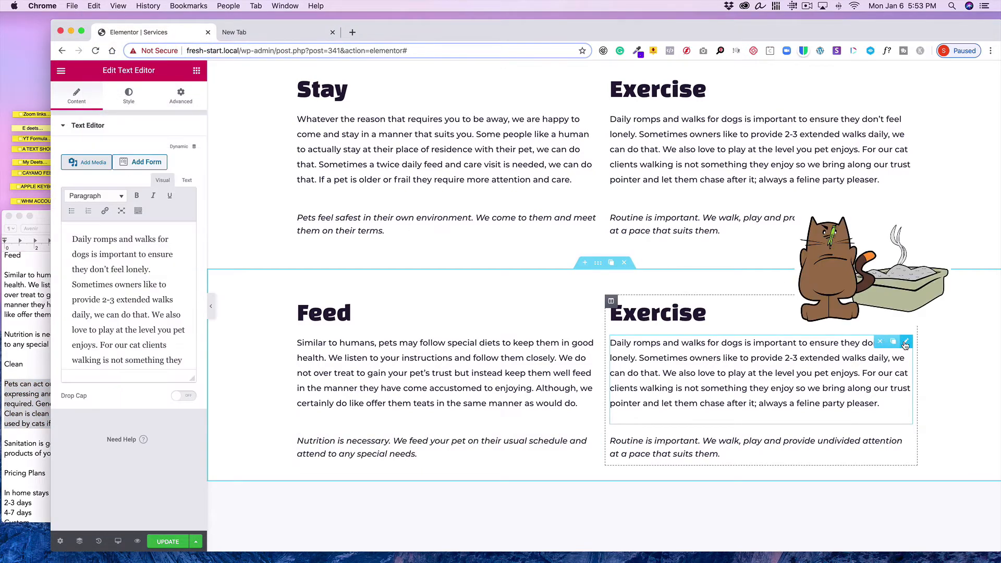
{"action": "left_click", "coordinate": [187, 180]}
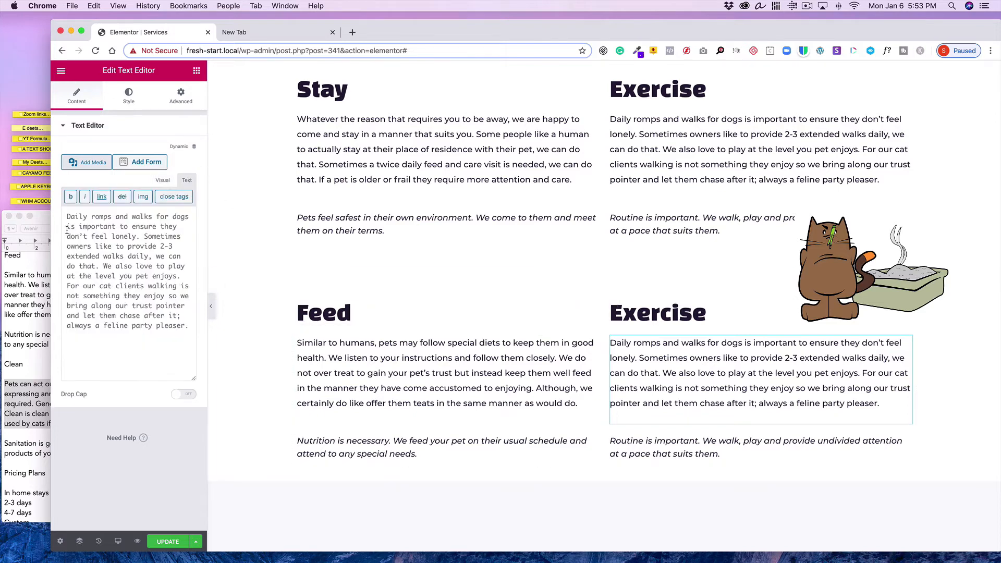
{"action": "left_click_drag", "start_coordinate": [65, 214], "coordinate": [195, 329]}
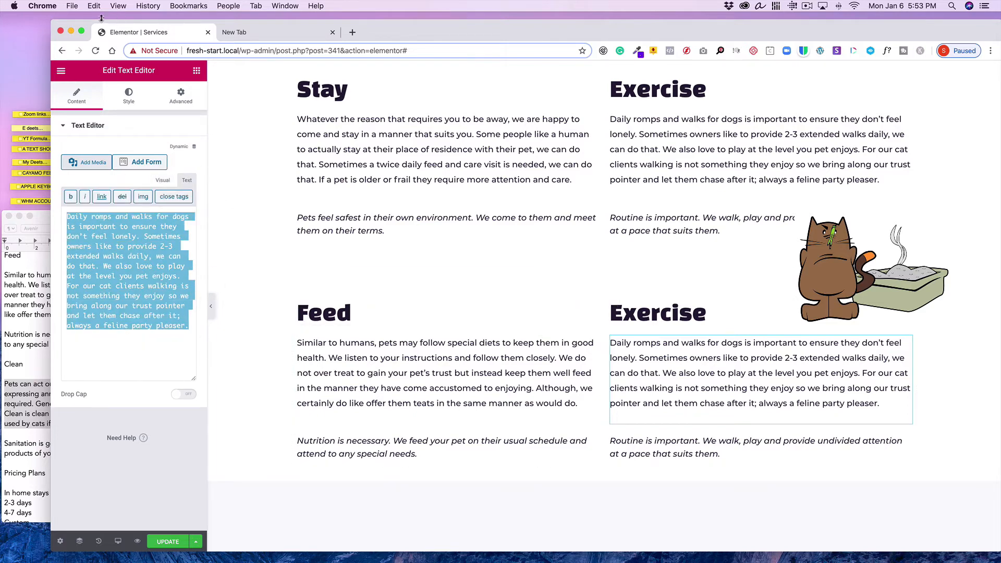
{"action": "left_click", "coordinate": [82, 7]}
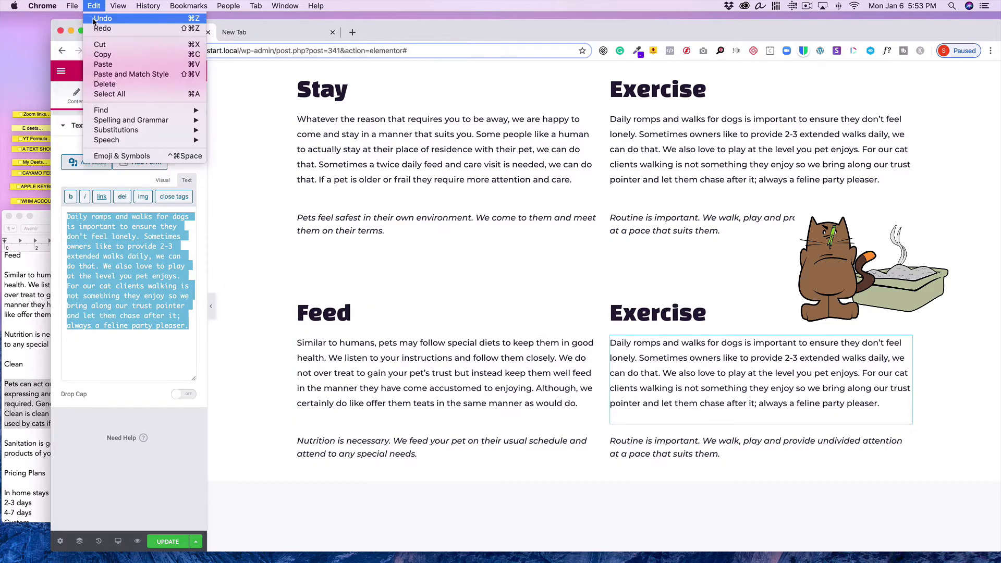
{"action": "left_click", "coordinate": [103, 64]}
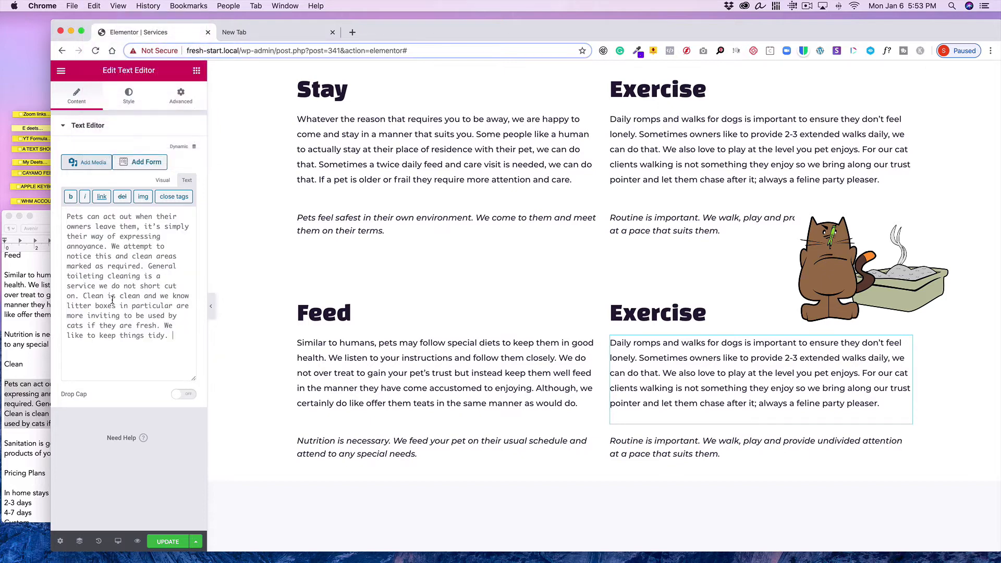
{"action": "left_click", "coordinate": [161, 180]}
{"action": "left_click", "coordinate": [445, 352]}
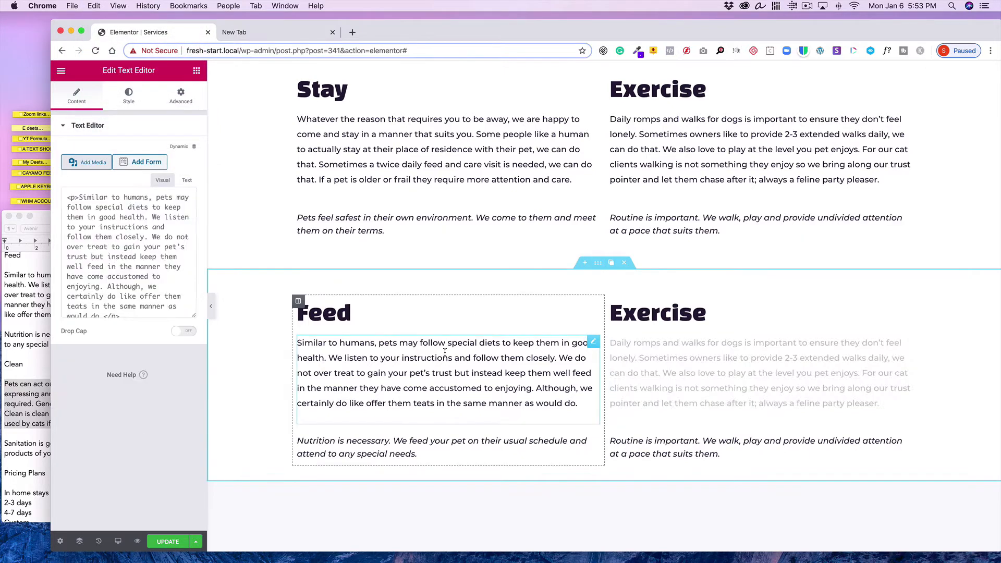
Rename the duplicated section's Exercise heading to Clean
{"action": "left_click", "coordinate": [681, 315]}
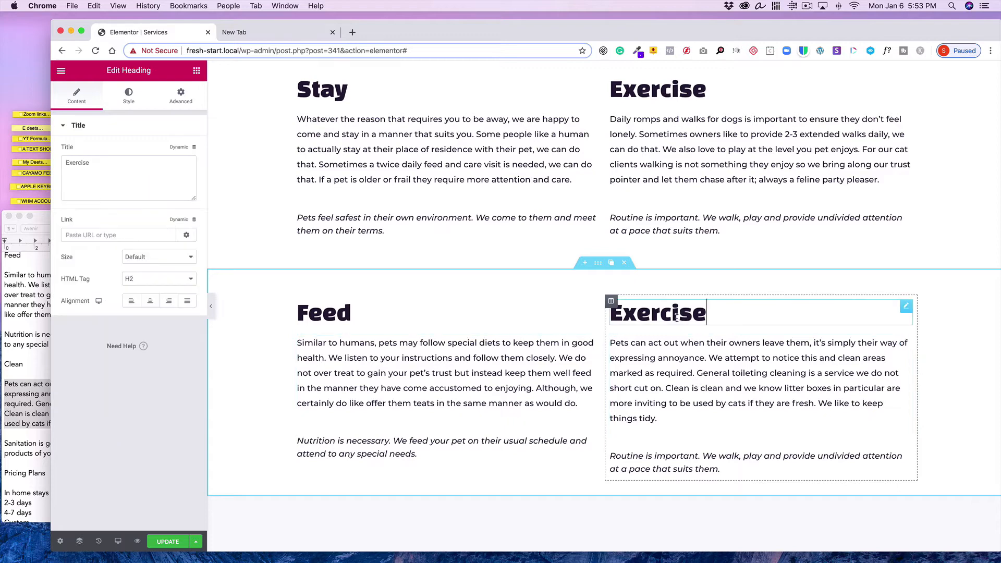
{"action": "left_click_drag", "start_coordinate": [92, 163], "coordinate": [48, 159]}
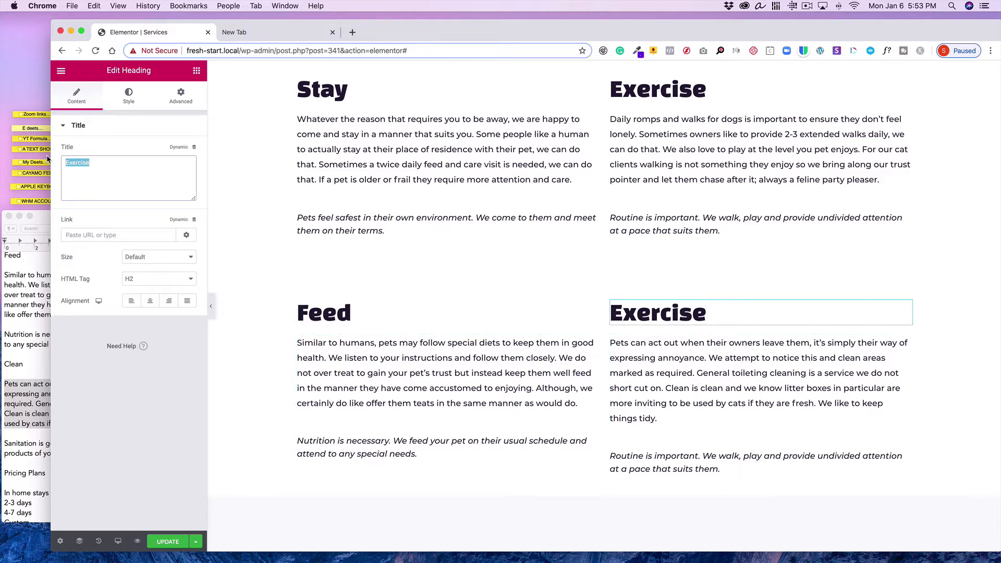
{"action": "type", "text": "Clean"}
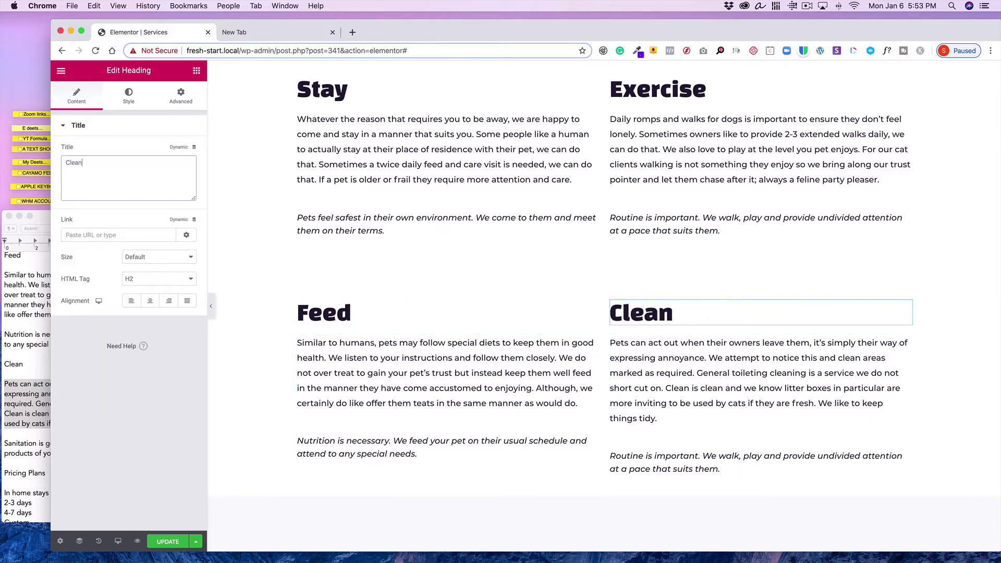
Copy the "Sanitation is good for everyones health…" paragraph from the text document
{"action": "left_click", "coordinate": [18, 361]}
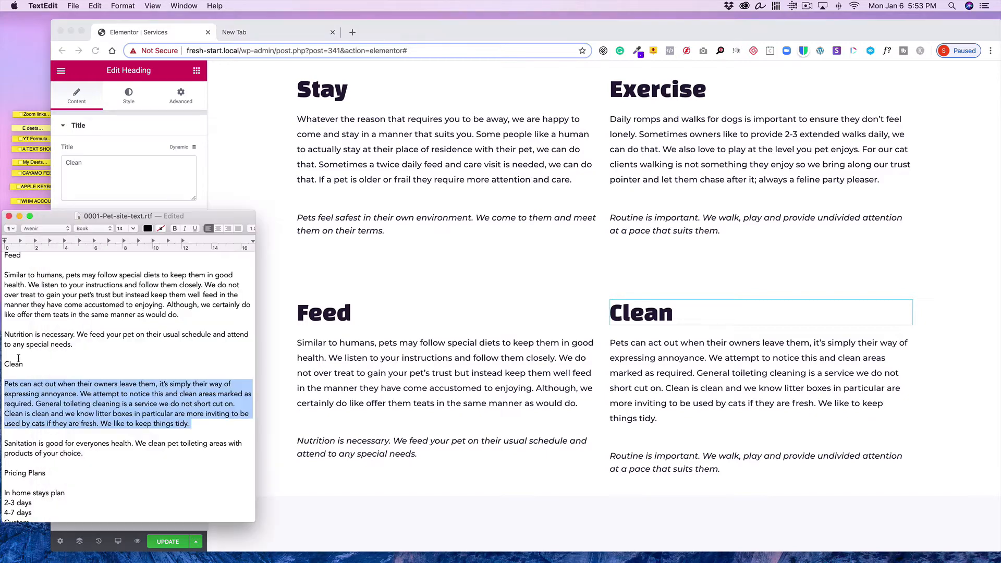
{"action": "scroll", "coordinate": [57, 379], "scroll_direction": "down", "scroll_amount": 5}
{"action": "left_click_drag", "start_coordinate": [83, 367], "coordinate": [4, 355]}
{"action": "left_click", "coordinate": [94, 6]}
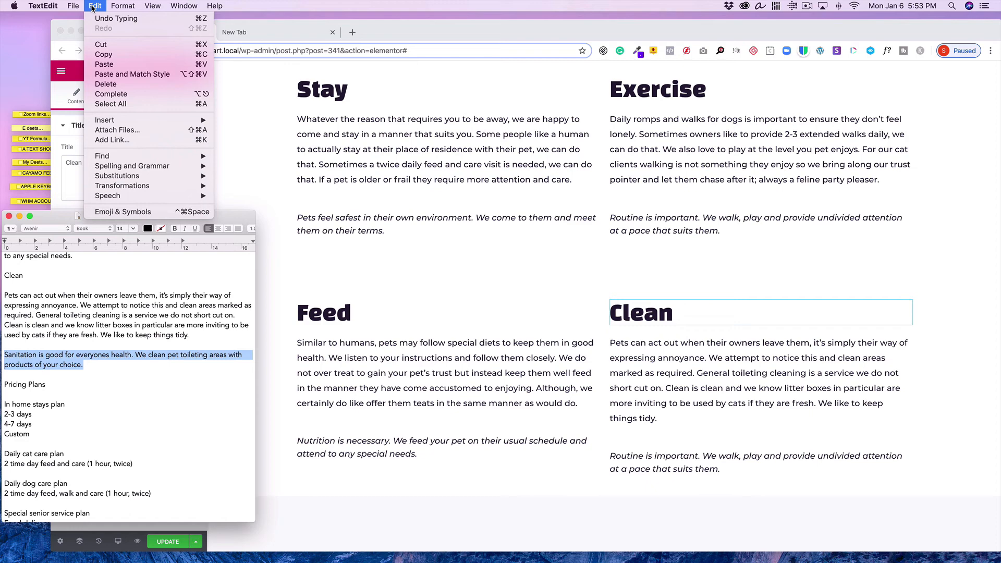
{"action": "left_click", "coordinate": [102, 54]}
Replace the italic line under the Clean column with the copied Sanitation paragraph
{"action": "left_click", "coordinate": [715, 467]}
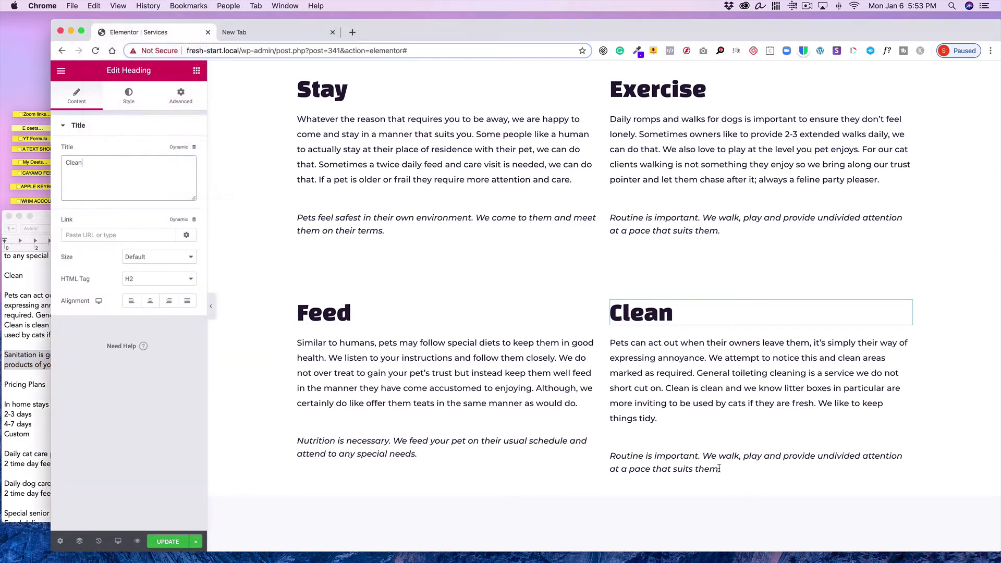
{"action": "left_click", "coordinate": [905, 458]}
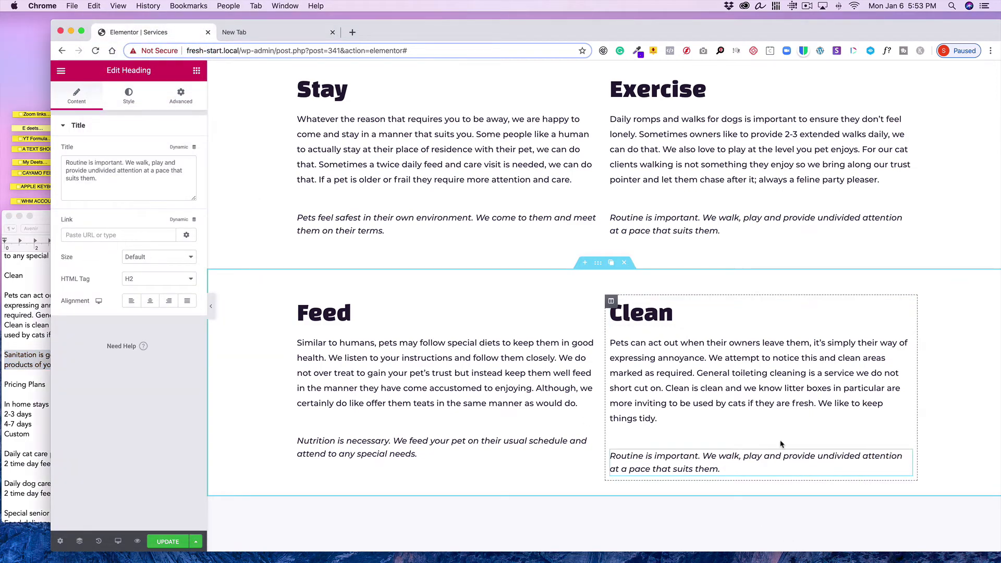
{"action": "left_click", "coordinate": [87, 175]}
{"action": "key", "text": "super+a"}
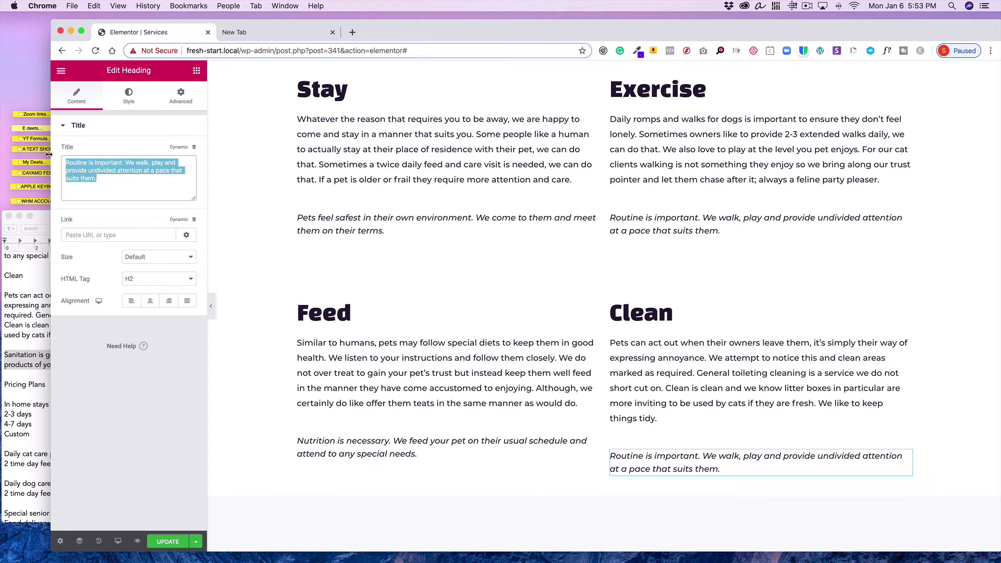
{"action": "left_click", "coordinate": [90, 7]}
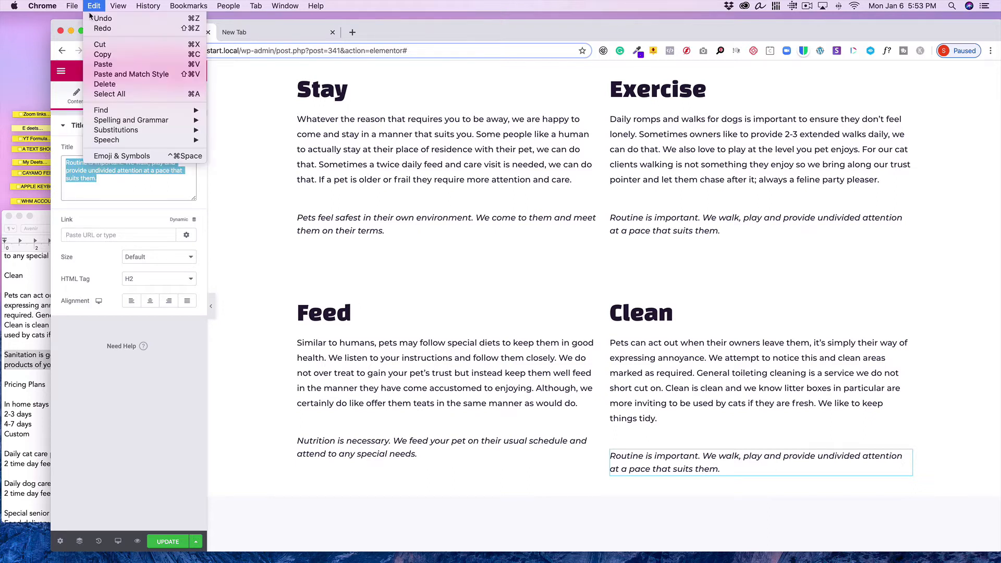
{"action": "left_click", "coordinate": [103, 64]}
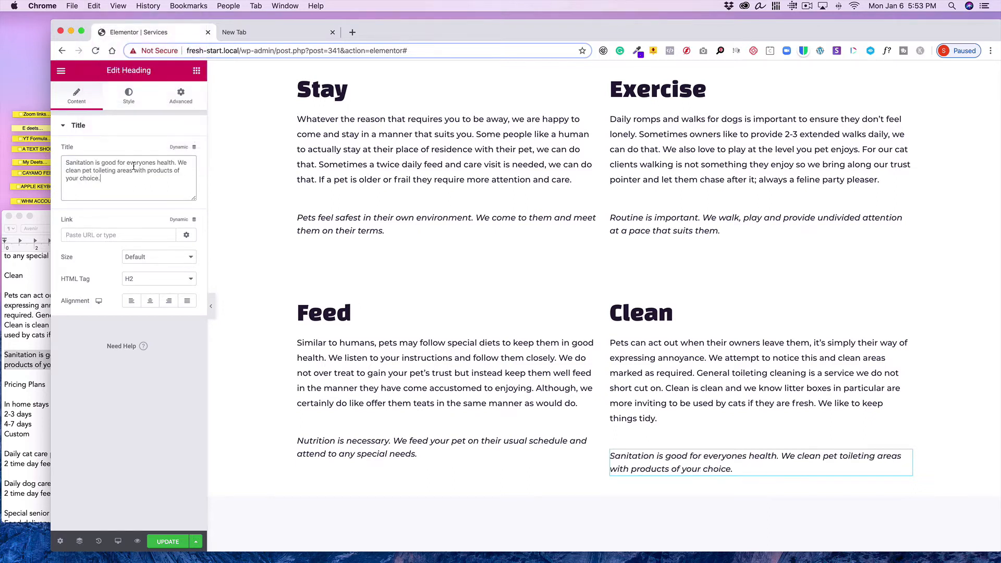
Review the Clean column's body text in the text editor
{"action": "left_click", "coordinate": [129, 97]}
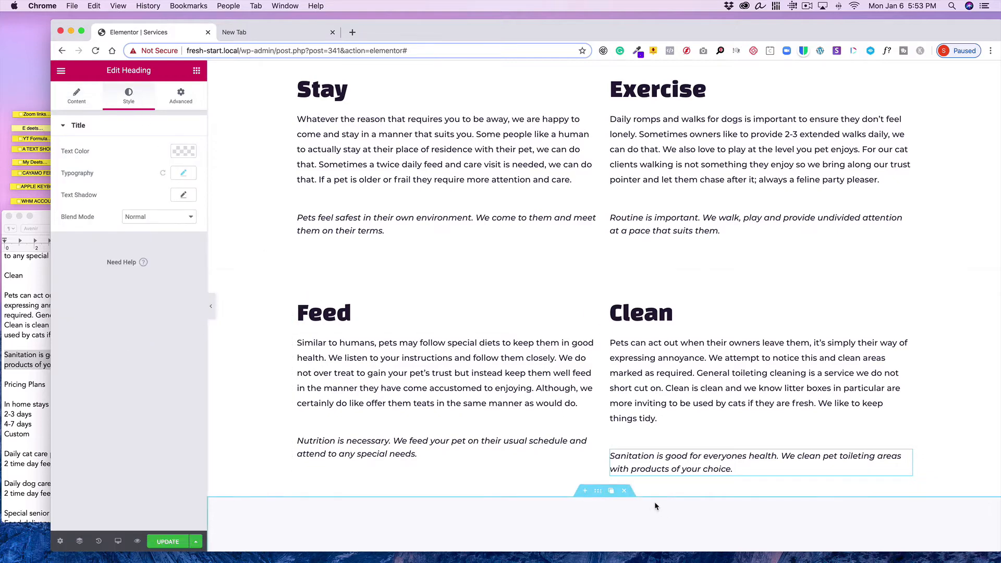
{"action": "scroll", "coordinate": [649, 501], "scroll_direction": "down", "scroll_amount": 3}
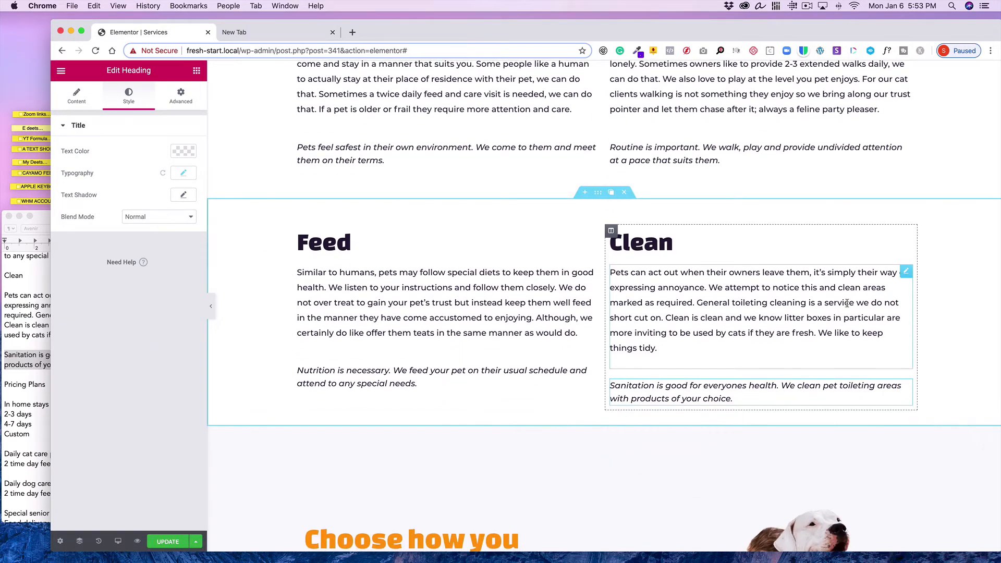
{"action": "left_click", "coordinate": [907, 272]}
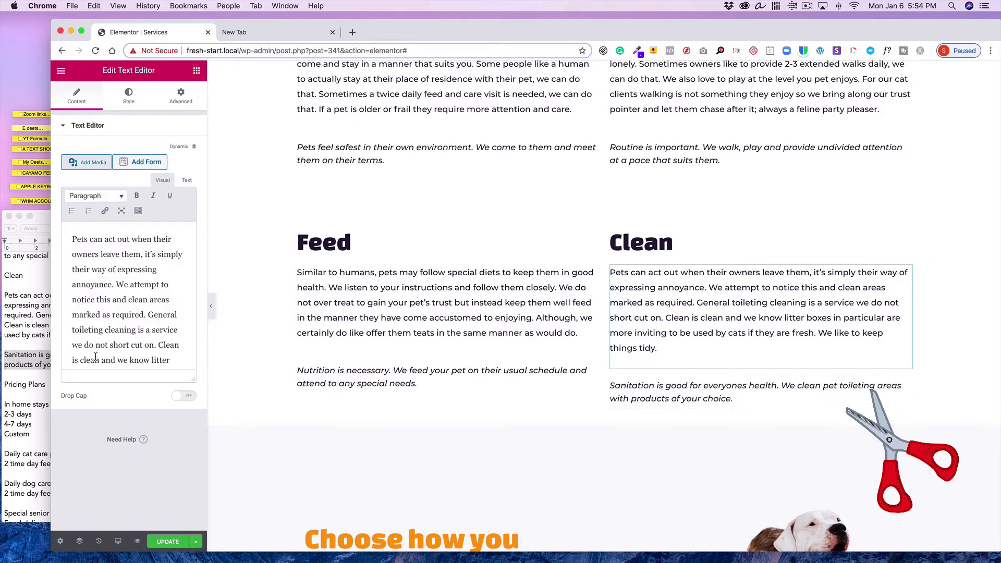
{"action": "scroll", "coordinate": [94, 355], "scroll_direction": "down", "scroll_amount": 3}
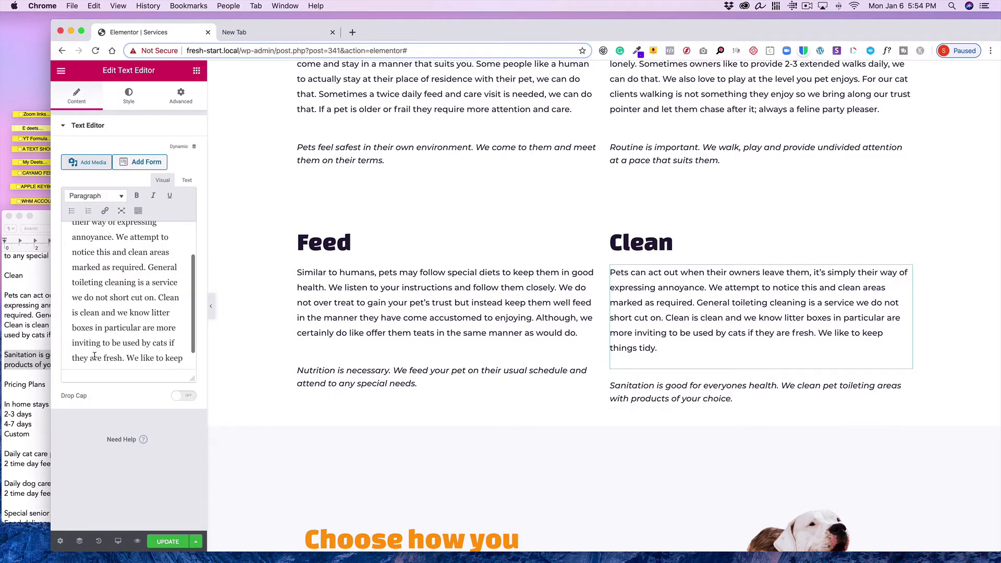
{"action": "scroll", "coordinate": [94, 356], "scroll_direction": "down", "scroll_amount": 2}
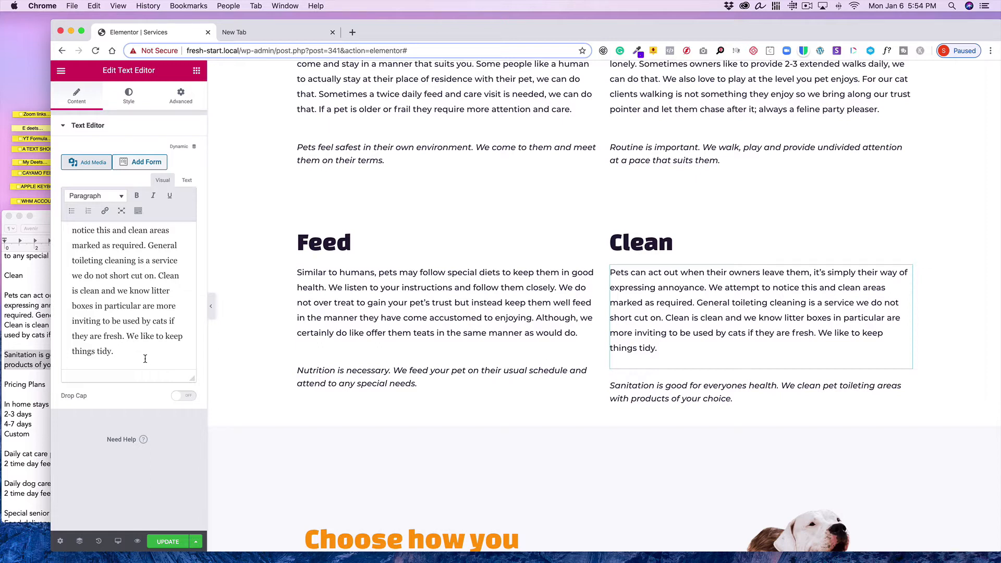
Delete the sentence "We like to keep things tidy." from the Clean paragraph and update the page
{"action": "left_click_drag", "start_coordinate": [126, 337], "coordinate": [129, 354]}
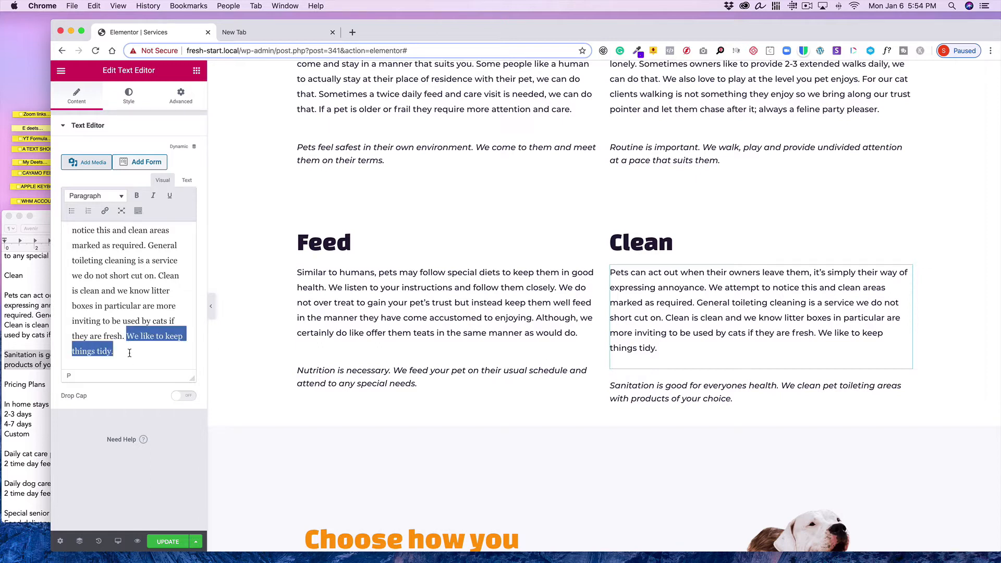
{"action": "key", "text": "BackSpace"}
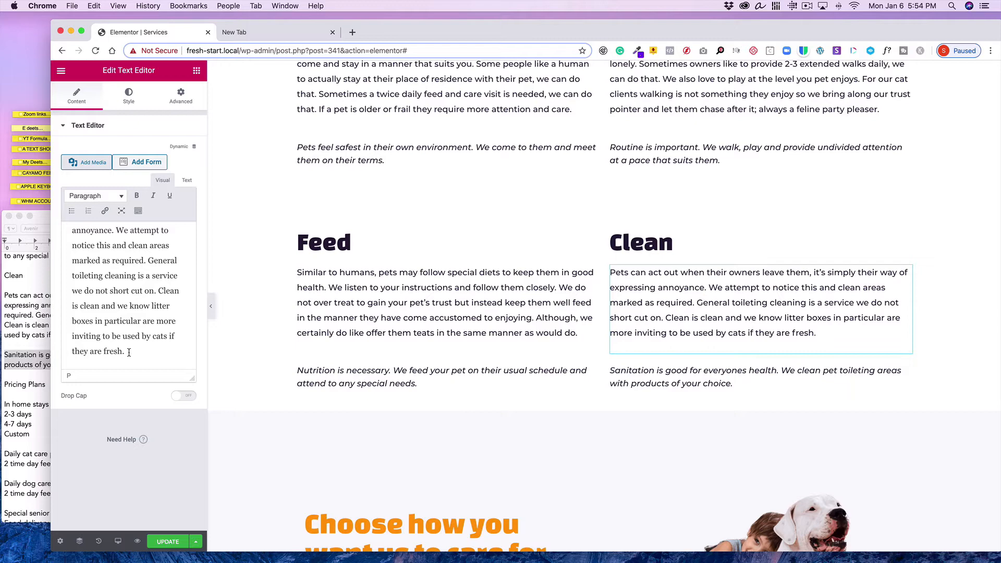
{"action": "left_click", "coordinate": [167, 542]}
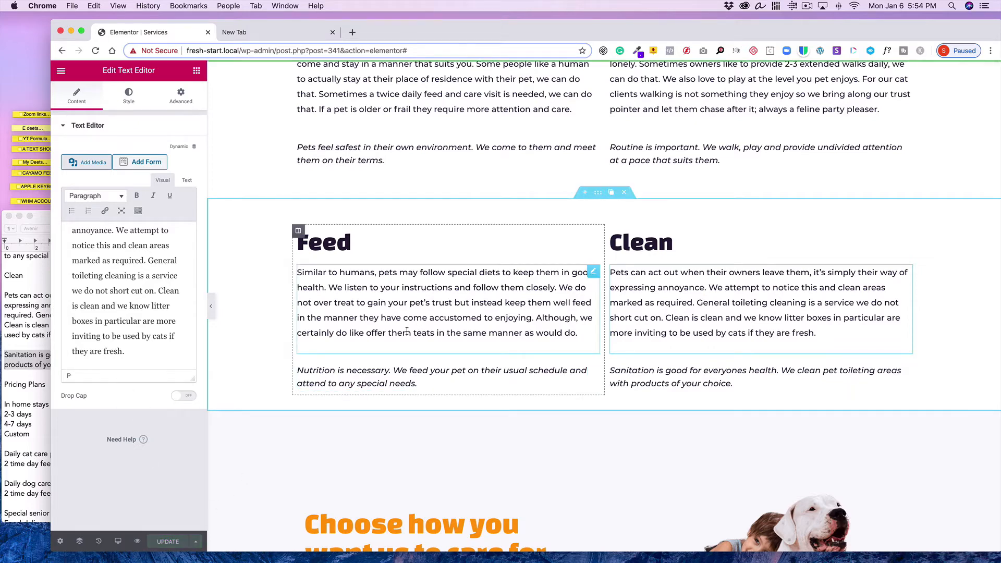
Set the Stay column's margin and padding to 10 px on all sides
{"action": "scroll", "coordinate": [411, 331], "scroll_direction": "down", "scroll_amount": 5}
{"action": "scroll", "coordinate": [407, 333], "scroll_direction": "up", "scroll_amount": 5}
{"action": "scroll", "coordinate": [408, 335], "scroll_direction": "up", "scroll_amount": 5}
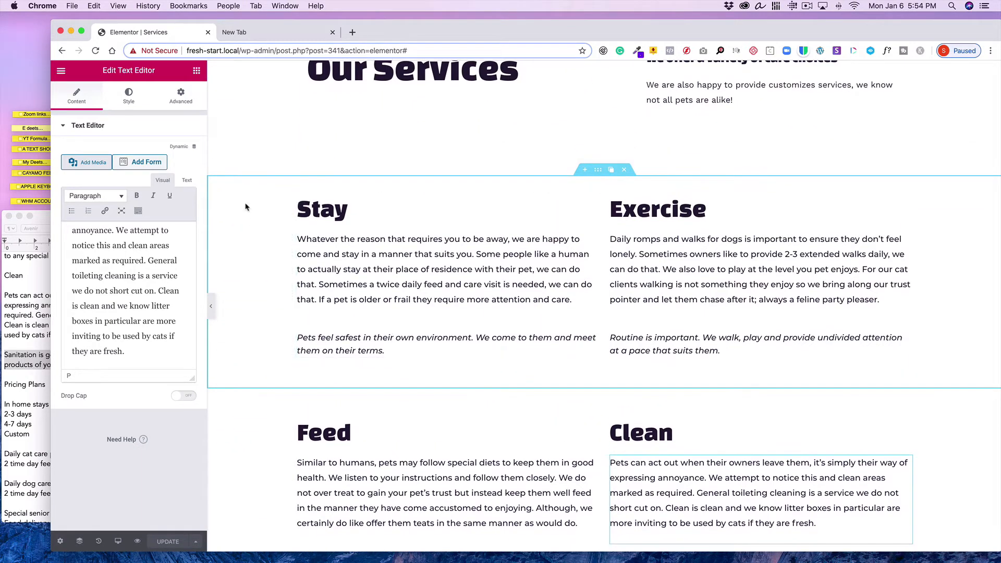
{"action": "left_click", "coordinate": [298, 197]}
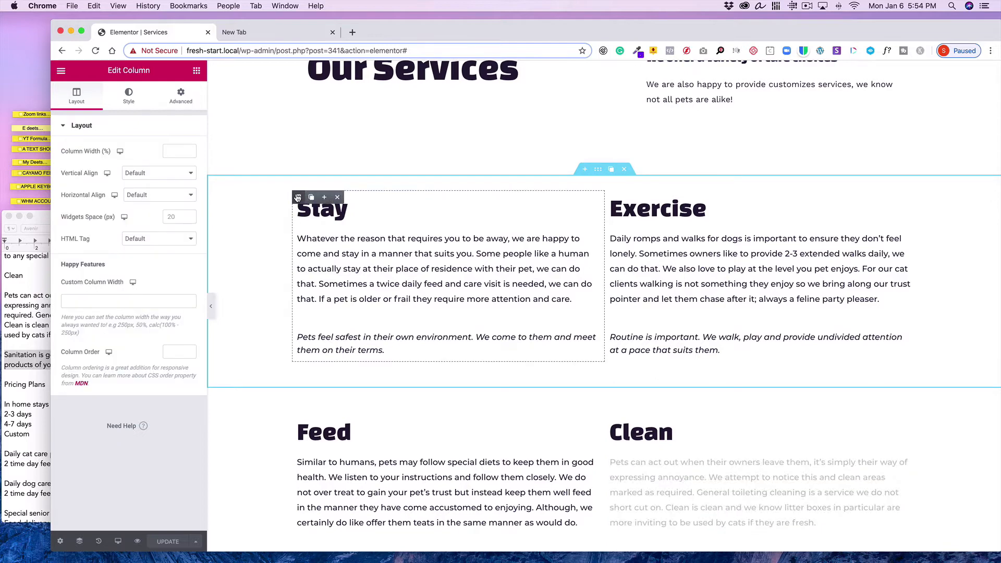
{"action": "left_click", "coordinate": [181, 94]}
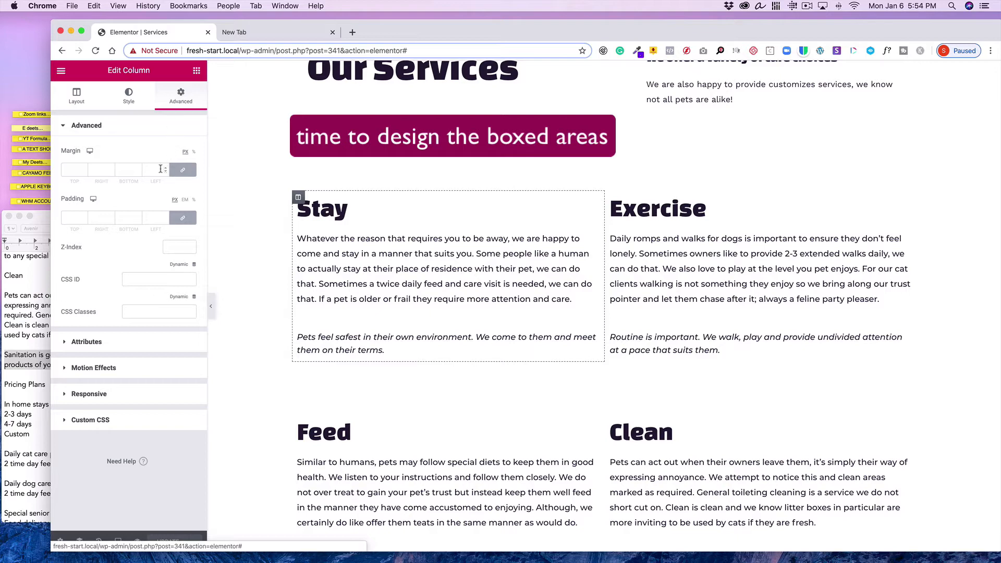
{"action": "left_click", "coordinate": [69, 168]}
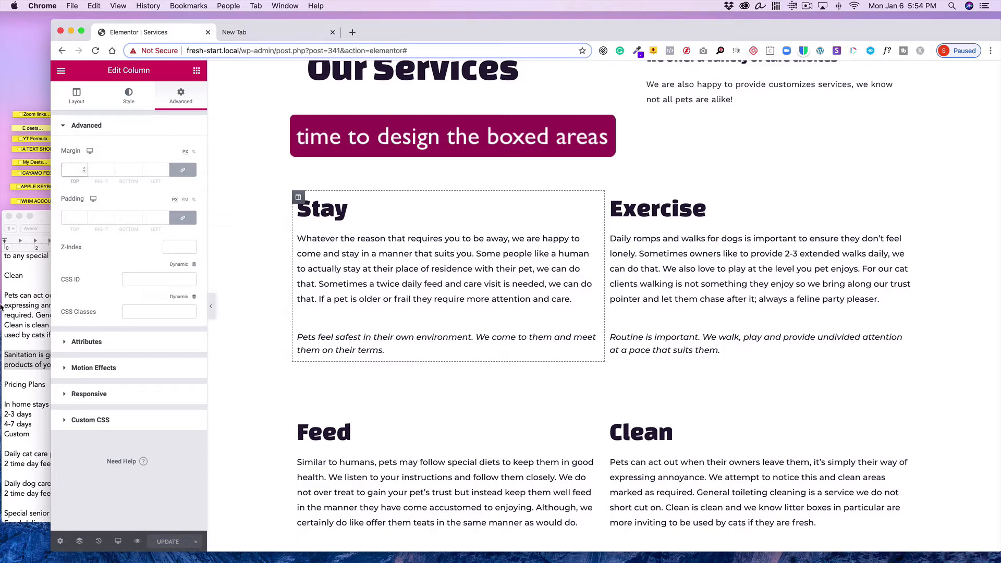
{"action": "type", "text": "10"}
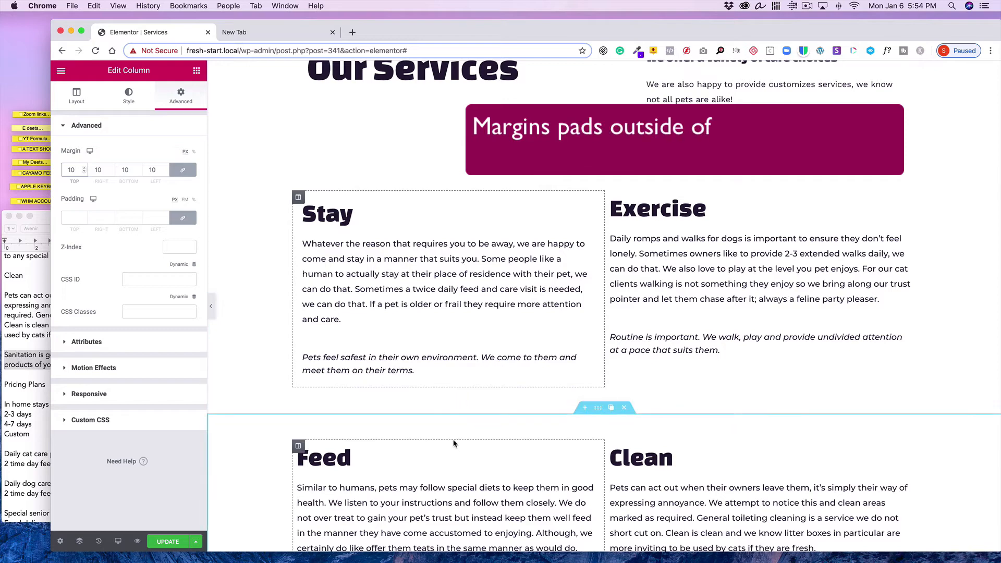
{"action": "left_click", "coordinate": [73, 218]}
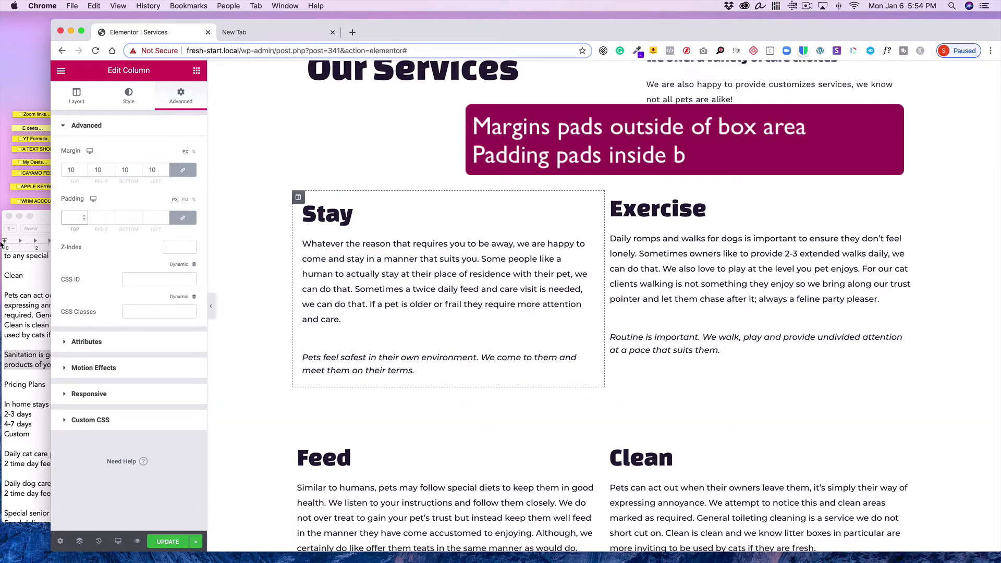
{"action": "type", "text": "10"}
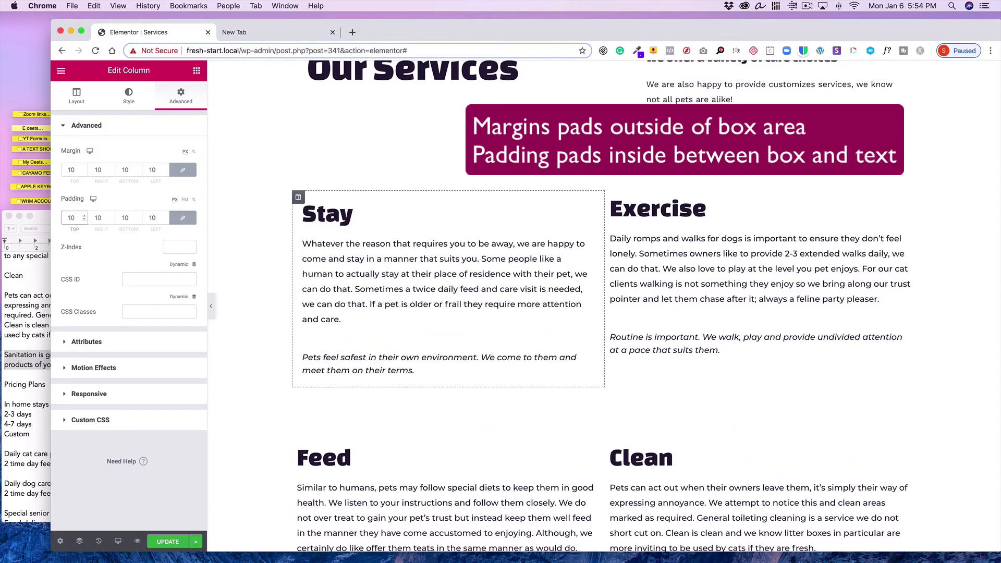
Add a box shadow to the Stay column's border style
{"action": "mouse_move", "coordinate": [298, 200]}
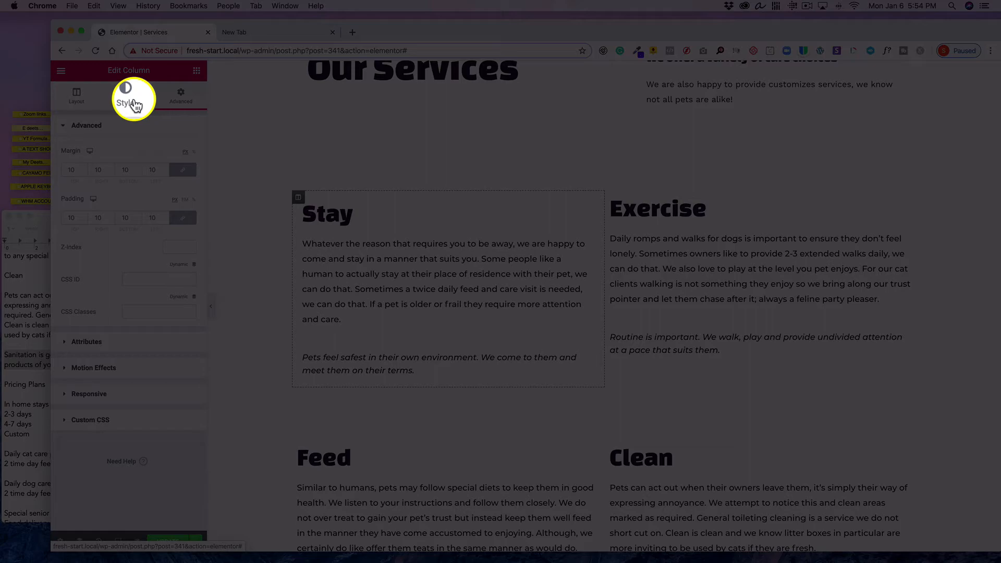
{"action": "left_click", "coordinate": [130, 100]}
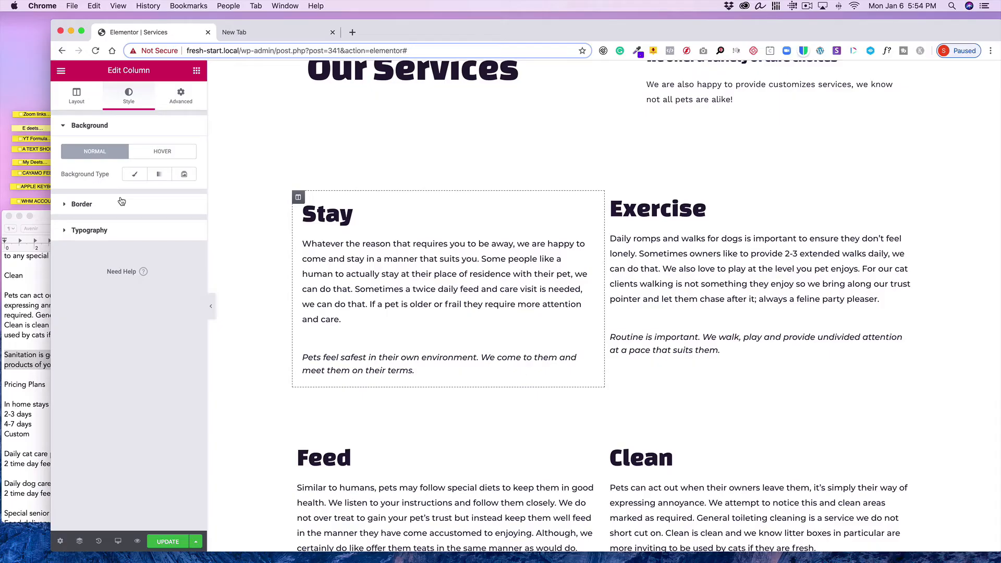
{"action": "left_click", "coordinate": [119, 199]}
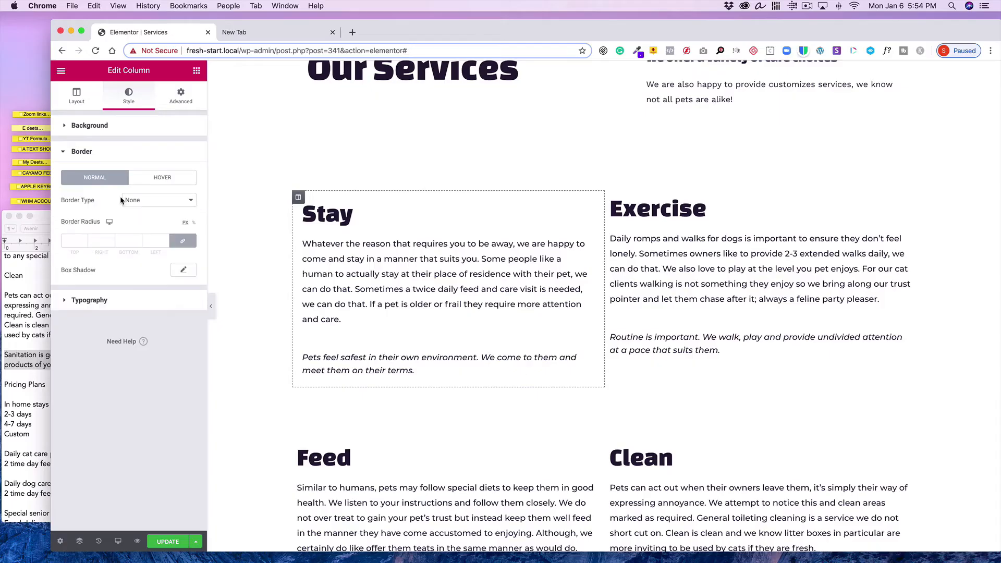
{"action": "left_click", "coordinate": [180, 270]}
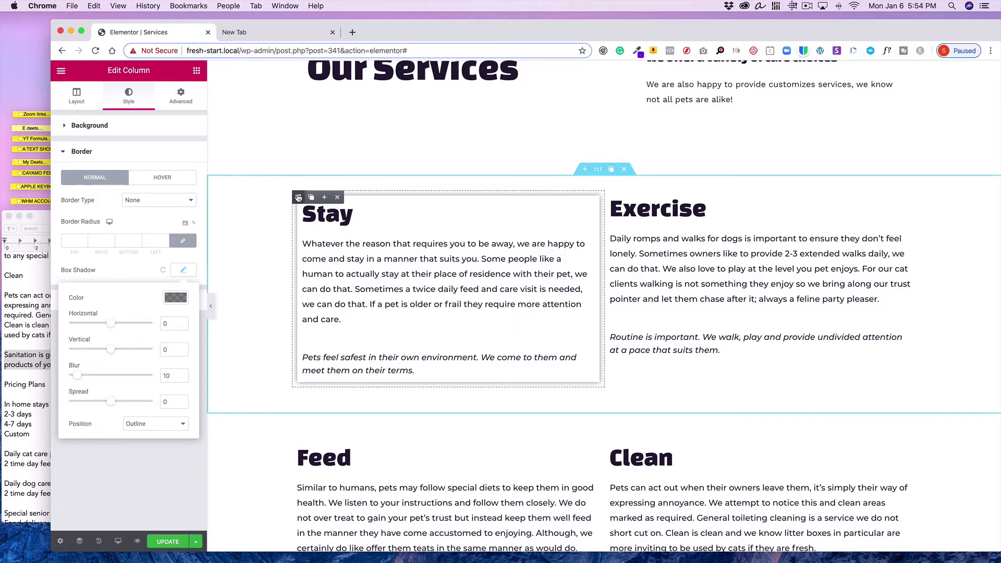
Try a 20 px margin on the Stay column, then set it back to 10 px
{"action": "left_click", "coordinate": [299, 197]}
{"action": "left_click", "coordinate": [180, 96]}
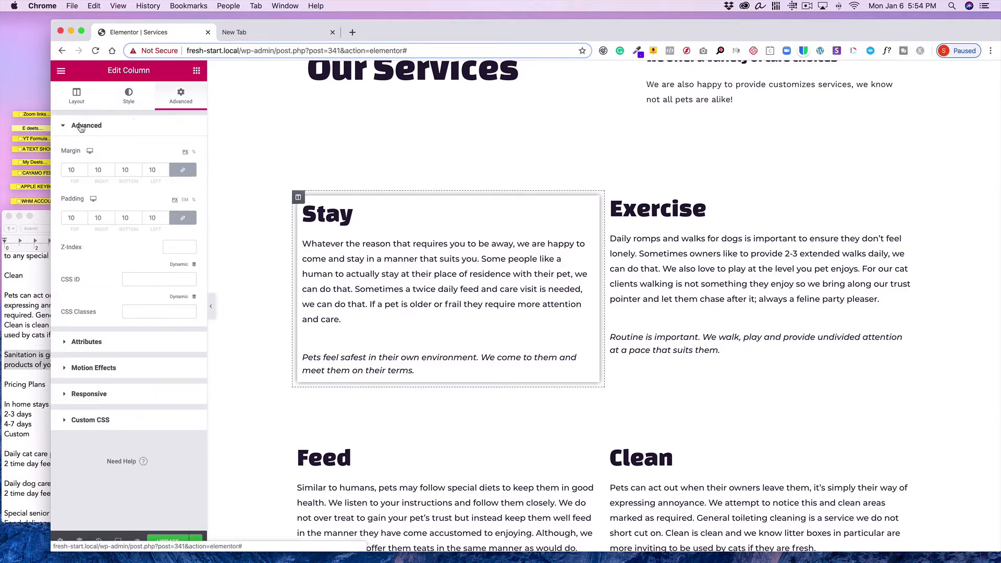
{"action": "double_click", "coordinate": [76, 169]}
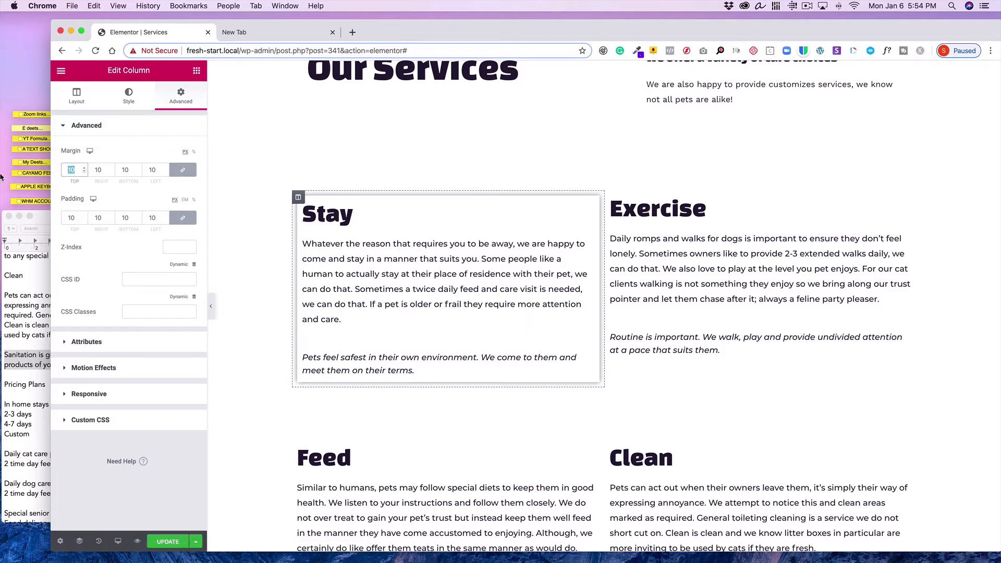
{"action": "type", "text": "20"}
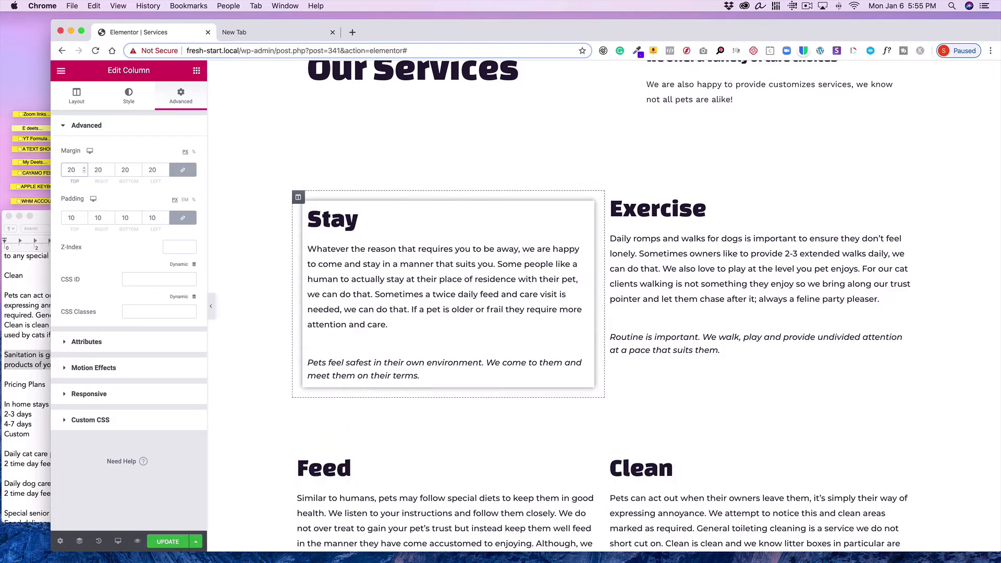
{"action": "double_click", "coordinate": [77, 169]}
{"action": "type", "text": "10"}
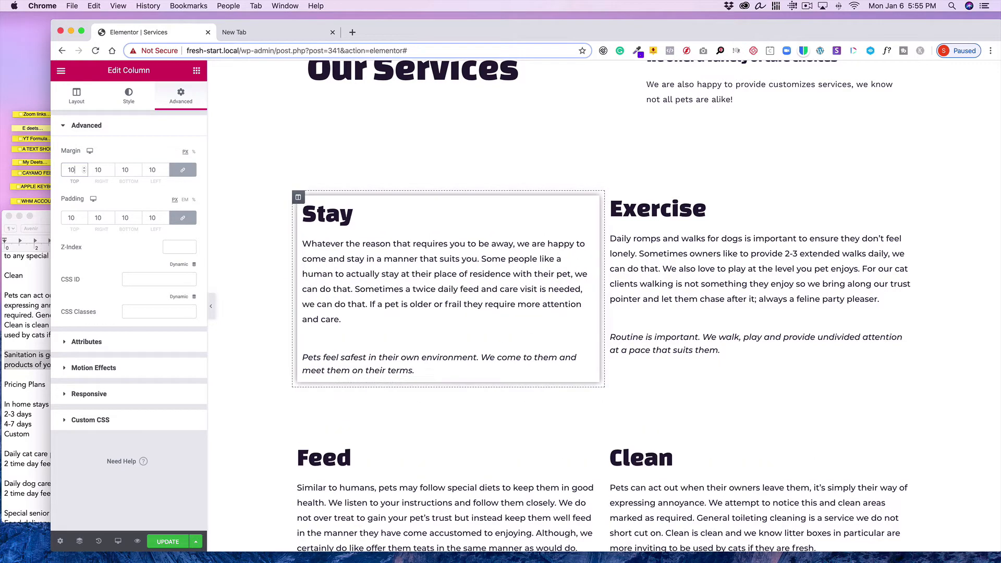
Set the Stay column's padding to 30 px on all sides
{"action": "double_click", "coordinate": [75, 217]}
{"action": "type", "text": "20"}
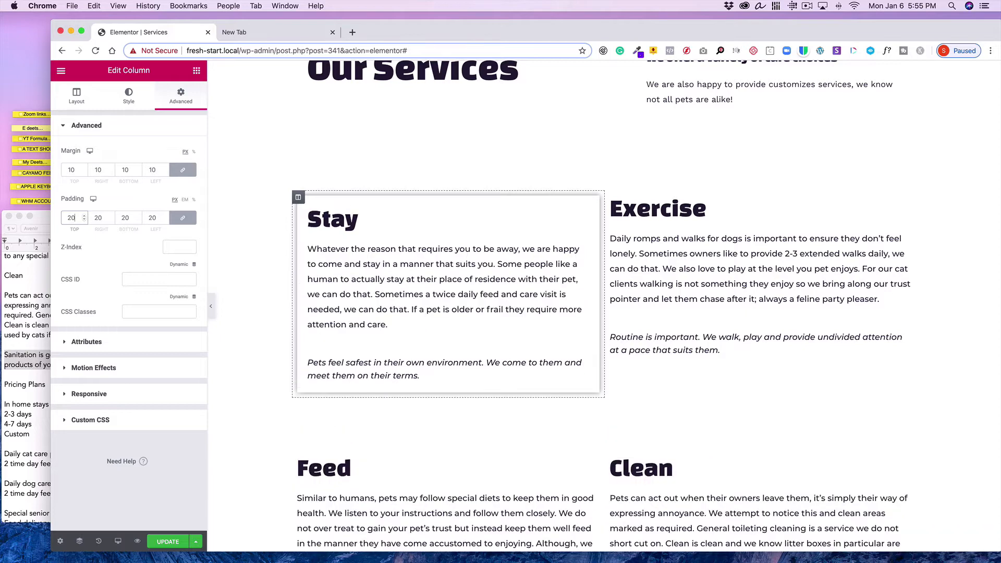
{"action": "double_click", "coordinate": [74, 216]}
{"action": "type", "text": "30"}
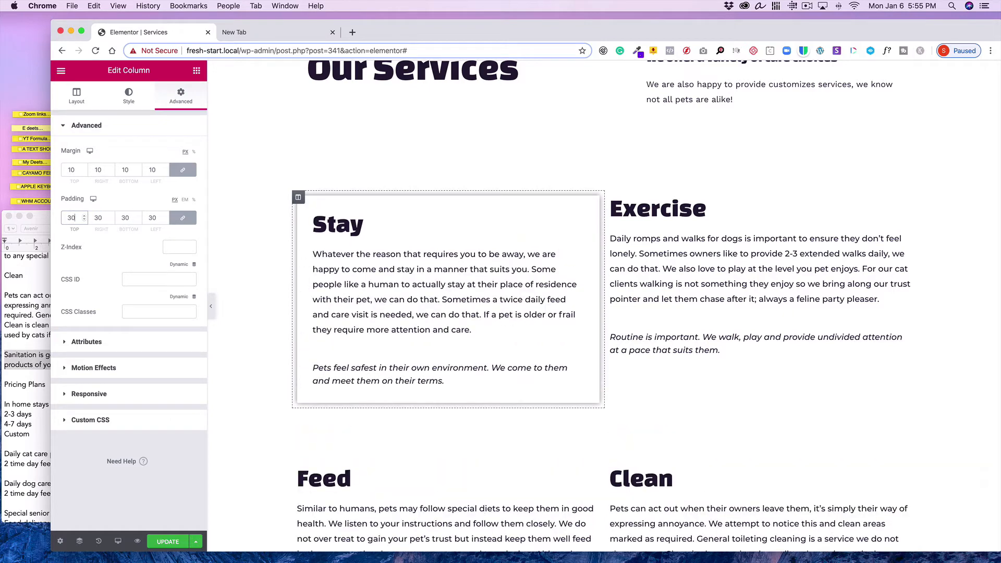
Copy the Stay column and paste its style onto the Exercise column
{"action": "mouse_move", "coordinate": [300, 198]}
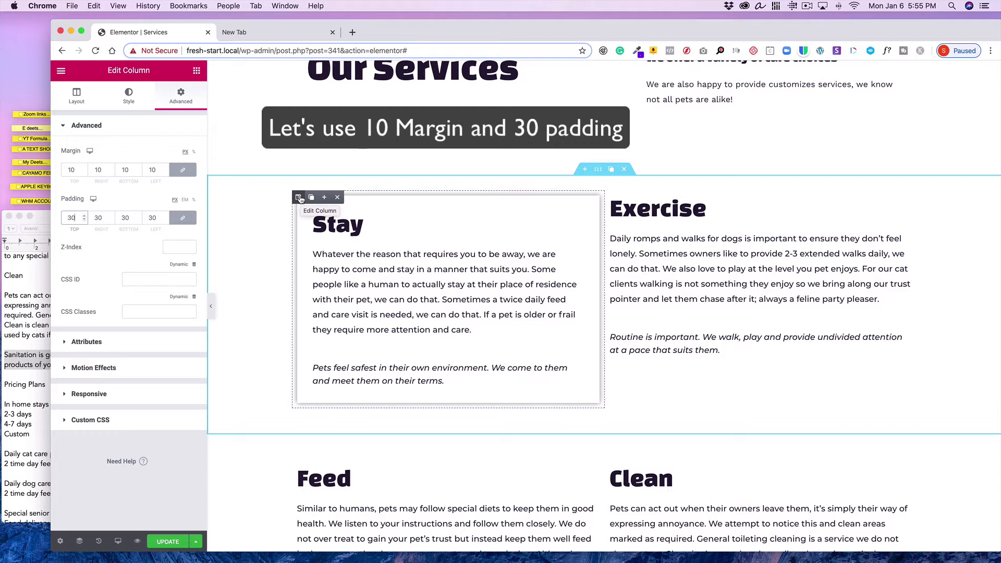
{"action": "right_click", "coordinate": [301, 198]}
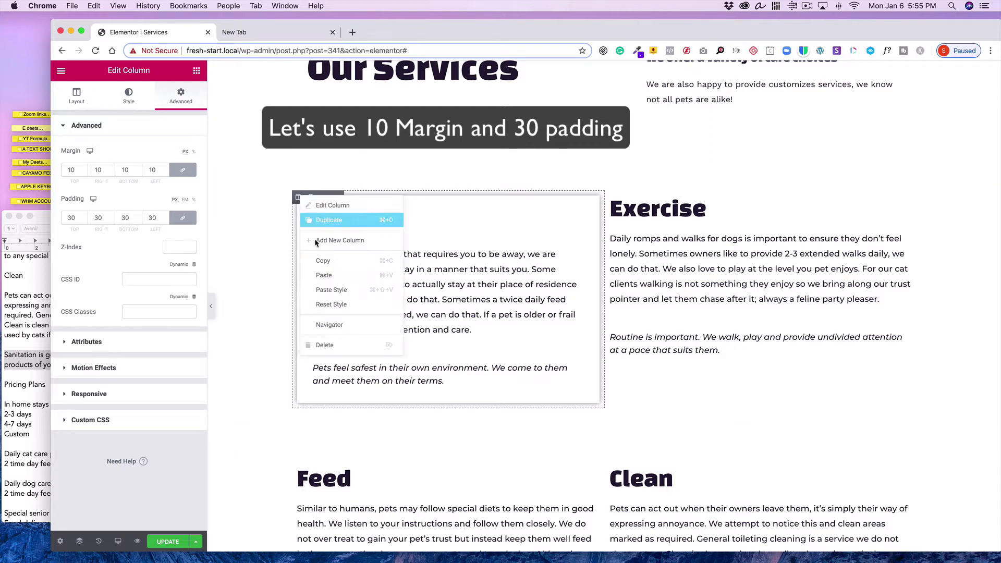
{"action": "left_click", "coordinate": [319, 260]}
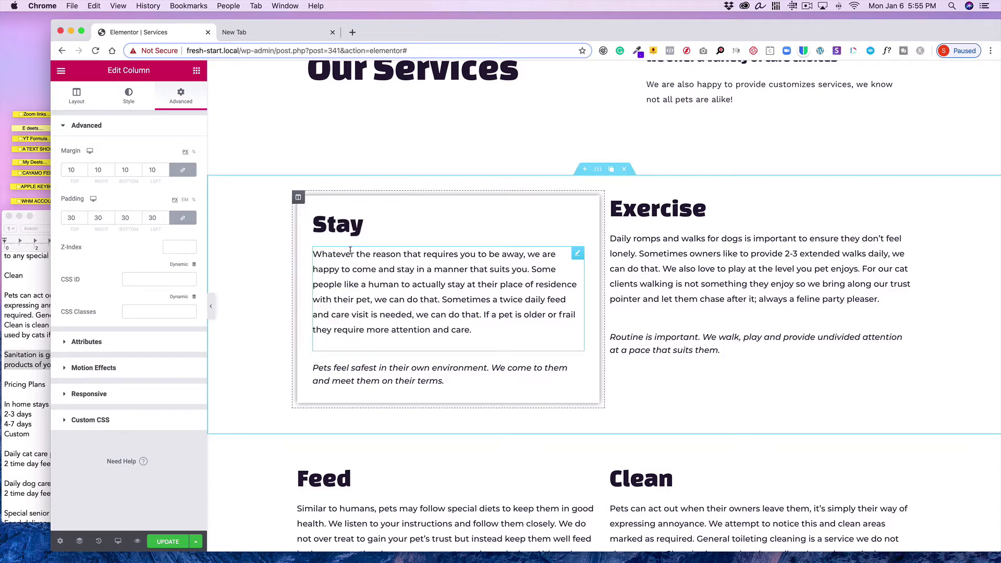
{"action": "right_click", "coordinate": [613, 199]}
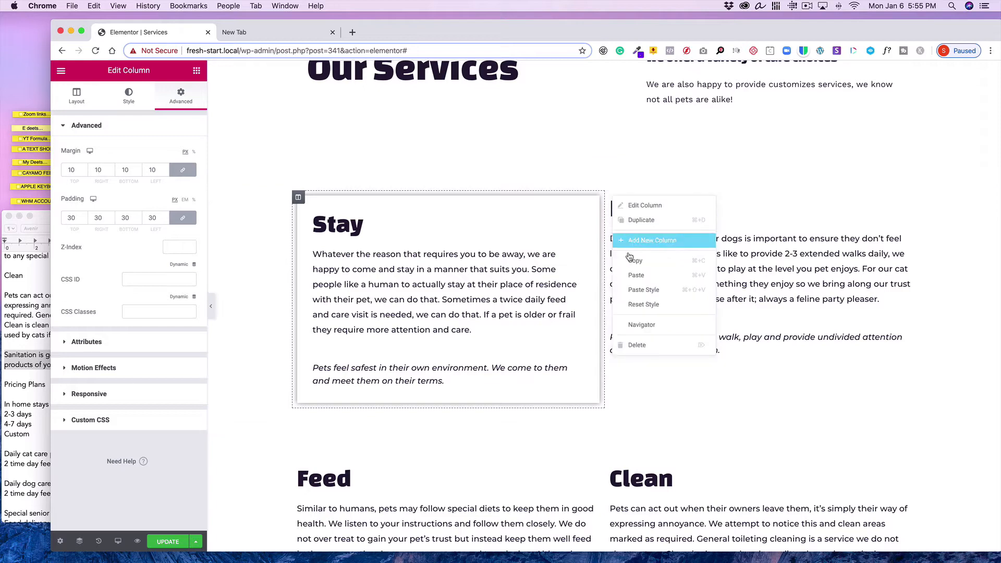
{"action": "left_click", "coordinate": [638, 291]}
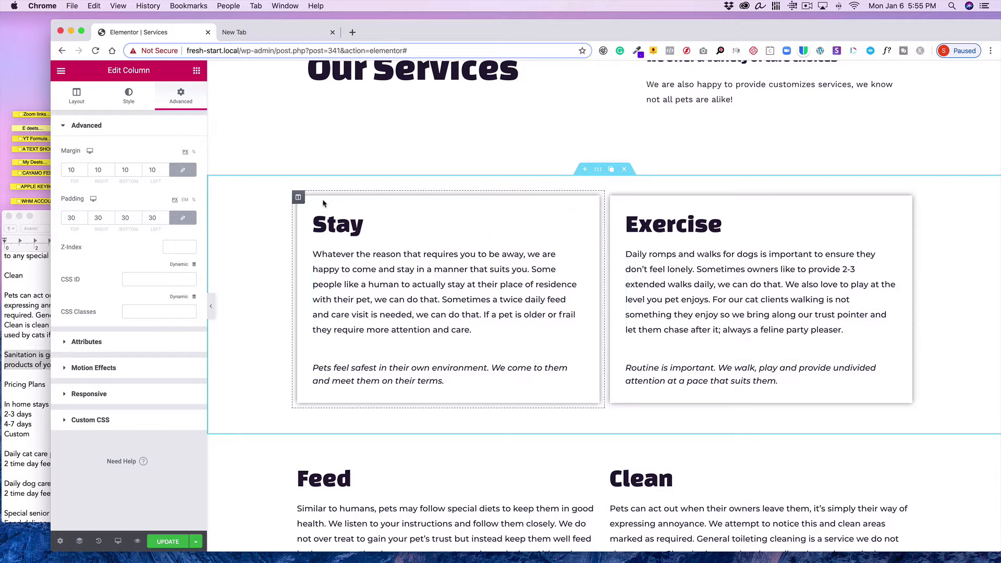
Unlink the Stay column's margins and set its right margin to 30 px
{"action": "mouse_move", "coordinate": [299, 198]}
{"action": "left_click", "coordinate": [183, 170]}
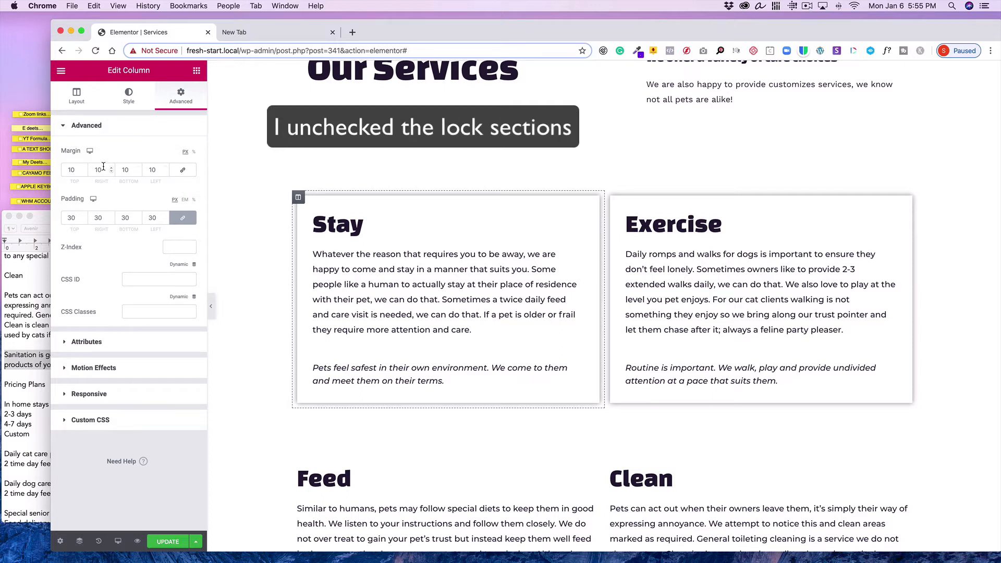
{"action": "left_click_drag", "start_coordinate": [104, 168], "coordinate": [87, 165]}
{"action": "type", "text": "30"}
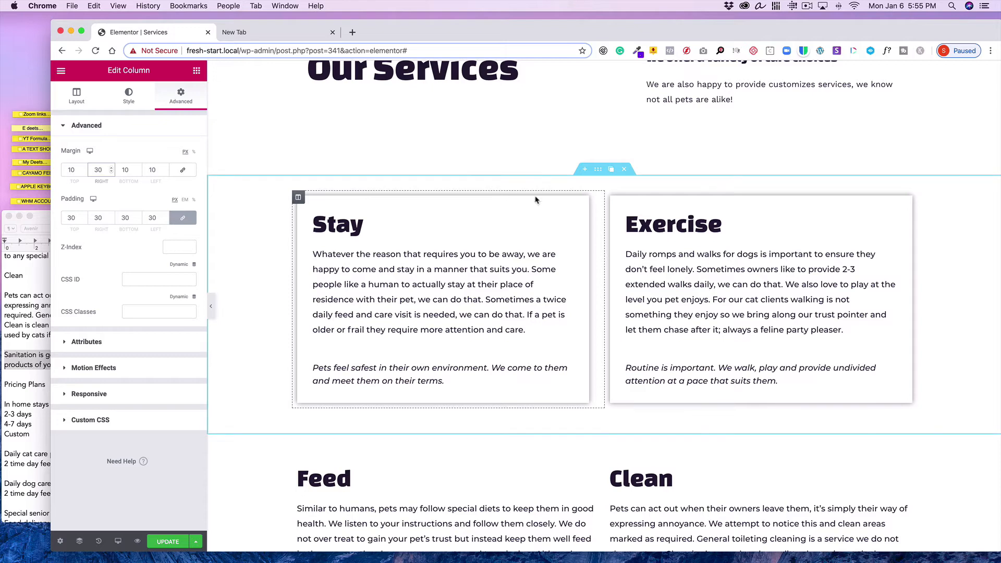
Unlink the Exercise column's margins and set its left margin to 30 px
{"action": "left_click", "coordinate": [611, 197]}
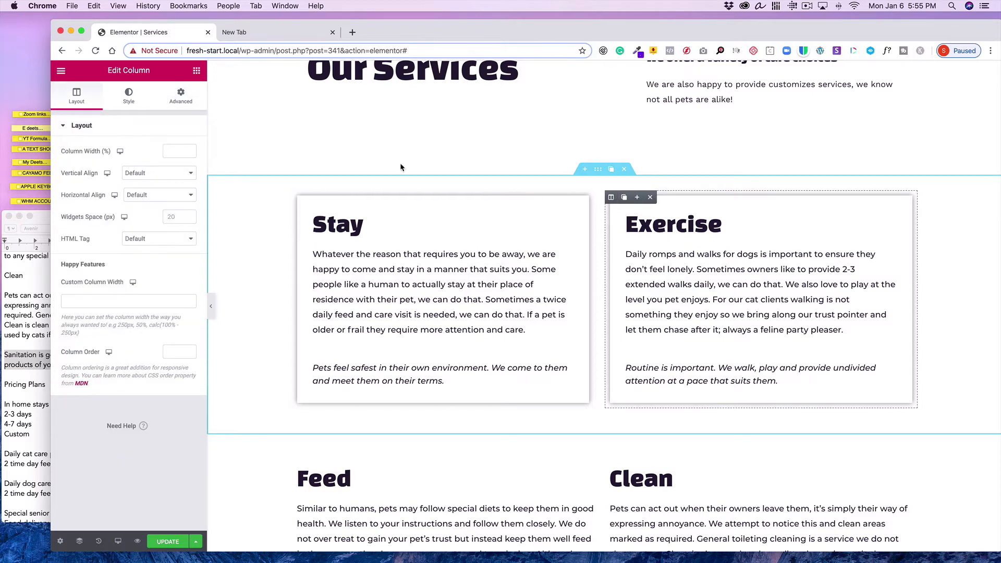
{"action": "left_click", "coordinate": [180, 97]}
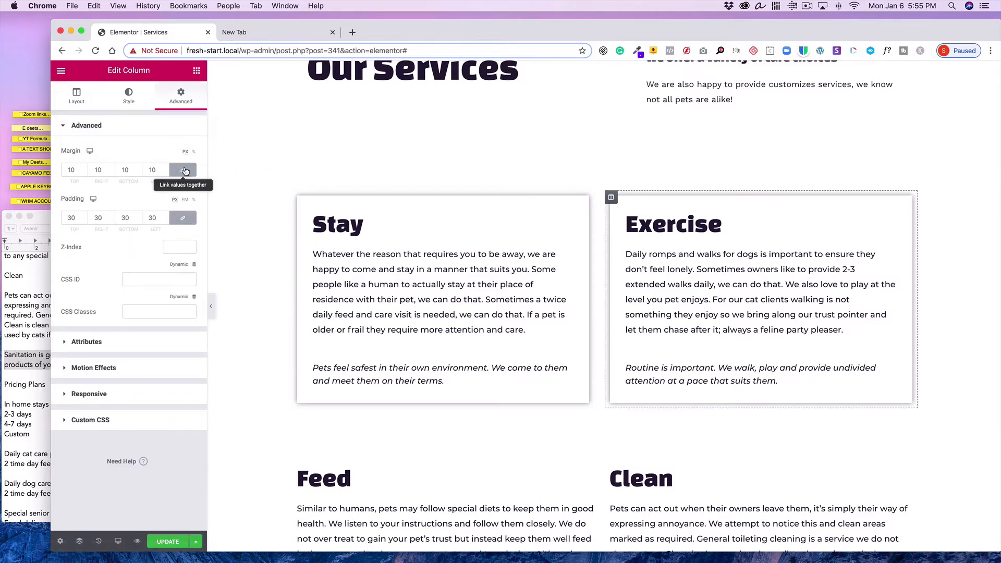
{"action": "left_click", "coordinate": [184, 171]}
{"action": "left_click_drag", "start_coordinate": [157, 170], "coordinate": [140, 169]}
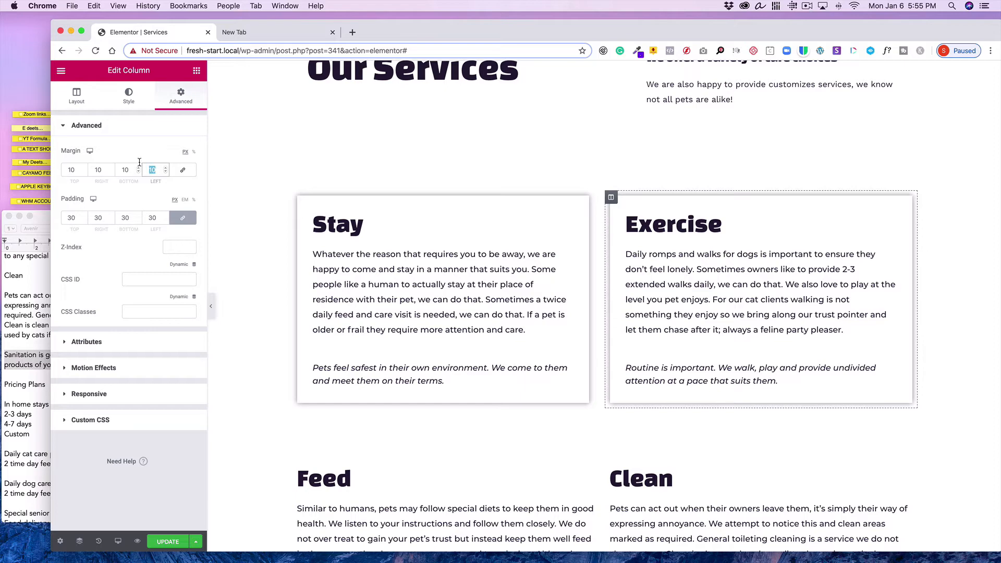
{"action": "type", "text": "30"}
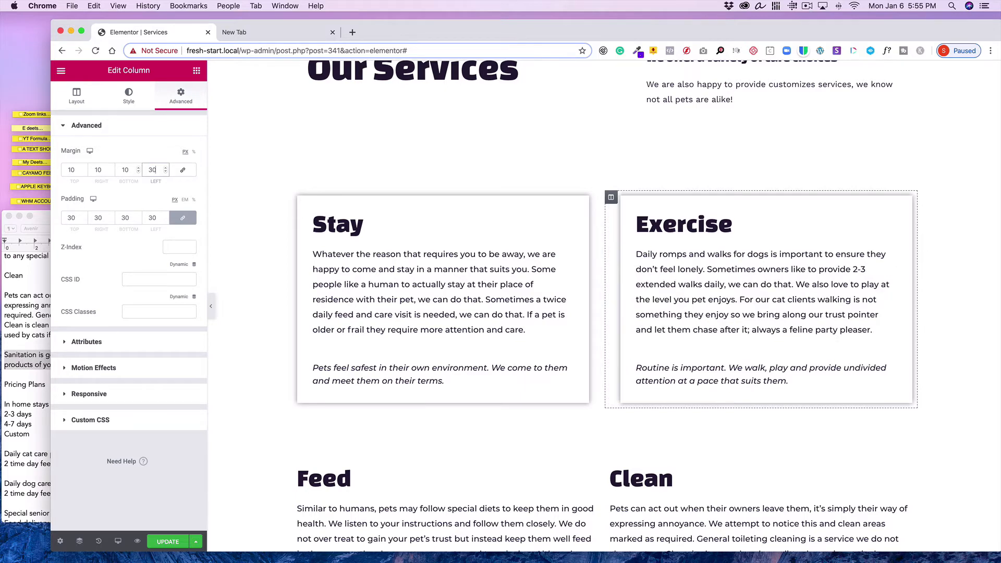
Copy the Stay column and paste its style onto the Feed column
{"action": "scroll", "coordinate": [380, 192], "scroll_direction": "down", "scroll_amount": 4}
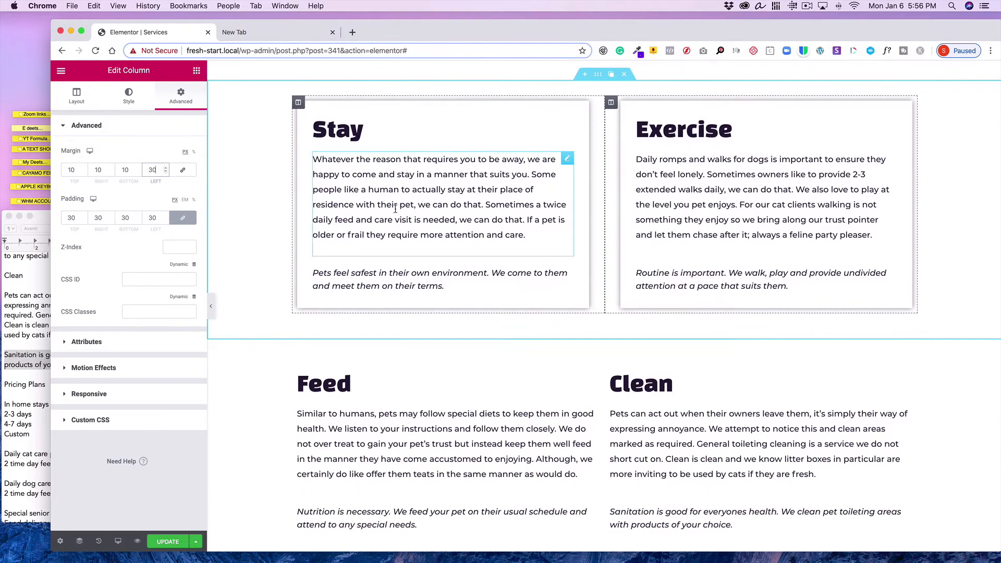
{"action": "scroll", "coordinate": [630, 203], "scroll_direction": "down", "scroll_amount": 1}
{"action": "scroll", "coordinate": [631, 203], "scroll_direction": "up", "scroll_amount": 1}
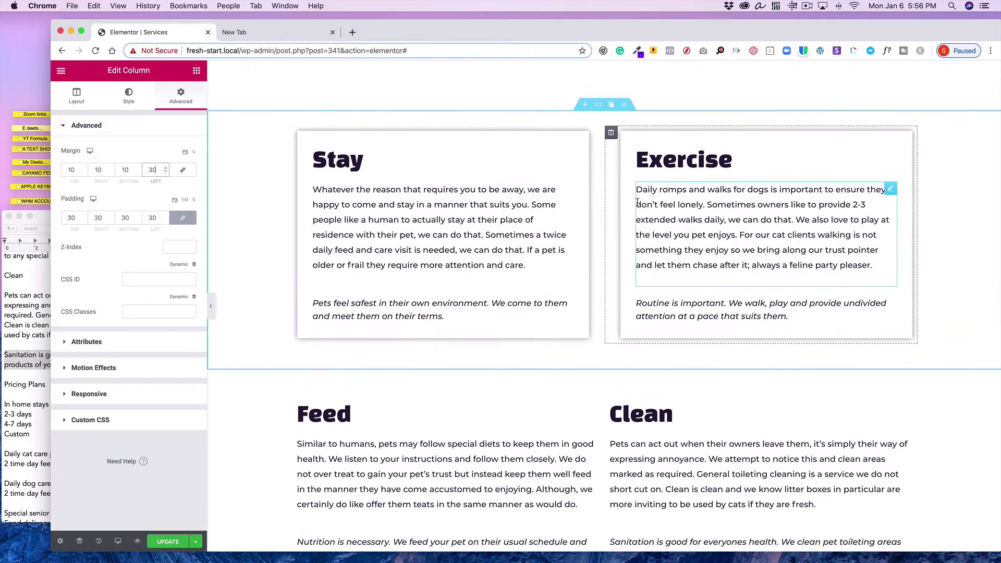
{"action": "scroll", "coordinate": [636, 203], "scroll_direction": "down", "scroll_amount": 2}
{"action": "scroll", "coordinate": [637, 202], "scroll_direction": "up", "scroll_amount": 3}
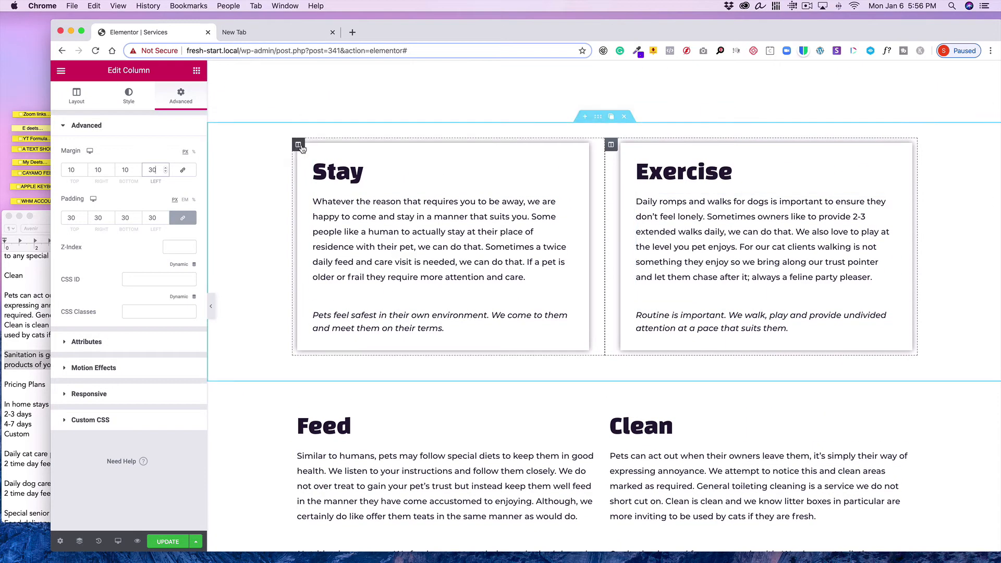
{"action": "right_click", "coordinate": [299, 145]}
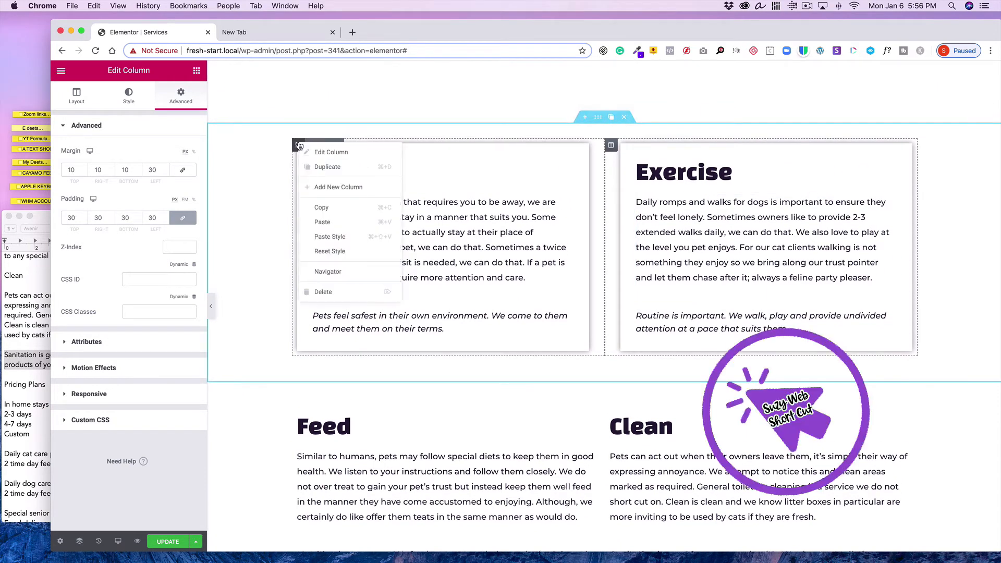
{"action": "left_click", "coordinate": [318, 208]}
{"action": "scroll", "coordinate": [313, 225], "scroll_direction": "down", "scroll_amount": 5}
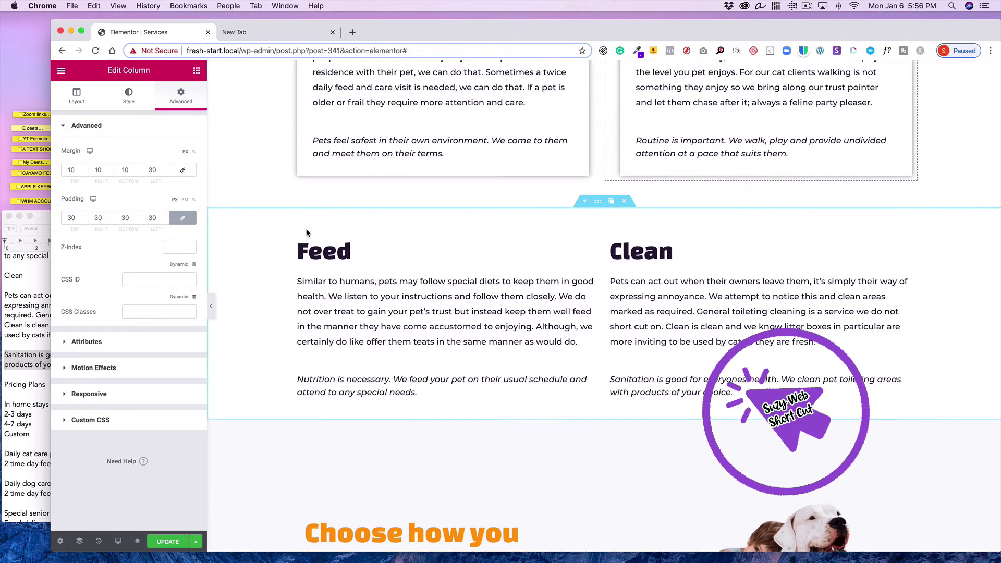
{"action": "right_click", "coordinate": [298, 240]}
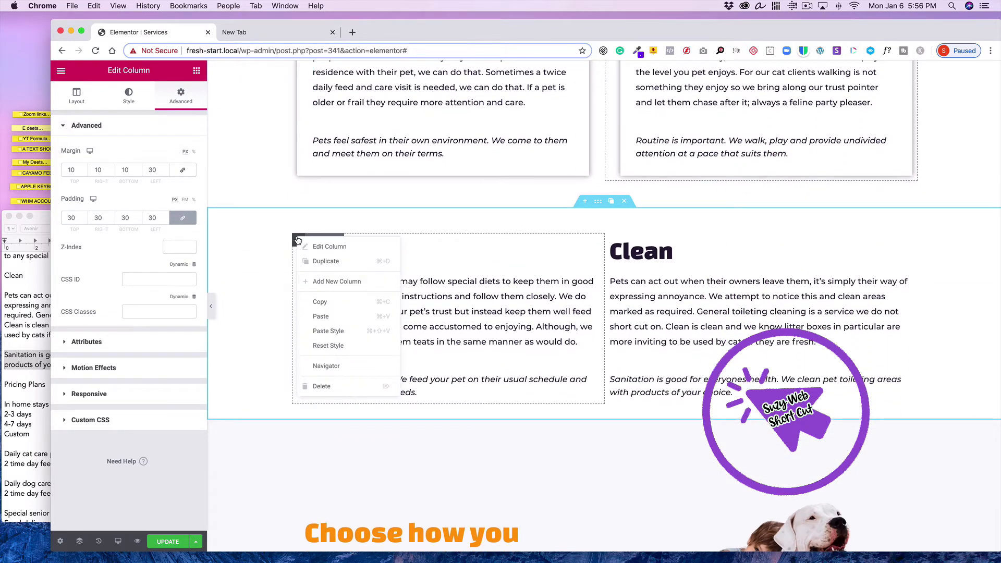
{"action": "left_click", "coordinate": [328, 331]}
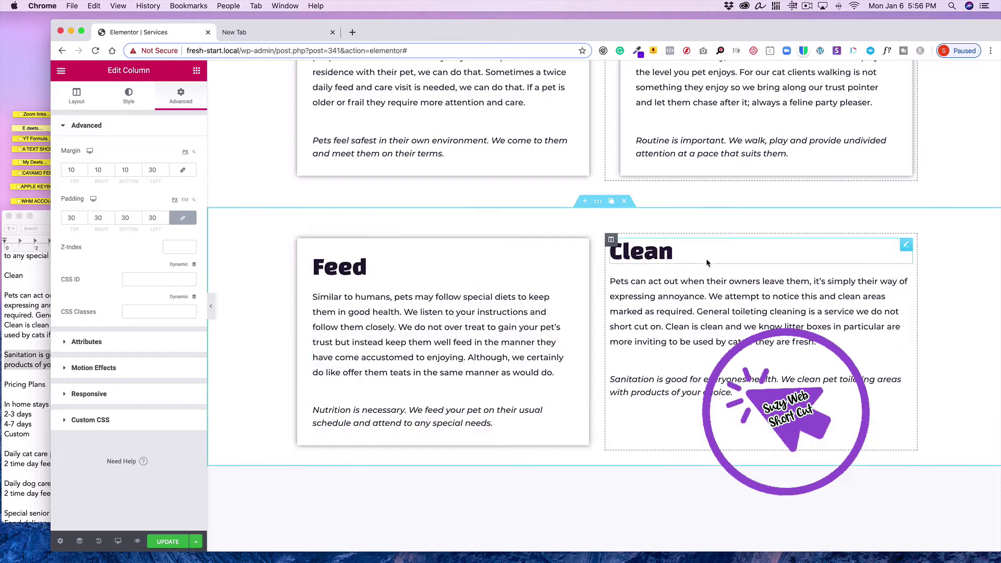
Copy the Exercise column and paste its style onto the Clean column
{"action": "scroll", "coordinate": [619, 251], "scroll_direction": "up", "scroll_amount": 5}
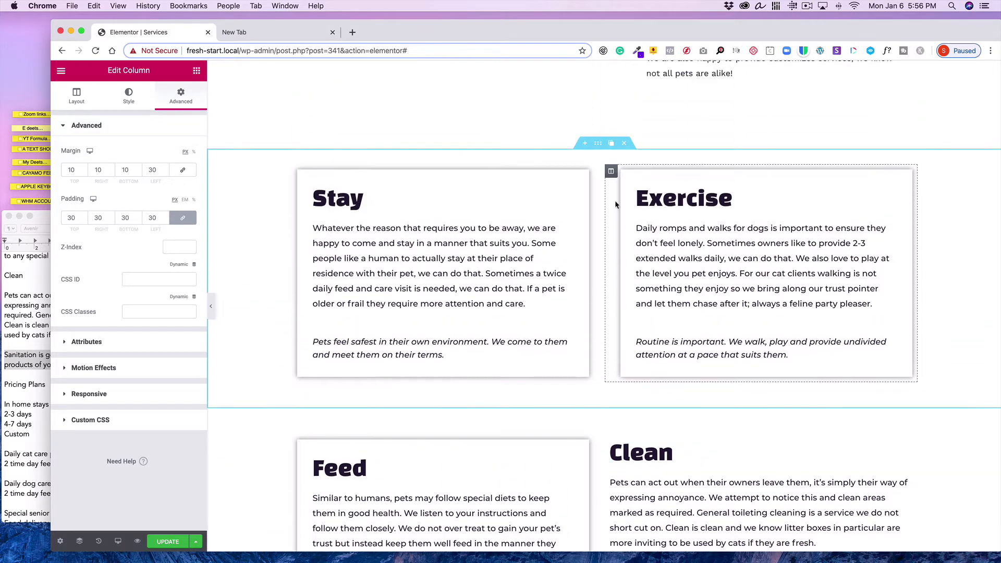
{"action": "right_click", "coordinate": [612, 173]}
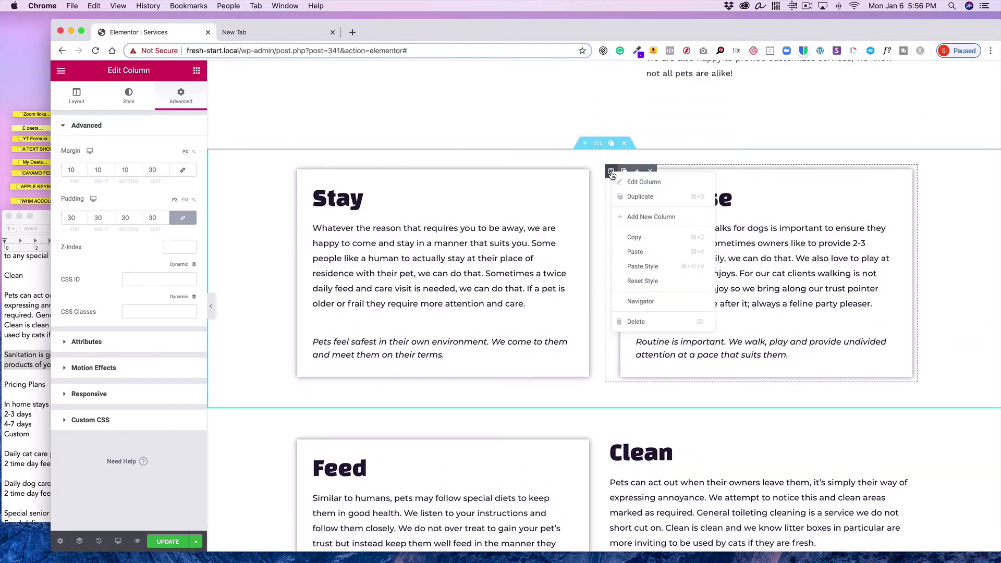
{"action": "left_click", "coordinate": [624, 234]}
{"action": "scroll", "coordinate": [624, 233], "scroll_direction": "down", "scroll_amount": 6}
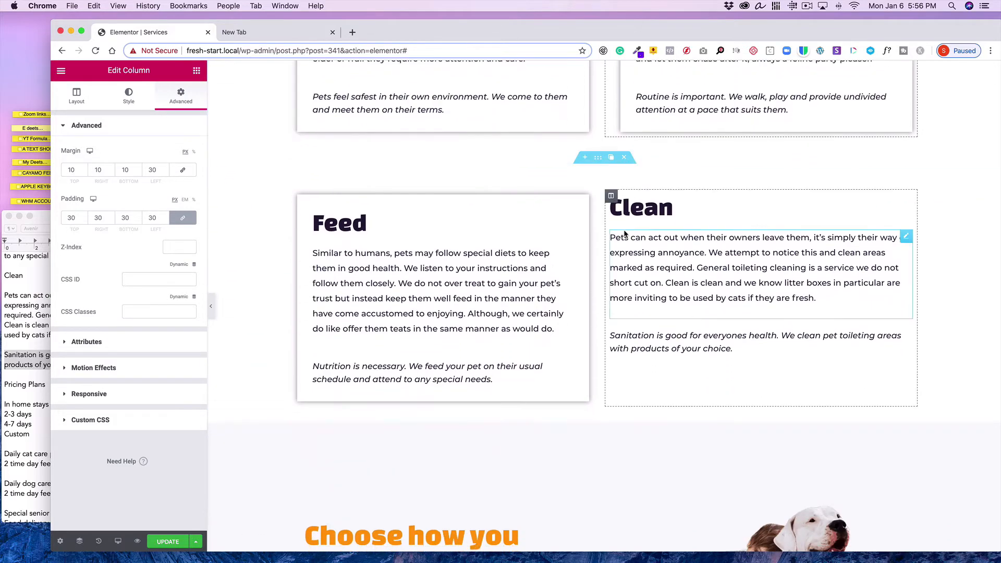
{"action": "right_click", "coordinate": [614, 198]}
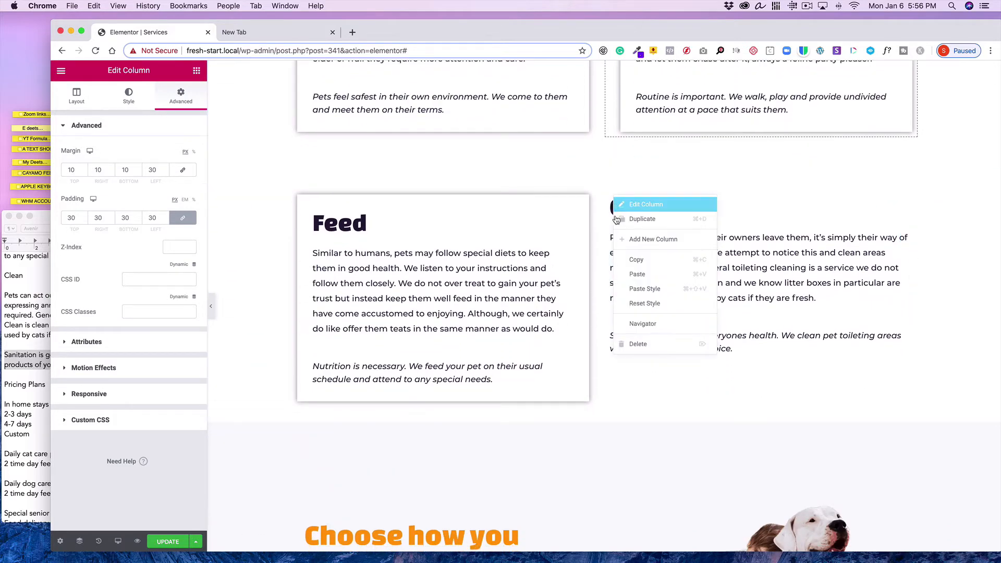
{"action": "left_click", "coordinate": [631, 293]}
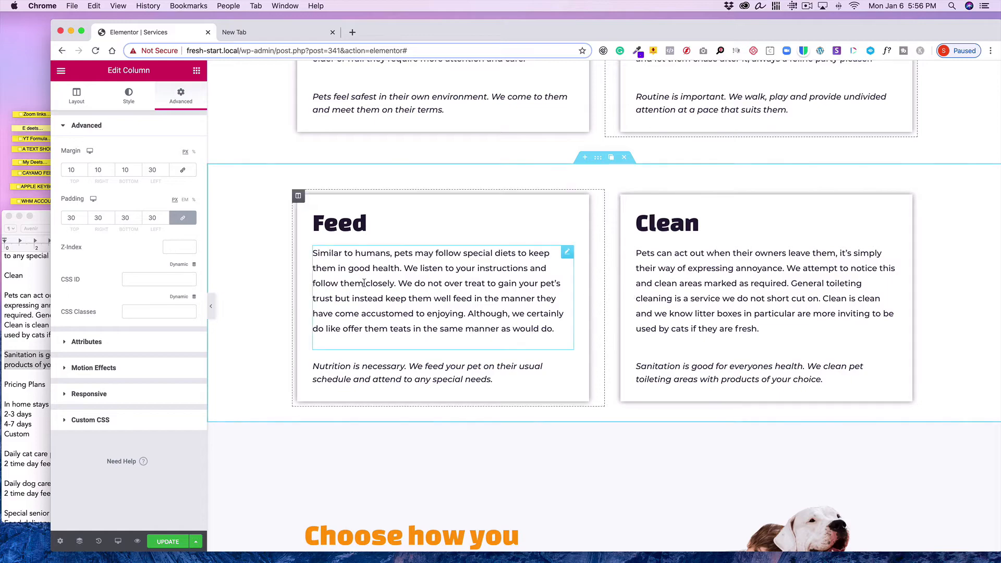
Duplicate the intro inner section, then delete the text column from the first copy and the heading column from the second
{"action": "scroll", "coordinate": [319, 258], "scroll_direction": "up", "scroll_amount": 10}
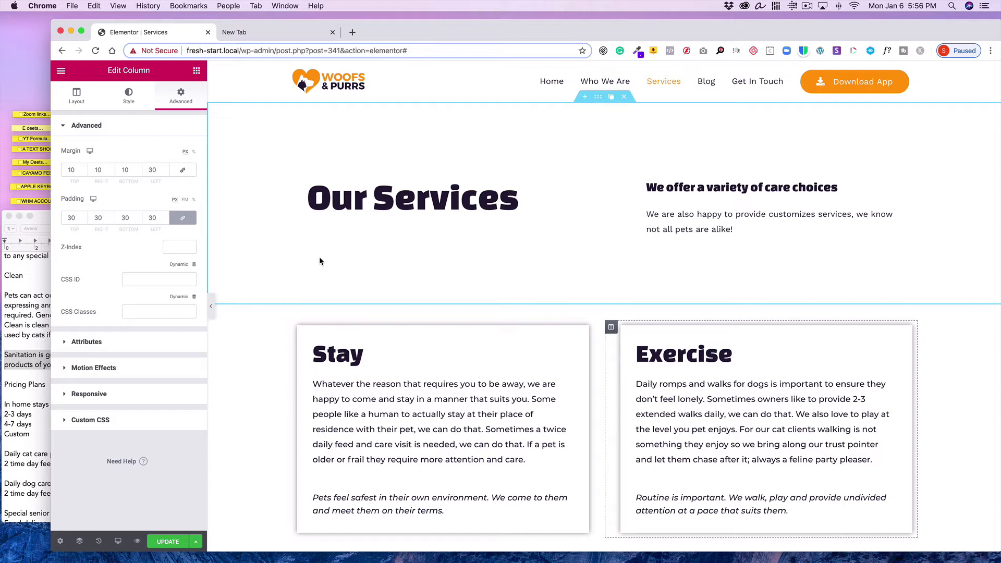
{"action": "scroll", "coordinate": [320, 261], "scroll_direction": "down", "scroll_amount": 3}
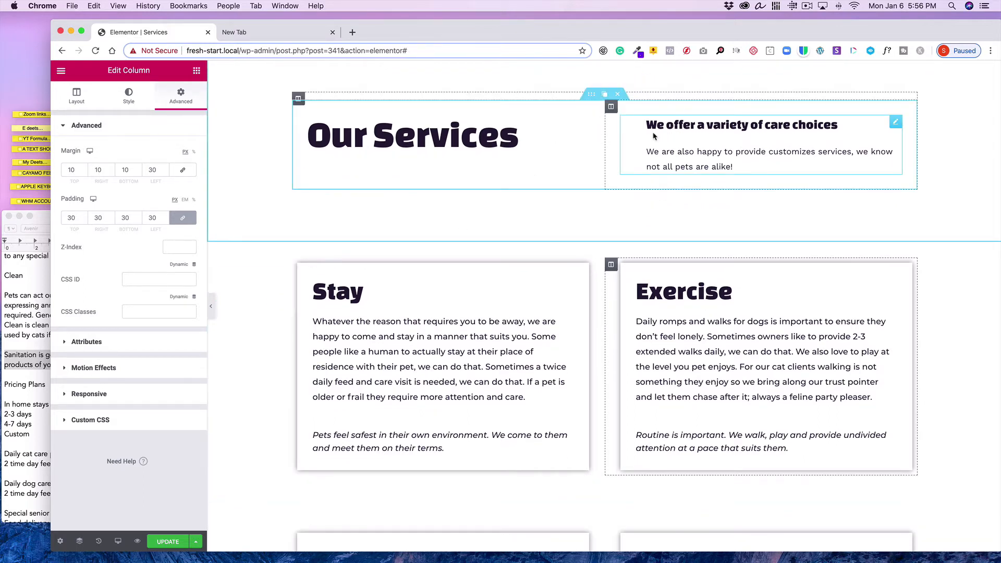
{"action": "left_click", "coordinate": [605, 94]}
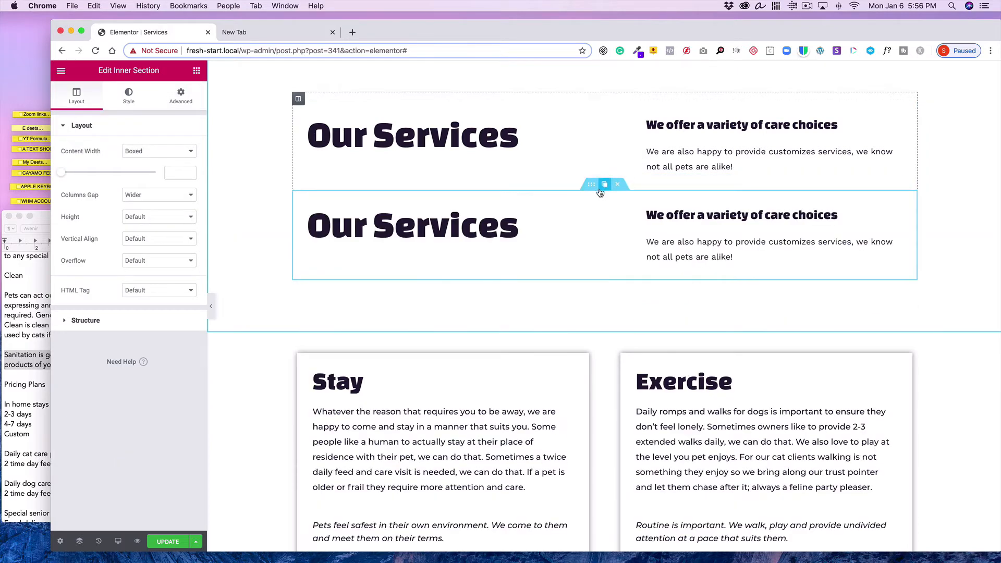
{"action": "mouse_move", "coordinate": [610, 107]}
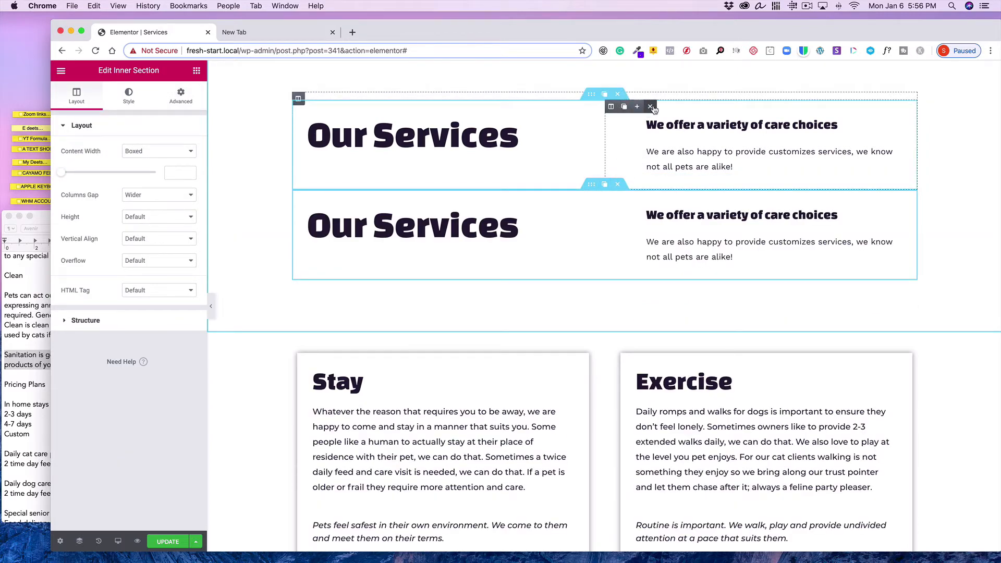
{"action": "left_click", "coordinate": [651, 107]}
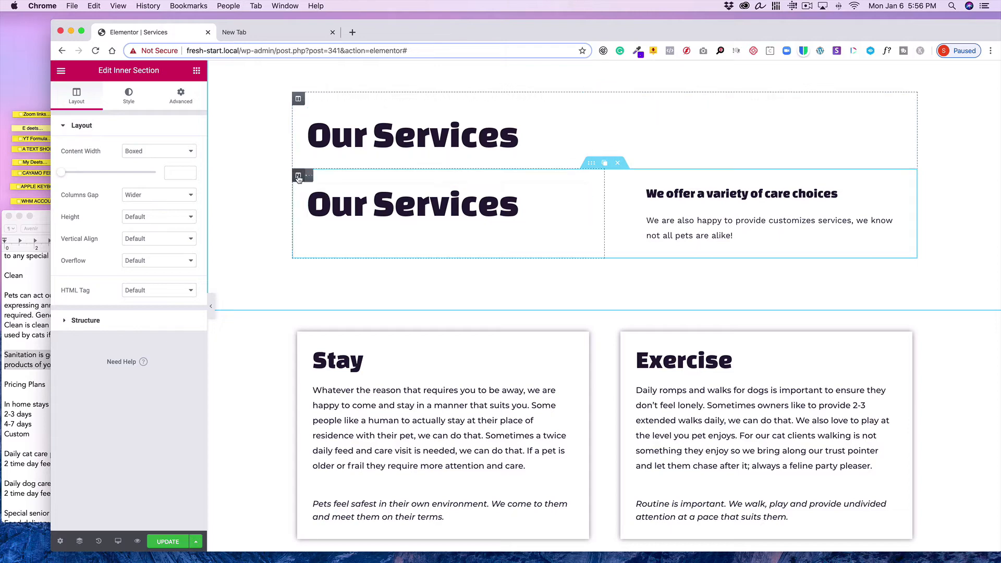
{"action": "mouse_move", "coordinate": [299, 179]}
{"action": "left_click", "coordinate": [339, 173]}
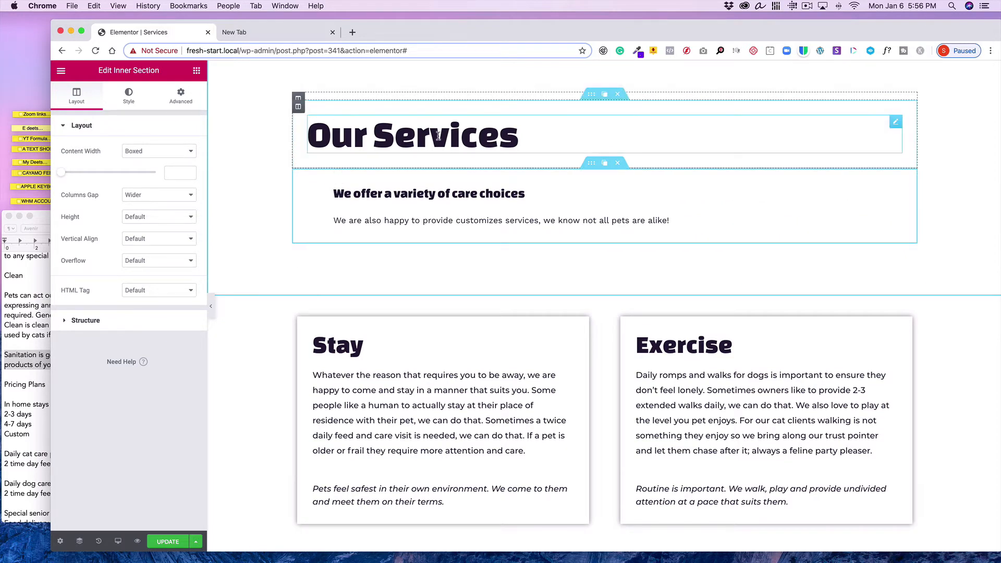
Center-align the Our Services heading
{"action": "mouse_move", "coordinate": [897, 121]}
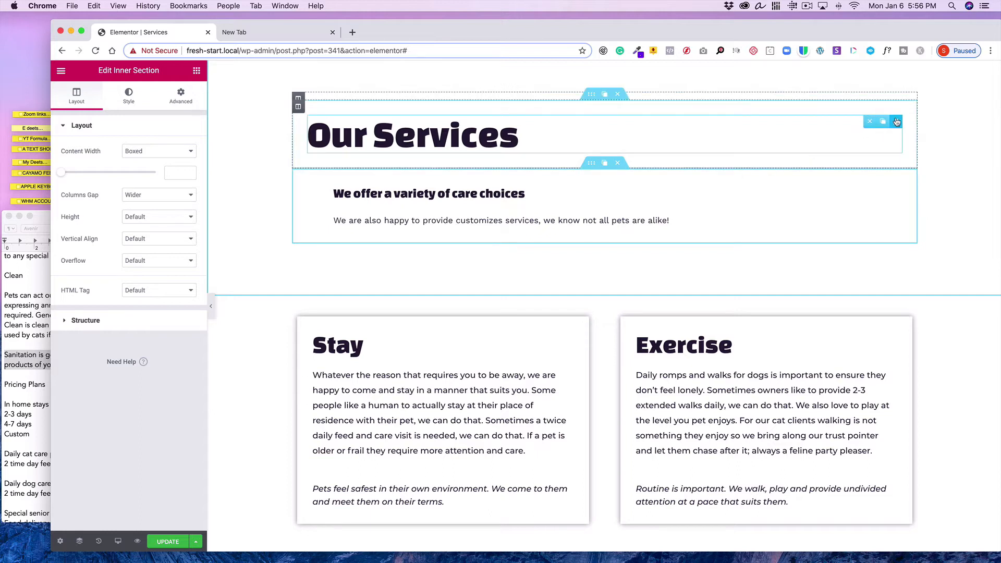
{"action": "left_click", "coordinate": [129, 97]}
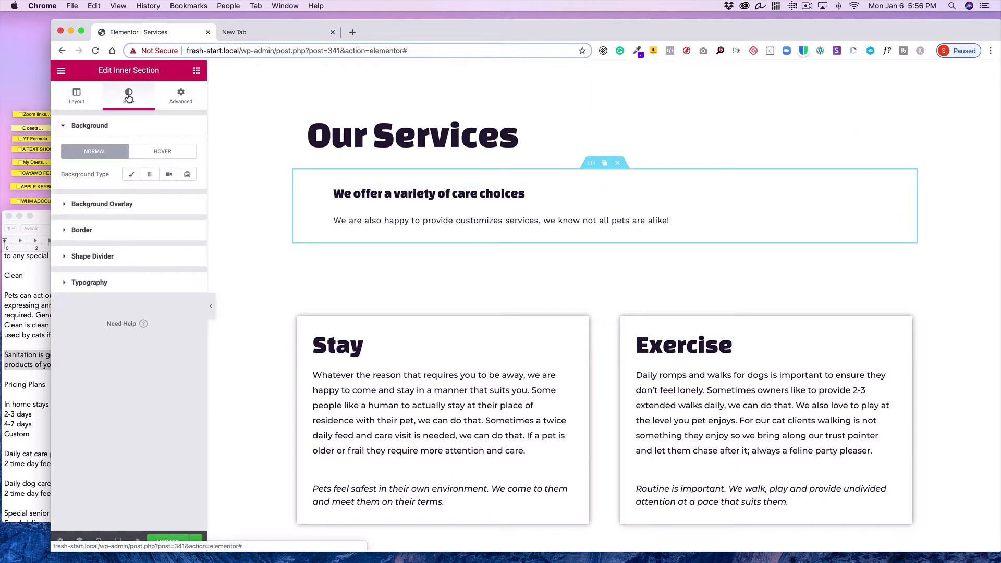
{"action": "left_click", "coordinate": [79, 98]}
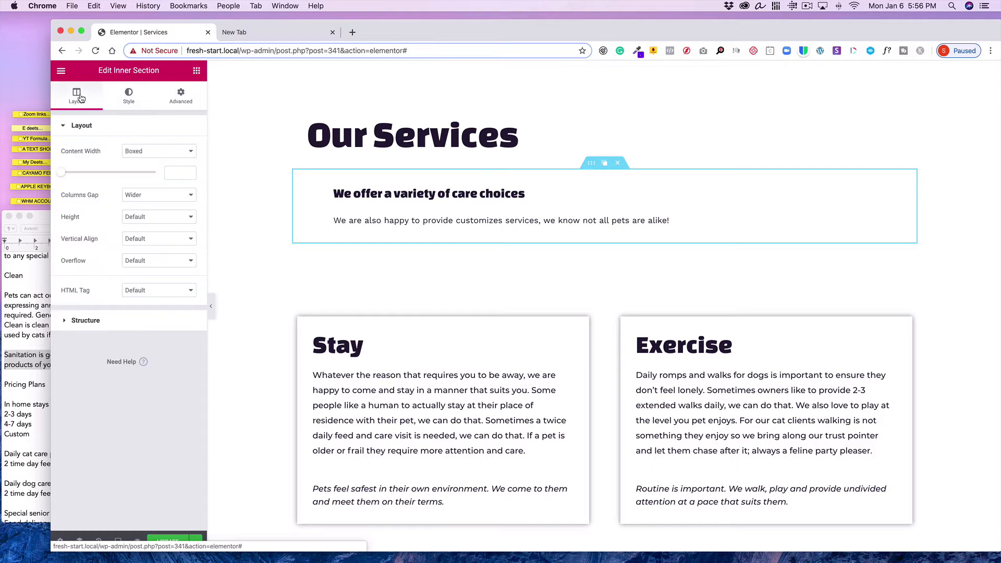
{"action": "left_click", "coordinate": [58, 322]}
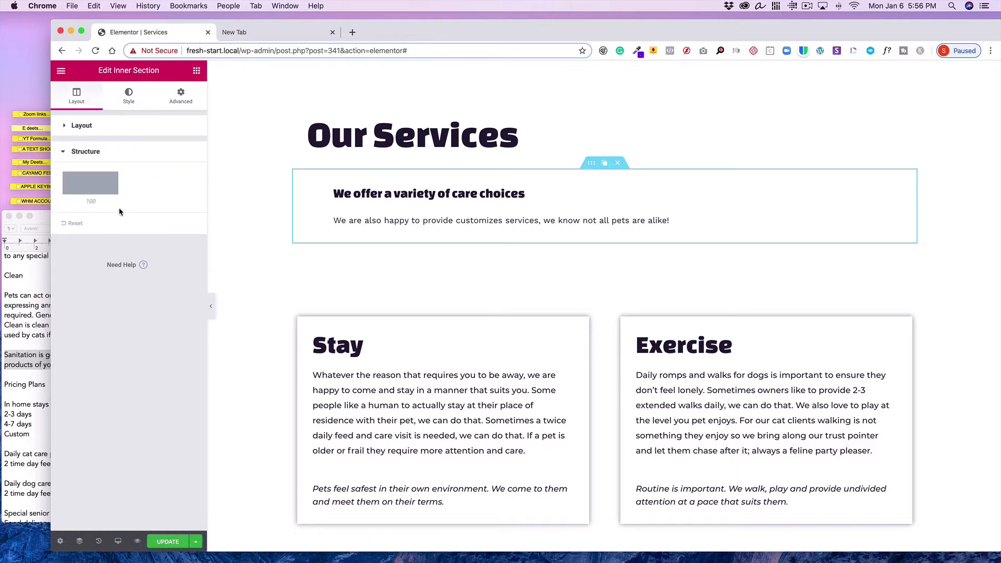
{"action": "left_click", "coordinate": [123, 92]}
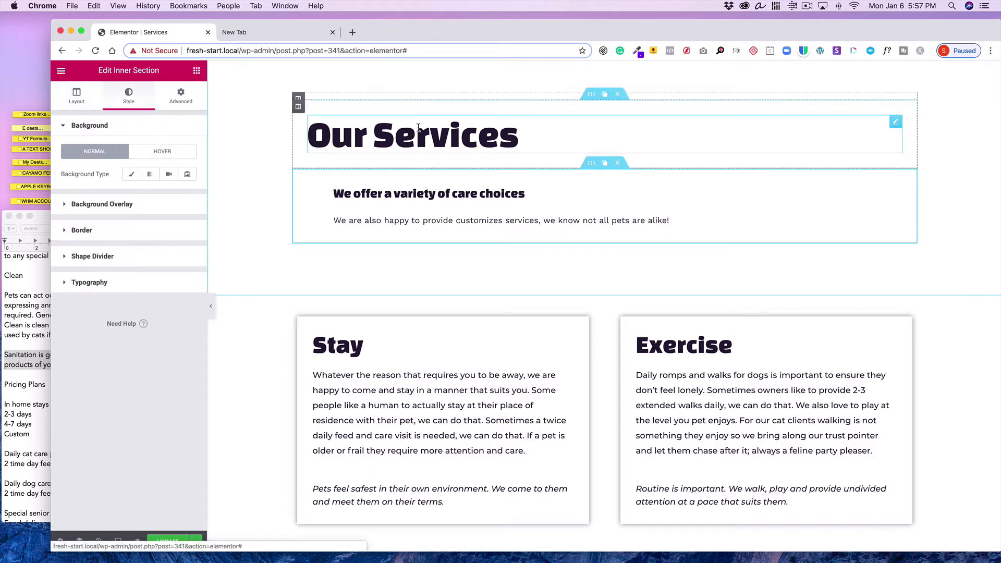
{"action": "left_click", "coordinate": [183, 101]}
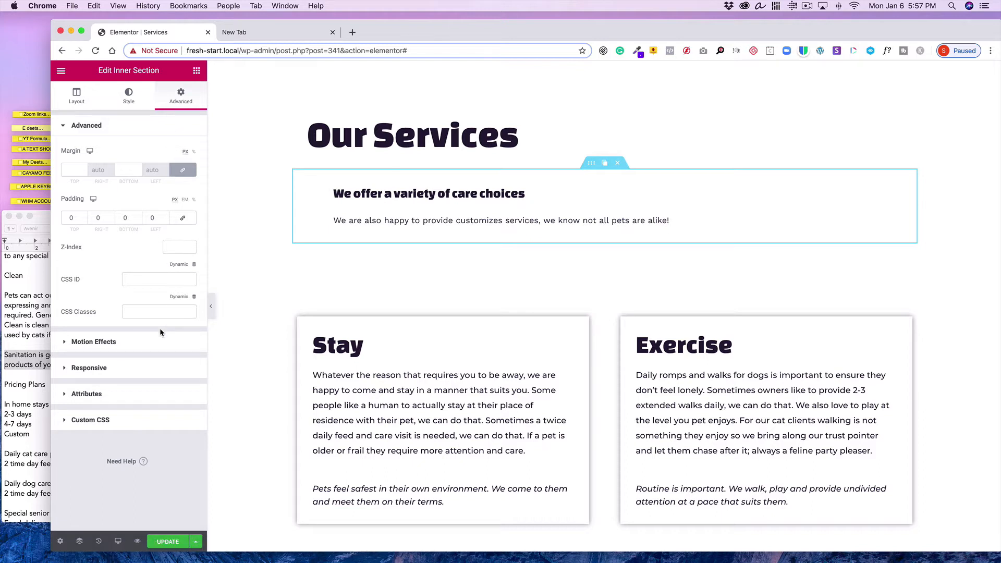
{"action": "left_click", "coordinate": [398, 135]}
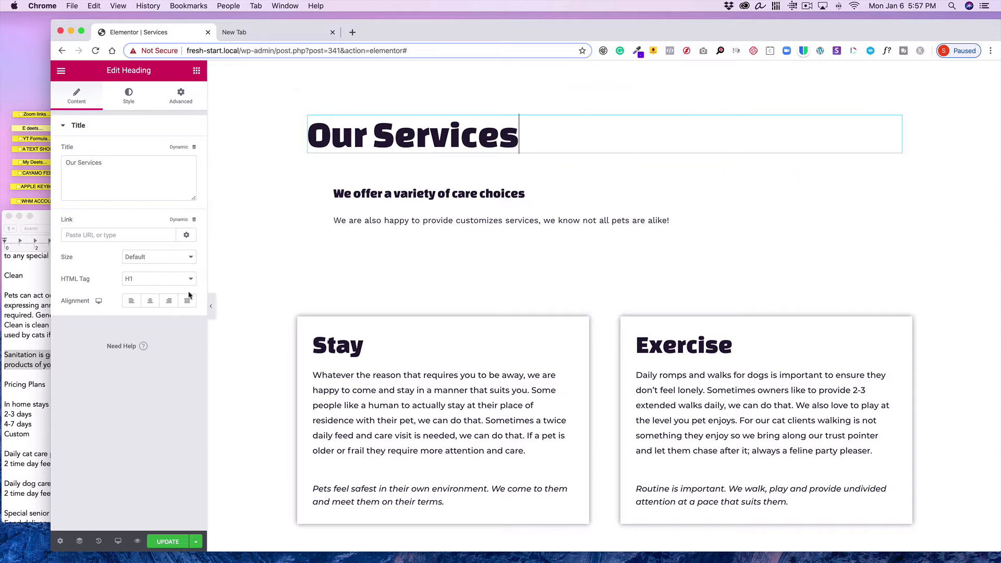
{"action": "left_click", "coordinate": [150, 304]}
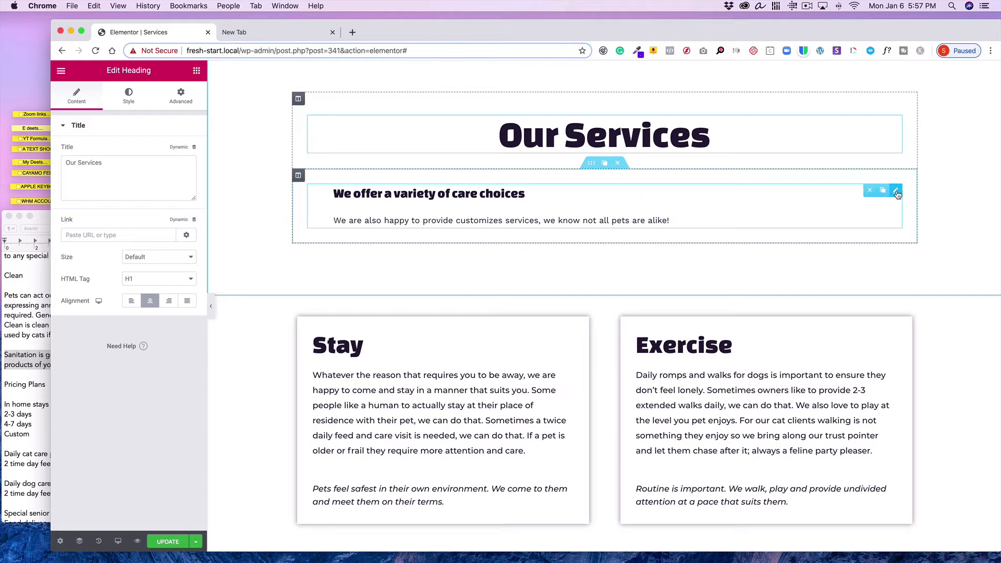
Center-align the content of the 'We offer a variety of care choices' image box
{"action": "left_click", "coordinate": [896, 192]}
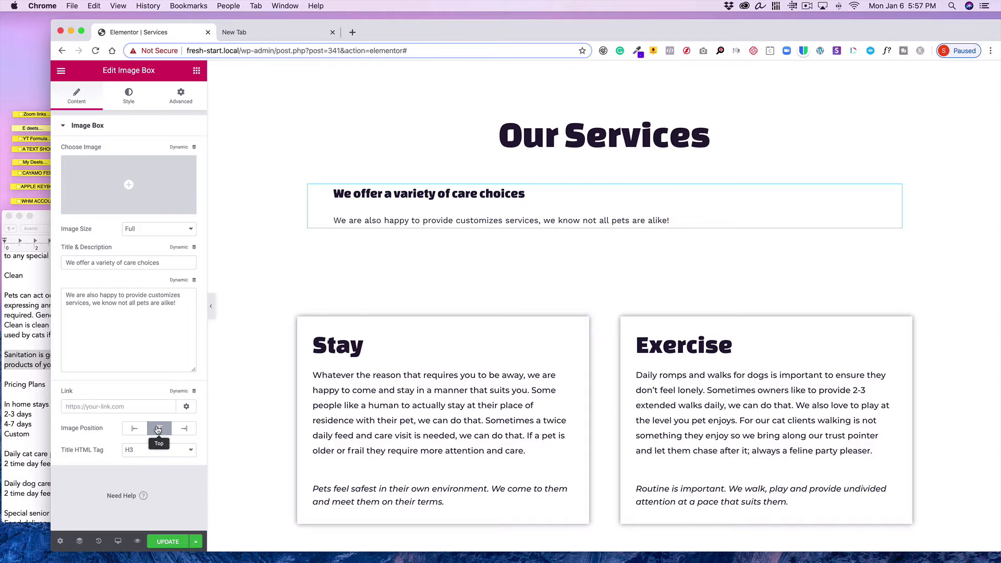
{"action": "left_click", "coordinate": [129, 98]}
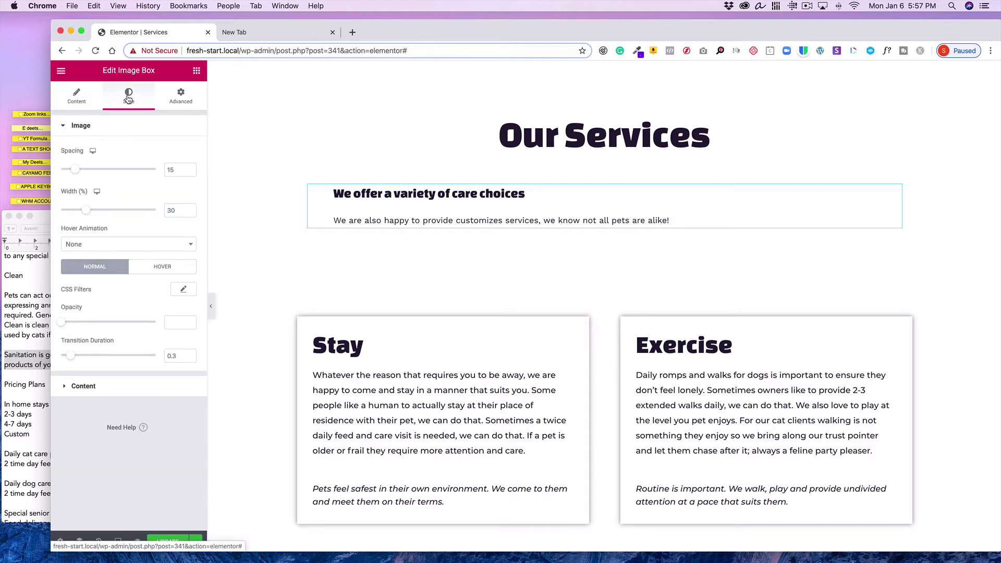
{"action": "left_click", "coordinate": [85, 391]}
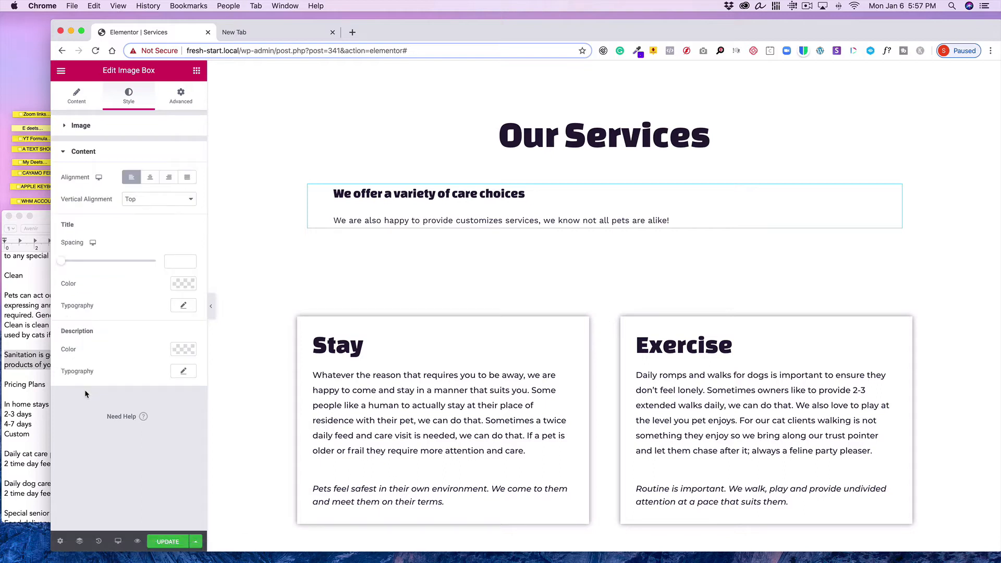
{"action": "left_click", "coordinate": [149, 179]}
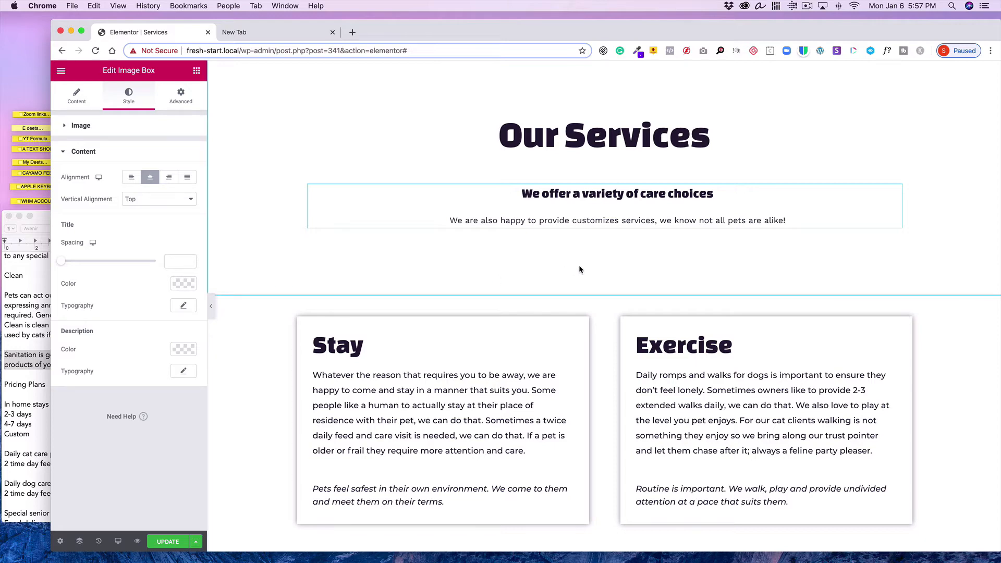
Delete the 'Choose how you want us to care for your pet!' section below the service boxes
{"action": "scroll", "coordinate": [579, 267], "scroll_direction": "up", "scroll_amount": 3}
{"action": "scroll", "coordinate": [580, 267], "scroll_direction": "down", "scroll_amount": 8}
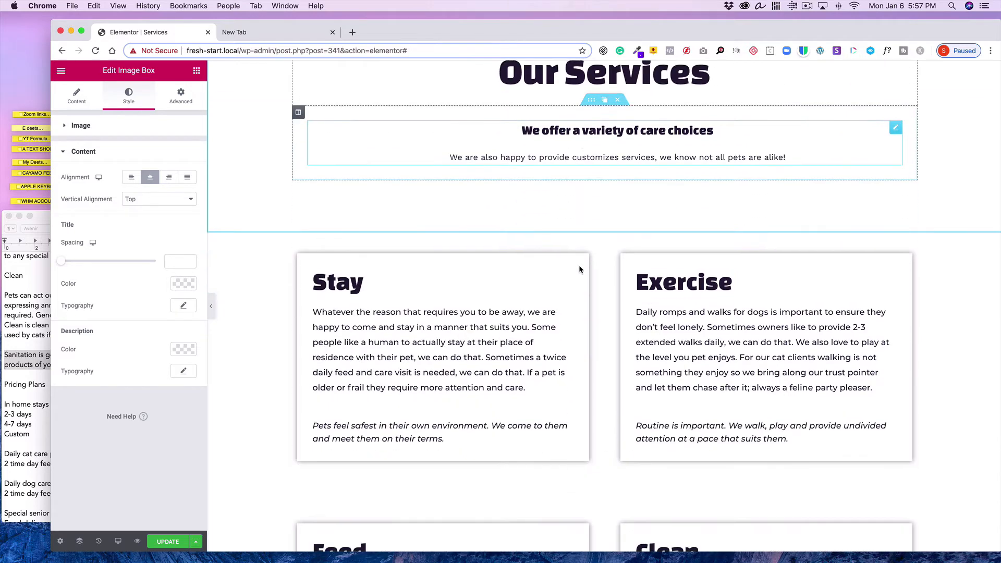
{"action": "scroll", "coordinate": [579, 269], "scroll_direction": "down", "scroll_amount": 8}
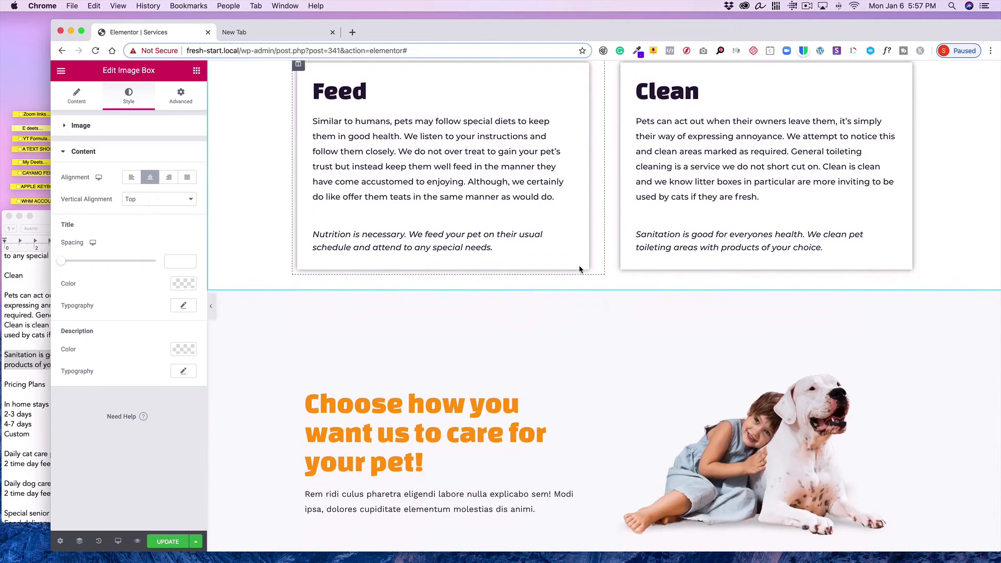
{"action": "scroll", "coordinate": [578, 269], "scroll_direction": "down", "scroll_amount": 10}
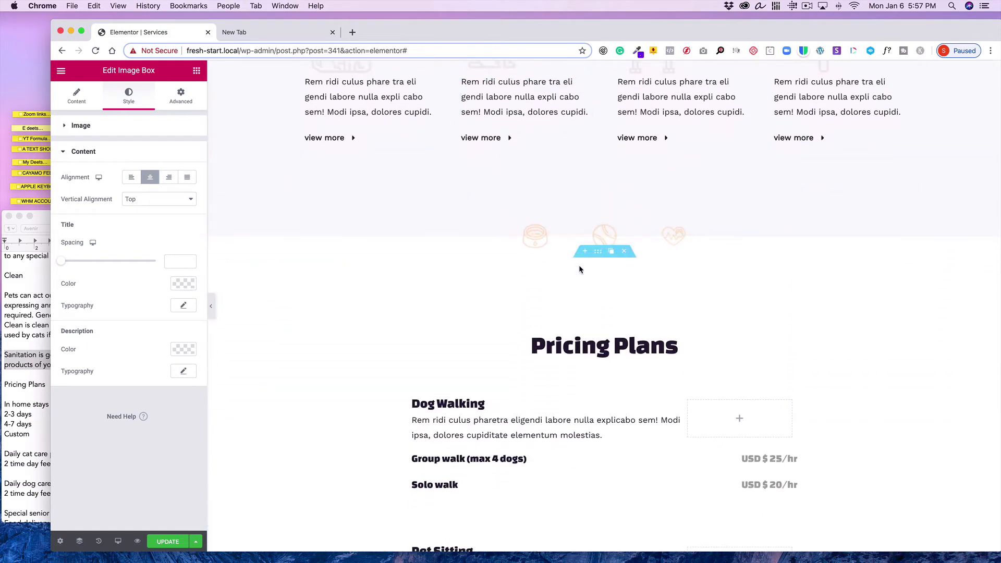
{"action": "scroll", "coordinate": [579, 269], "scroll_direction": "up", "scroll_amount": 6}
{"action": "scroll", "coordinate": [579, 269], "scroll_direction": "up", "scroll_amount": 4}
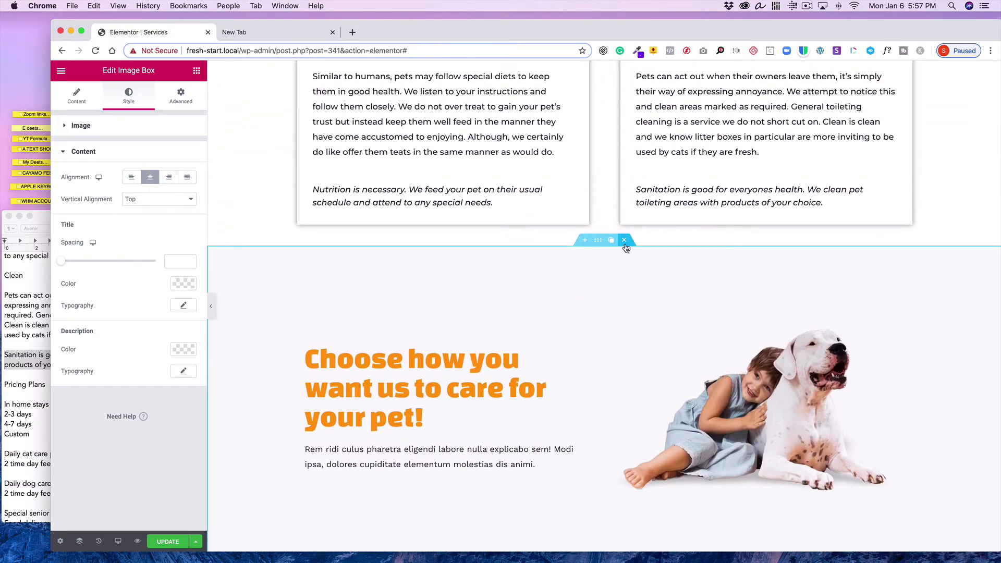
{"action": "left_click", "coordinate": [624, 241]}
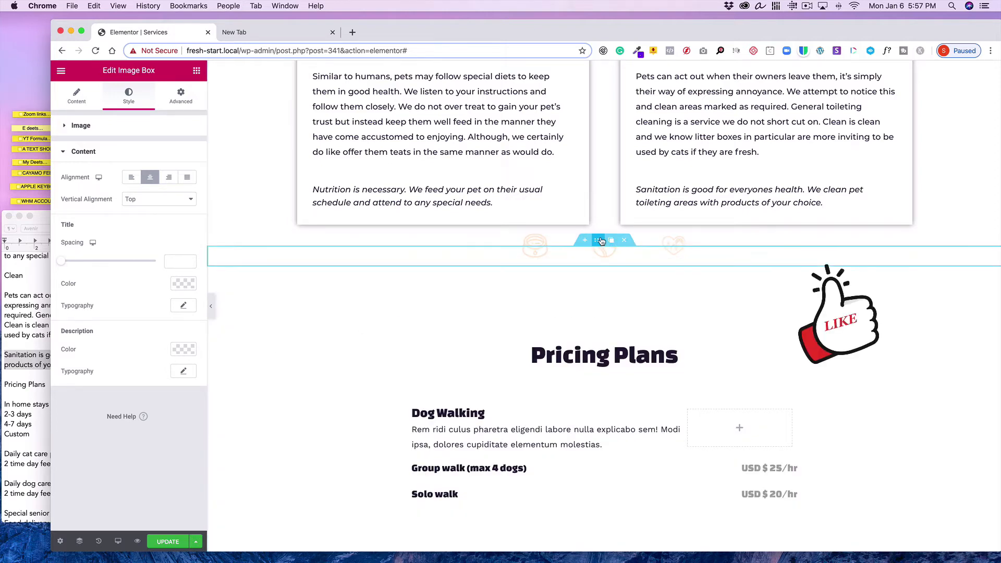
Set the top margin of the empty section below the service boxes to 50, with margin values unlinked
{"action": "left_click", "coordinate": [601, 241]}
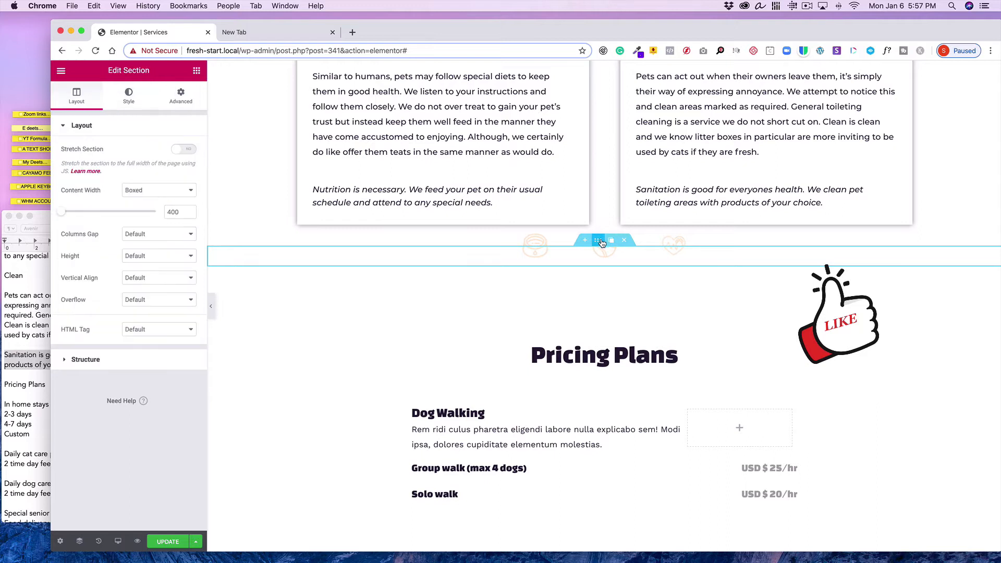
{"action": "left_click", "coordinate": [183, 93]}
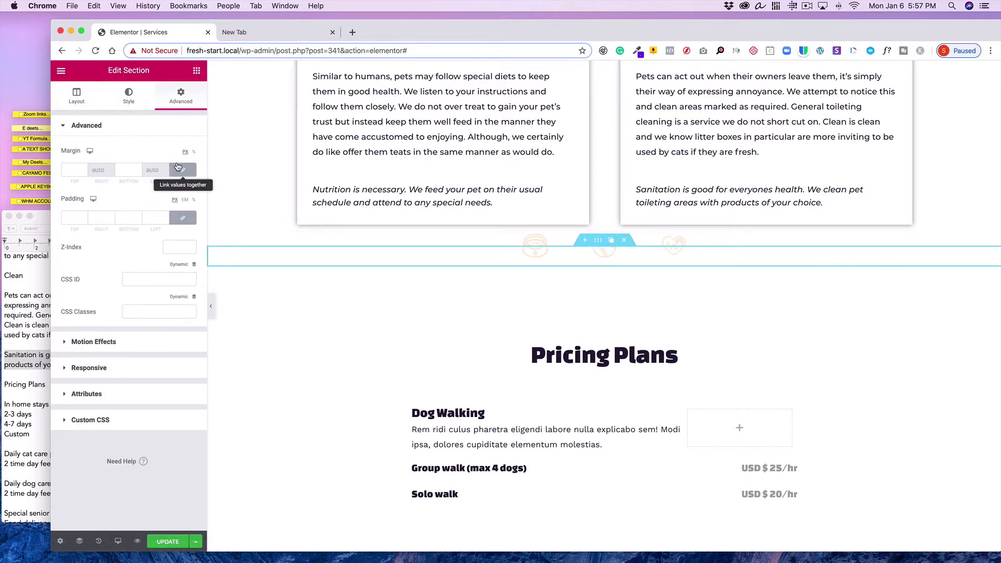
{"action": "left_click", "coordinate": [183, 169]}
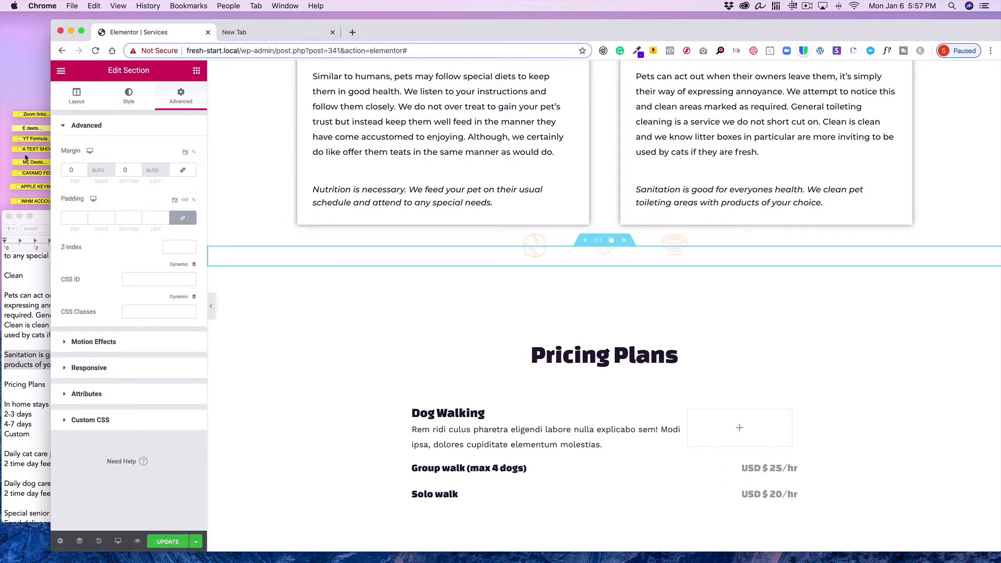
{"action": "left_click", "coordinate": [73, 169]}
{"action": "type", "text": "50"}
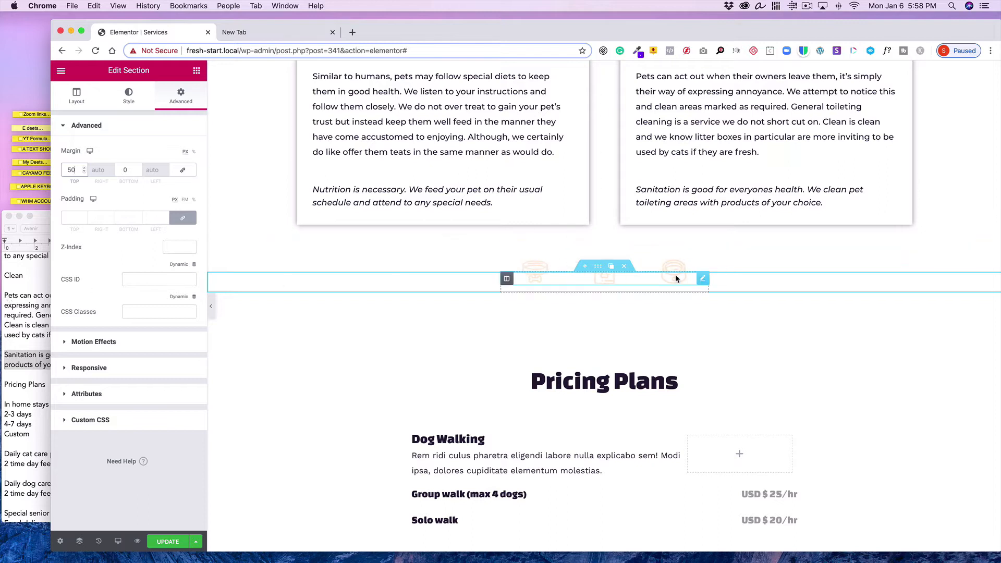
Read through the pricing plan text in the TextEdit document
{"action": "left_click", "coordinate": [23, 327]}
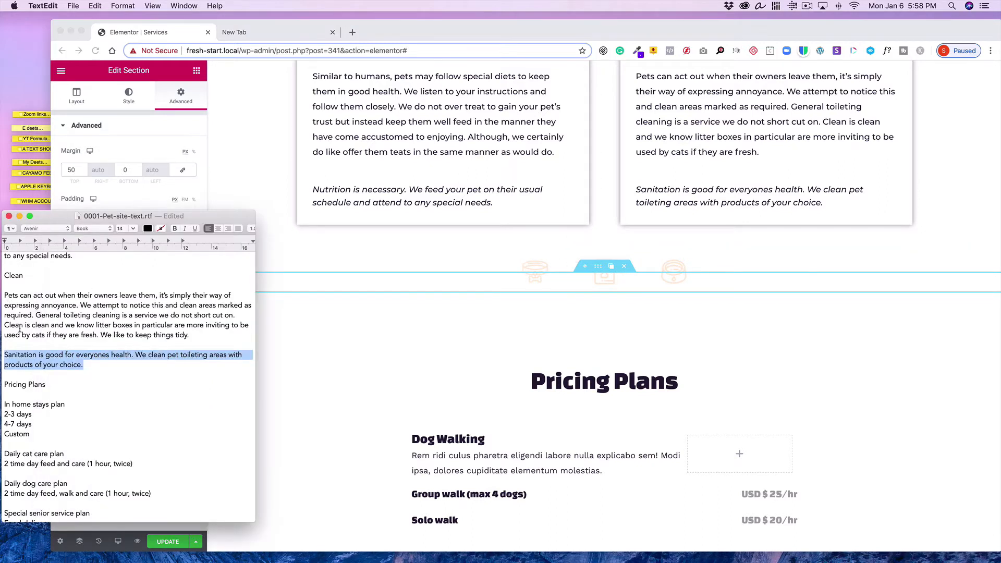
{"action": "scroll", "coordinate": [65, 327], "scroll_direction": "down", "scroll_amount": 4}
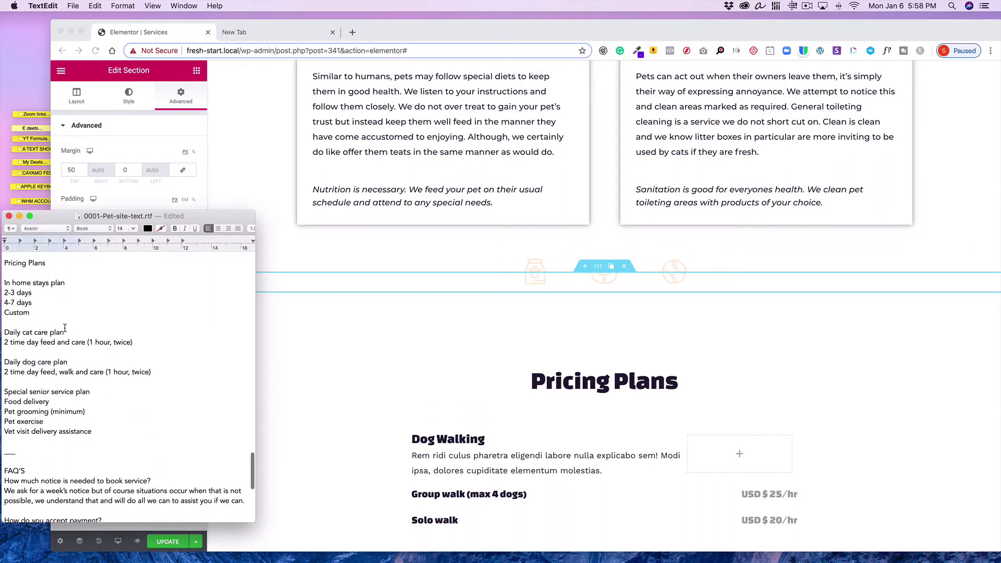
{"action": "scroll", "coordinate": [65, 328], "scroll_direction": "up", "scroll_amount": 1}
{"action": "scroll", "coordinate": [65, 328], "scroll_direction": "down", "scroll_amount": 5}
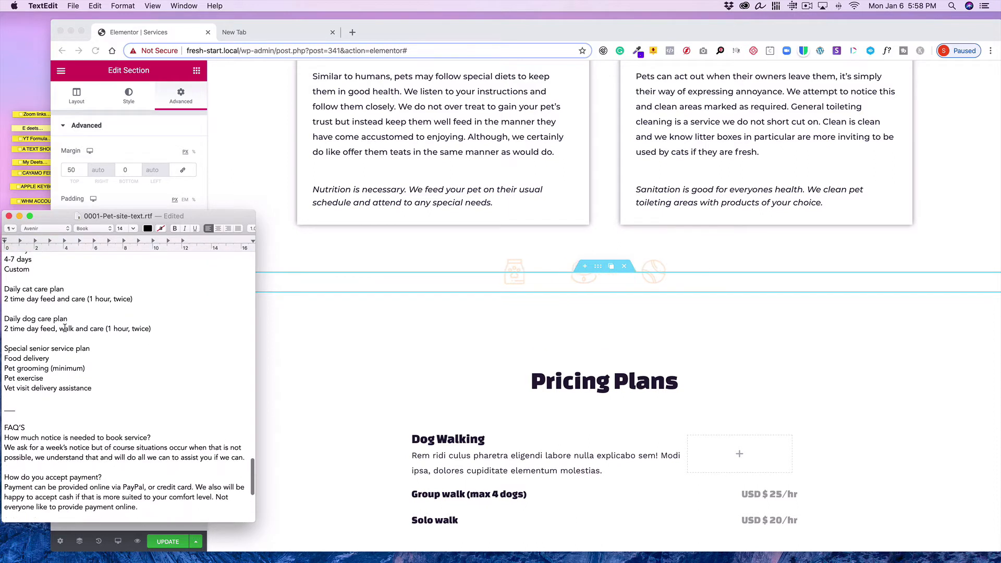
{"action": "scroll", "coordinate": [65, 328], "scroll_direction": "up", "scroll_amount": 5}
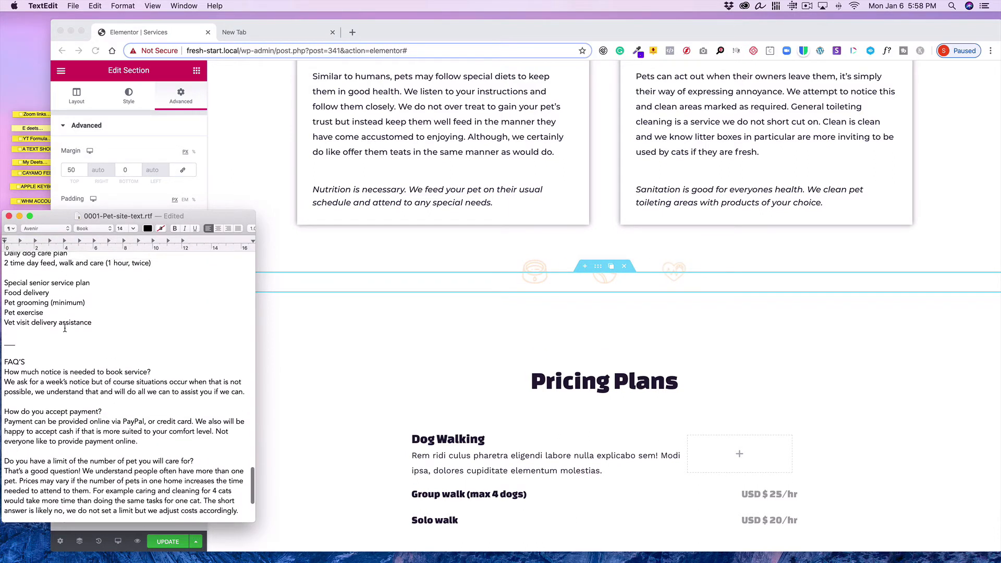
{"action": "scroll", "coordinate": [64, 327], "scroll_direction": "down", "scroll_amount": 1}
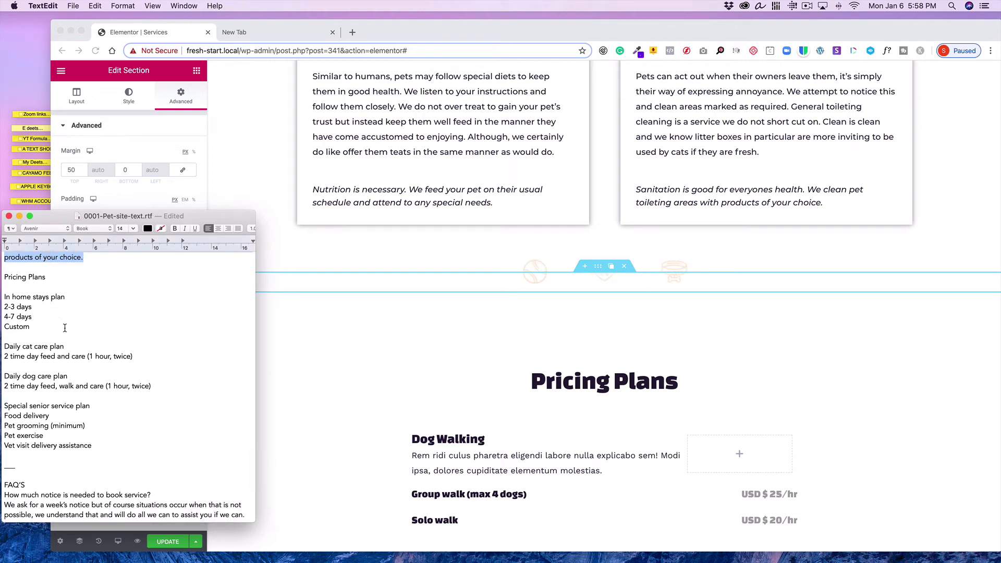
{"action": "scroll", "coordinate": [65, 327], "scroll_direction": "down", "scroll_amount": 2}
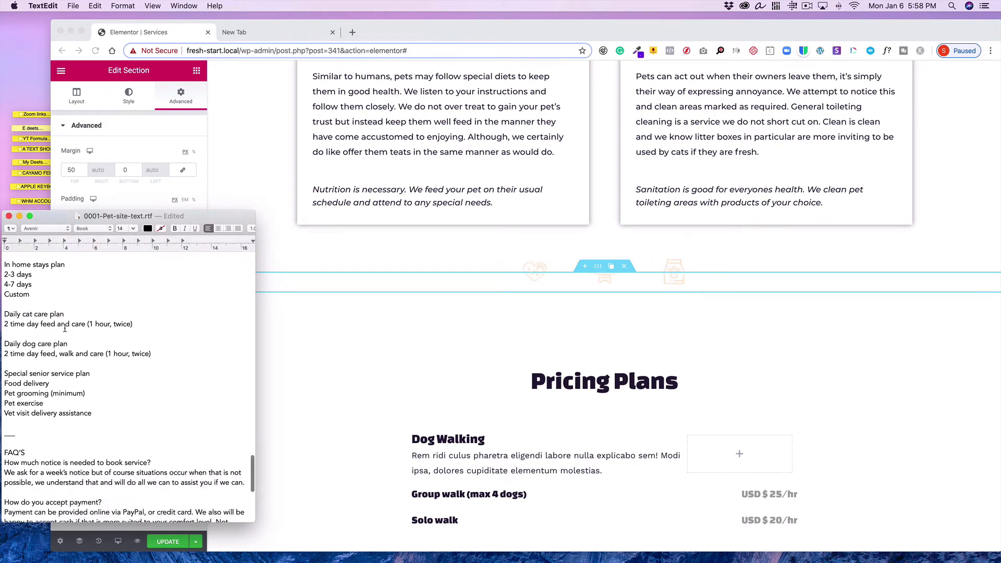
{"action": "scroll", "coordinate": [64, 328], "scroll_direction": "down", "scroll_amount": 3}
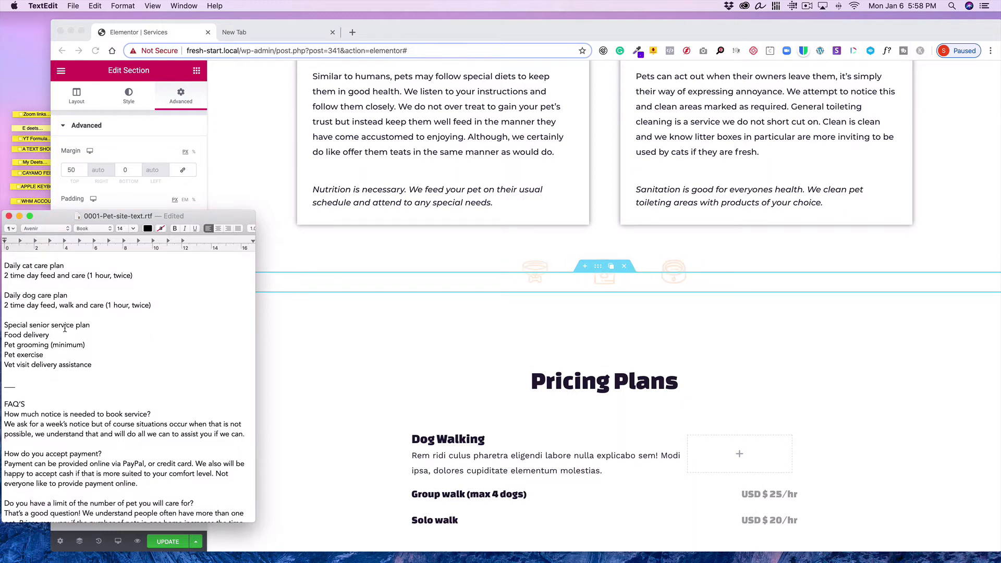
{"action": "scroll", "coordinate": [64, 328], "scroll_direction": "up", "scroll_amount": 3}
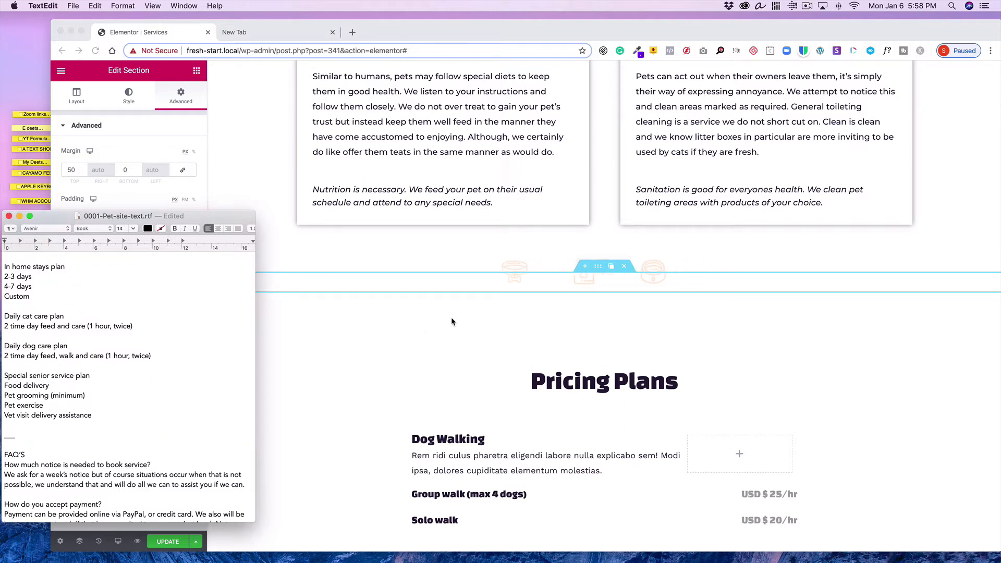
{"action": "scroll", "coordinate": [605, 340], "scroll_direction": "down", "scroll_amount": 5}
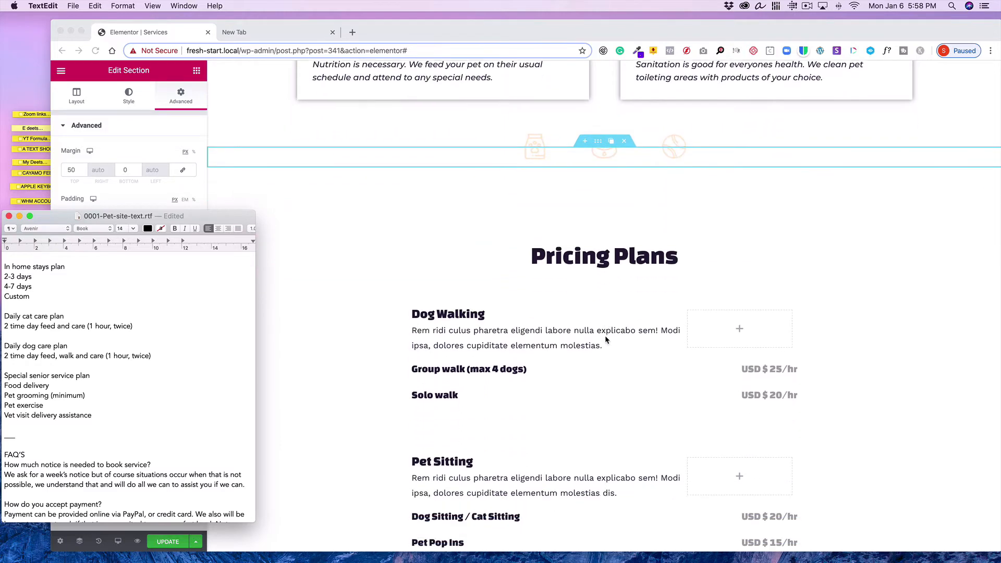
{"action": "left_click", "coordinate": [567, 284]}
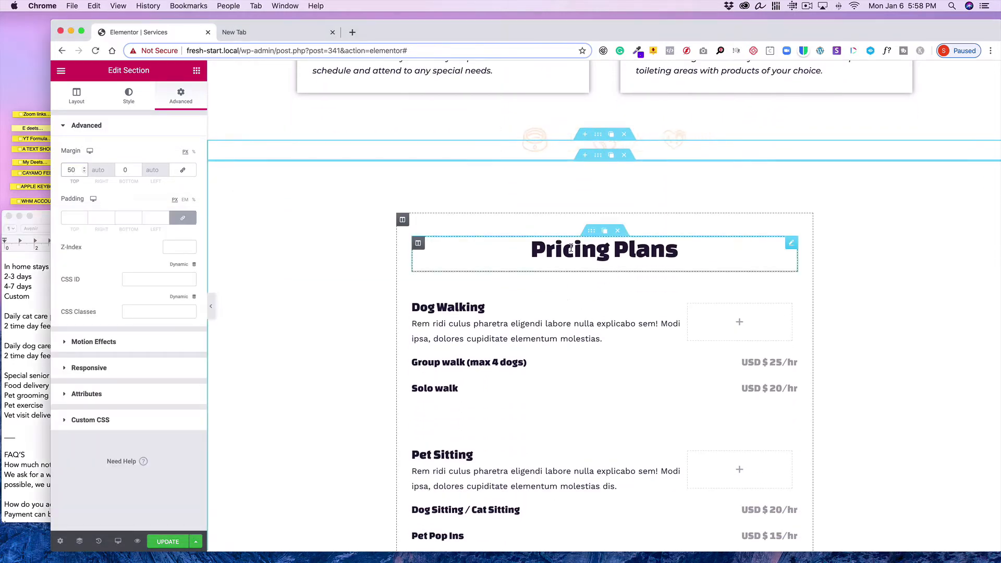
{"action": "left_click", "coordinate": [585, 155]}
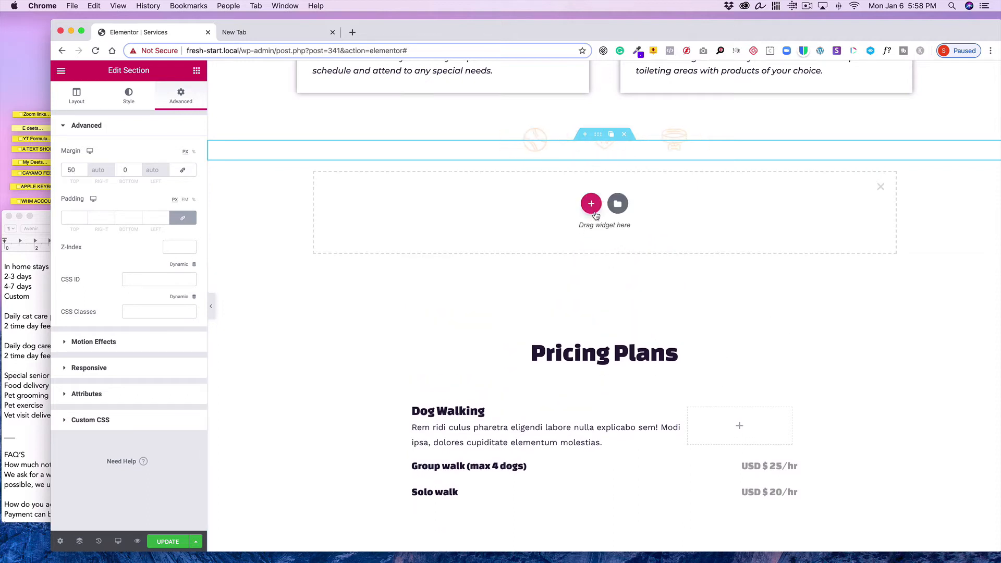
{"action": "left_click", "coordinate": [595, 214]}
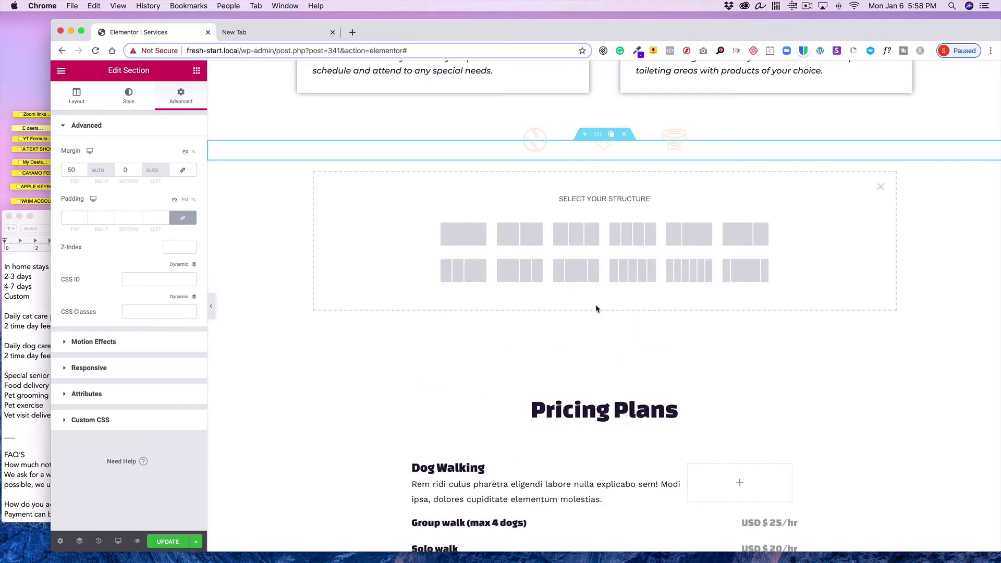
{"action": "left_click", "coordinate": [631, 245]}
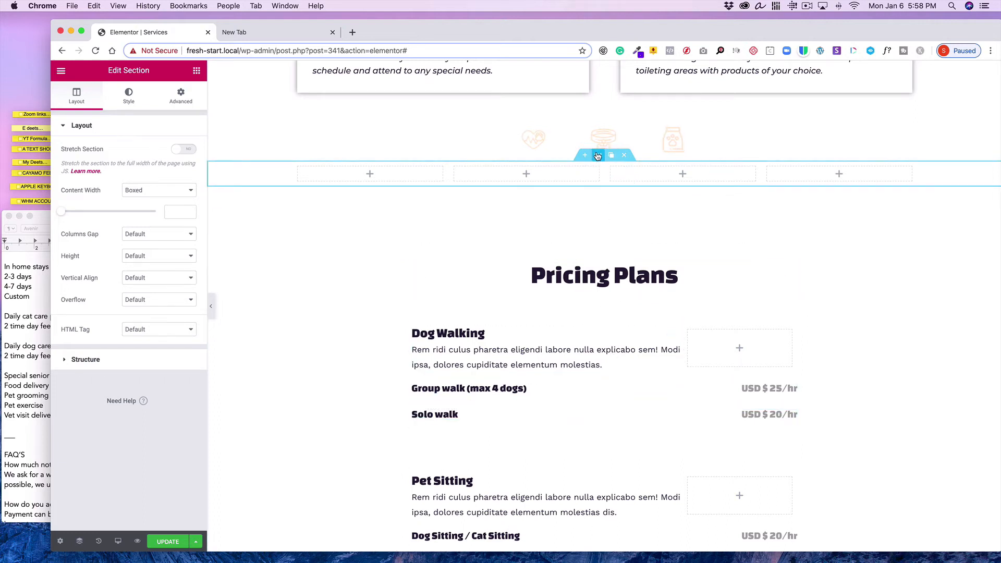
{"action": "left_click", "coordinate": [624, 155]}
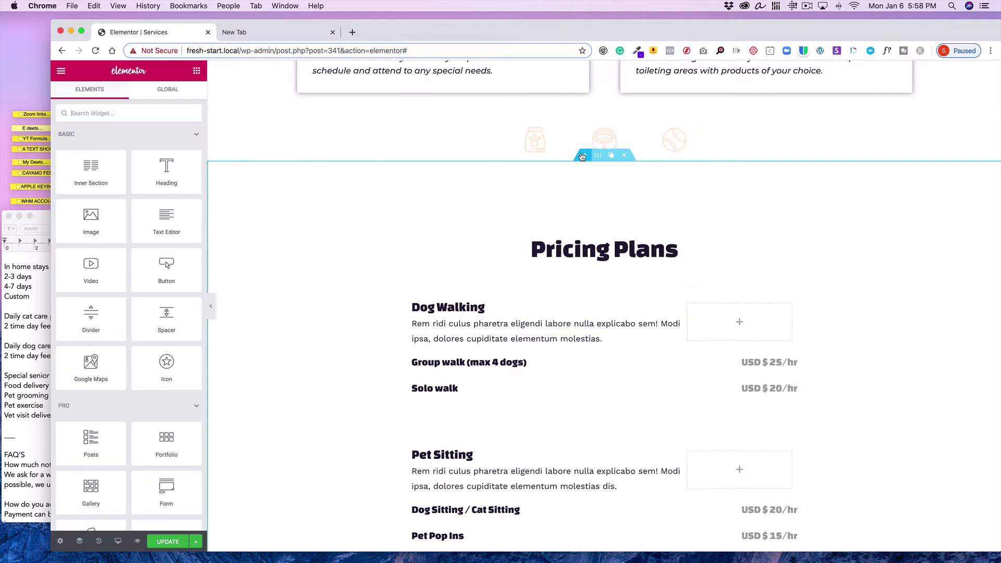
Add a one-column section above Pricing Plans and set its top margin to 50 with values unlinked
{"action": "left_click", "coordinate": [581, 155]}
{"action": "left_click", "coordinate": [591, 204]}
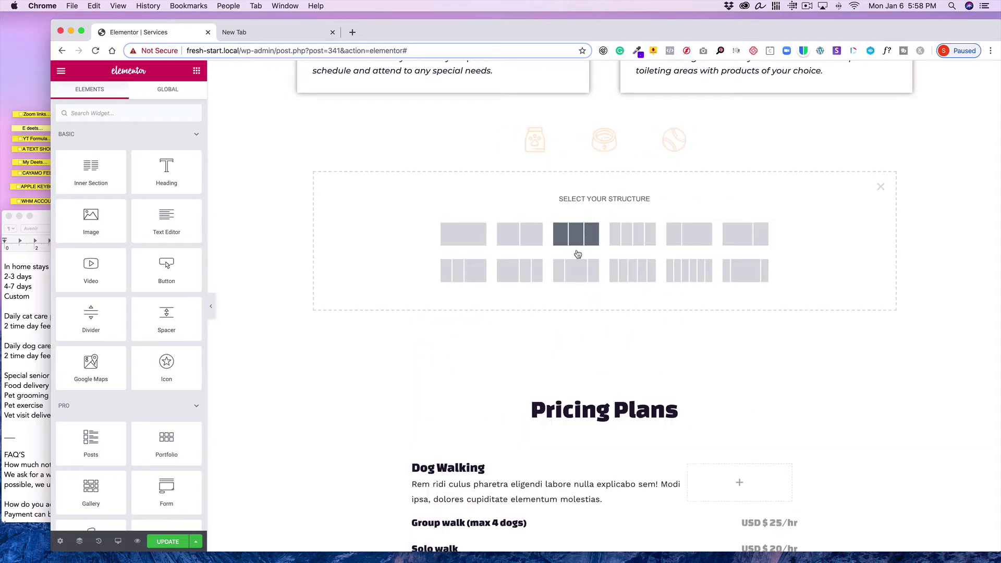
{"action": "left_click", "coordinate": [473, 236]}
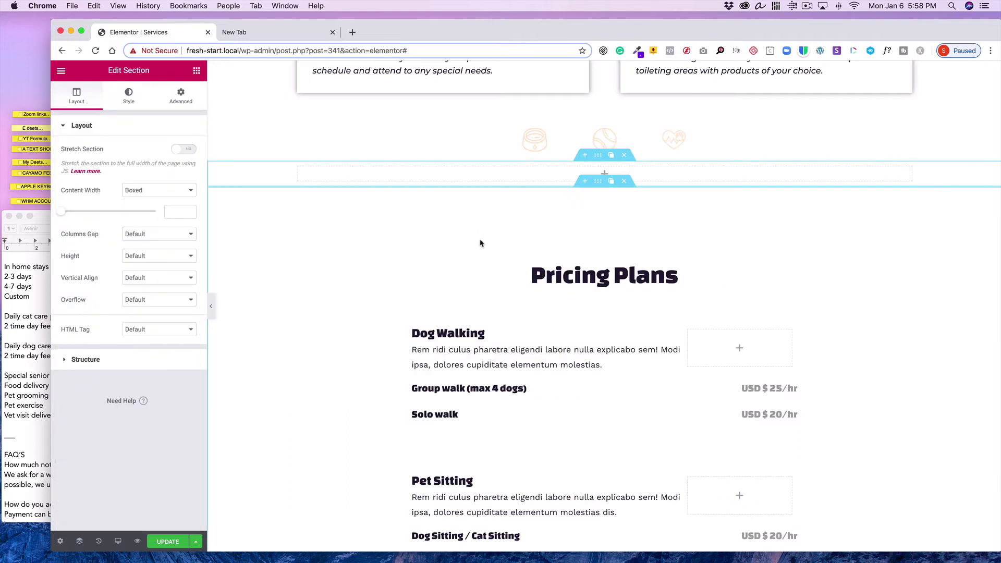
{"action": "left_click", "coordinate": [185, 99]}
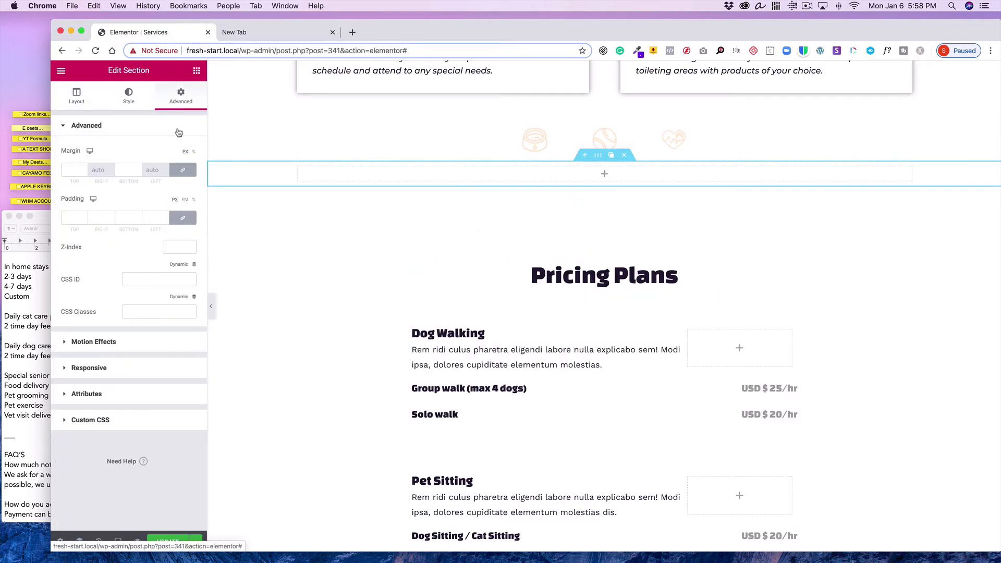
{"action": "left_click", "coordinate": [182, 170]}
{"action": "double_click", "coordinate": [75, 169]}
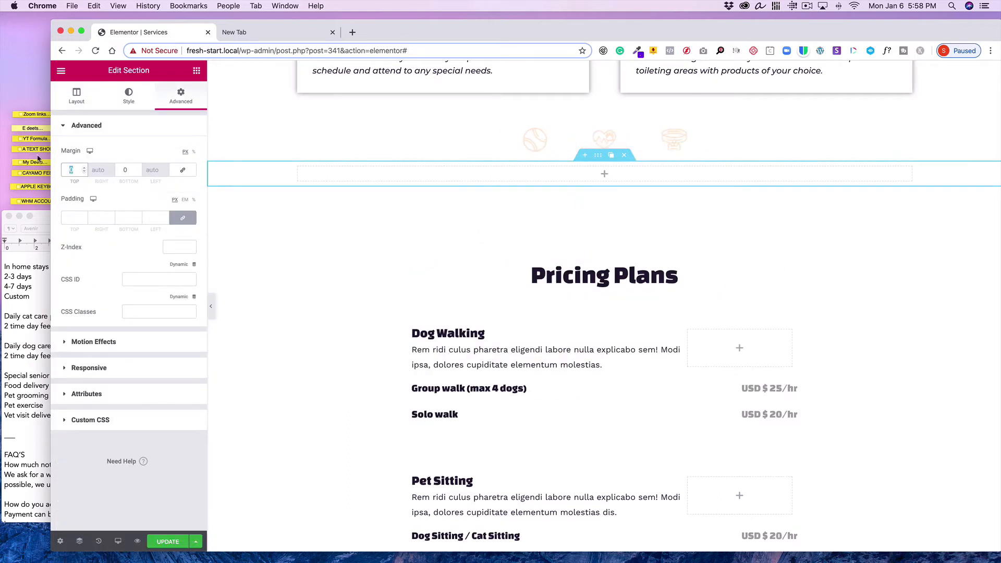
{"action": "type", "text": "50"}
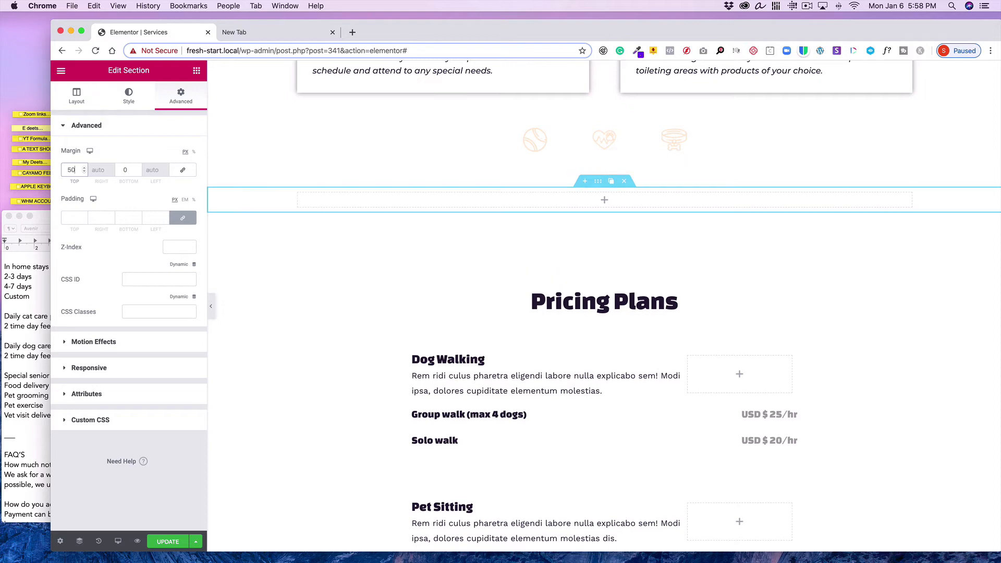
Place a Price Table widget into the new section and add a second column beside it
{"action": "left_click", "coordinate": [195, 71]}
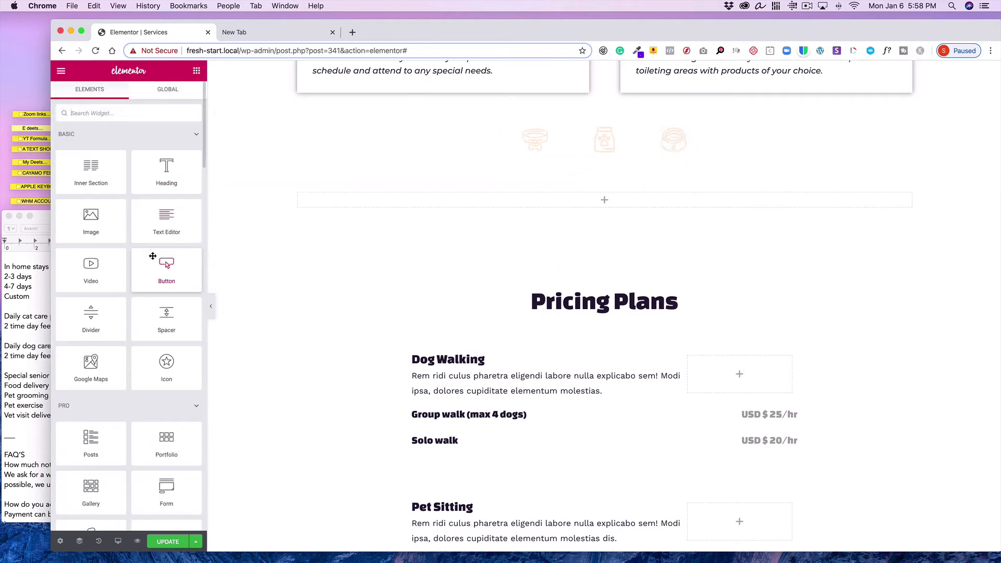
{"action": "scroll", "coordinate": [152, 256], "scroll_direction": "down", "scroll_amount": 6}
{"action": "scroll", "coordinate": [152, 255], "scroll_direction": "down", "scroll_amount": 5}
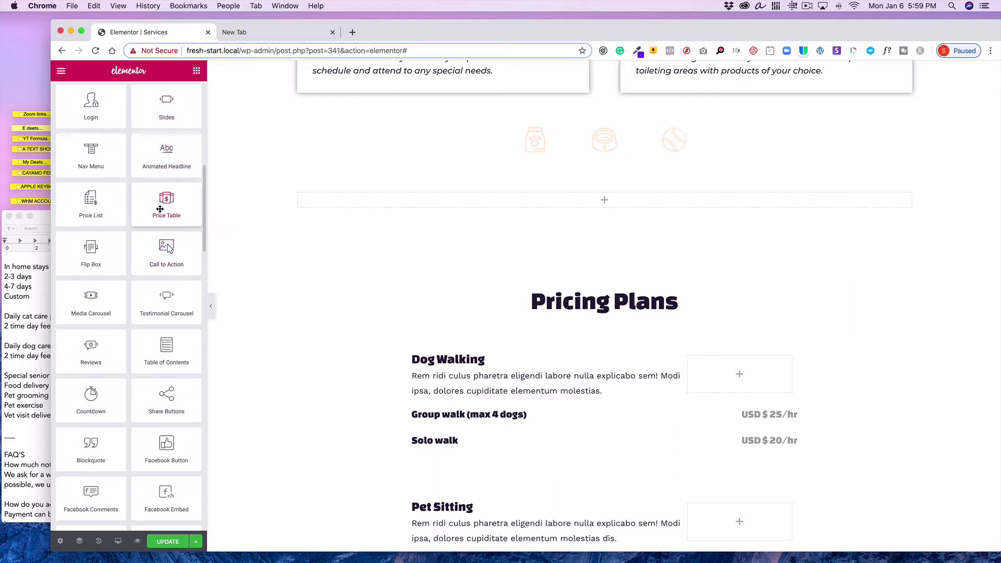
{"action": "left_click_drag", "start_coordinate": [164, 209], "coordinate": [464, 204]}
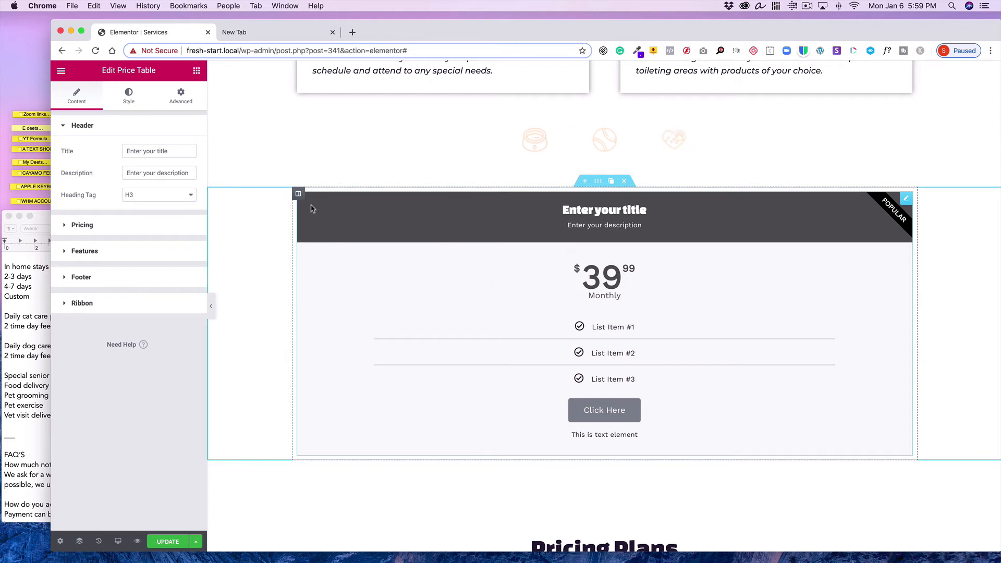
{"action": "mouse_move", "coordinate": [299, 194]}
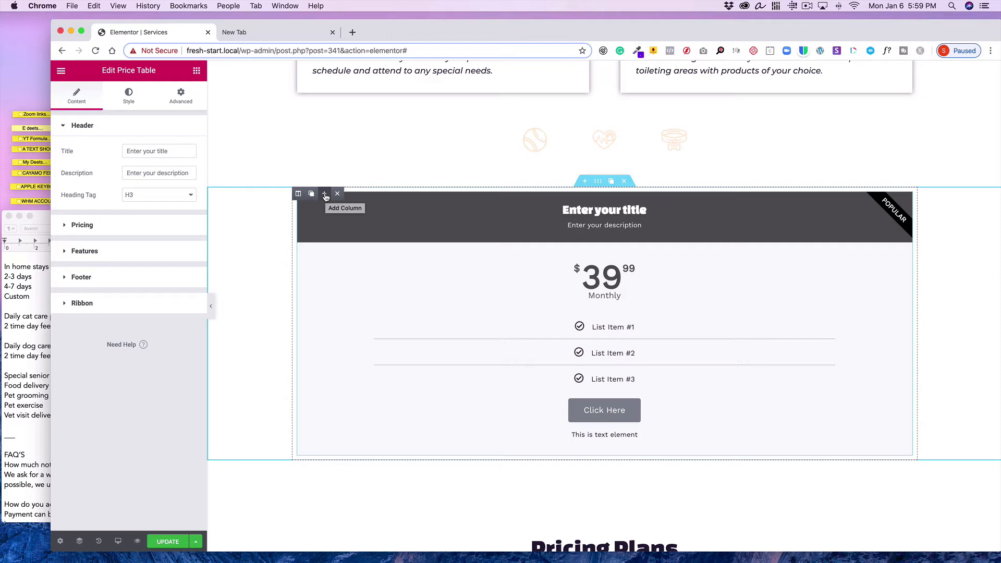
{"action": "left_click", "coordinate": [325, 195]}
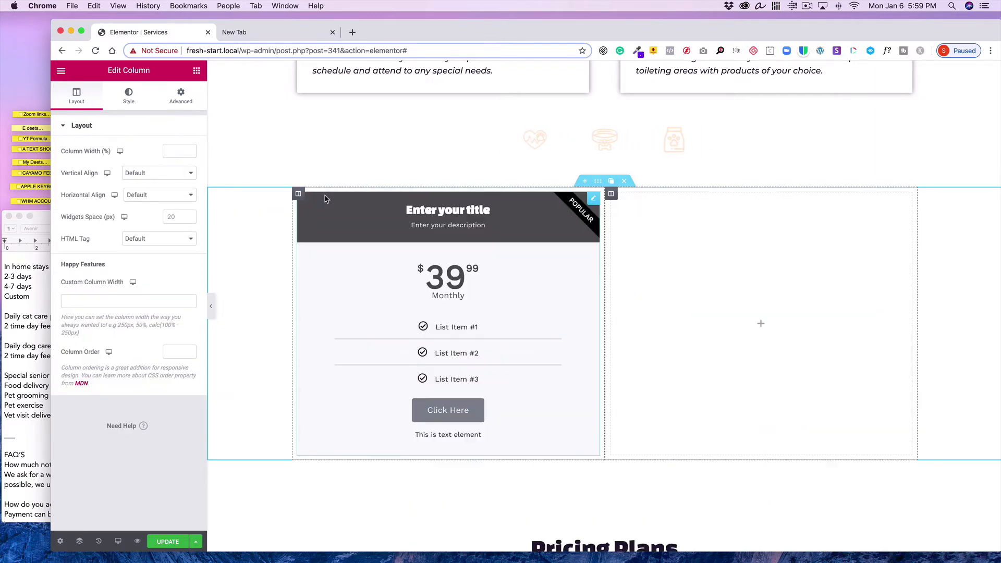
Check the pricing plan text in the TextEdit document
{"action": "left_click", "coordinate": [14, 339]}
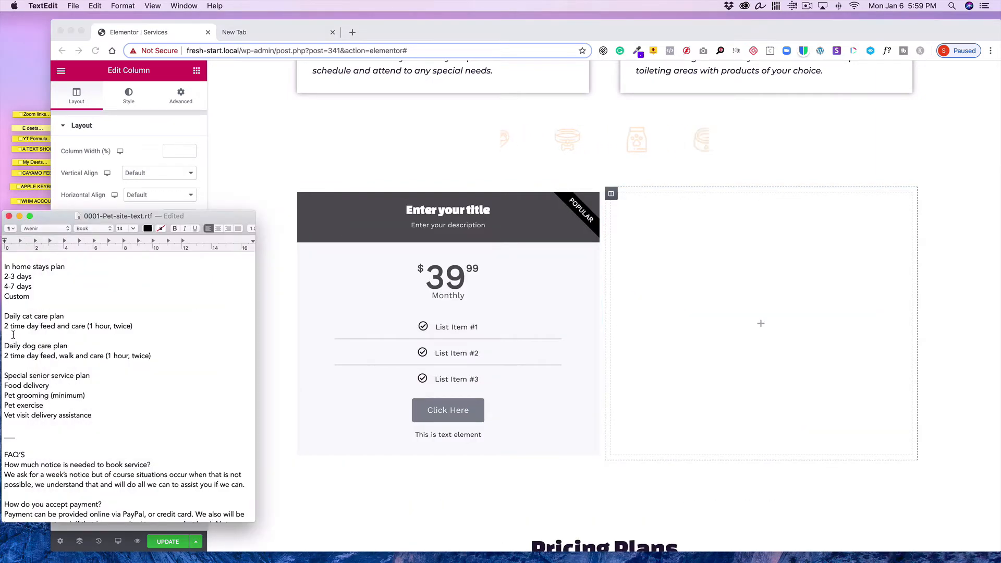
{"action": "scroll", "coordinate": [13, 336], "scroll_direction": "up", "scroll_amount": 3}
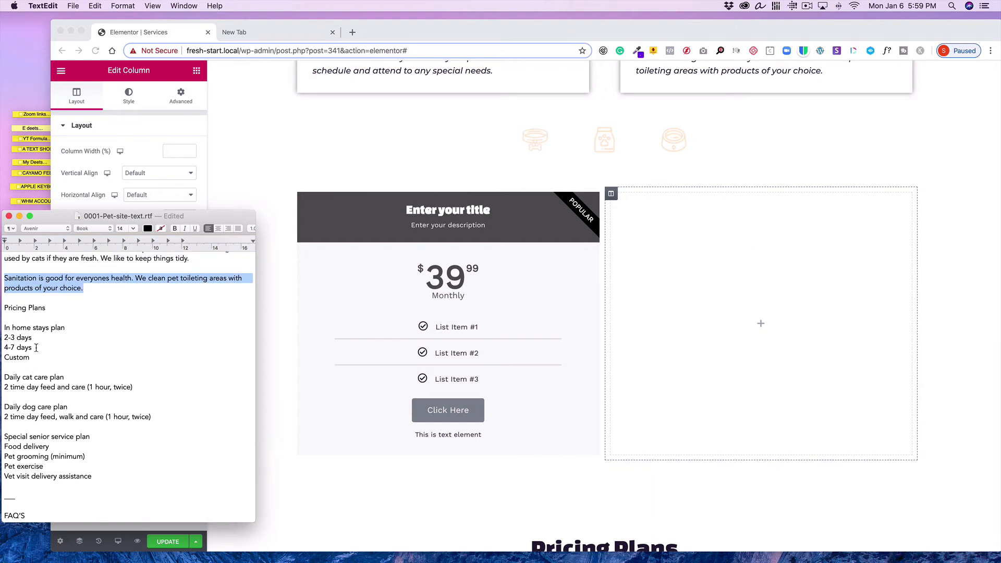
{"action": "left_click", "coordinate": [583, 163]}
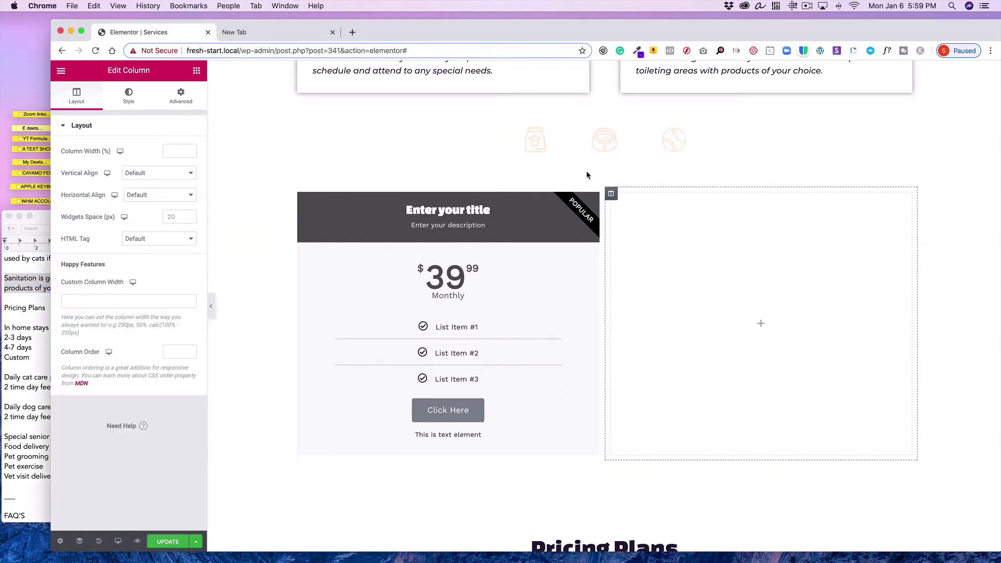
Add a one-column section above the price table section
{"action": "left_click", "coordinate": [585, 182]}
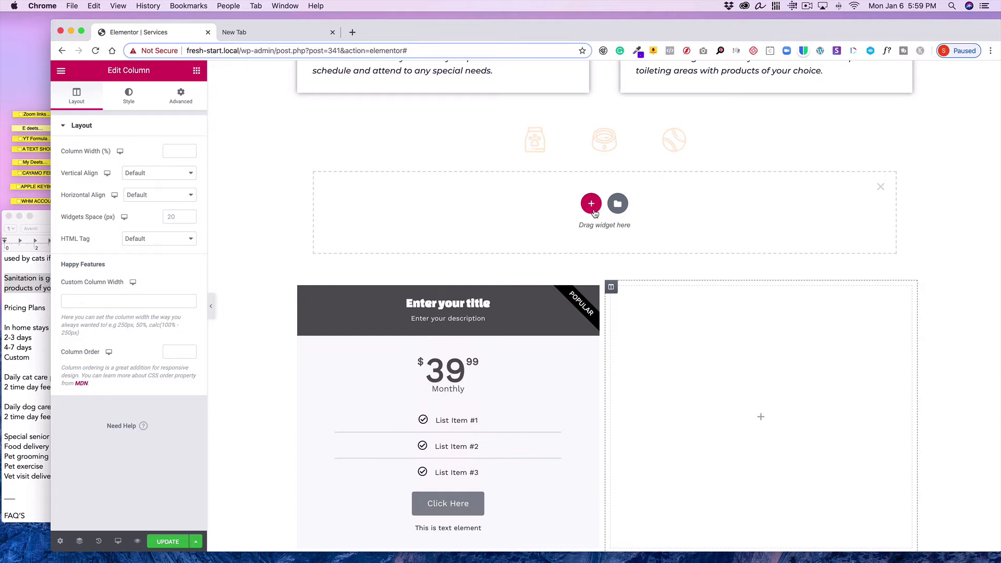
{"action": "left_click", "coordinate": [589, 205]}
{"action": "left_click", "coordinate": [474, 237]}
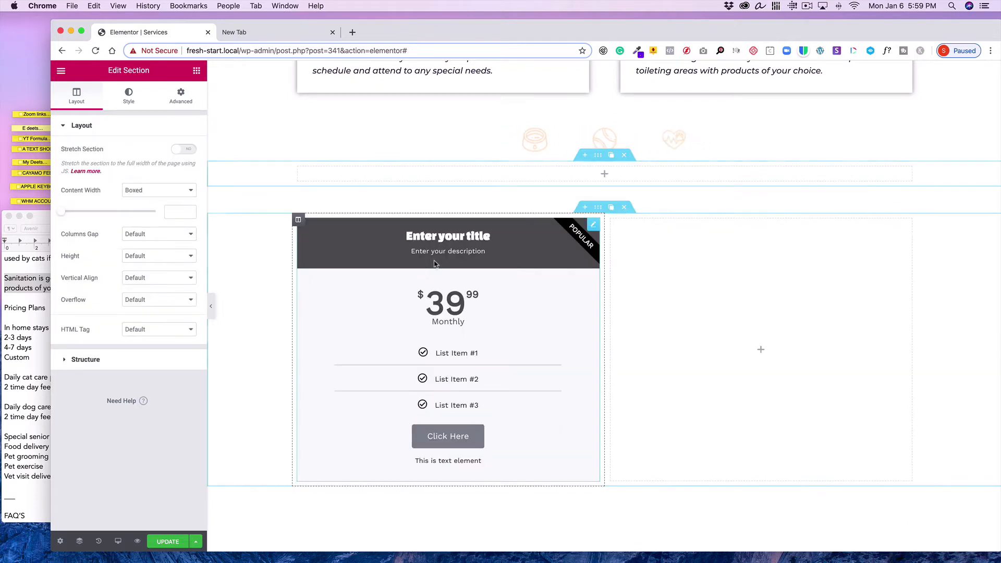
Place a Heading widget in that section and set its title to 'Price Coptions'
{"action": "left_click", "coordinate": [197, 70]}
{"action": "left_click_drag", "start_coordinate": [161, 180], "coordinate": [525, 176]}
{"action": "triple_click", "coordinate": [176, 169]}
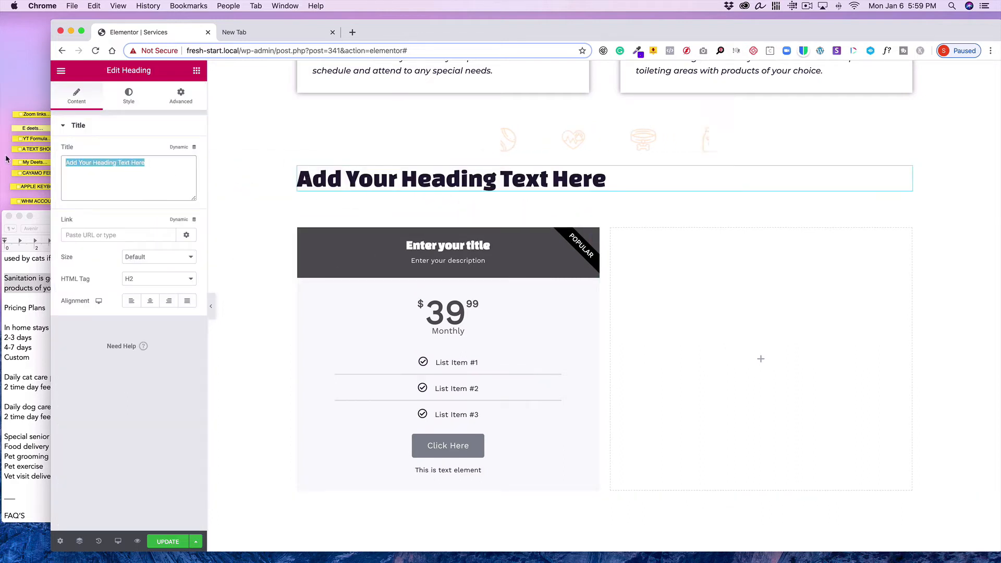
{"action": "type", "text": "P"}
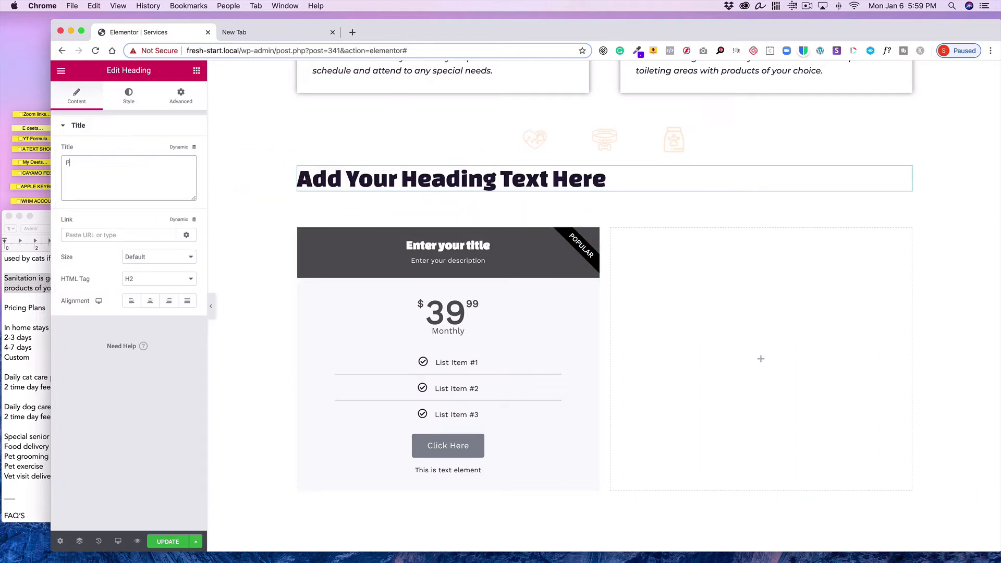
{"action": "type", "text": "rice Coptions"}
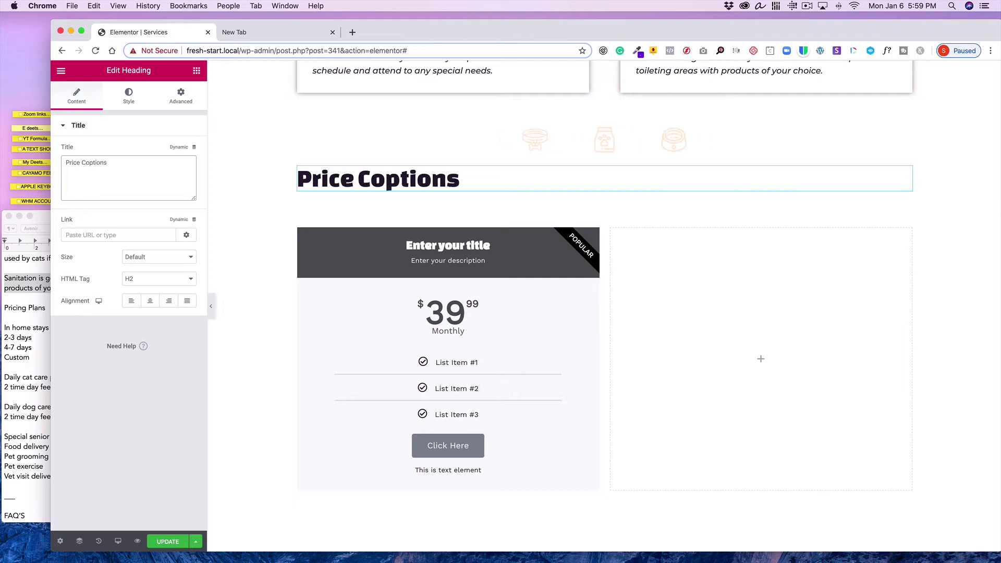
Center-align the heading and correct its title to 'Price Options'
{"action": "left_click", "coordinate": [145, 302]}
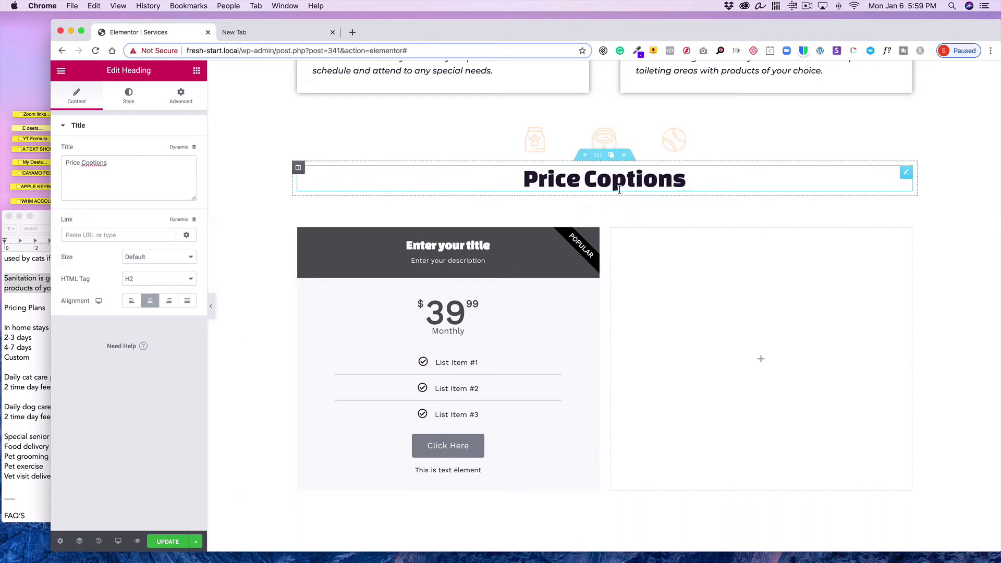
{"action": "left_click", "coordinate": [602, 181]}
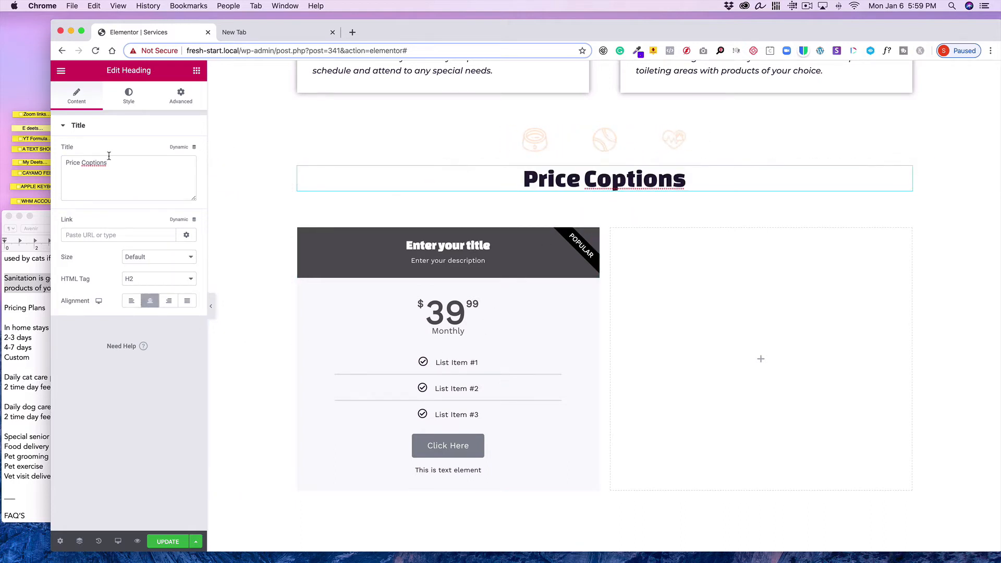
{"action": "left_click", "coordinate": [88, 161]}
{"action": "key", "text": "BackSpace"}
{"action": "key", "text": "BackSpace"}
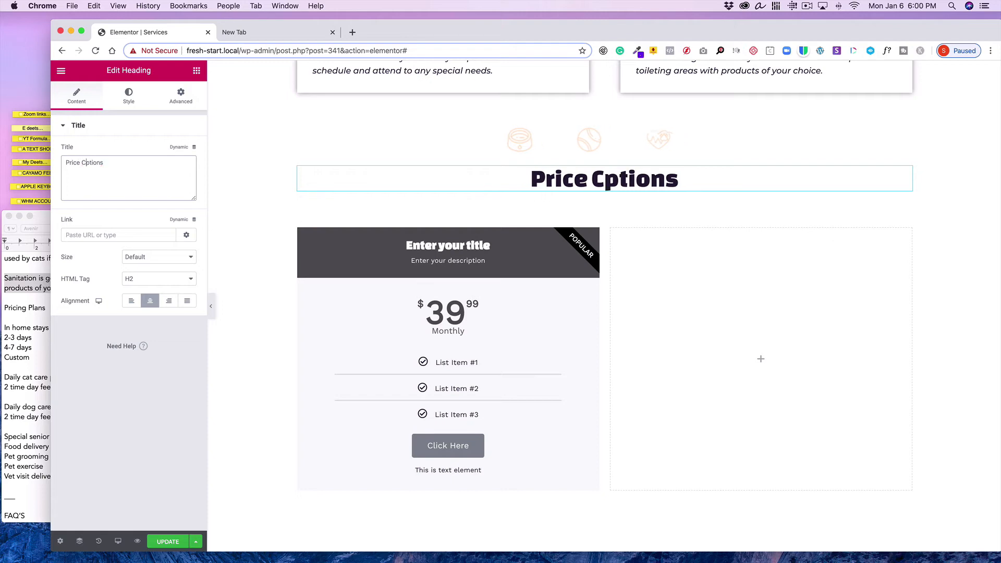
{"action": "type", "text": "O"}
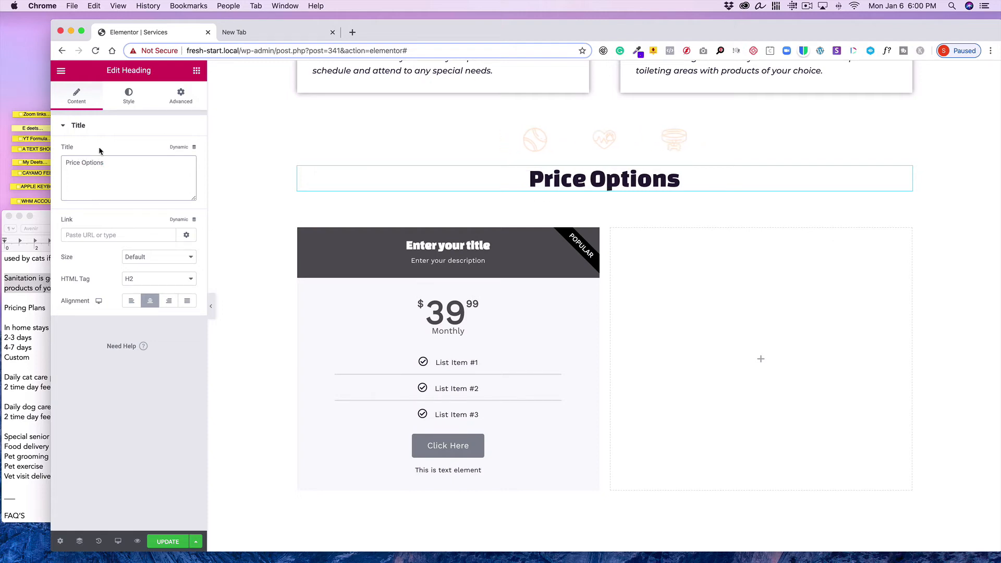
Open the price table's settings and set its title to 'In Home Stay'
{"action": "left_click", "coordinate": [129, 98]}
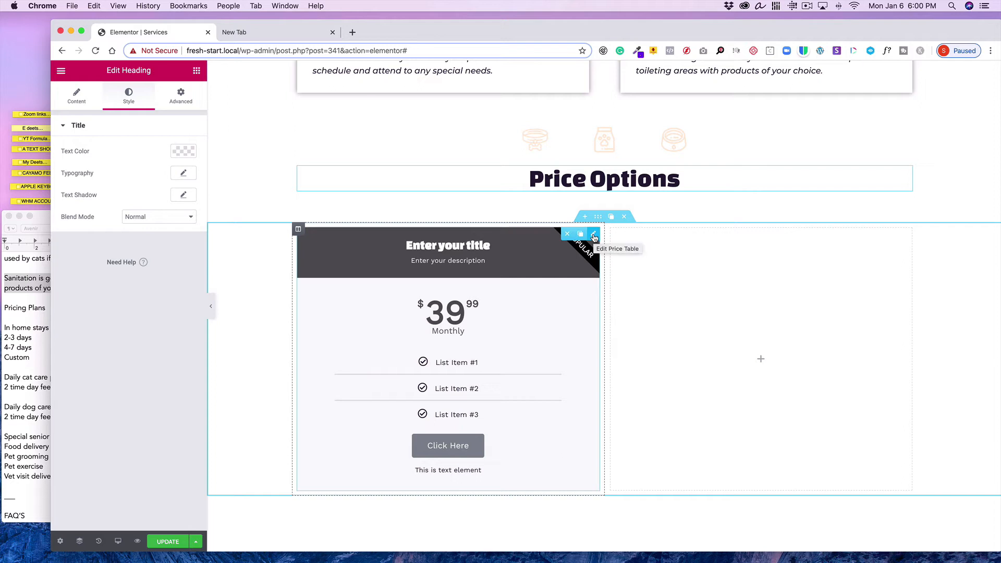
{"action": "left_click", "coordinate": [593, 235]}
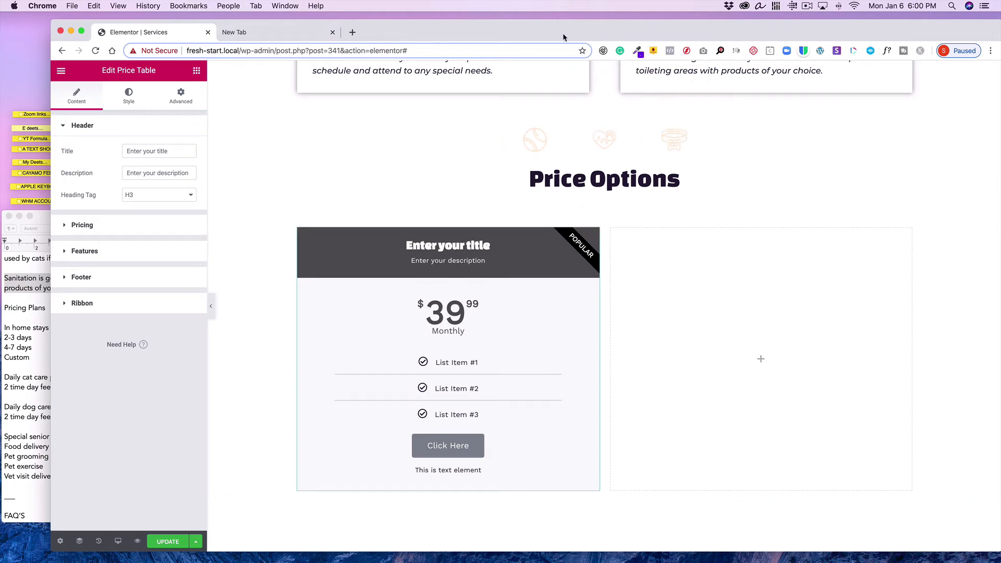
{"action": "left_click_drag", "start_coordinate": [562, 29], "coordinate": [577, 32]}
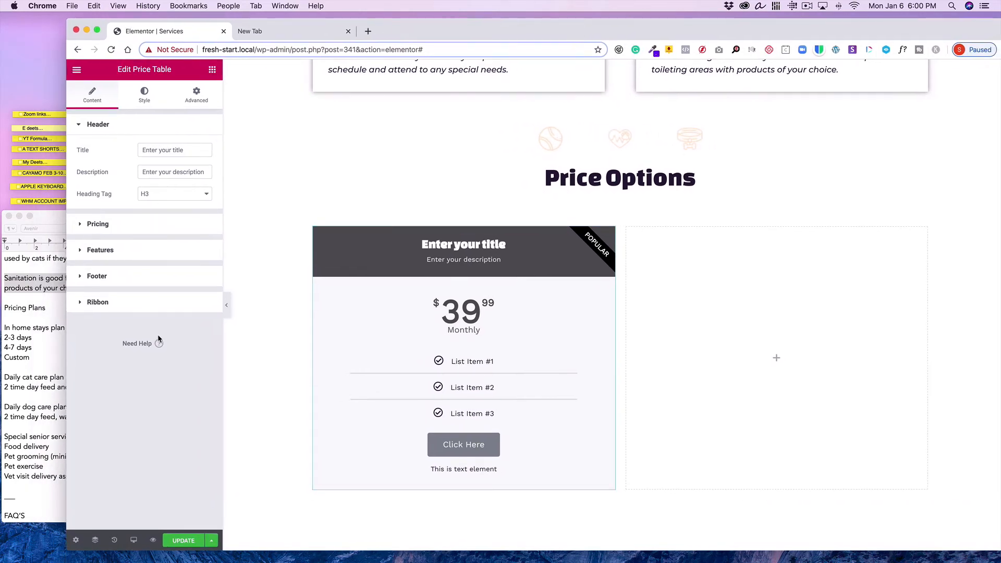
{"action": "left_click_drag", "start_coordinate": [186, 149], "coordinate": [109, 147]}
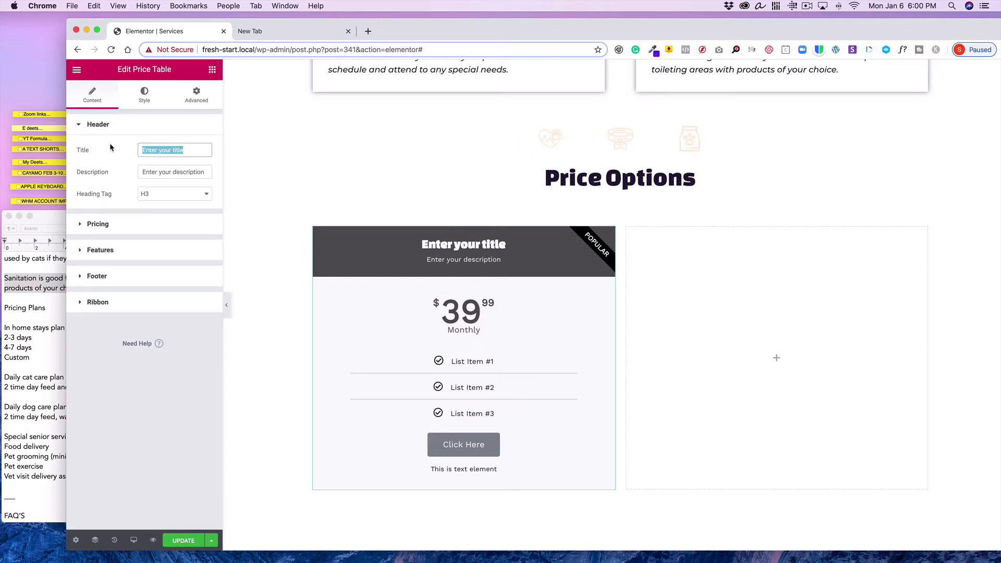
{"action": "type", "text": "I"}
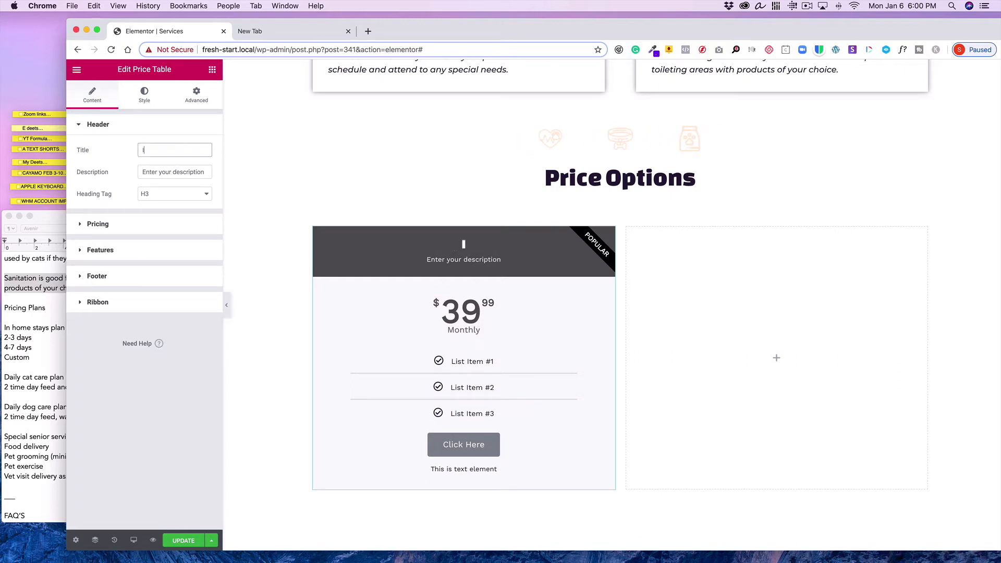
{"action": "type", "text": "n Home Stay"}
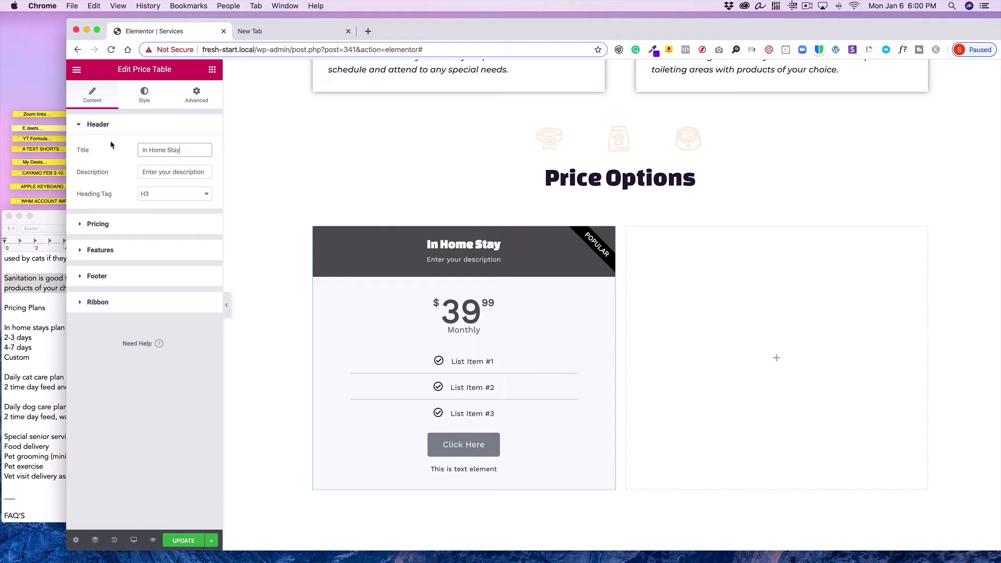
Set the price table's price to xx.xx and clear the period text
{"action": "scroll", "coordinate": [497, 262], "scroll_direction": "down", "scroll_amount": 2}
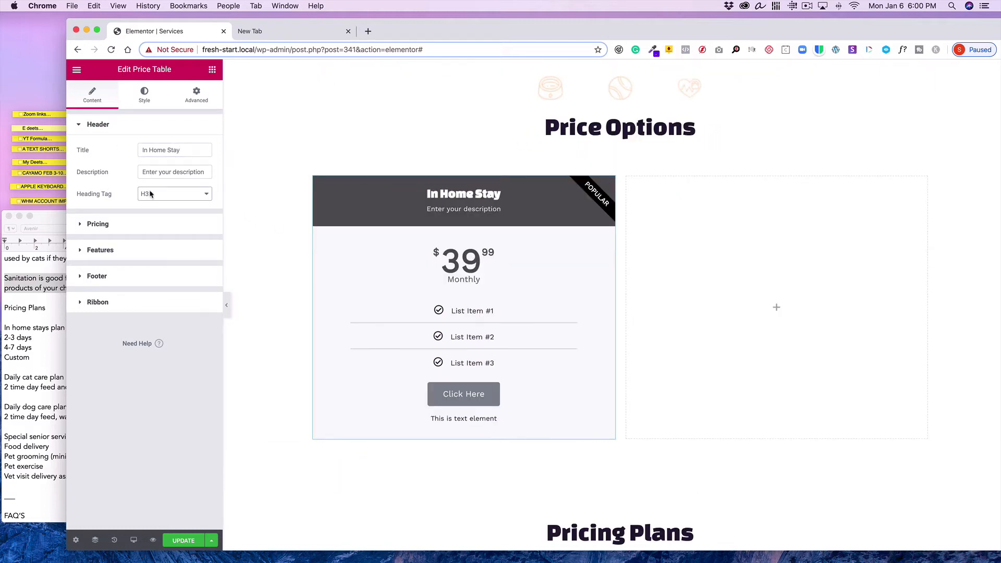
{"action": "left_click", "coordinate": [162, 224]}
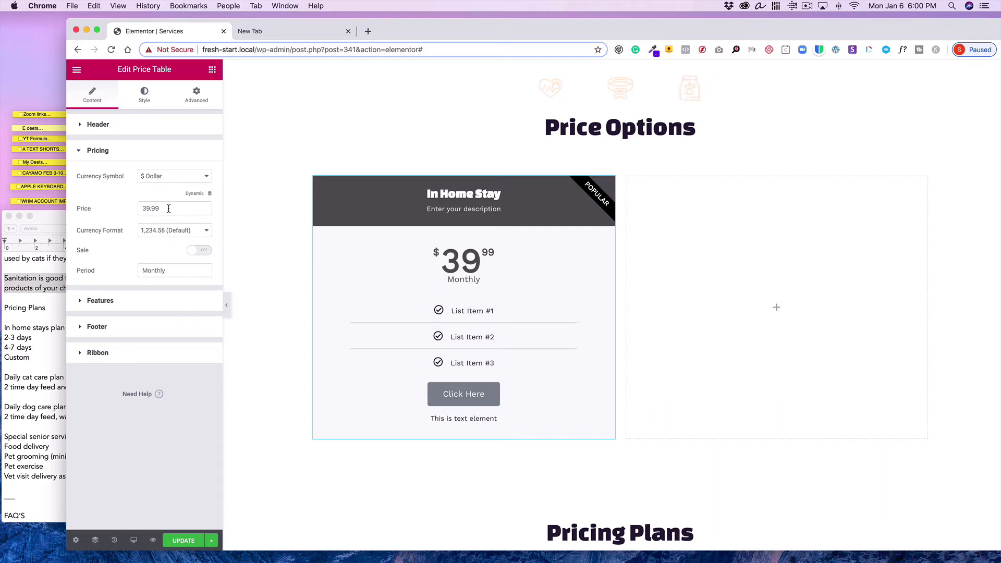
{"action": "left_click_drag", "start_coordinate": [168, 208], "coordinate": [129, 201]}
{"action": "type", "text": "xx.xx"}
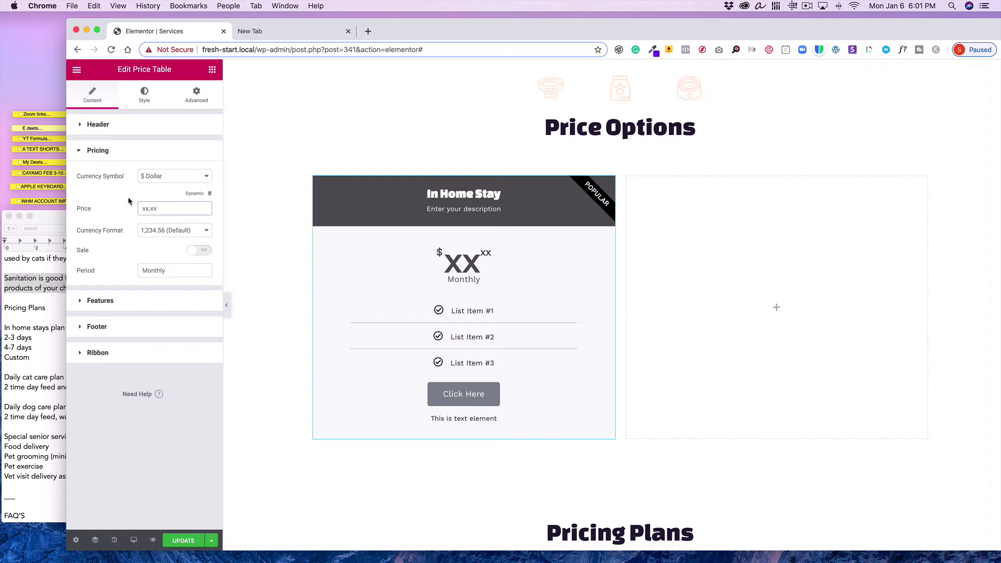
{"action": "key", "text": "Tab"}
{"action": "key", "text": "Tab"}
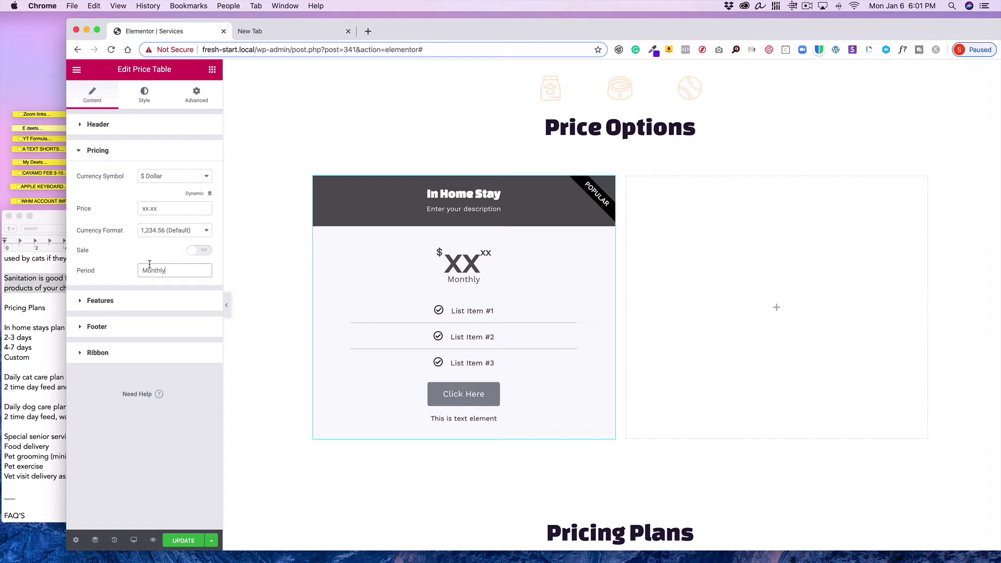
{"action": "key", "text": "BackSpace"}
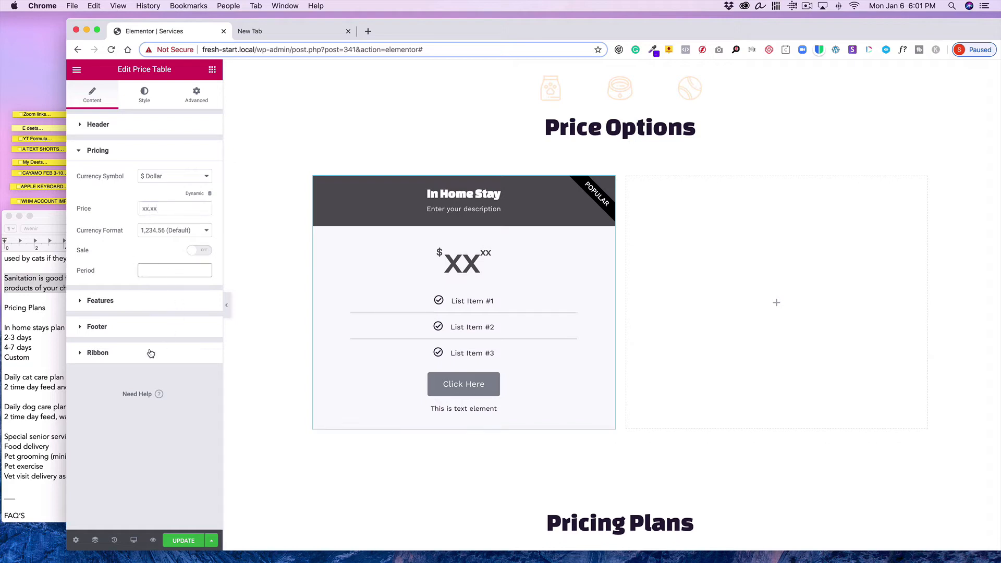
Change the first feature item's text to '2 -3 days'
{"action": "left_click", "coordinate": [104, 301]}
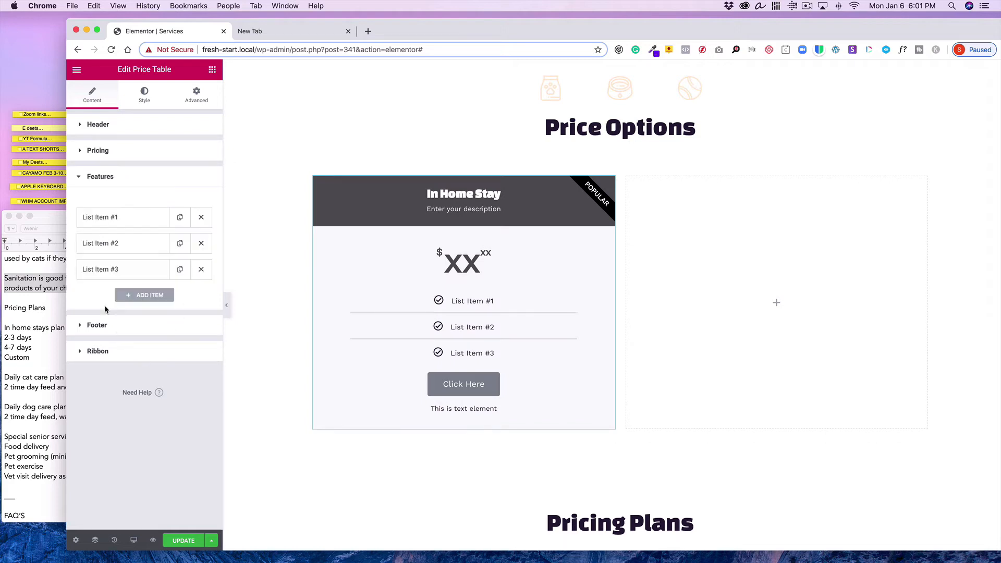
{"action": "left_click", "coordinate": [141, 219]}
{"action": "triple_click", "coordinate": [194, 238]}
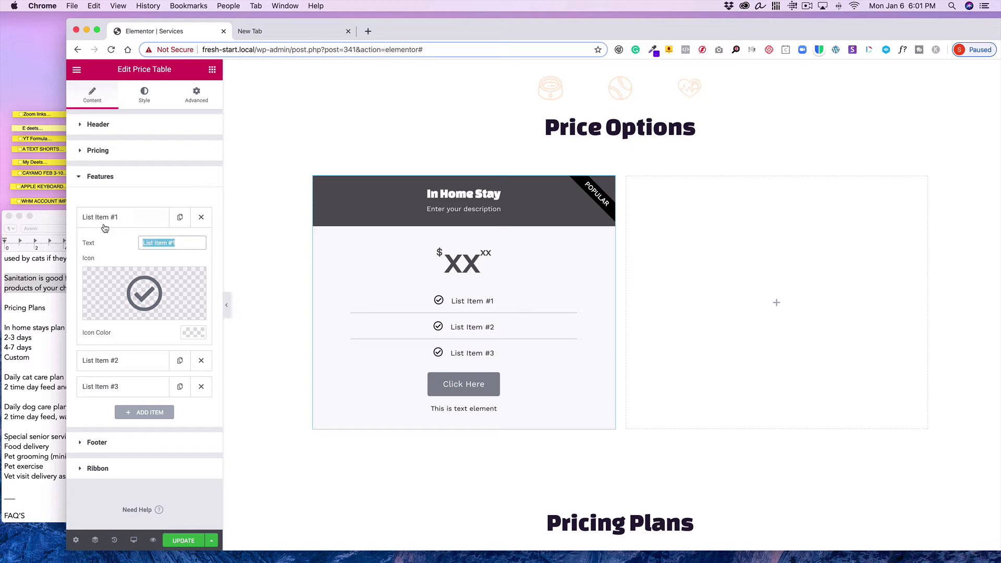
{"action": "type", "text": "2 -"}
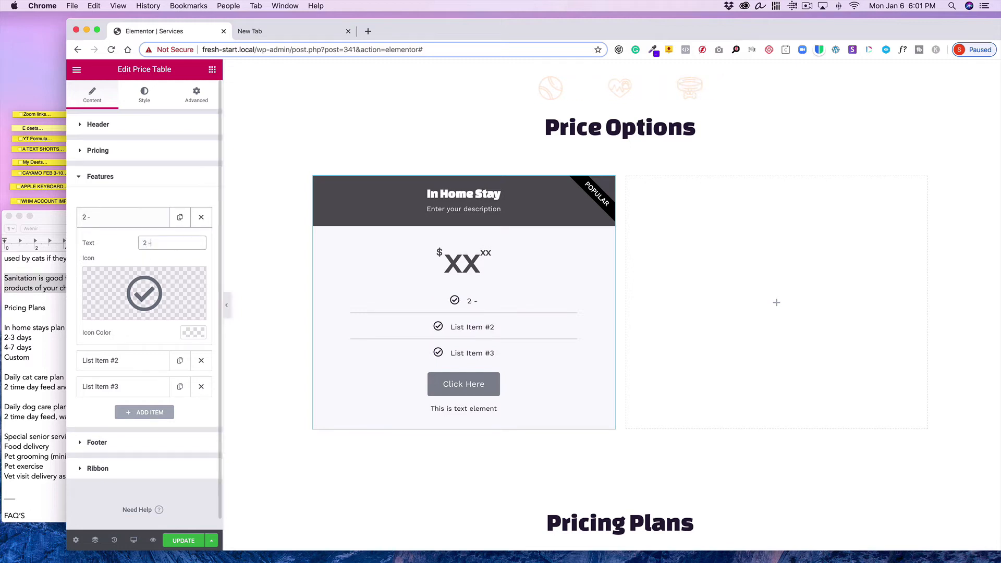
{"action": "type", "text": "3 days"}
{"action": "left_click", "coordinate": [106, 216]}
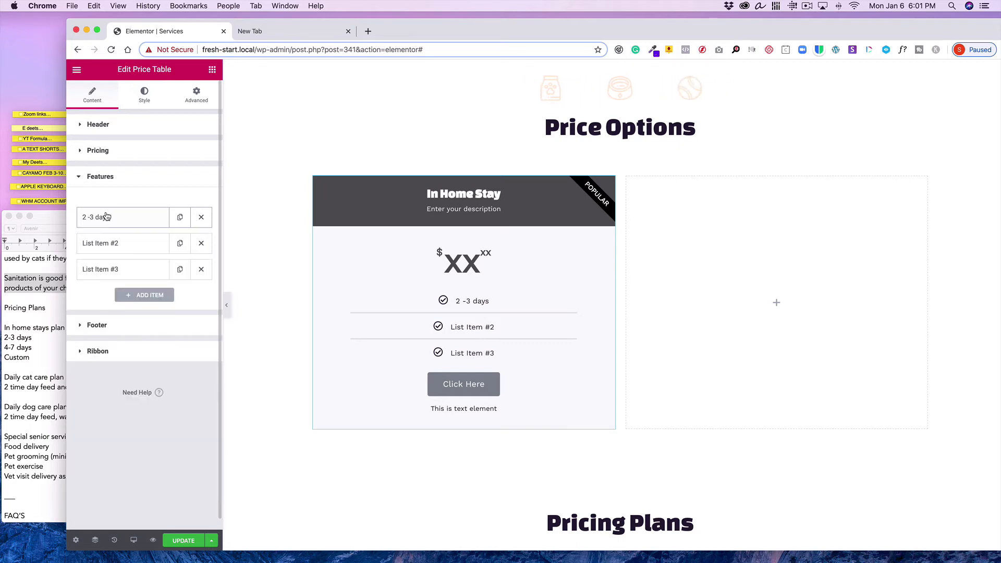
Change the second feature item's text to '4 -7 . days'
{"action": "left_click", "coordinate": [107, 242]}
{"action": "key", "text": "super+a"}
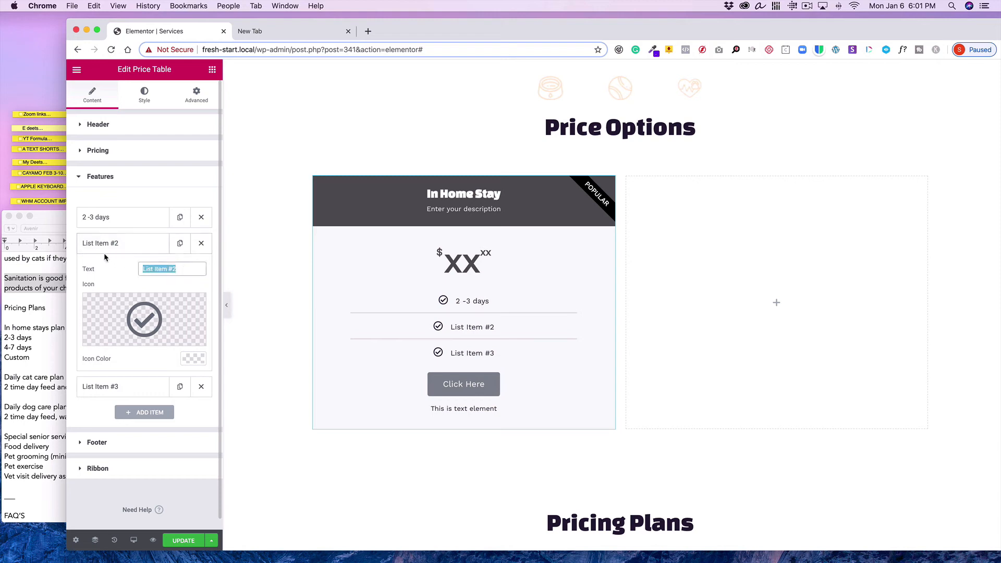
{"action": "type", "text": "4 -7"}
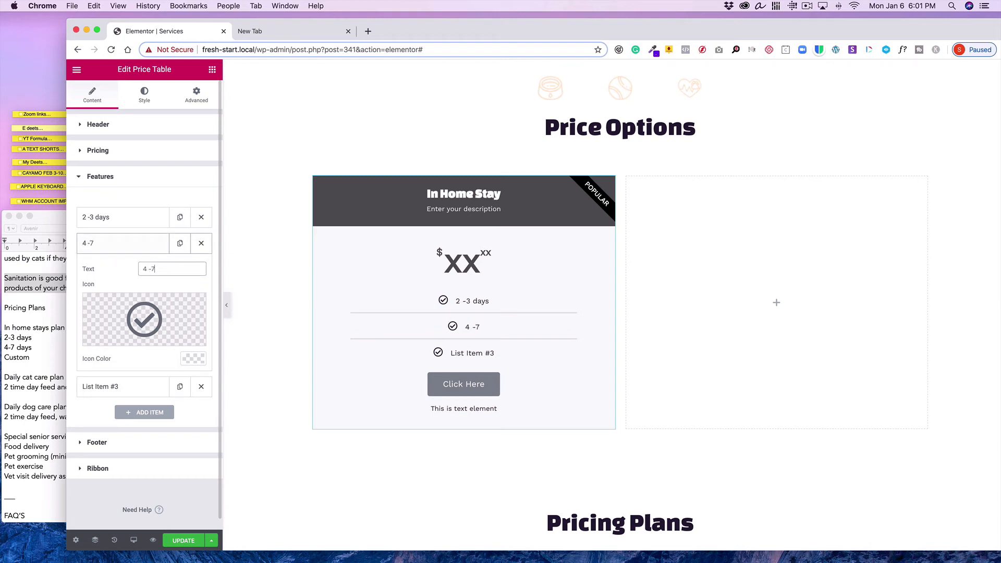
{"action": "type", "text": " . days"}
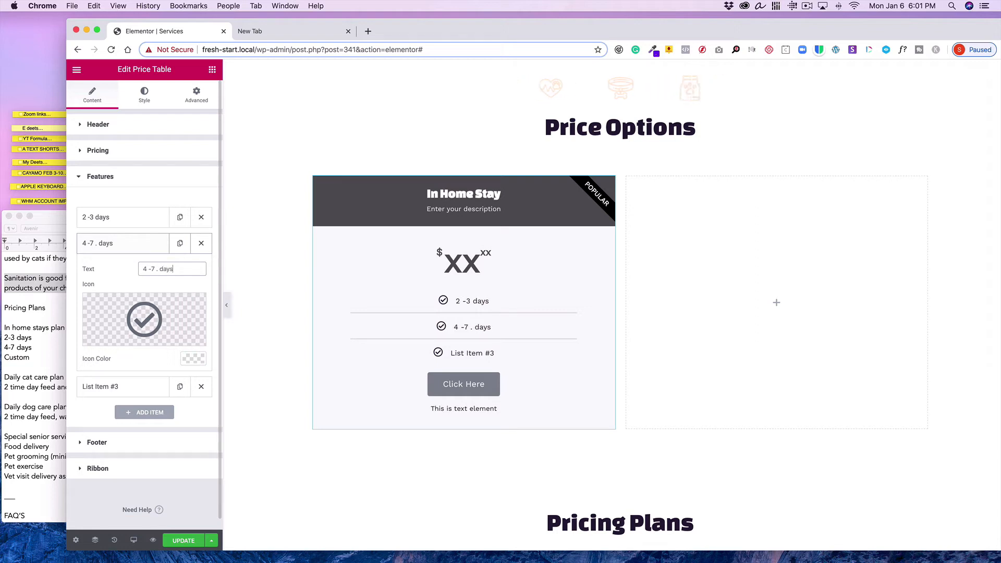
{"action": "left_click", "coordinate": [111, 250]}
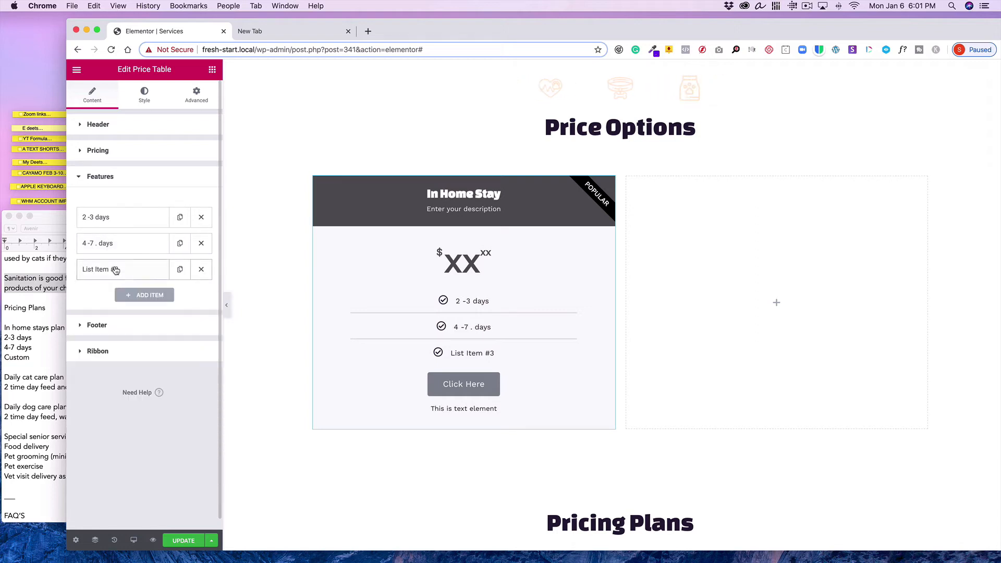
Change the third feature item's text to 'custom days'
{"action": "left_click", "coordinate": [111, 270]}
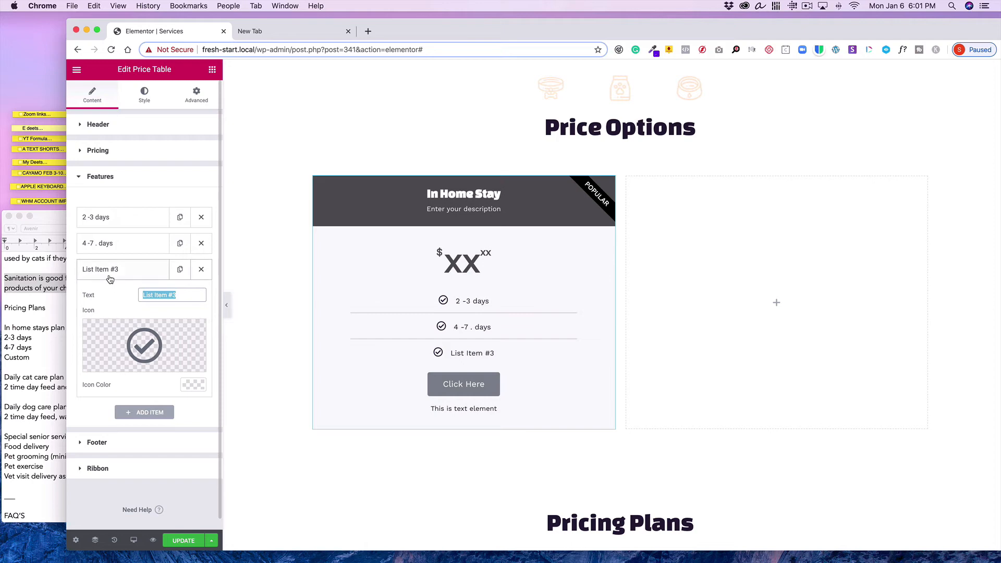
{"action": "type", "text": "custo"}
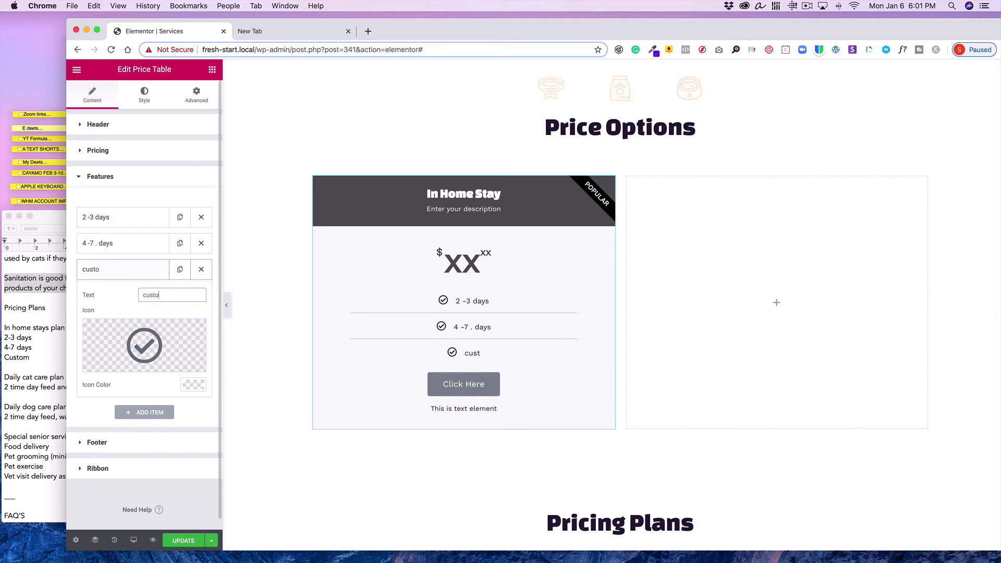
{"action": "type", "text": "m days"}
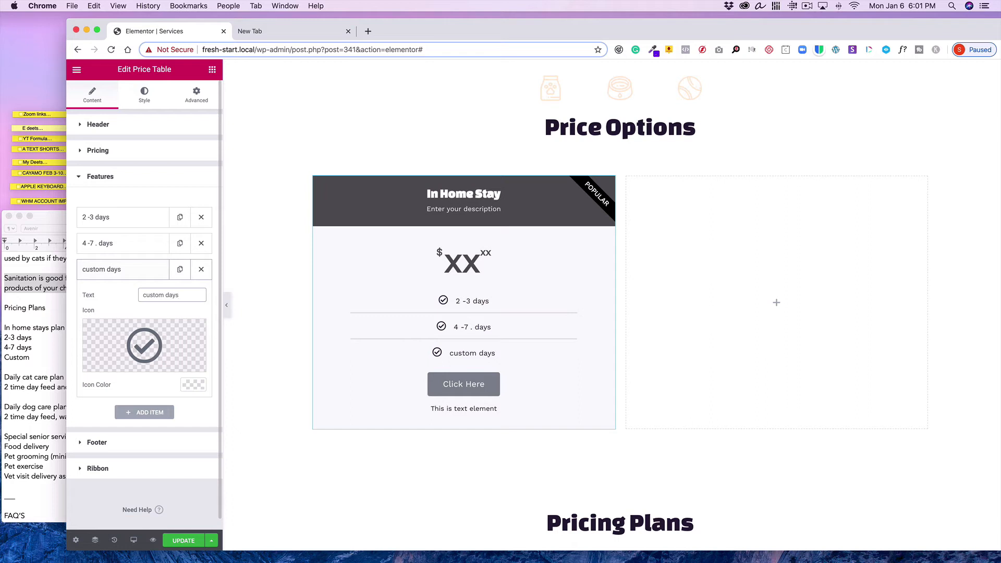
{"action": "left_click", "coordinate": [120, 270]}
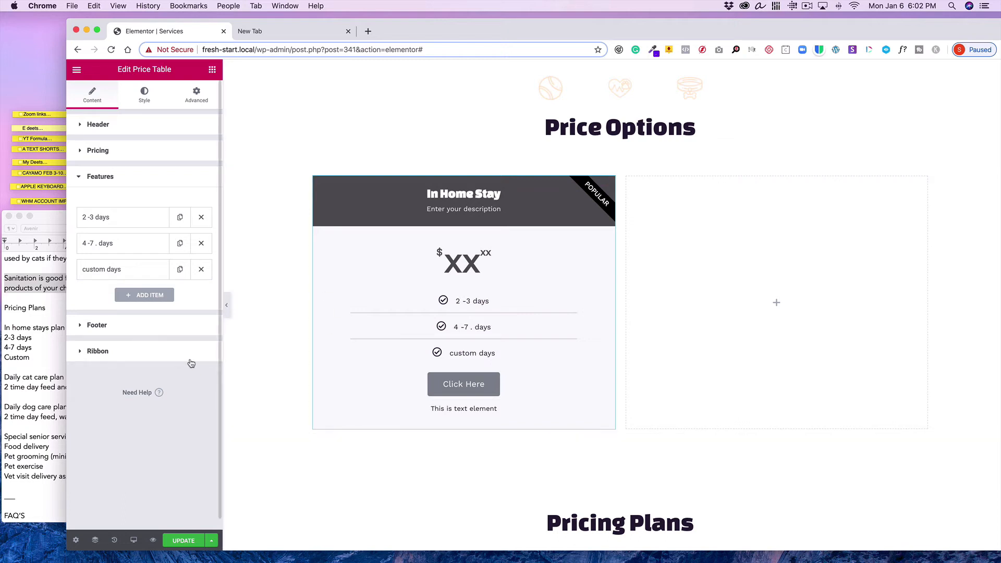
Replace the footer's additional info text with 'Pet Pals'
{"action": "left_click", "coordinate": [145, 325]}
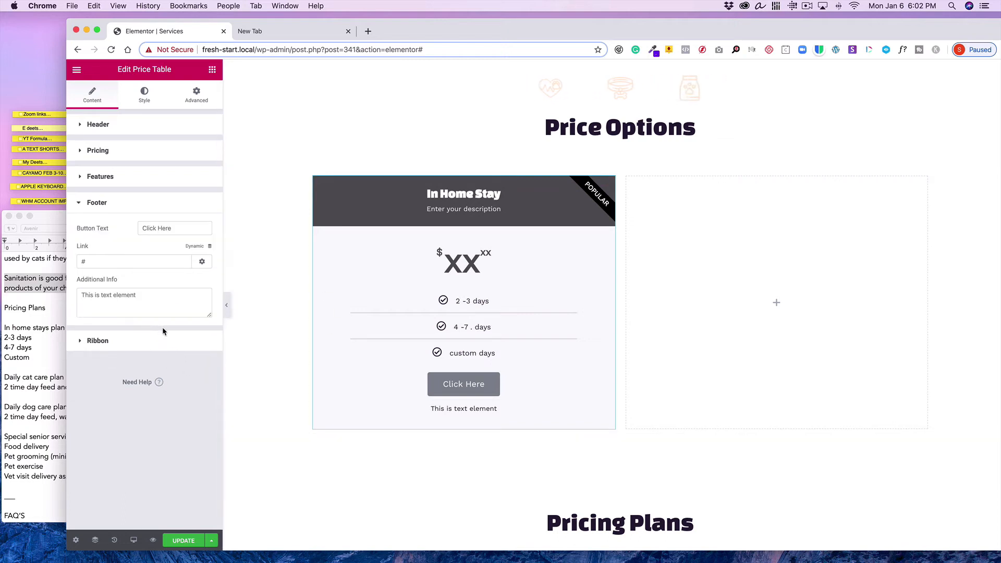
{"action": "left_click_drag", "start_coordinate": [149, 295], "coordinate": [29, 283]}
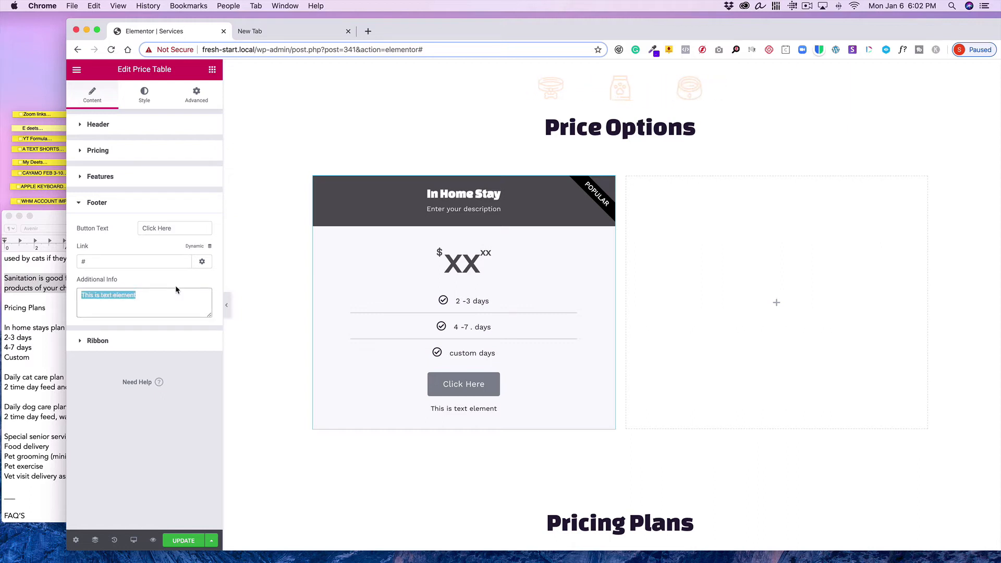
{"action": "type", "text": "Happy"}
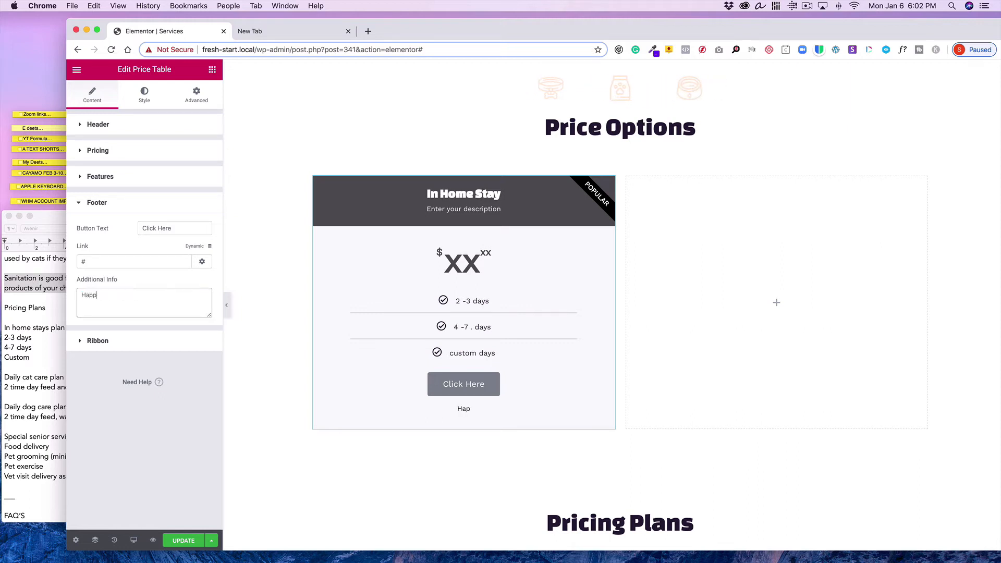
{"action": "key", "text": "BackSpace"}
{"action": "key", "text": "BackSpace"}
{"action": "type", "text": "Pet Pals"}
{"action": "left_click_drag", "start_coordinate": [191, 228], "coordinate": [119, 226]}
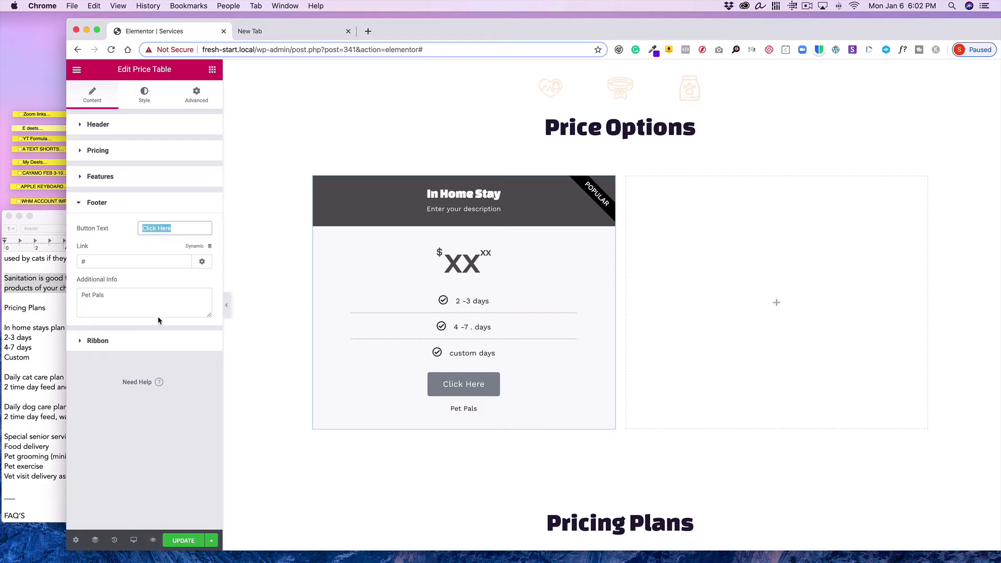
{"action": "left_click", "coordinate": [165, 341]}
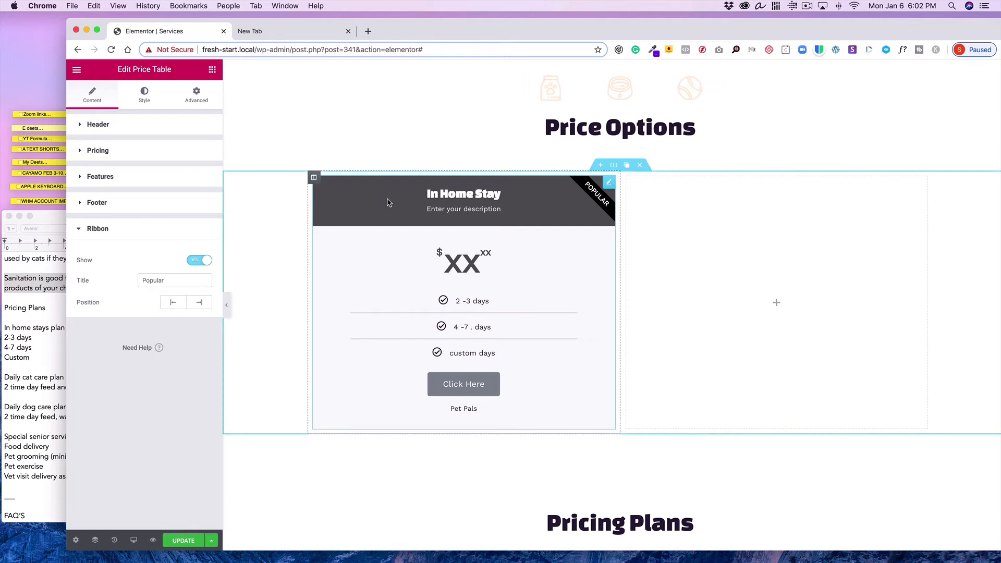
Set the price table header's background colour to orange #FF9C00
{"action": "left_click", "coordinate": [145, 93]}
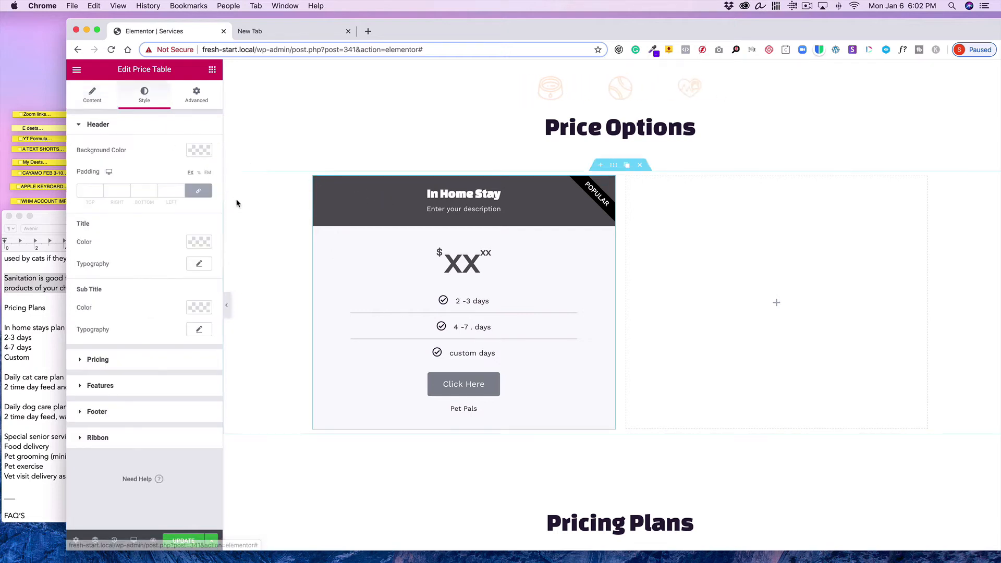
{"action": "left_click", "coordinate": [201, 152]}
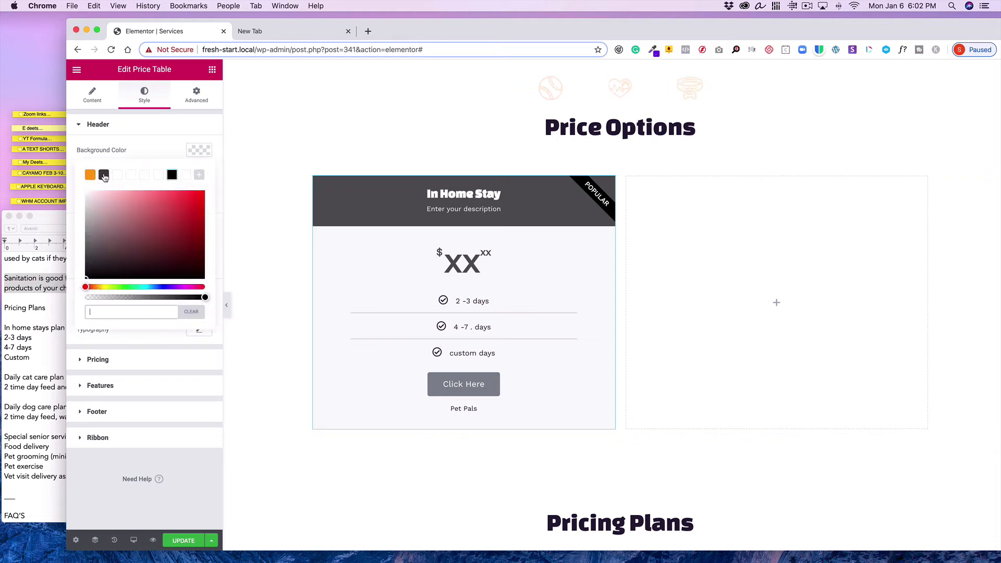
{"action": "left_click", "coordinate": [103, 176]}
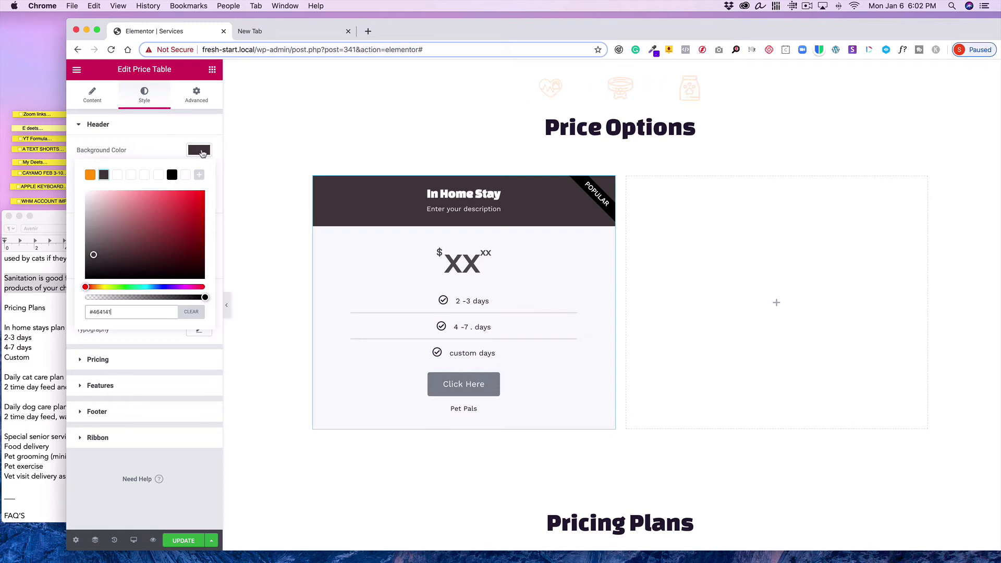
{"action": "left_click", "coordinate": [91, 175]}
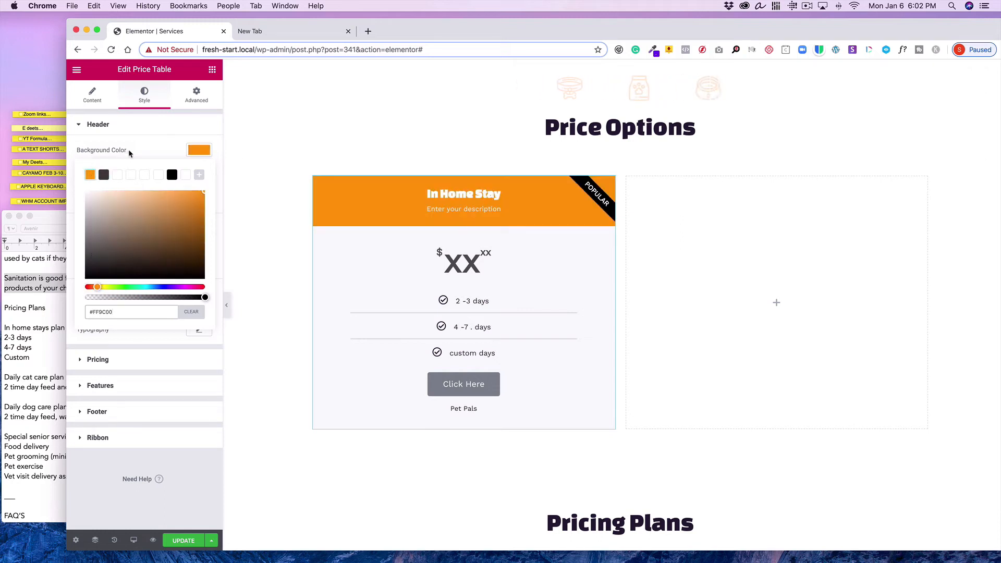
{"action": "left_click", "coordinate": [198, 154]}
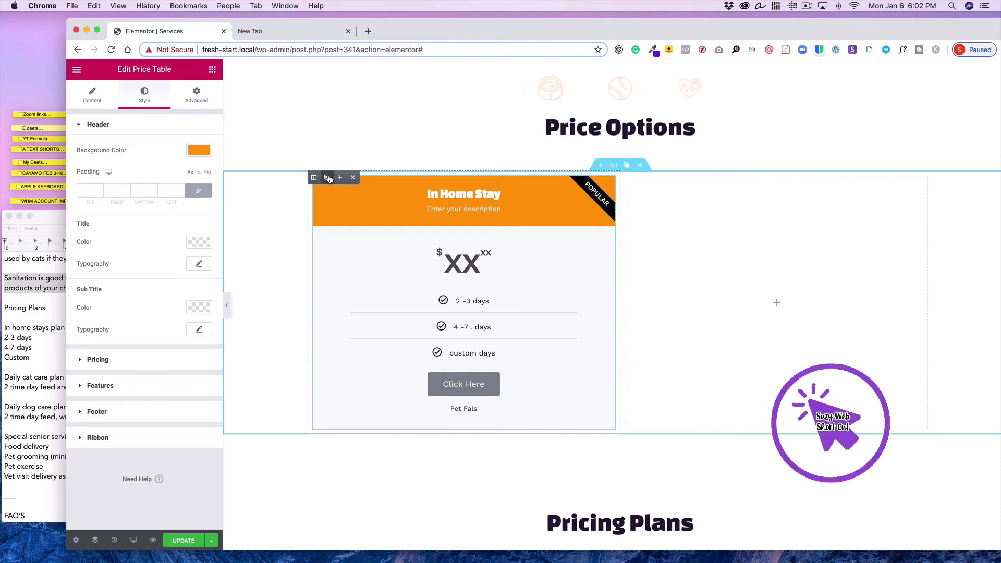
Duplicate the price table column and open the copied price table for editing
{"action": "left_click", "coordinate": [327, 178]}
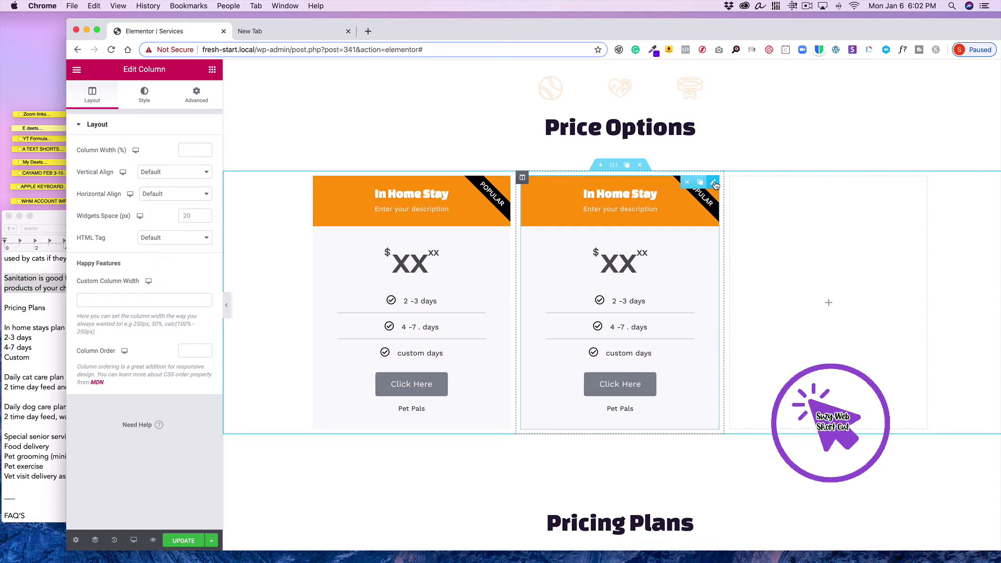
{"action": "left_click", "coordinate": [714, 184]}
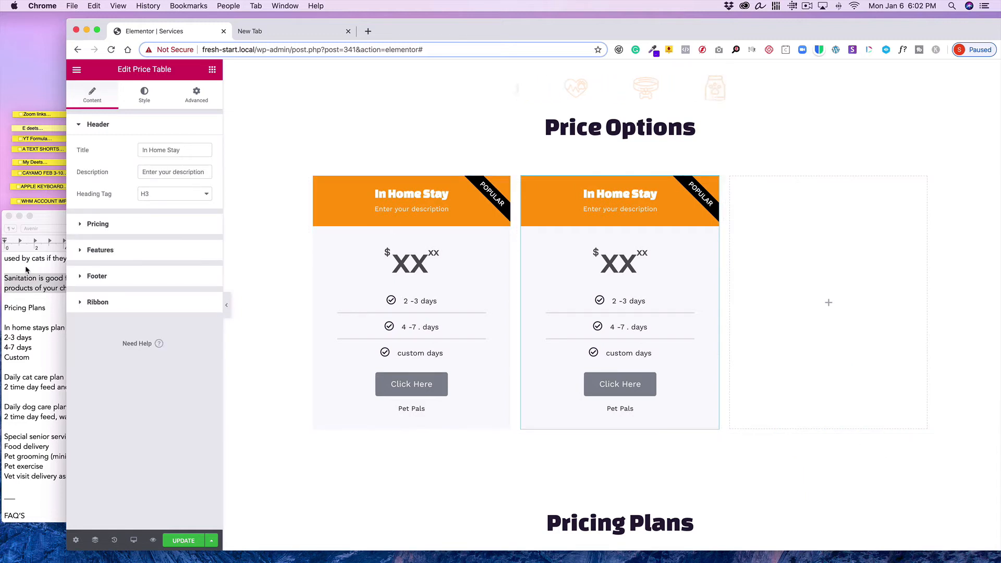
Retitle the duplicated price table 'Daily Cat Care', using the notes document as reference
{"action": "scroll", "coordinate": [23, 266], "scroll_direction": "down", "scroll_amount": 4}
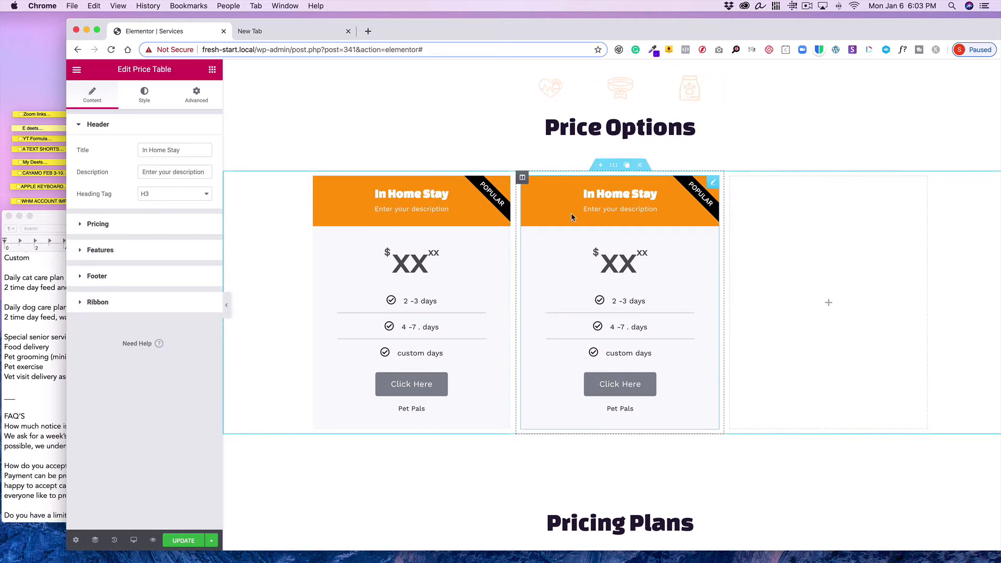
{"action": "mouse_move", "coordinate": [713, 185]}
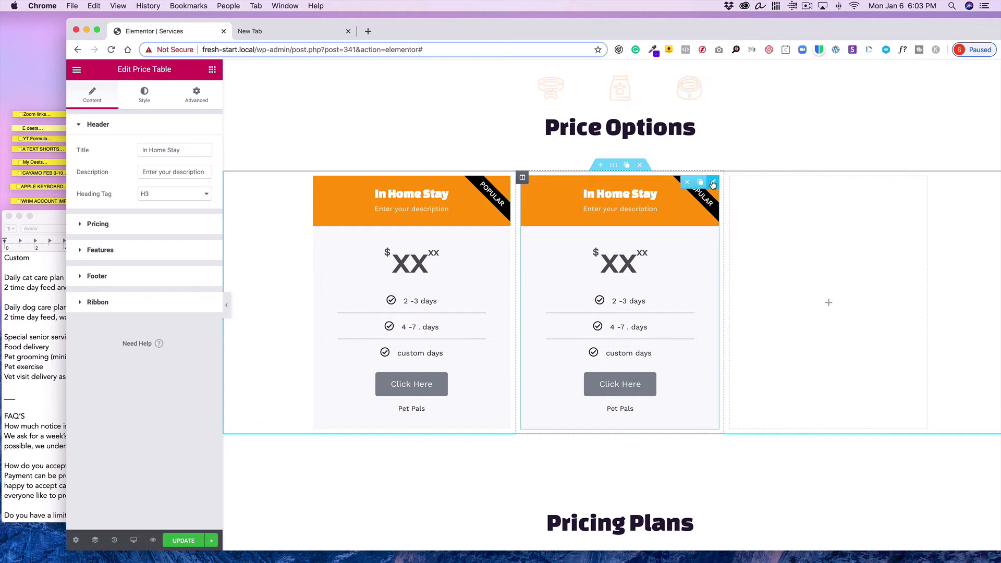
{"action": "left_click", "coordinate": [31, 263]}
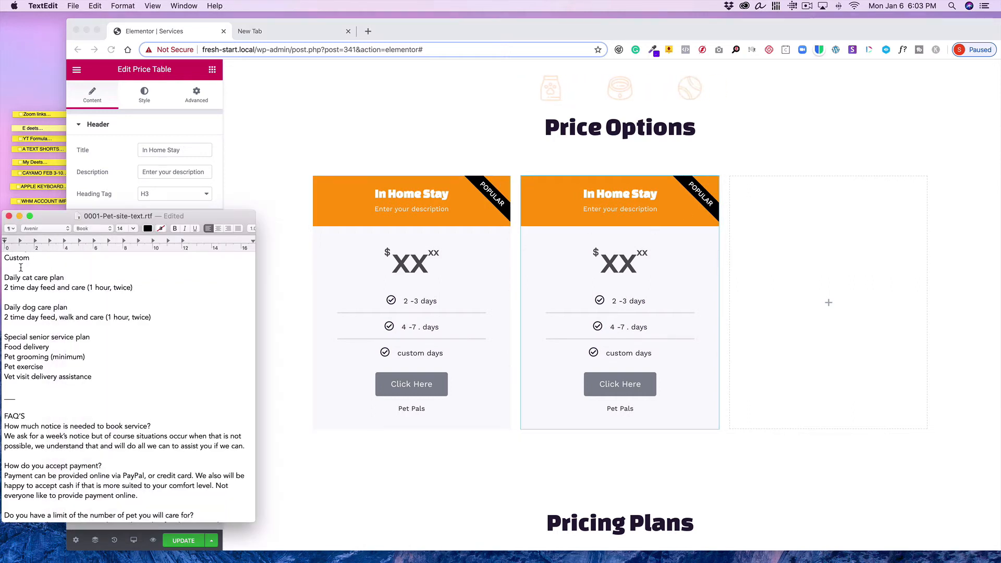
{"action": "left_click", "coordinate": [290, 282]}
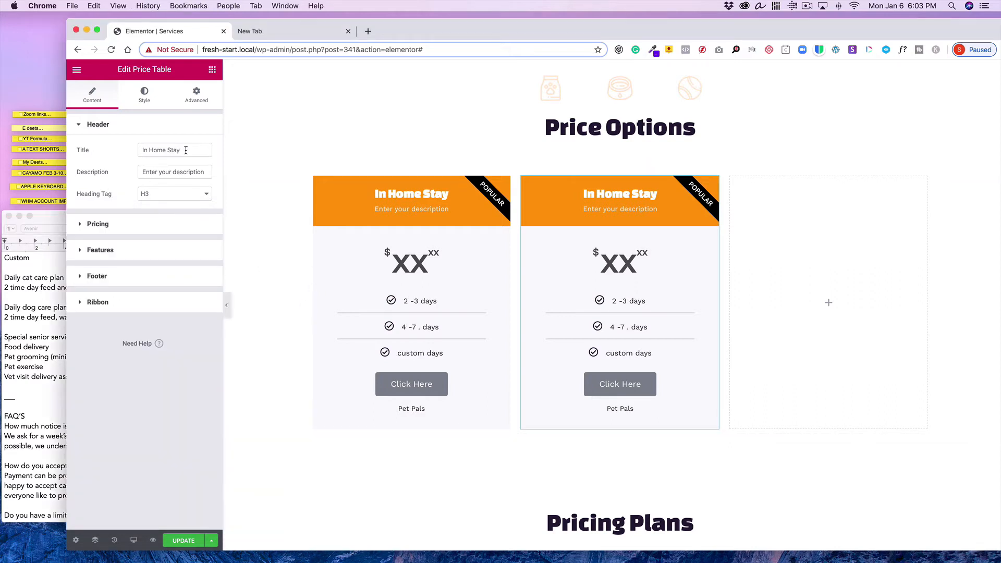
{"action": "left_click_drag", "start_coordinate": [185, 151], "coordinate": [121, 146]}
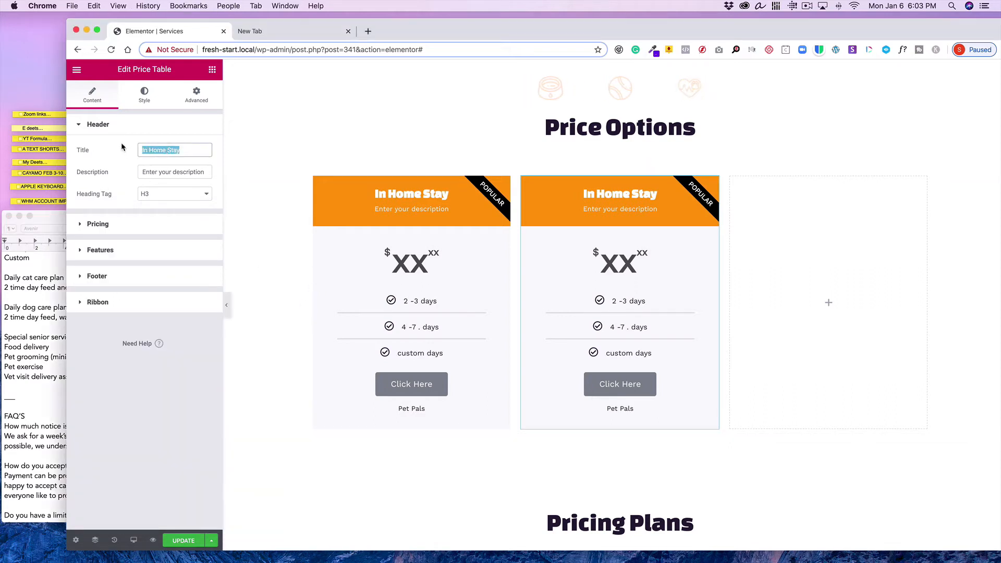
{"action": "type", "text": "Dail"}
{"action": "type", "text": "C"}
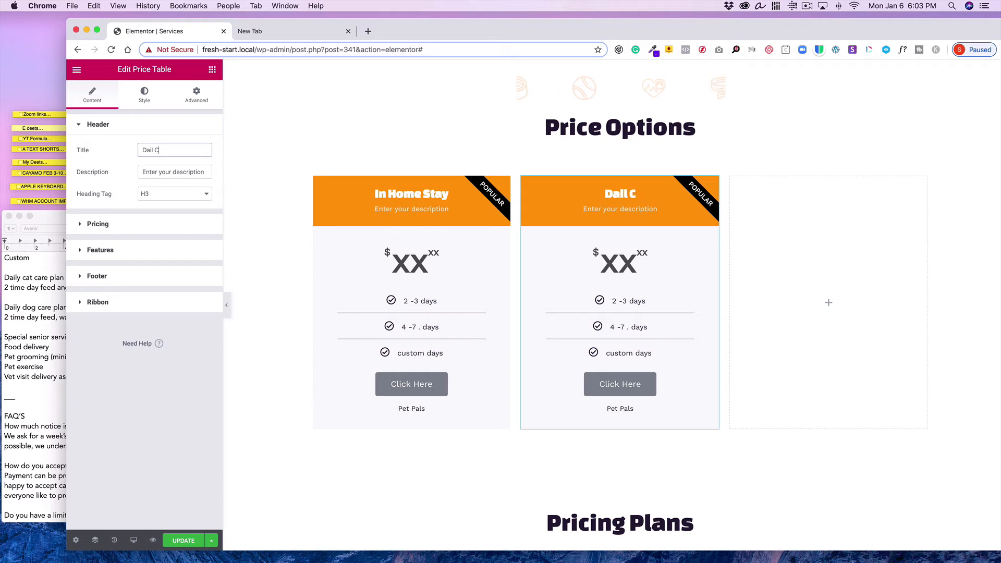
{"action": "type", "text": "at Care"}
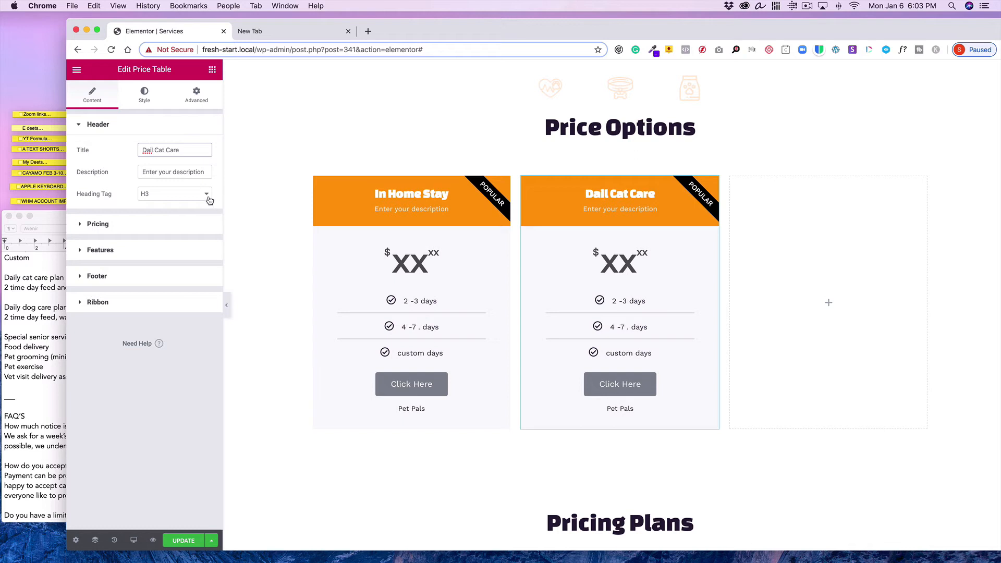
{"action": "type", "text": "y"}
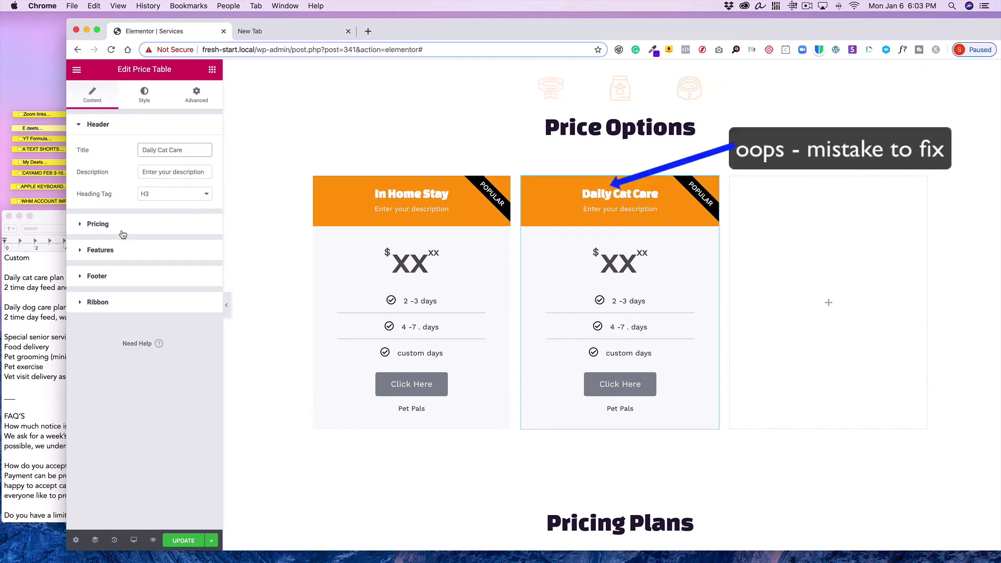
Copy '2 time day feed and care (1 hour, twice)' from the notes into the copied table's description, then open its pricing settings
{"action": "left_click", "coordinate": [48, 297]}
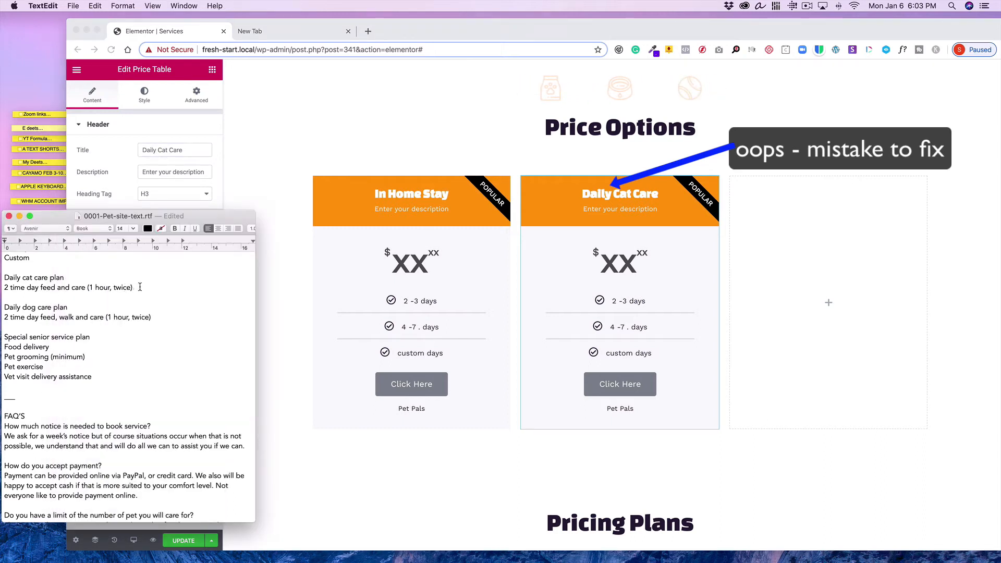
{"action": "left_click_drag", "start_coordinate": [140, 287], "coordinate": [2, 287]}
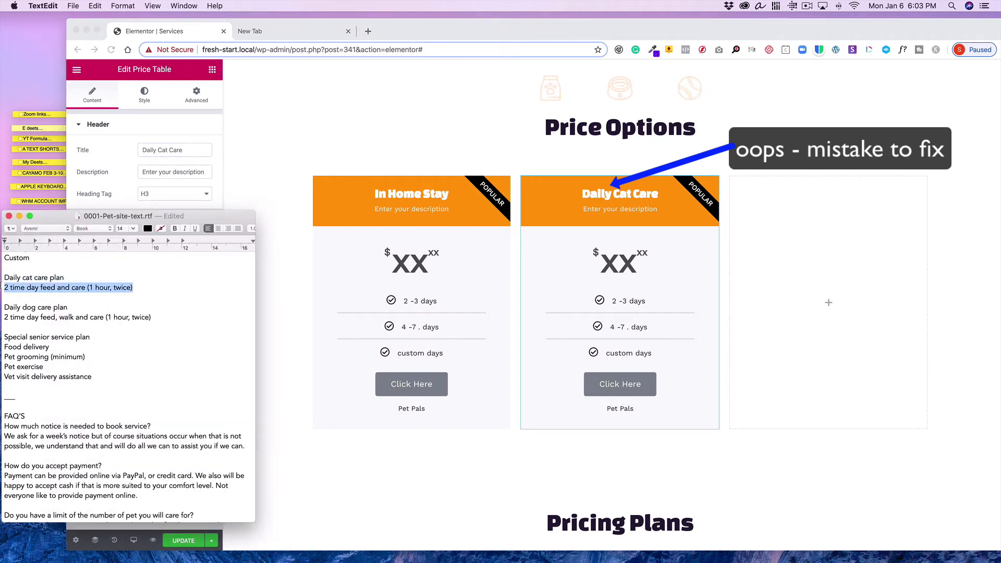
{"action": "left_click", "coordinate": [100, 5]}
{"action": "left_click", "coordinate": [102, 54]}
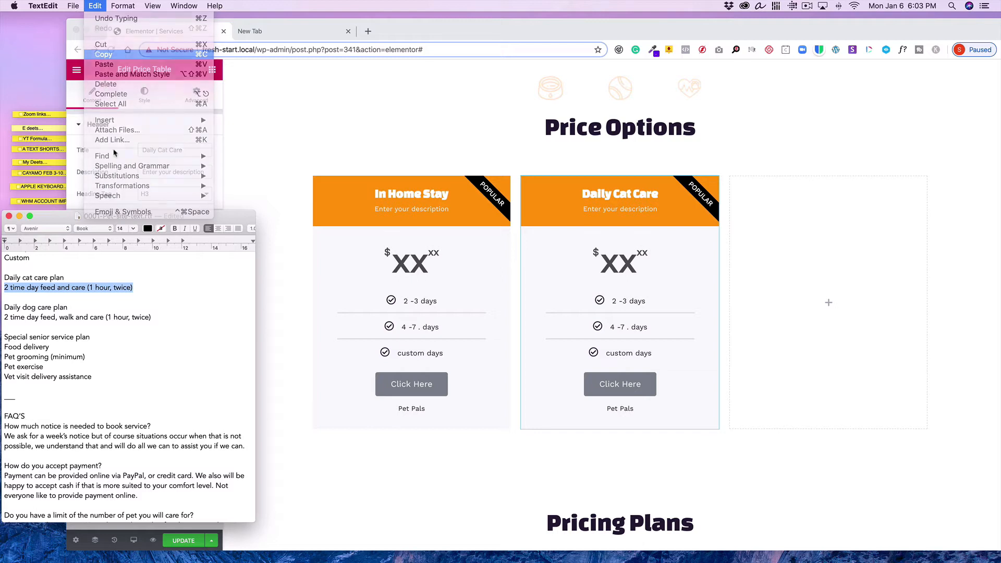
{"action": "left_click", "coordinate": [142, 170]}
{"action": "left_click_drag", "start_coordinate": [143, 170], "coordinate": [234, 174]}
{"action": "left_click", "coordinate": [93, 5]}
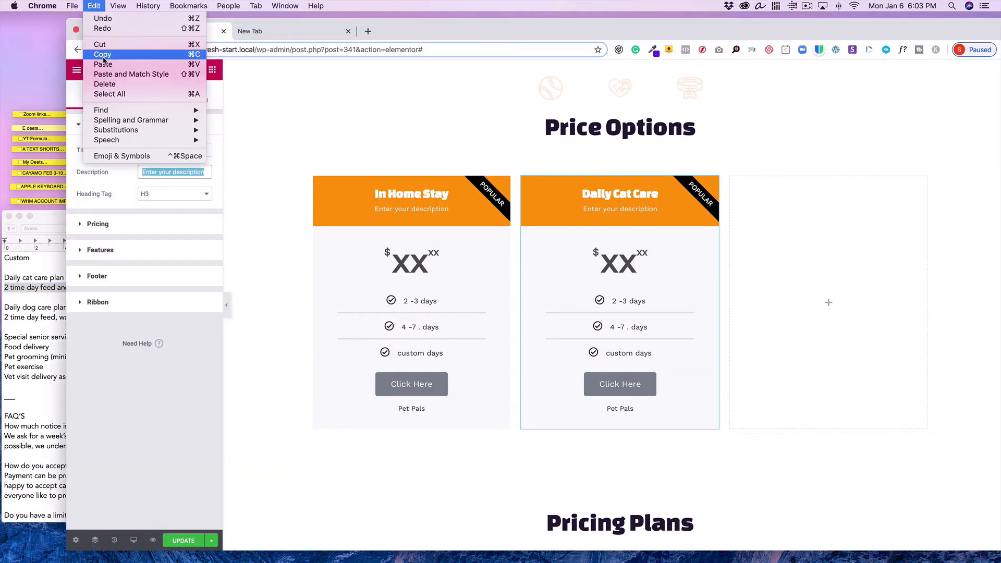
{"action": "left_click", "coordinate": [101, 63]}
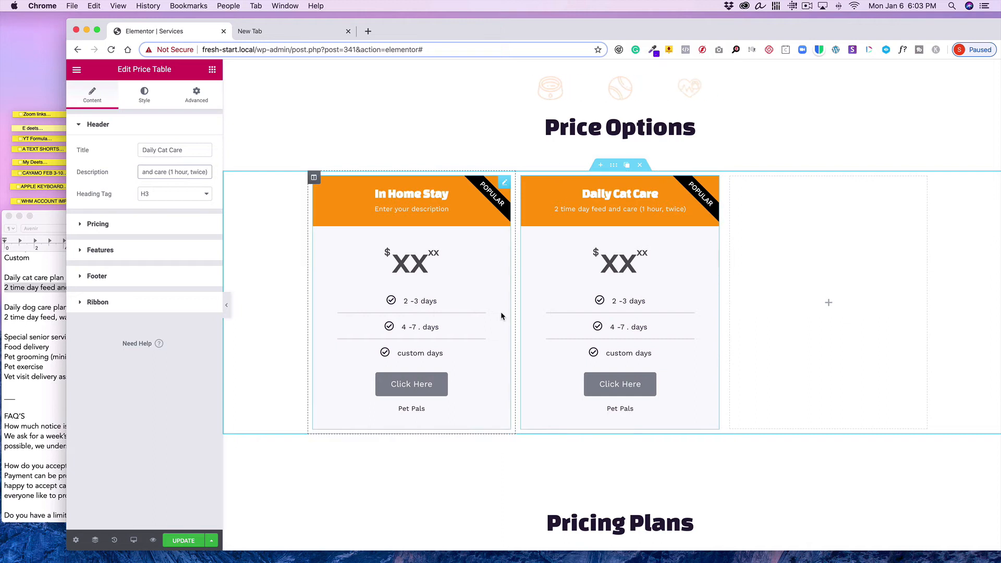
{"action": "left_click", "coordinate": [125, 224]}
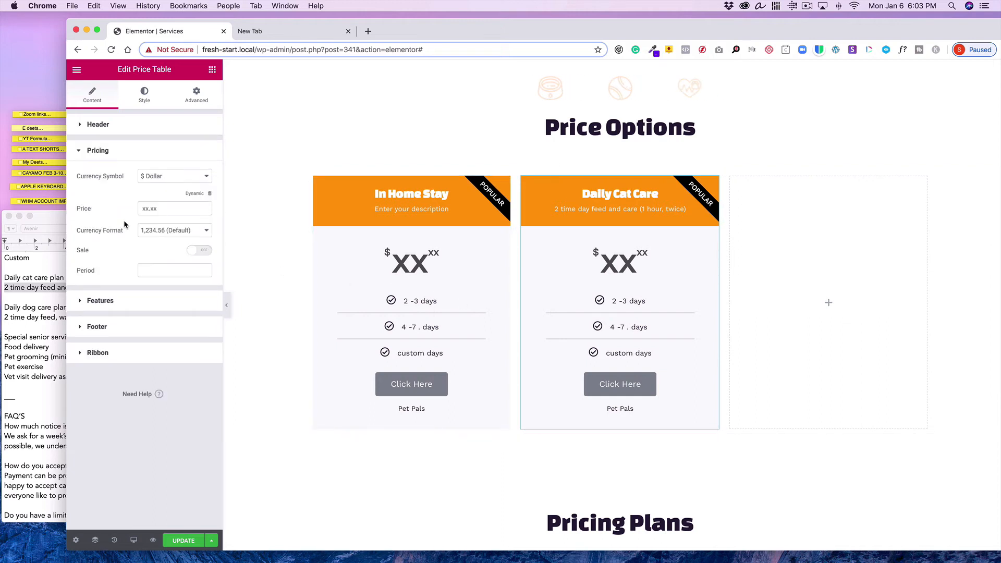
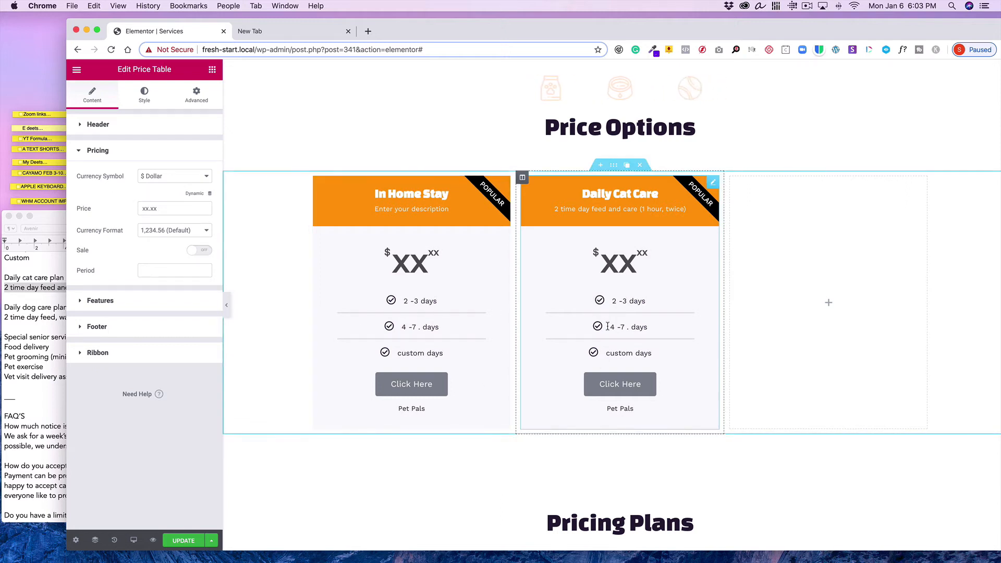
Duplicate the Daily Cat Care price table column twice and delete the extra empty column in the row
{"action": "left_click", "coordinate": [150, 159]}
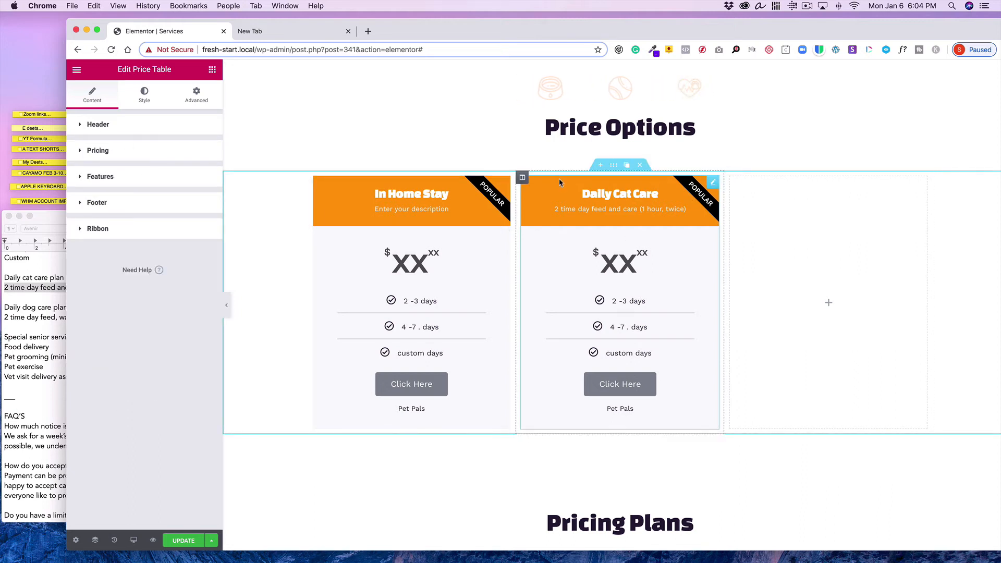
{"action": "left_click", "coordinate": [536, 178]}
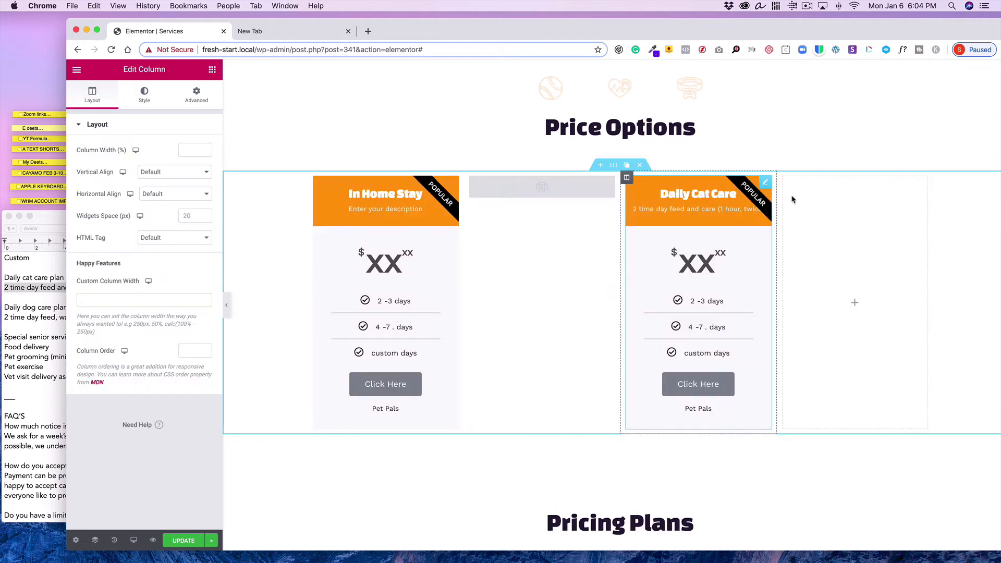
{"action": "mouse_move", "coordinate": [784, 178]}
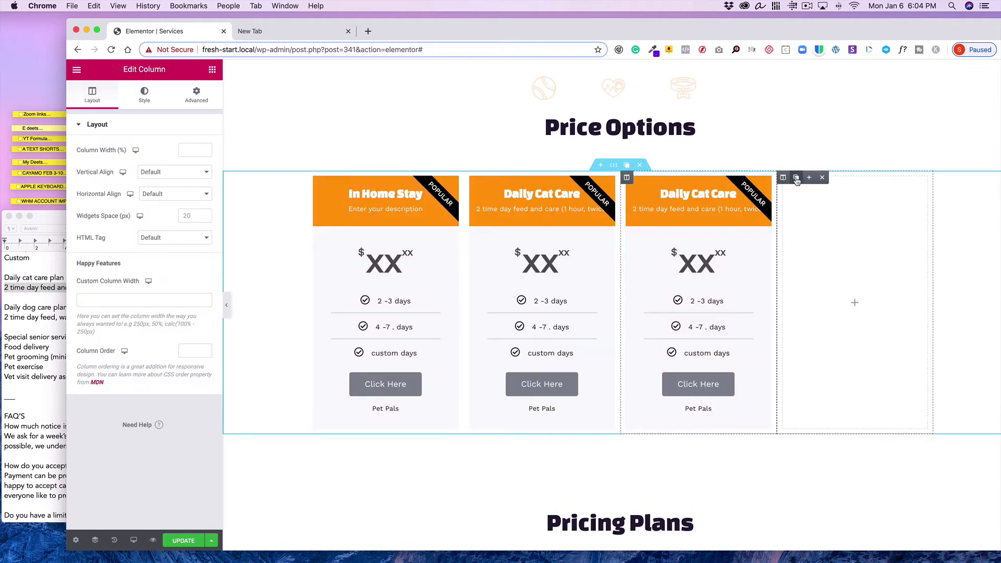
{"action": "left_click", "coordinate": [824, 178]}
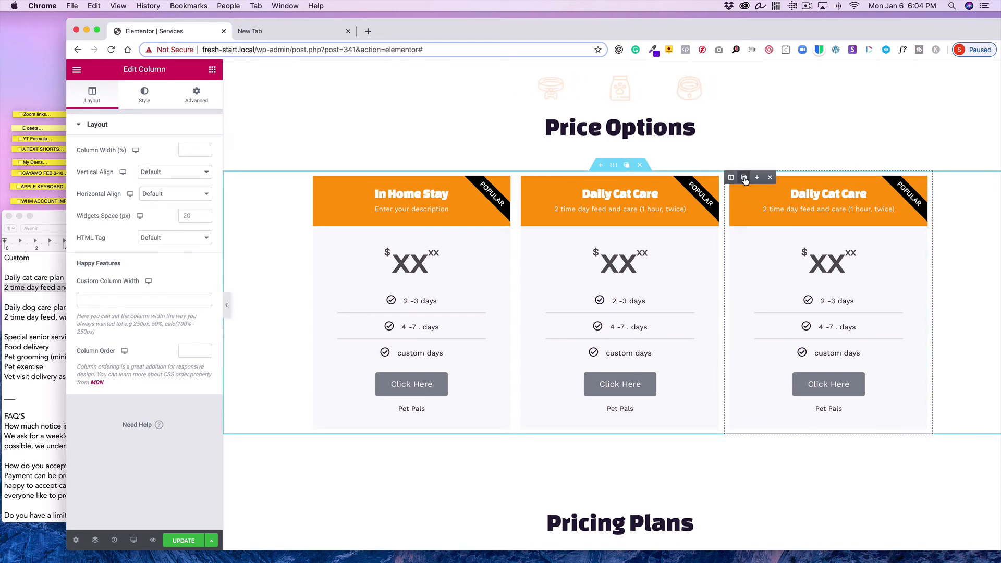
{"action": "left_click", "coordinate": [744, 178]}
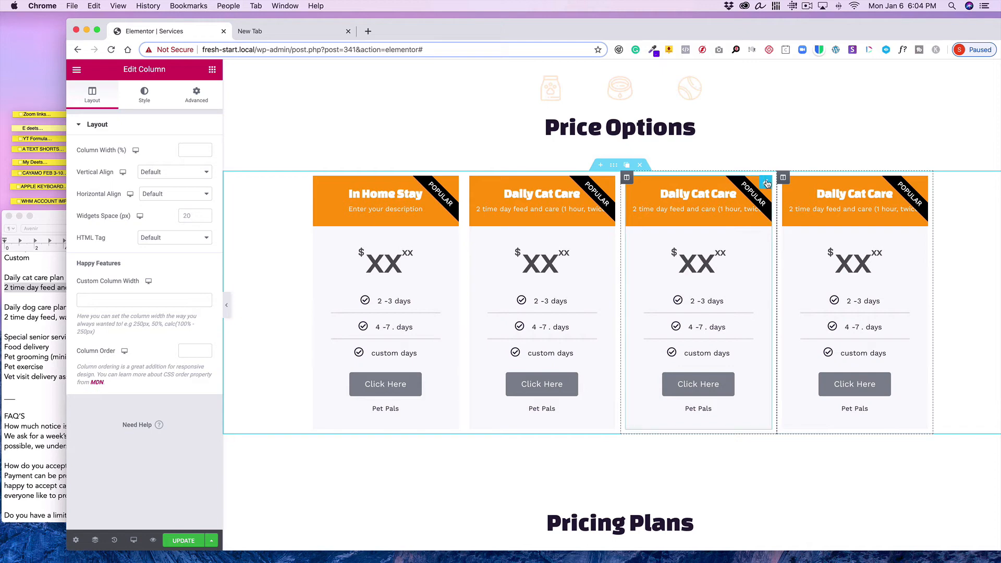
Open the third price table for editing and retitle it 'Daily Dog Care'
{"action": "left_click", "coordinate": [746, 183]}
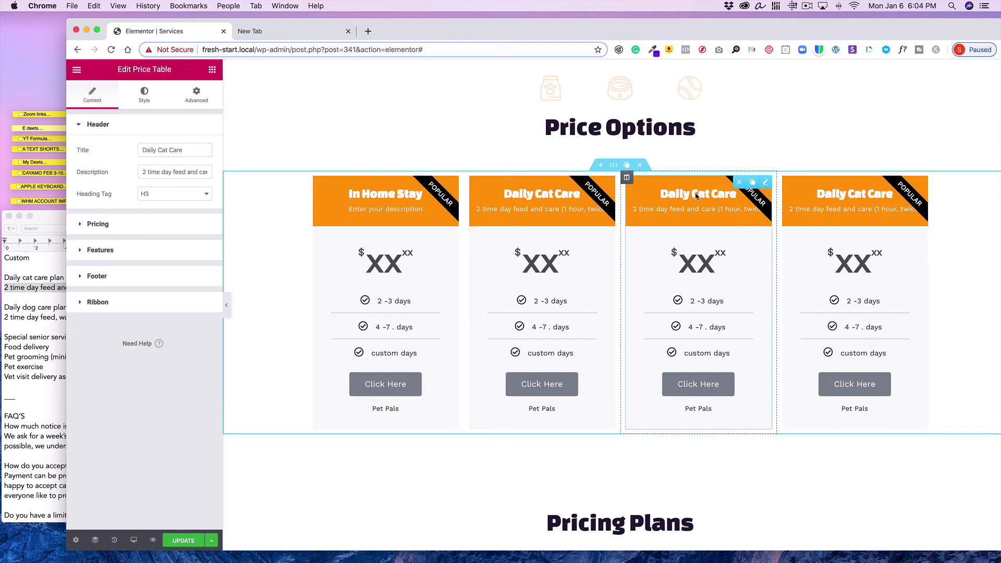
{"action": "left_click", "coordinate": [160, 150]}
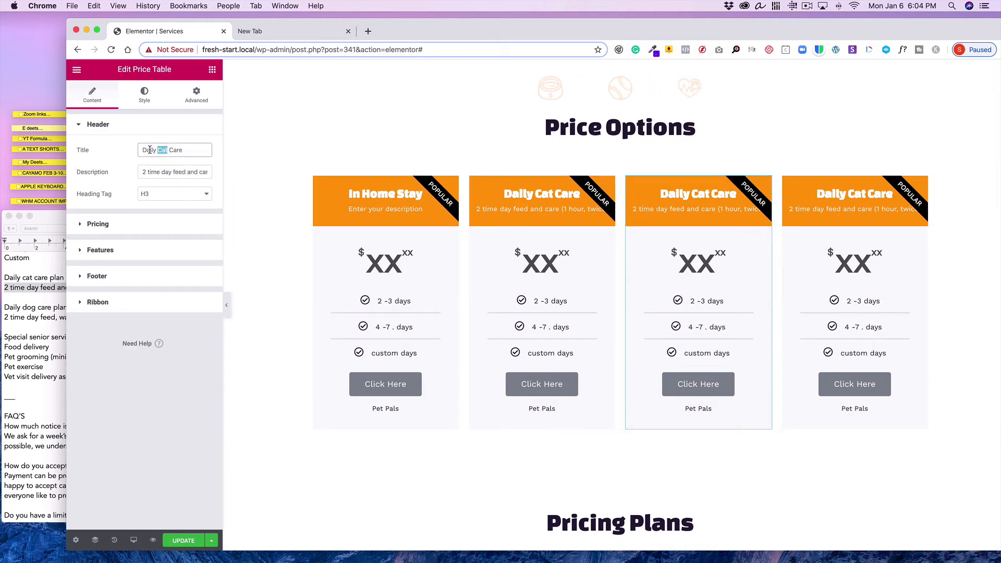
{"action": "type", "text": "Dog"}
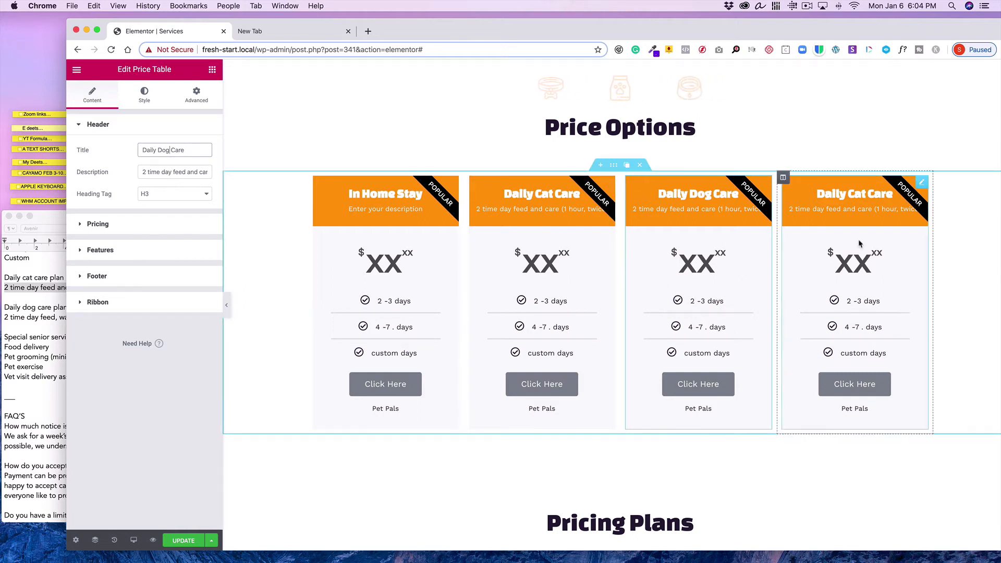
Open the fourth price table and retitle it 'Senior Support', using the notes document as reference
{"action": "scroll", "coordinate": [29, 333], "scroll_direction": "down", "scroll_amount": 3}
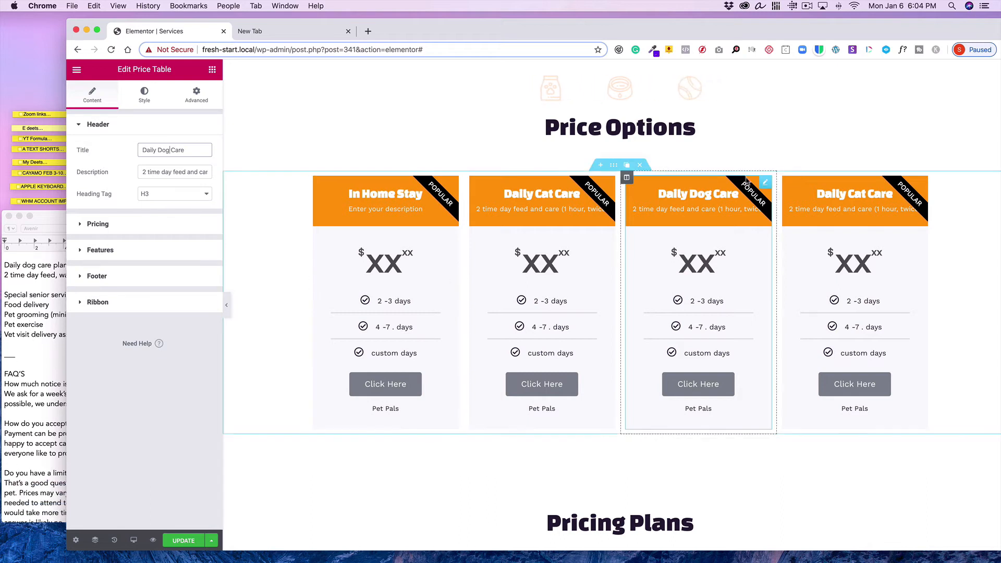
{"action": "left_click", "coordinate": [921, 185]}
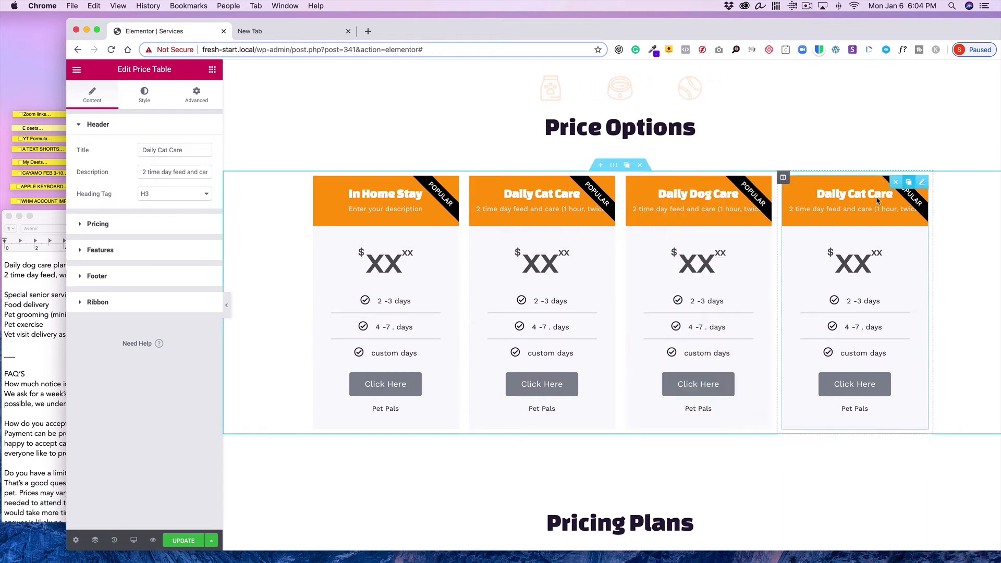
{"action": "left_click_drag", "start_coordinate": [194, 150], "coordinate": [117, 145]}
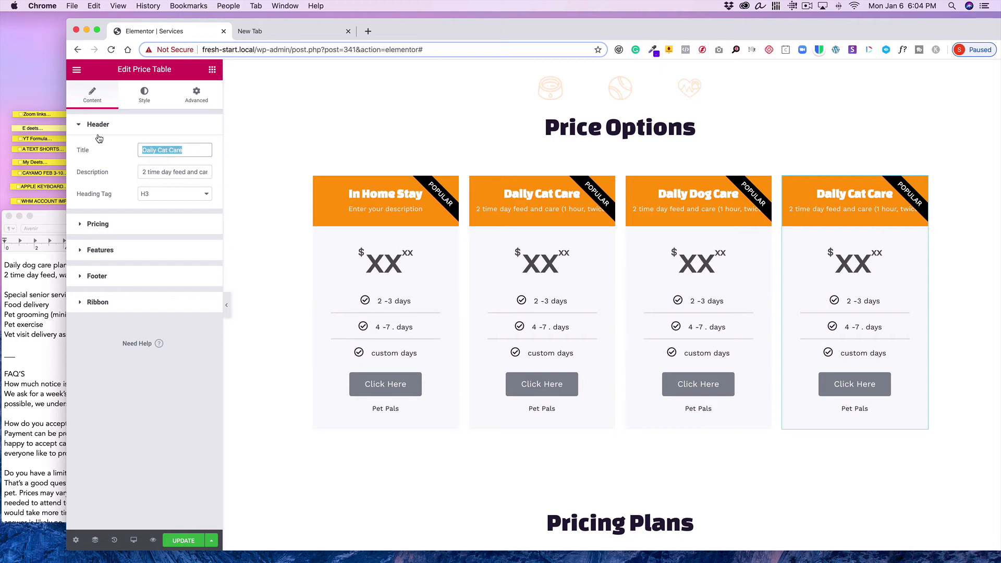
{"action": "type", "text": "Ser"}
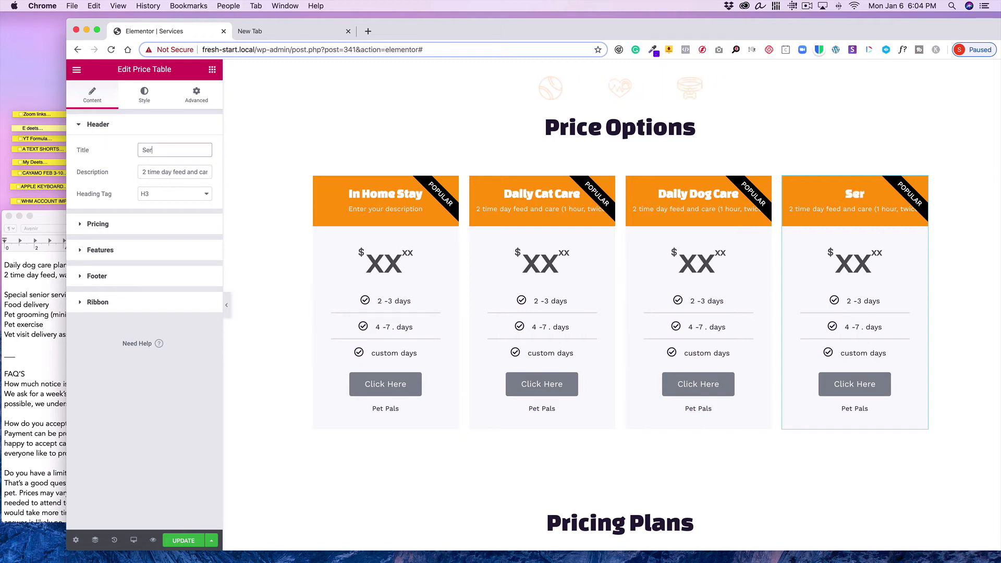
{"action": "type", "text": "ior Sup"}
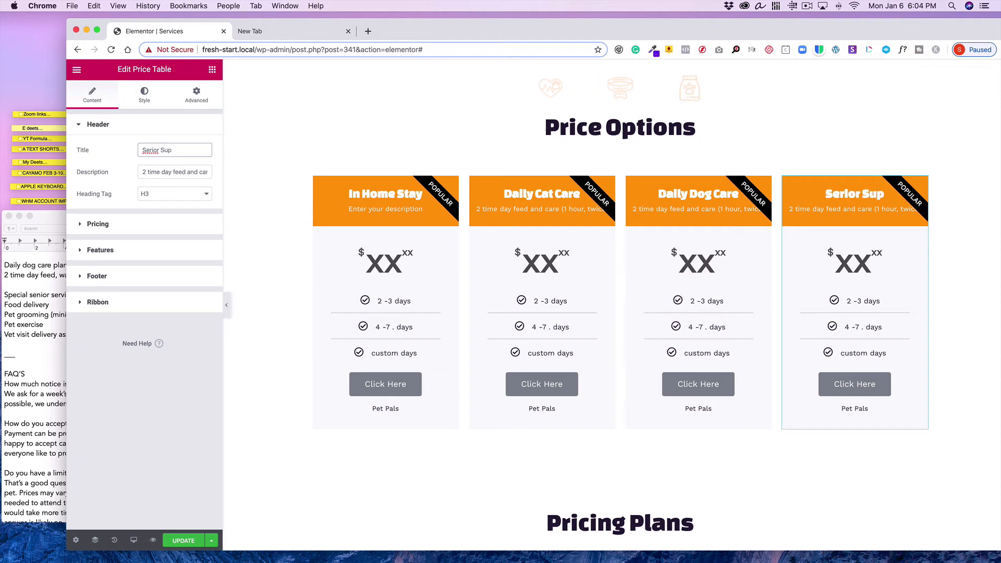
{"action": "type", "text": "port"}
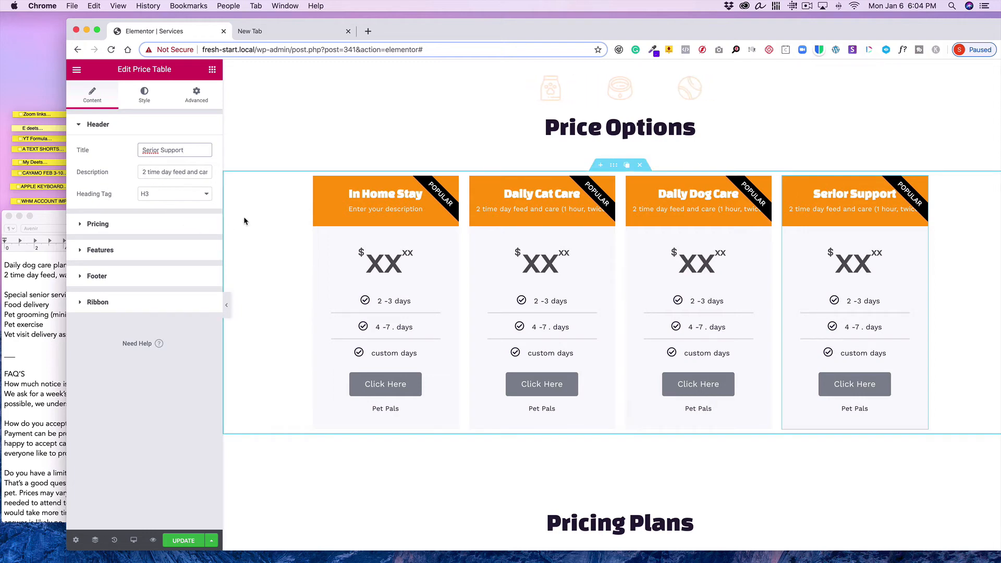
{"action": "key", "text": "BackSpace"}
{"action": "type", "text": "n"}
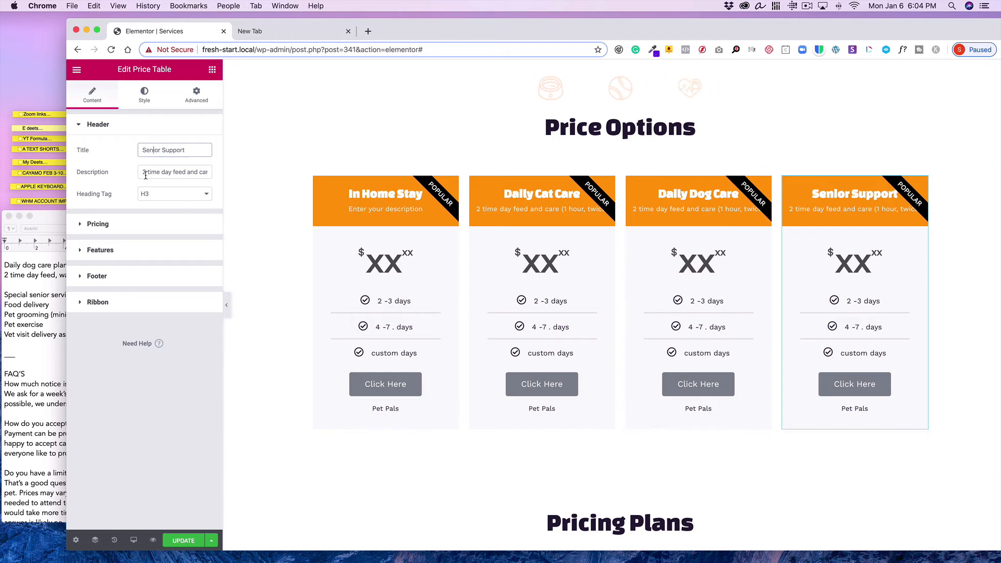
Replace the Senior Support table's description with 'Custom Care'
{"action": "left_click_drag", "start_coordinate": [143, 171], "coordinate": [217, 180]}
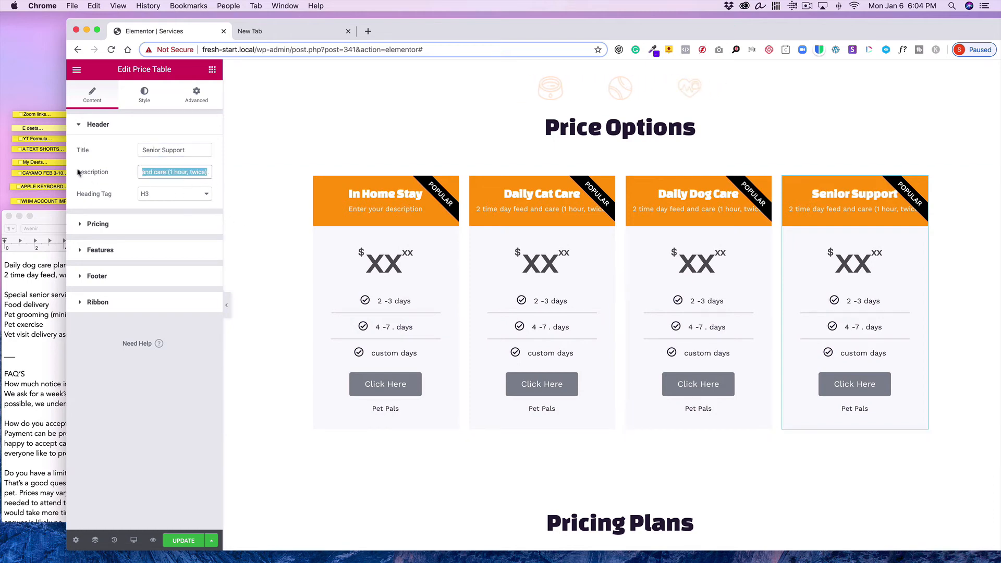
{"action": "key", "text": "BackSpace"}
{"action": "type", "text": "Care"}
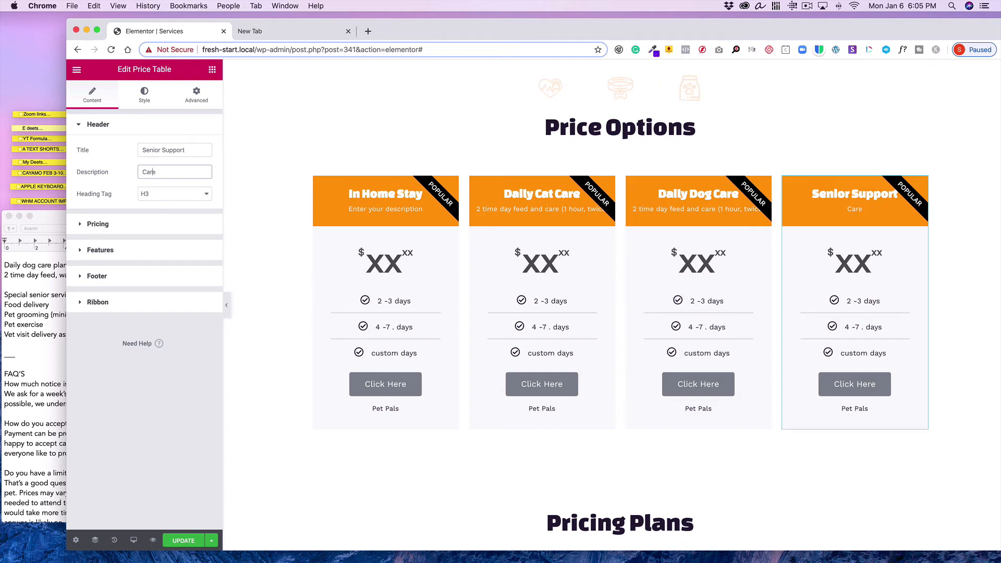
{"action": "type", "text": "ustom C"}
Change the Senior Support table's first feature item text to 'Food Delivery'
{"action": "left_click", "coordinate": [137, 251]}
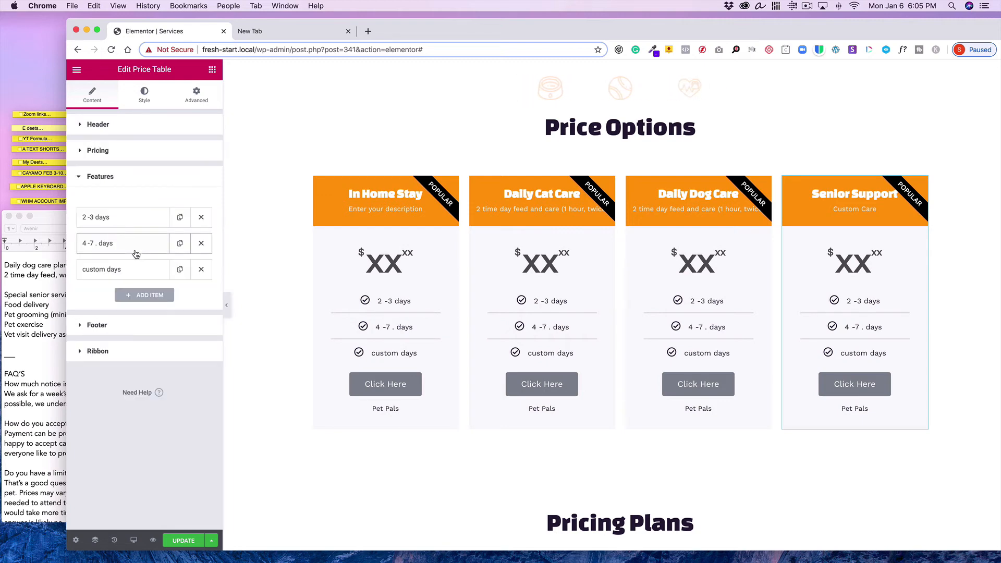
{"action": "left_click", "coordinate": [121, 220]}
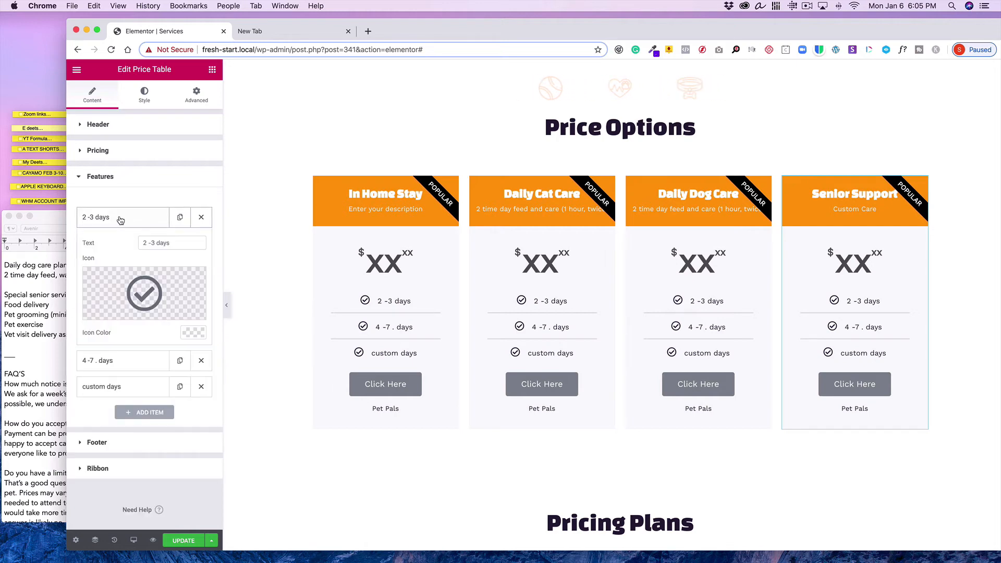
{"action": "left_click_drag", "start_coordinate": [177, 243], "coordinate": [127, 241]}
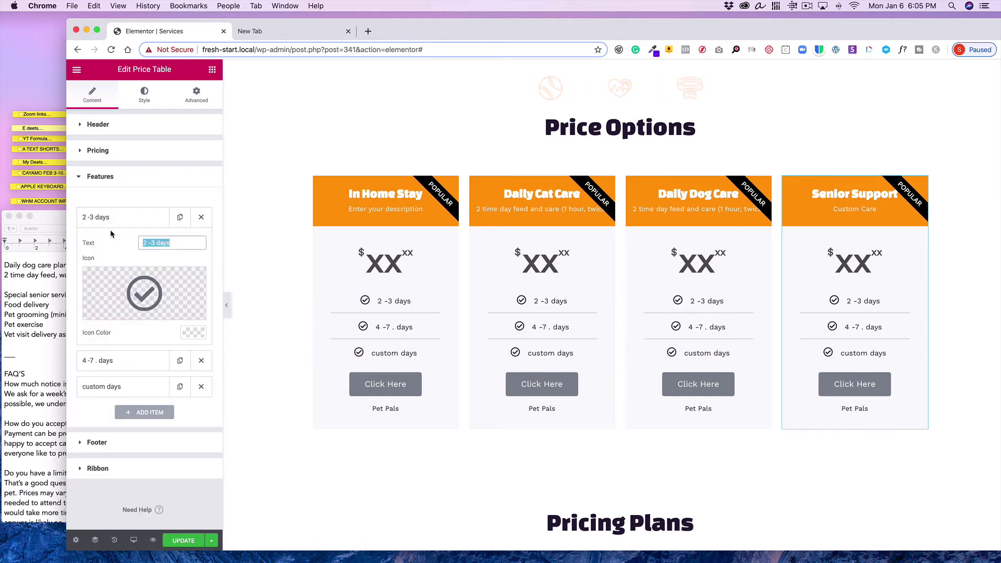
{"action": "type", "text": "F"}
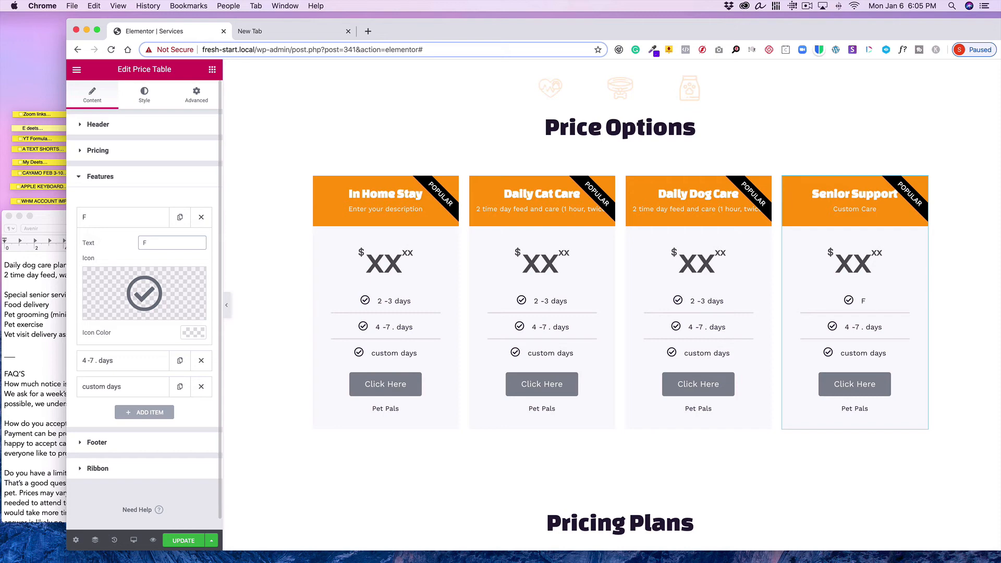
{"action": "type", "text": "ood De"}
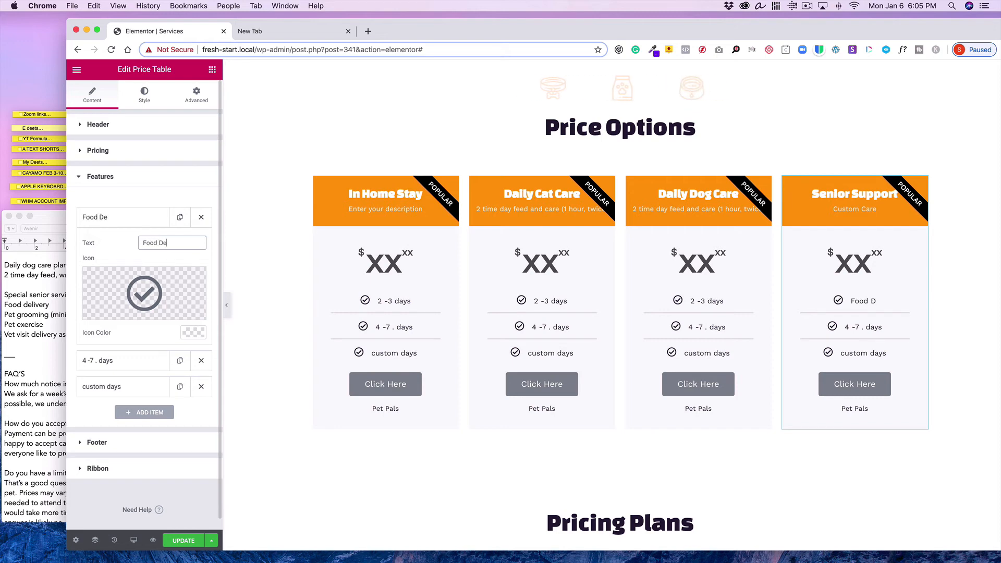
{"action": "type", "text": "livery"}
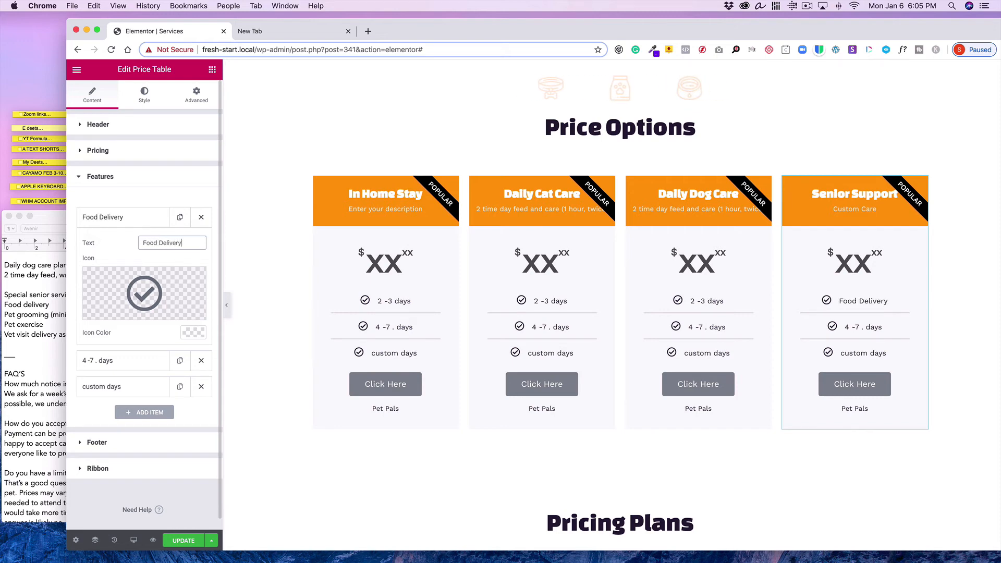
Change the second feature item text to 'Minimal Pet Groom'
{"action": "left_click", "coordinate": [118, 217]}
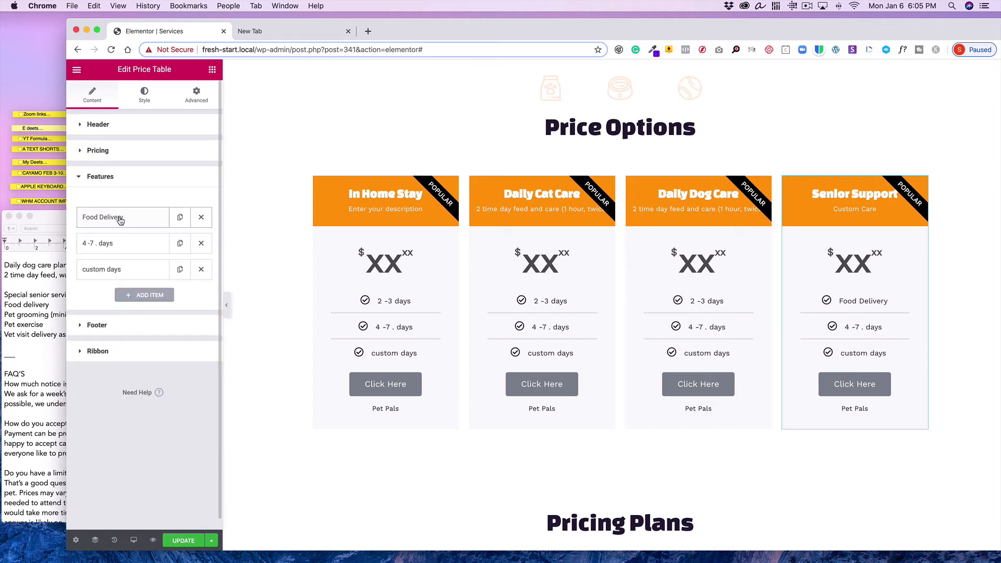
{"action": "left_click", "coordinate": [146, 248]}
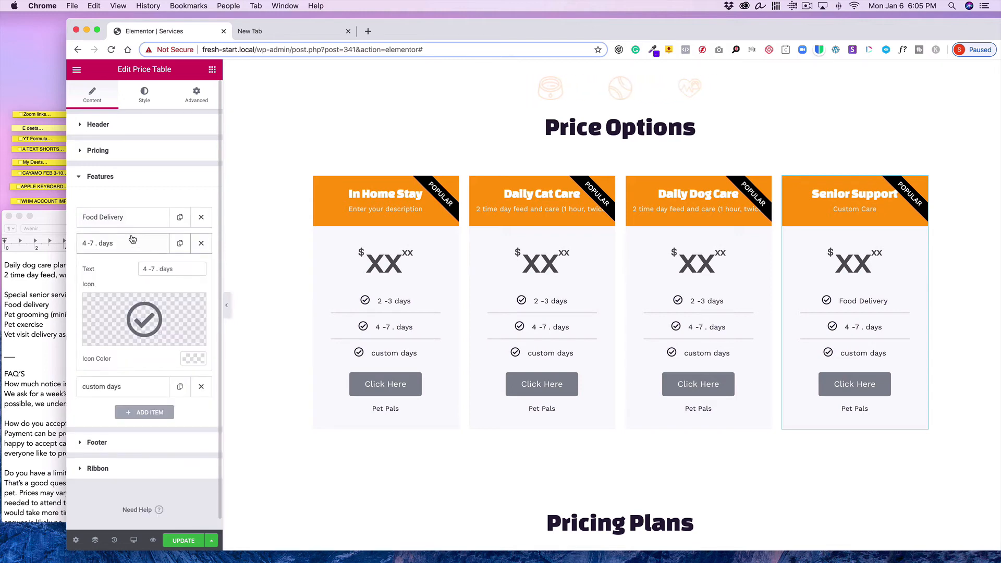
{"action": "left_click_drag", "start_coordinate": [197, 268], "coordinate": [87, 240]}
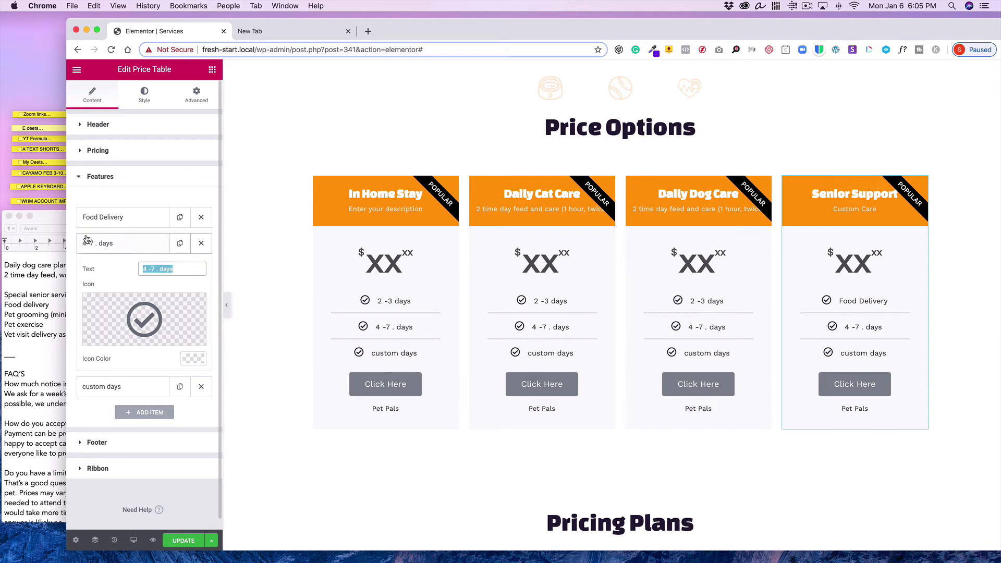
{"action": "type", "text": "Mini"}
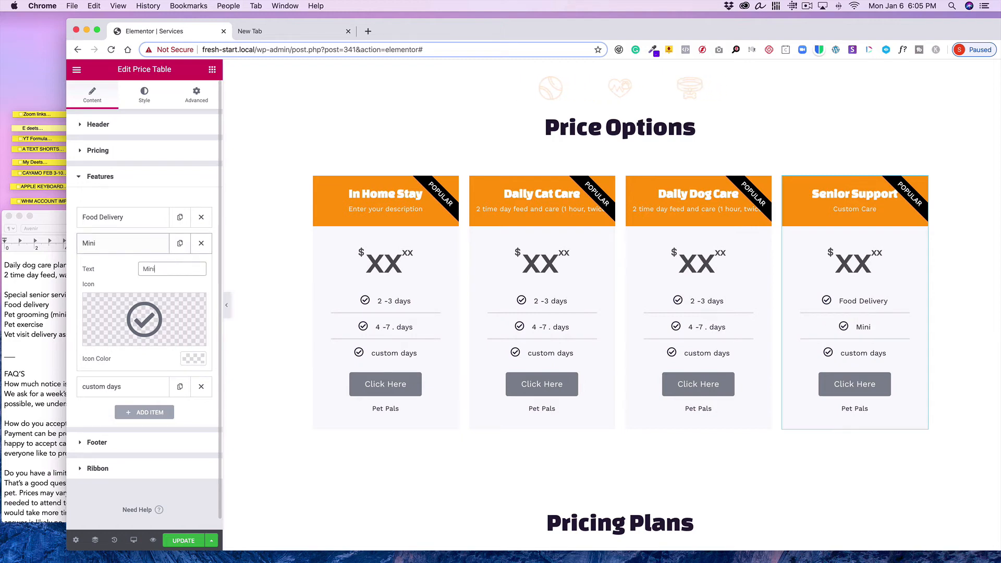
{"action": "type", "text": "mal Pet "}
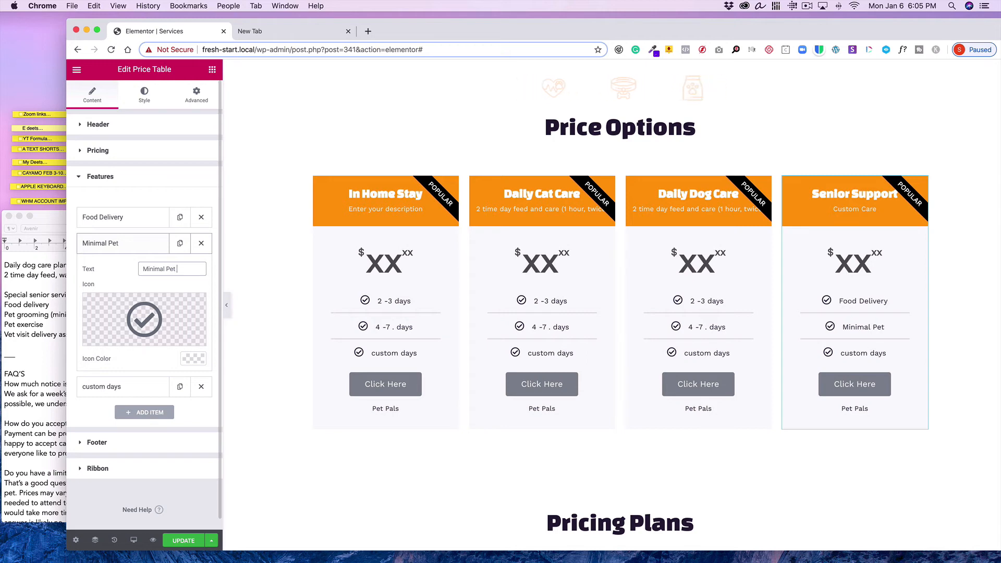
{"action": "type", "text": "Groom"}
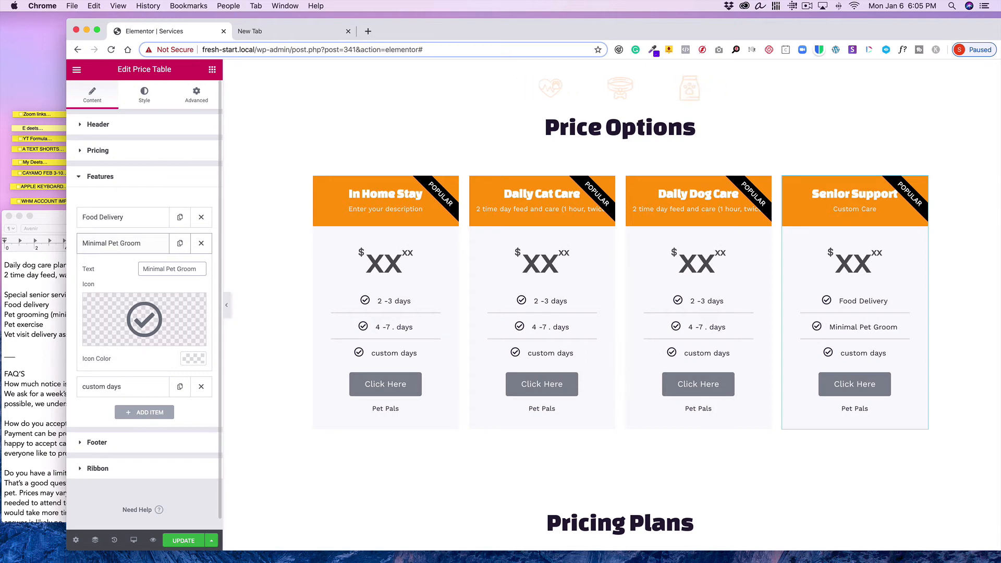
Change the third feature item text to 'Pet Exercise'
{"action": "left_click", "coordinate": [95, 241]}
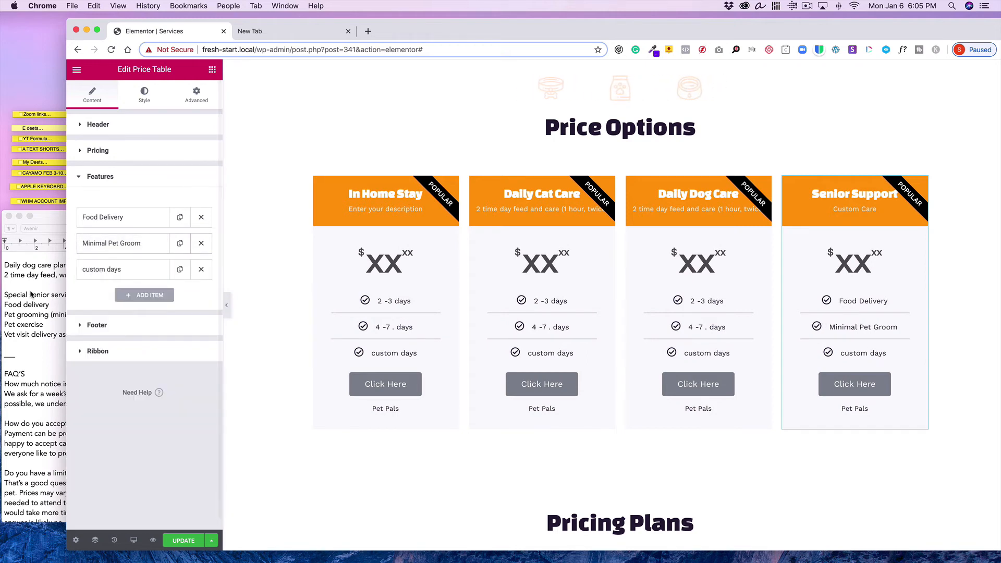
{"action": "left_click", "coordinate": [127, 270]}
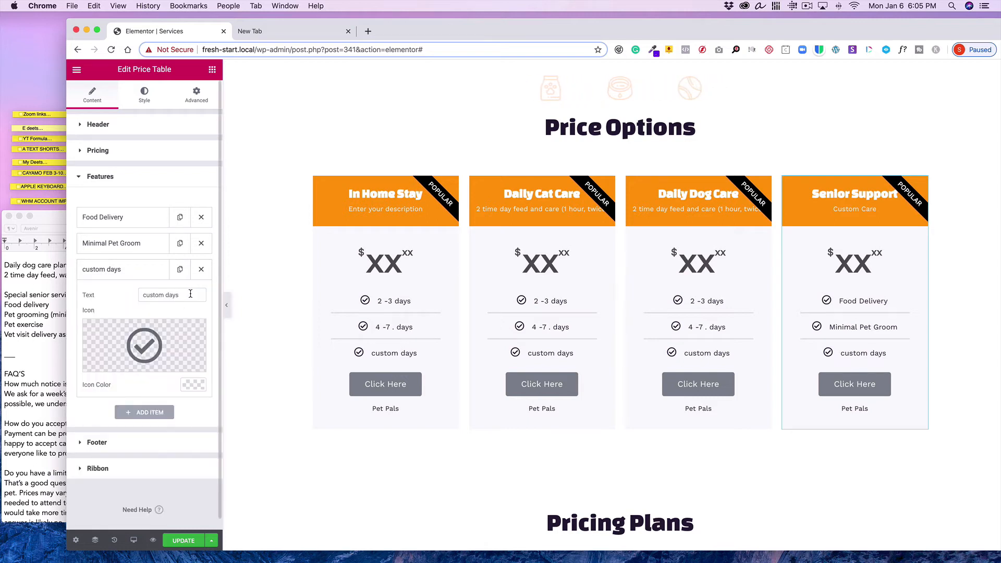
{"action": "left_click_drag", "start_coordinate": [190, 294], "coordinate": [131, 290]}
{"action": "type", "text": "P"}
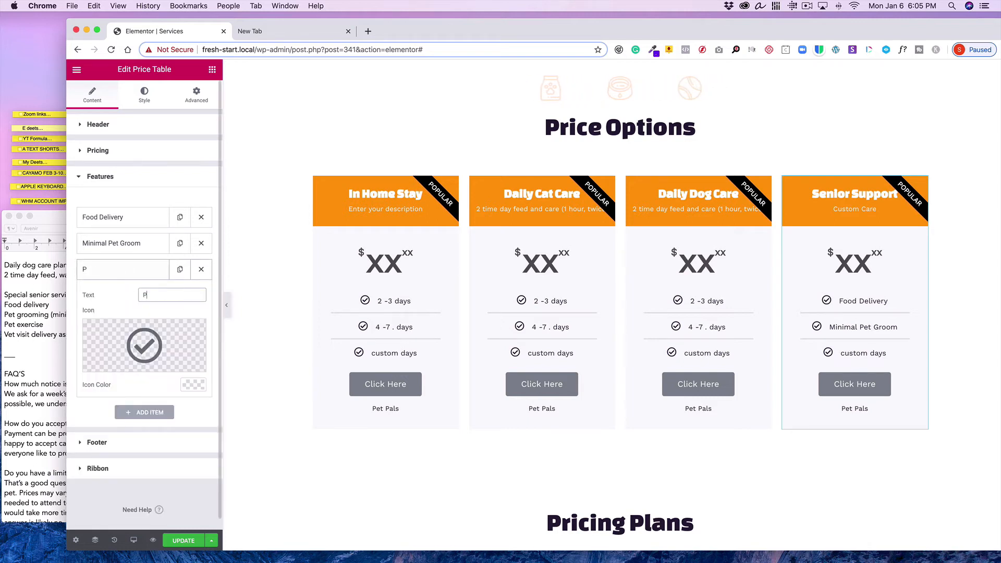
{"action": "type", "text": "et Exercis"}
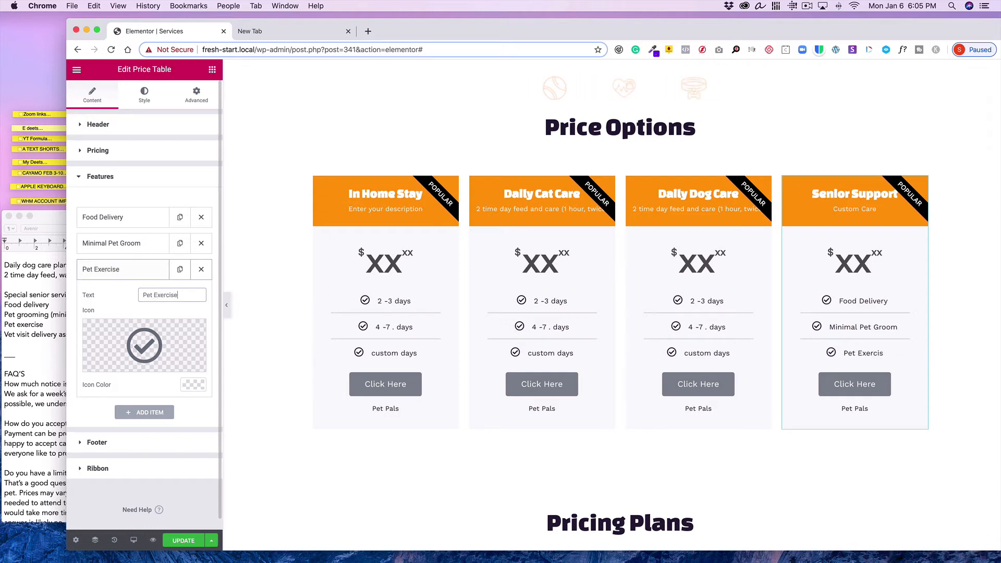
{"action": "type", "text": "e"}
Add a 'Vet visit' feature item to the Senior Support table and remove its 'Minimal Pet Groom' item
{"action": "left_click", "coordinate": [145, 270]}
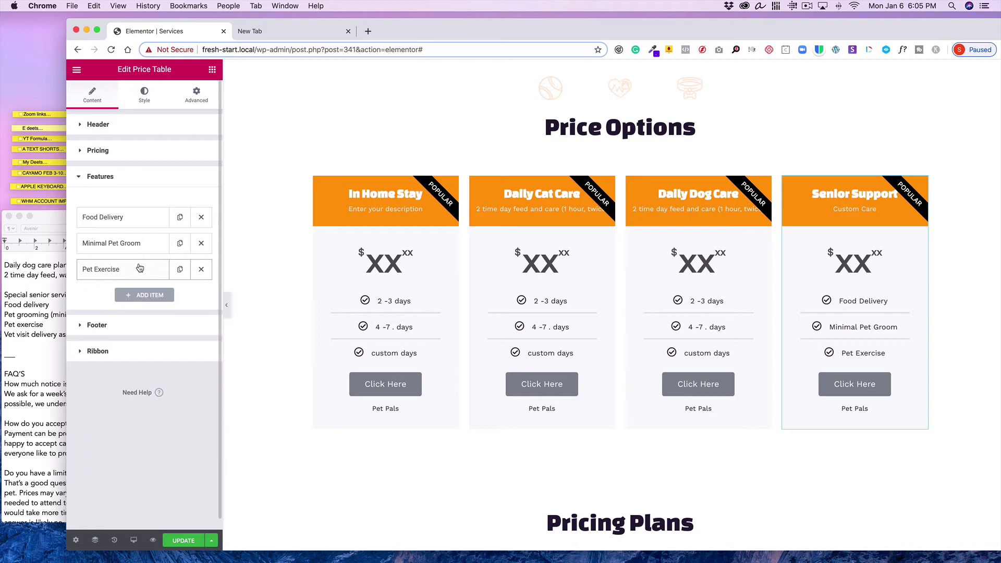
{"action": "left_click", "coordinate": [146, 295]}
{"action": "triple_click", "coordinate": [166, 320]}
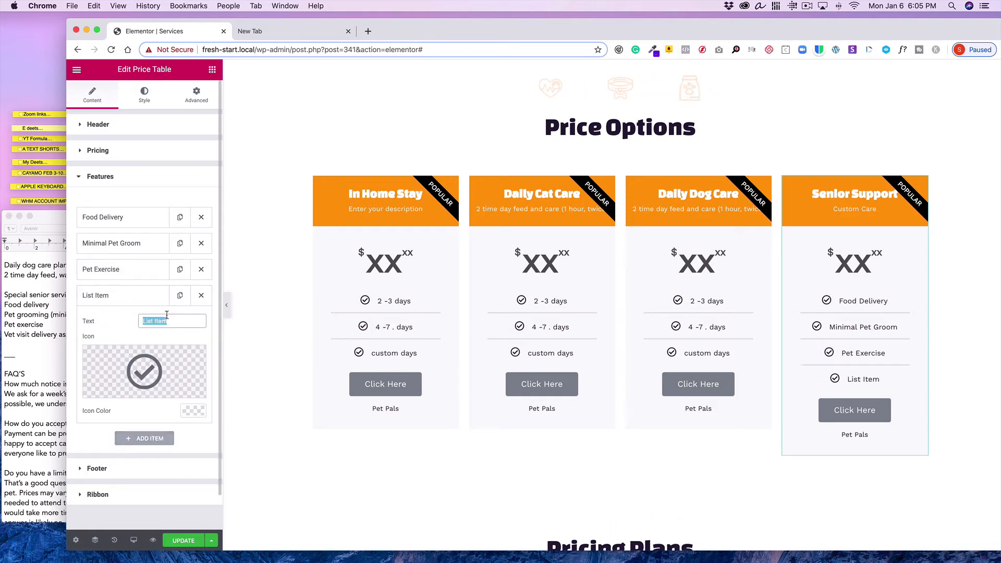
{"action": "type", "text": "Vet"}
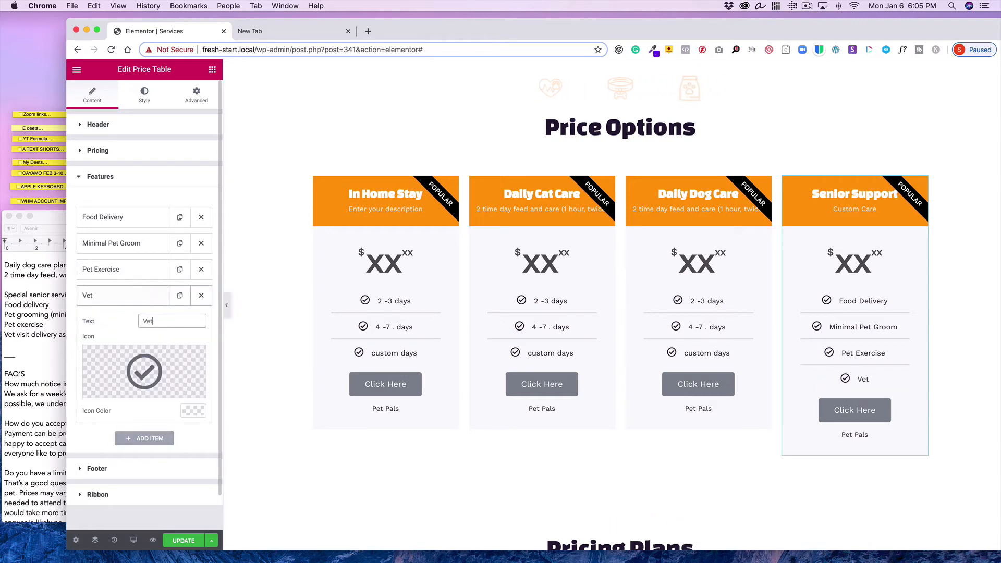
{"action": "type", "text": " visit"}
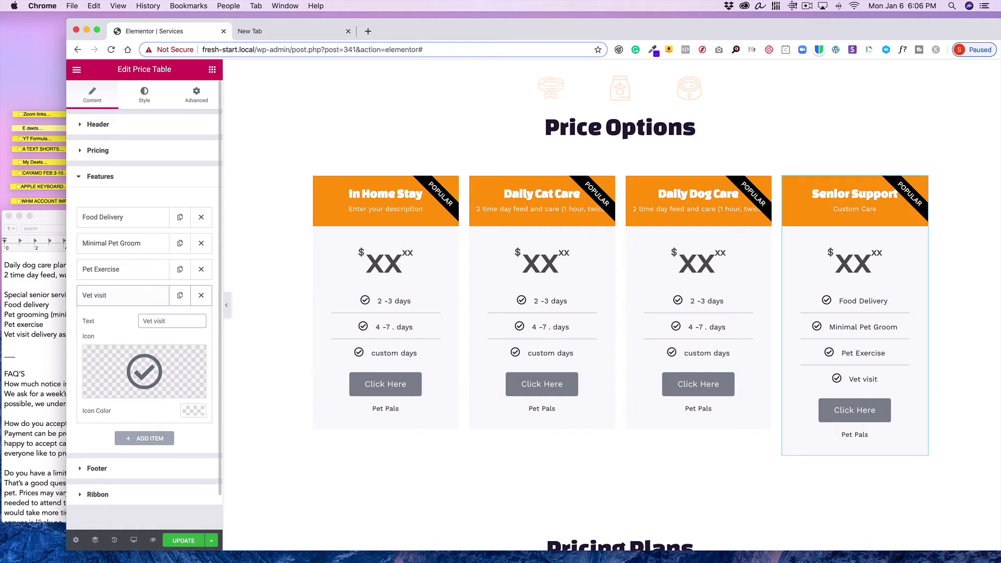
{"action": "left_click", "coordinate": [123, 297]}
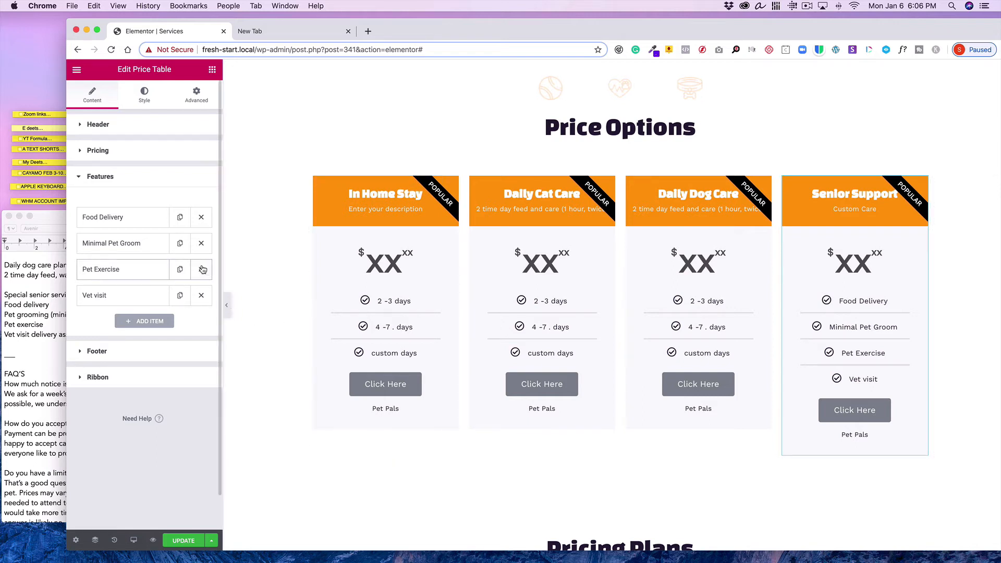
{"action": "left_click", "coordinate": [201, 244]}
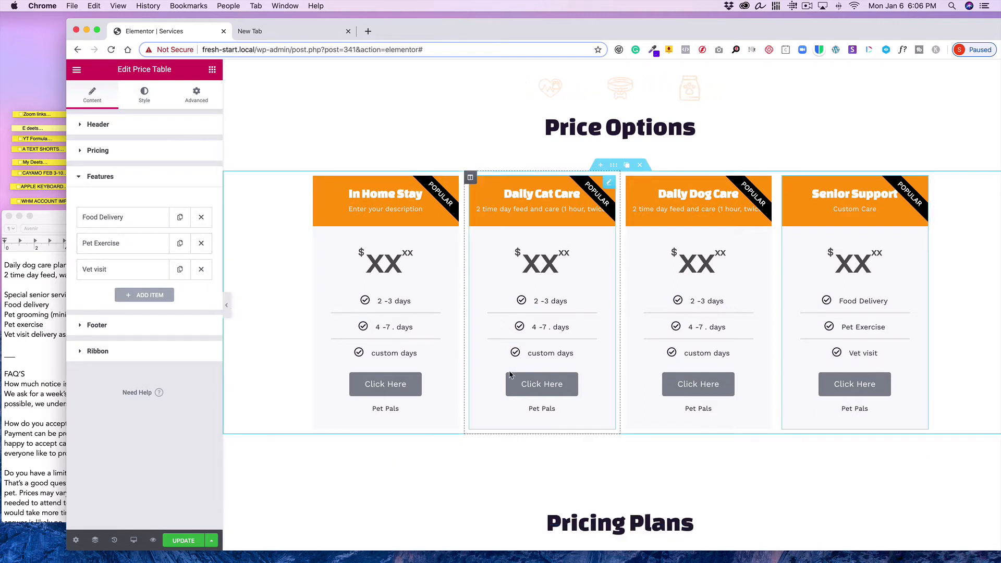
Delete the Pricing Plans section below the Price Options tables
{"action": "scroll", "coordinate": [505, 373], "scroll_direction": "down", "scroll_amount": 2}
{"action": "scroll", "coordinate": [504, 373], "scroll_direction": "up", "scroll_amount": 3}
{"action": "scroll", "coordinate": [505, 373], "scroll_direction": "down", "scroll_amount": 5}
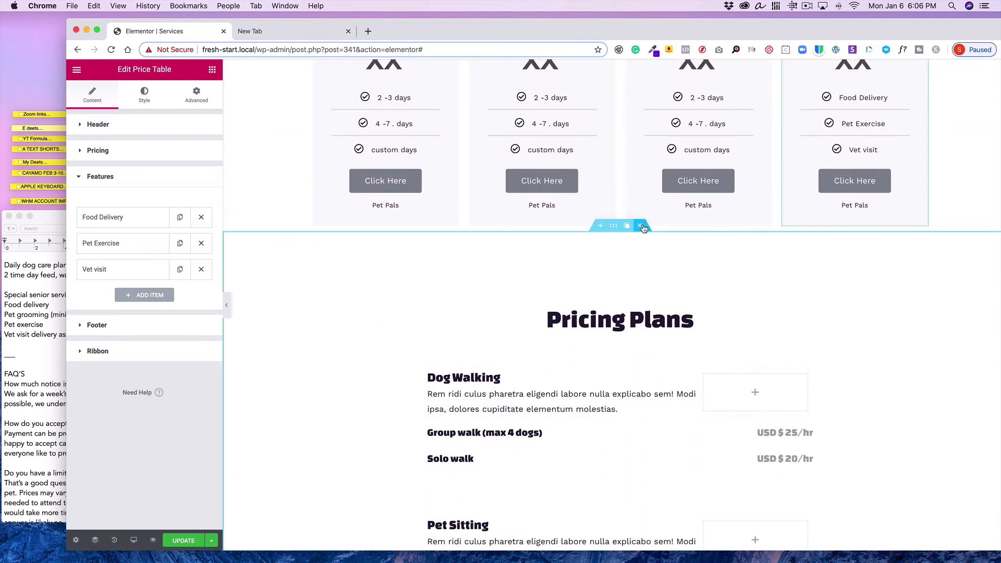
{"action": "left_click", "coordinate": [641, 226]}
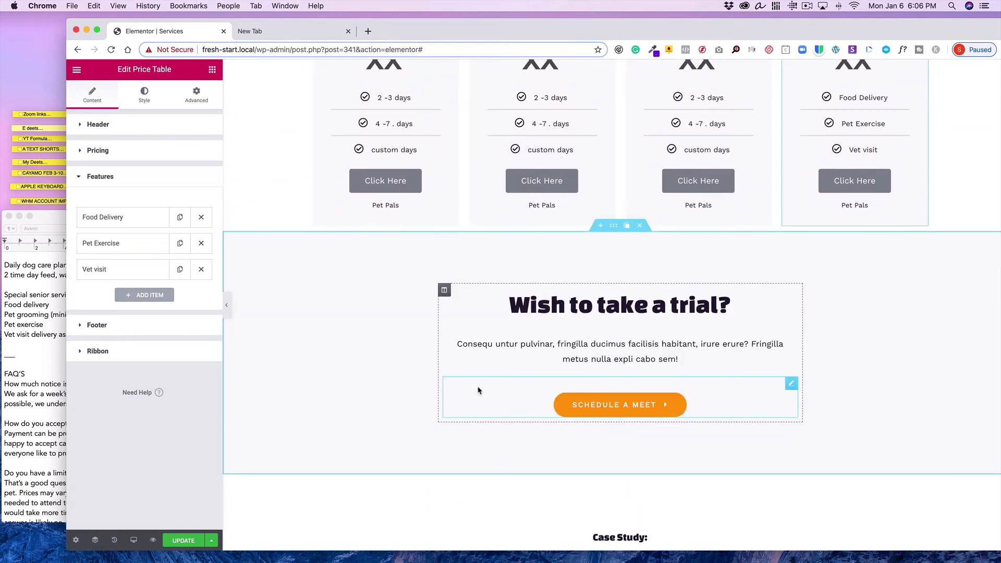
Insert the saved 'Explore Chat' template as a new section below the price tables, importing its document settings
{"action": "left_click", "coordinate": [600, 225]}
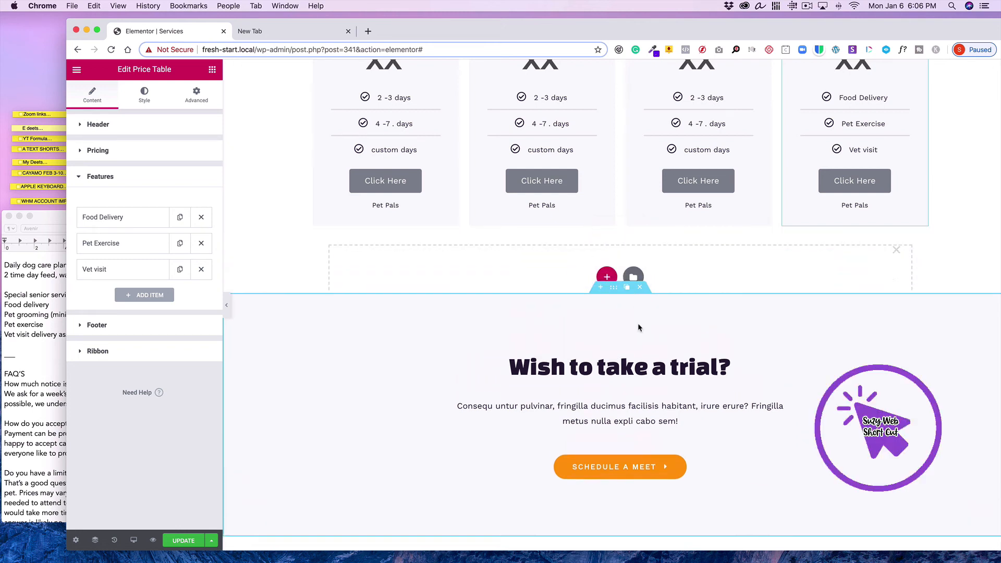
{"action": "left_click", "coordinate": [606, 278]}
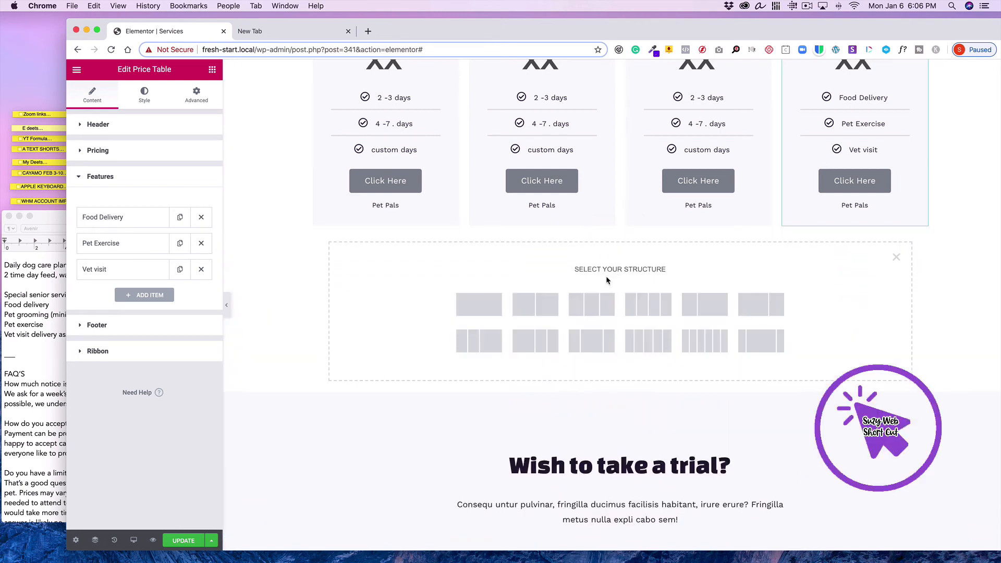
{"action": "left_click", "coordinate": [895, 257]}
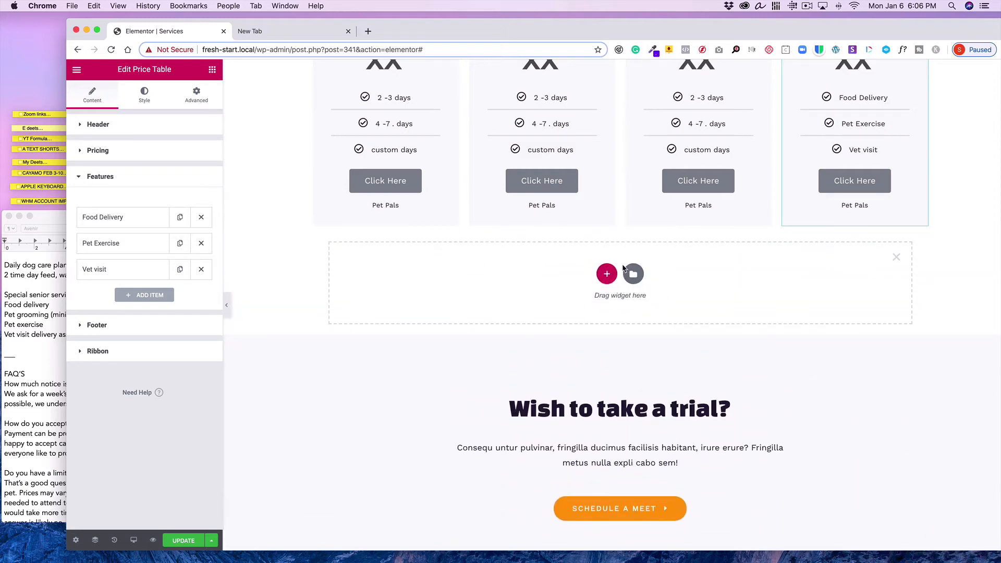
{"action": "left_click", "coordinate": [633, 275]}
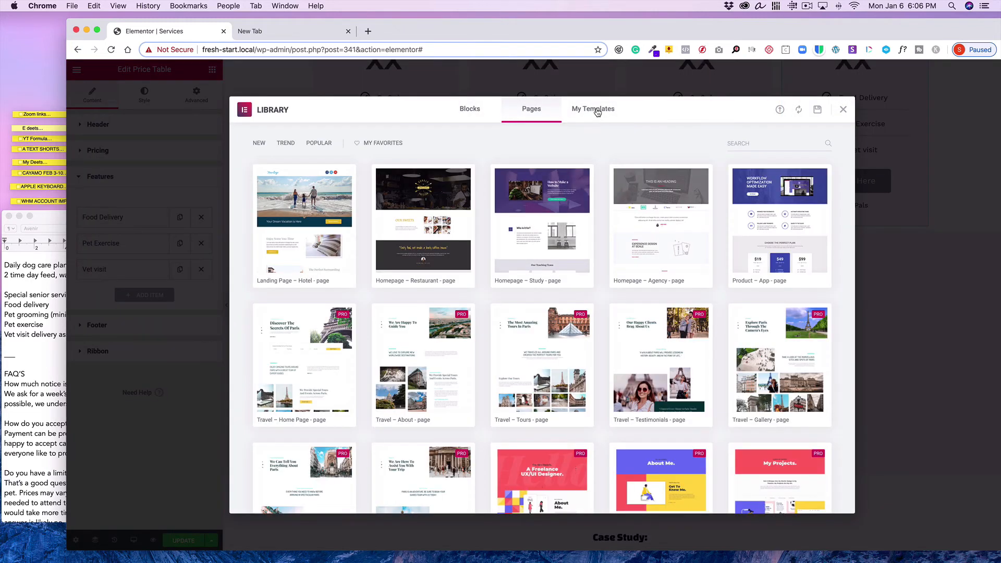
{"action": "left_click", "coordinate": [598, 112]}
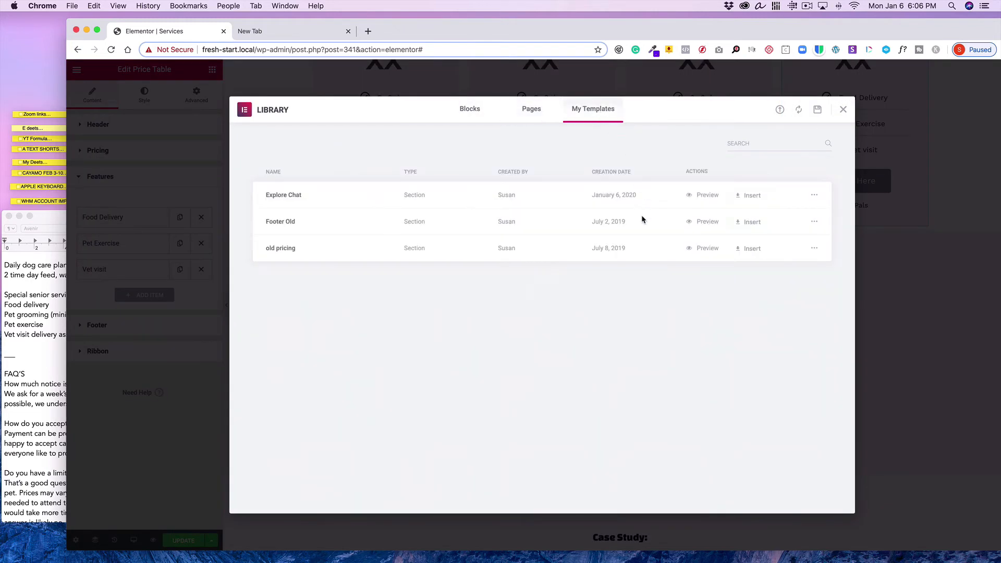
{"action": "left_click", "coordinate": [744, 198]}
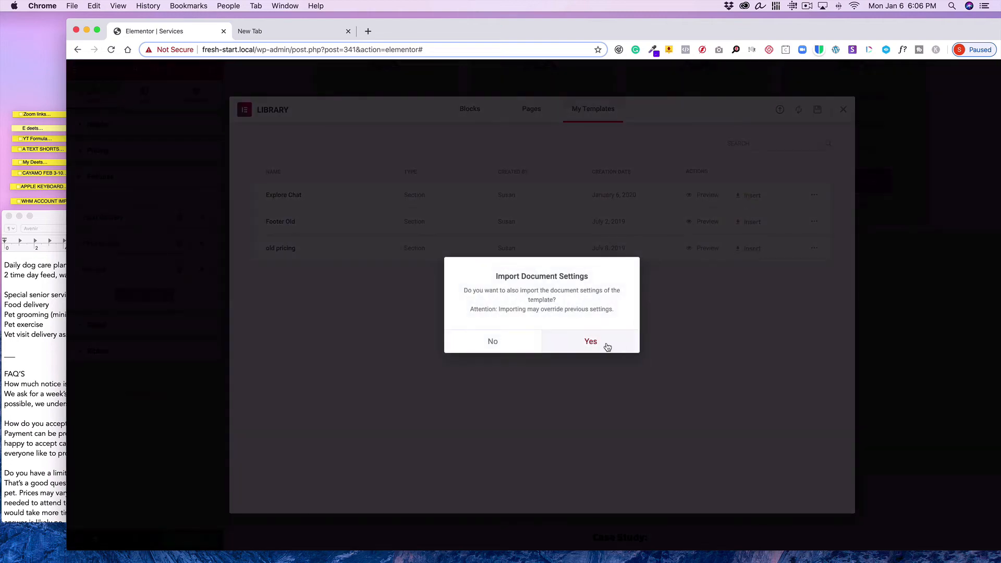
{"action": "left_click", "coordinate": [606, 344]}
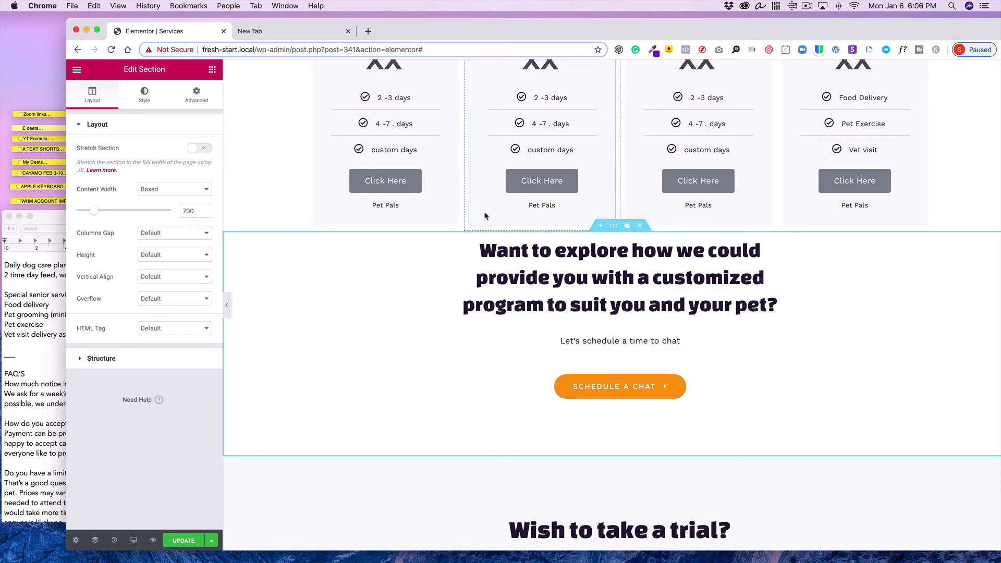
Set the Explore Chat section's top margin to 50 px with sides unlinked, and update the page
{"action": "left_click", "coordinate": [196, 96]}
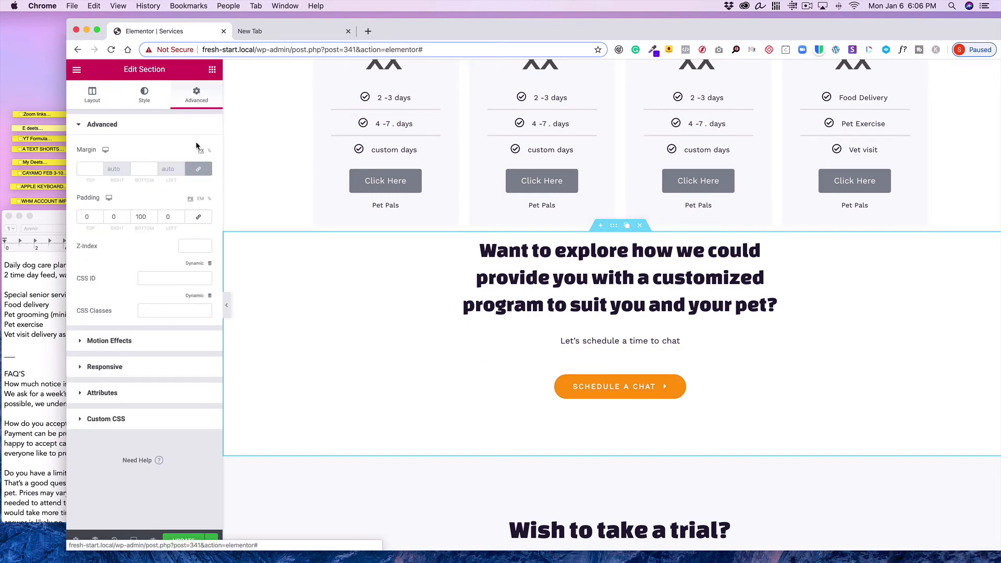
{"action": "left_click", "coordinate": [199, 169]}
{"action": "double_click", "coordinate": [91, 166]}
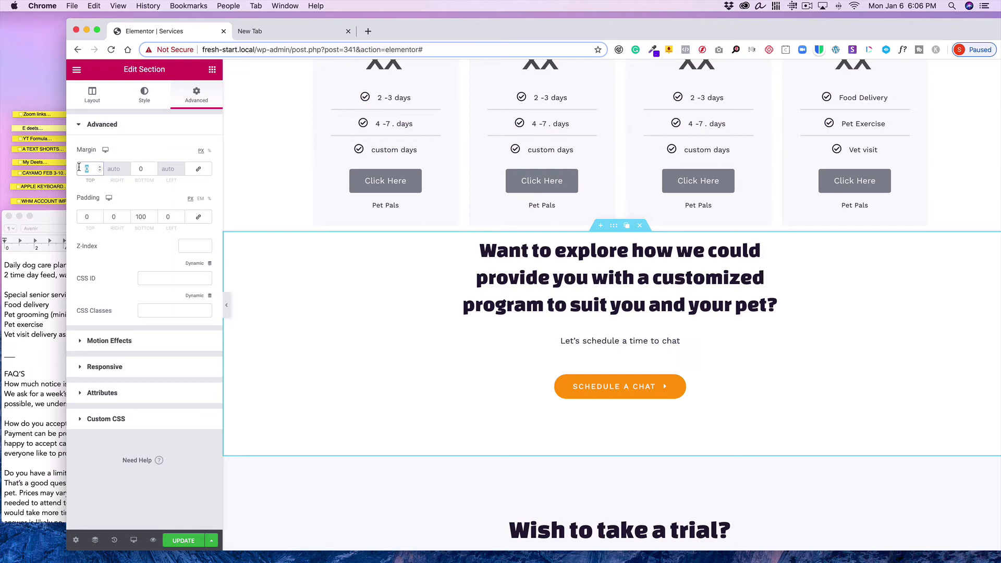
{"action": "type", "text": "50"}
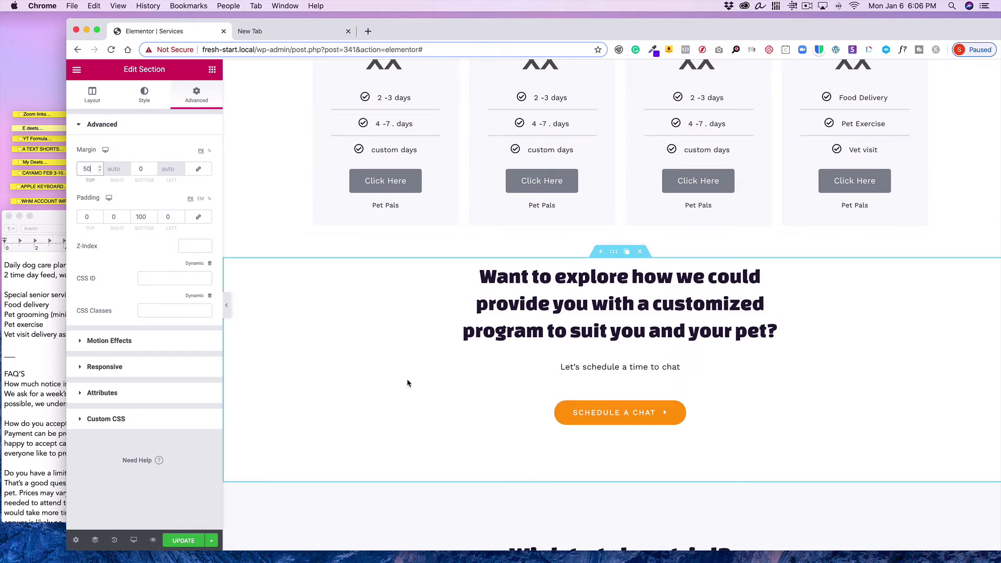
{"action": "scroll", "coordinate": [407, 378], "scroll_direction": "down", "scroll_amount": 5}
{"action": "left_click", "coordinate": [640, 337]}
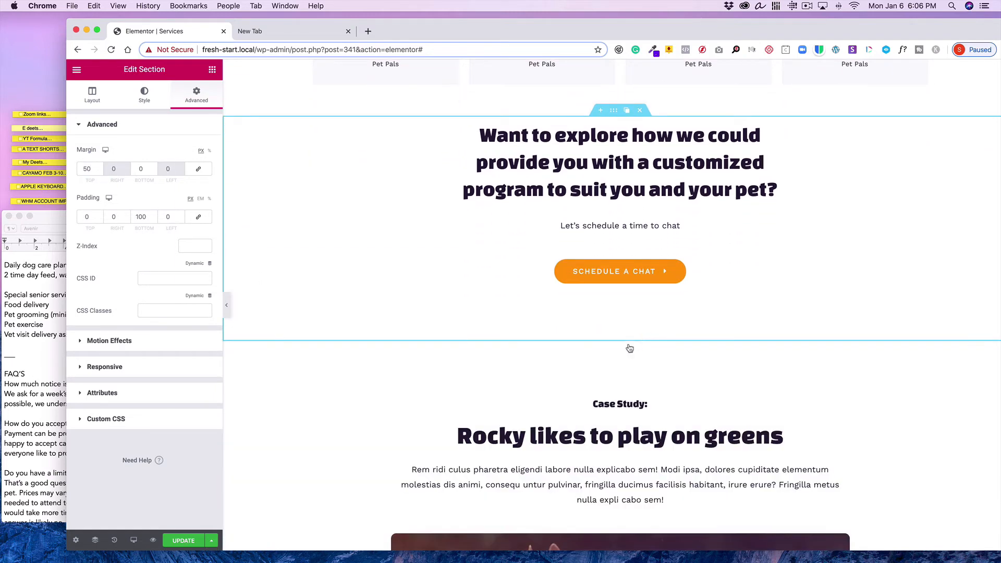
{"action": "scroll", "coordinate": [602, 374], "scroll_direction": "up", "scroll_amount": 15}
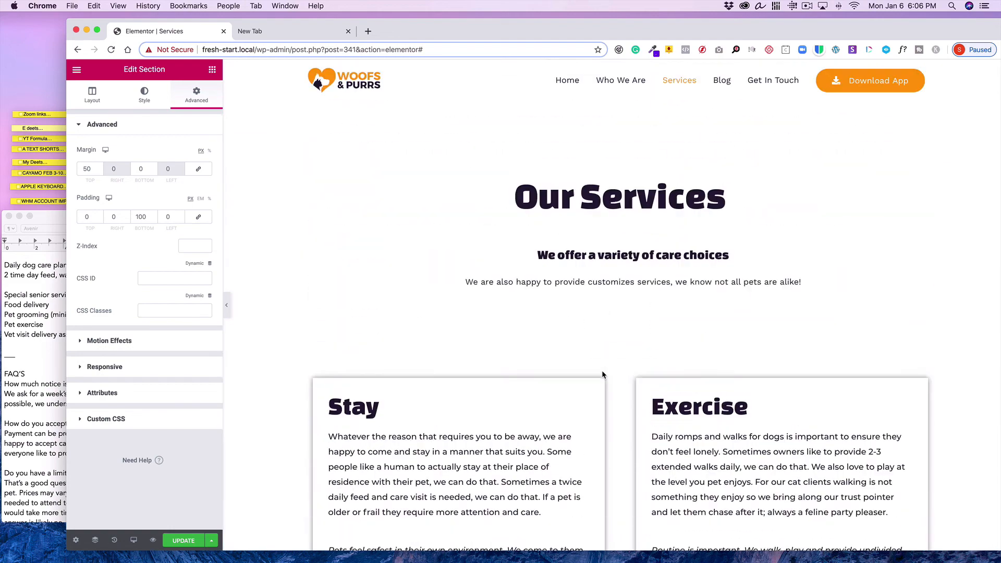
{"action": "left_click", "coordinate": [197, 544]}
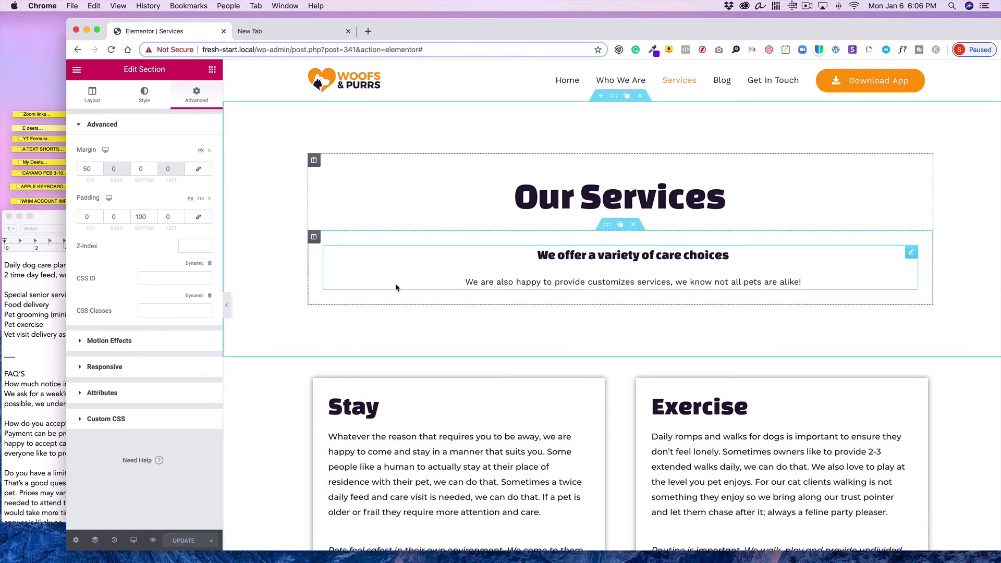
Scroll through the updated Services page and check the reference text notes
{"action": "scroll", "coordinate": [396, 283], "scroll_direction": "down", "scroll_amount": 3}
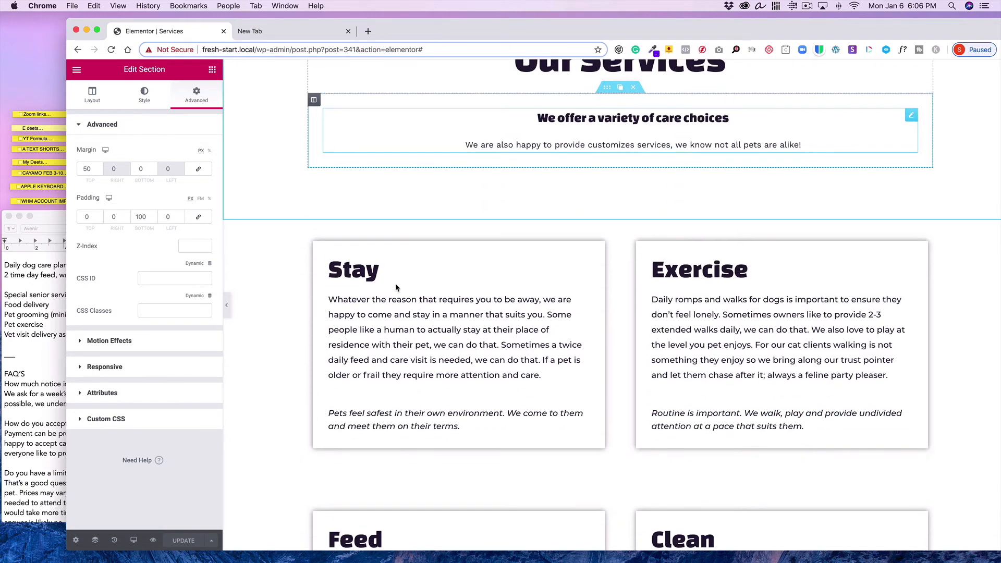
{"action": "scroll", "coordinate": [395, 284], "scroll_direction": "down", "scroll_amount": 10}
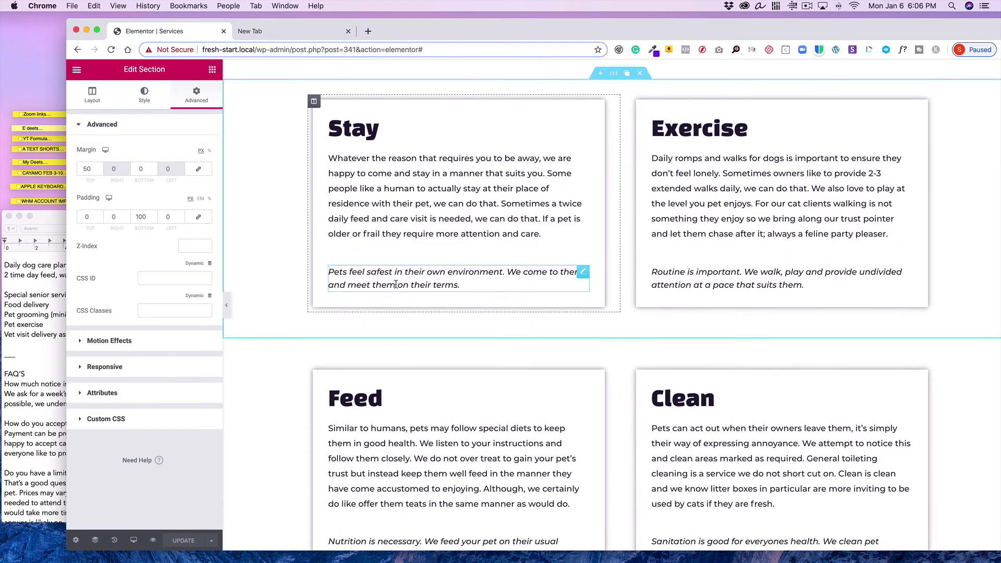
{"action": "scroll", "coordinate": [395, 283], "scroll_direction": "down", "scroll_amount": 8}
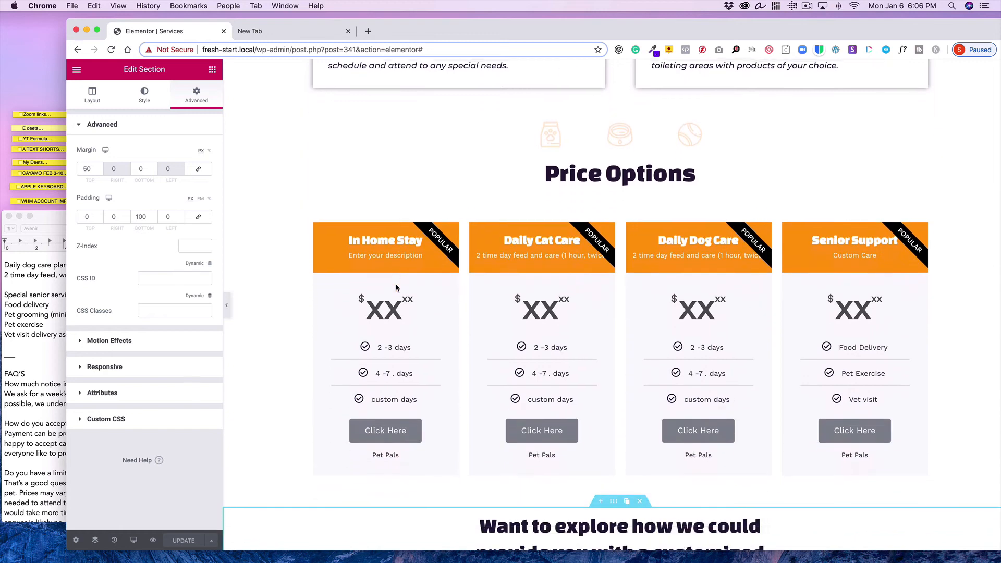
{"action": "scroll", "coordinate": [395, 284], "scroll_direction": "down", "scroll_amount": 9}
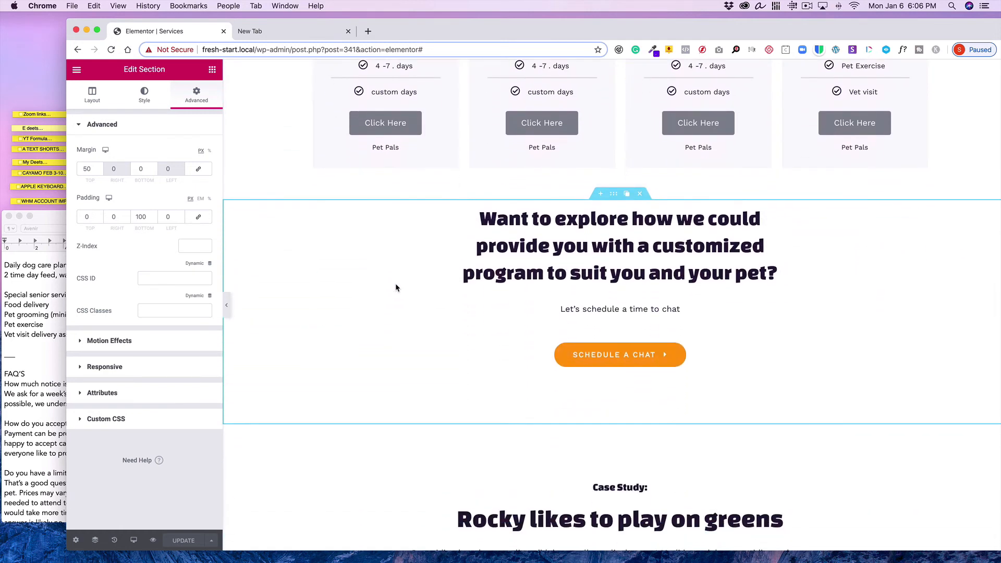
{"action": "scroll", "coordinate": [395, 284], "scroll_direction": "down", "scroll_amount": 3}
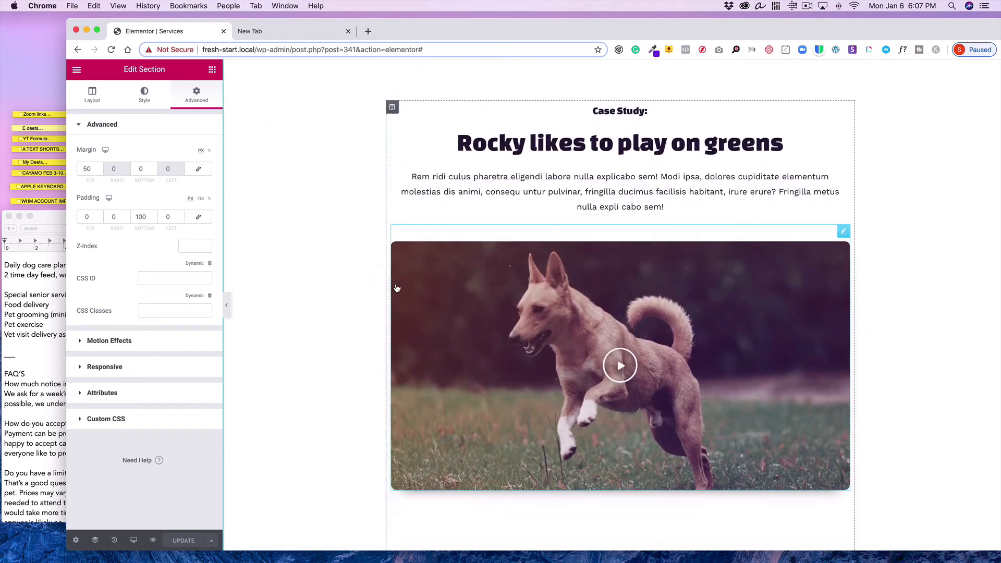
{"action": "left_click", "coordinate": [30, 397]}
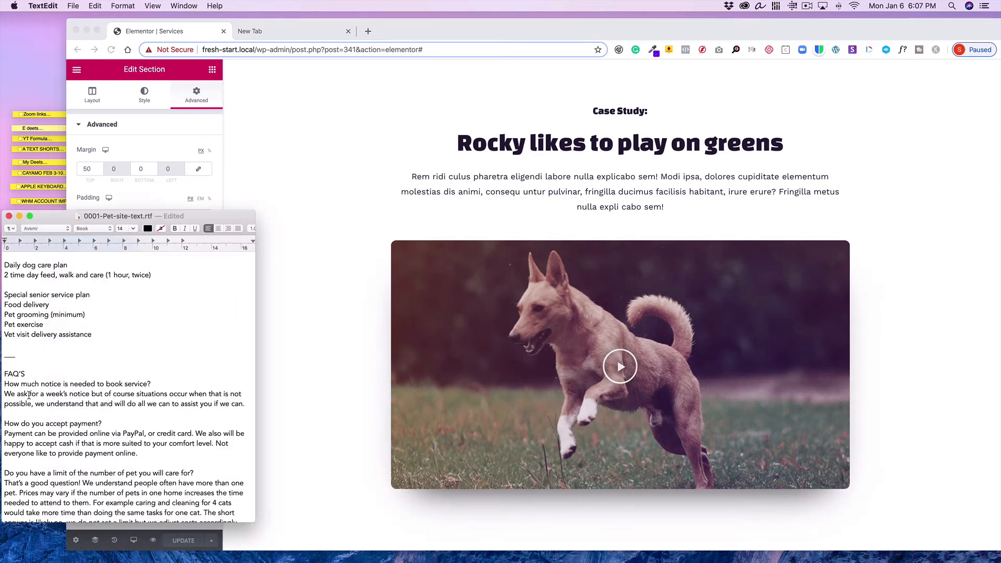
{"action": "scroll", "coordinate": [30, 397], "scroll_direction": "up", "scroll_amount": 3}
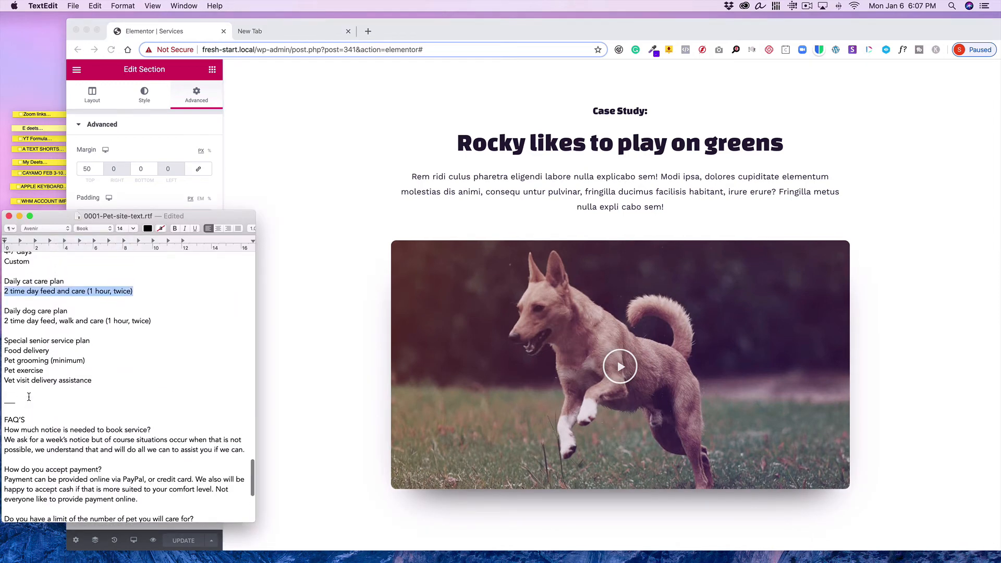
{"action": "left_click", "coordinate": [412, 168]}
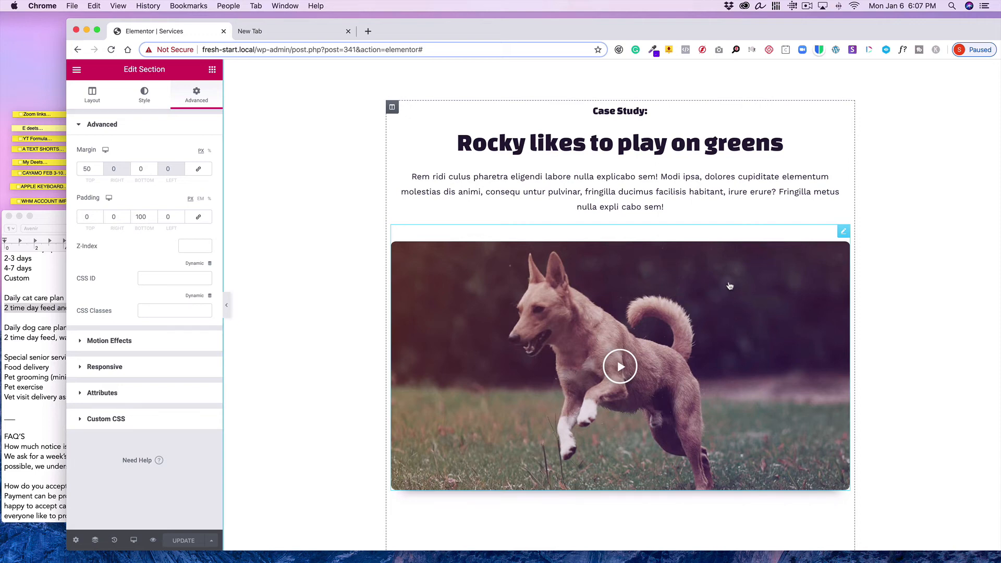
Exit to the WordPress dashboard and upload the '04-Mickey-DogVid - 20843.mp4' video to the Media Library
{"action": "left_click", "coordinate": [73, 71]}
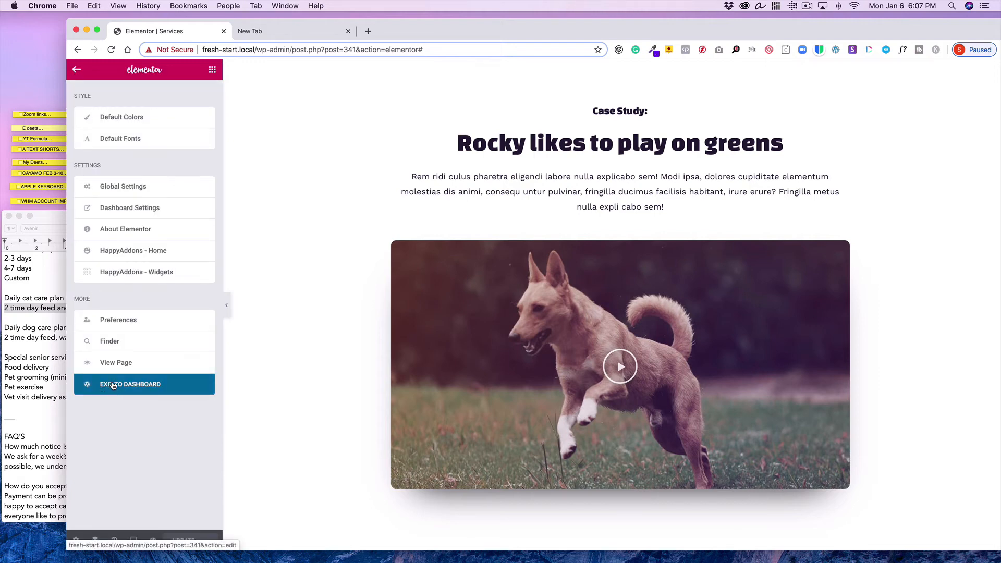
{"action": "left_click", "coordinate": [116, 386]}
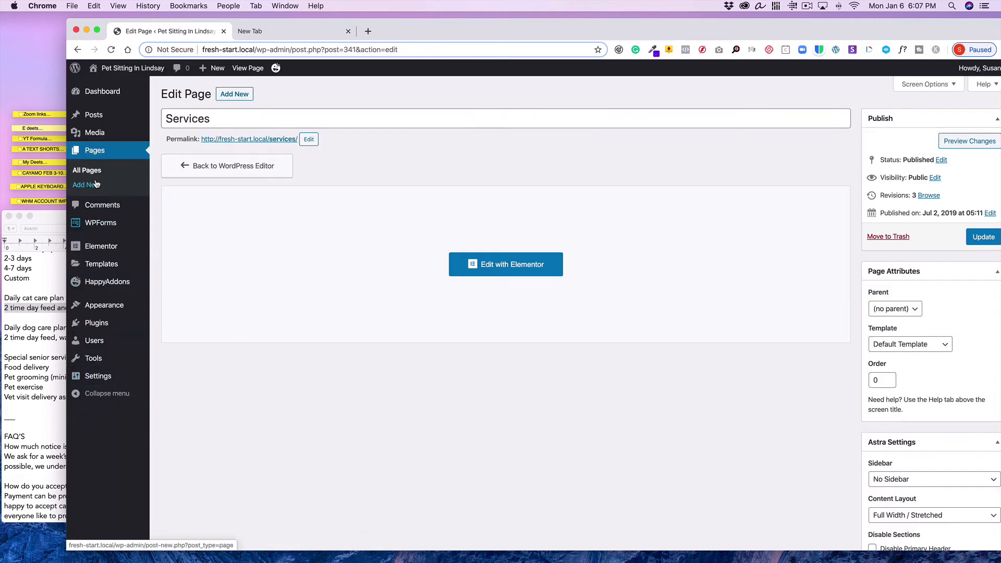
{"action": "mouse_move", "coordinate": [95, 132]}
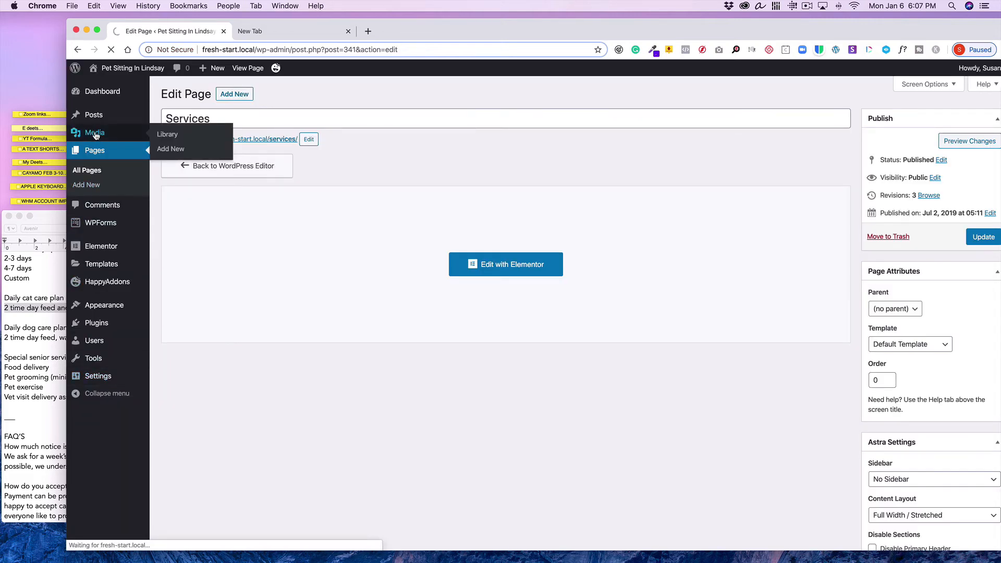
{"action": "left_click", "coordinate": [95, 133]}
{"action": "left_click_drag", "start_coordinate": [413, 25], "coordinate": [440, 19]}
{"action": "left_click", "coordinate": [291, 91]}
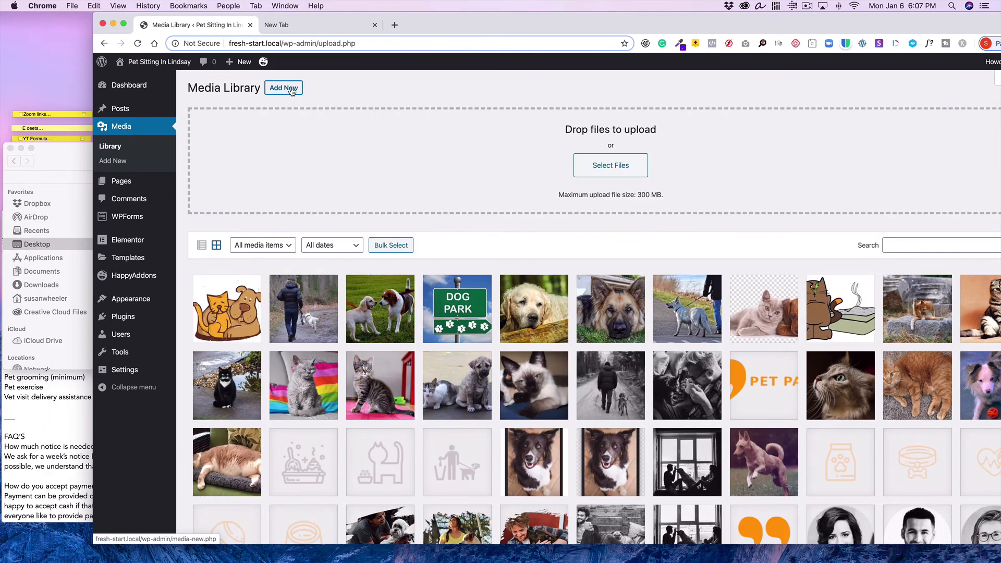
{"action": "left_click", "coordinate": [76, 160]}
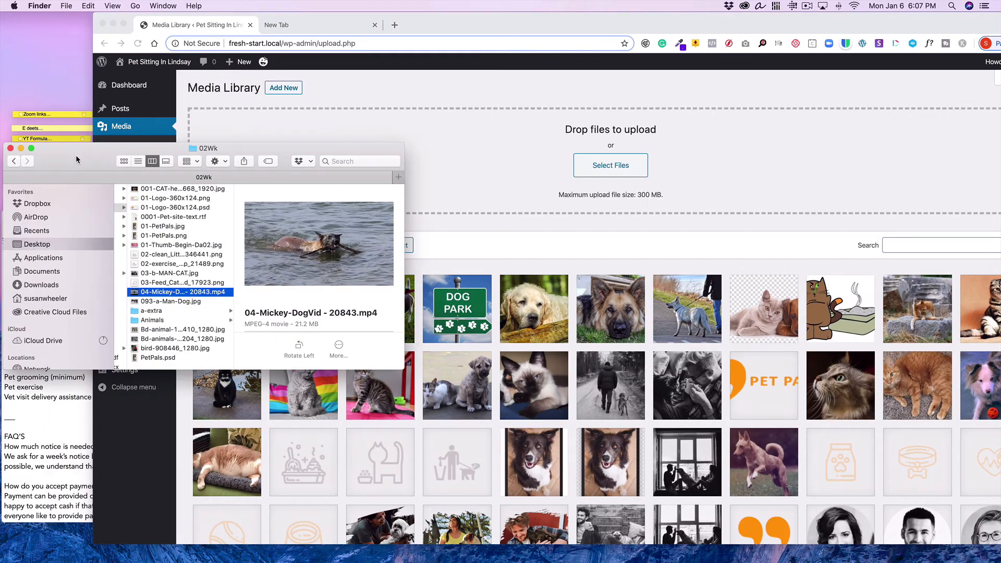
{"action": "left_click_drag", "start_coordinate": [134, 295], "coordinate": [320, 130]}
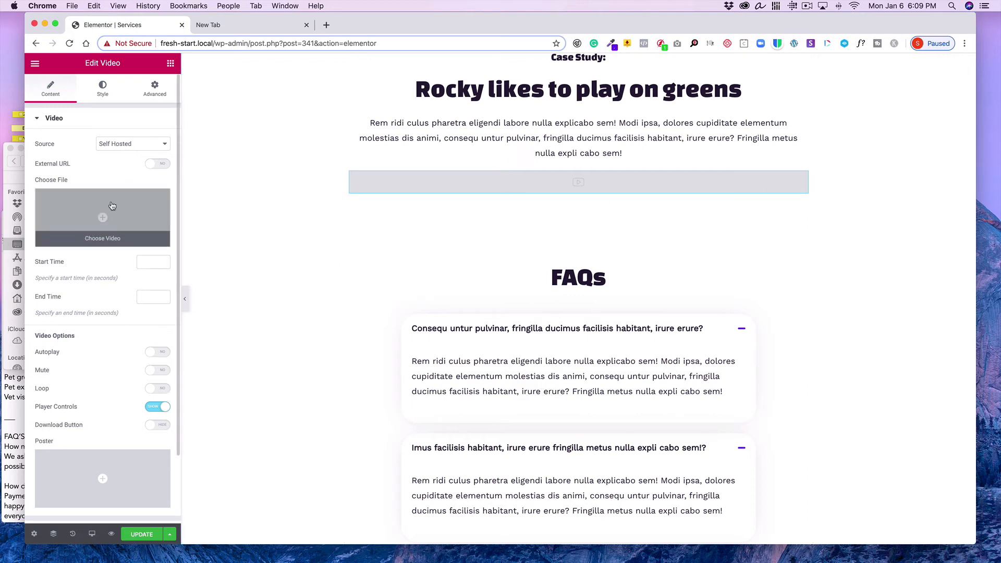
Insert the '04-Mickey-DogVid-20843.mp4' video from the Media Library as the case study video's self-hosted file
{"action": "left_click", "coordinate": [98, 214]}
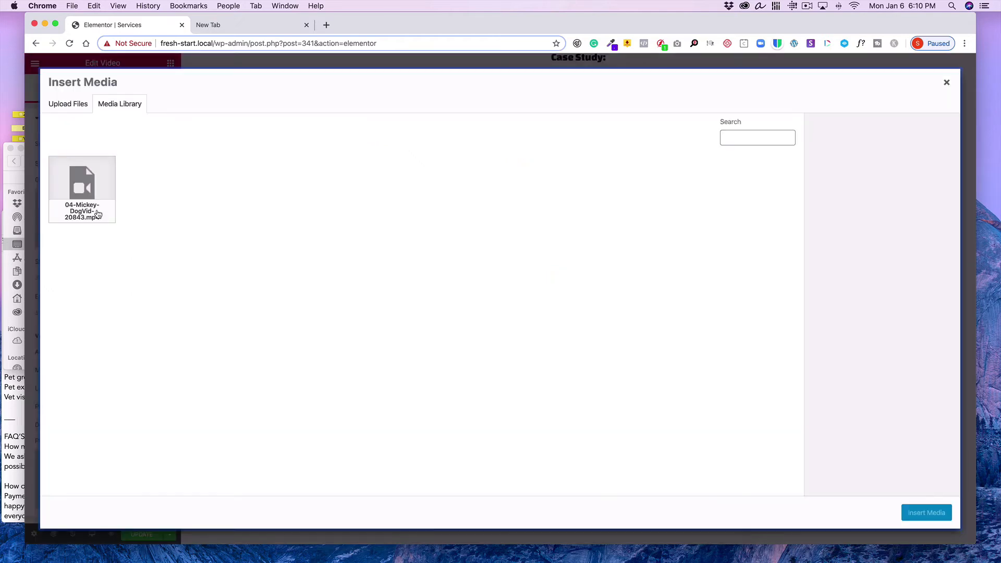
{"action": "left_click", "coordinate": [91, 204]}
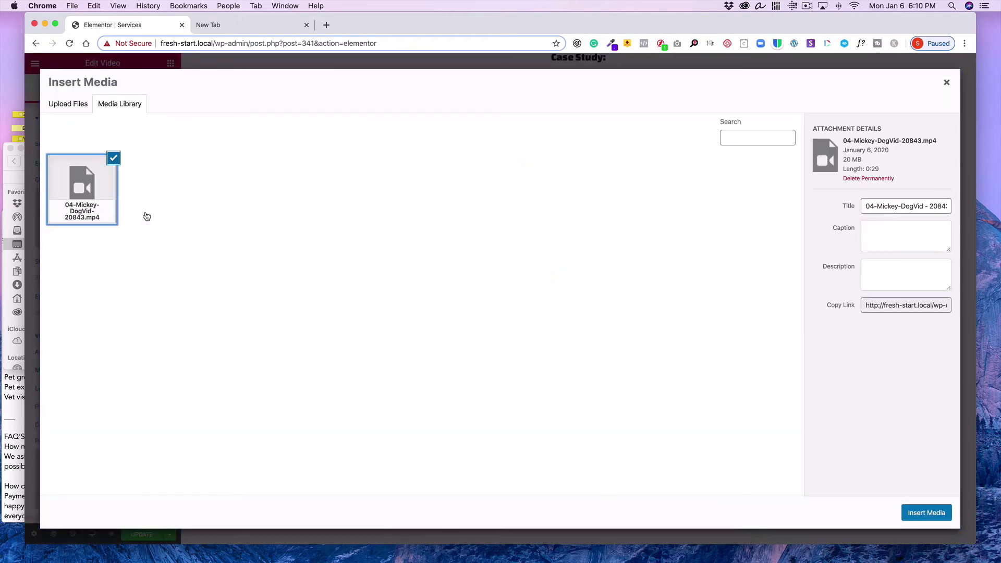
{"action": "left_click", "coordinate": [922, 513]}
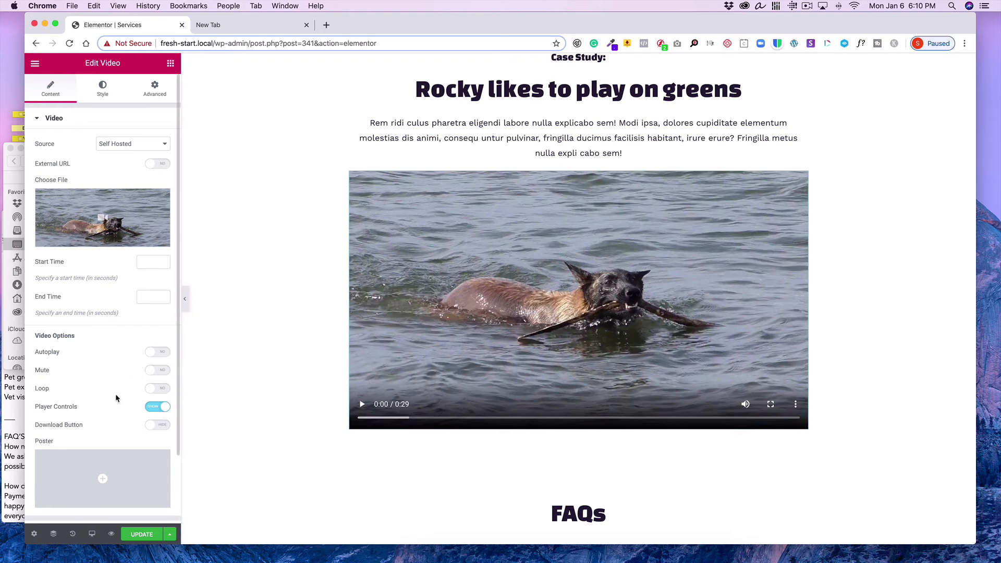
Edit the case study image box and change its title to 'Mickey Loves To Swim'
{"action": "scroll", "coordinate": [115, 395], "scroll_direction": "down", "scroll_amount": 3}
{"action": "scroll", "coordinate": [116, 399], "scroll_direction": "down", "scroll_amount": 1}
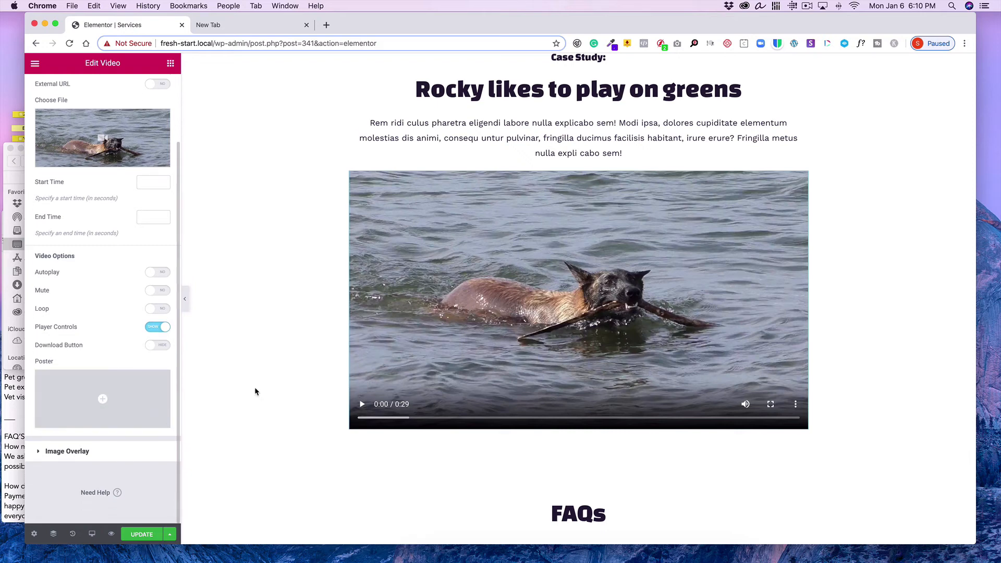
{"action": "scroll", "coordinate": [495, 361], "scroll_direction": "up", "scroll_amount": 5}
{"action": "scroll", "coordinate": [494, 361], "scroll_direction": "down", "scroll_amount": 4}
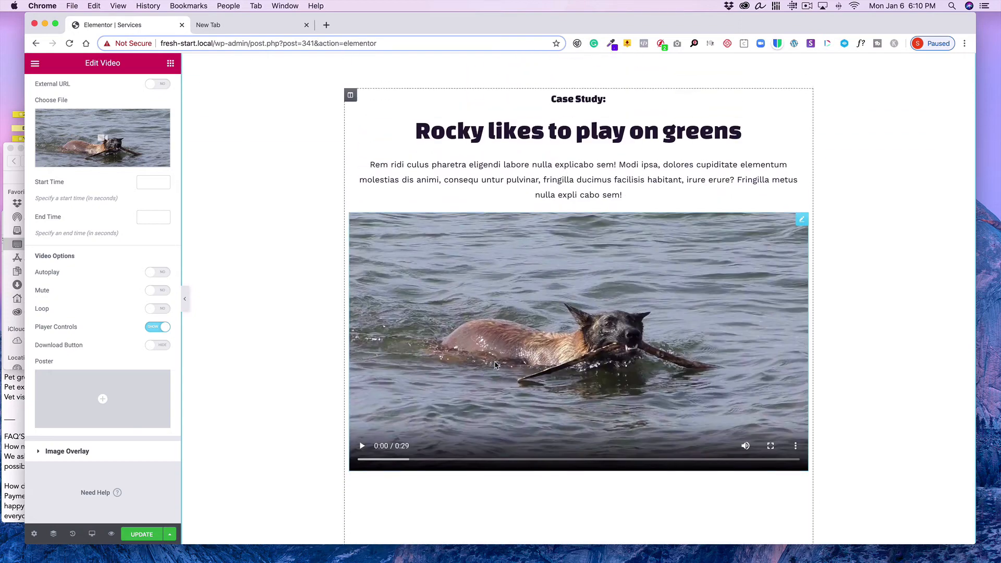
{"action": "scroll", "coordinate": [496, 365], "scroll_direction": "up", "scroll_amount": 4}
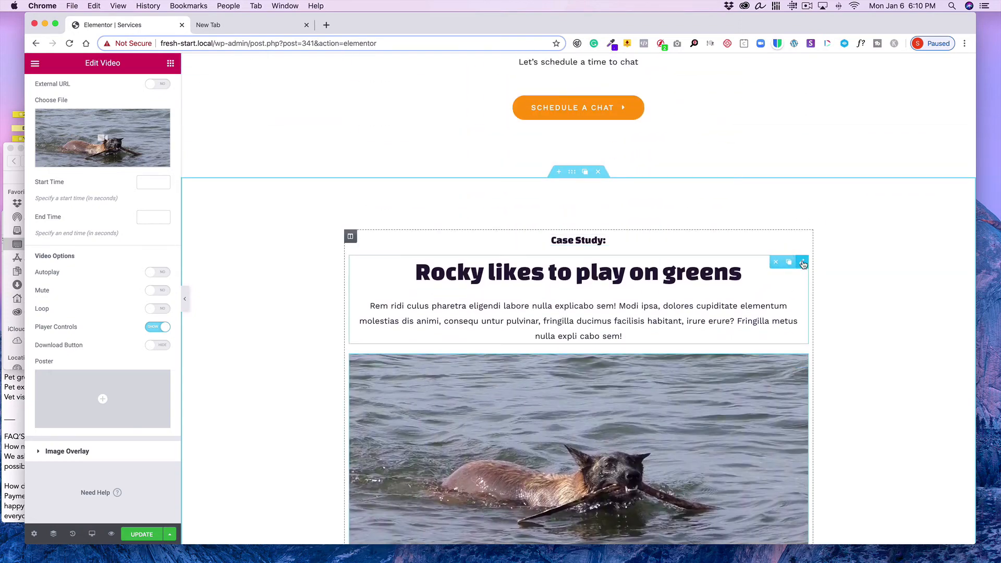
{"action": "left_click", "coordinate": [802, 262]}
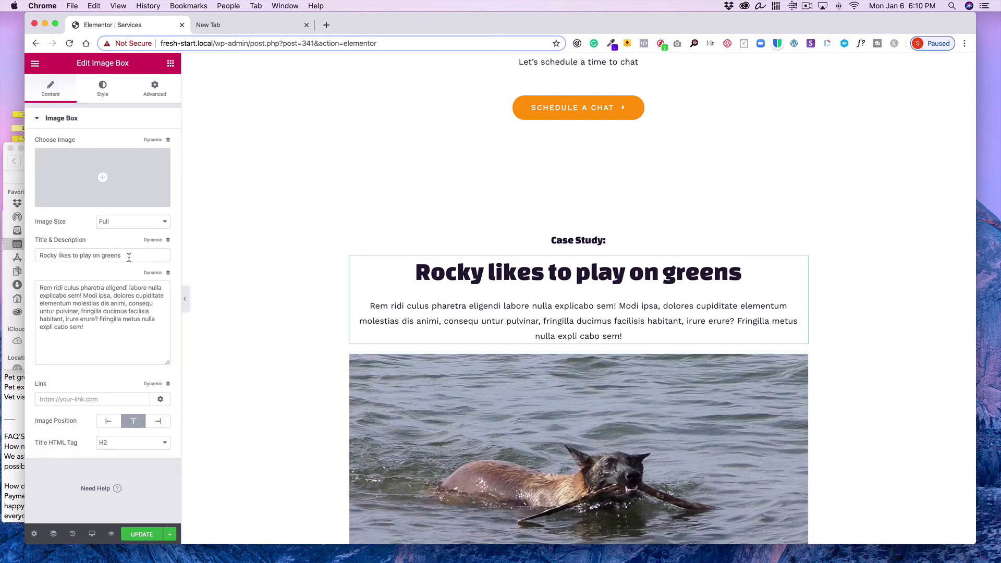
{"action": "left_click_drag", "start_coordinate": [129, 258], "coordinate": [29, 252]}
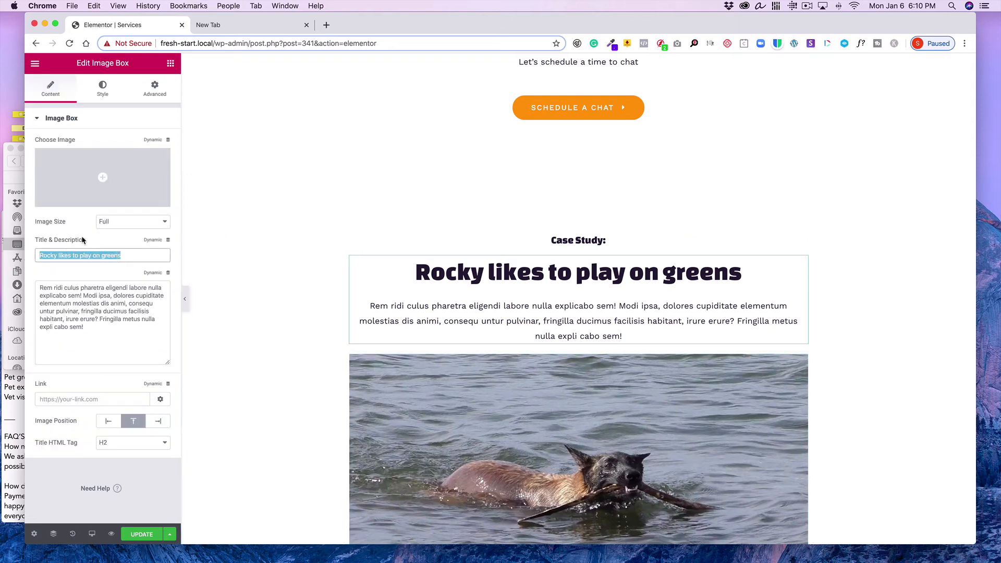
{"action": "type", "text": "Mickey"}
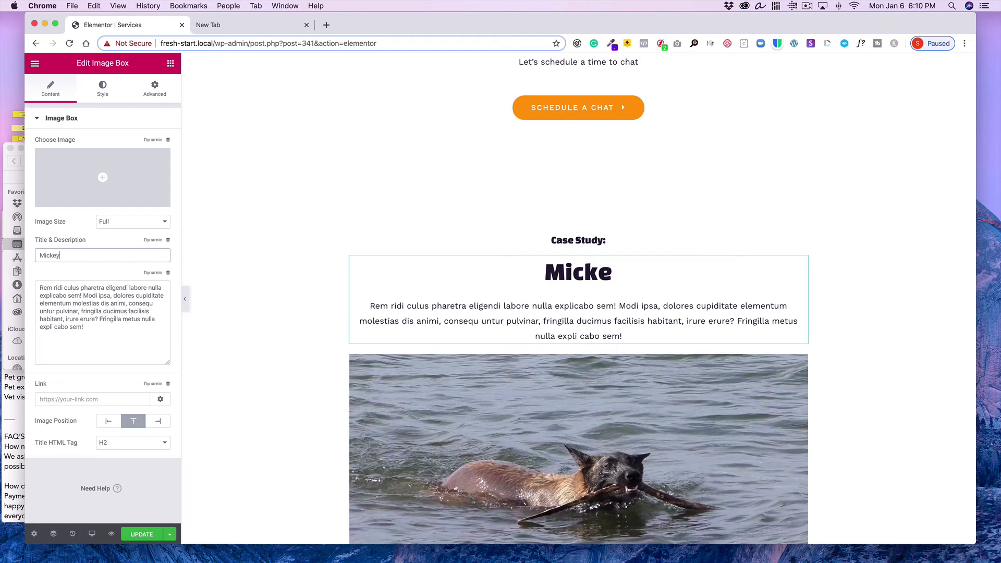
{"action": "type", "text": " Loves "}
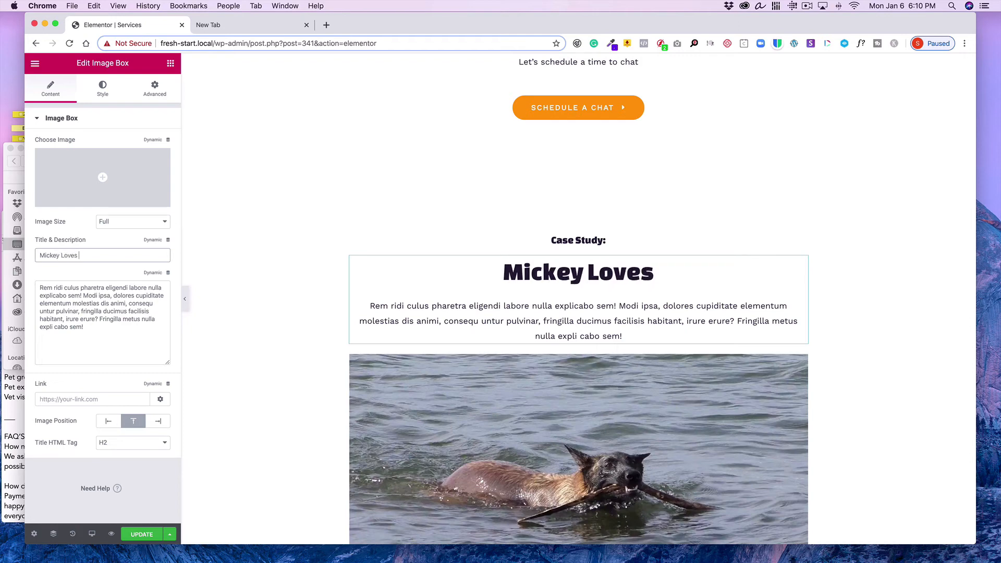
{"action": "type", "text": "To Swim"}
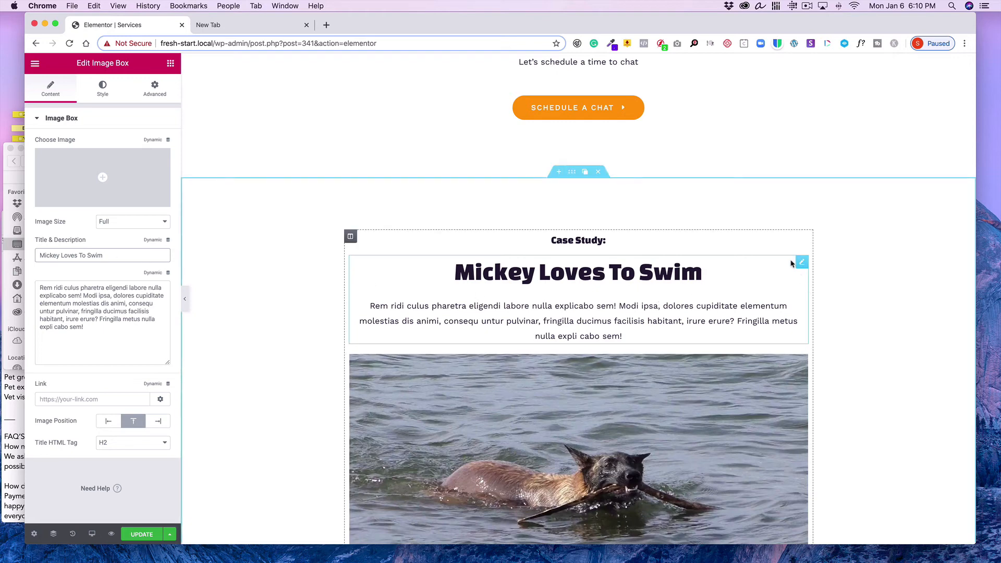
Replace the image box description with 'One of our top dogs likes to swim and fetch branches.'
{"action": "left_click_drag", "start_coordinate": [96, 327], "coordinate": [40, 272]}
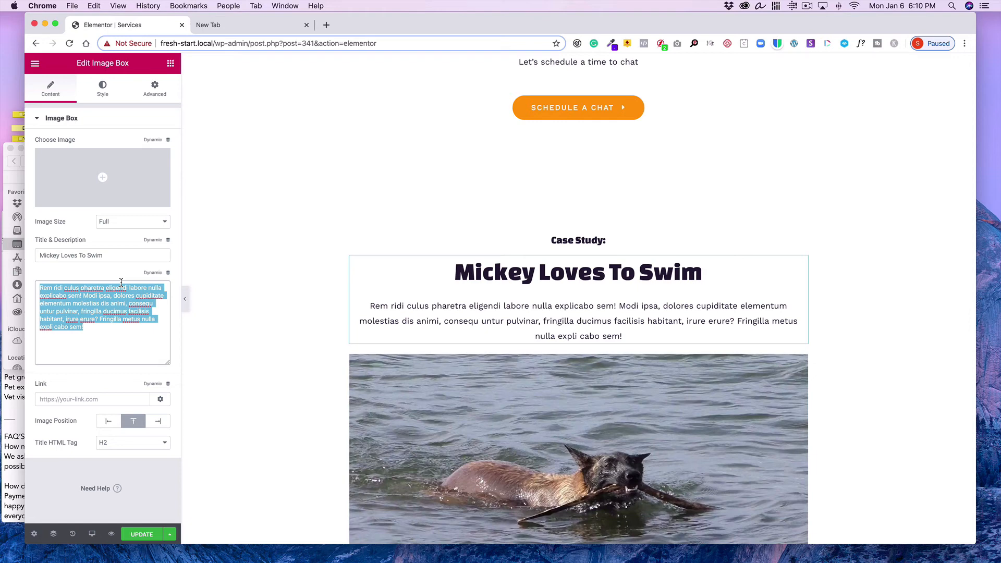
{"action": "type", "text": "One of "}
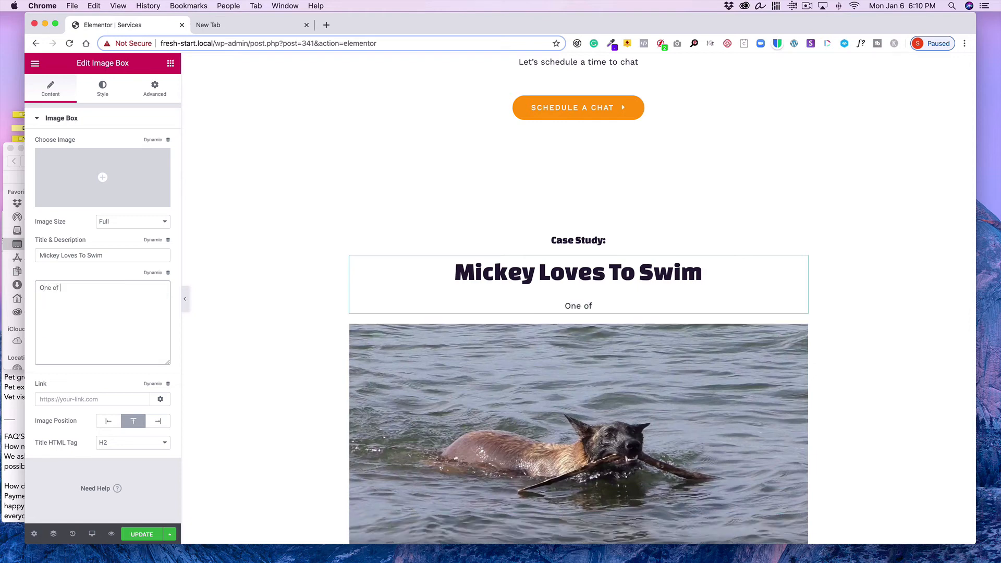
{"action": "type", "text": "our top dogs l"}
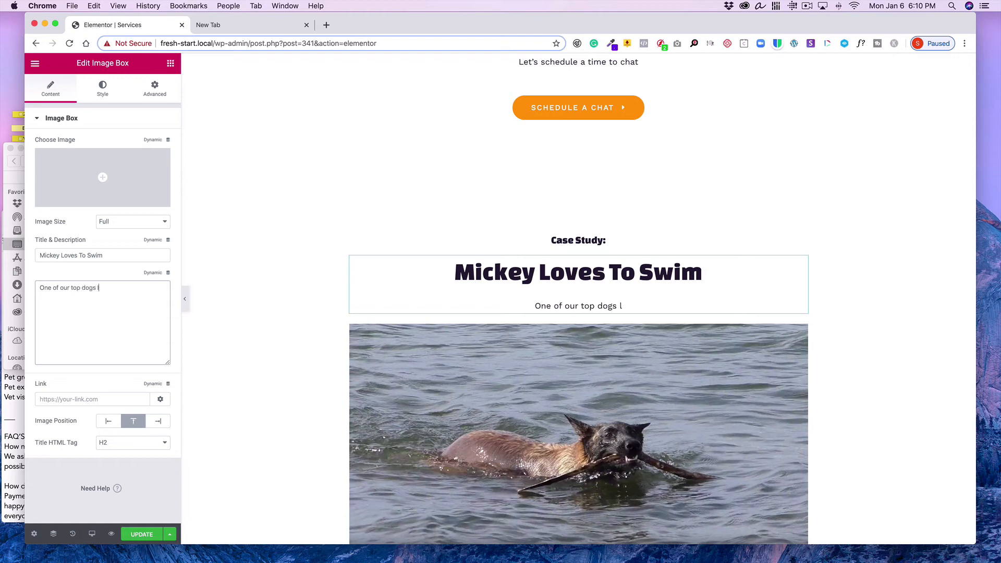
{"action": "type", "text": "ikes to "}
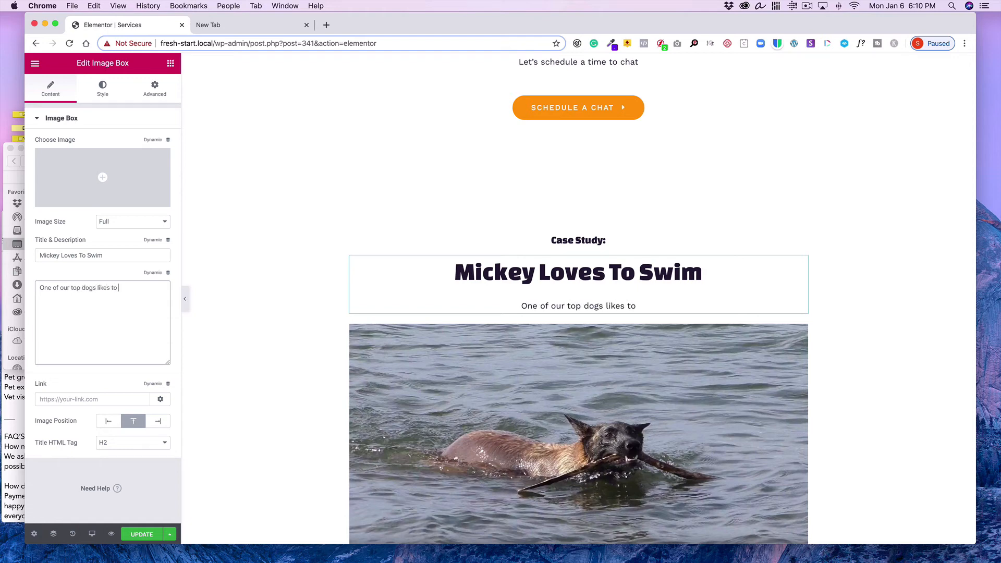
{"action": "type", "text": "swim and "}
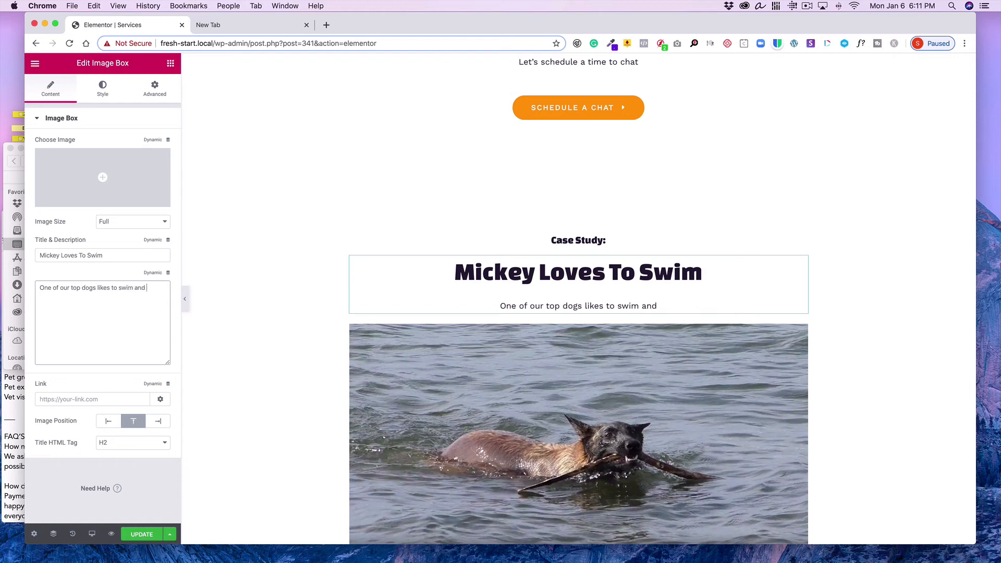
{"action": "type", "text": "fetch"}
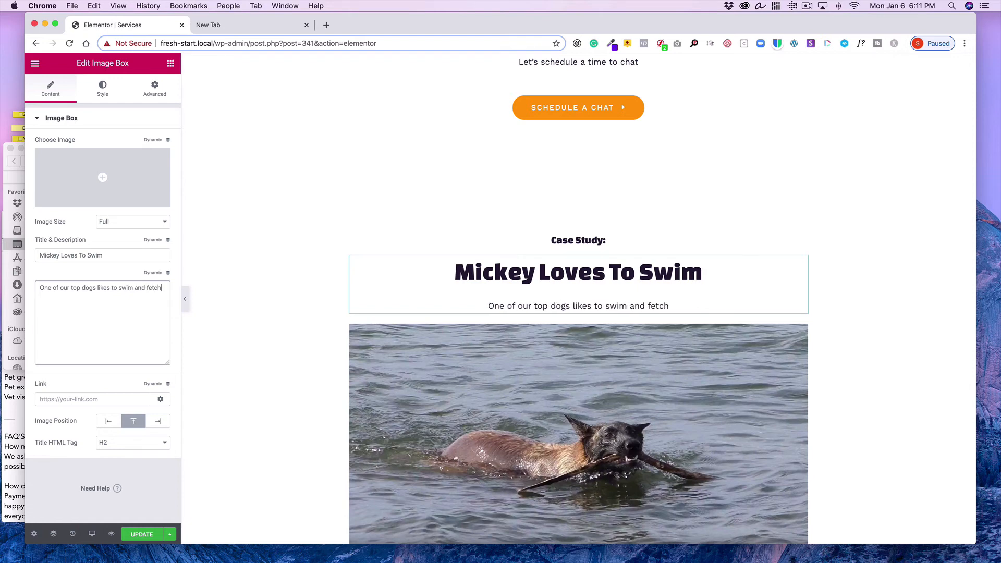
{"action": "type", "text": " branc"}
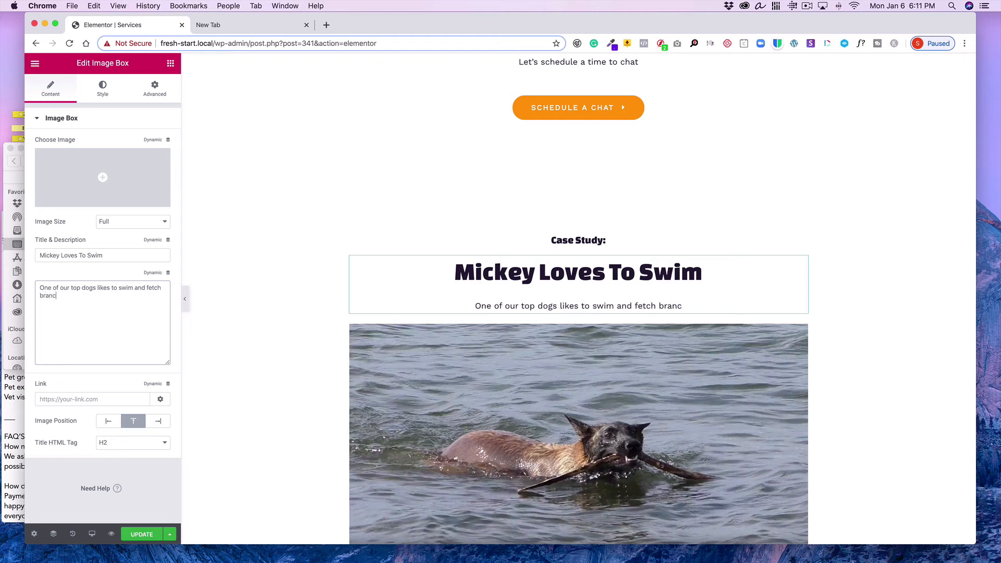
{"action": "type", "text": "hes."}
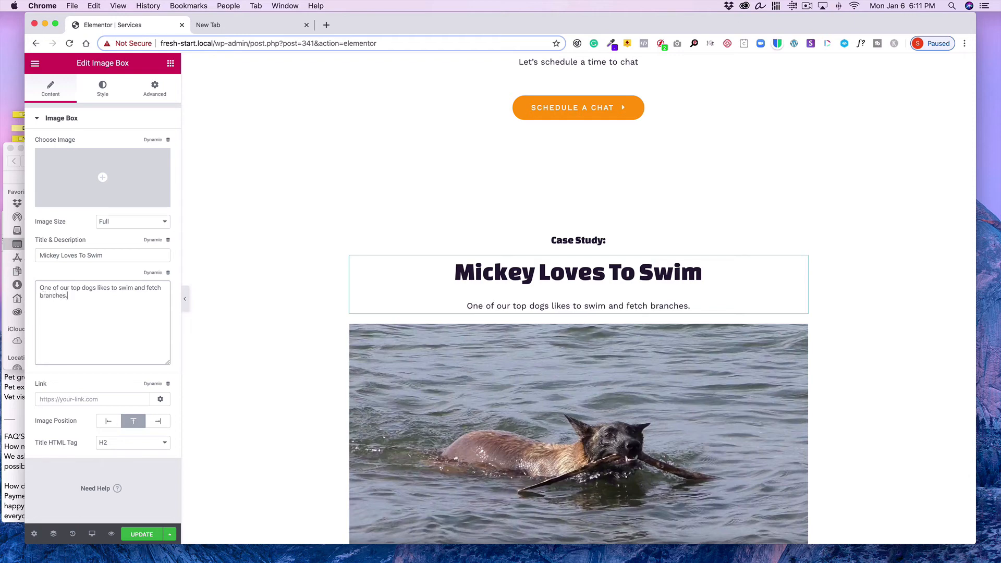
Update the page in the Elementor editor
{"action": "scroll", "coordinate": [466, 332], "scroll_direction": "down", "scroll_amount": 6}
{"action": "scroll", "coordinate": [467, 332], "scroll_direction": "down", "scroll_amount": 2}
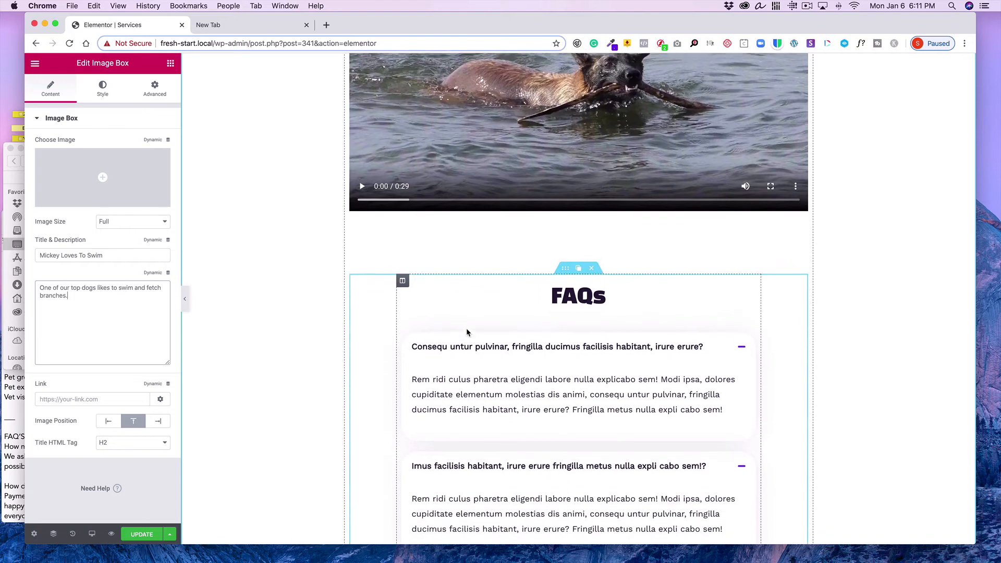
{"action": "left_click", "coordinate": [152, 535]}
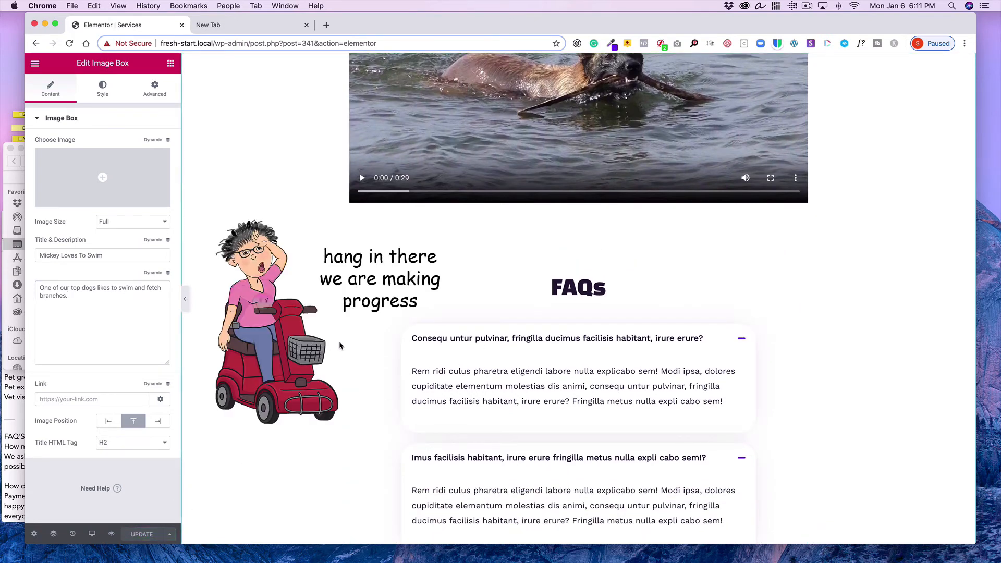
Exit to the WordPress dashboard and update the Services page from its edit screen
{"action": "scroll", "coordinate": [351, 359], "scroll_direction": "up", "scroll_amount": 4}
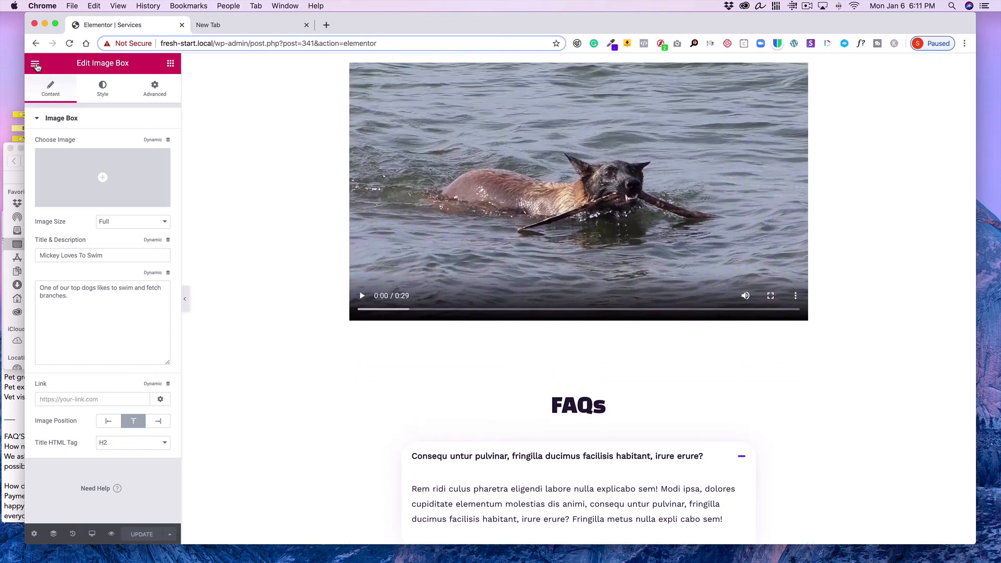
{"action": "left_click", "coordinate": [35, 65]}
{"action": "left_click", "coordinate": [106, 387]}
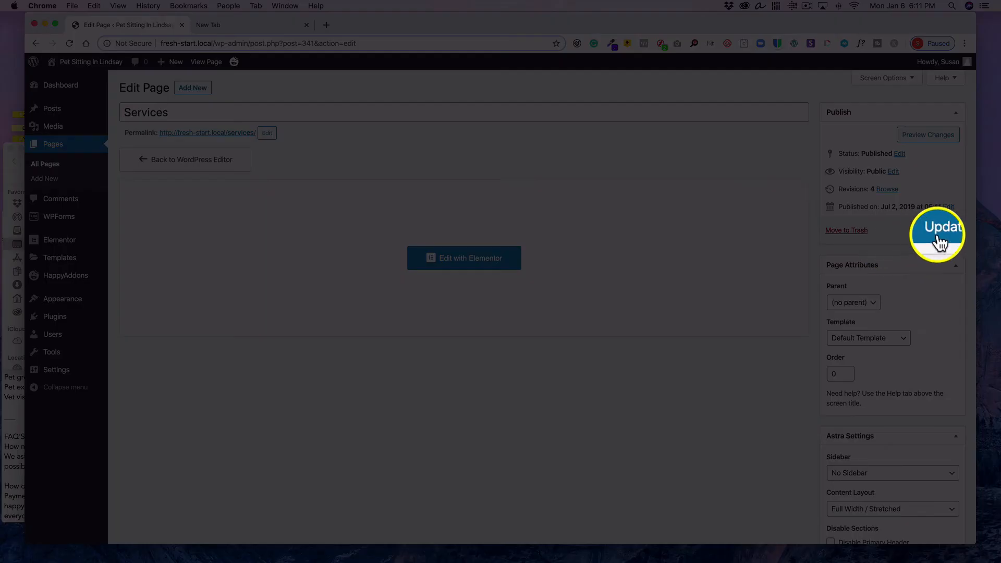
{"action": "left_click", "coordinate": [941, 230]}
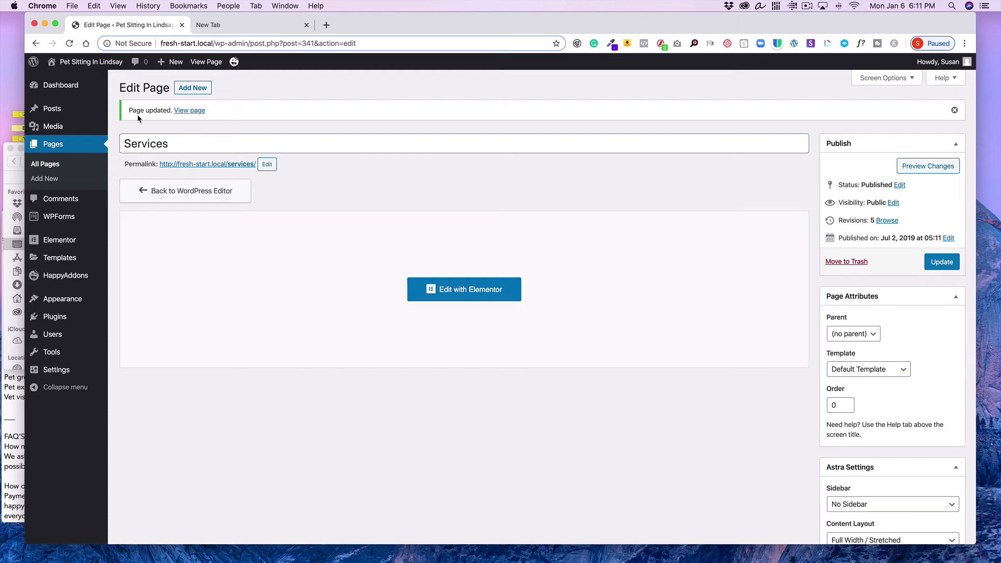
View the live Services page, scroll to the case study and play then pause its video
{"action": "left_click", "coordinate": [188, 112]}
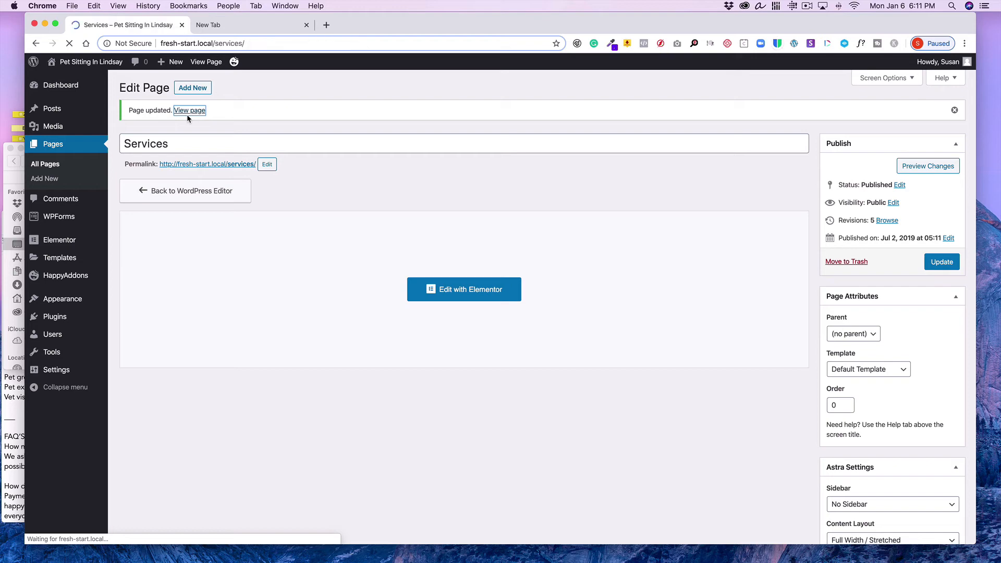
{"action": "scroll", "coordinate": [196, 239], "scroll_direction": "down", "scroll_amount": 2}
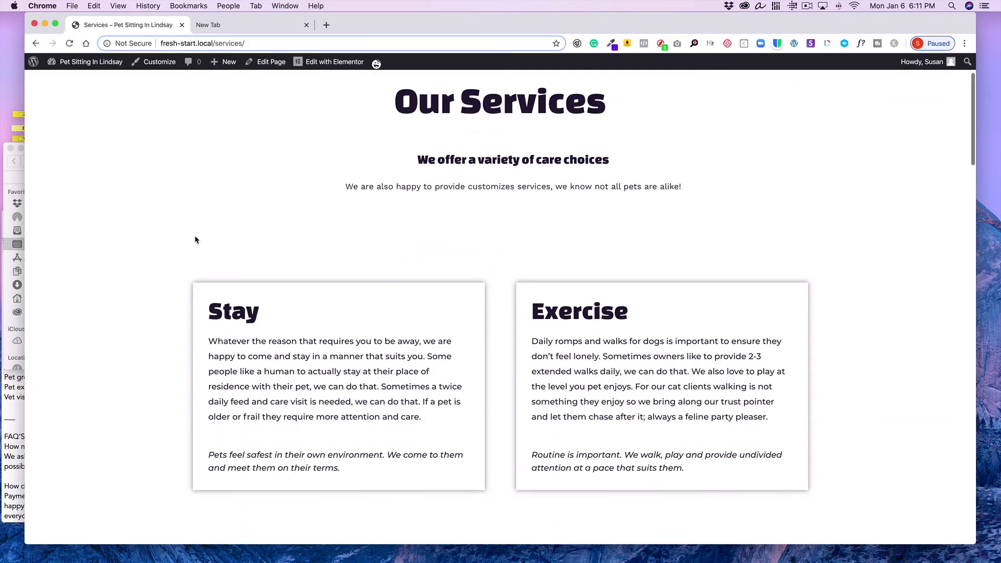
{"action": "scroll", "coordinate": [195, 240], "scroll_direction": "down", "scroll_amount": 10}
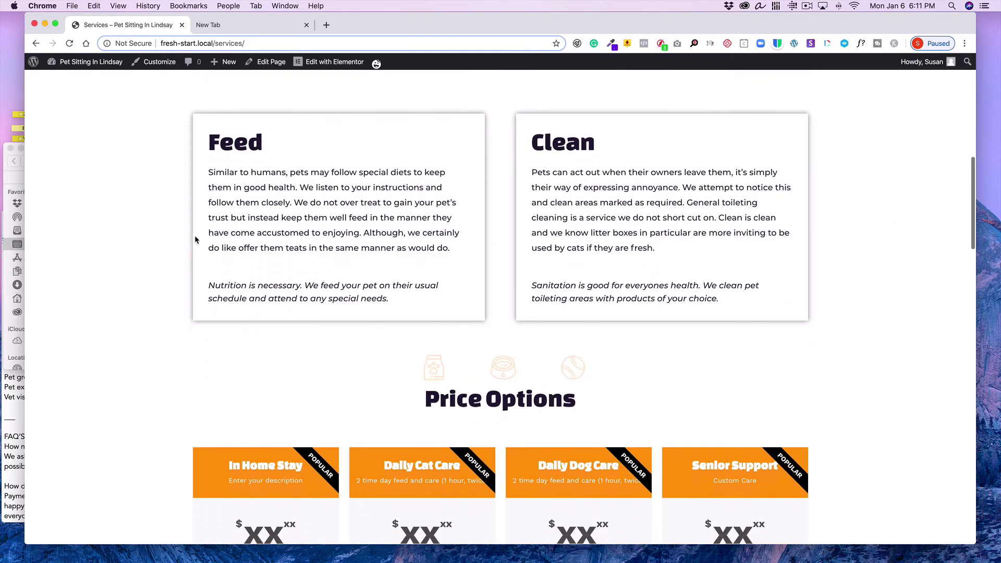
{"action": "scroll", "coordinate": [195, 239], "scroll_direction": "down", "scroll_amount": 7}
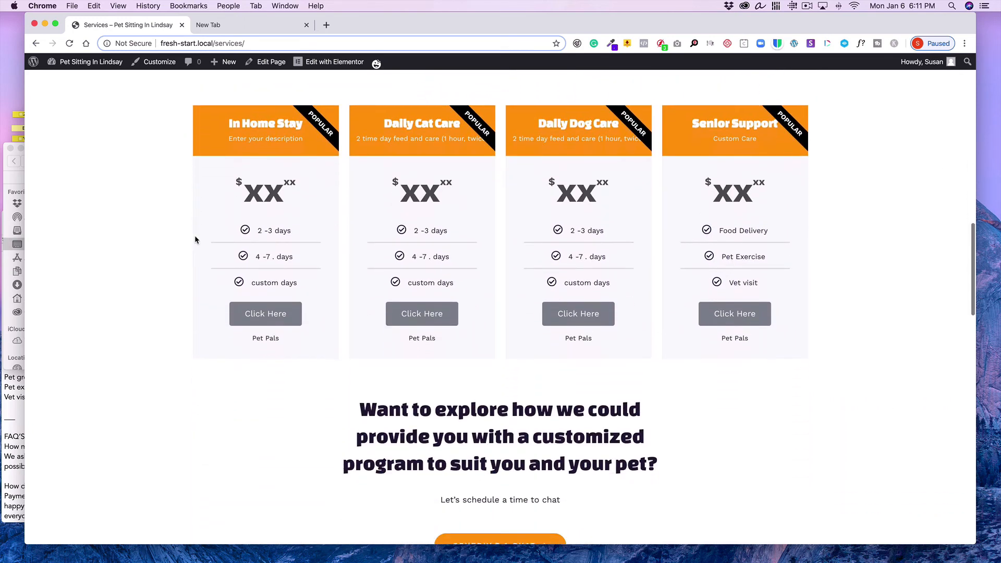
{"action": "scroll", "coordinate": [195, 239], "scroll_direction": "down", "scroll_amount": 8}
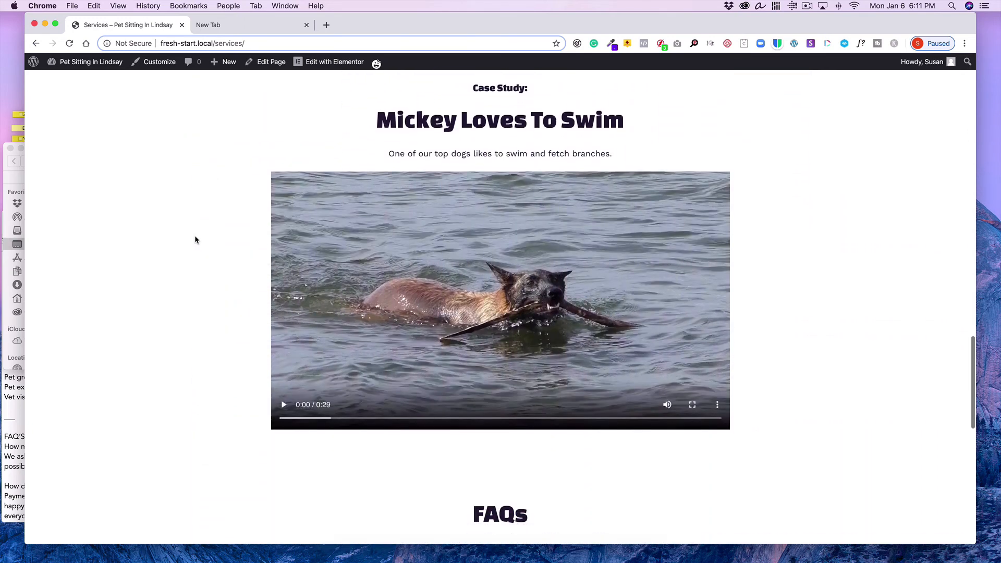
{"action": "left_click", "coordinate": [283, 406]}
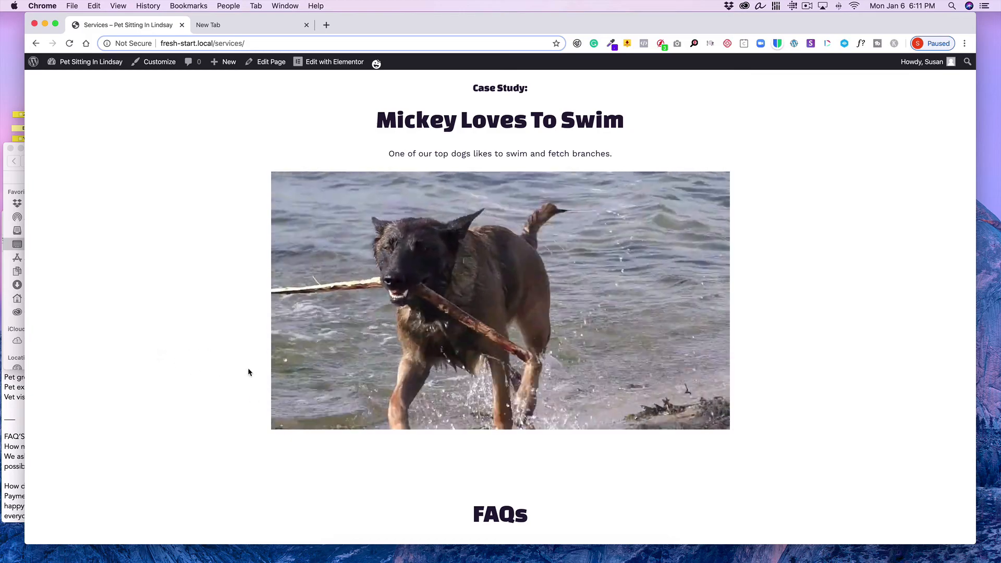
{"action": "mouse_move", "coordinate": [284, 407]}
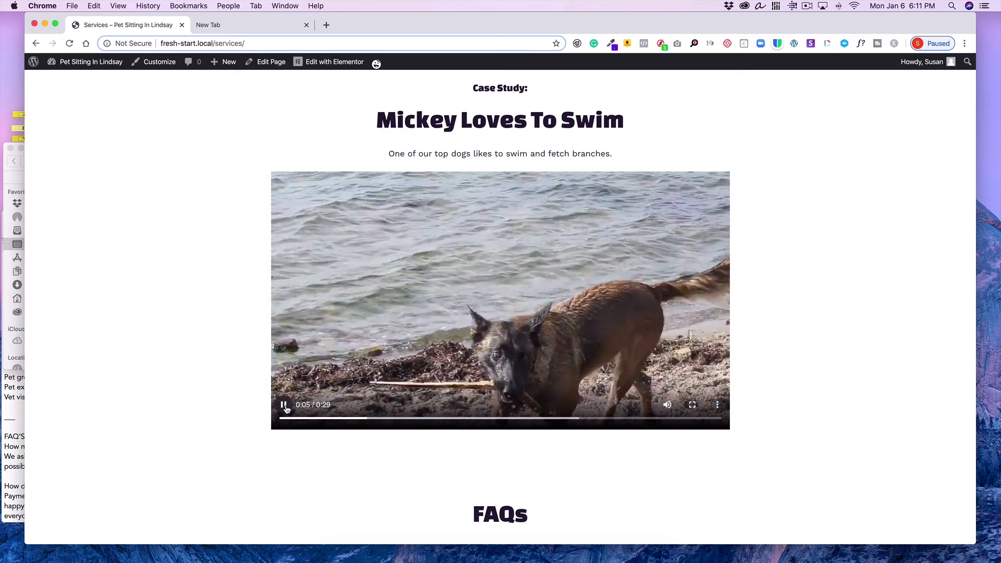
{"action": "left_click", "coordinate": [284, 407]}
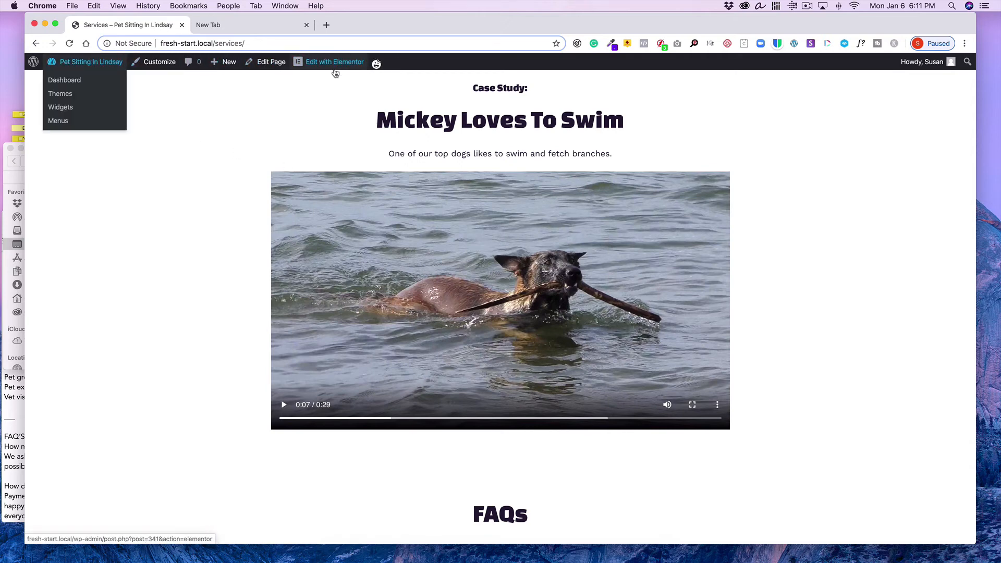
Reopen the Services page in the Elementor editor
{"action": "mouse_move", "coordinate": [378, 64]}
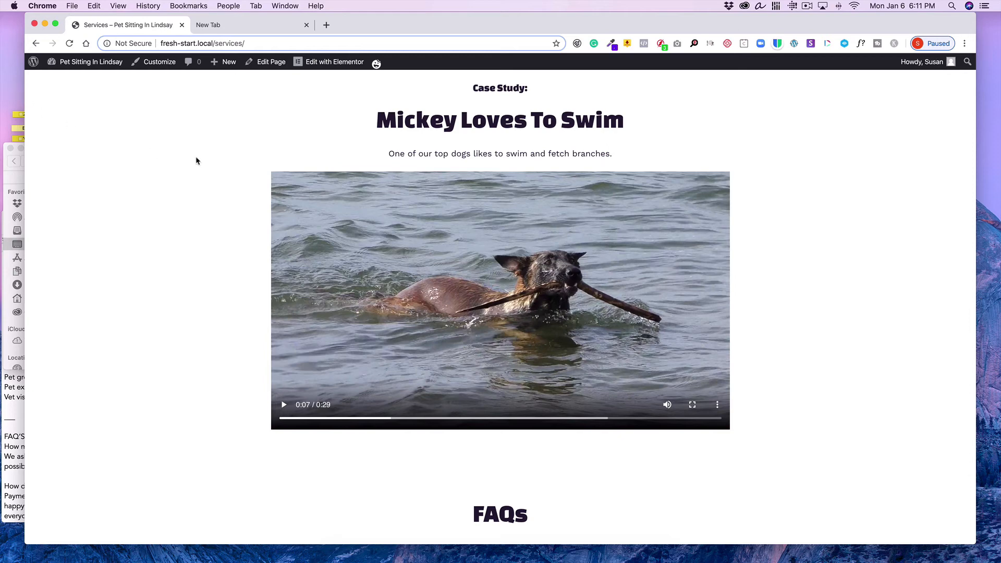
{"action": "mouse_move", "coordinate": [75, 67]}
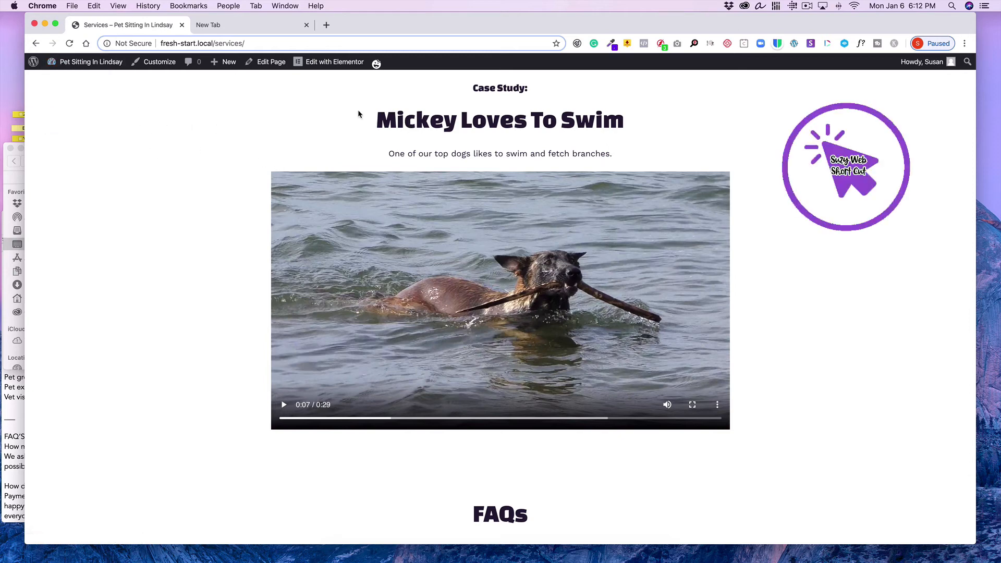
{"action": "left_click", "coordinate": [342, 64]}
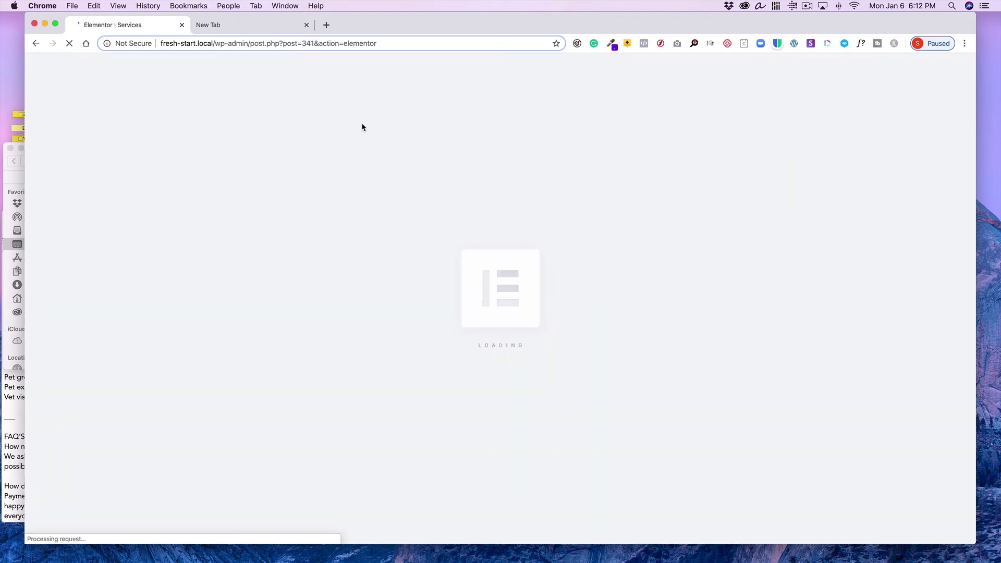
Scroll to the FAQs section, open its accordion for editing and collapse the first three items
{"action": "scroll", "coordinate": [331, 357], "scroll_direction": "down", "scroll_amount": 20}
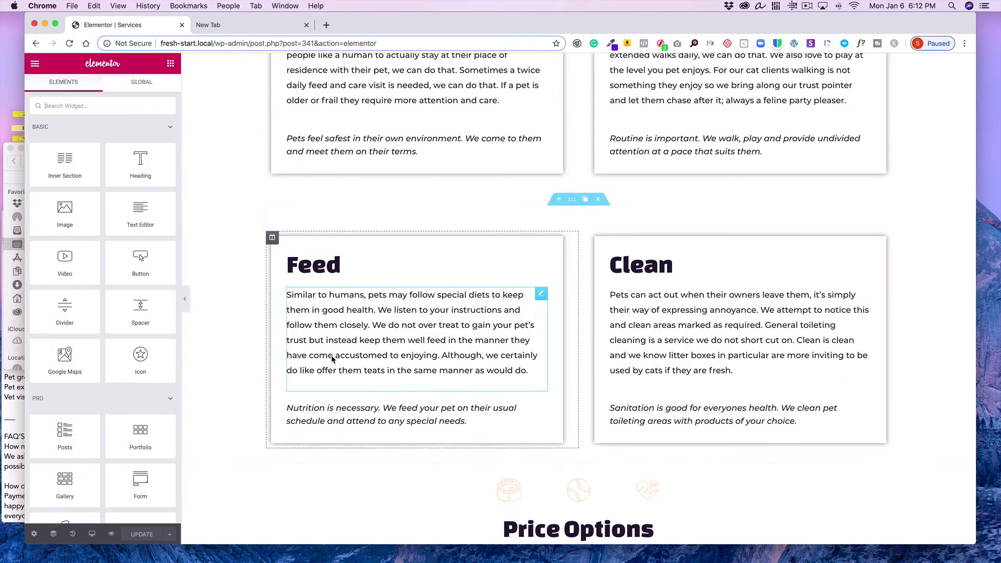
{"action": "scroll", "coordinate": [332, 360], "scroll_direction": "down", "scroll_amount": 15}
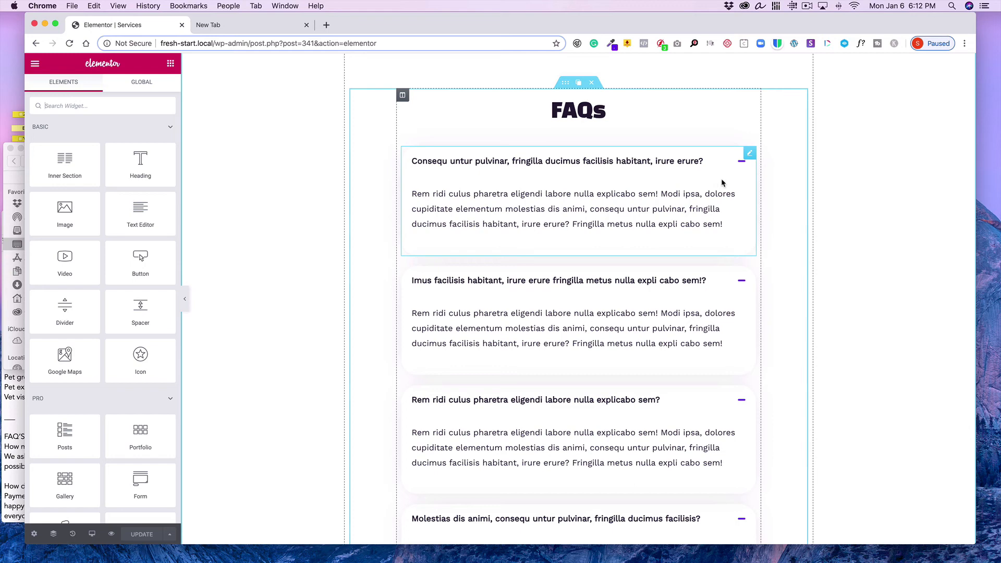
{"action": "left_click", "coordinate": [751, 154]}
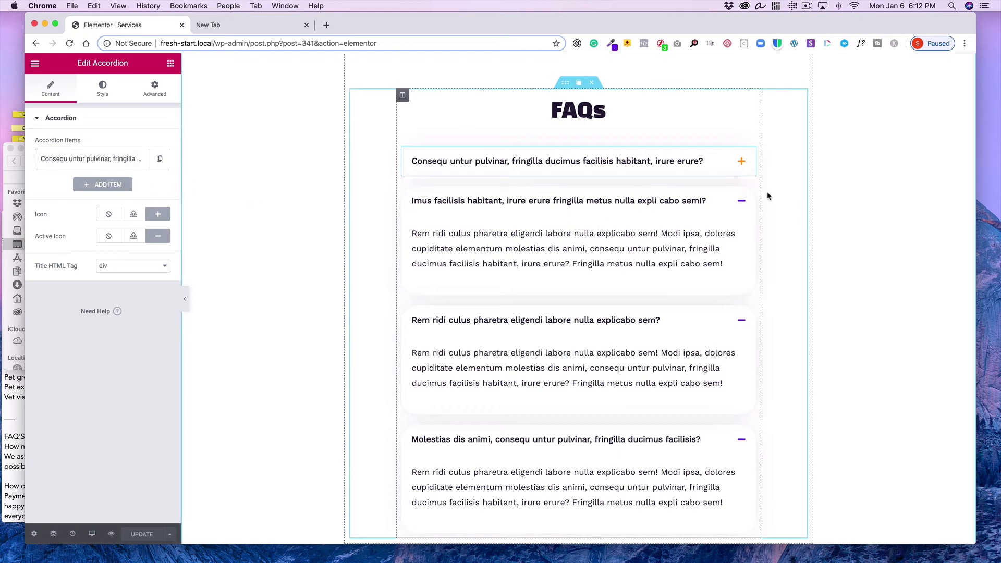
{"action": "left_click", "coordinate": [750, 193]}
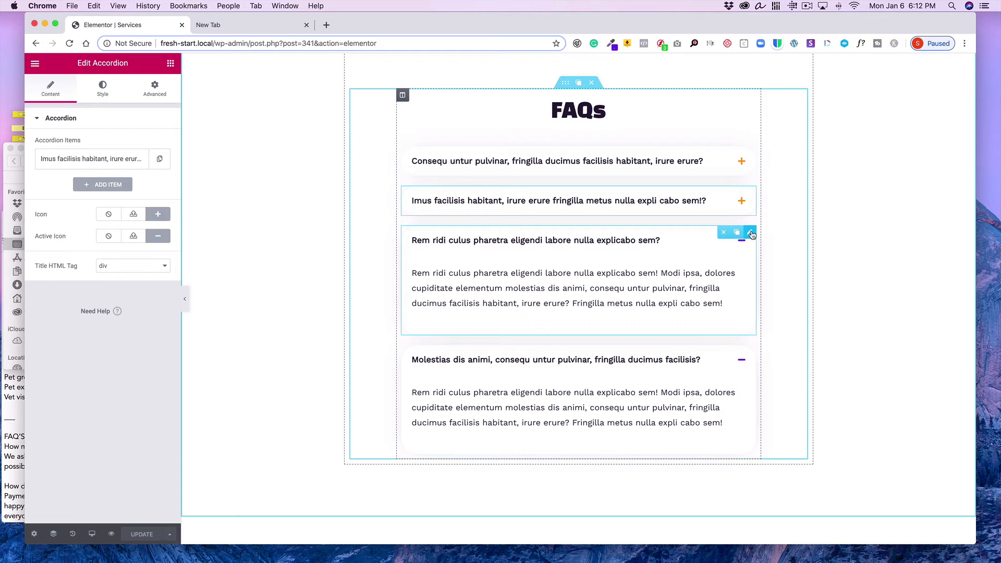
{"action": "left_click", "coordinate": [751, 234]}
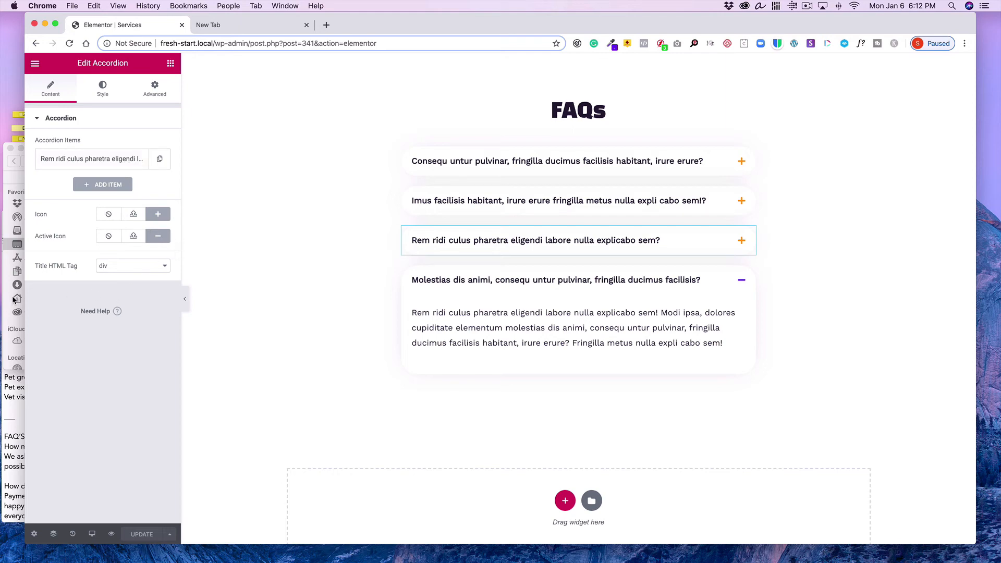
Copy the question 'How much notice is needed to book service?' from the text document and paste it as the third accordion item's title
{"action": "left_click", "coordinate": [16, 376]}
{"action": "scroll", "coordinate": [67, 340], "scroll_direction": "down", "scroll_amount": 6}
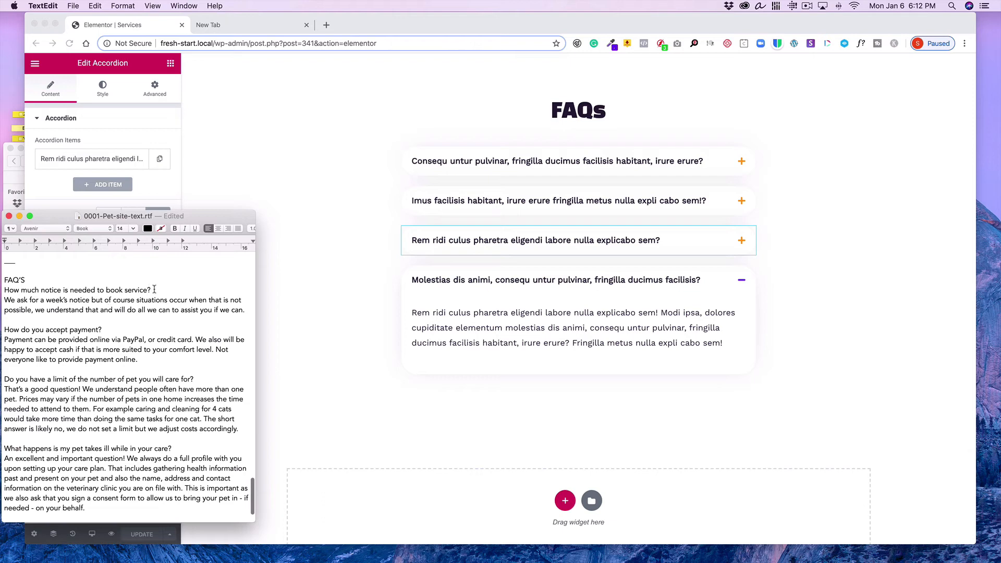
{"action": "left_click_drag", "start_coordinate": [151, 290], "coordinate": [2, 291]}
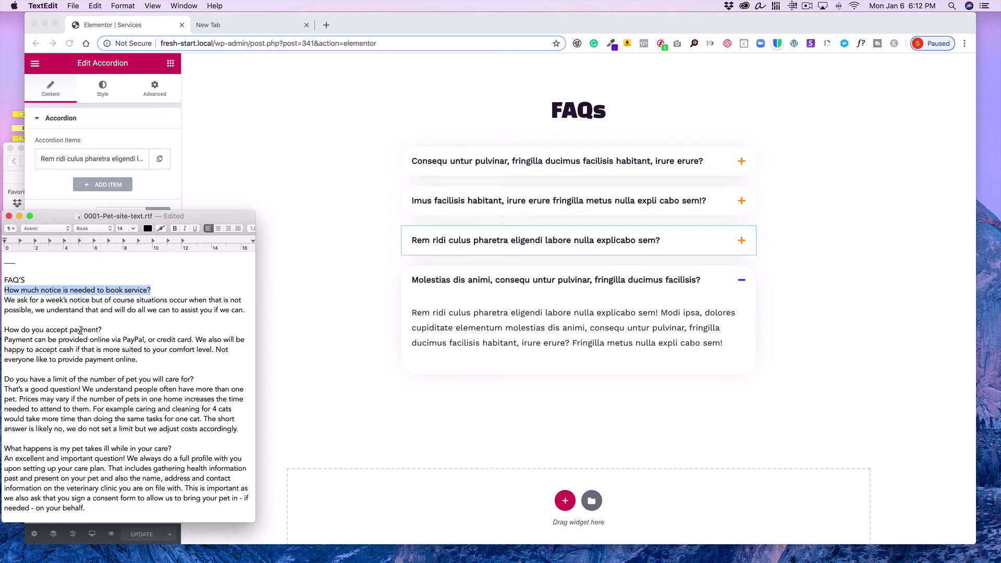
{"action": "left_click", "coordinate": [94, 6]}
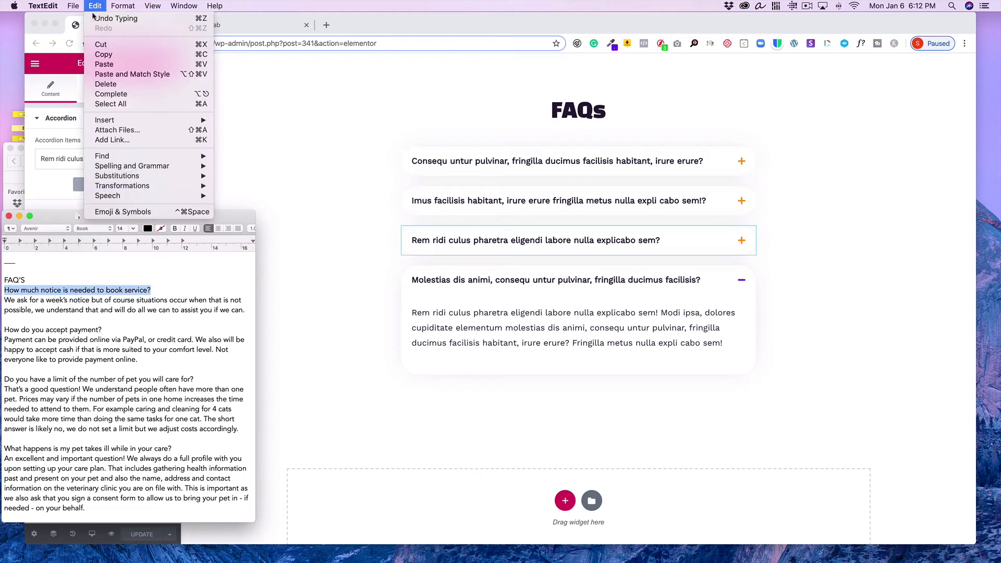
{"action": "left_click", "coordinate": [104, 56]}
{"action": "left_click", "coordinate": [60, 161]}
{"action": "left_click", "coordinate": [59, 161]}
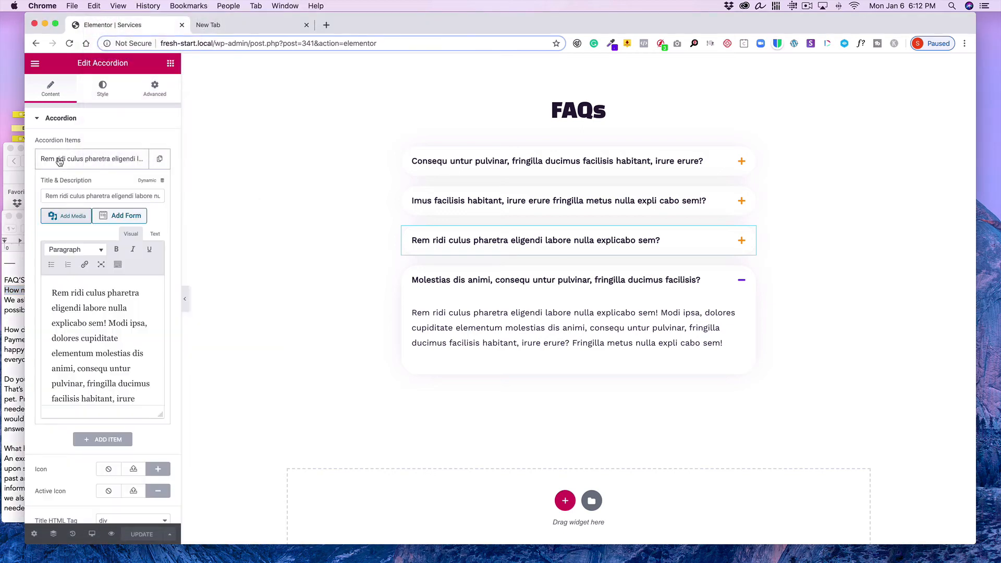
{"action": "left_click", "coordinate": [82, 193]}
{"action": "key", "text": "super+a"}
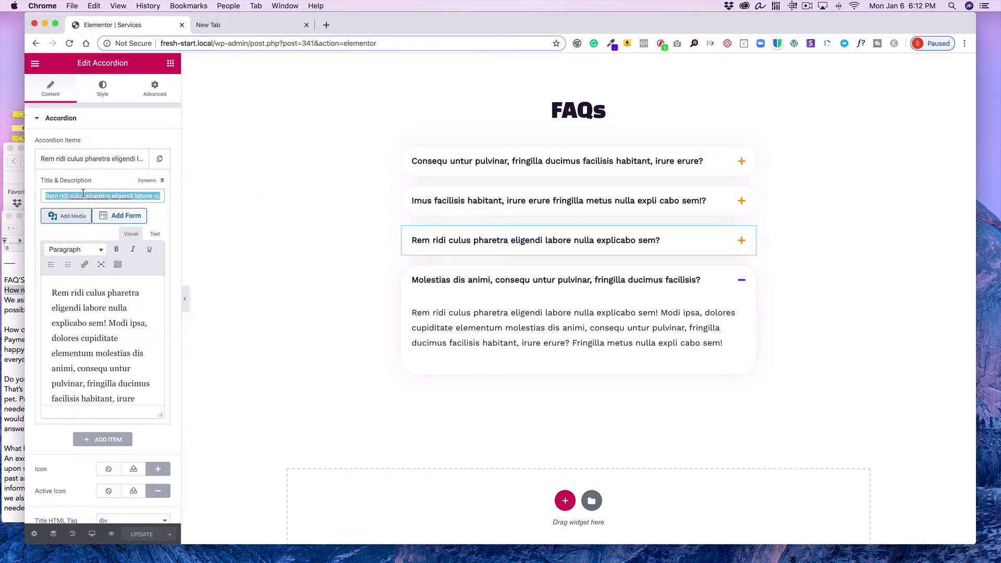
{"action": "left_click", "coordinate": [94, 6]}
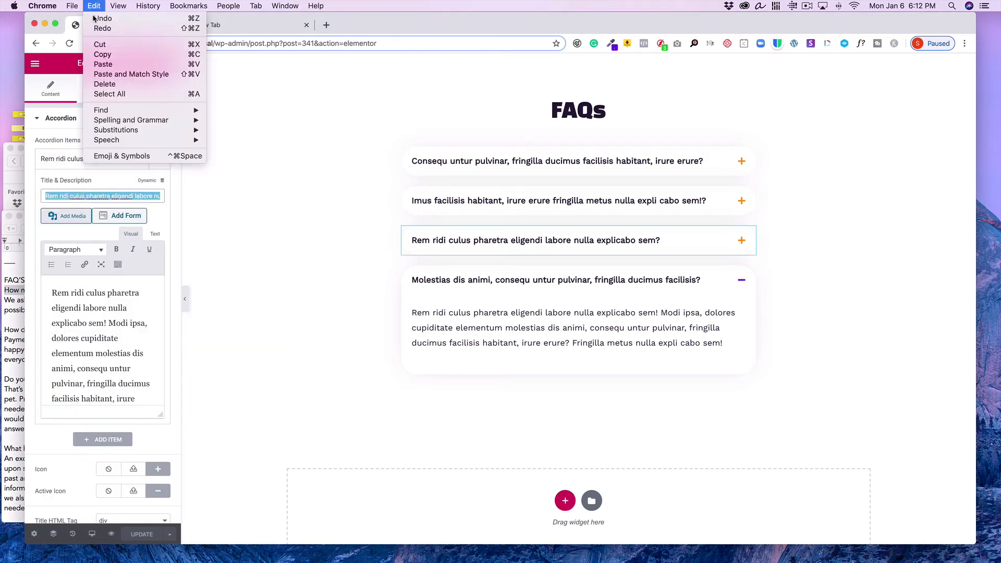
{"action": "left_click", "coordinate": [99, 64]}
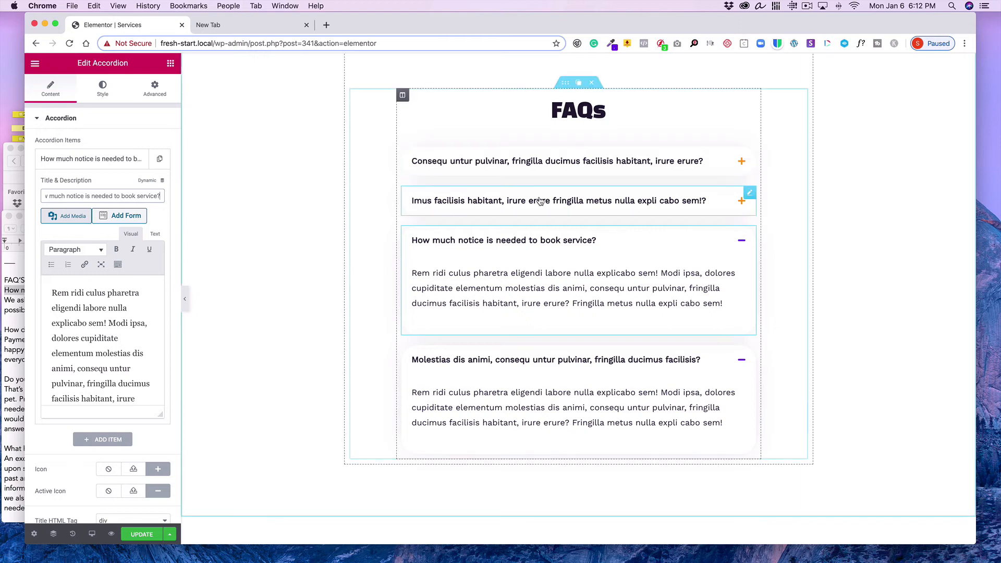
Move the 'How much notice is needed to book service?' item to the top of the accordion
{"action": "left_click", "coordinate": [101, 160]}
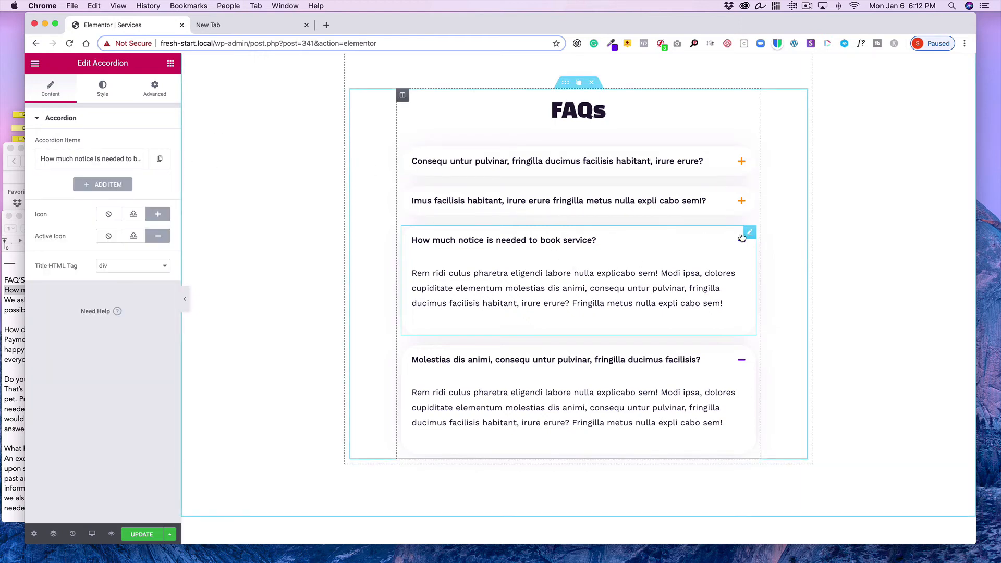
{"action": "mouse_move", "coordinate": [751, 237]}
{"action": "left_click_drag", "start_coordinate": [751, 235], "coordinate": [741, 151]}
{"action": "mouse_move", "coordinate": [749, 152]}
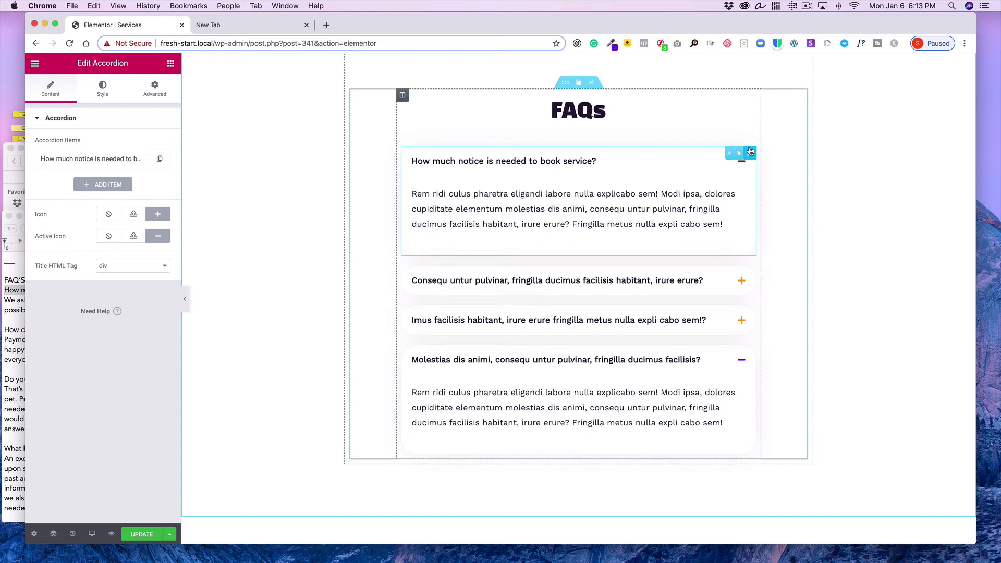
Replace that item's placeholder description with the week's-notice answer copied from the text document
{"action": "left_click", "coordinate": [117, 164]}
{"action": "left_click", "coordinate": [8, 305]}
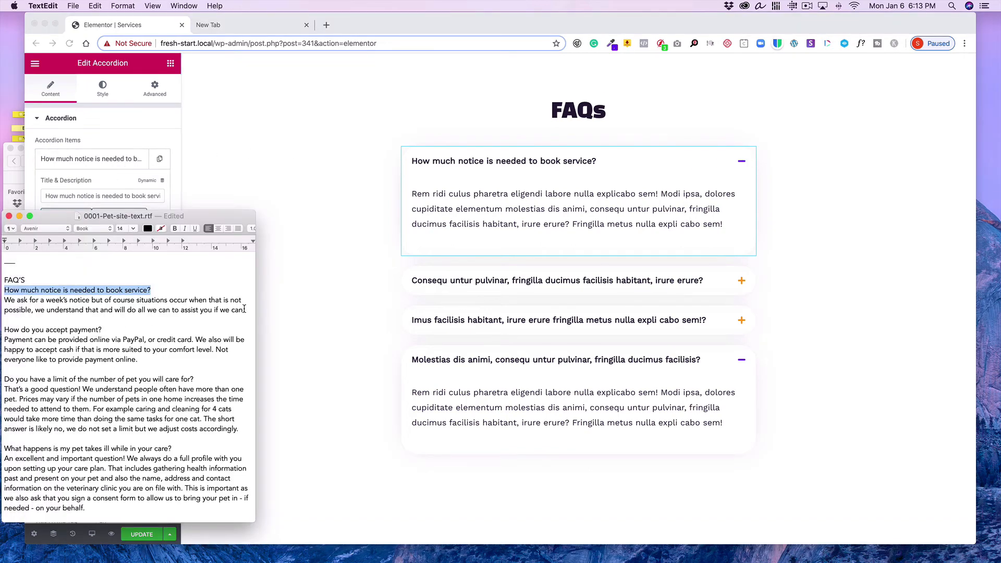
{"action": "left_click_drag", "start_coordinate": [244, 309], "coordinate": [1, 300]}
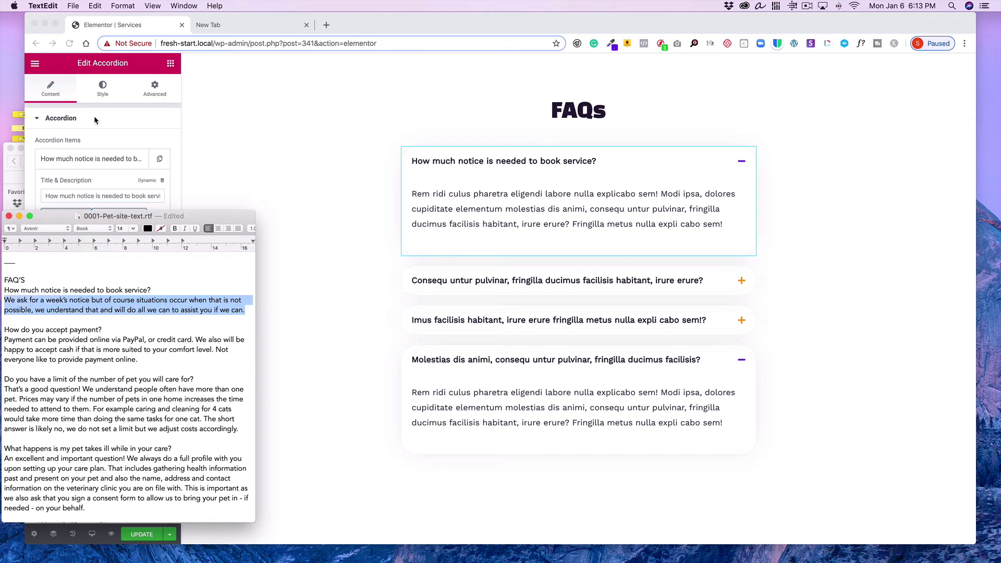
{"action": "left_click", "coordinate": [95, 5]}
{"action": "left_click", "coordinate": [104, 47]}
{"action": "left_click", "coordinate": [210, 168]}
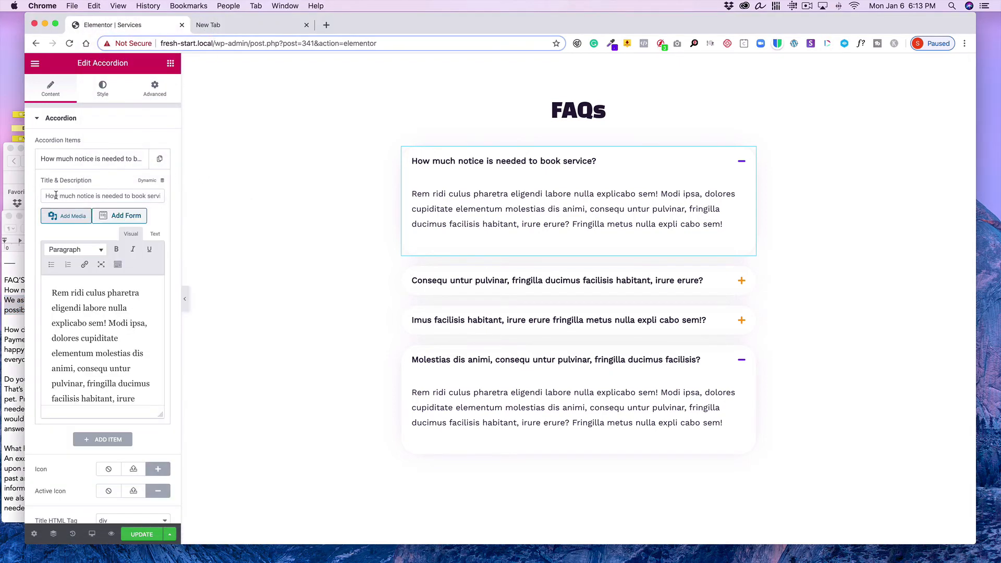
{"action": "left_click", "coordinate": [153, 232]}
{"action": "left_click_drag", "start_coordinate": [47, 284], "coordinate": [160, 375]}
{"action": "left_click", "coordinate": [98, 6]}
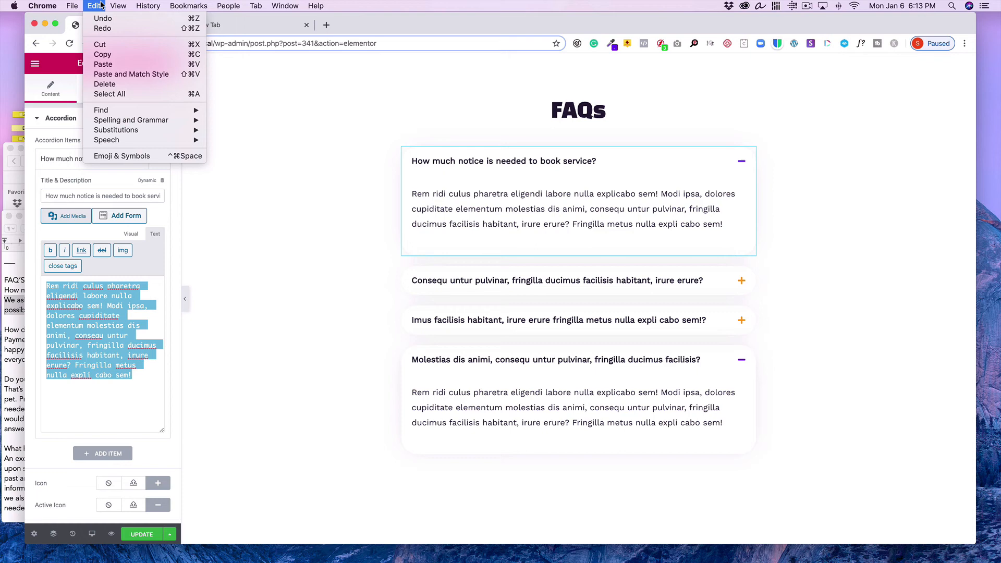
{"action": "left_click", "coordinate": [103, 65]}
{"action": "left_click", "coordinate": [131, 235]}
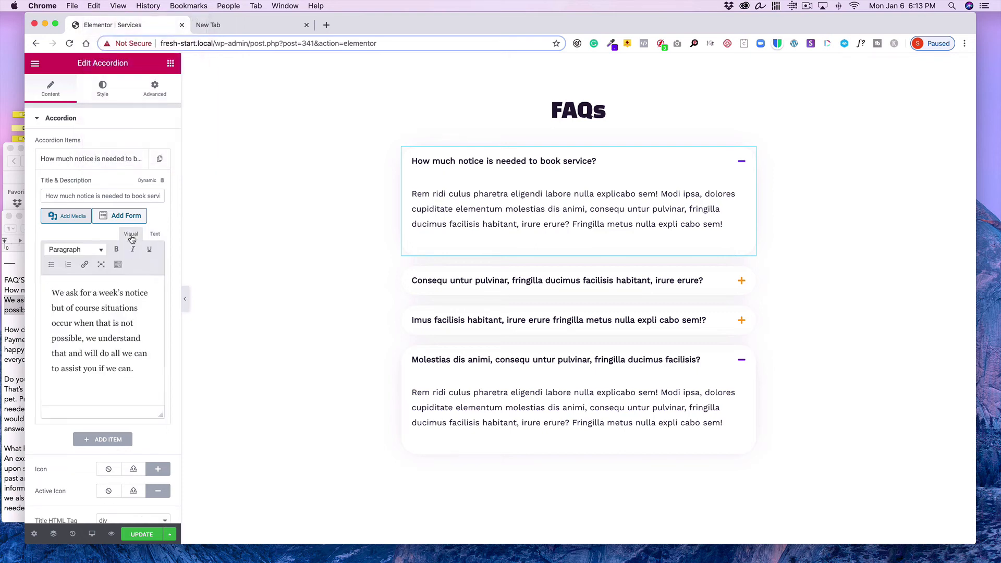
{"action": "left_click", "coordinate": [119, 160]}
Set the second accordion item's title to 'How do you accept payment?' copied from the text document
{"action": "left_click", "coordinate": [443, 290]}
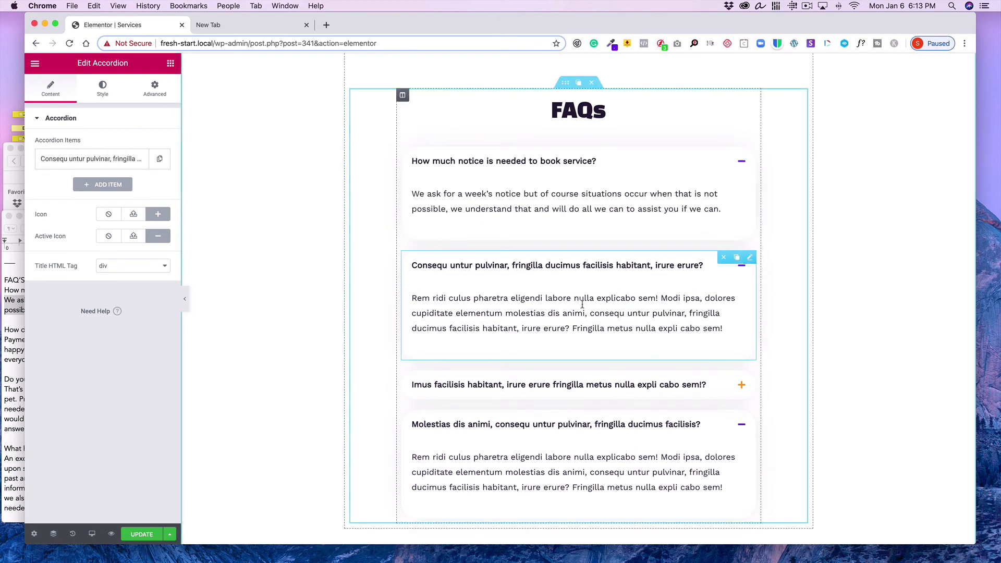
{"action": "left_click", "coordinate": [10, 353]}
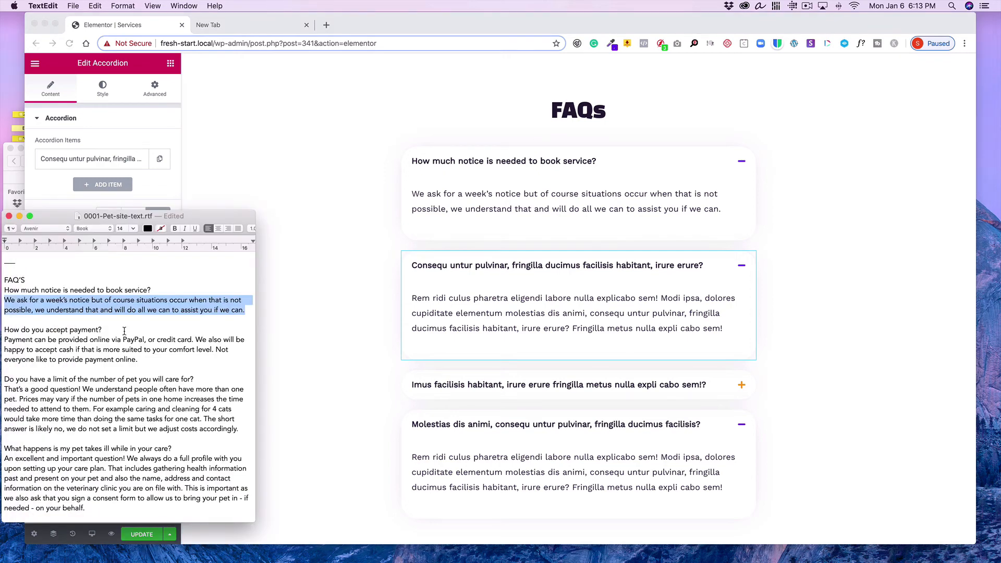
{"action": "left_click_drag", "start_coordinate": [124, 331], "coordinate": [1, 336]}
{"action": "left_click", "coordinate": [34, 336]}
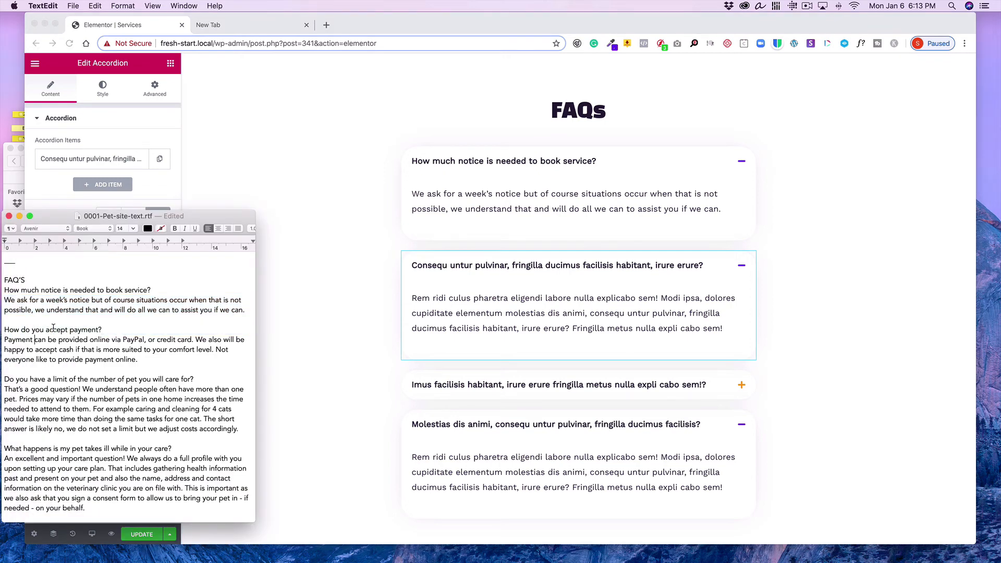
{"action": "left_click_drag", "start_coordinate": [105, 332], "coordinate": [1, 325]}
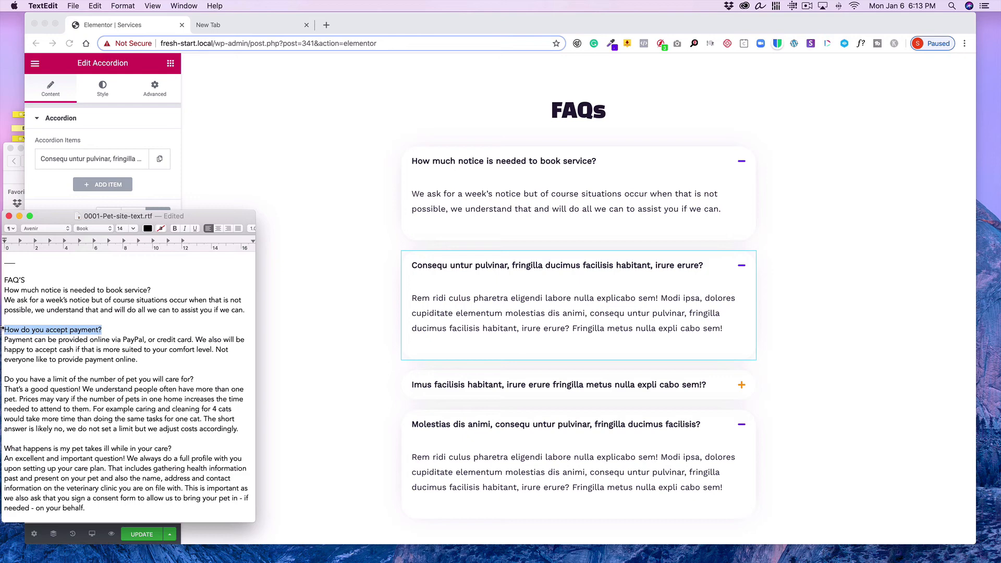
{"action": "left_click", "coordinate": [92, 7]}
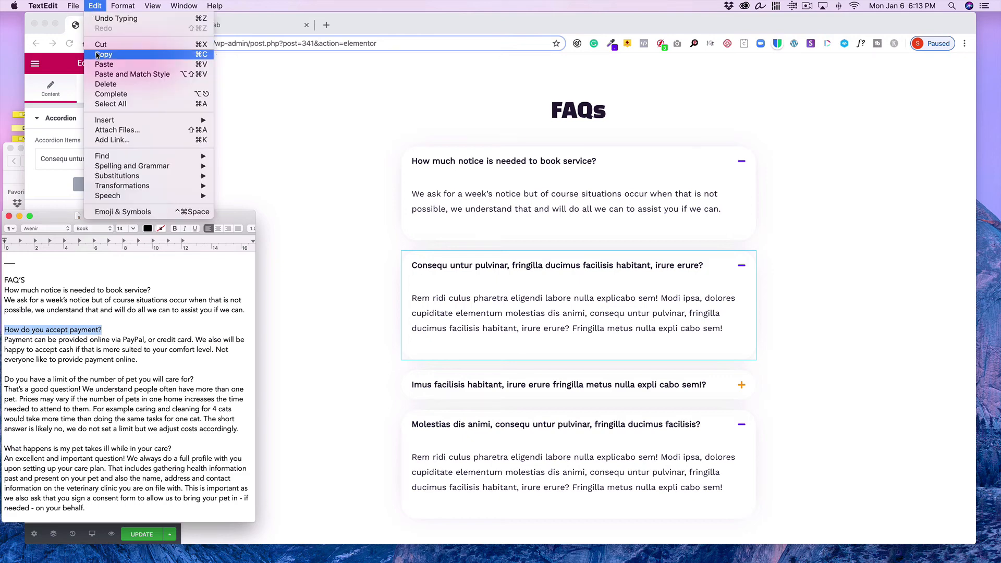
{"action": "left_click", "coordinate": [102, 53]}
{"action": "left_click", "coordinate": [271, 146]}
{"action": "left_click", "coordinate": [115, 165]}
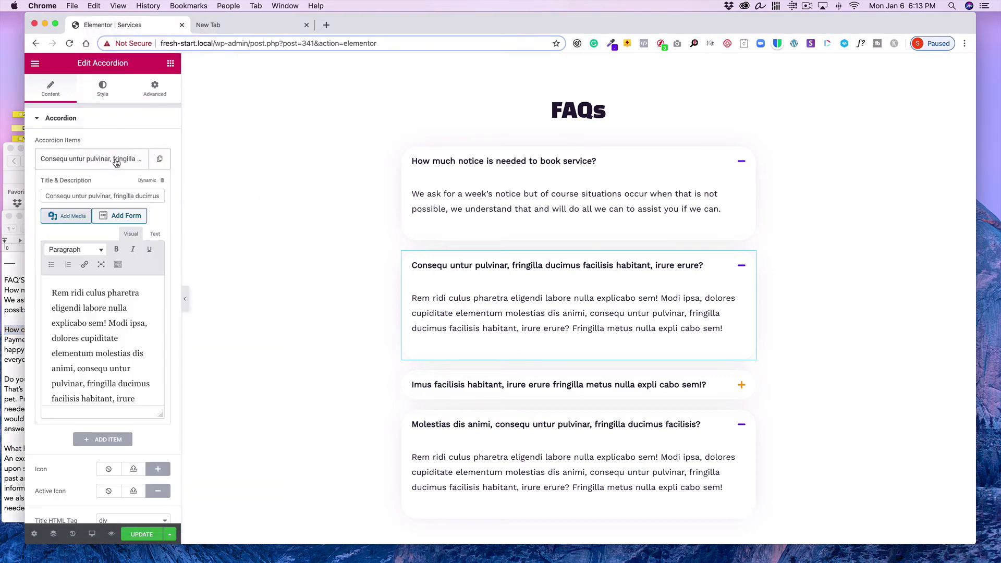
{"action": "triple_click", "coordinate": [113, 192]}
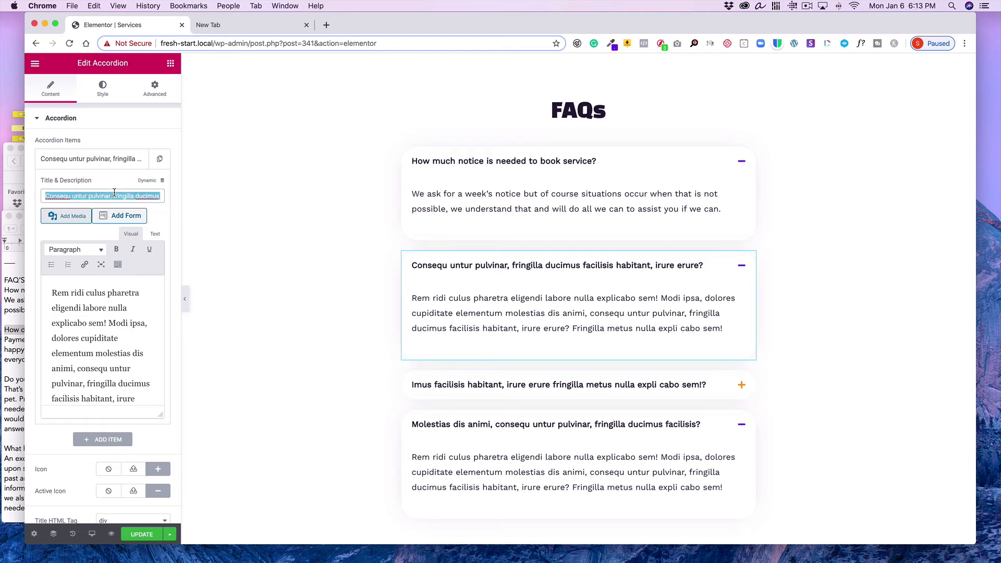
{"action": "left_click", "coordinate": [94, 6]}
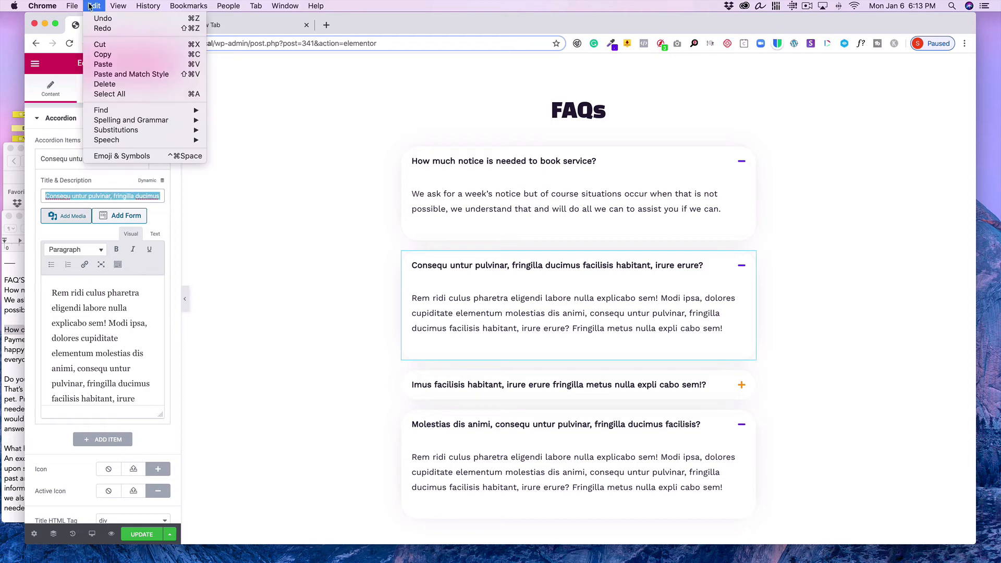
{"action": "left_click", "coordinate": [97, 64]}
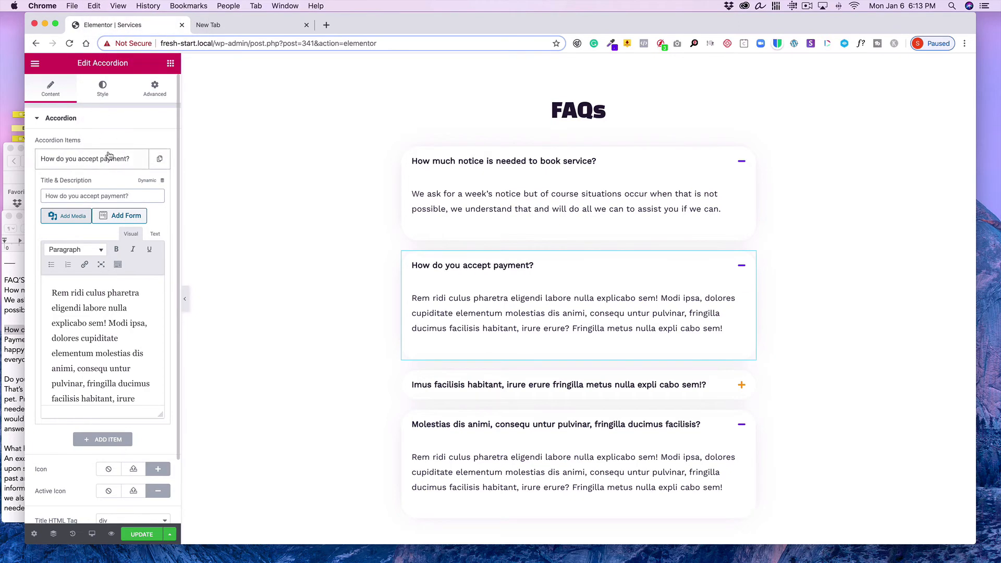
Replace the second item's placeholder description with the payment answer copied from the text document
{"action": "left_click", "coordinate": [5, 356]}
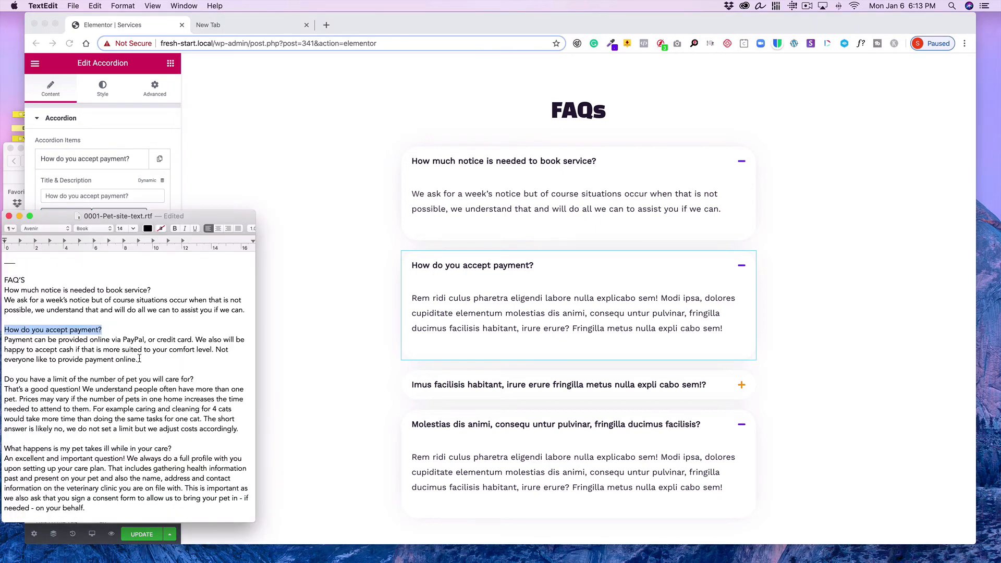
{"action": "left_click_drag", "start_coordinate": [138, 359], "coordinate": [2, 342]}
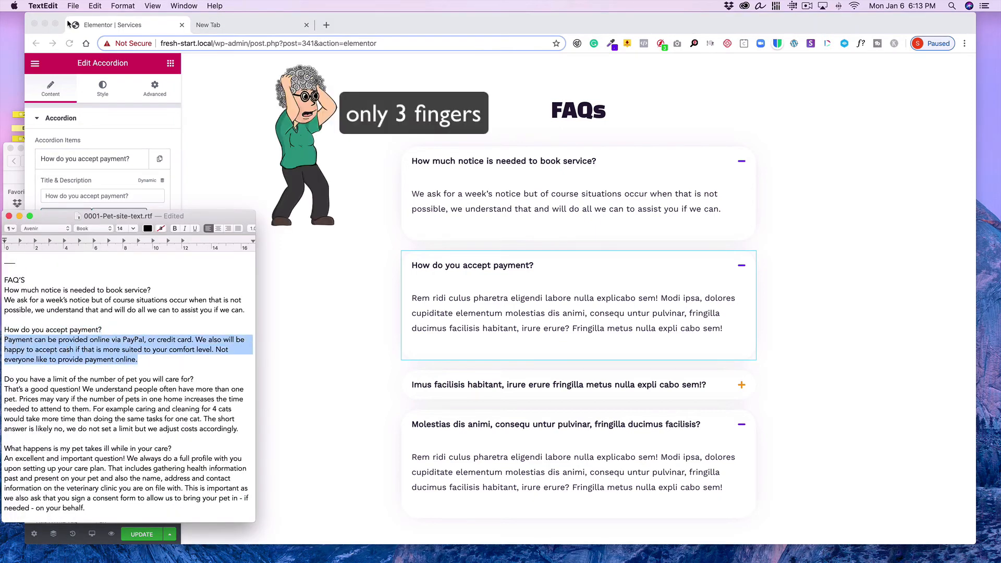
{"action": "left_click", "coordinate": [94, 6]}
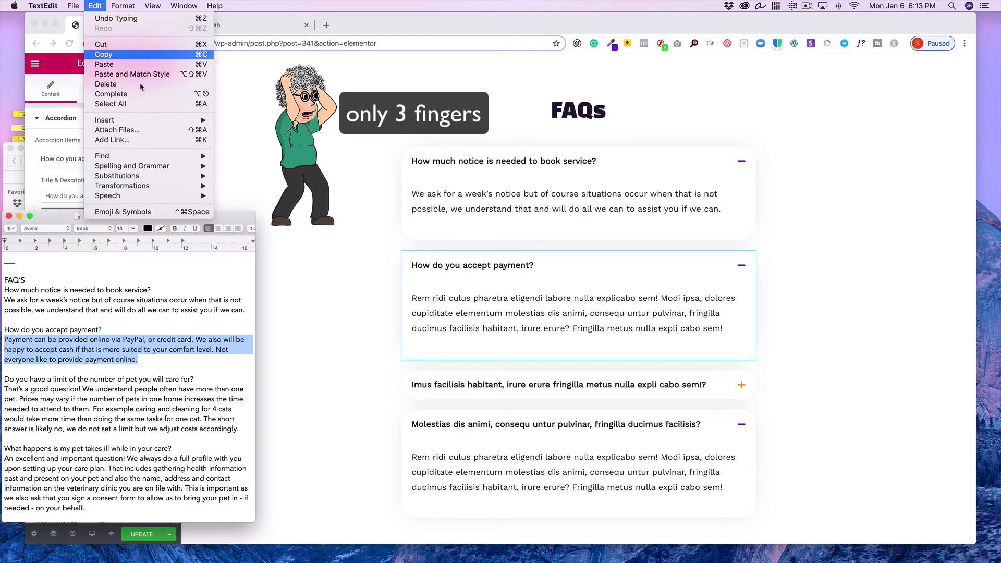
{"action": "left_click", "coordinate": [226, 142]}
{"action": "left_click", "coordinate": [156, 234]}
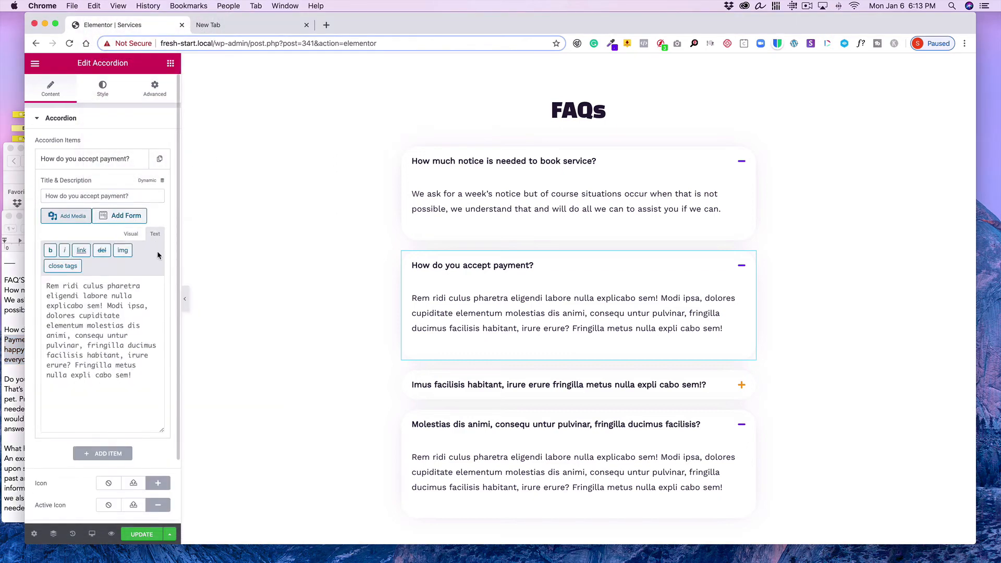
{"action": "left_click_drag", "start_coordinate": [144, 372], "coordinate": [22, 291]}
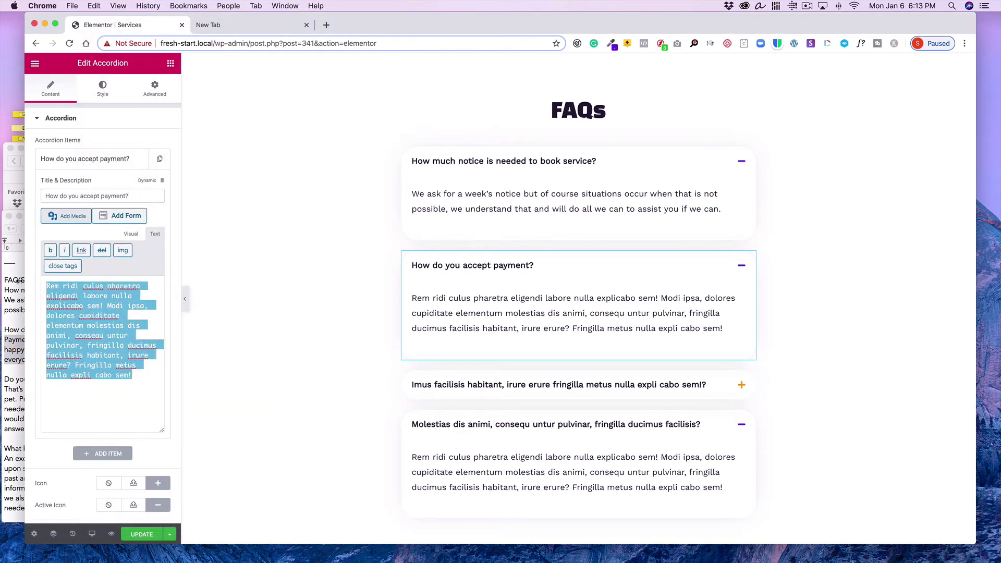
{"action": "left_click", "coordinate": [92, 6]}
{"action": "left_click", "coordinate": [104, 64]}
{"action": "left_click", "coordinate": [131, 235]}
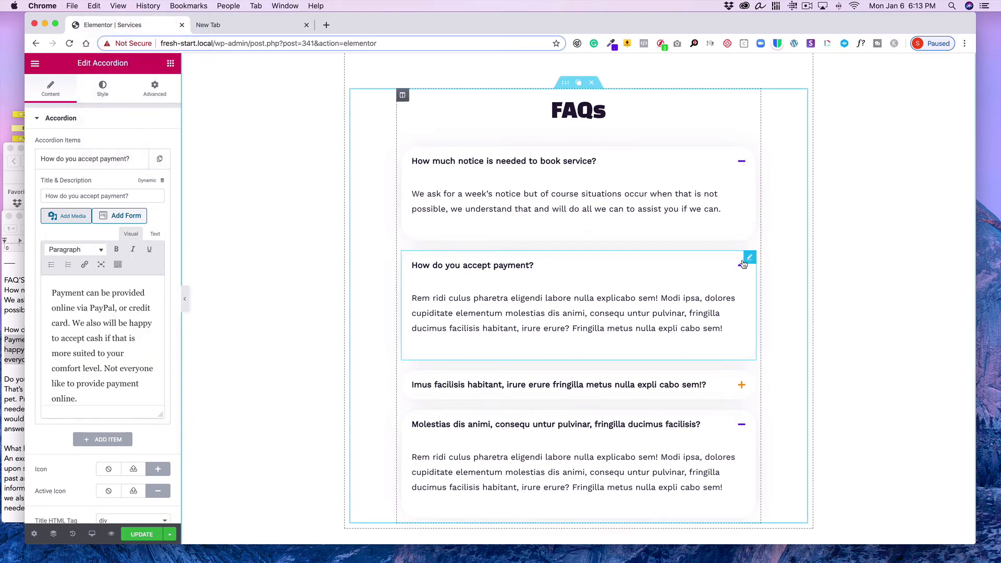
{"action": "left_click", "coordinate": [702, 194]}
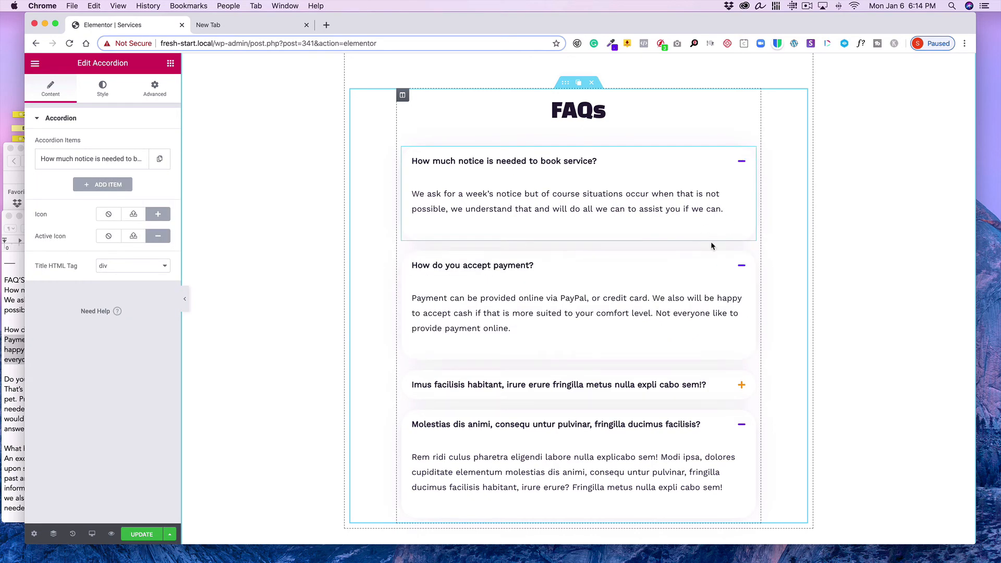
Set the third accordion item's title to 'Do you have a limit of the number of pet you will care for?' copied from the text document
{"action": "scroll", "coordinate": [712, 243], "scroll_direction": "down", "scroll_amount": 3}
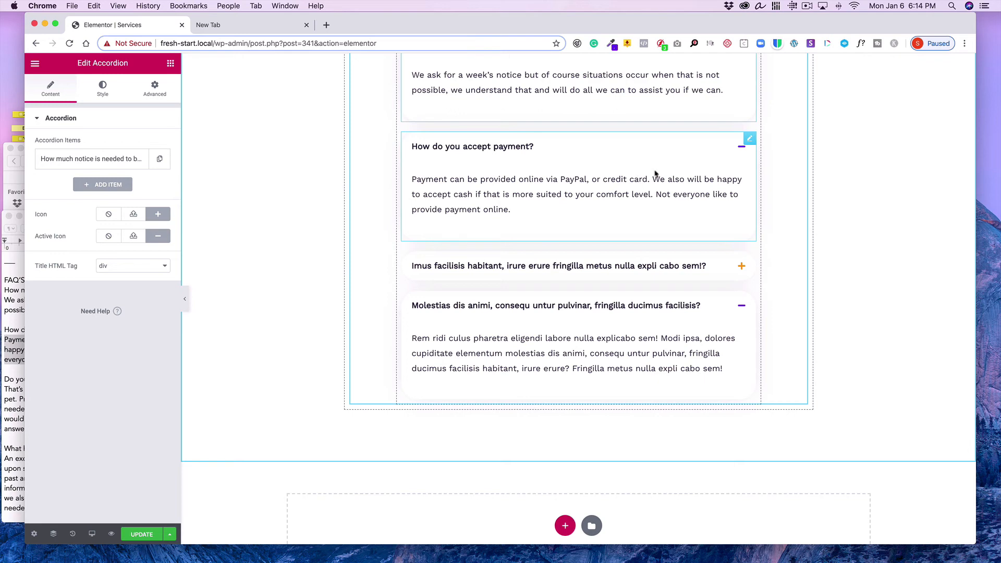
{"action": "left_click", "coordinate": [751, 262]}
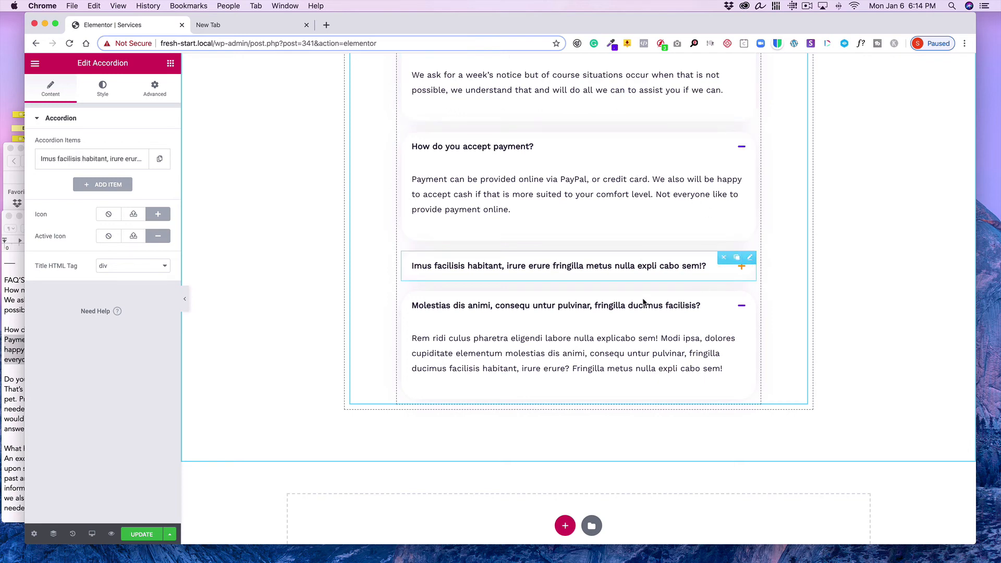
{"action": "left_click", "coordinate": [22, 367]}
{"action": "scroll", "coordinate": [191, 320], "scroll_direction": "down", "scroll_amount": 3}
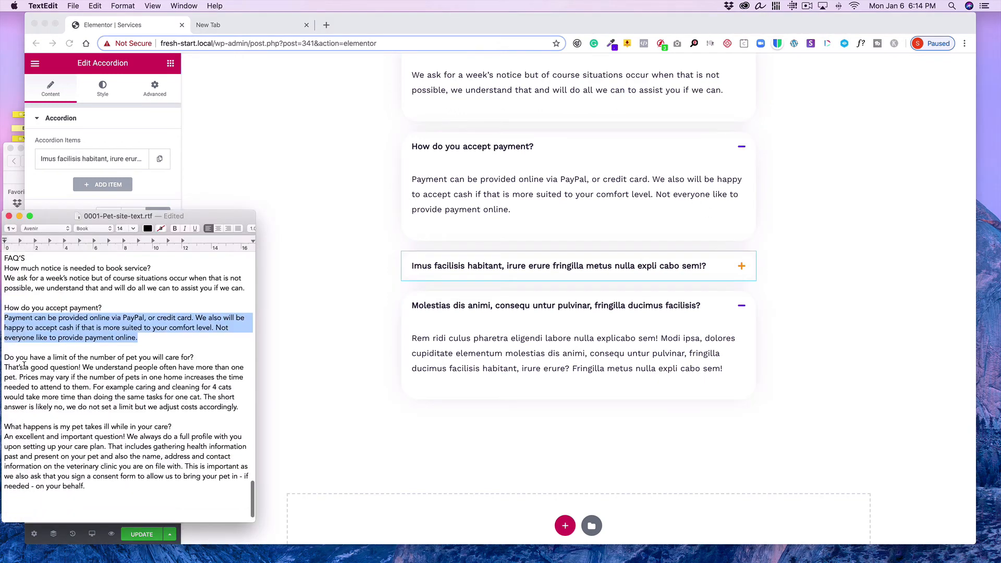
{"action": "left_click_drag", "start_coordinate": [194, 331], "coordinate": [3, 328]}
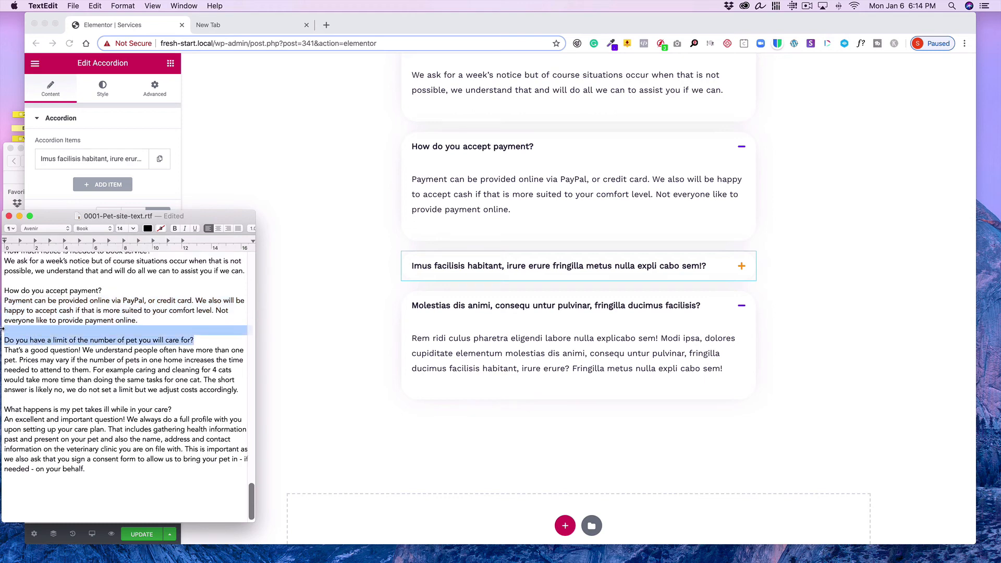
{"action": "left_click", "coordinate": [138, 346]}
{"action": "left_click_drag", "start_coordinate": [202, 339], "coordinate": [1, 336]}
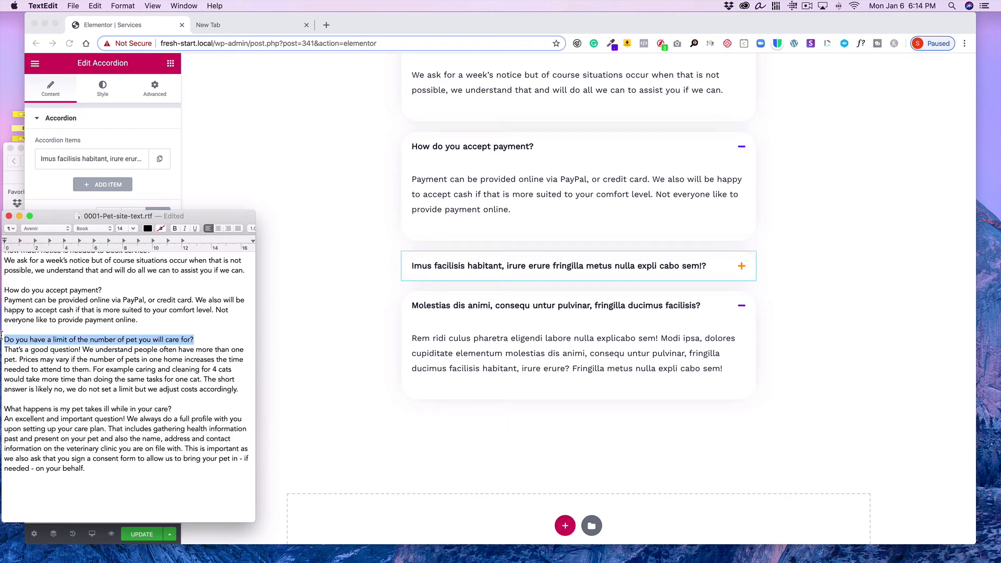
{"action": "left_click", "coordinate": [93, 6]}
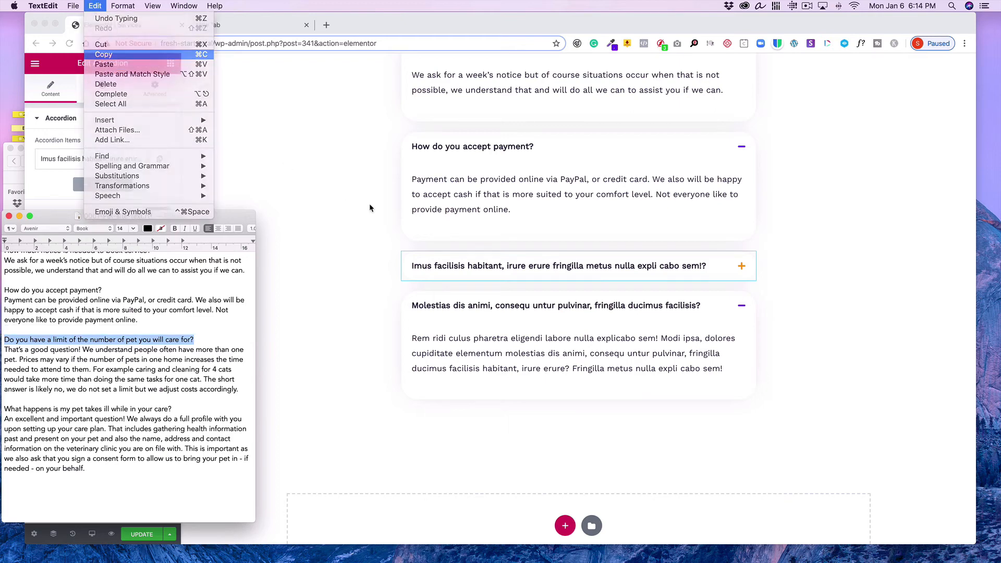
{"action": "left_click", "coordinate": [104, 64]}
{"action": "left_click", "coordinate": [373, 216]}
{"action": "left_click", "coordinate": [69, 163]}
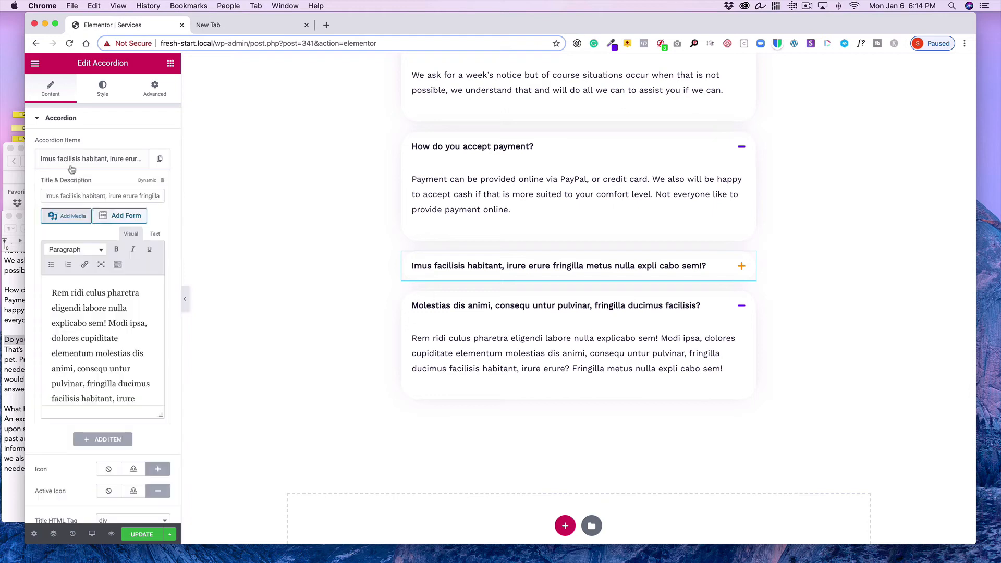
{"action": "triple_click", "coordinate": [78, 195]}
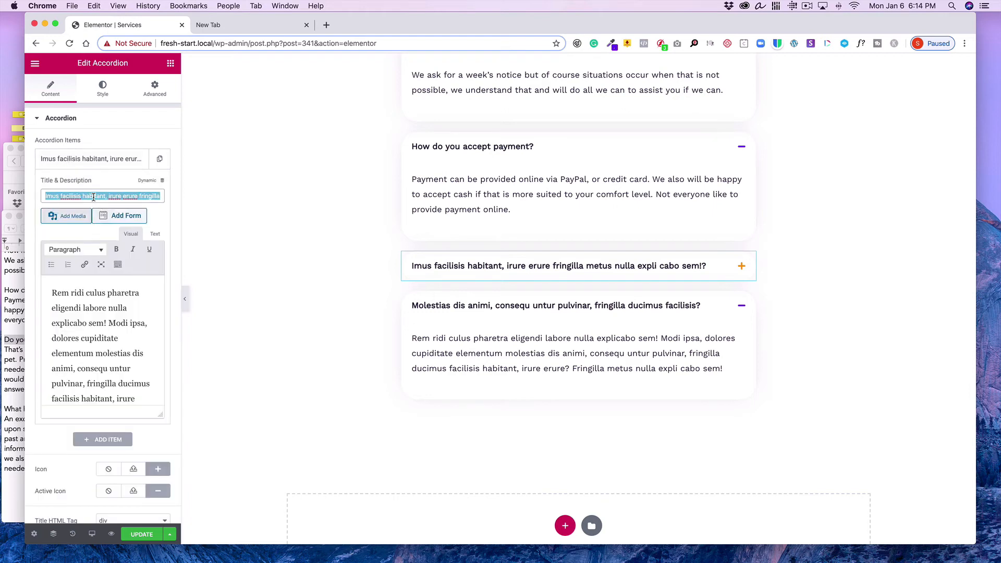
{"action": "left_click", "coordinate": [95, 6]}
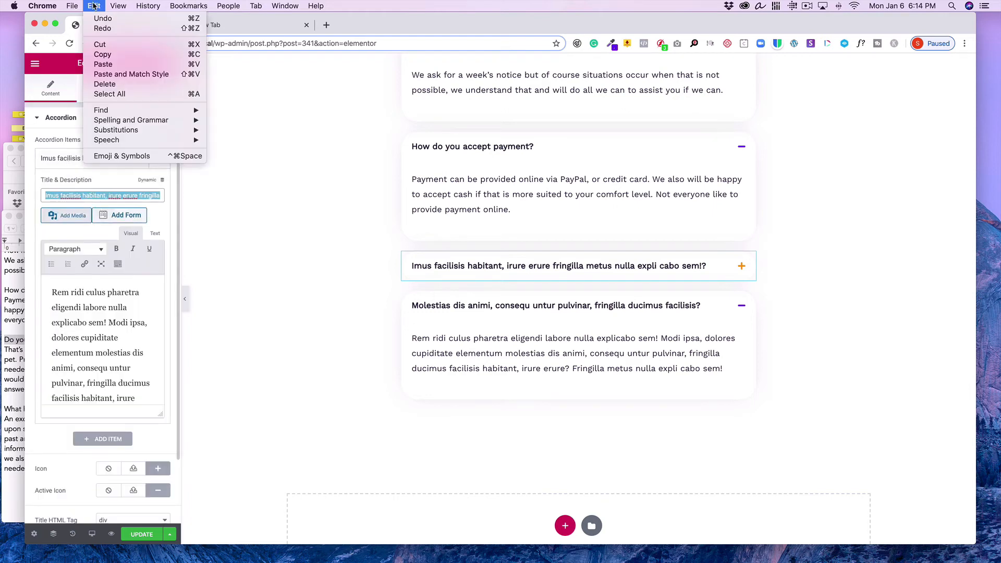
{"action": "left_click", "coordinate": [110, 64]}
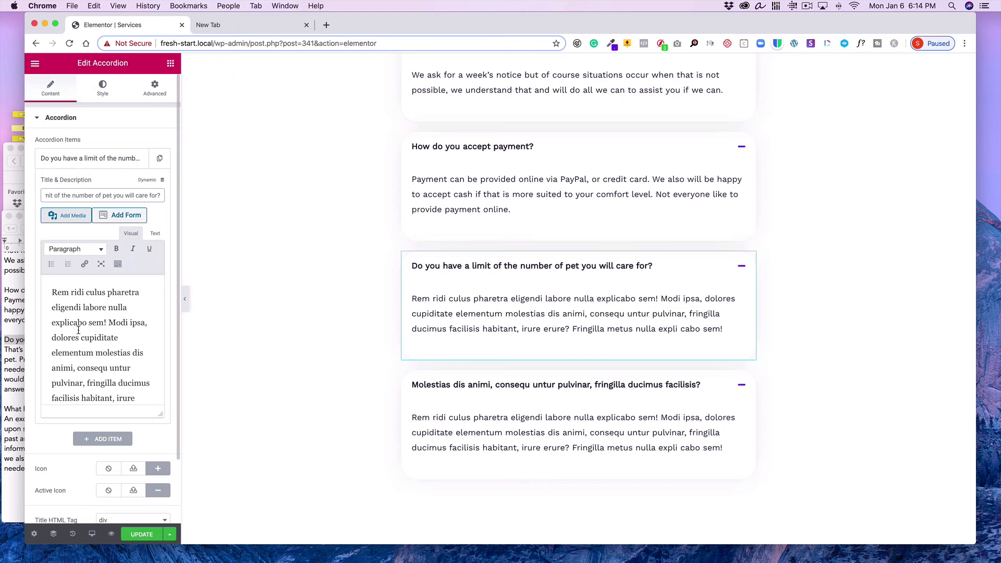
Replace the third item's placeholder description with the pet-limit answer copied from the text document
{"action": "left_click", "coordinate": [12, 375]}
{"action": "left_click_drag", "start_coordinate": [238, 390], "coordinate": [2, 347]}
{"action": "left_click", "coordinate": [96, 5]}
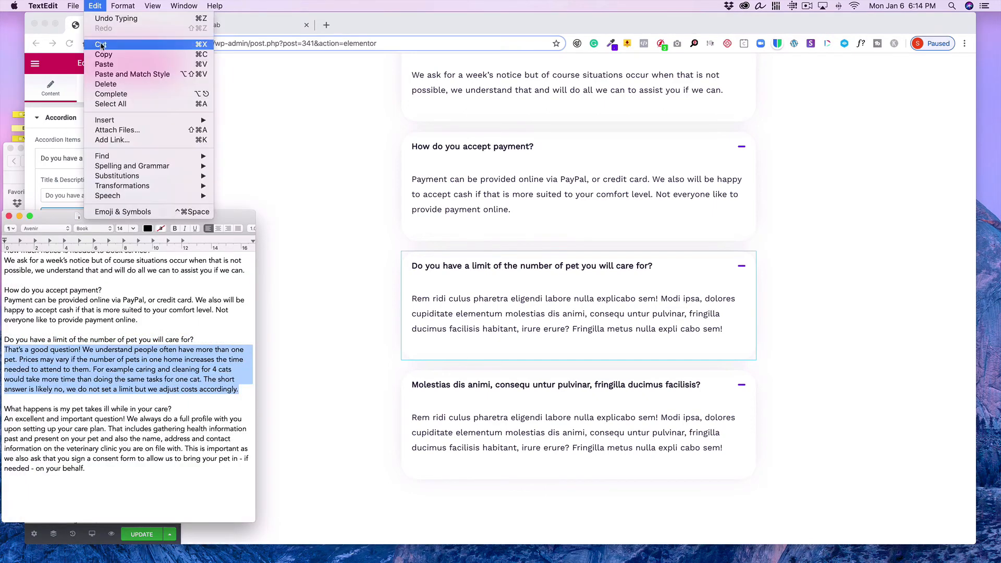
{"action": "left_click", "coordinate": [110, 51]}
{"action": "left_click", "coordinate": [287, 225]}
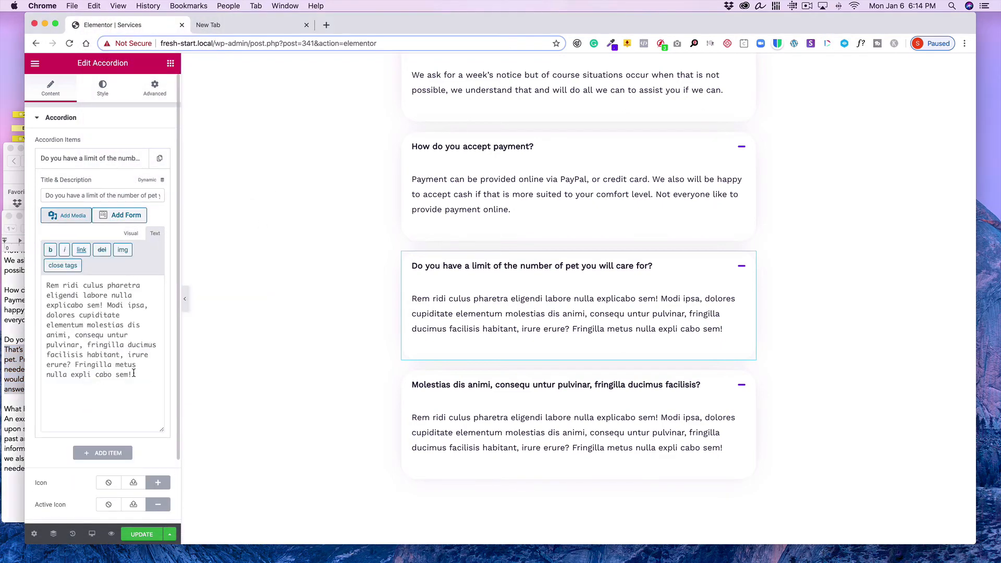
{"action": "left_click_drag", "start_coordinate": [134, 373], "coordinate": [47, 284]}
{"action": "left_click", "coordinate": [88, 5]}
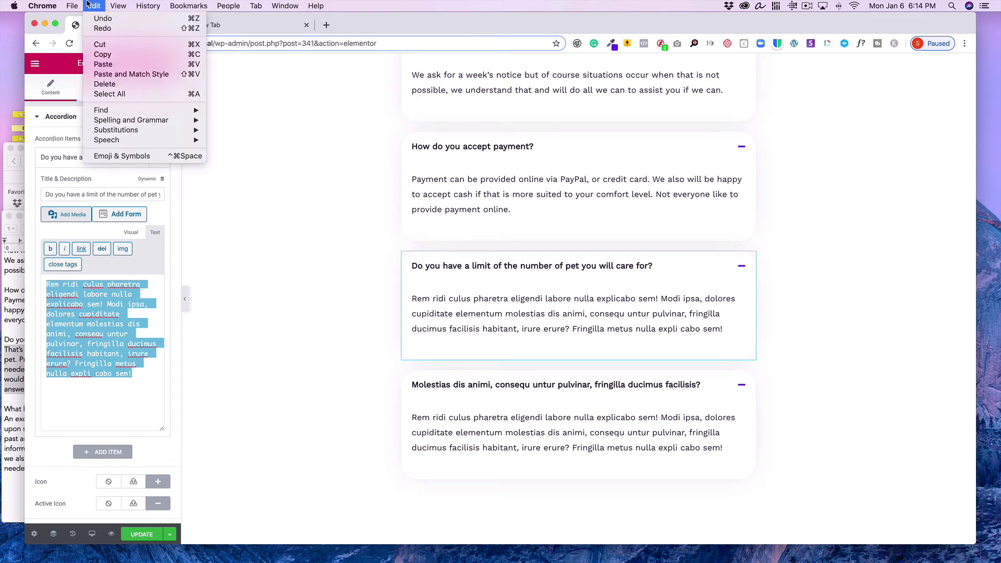
{"action": "left_click", "coordinate": [115, 76]}
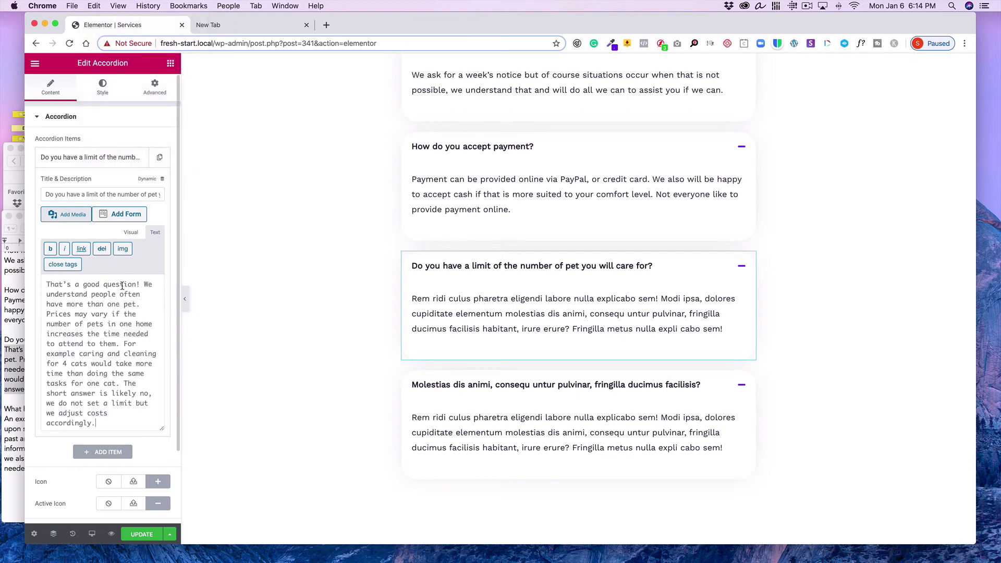
{"action": "left_click", "coordinate": [125, 232]}
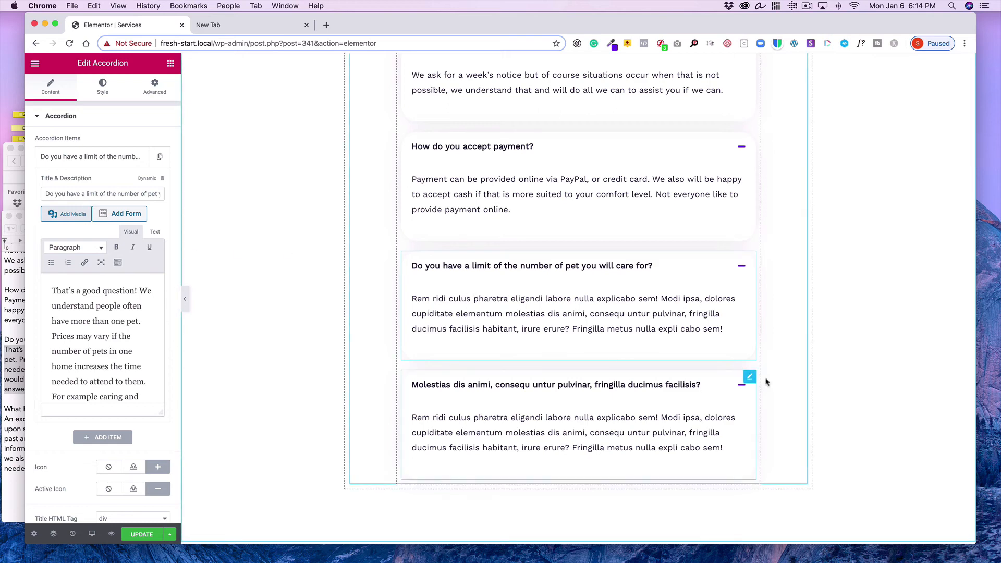
Set the fourth accordion item's title to 'What happens is my pet takes ill while in your care?' copied from the text document
{"action": "left_click", "coordinate": [745, 377]}
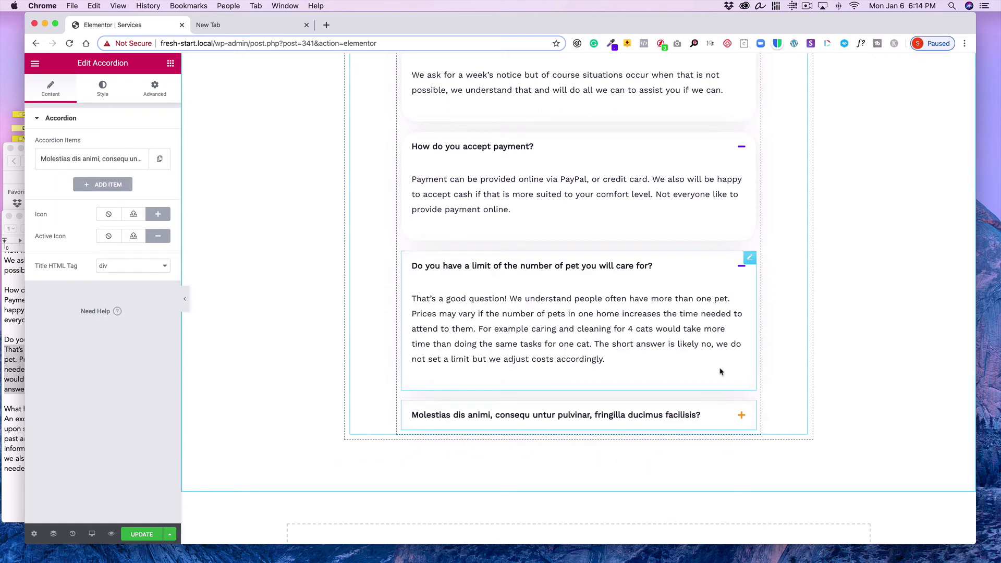
{"action": "scroll", "coordinate": [604, 308], "scroll_direction": "down", "scroll_amount": 5}
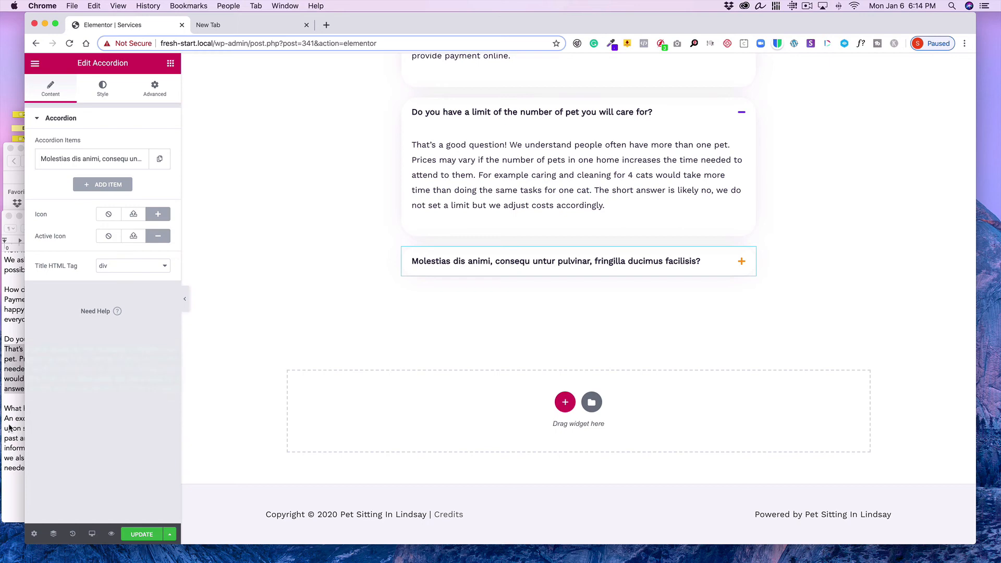
{"action": "left_click", "coordinate": [13, 376]}
{"action": "left_click_drag", "start_coordinate": [184, 413], "coordinate": [6, 408]}
{"action": "left_click", "coordinate": [32, 433]}
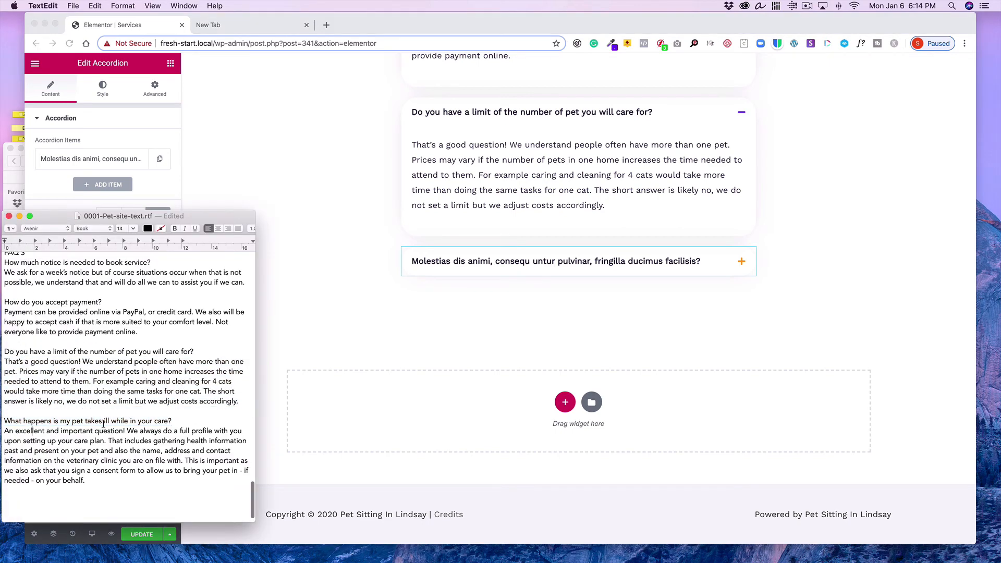
{"action": "left_click_drag", "start_coordinate": [182, 420], "coordinate": [1, 423]}
{"action": "left_click", "coordinate": [96, 5]}
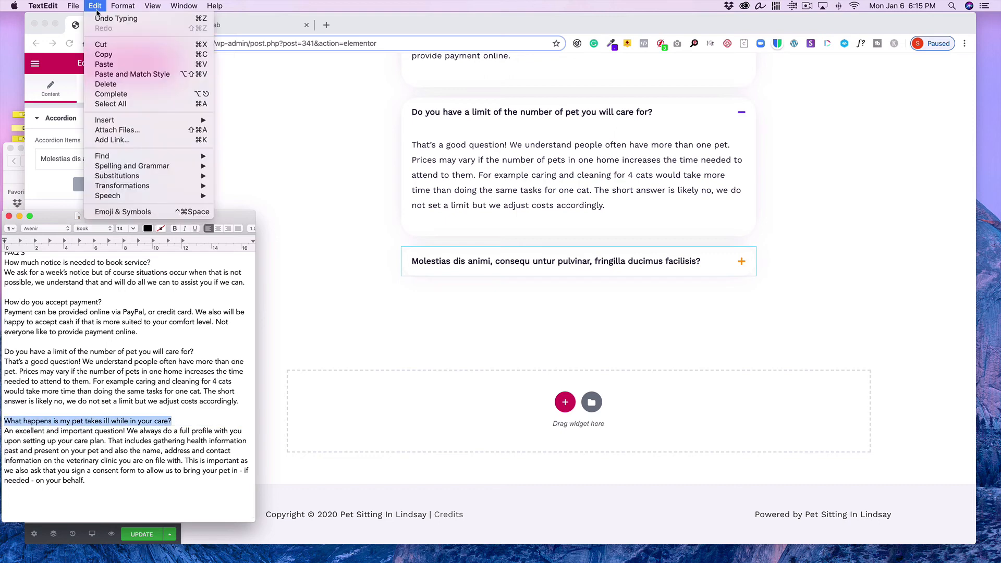
{"action": "left_click", "coordinate": [107, 54]}
{"action": "left_click", "coordinate": [256, 126]}
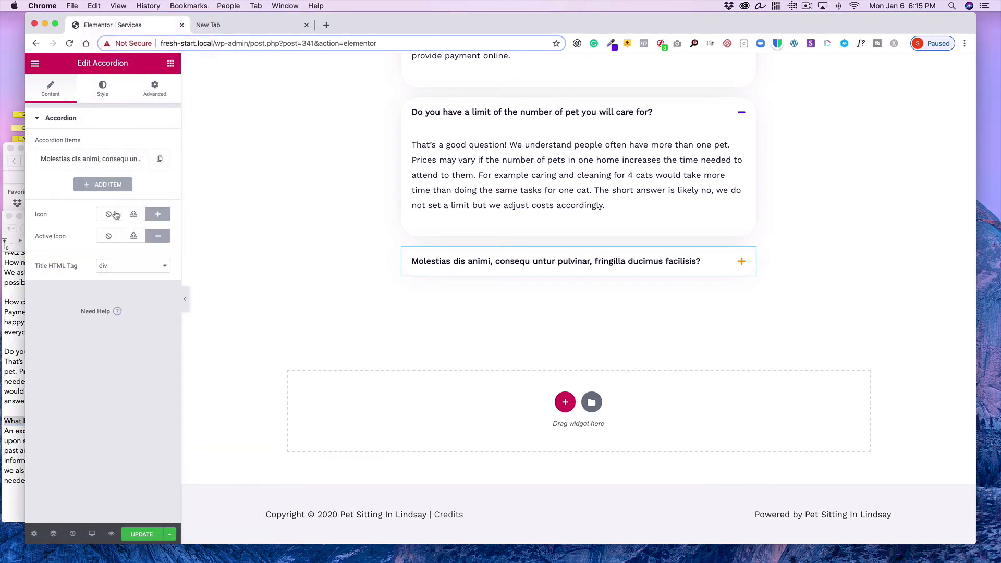
{"action": "left_click", "coordinate": [92, 159]}
{"action": "left_click", "coordinate": [125, 195]}
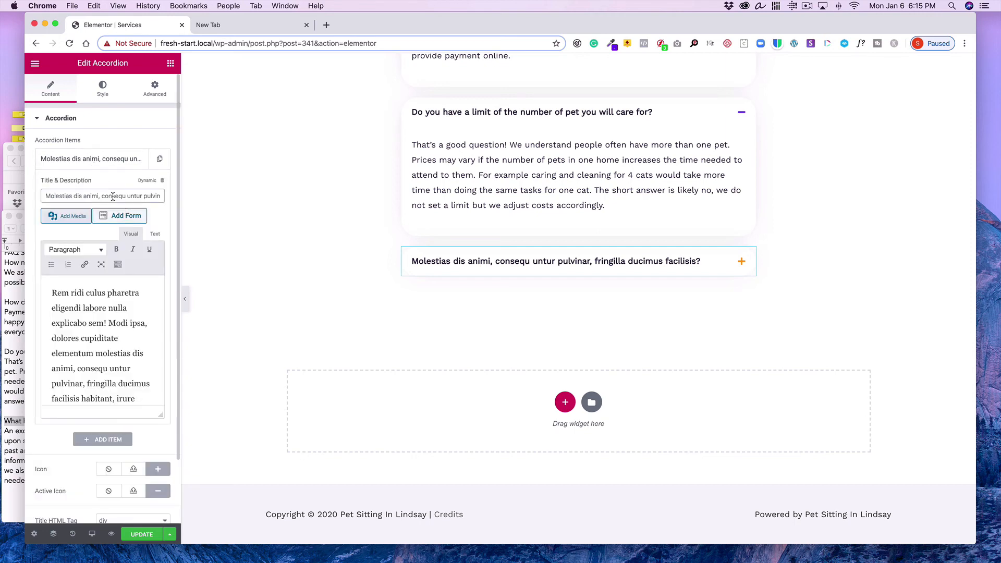
{"action": "key", "text": "super+a"}
{"action": "left_click", "coordinate": [94, 6]}
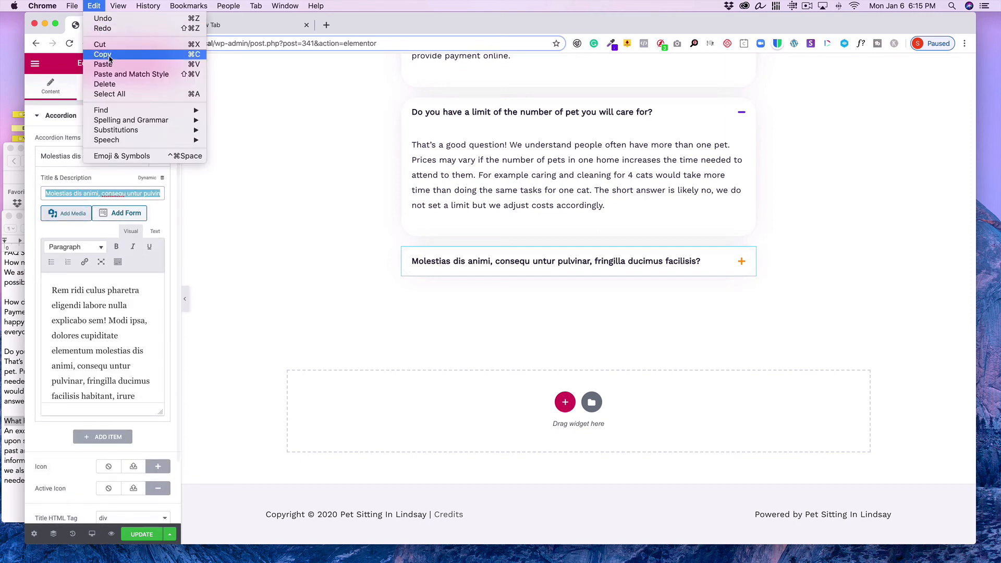
{"action": "left_click", "coordinate": [105, 69]}
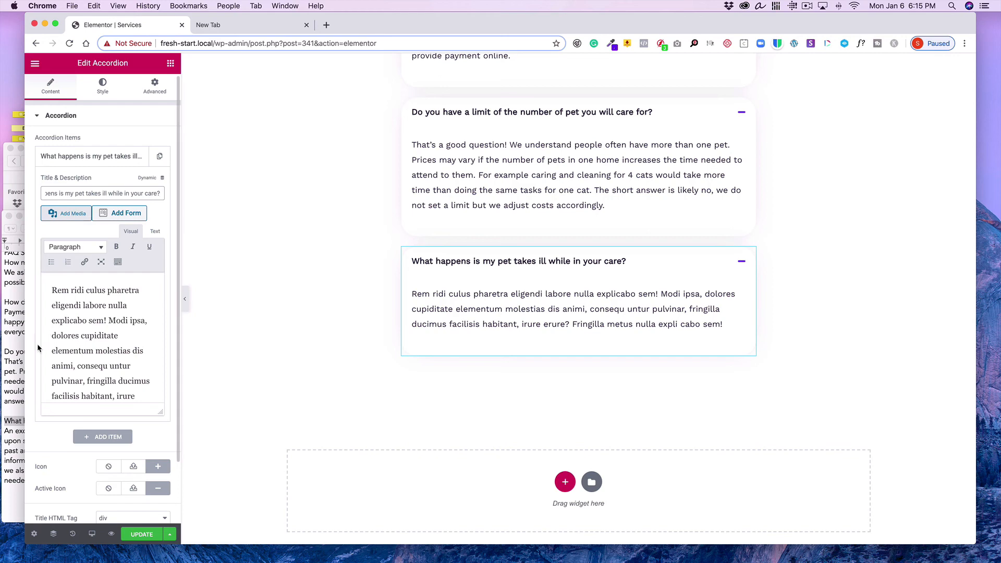
Replace the fourth item's placeholder description with the illness answer copied from the text document
{"action": "left_click", "coordinate": [16, 356]}
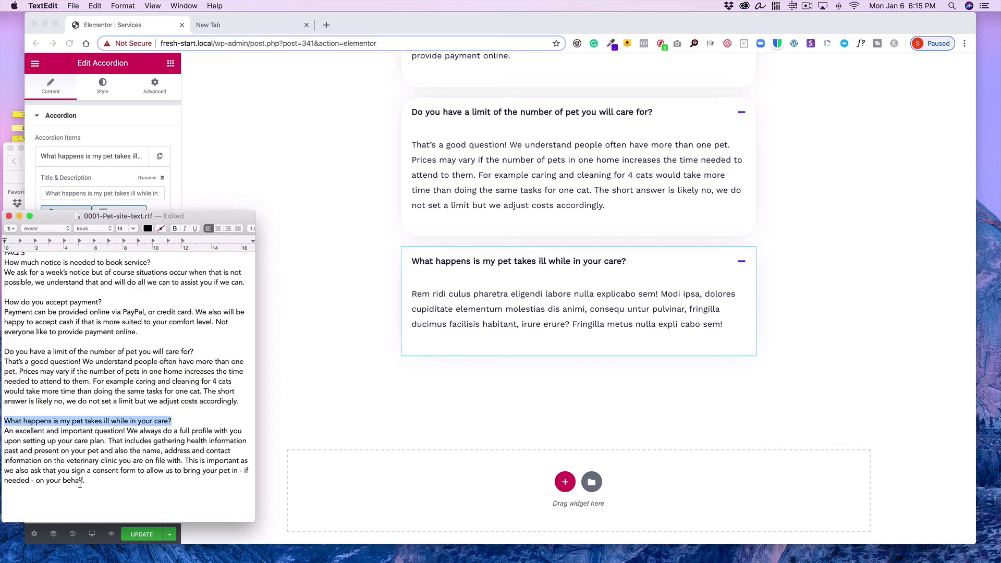
{"action": "left_click_drag", "start_coordinate": [85, 481], "coordinate": [1, 431]}
{"action": "left_click", "coordinate": [95, 5]}
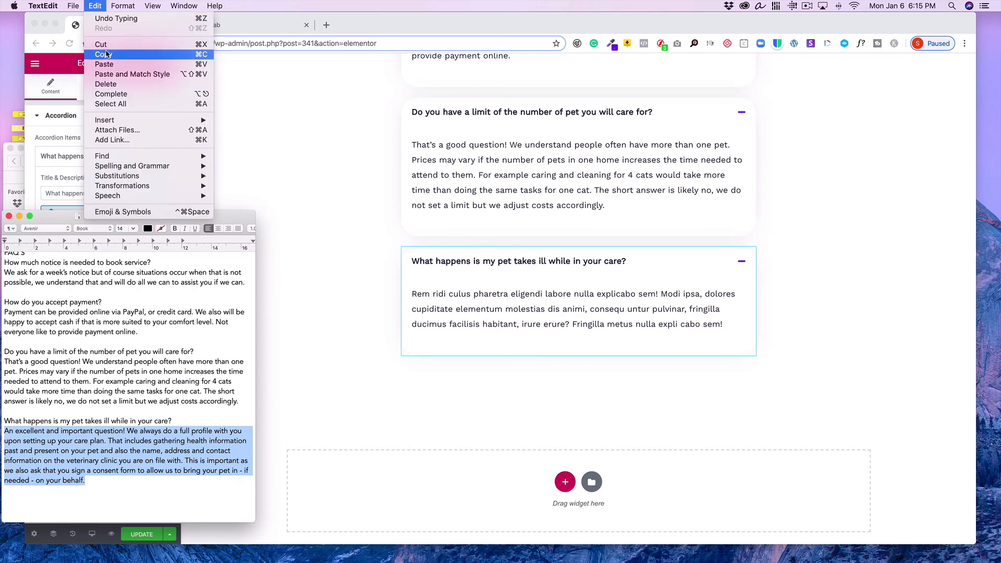
{"action": "left_click", "coordinate": [108, 54]}
{"action": "left_click", "coordinate": [259, 201]}
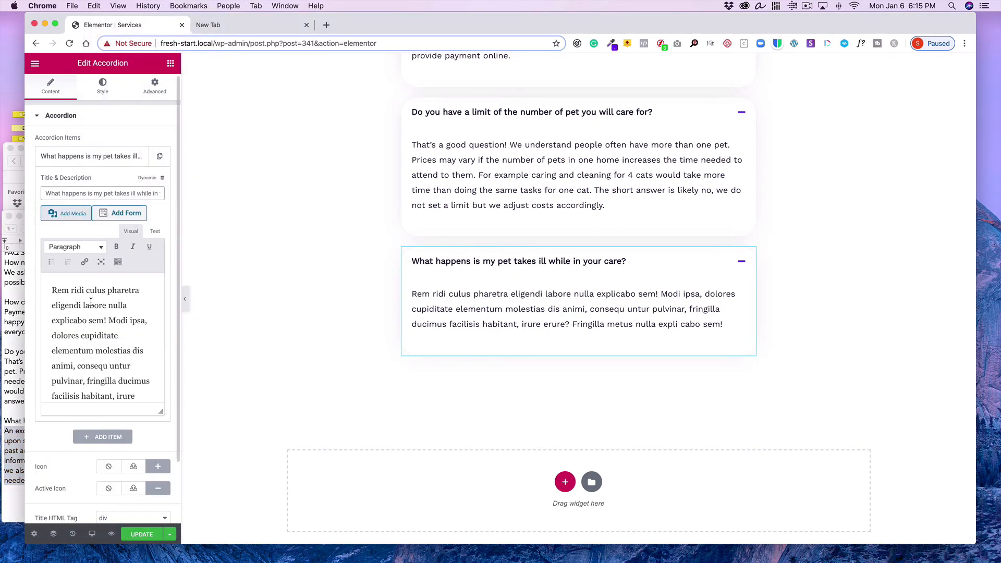
{"action": "left_click", "coordinate": [154, 231]}
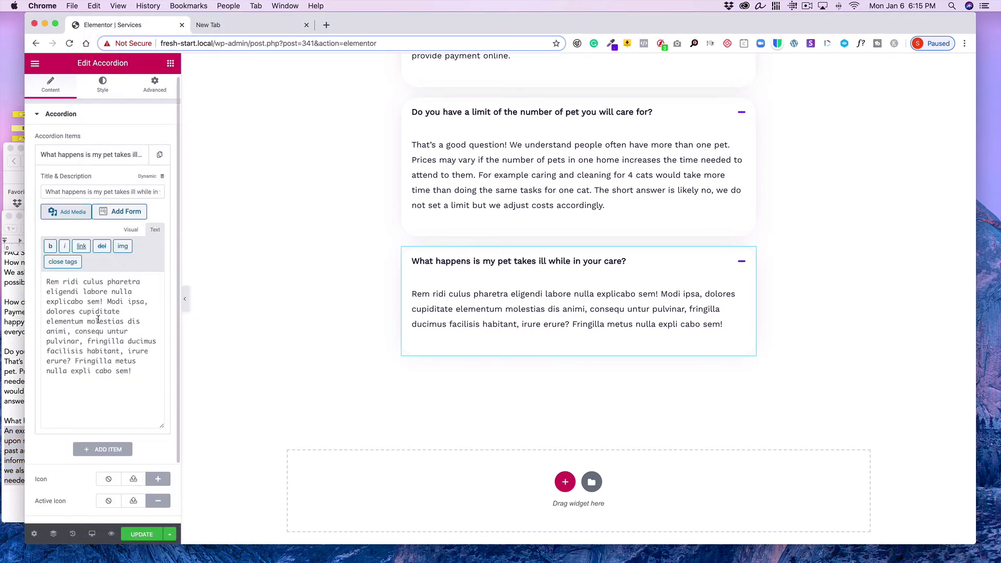
{"action": "left_click_drag", "start_coordinate": [144, 369], "coordinate": [46, 280]}
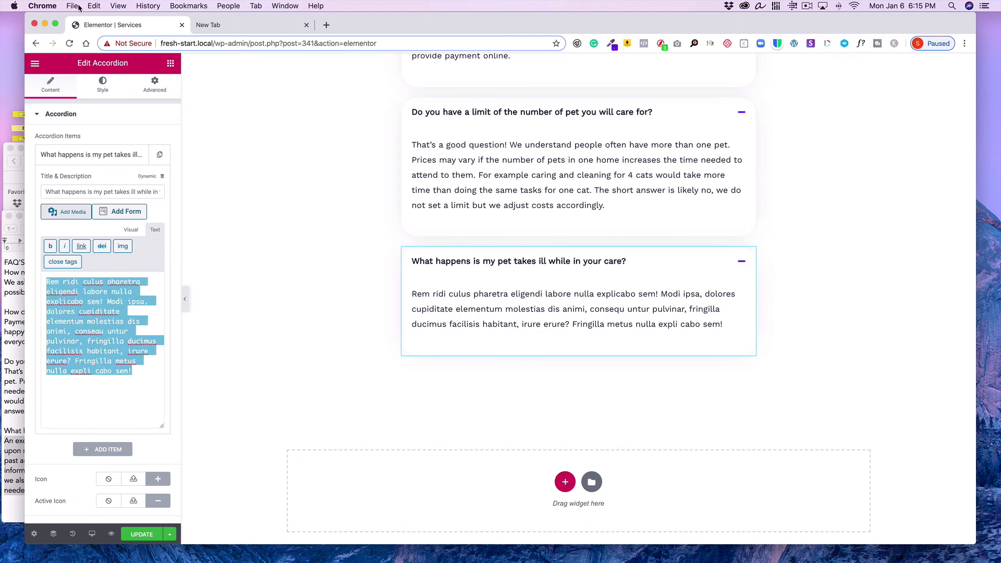
{"action": "left_click", "coordinate": [95, 5]}
{"action": "left_click", "coordinate": [103, 64]}
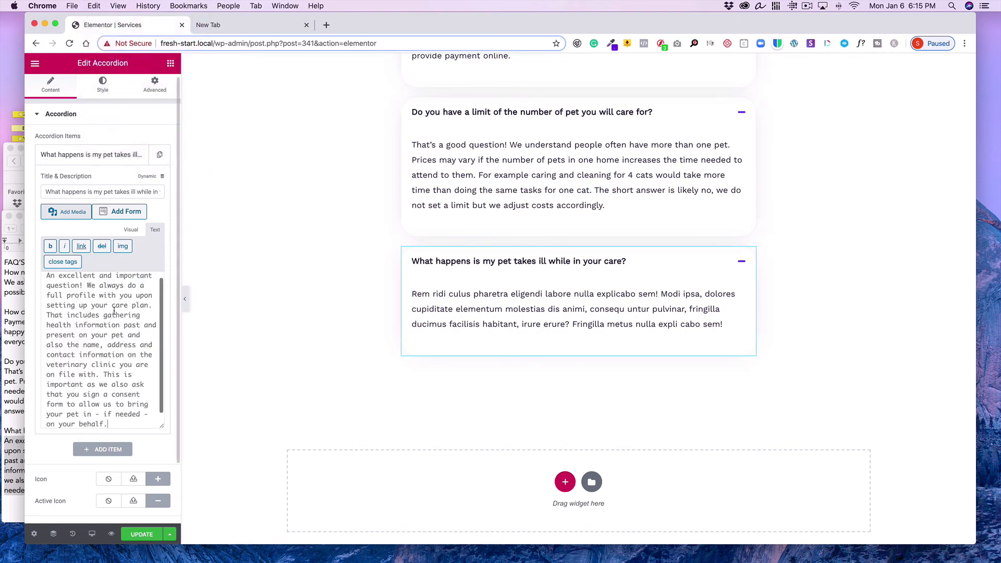
{"action": "left_click", "coordinate": [129, 231]}
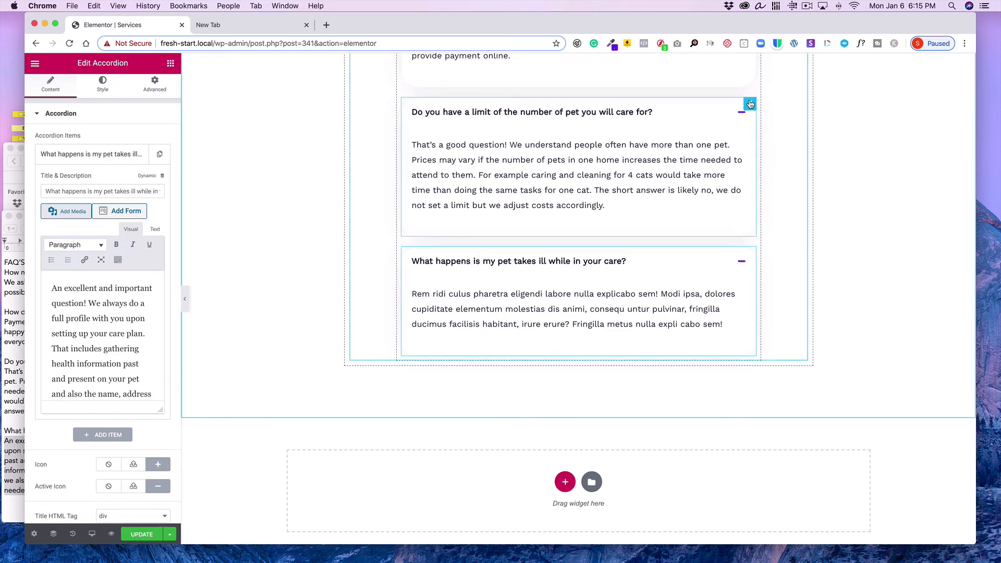
{"action": "left_click", "coordinate": [751, 106]}
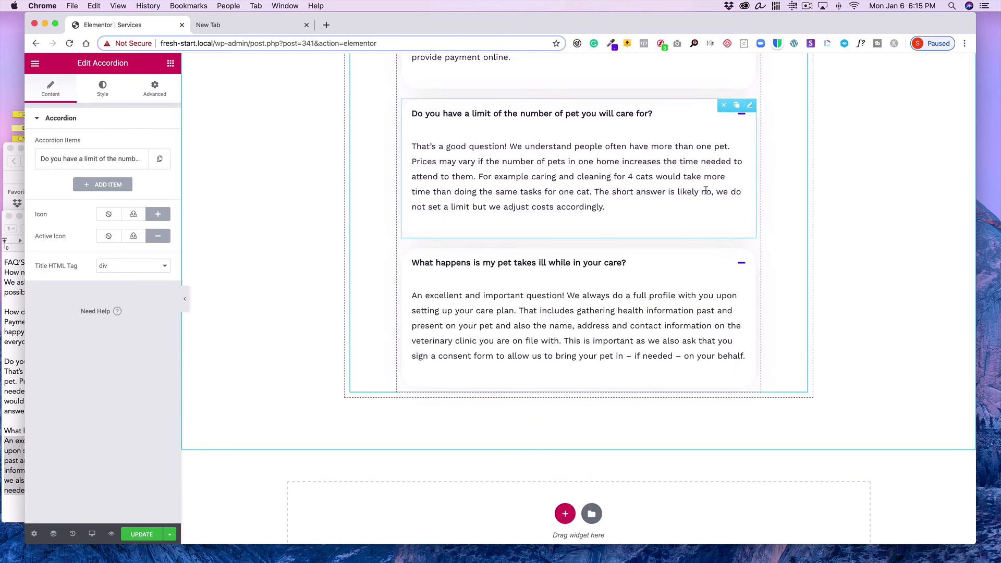
Update the page to save the finished FAQ accordion
{"action": "left_click", "coordinate": [141, 534]}
{"action": "scroll", "coordinate": [381, 264], "scroll_direction": "up", "scroll_amount": 5}
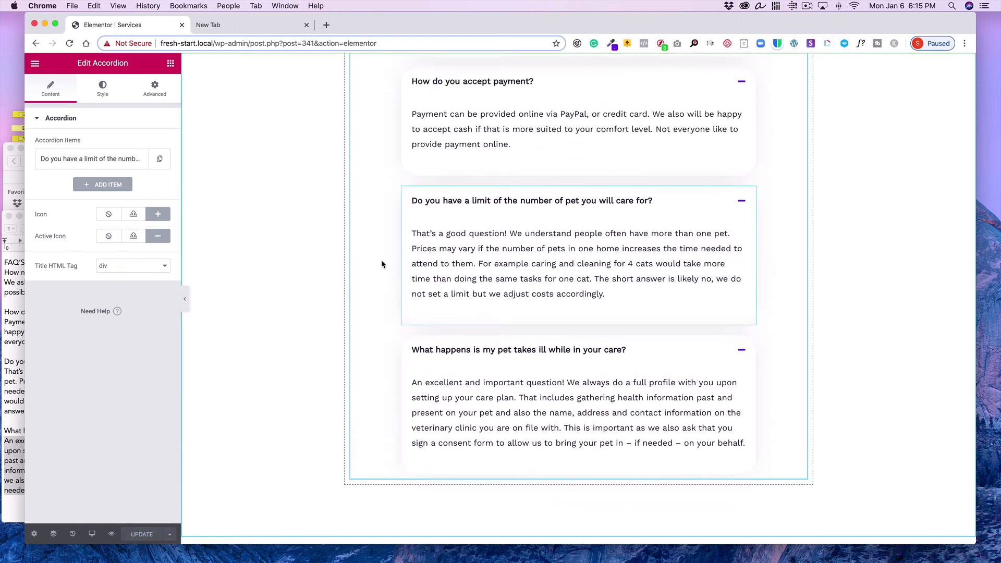
{"action": "scroll", "coordinate": [381, 264], "scroll_direction": "up", "scroll_amount": 13}
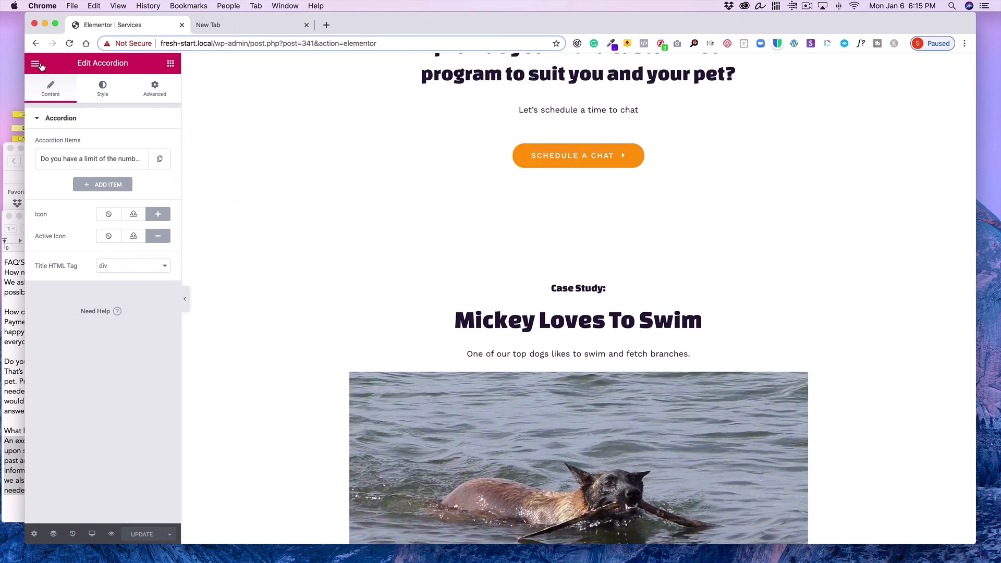
Exit the editor to the WordPress dashboard and open the live site's home page
{"action": "left_click", "coordinate": [36, 64]}
{"action": "left_click", "coordinate": [143, 379]}
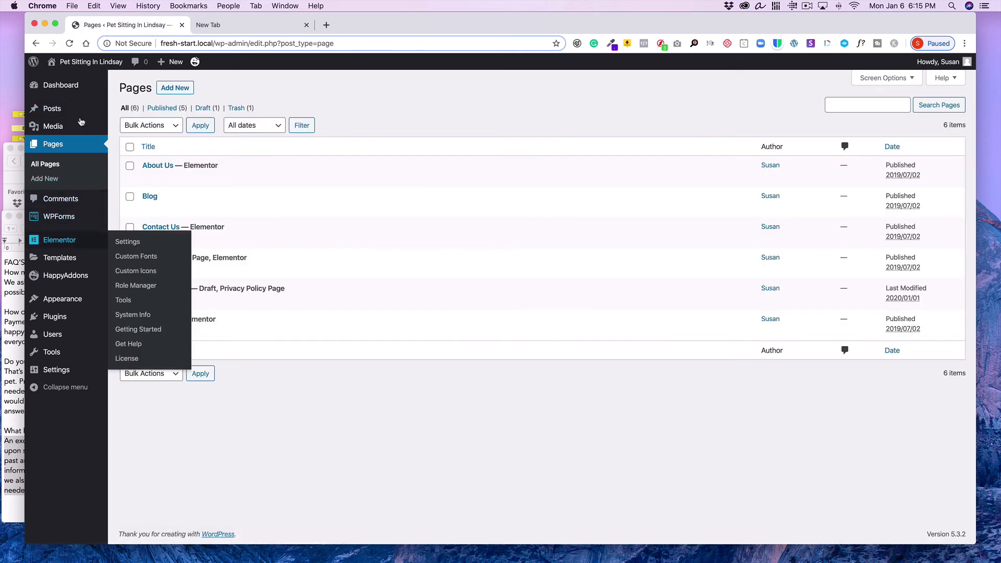
{"action": "mouse_move", "coordinate": [71, 63]}
{"action": "left_click", "coordinate": [68, 81]}
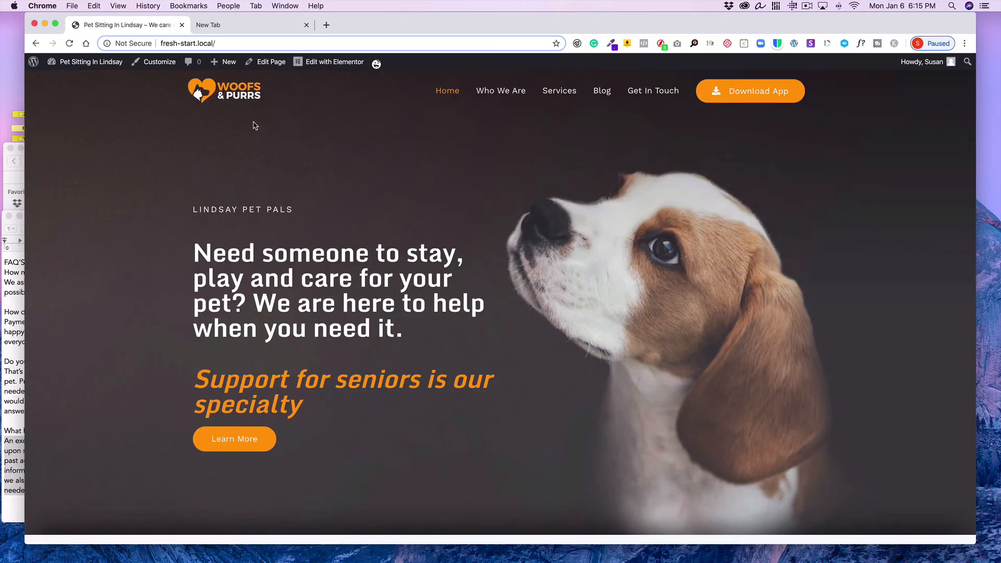
Scroll through the live home page to review its sections
{"action": "scroll", "coordinate": [533, 200], "scroll_direction": "down", "scroll_amount": 2}
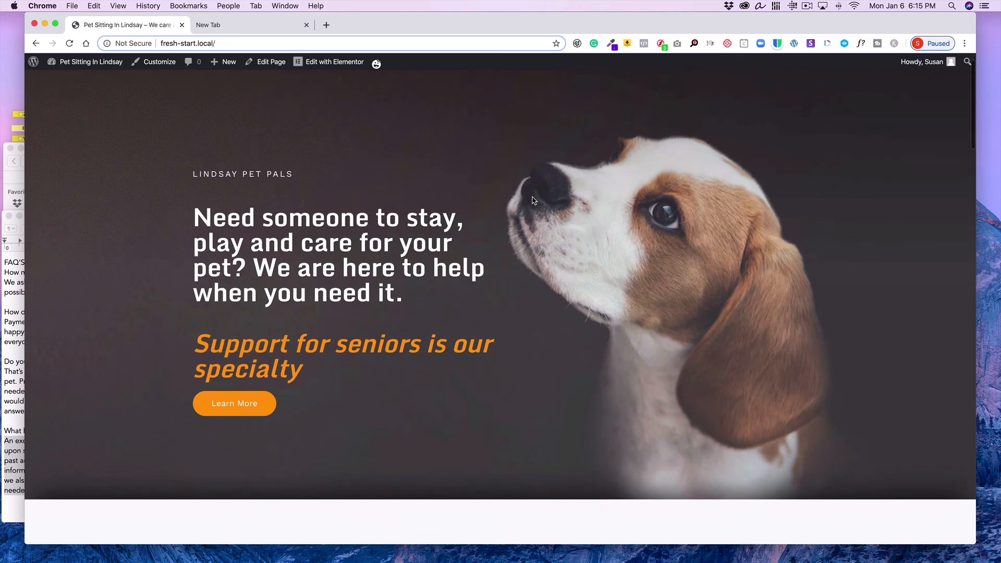
{"action": "scroll", "coordinate": [533, 200], "scroll_direction": "down", "scroll_amount": 8}
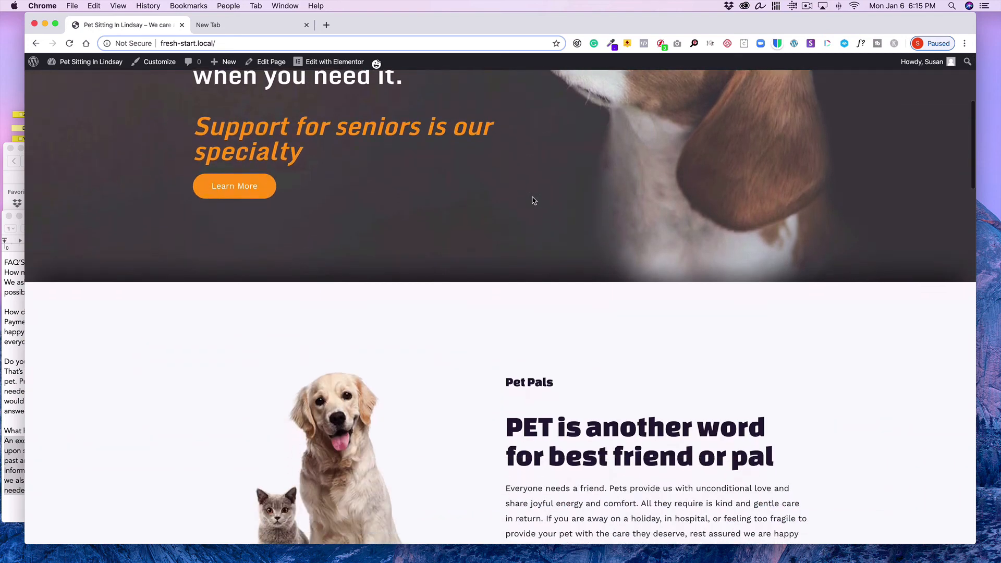
{"action": "scroll", "coordinate": [532, 196], "scroll_direction": "down", "scroll_amount": 5}
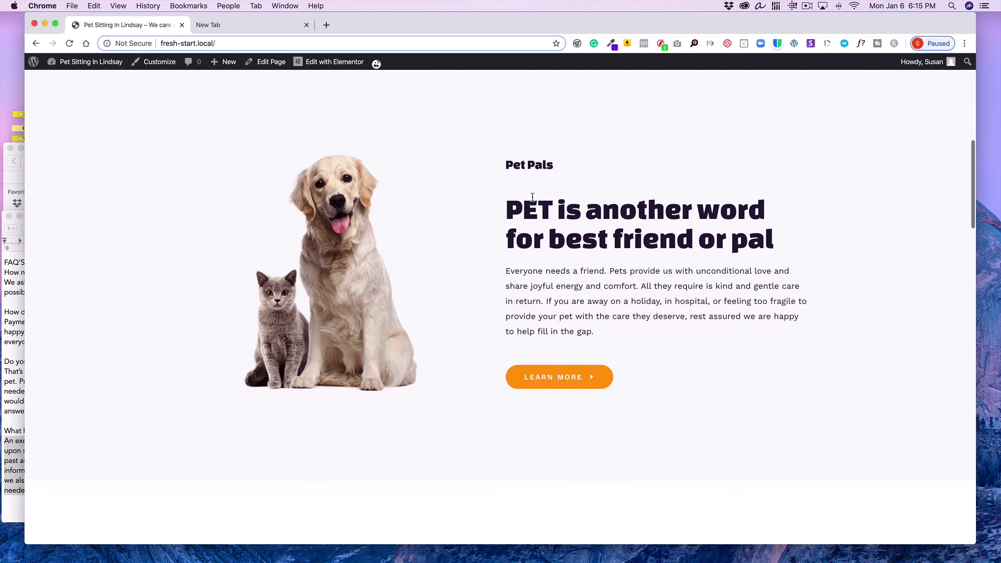
{"action": "scroll", "coordinate": [532, 197], "scroll_direction": "down", "scroll_amount": 6}
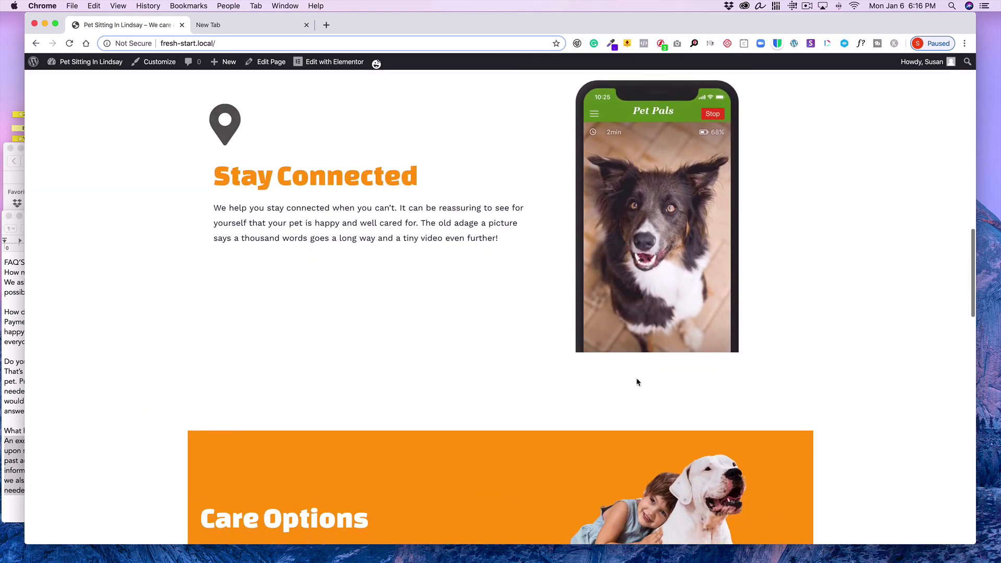
{"action": "scroll", "coordinate": [495, 266], "scroll_direction": "down", "scroll_amount": 2}
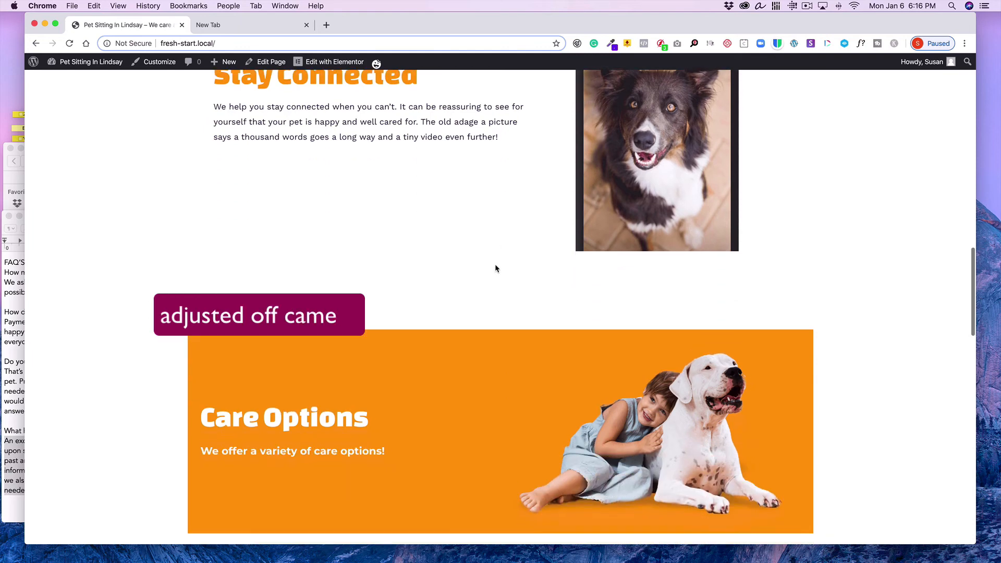
{"action": "scroll", "coordinate": [483, 213], "scroll_direction": "up", "scroll_amount": 3}
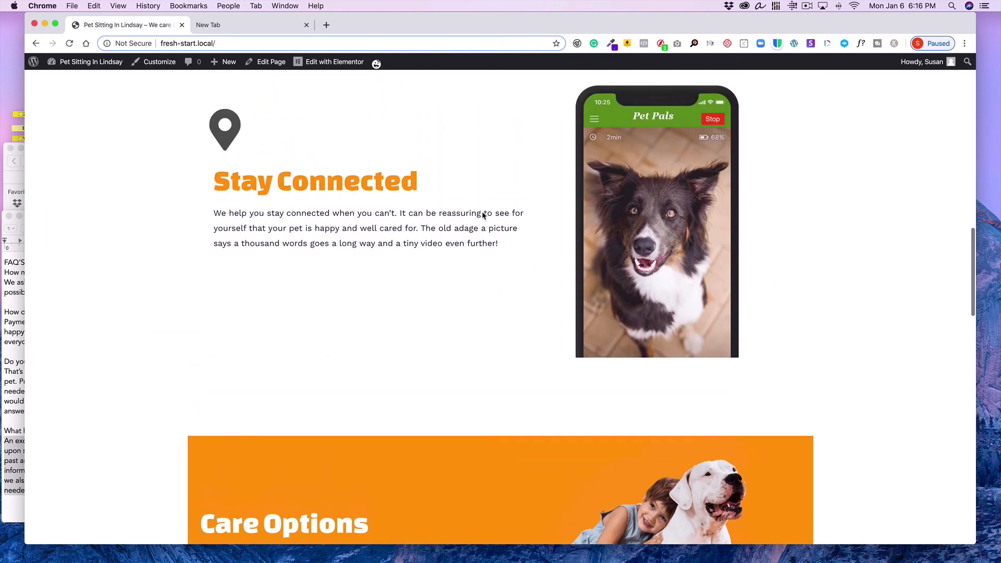
{"action": "scroll", "coordinate": [482, 212], "scroll_direction": "down", "scroll_amount": 2}
{"action": "scroll", "coordinate": [482, 215], "scroll_direction": "down", "scroll_amount": 5}
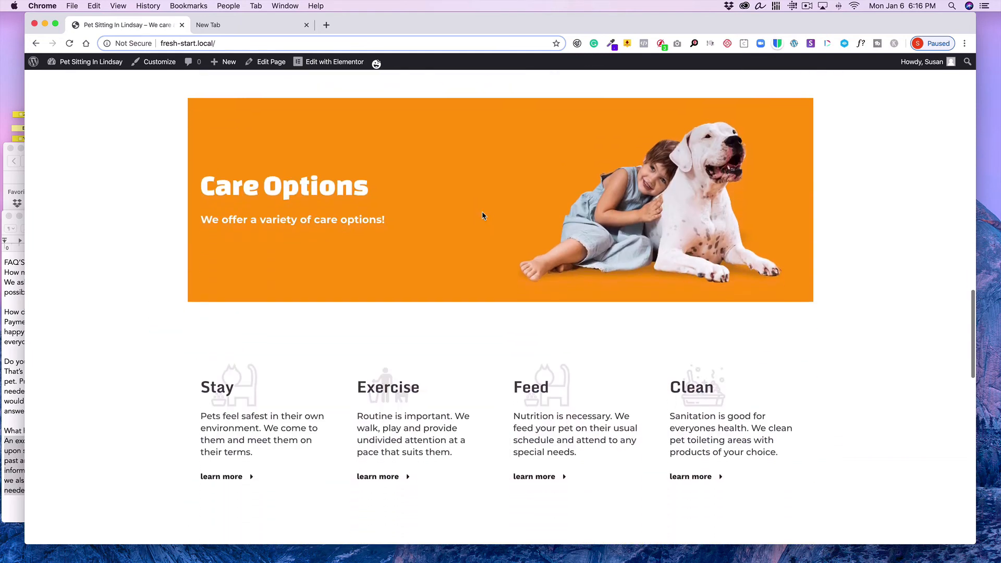
{"action": "scroll", "coordinate": [481, 215], "scroll_direction": "down", "scroll_amount": 7}
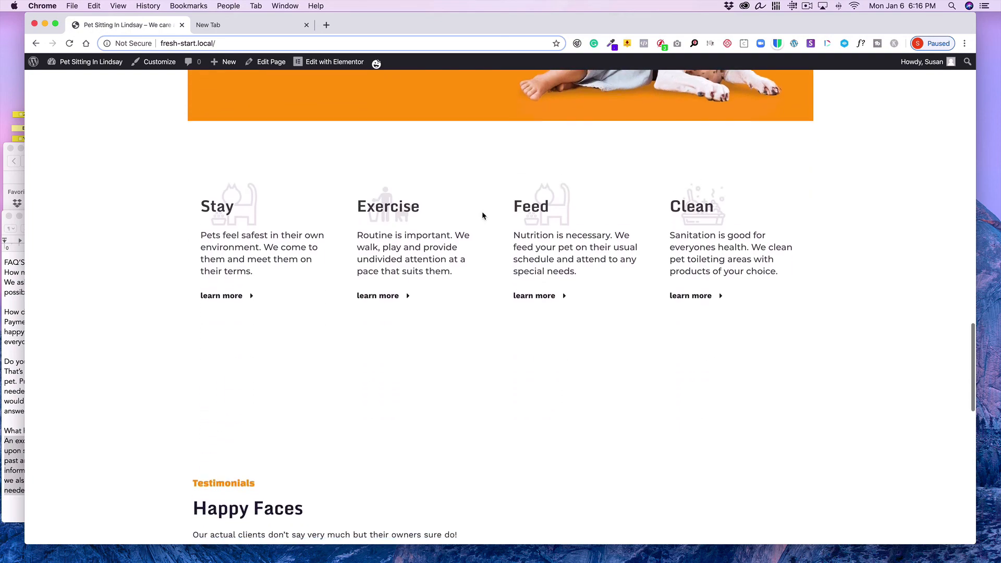
{"action": "scroll", "coordinate": [482, 215], "scroll_direction": "down", "scroll_amount": 4}
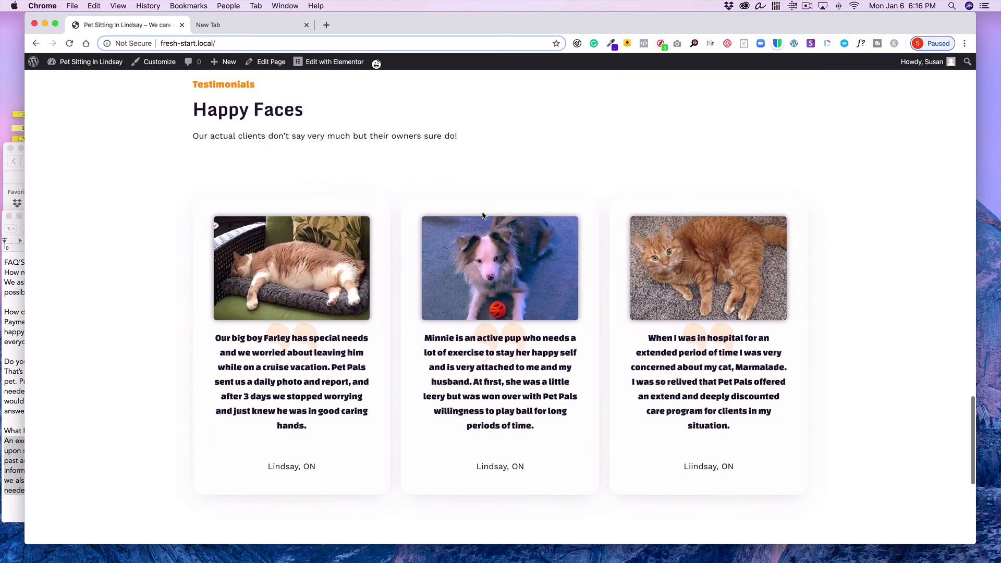
{"action": "scroll", "coordinate": [481, 215], "scroll_direction": "up", "scroll_amount": 5}
{"action": "scroll", "coordinate": [482, 212], "scroll_direction": "up", "scroll_amount": 2}
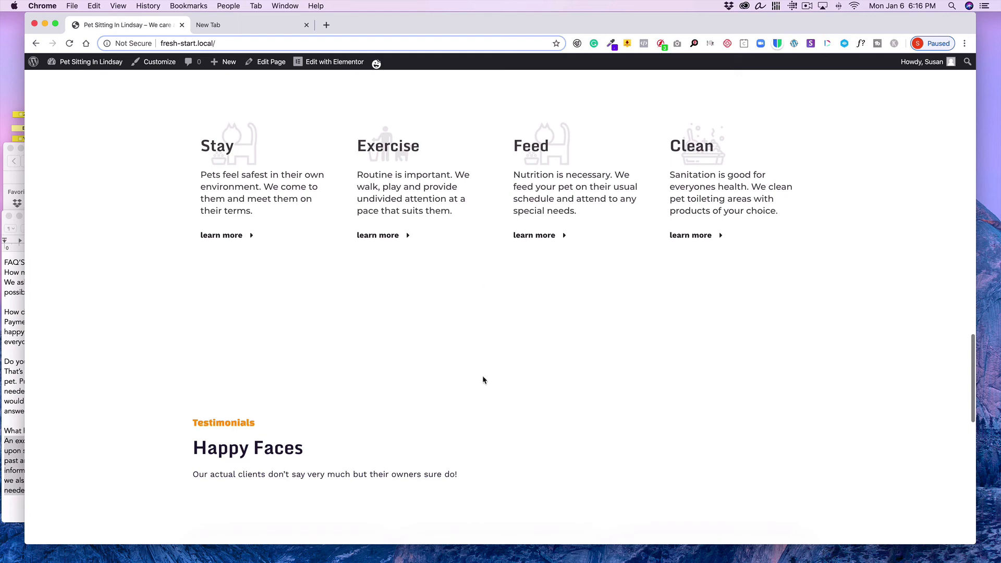
{"action": "scroll", "coordinate": [488, 296], "scroll_direction": "down", "scroll_amount": 10}
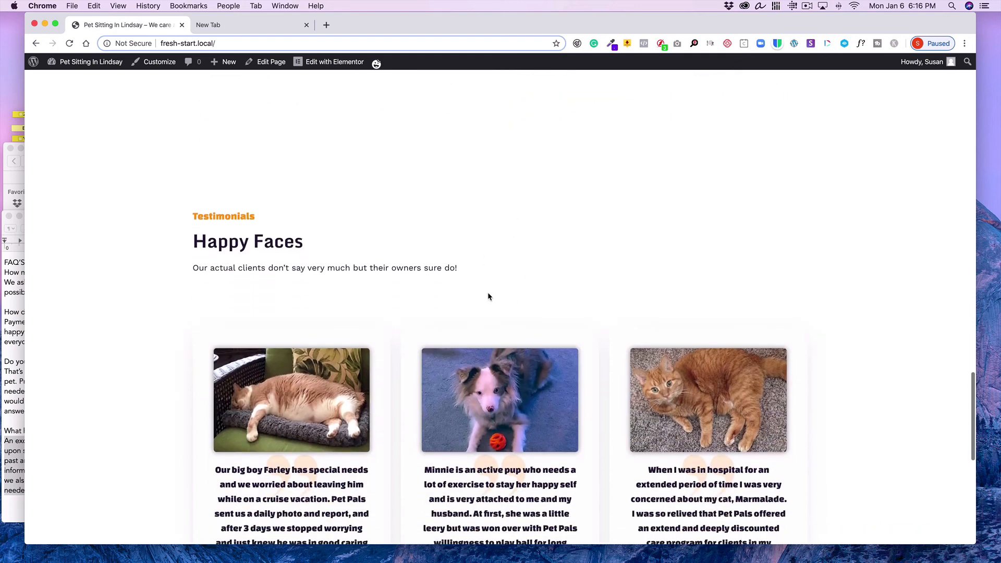
{"action": "scroll", "coordinate": [488, 293], "scroll_direction": "down", "scroll_amount": 3}
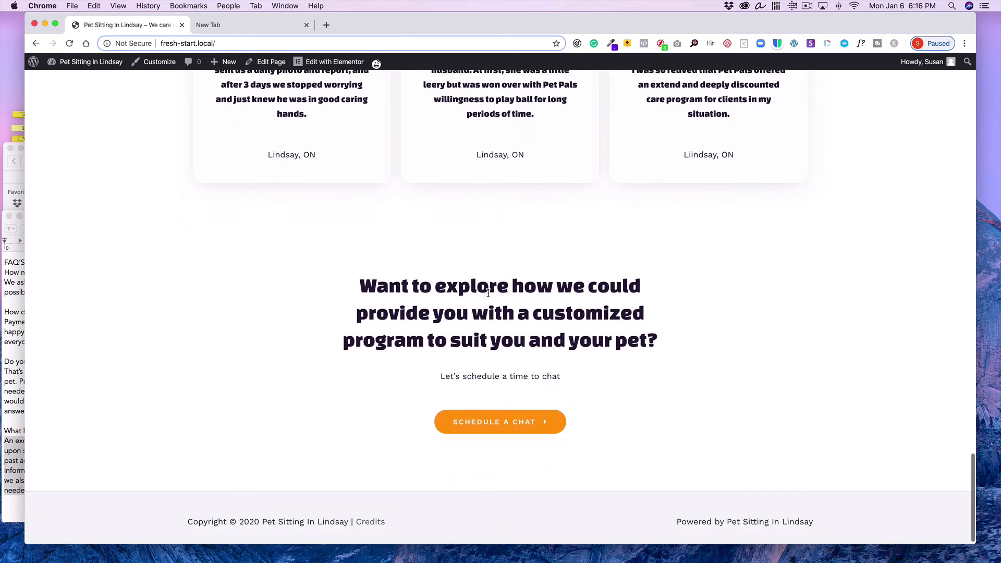
{"action": "scroll", "coordinate": [488, 293], "scroll_direction": "up", "scroll_amount": 2}
{"action": "scroll", "coordinate": [488, 293], "scroll_direction": "up", "scroll_amount": 20}
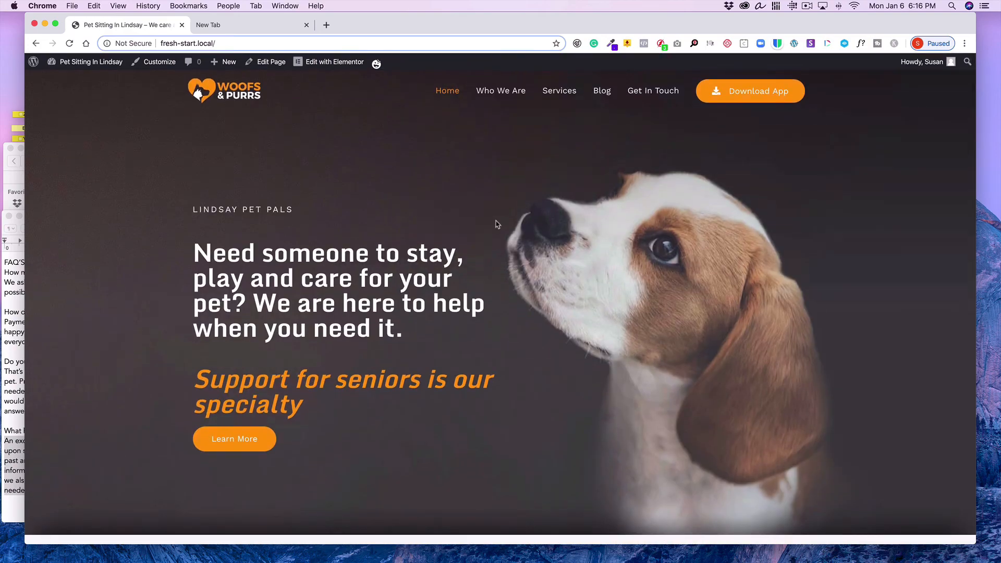
Open the Who We Are page and scroll through its content
{"action": "left_click", "coordinate": [514, 91]}
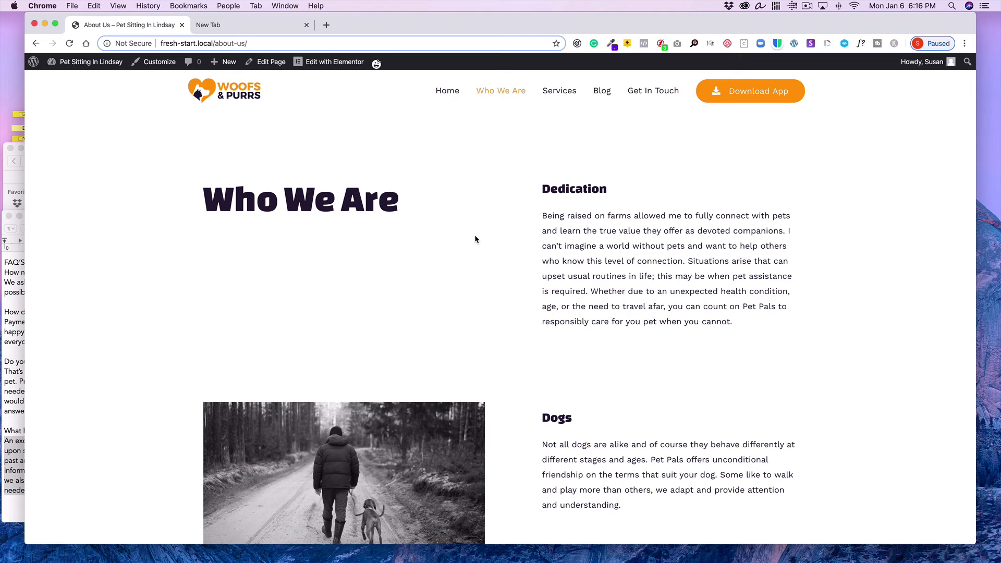
{"action": "scroll", "coordinate": [446, 240], "scroll_direction": "down", "scroll_amount": 3}
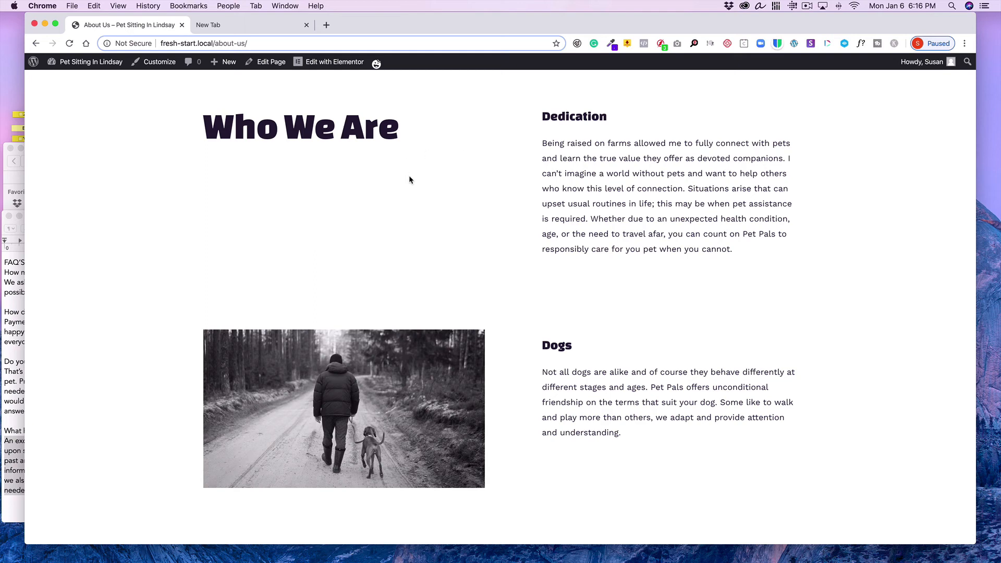
{"action": "scroll", "coordinate": [409, 180], "scroll_direction": "down", "scroll_amount": 3}
{"action": "scroll", "coordinate": [409, 180], "scroll_direction": "up", "scroll_amount": 3}
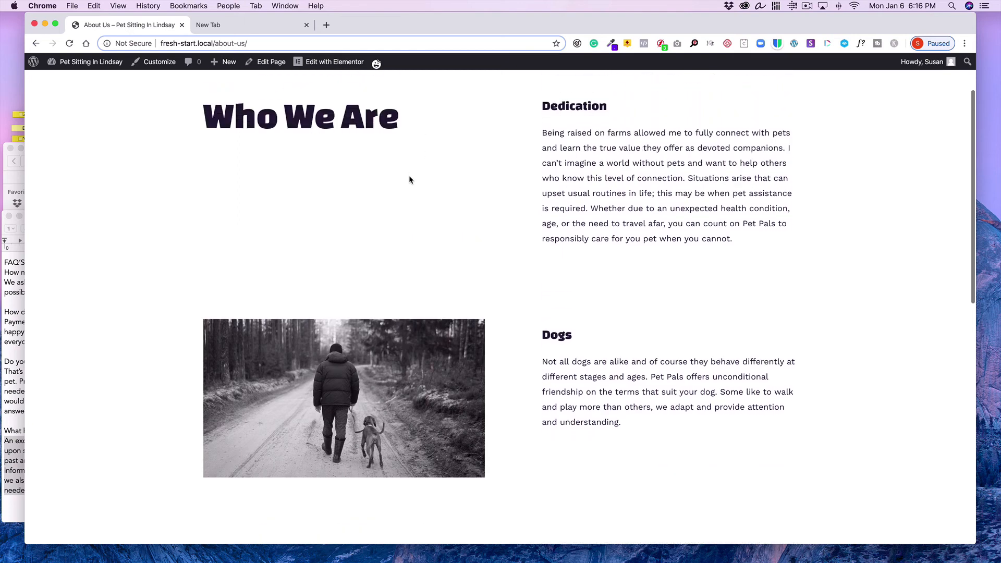
{"action": "scroll", "coordinate": [409, 180], "scroll_direction": "down", "scroll_amount": 2}
{"action": "scroll", "coordinate": [409, 179], "scroll_direction": "down", "scroll_amount": 5}
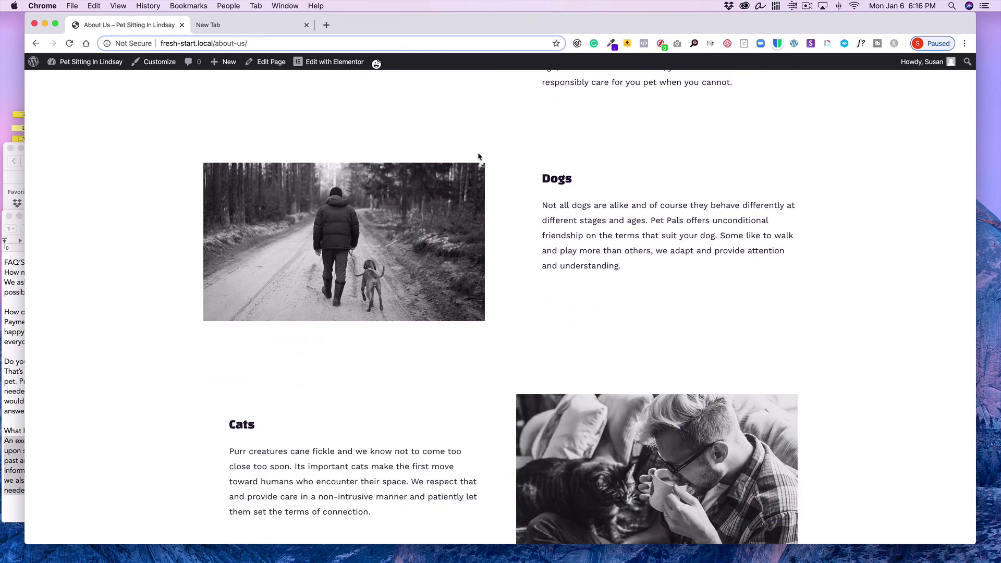
{"action": "scroll", "coordinate": [510, 308], "scroll_direction": "down", "scroll_amount": 15}
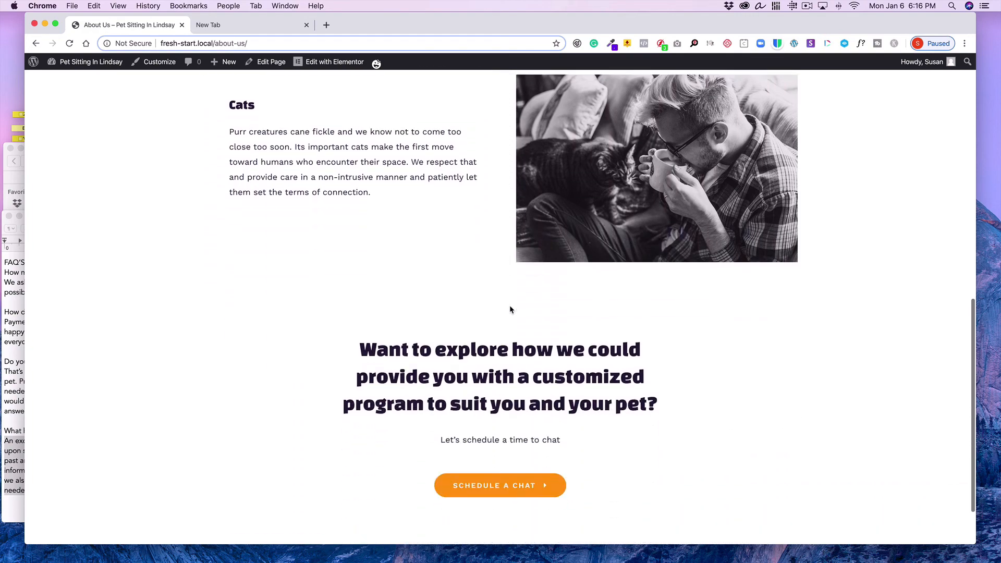
{"action": "scroll", "coordinate": [509, 304], "scroll_direction": "up", "scroll_amount": 20}
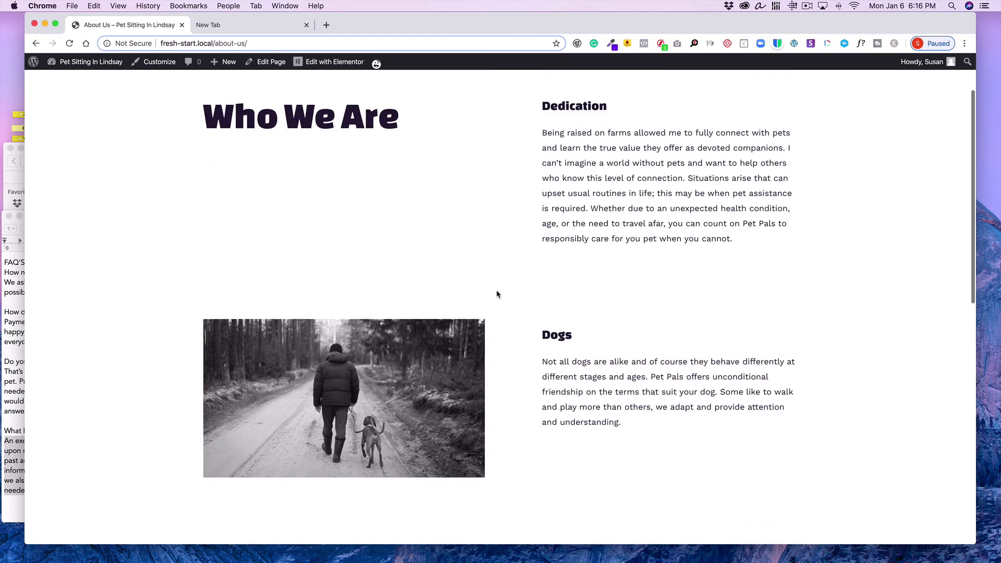
Open the About Us page in Elementor and add a default box shadow to the Dogs image
{"action": "left_click", "coordinate": [337, 63]}
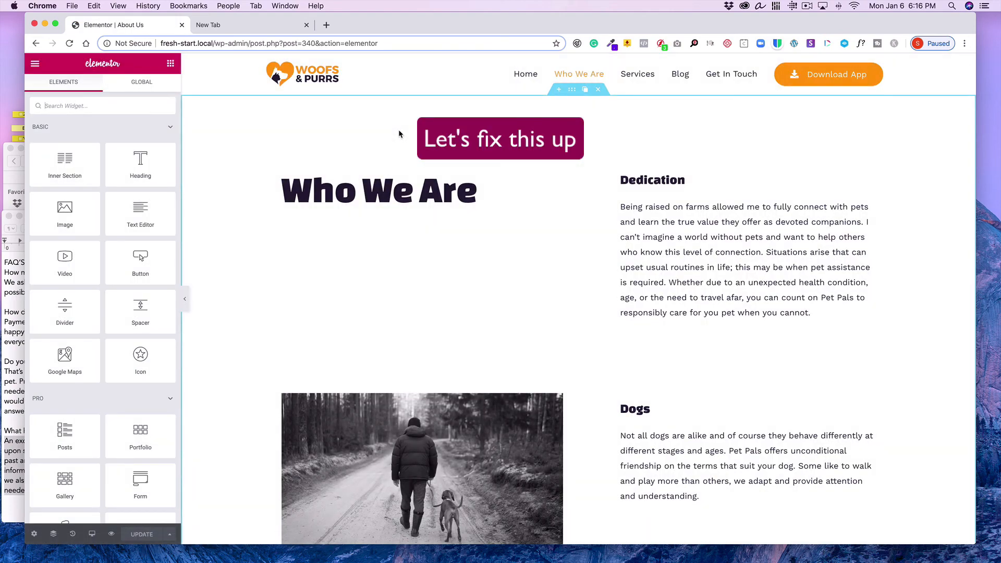
{"action": "scroll", "coordinate": [399, 129], "scroll_direction": "down", "scroll_amount": 5}
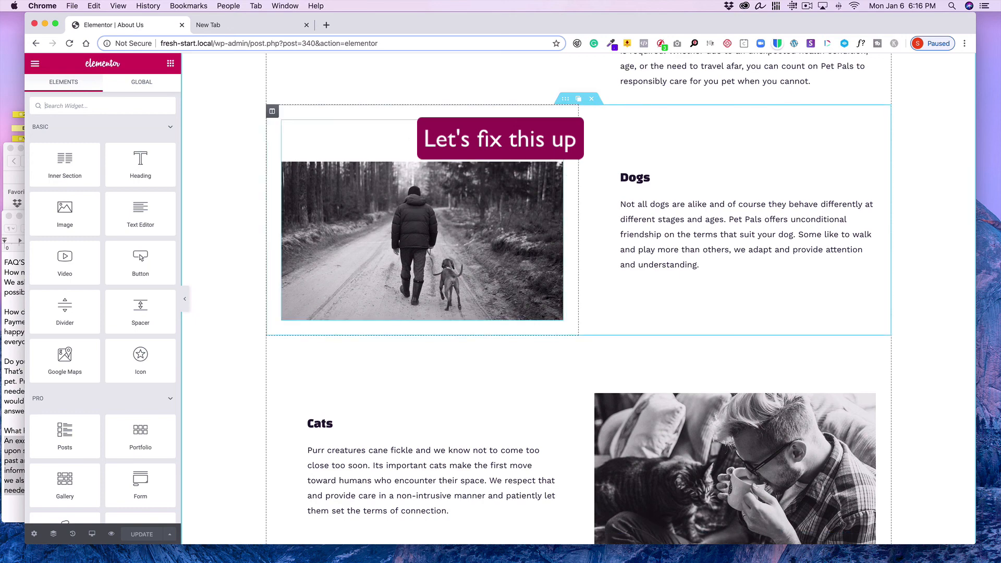
{"action": "left_click", "coordinate": [558, 127]}
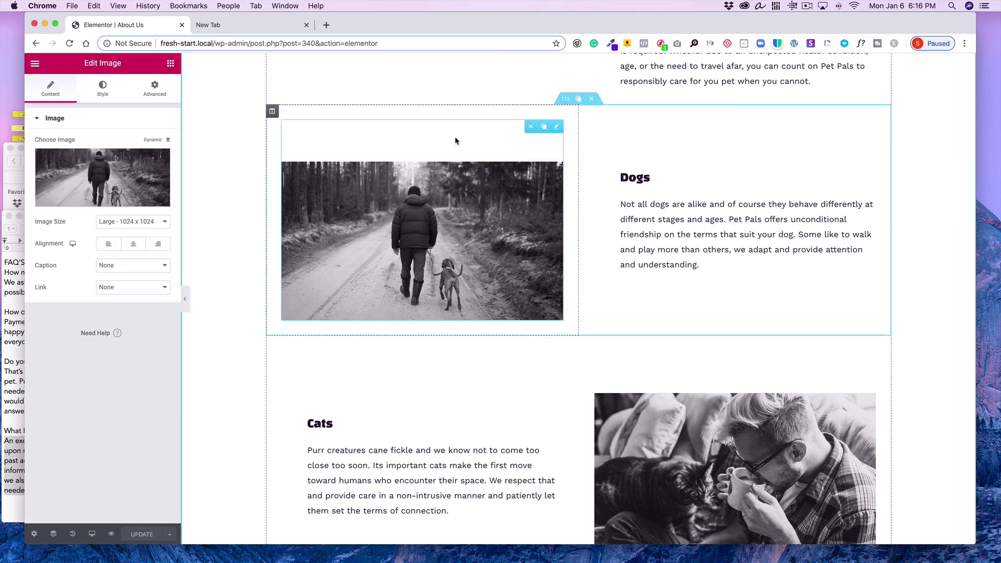
{"action": "left_click", "coordinate": [156, 91]}
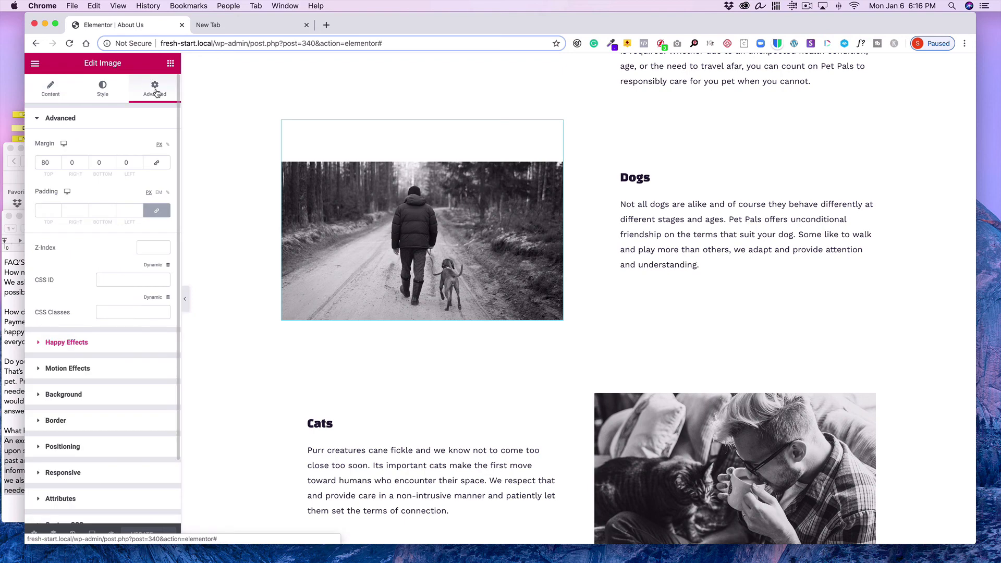
{"action": "left_click", "coordinate": [85, 421]}
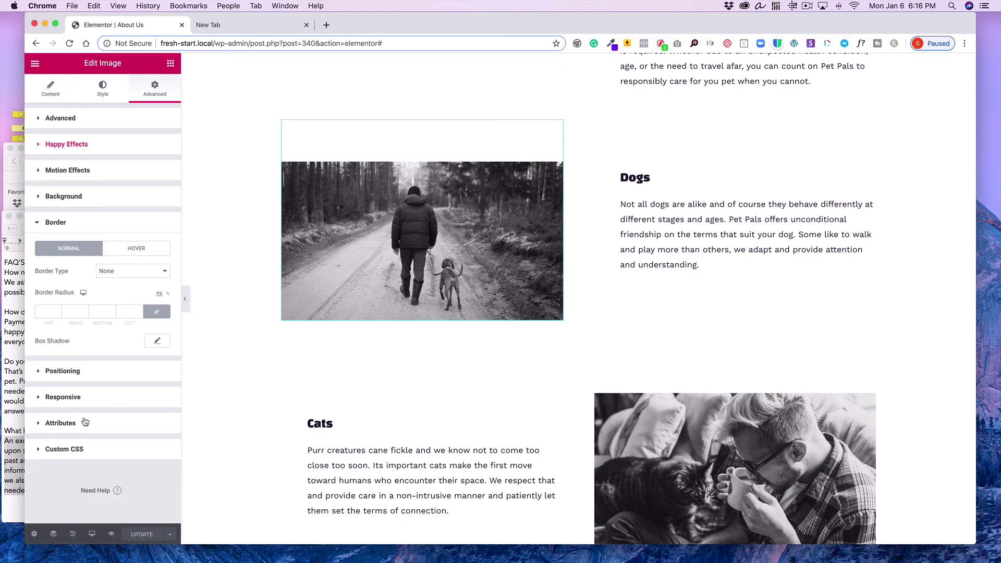
{"action": "left_click", "coordinate": [157, 342]}
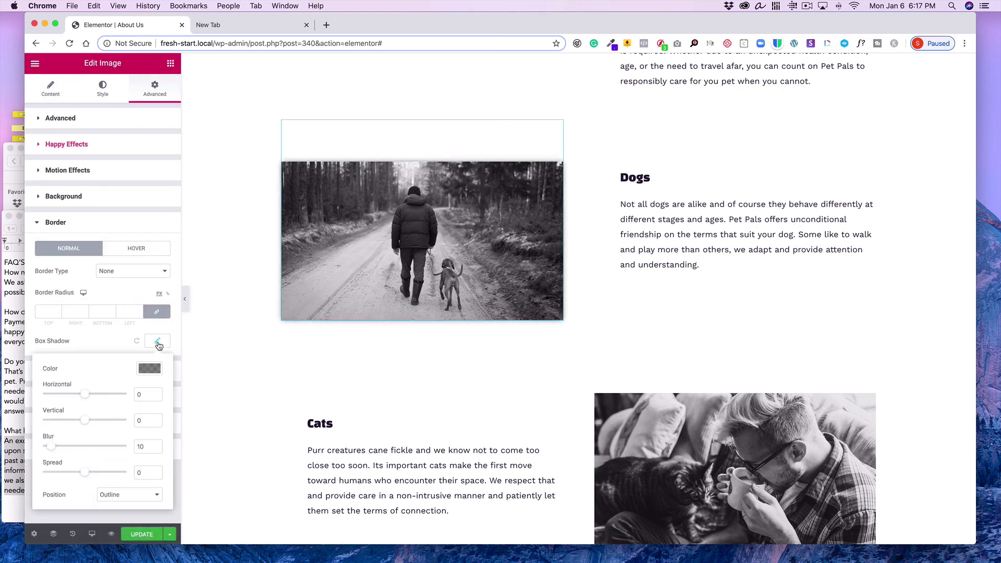
{"action": "left_click", "coordinate": [98, 343]}
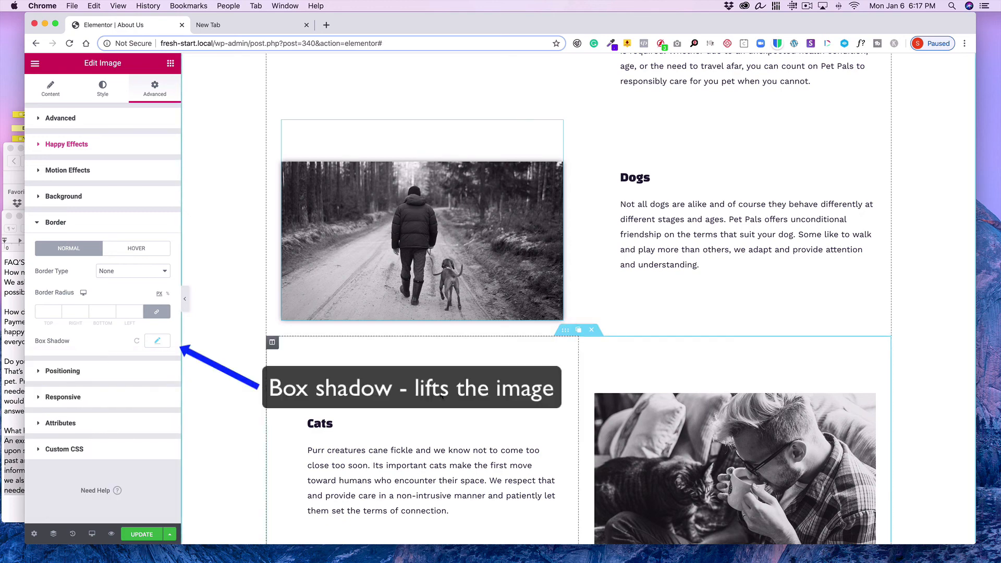
Add a default box shadow to the Cats image
{"action": "scroll", "coordinate": [440, 398], "scroll_direction": "down", "scroll_amount": 3}
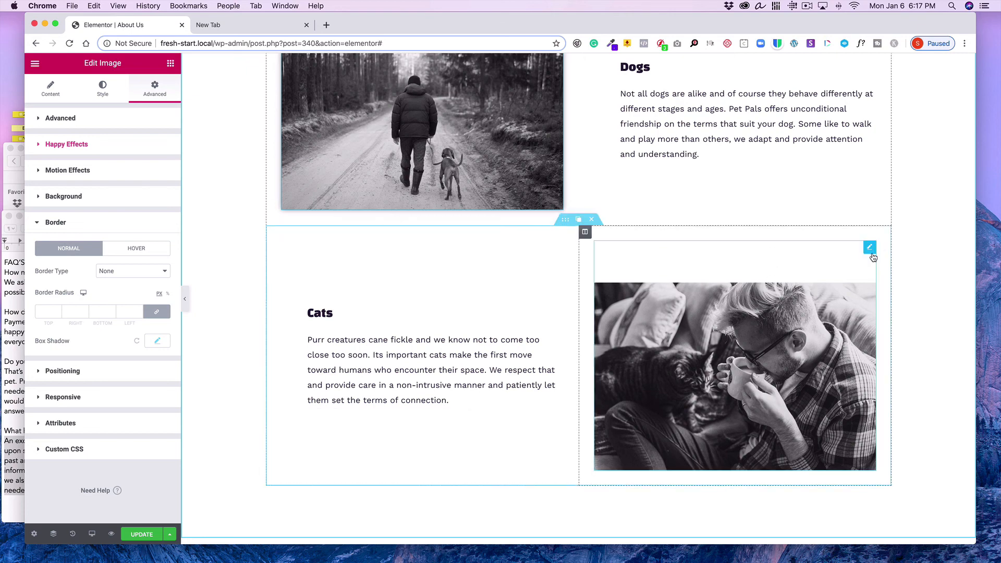
{"action": "left_click", "coordinate": [873, 246]}
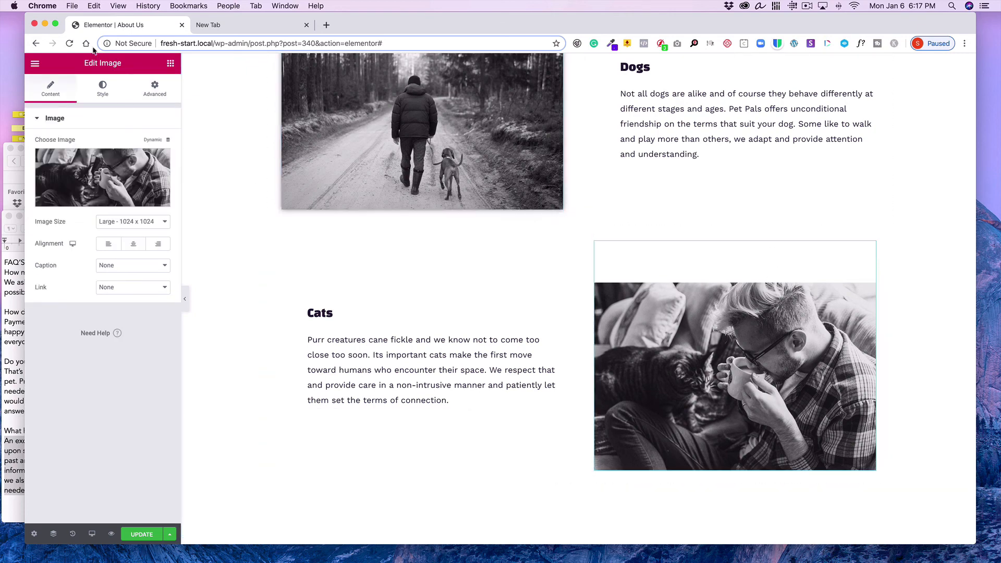
{"action": "left_click", "coordinate": [104, 90]}
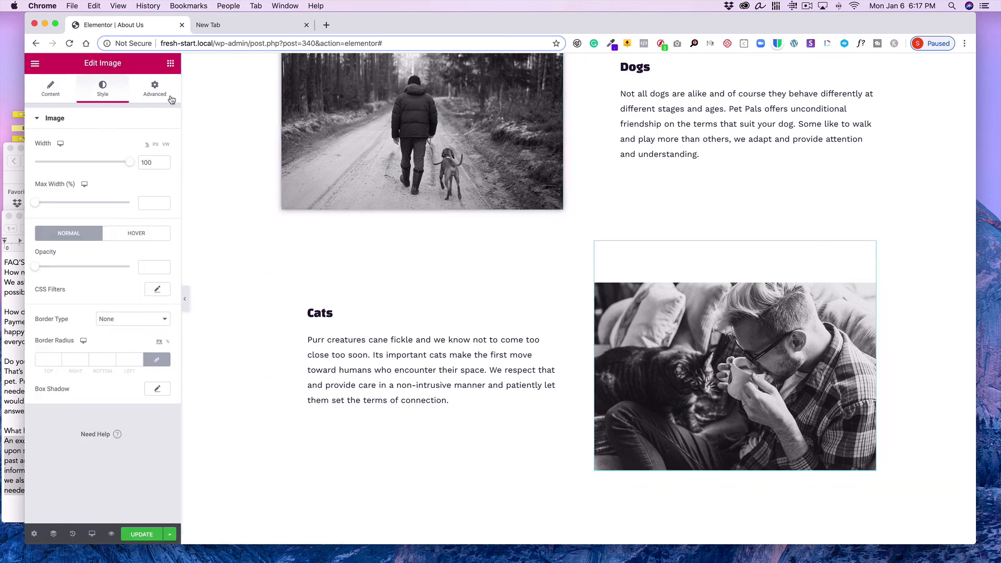
{"action": "left_click", "coordinate": [158, 389]}
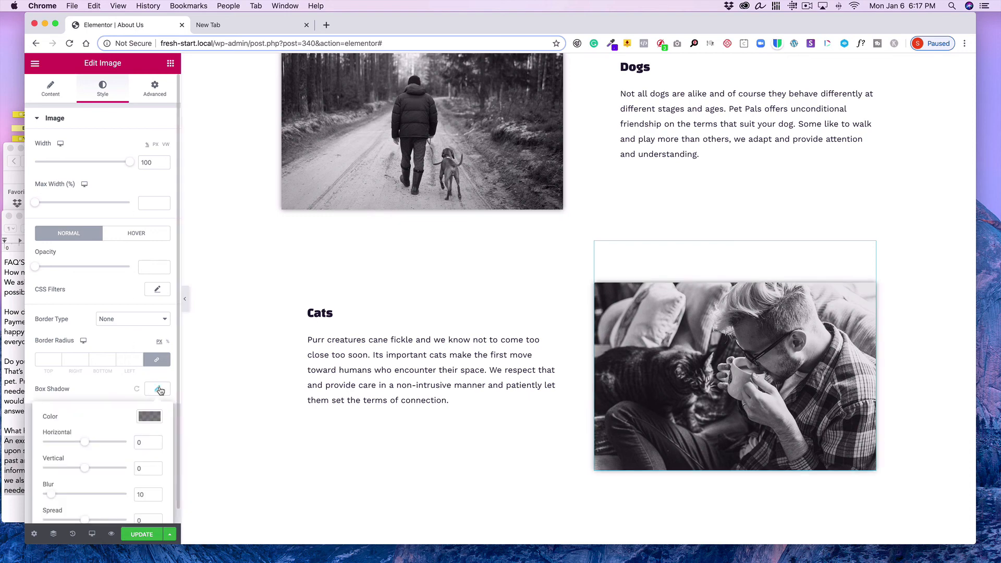
Update the About Us page to save the image shadows
{"action": "scroll", "coordinate": [217, 376], "scroll_direction": "down", "scroll_amount": 5}
{"action": "scroll", "coordinate": [217, 376], "scroll_direction": "down", "scroll_amount": 5}
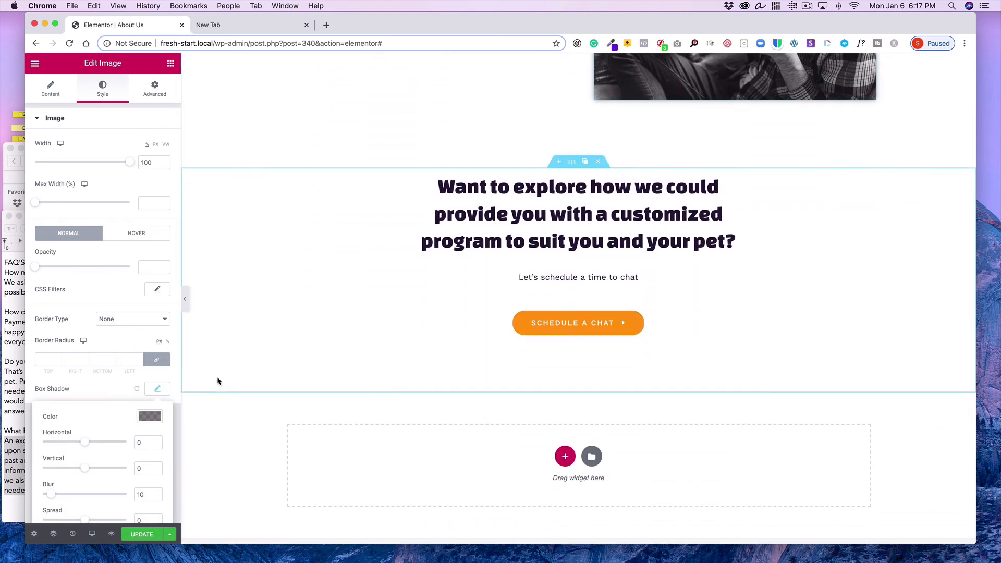
{"action": "left_click", "coordinate": [146, 534]}
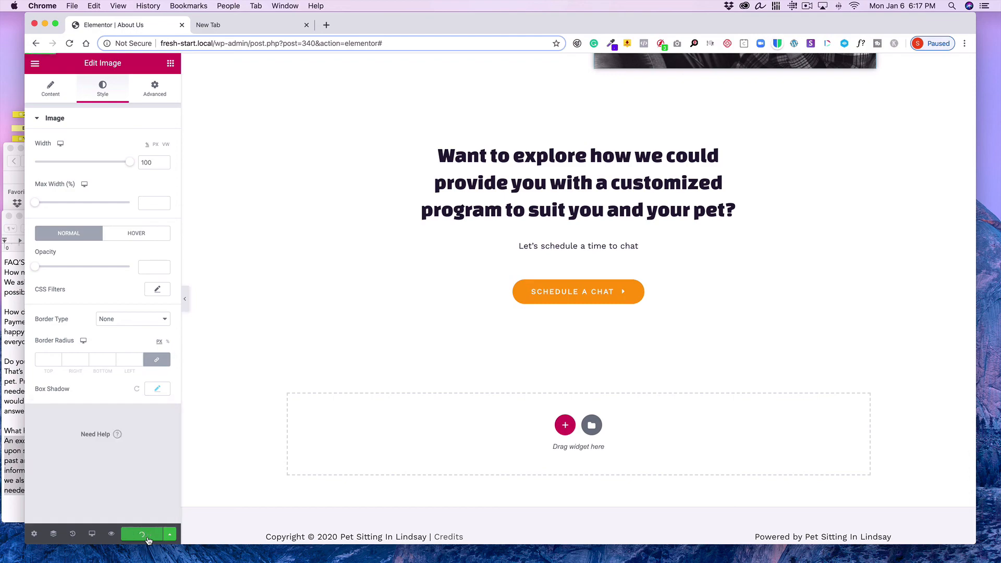
Exit the editor to the WordPress dashboard pages list
{"action": "scroll", "coordinate": [341, 160], "scroll_direction": "up", "scroll_amount": 3}
{"action": "scroll", "coordinate": [341, 160], "scroll_direction": "up", "scroll_amount": 10}
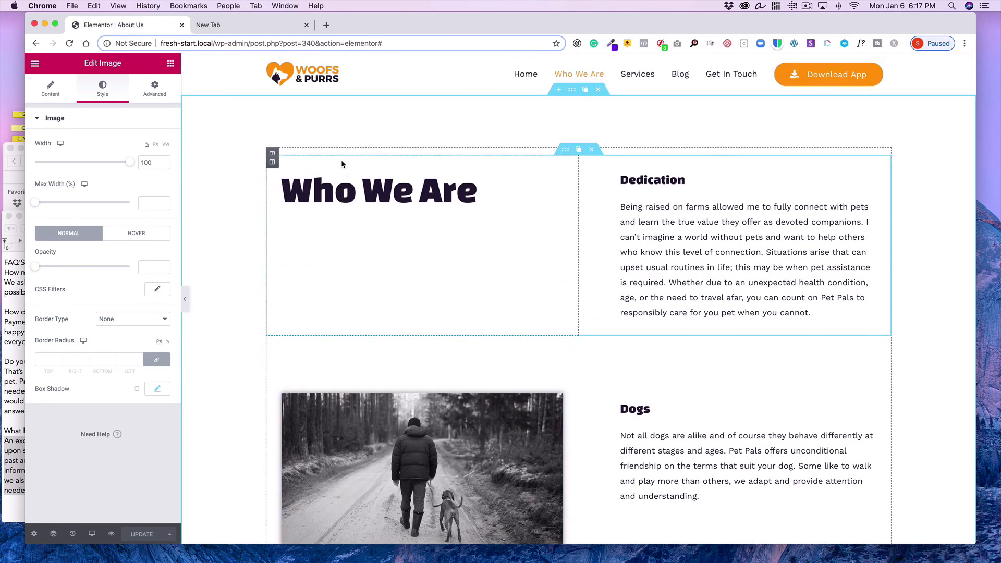
{"action": "left_click", "coordinate": [35, 63]}
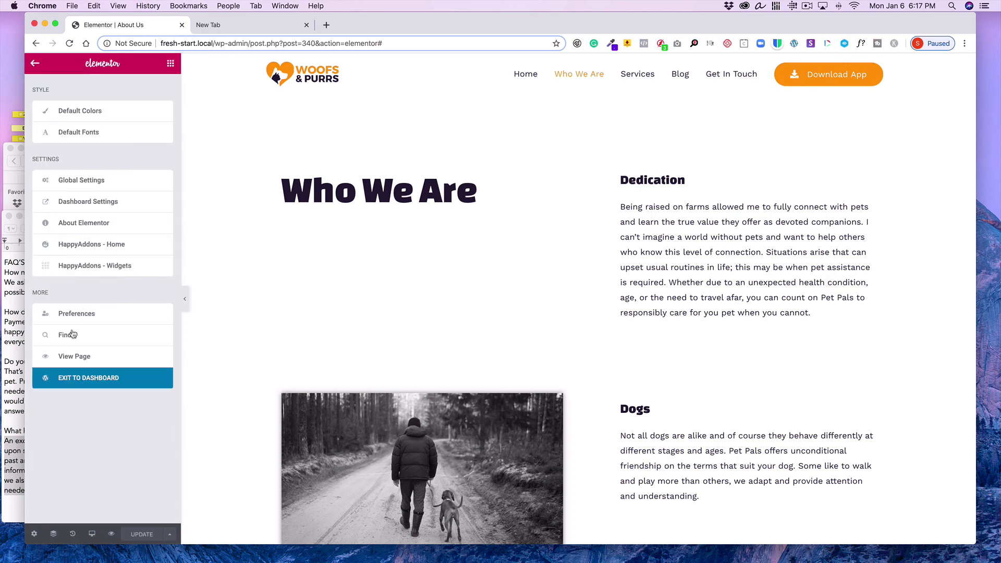
{"action": "left_click", "coordinate": [74, 376]}
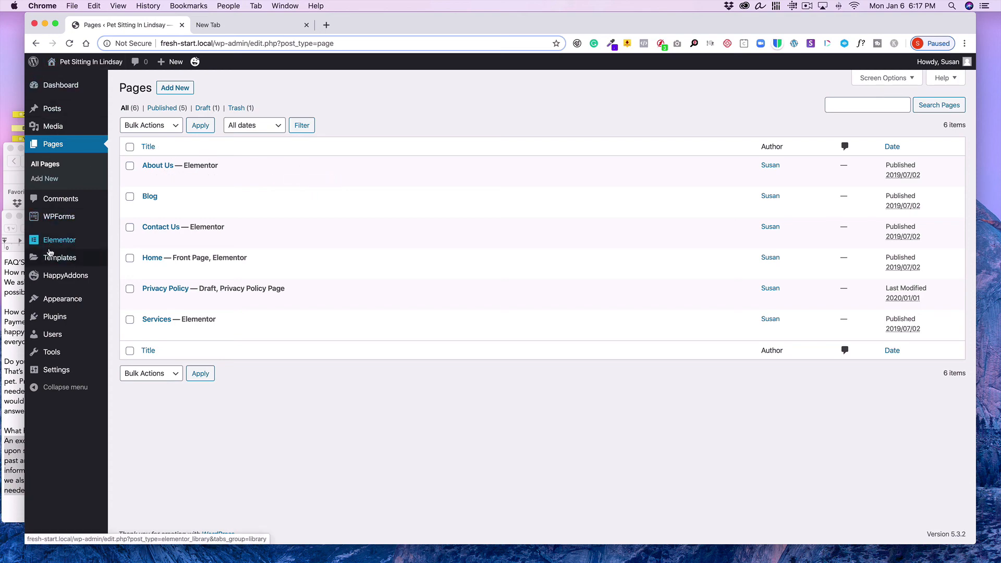
Open the site's menus and rename the "Who We Are" main menu item to "About Us", then save the menu
{"action": "mouse_move", "coordinate": [54, 301]}
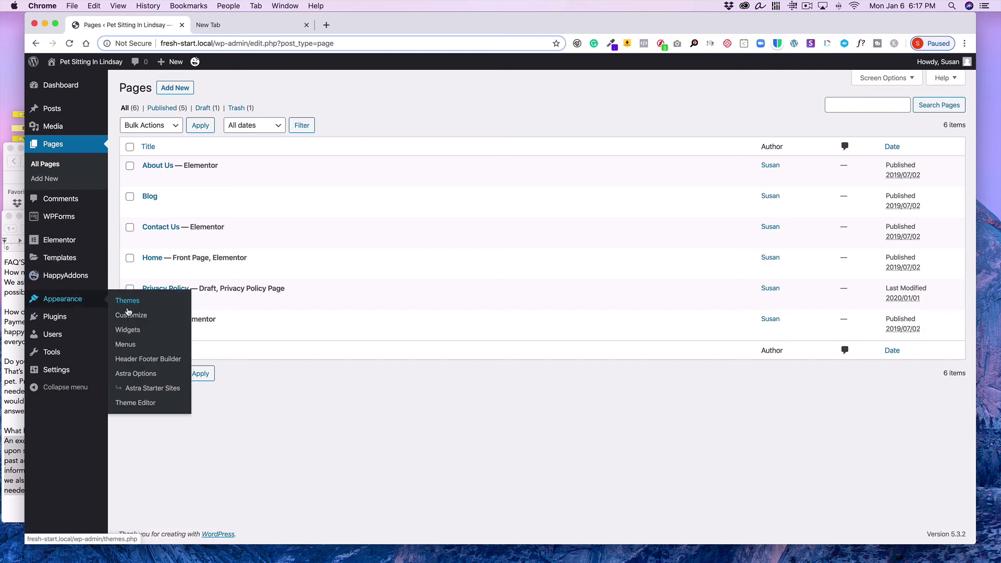
{"action": "left_click", "coordinate": [126, 345]}
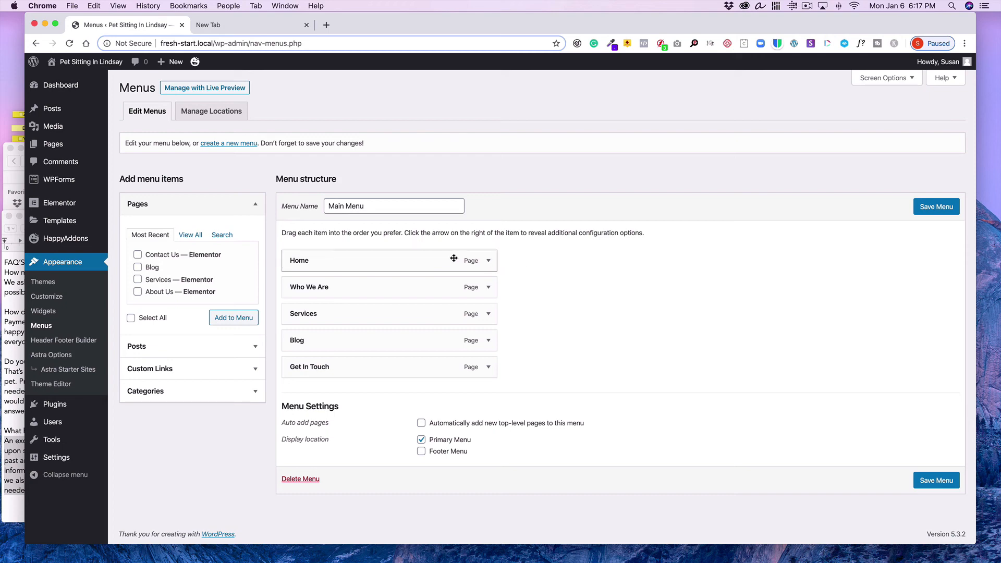
{"action": "left_click", "coordinate": [488, 289]}
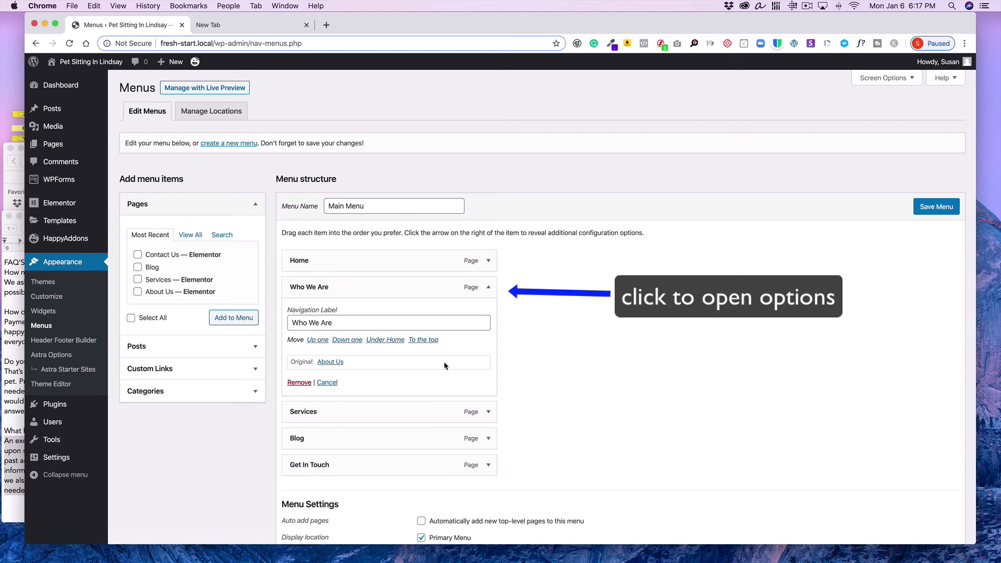
{"action": "left_click_drag", "start_coordinate": [343, 323], "coordinate": [307, 323]}
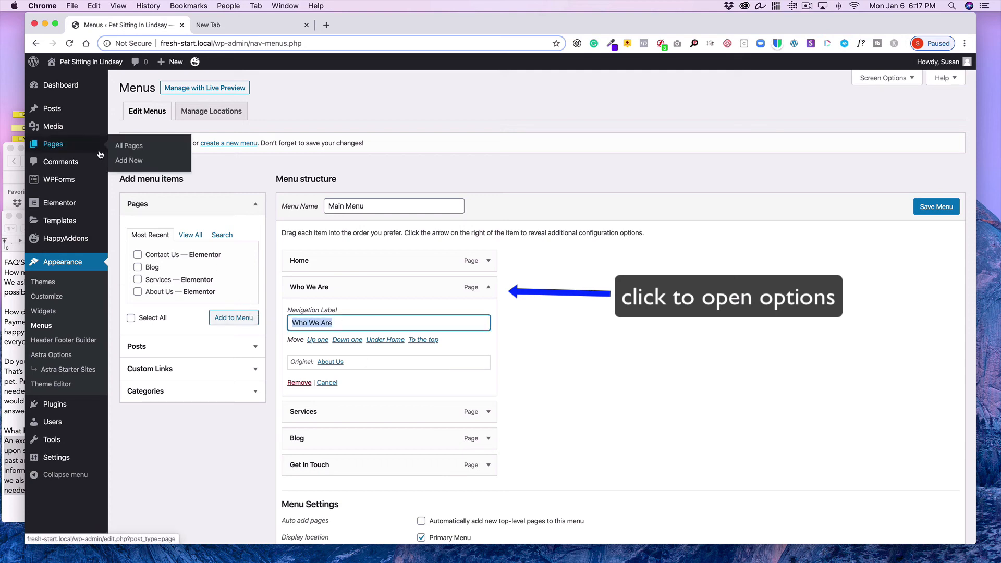
{"action": "type", "text": "About Us"}
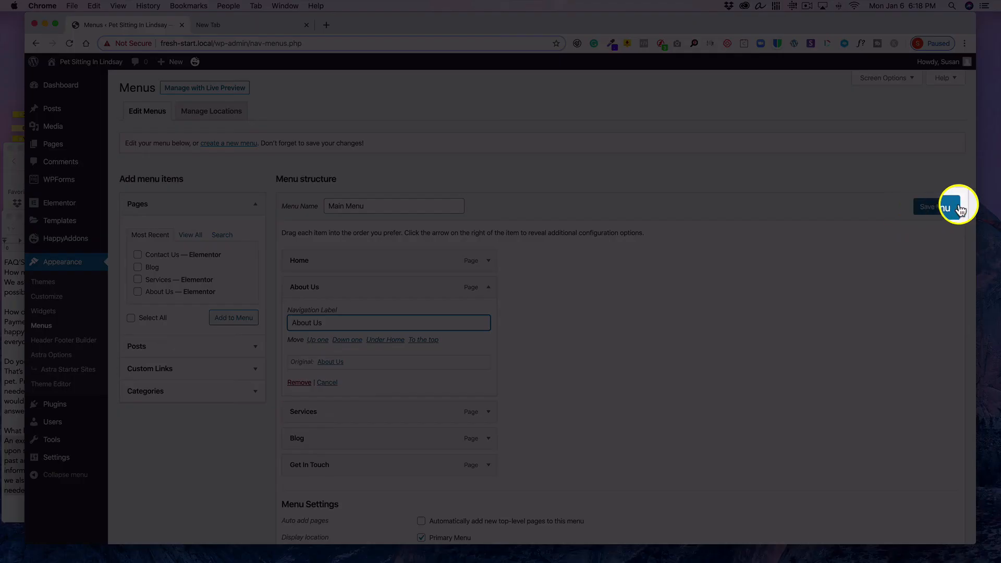
{"action": "left_click", "coordinate": [933, 206]}
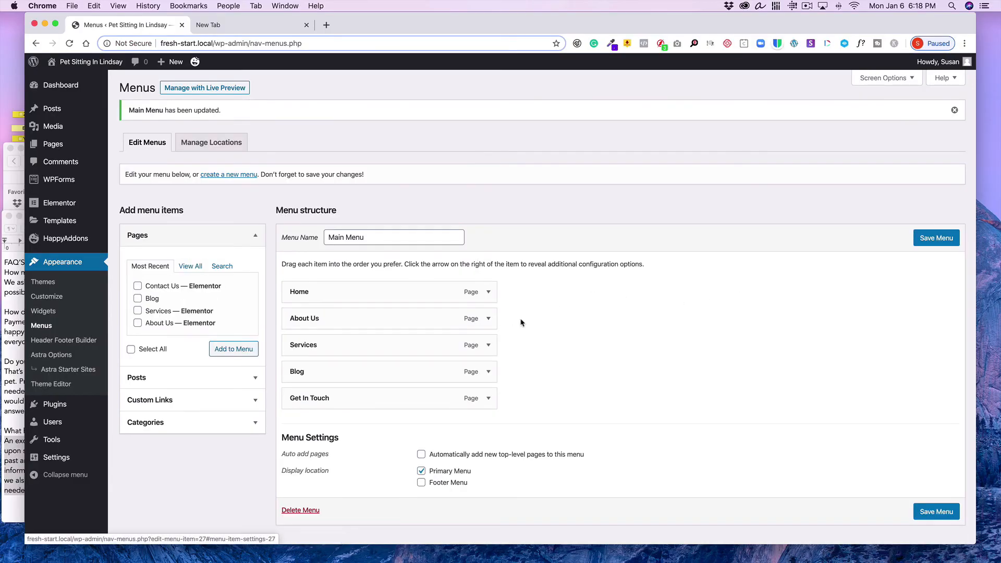
Remove the Blog item from the main menu
{"action": "scroll", "coordinate": [543, 318], "scroll_direction": "down", "scroll_amount": 2}
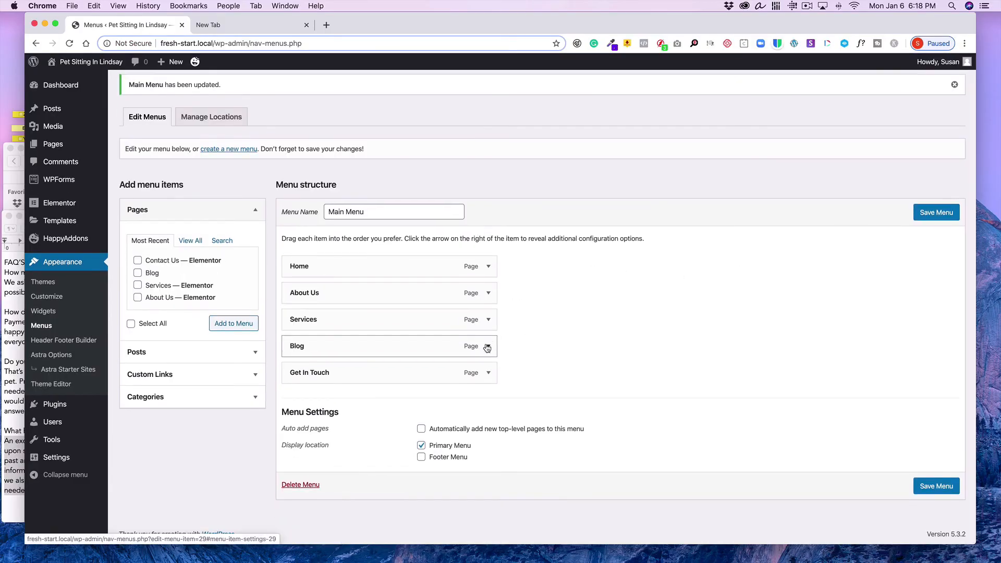
{"action": "left_click", "coordinate": [487, 347]}
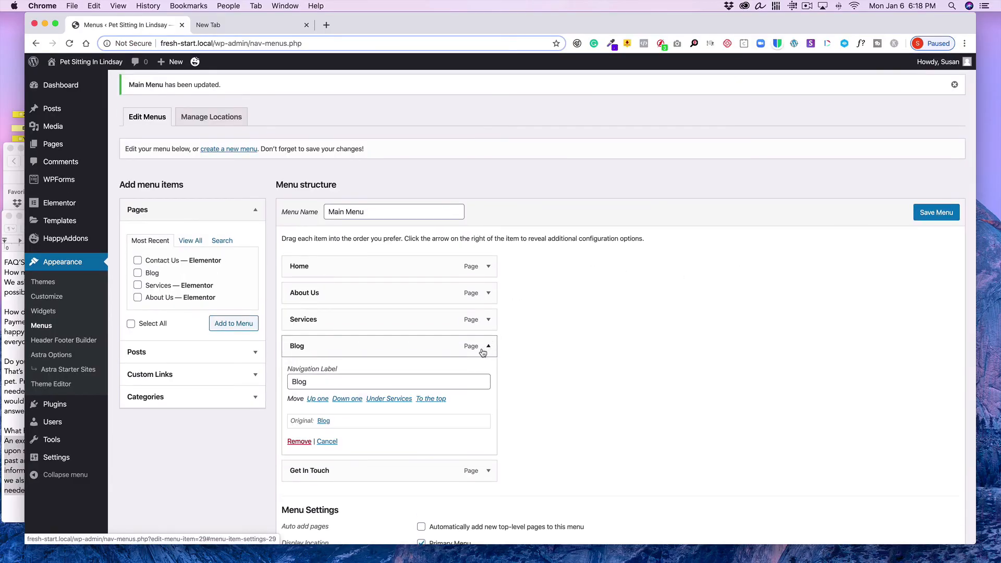
{"action": "left_click", "coordinate": [298, 442]}
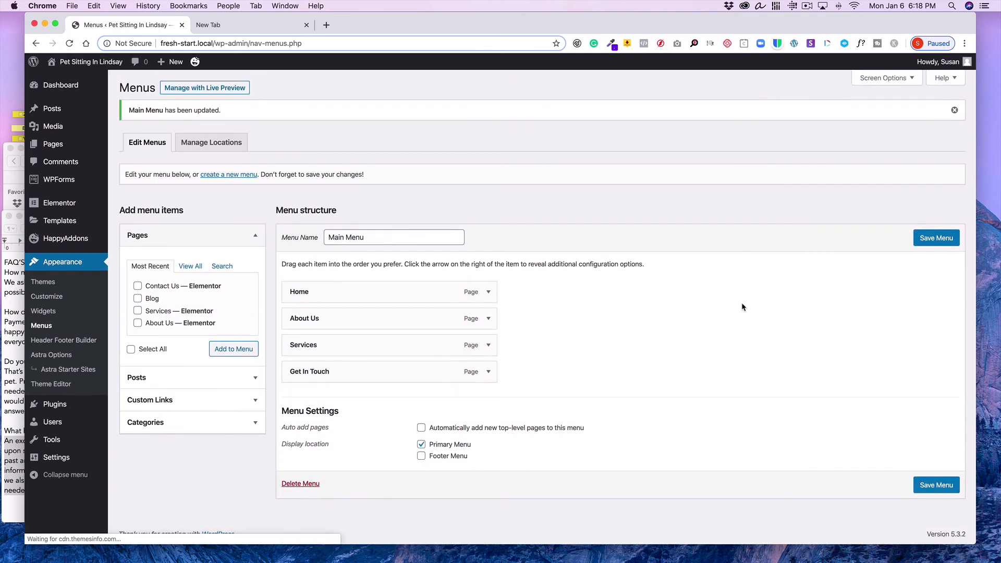
Rename the "Get In Touch" menu item's navigation label to "Contact"
{"action": "left_click", "coordinate": [488, 372]}
{"action": "left_click_drag", "start_coordinate": [365, 407], "coordinate": [289, 390]}
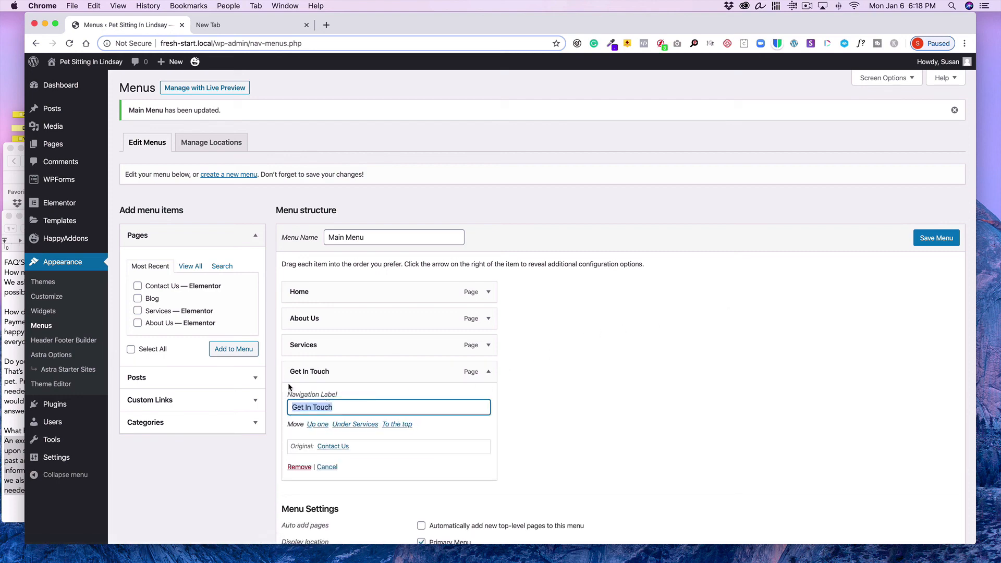
{"action": "type", "text": "Contact"}
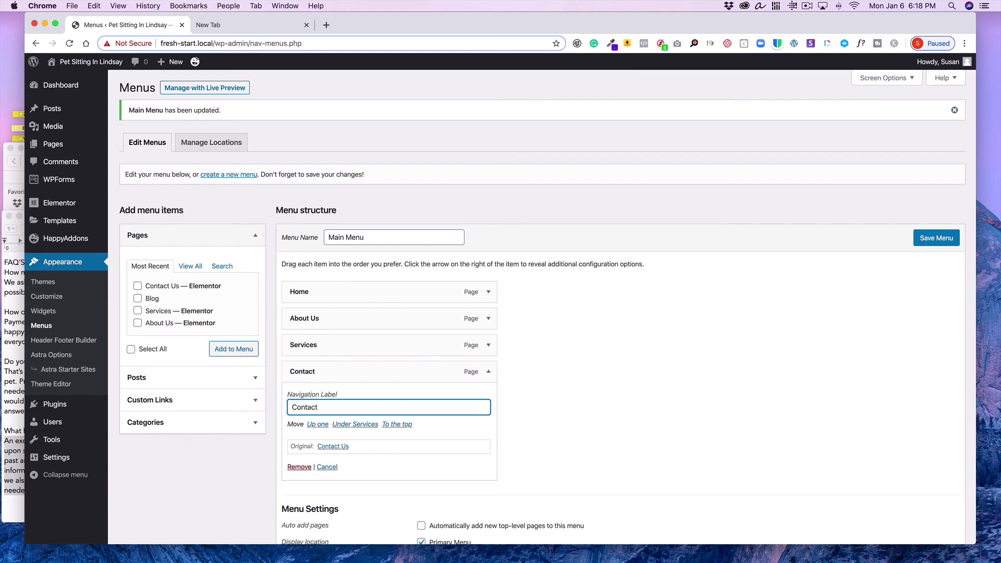
Shorten the About Us menu item's navigation label to "About" and save the main menu
{"action": "left_click", "coordinate": [488, 319]}
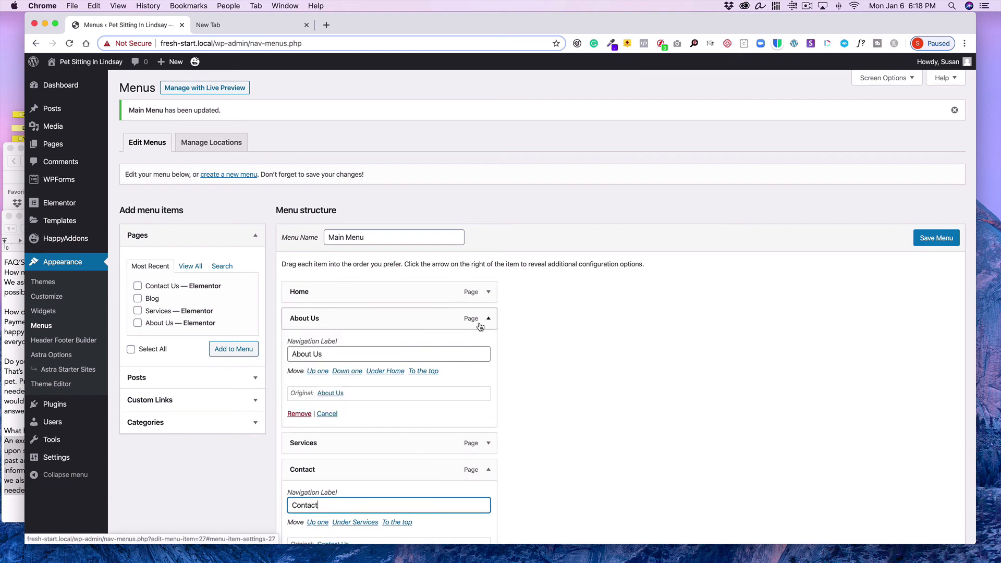
{"action": "left_click", "coordinate": [353, 355]}
{"action": "key", "text": "BackSpace"}
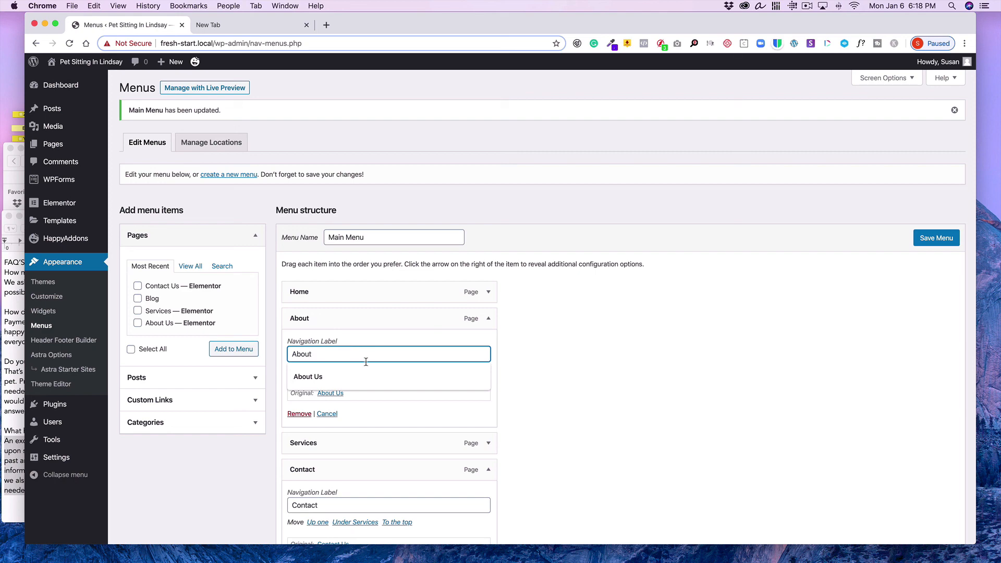
{"action": "left_click", "coordinate": [555, 394]}
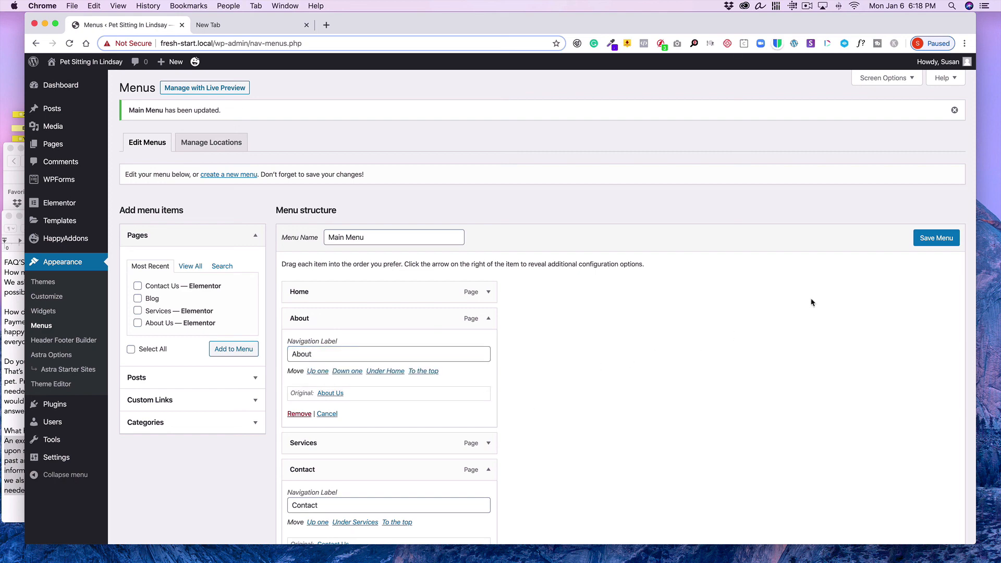
{"action": "left_click", "coordinate": [921, 241]}
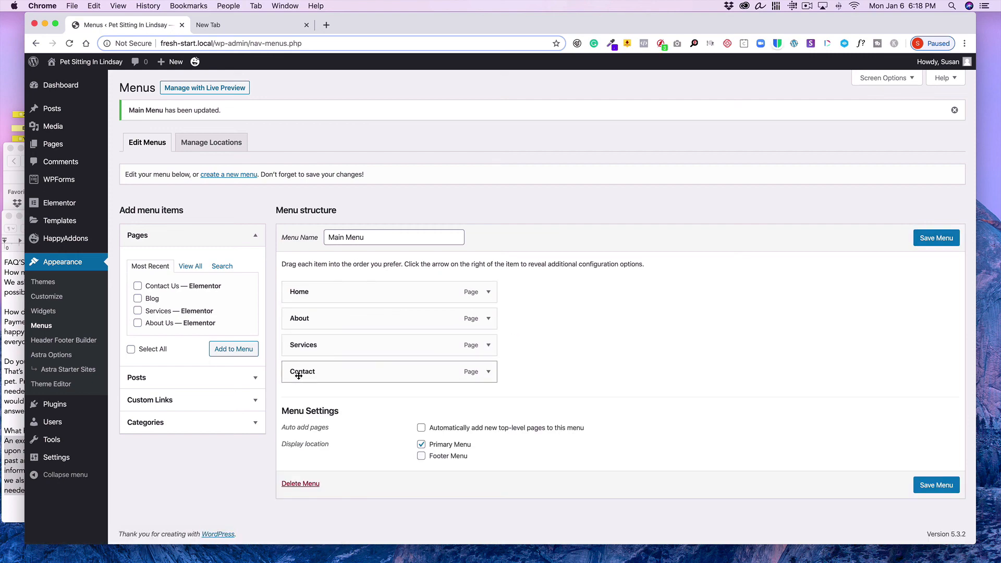
{"action": "left_click", "coordinate": [933, 485]}
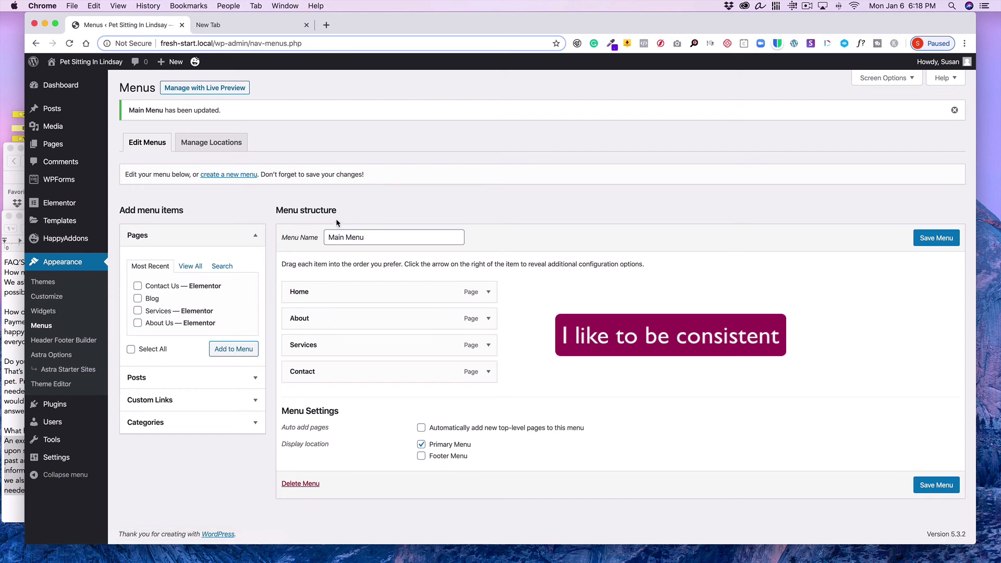
Visit the live site and scroll through the Services page to review its sections and navigation
{"action": "mouse_move", "coordinate": [78, 63]}
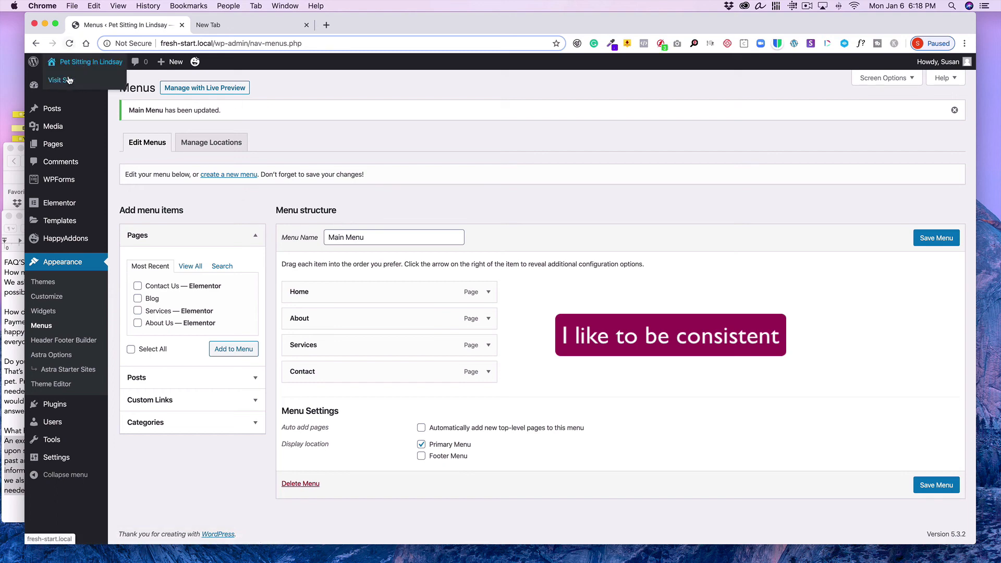
{"action": "left_click", "coordinate": [68, 79]}
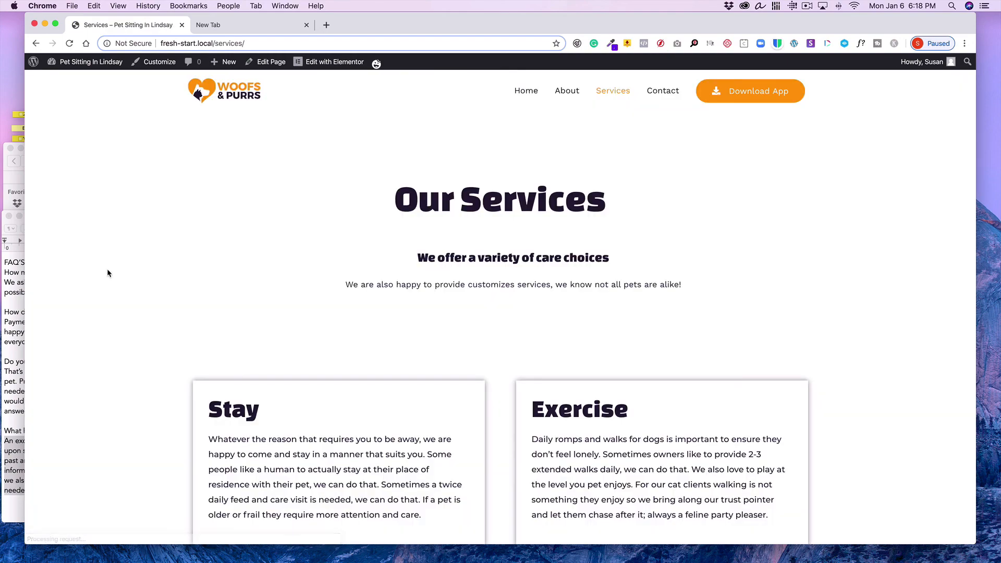
{"action": "scroll", "coordinate": [107, 272], "scroll_direction": "down", "scroll_amount": 3}
{"action": "scroll", "coordinate": [107, 272], "scroll_direction": "up", "scroll_amount": 1}
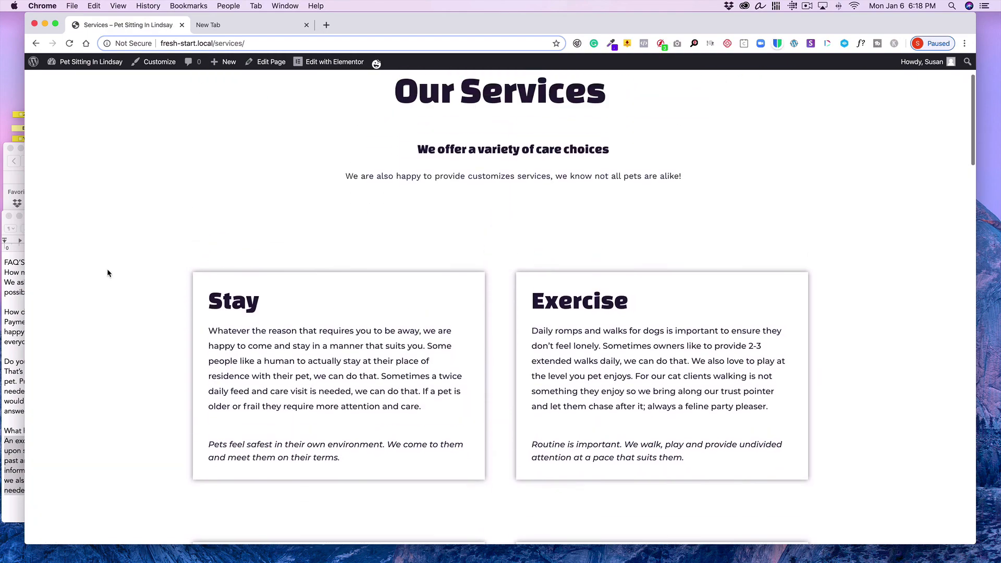
{"action": "scroll", "coordinate": [108, 273], "scroll_direction": "down", "scroll_amount": 5}
{"action": "scroll", "coordinate": [107, 272], "scroll_direction": "down", "scroll_amount": 10}
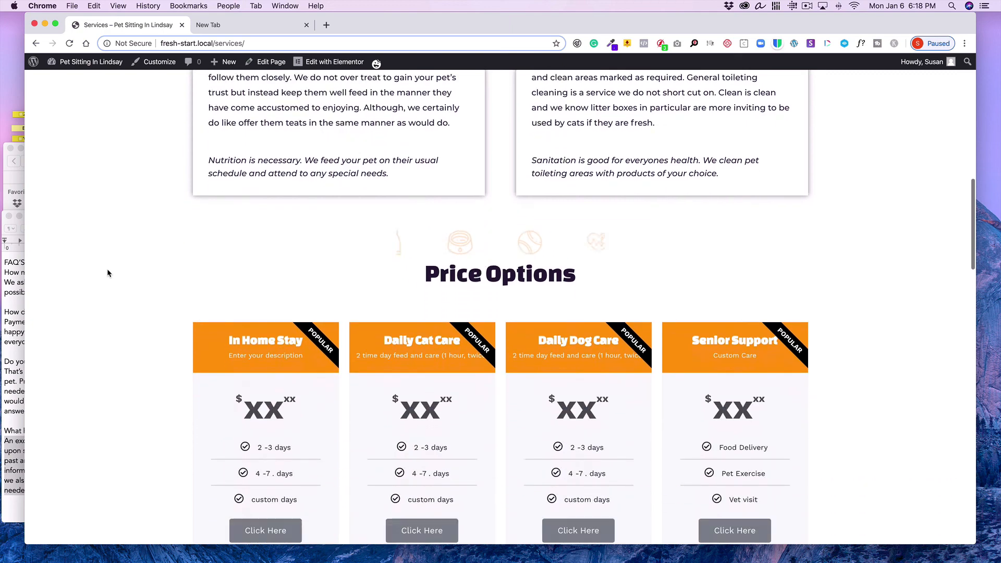
{"action": "scroll", "coordinate": [108, 272], "scroll_direction": "down", "scroll_amount": 12}
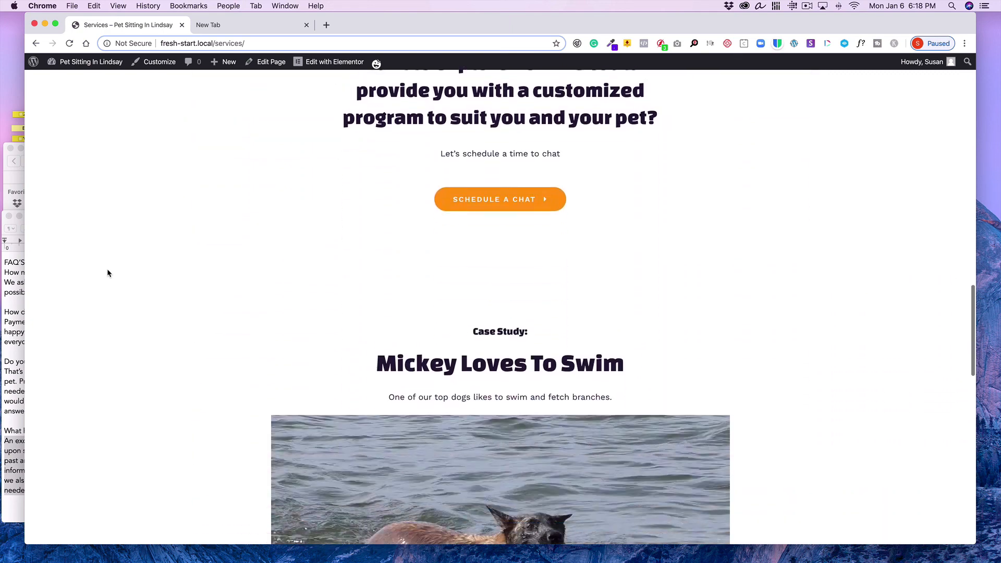
{"action": "scroll", "coordinate": [107, 274], "scroll_direction": "down", "scroll_amount": 10}
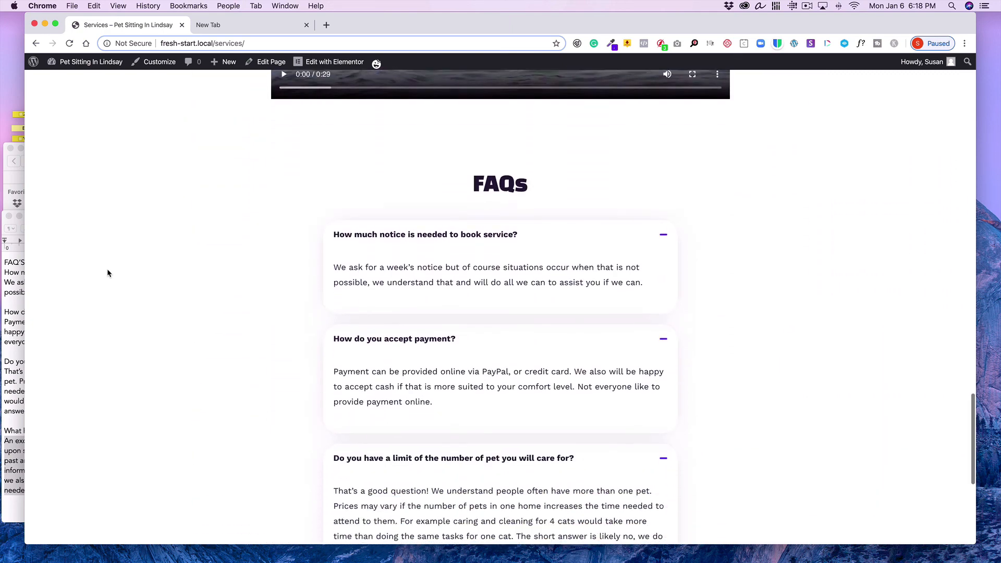
{"action": "scroll", "coordinate": [108, 273], "scroll_direction": "up", "scroll_amount": 12}
{"action": "scroll", "coordinate": [108, 273], "scroll_direction": "up", "scroll_amount": 20}
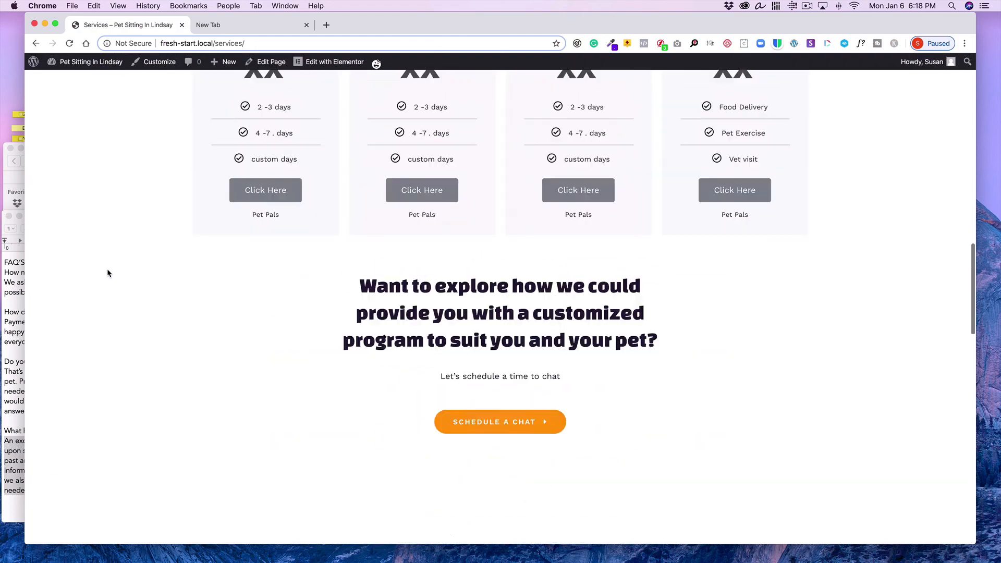
Go back to the dashboard, reopen the live site's home page and scroll through its sections
{"action": "mouse_move", "coordinate": [86, 67]}
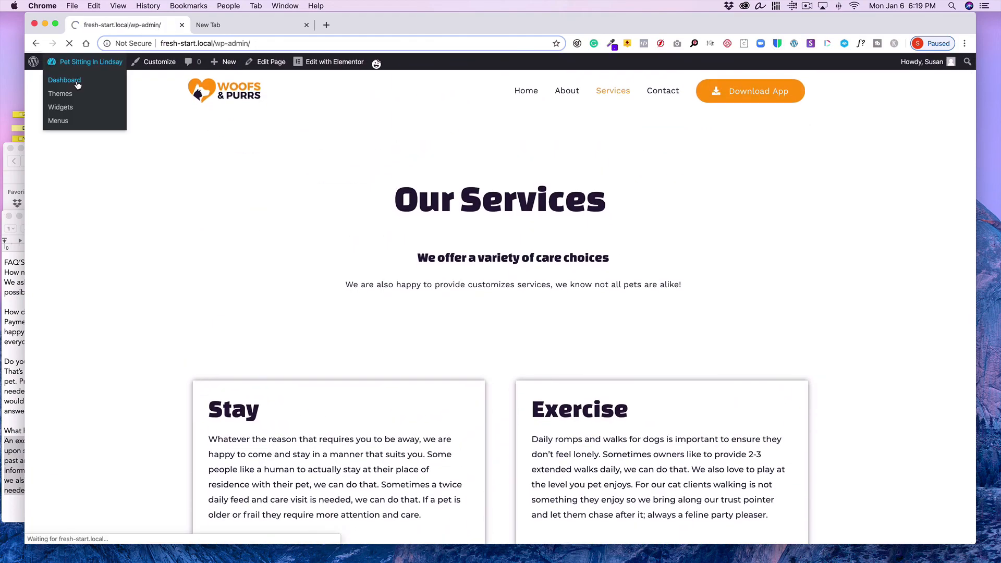
{"action": "left_click", "coordinate": [57, 78]}
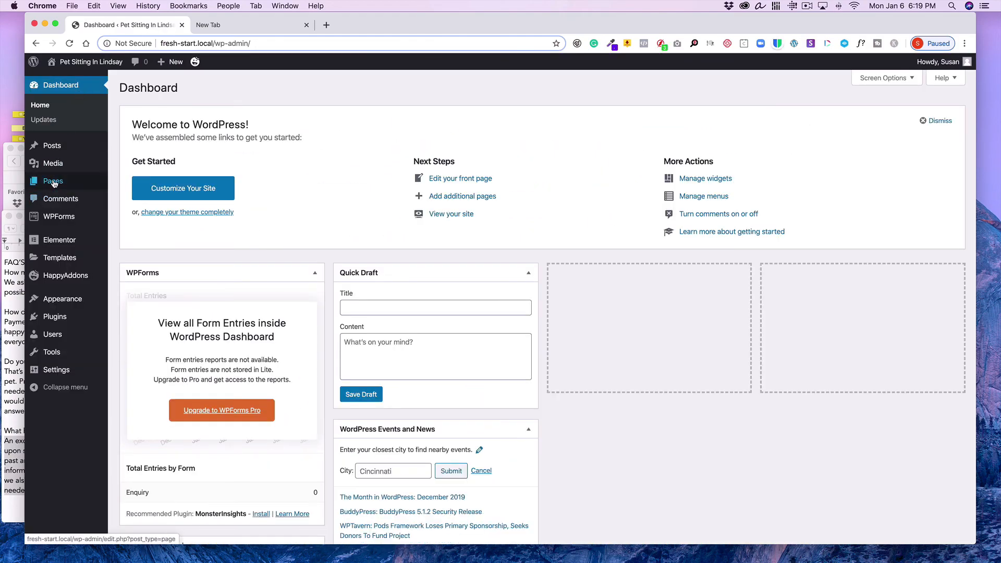
{"action": "mouse_move", "coordinate": [54, 184]}
{"action": "mouse_move", "coordinate": [85, 67]}
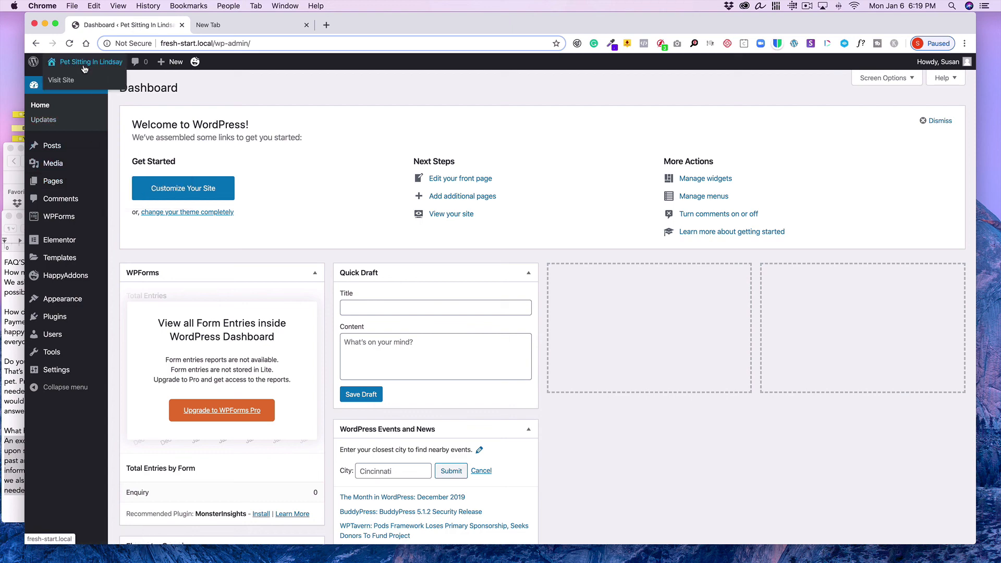
{"action": "left_click", "coordinate": [68, 82]}
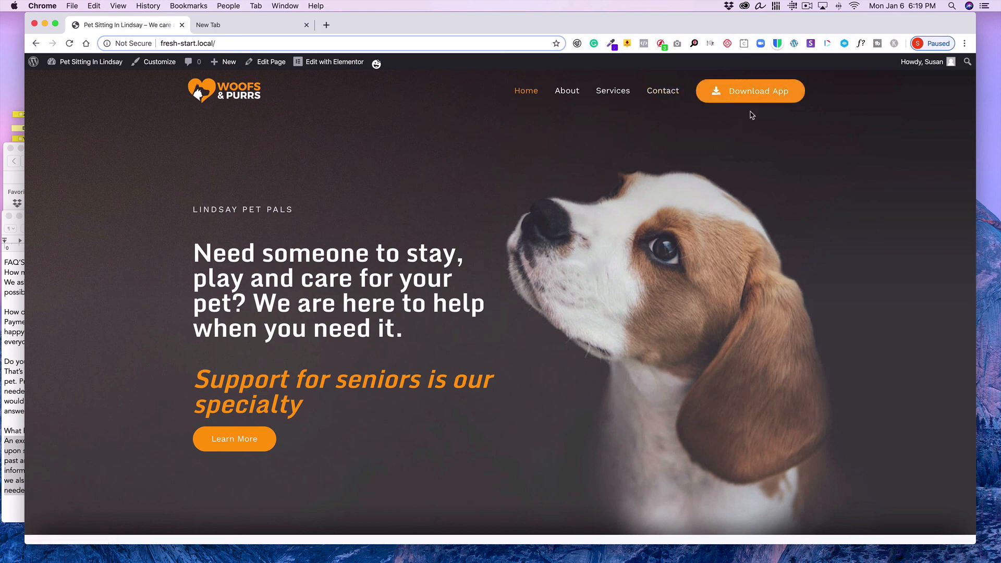
{"action": "mouse_move", "coordinate": [81, 70]}
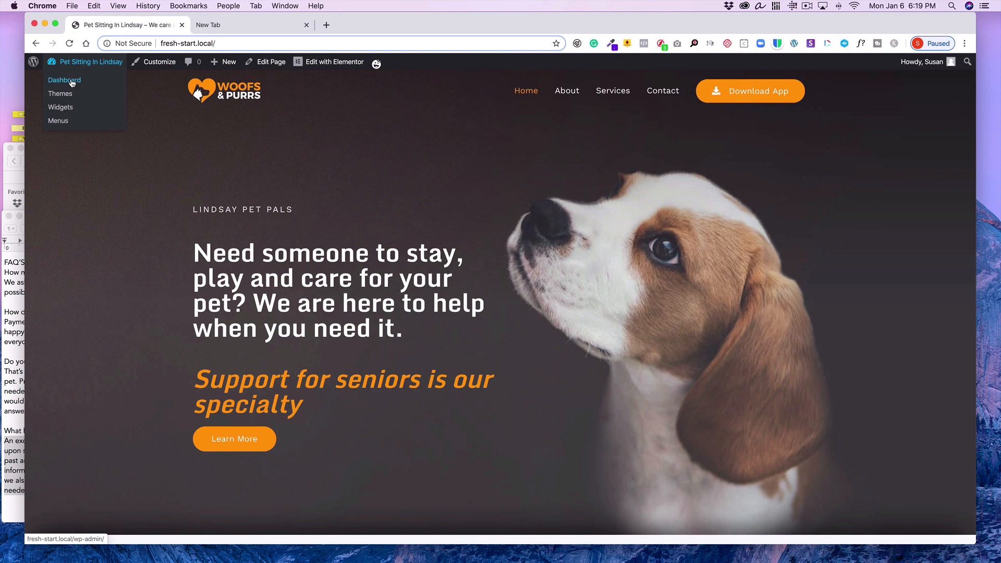
{"action": "left_click", "coordinate": [72, 81]}
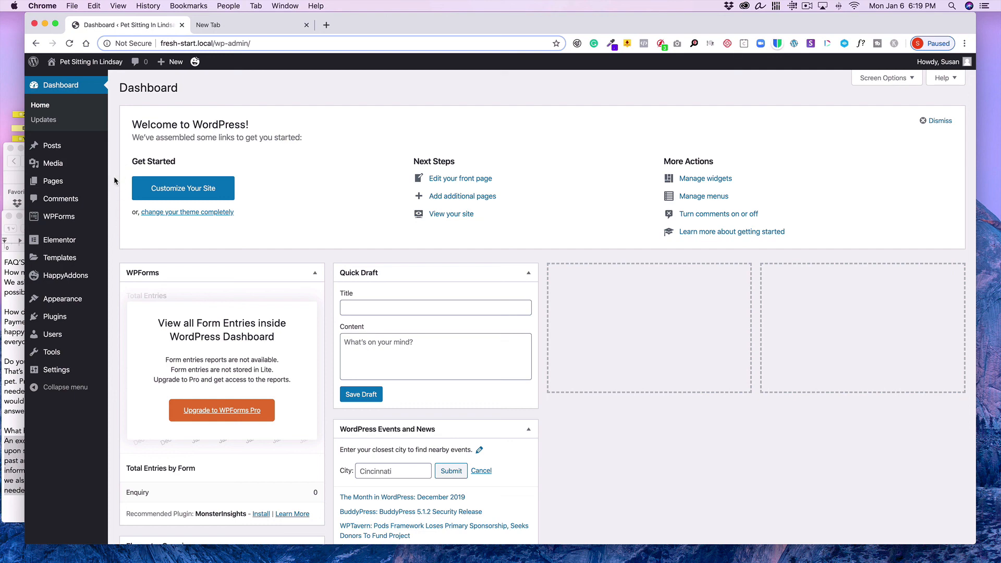
{"action": "mouse_move", "coordinate": [83, 65]}
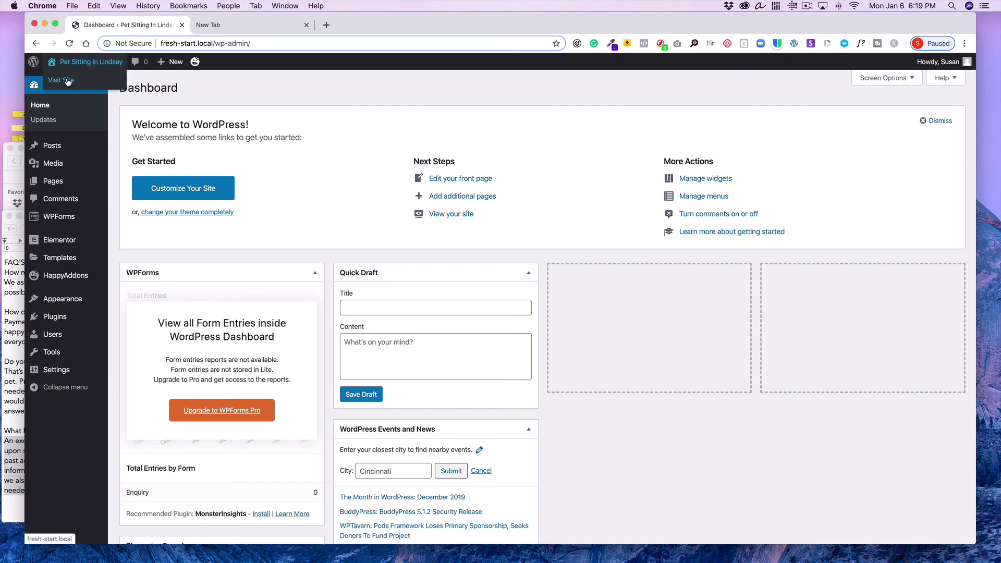
{"action": "left_click", "coordinate": [68, 82]}
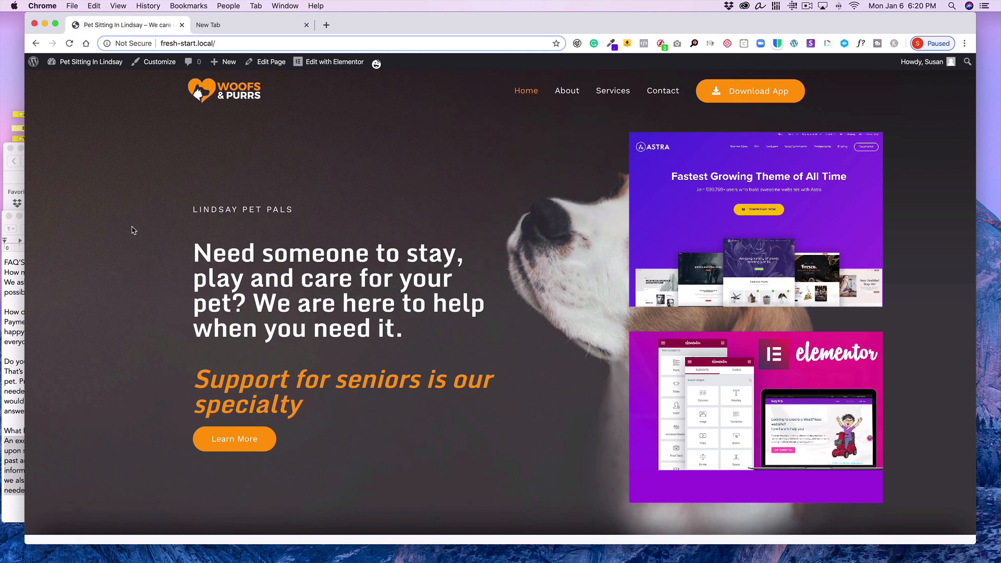
{"action": "scroll", "coordinate": [442, 301], "scroll_direction": "down", "scroll_amount": 3}
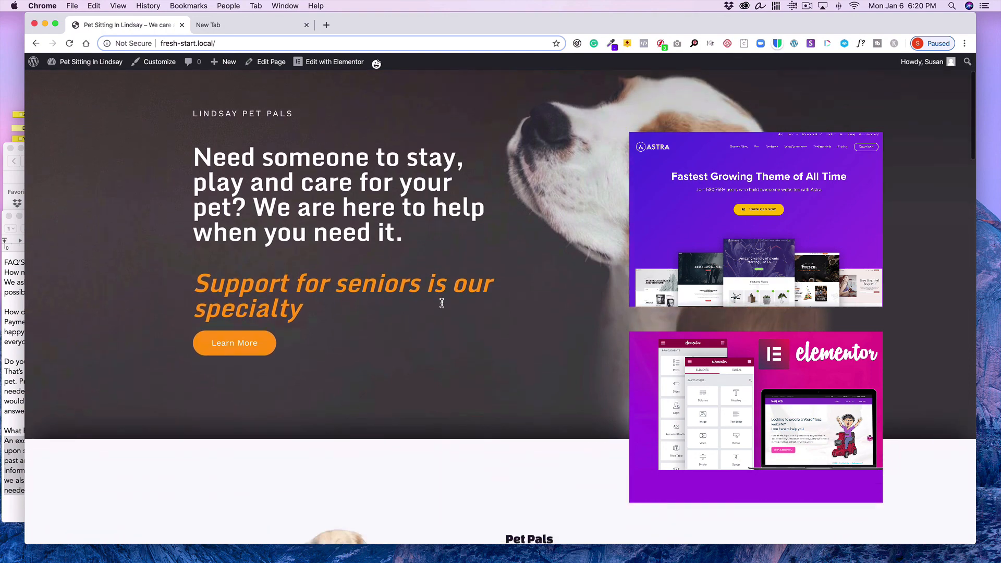
{"action": "scroll", "coordinate": [442, 307], "scroll_direction": "down", "scroll_amount": 10}
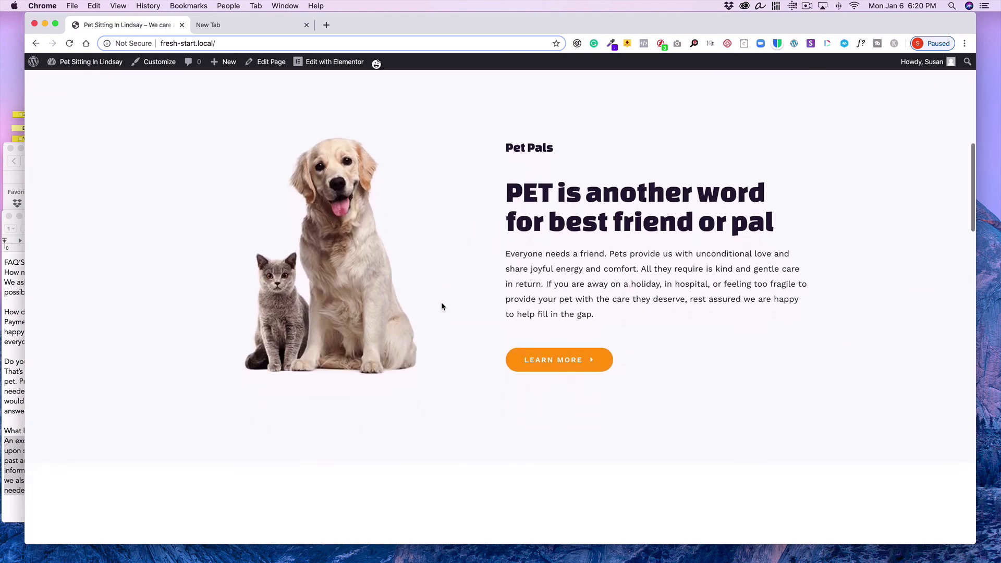
{"action": "scroll", "coordinate": [441, 306], "scroll_direction": "down", "scroll_amount": 1}
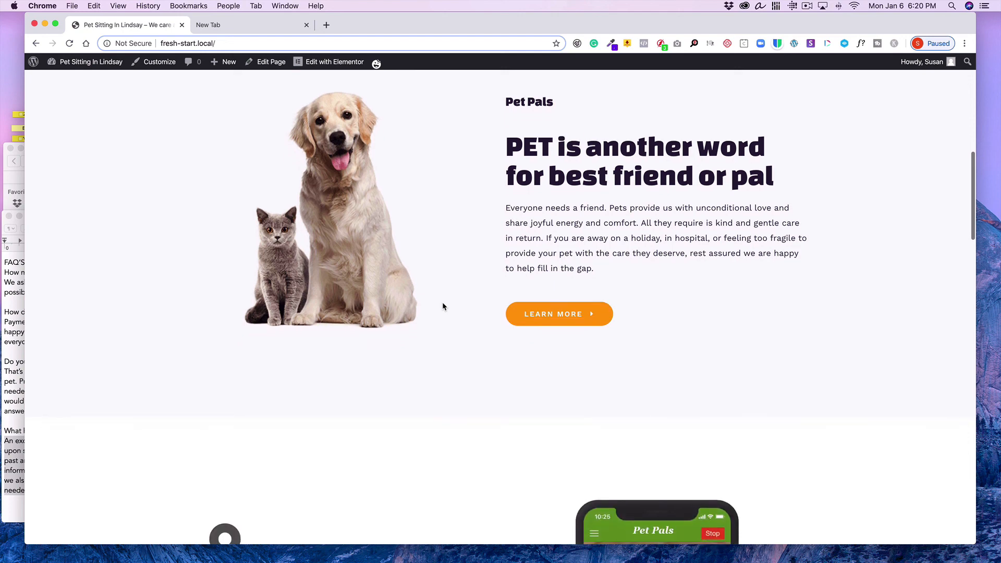
{"action": "scroll", "coordinate": [470, 276], "scroll_direction": "down", "scroll_amount": 8}
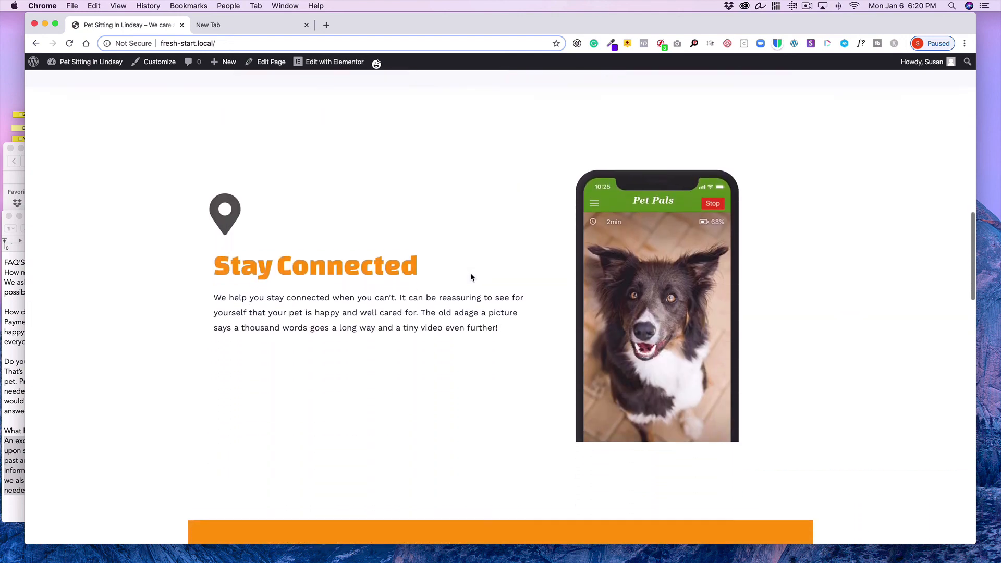
Finish reviewing the live home page's lower sections and open the home page in the Elementor editor
{"action": "scroll", "coordinate": [500, 368], "scroll_direction": "down", "scroll_amount": 15}
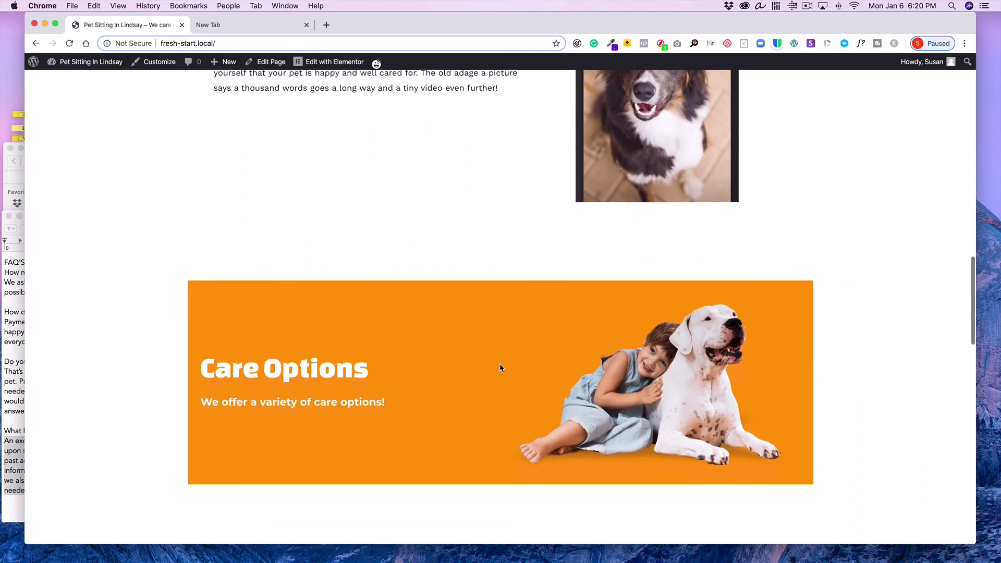
{"action": "scroll", "coordinate": [500, 368], "scroll_direction": "down", "scroll_amount": 8}
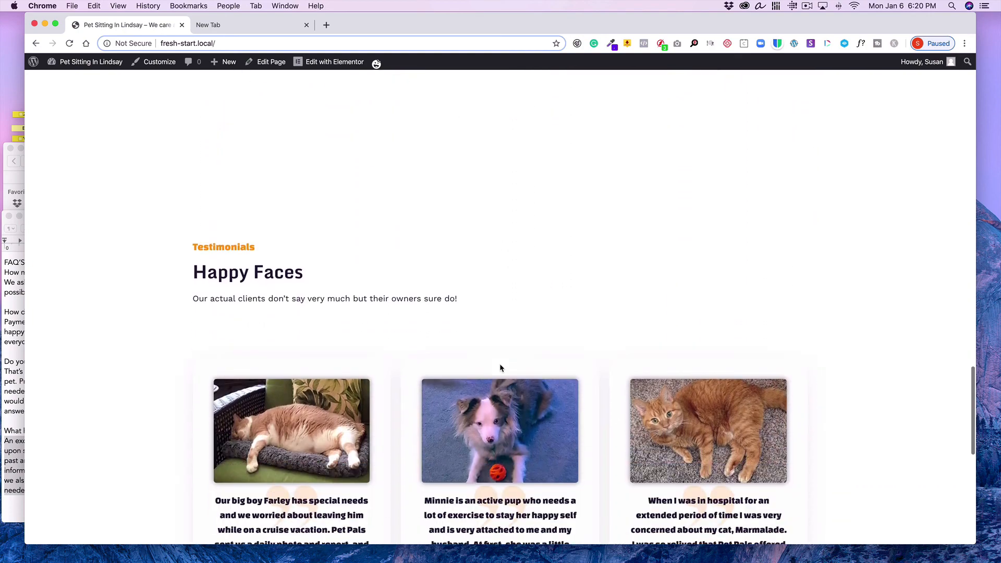
{"action": "scroll", "coordinate": [499, 368], "scroll_direction": "up", "scroll_amount": 7}
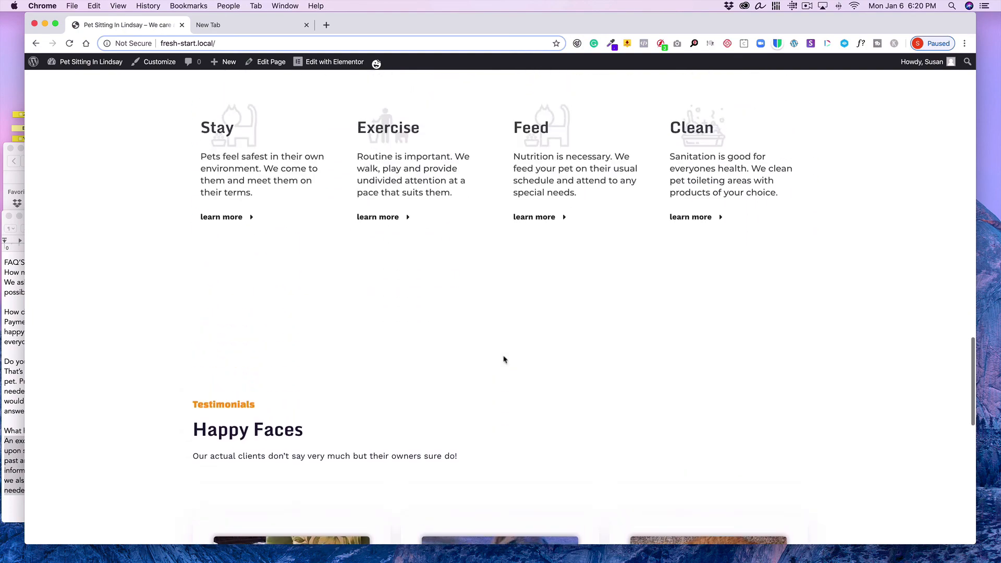
{"action": "left_click", "coordinate": [344, 66]}
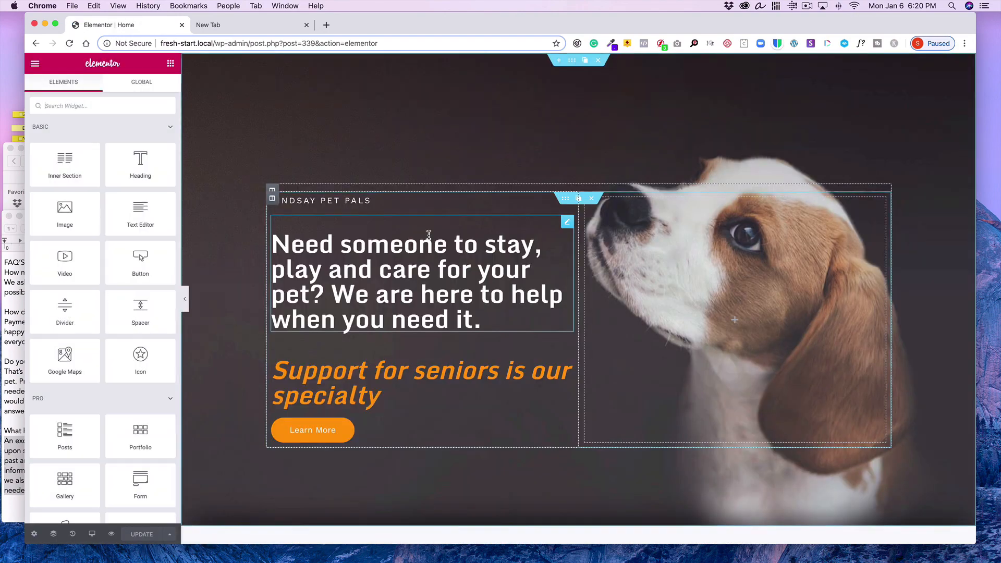
Set the Testimonials section's top padding to 0 px and update the page
{"action": "scroll", "coordinate": [429, 235], "scroll_direction": "down", "scroll_amount": 10}
{"action": "scroll", "coordinate": [429, 235], "scroll_direction": "down", "scroll_amount": 20}
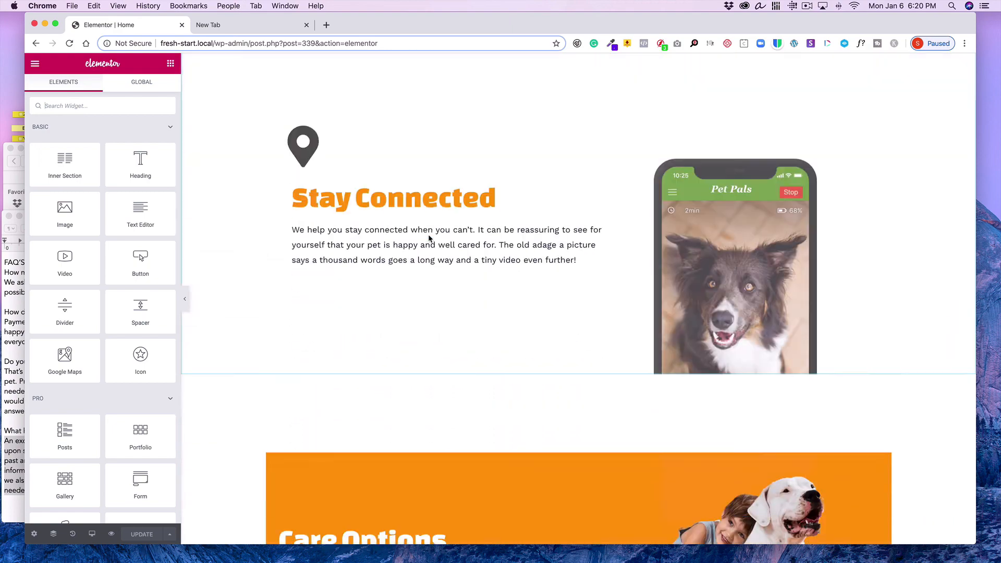
{"action": "scroll", "coordinate": [429, 236], "scroll_direction": "down", "scroll_amount": 5}
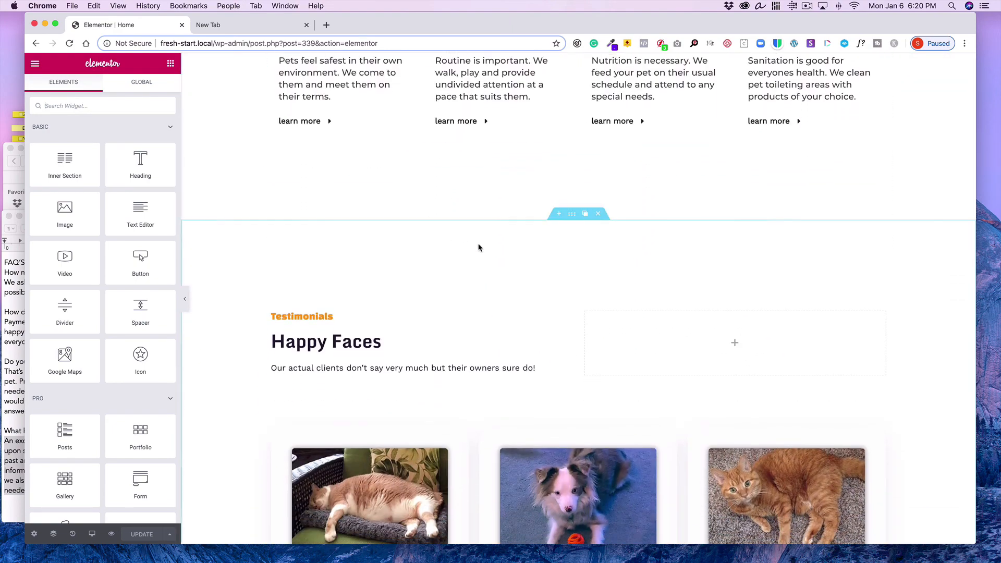
{"action": "left_click", "coordinate": [572, 220]}
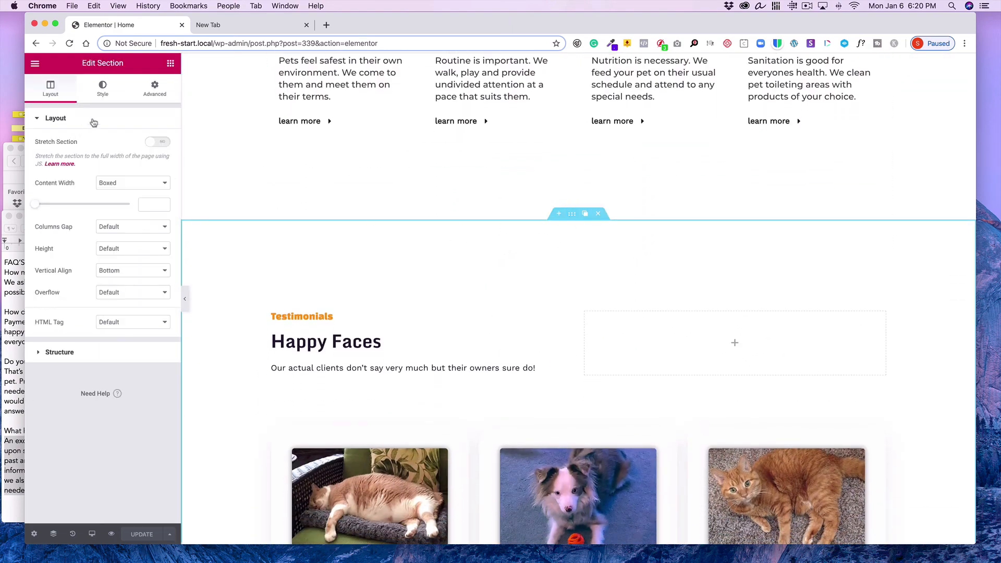
{"action": "left_click", "coordinate": [157, 97]}
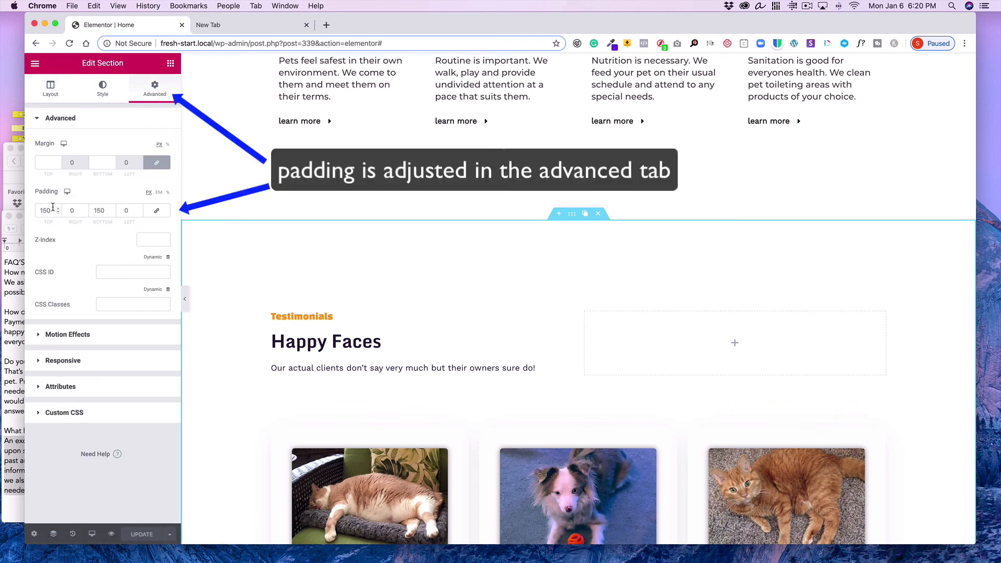
{"action": "left_click_drag", "start_coordinate": [52, 211], "coordinate": [26, 207]}
{"action": "type", "text": "50"}
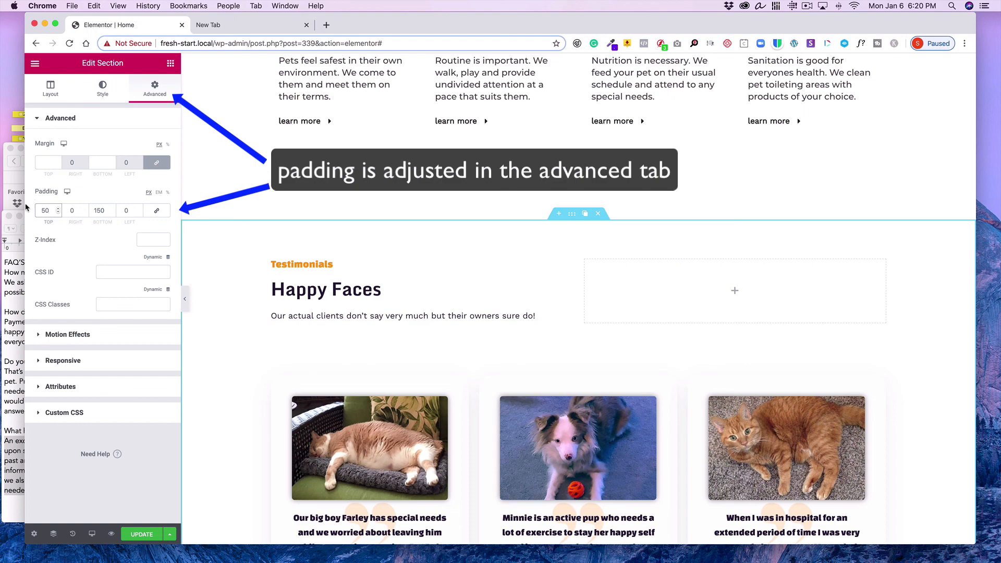
{"action": "left_click_drag", "start_coordinate": [50, 210], "coordinate": [7, 203]}
{"action": "type", "text": "0"}
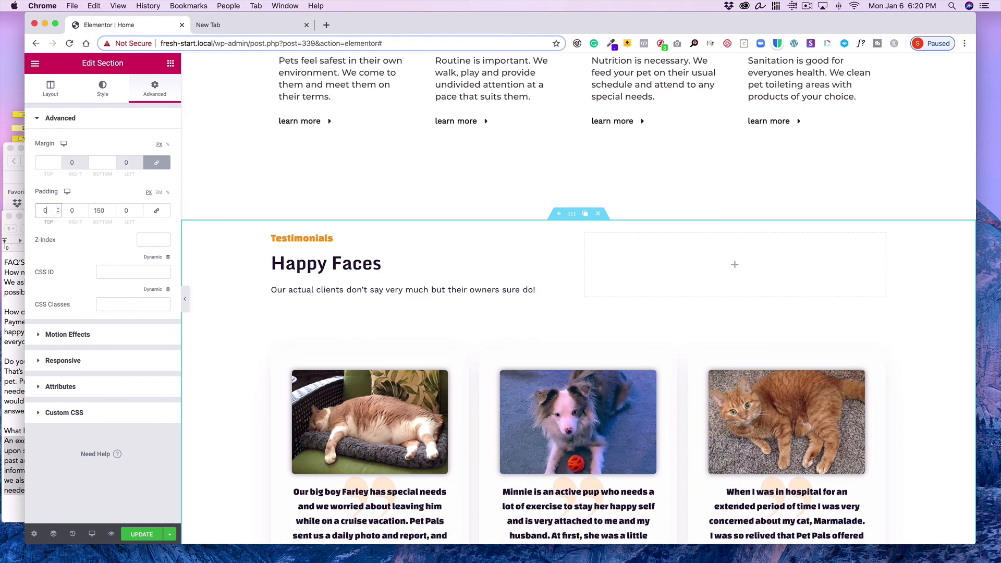
{"action": "scroll", "coordinate": [323, 263], "scroll_direction": "down", "scroll_amount": 7}
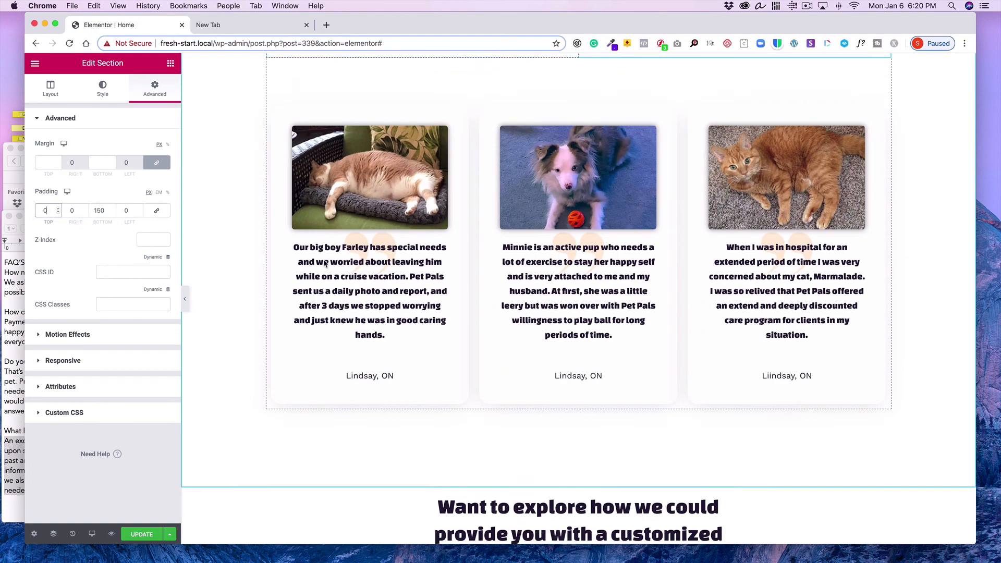
{"action": "scroll", "coordinate": [323, 260], "scroll_direction": "up", "scroll_amount": 3}
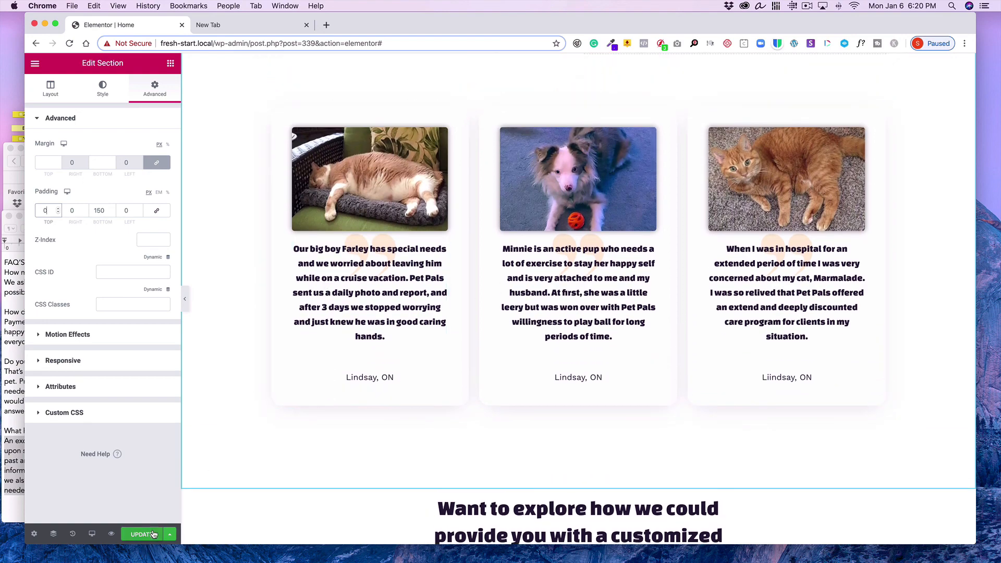
{"action": "left_click", "coordinate": [154, 535]}
Exit the Elementor editor to the WordPress dashboard and visit the live site
{"action": "scroll", "coordinate": [323, 273], "scroll_direction": "up", "scroll_amount": 3}
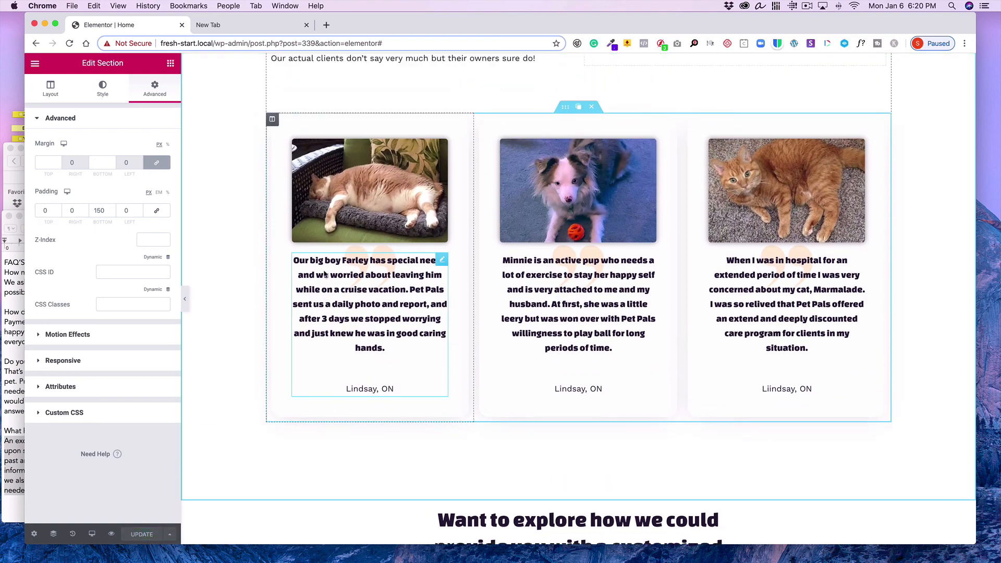
{"action": "scroll", "coordinate": [323, 270], "scroll_direction": "up", "scroll_amount": 10}
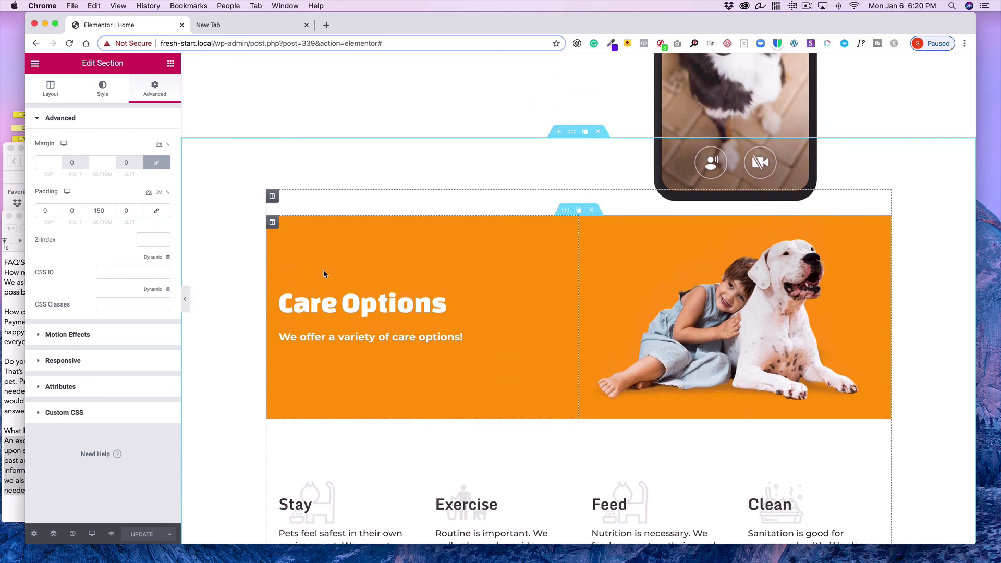
{"action": "left_click", "coordinate": [35, 64]}
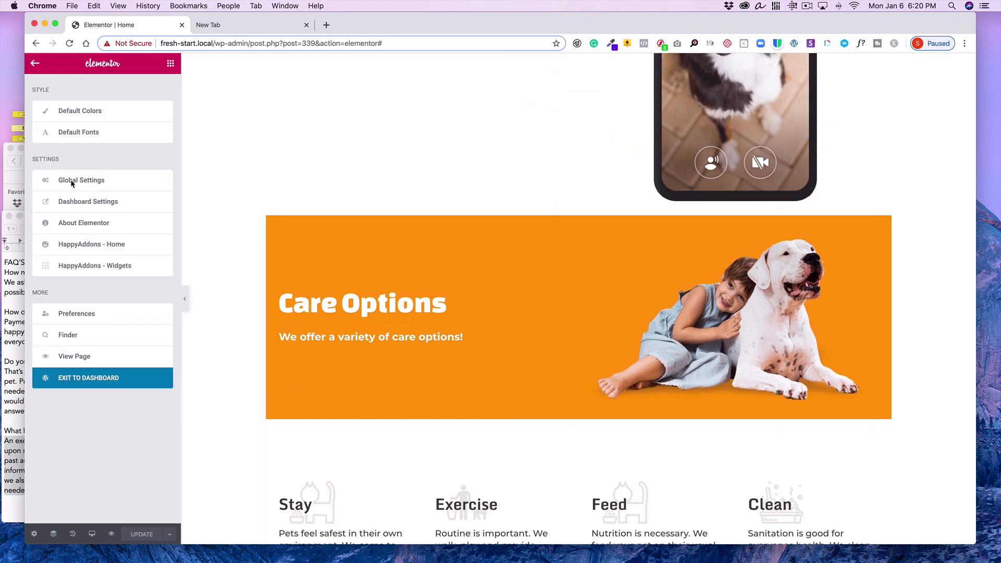
{"action": "left_click", "coordinate": [87, 378]}
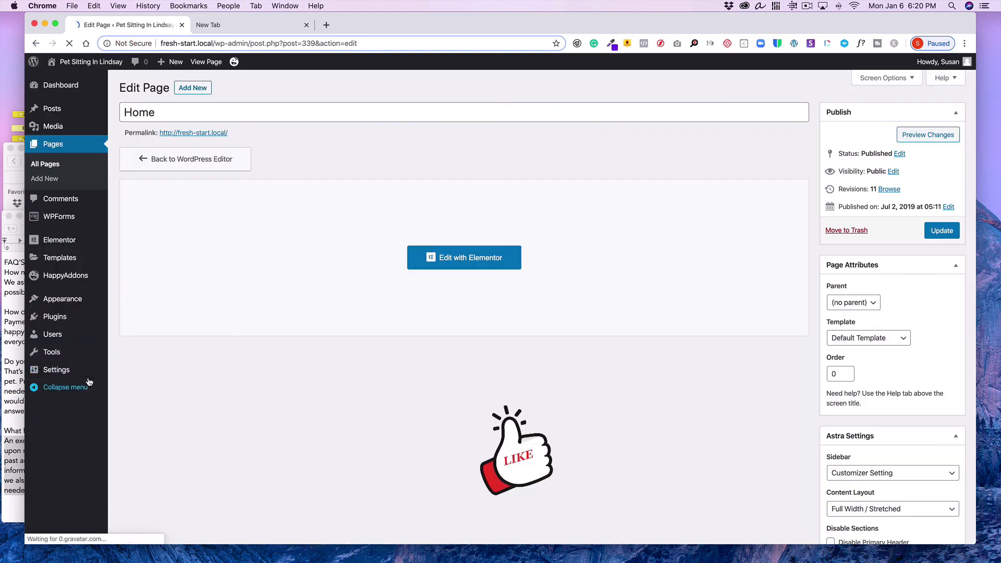
{"action": "left_click", "coordinate": [56, 86]}
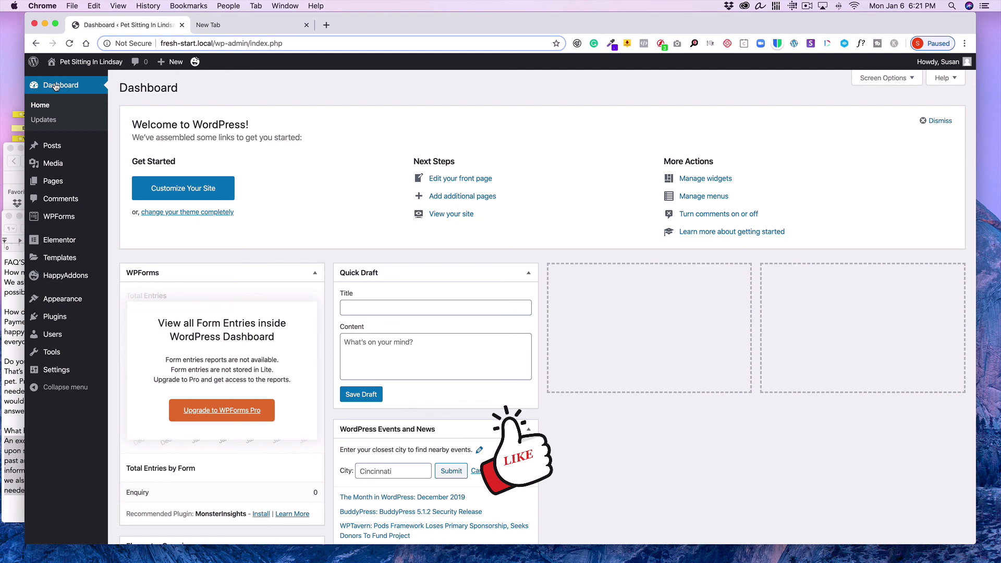
{"action": "mouse_move", "coordinate": [78, 62]}
{"action": "left_click", "coordinate": [68, 80]}
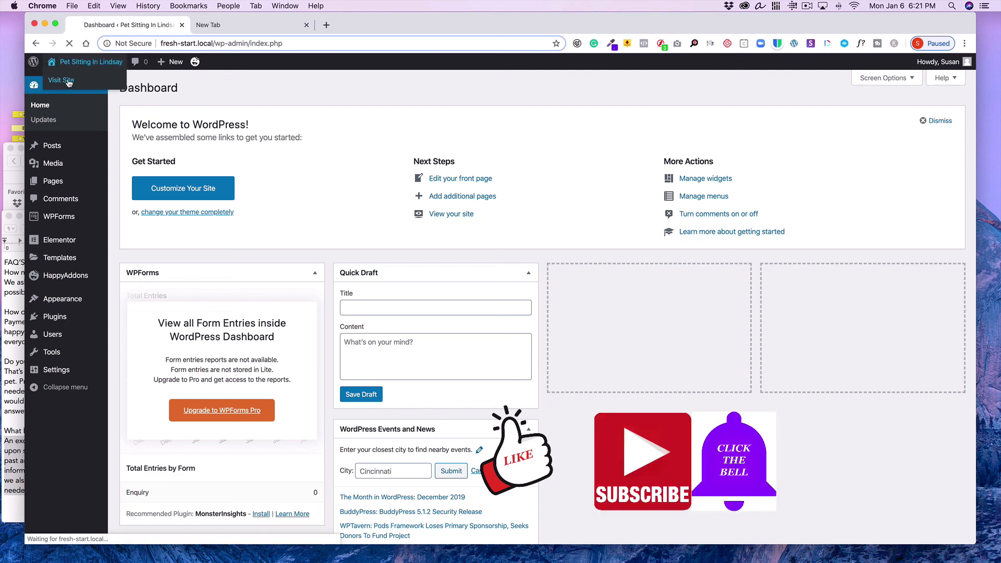